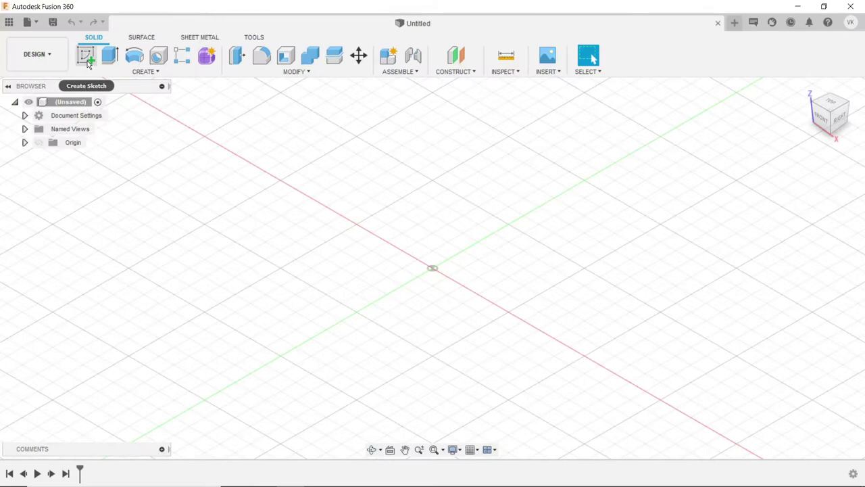
- Start a sketch on the front plane and draw a vertical line up from the origin
{"action": "left_click", "coordinate": [86, 61]}
{"action": "left_click", "coordinate": [440, 237]}
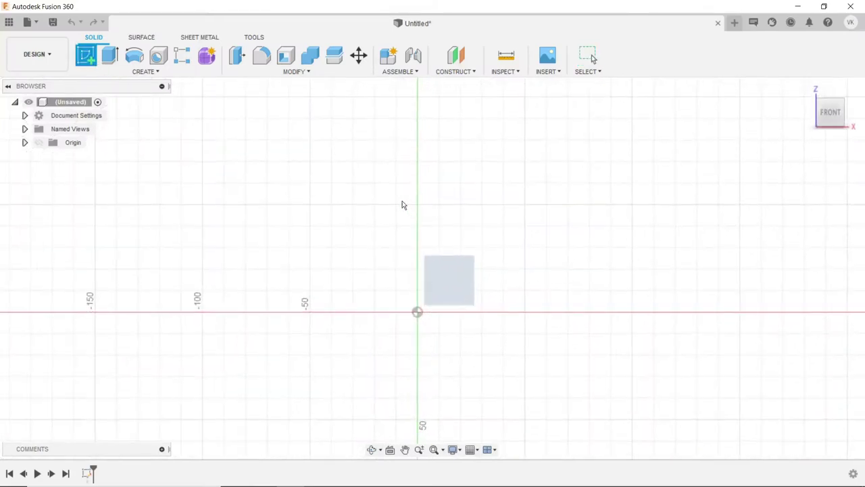
{"action": "left_click", "coordinate": [125, 71]}
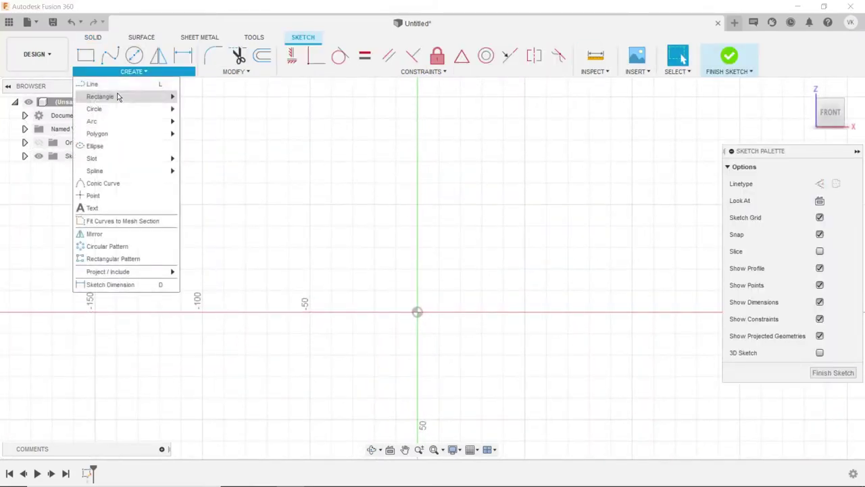
{"action": "left_click", "coordinate": [120, 84]}
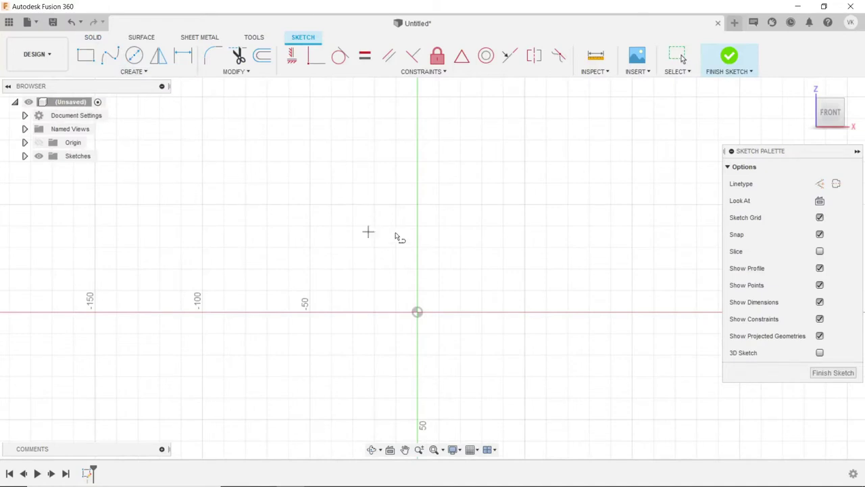
{"action": "left_click", "coordinate": [416, 312]}
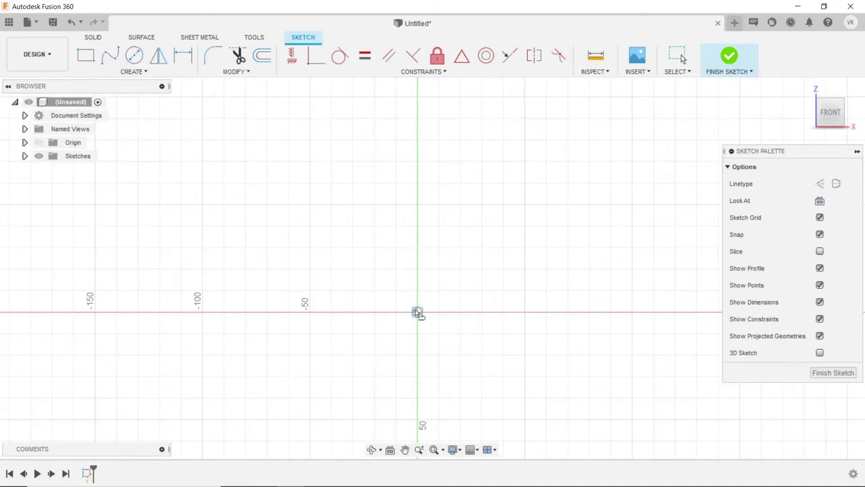
{"action": "left_click", "coordinate": [417, 192]}
{"action": "key", "text": "Escape"}
- Convert the vertical line into construction geometry to serve as the spin axis
{"action": "left_click", "coordinate": [426, 214]}
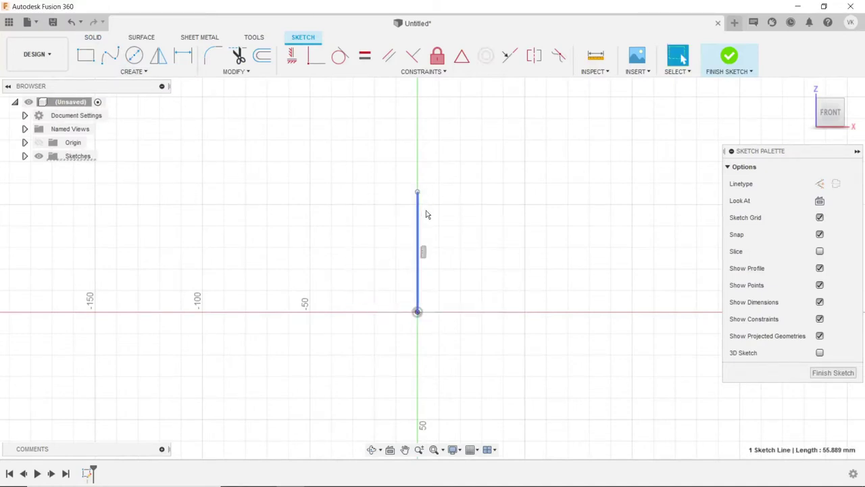
{"action": "left_click", "coordinate": [819, 183]}
{"action": "left_click", "coordinate": [544, 218]}
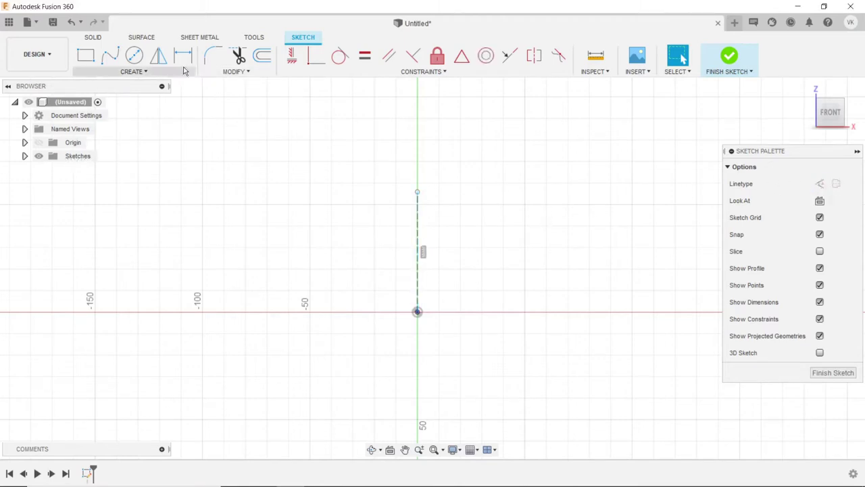
- Draw an eight-segment closed stepped L-outline left of the axis, starting and ending on the horizontal axis
{"action": "left_click", "coordinate": [131, 71]}
{"action": "left_click", "coordinate": [101, 83]}
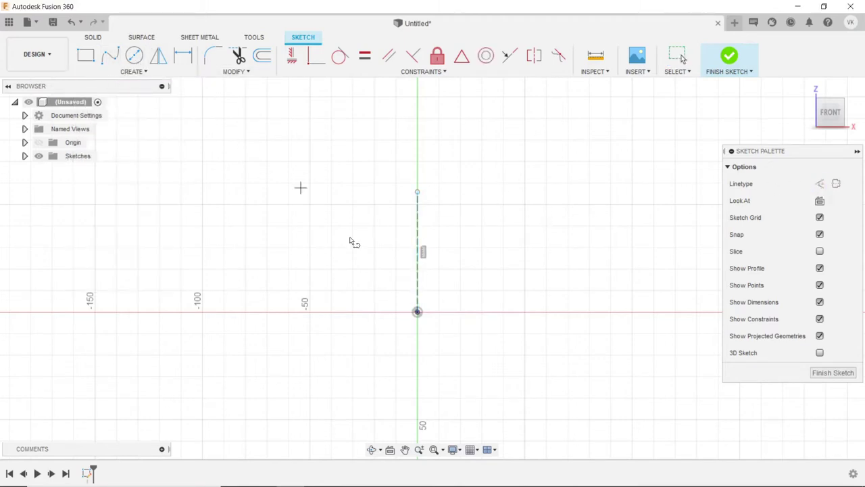
{"action": "left_click", "coordinate": [352, 312]}
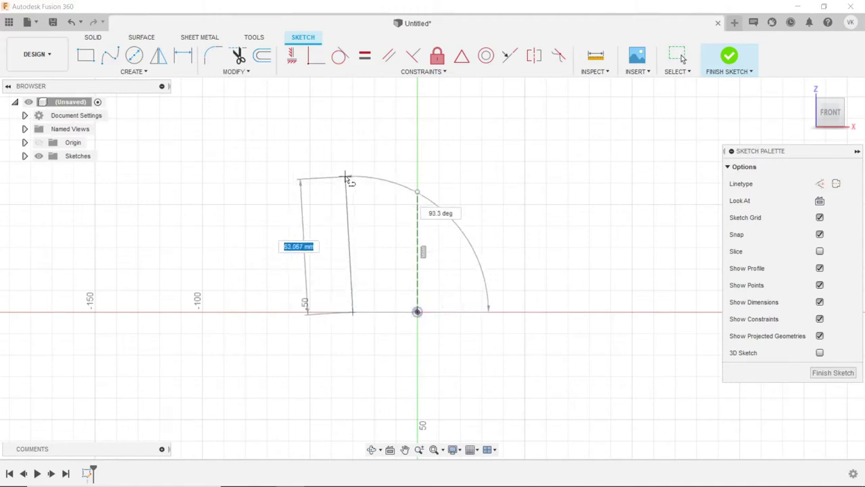
{"action": "left_click", "coordinate": [352, 172]}
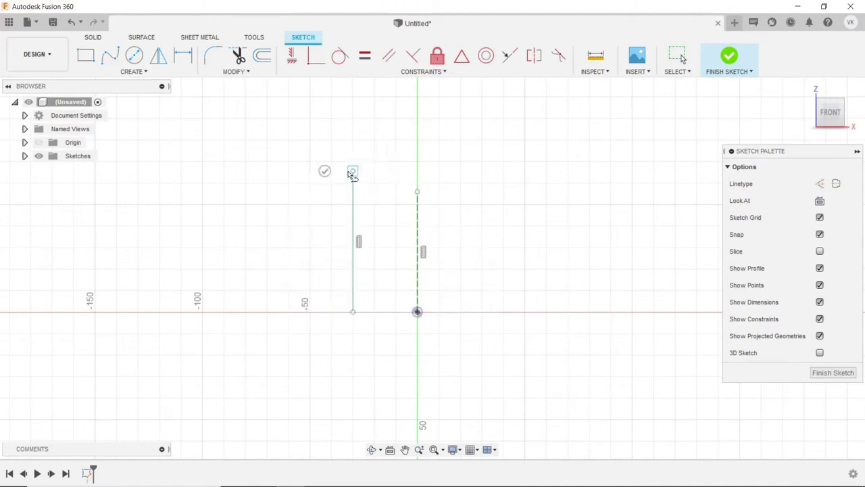
{"action": "left_click", "coordinate": [309, 171]}
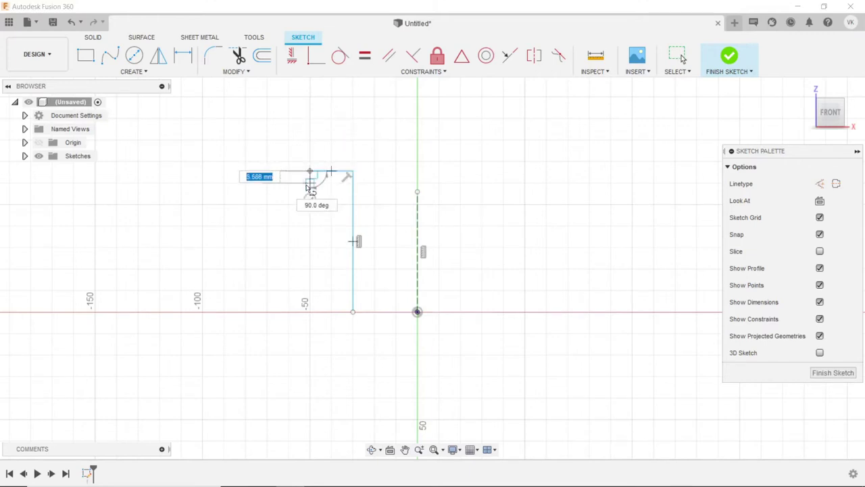
{"action": "left_click", "coordinate": [309, 181]}
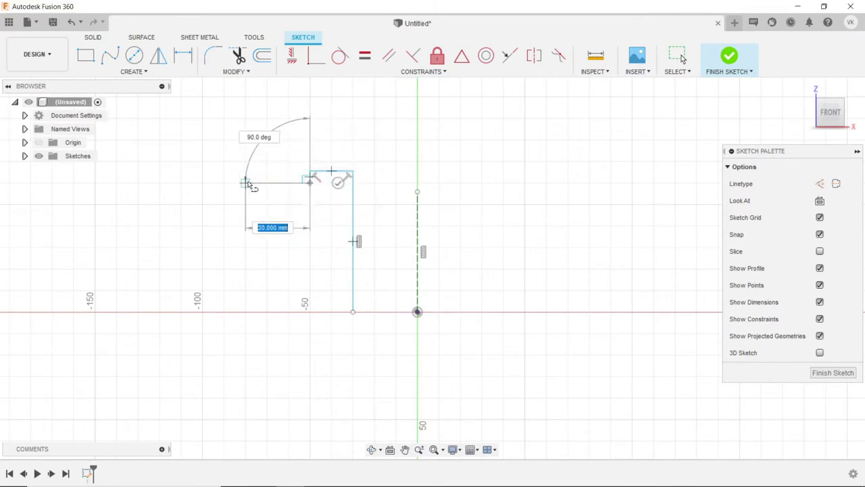
{"action": "left_click", "coordinate": [246, 183]}
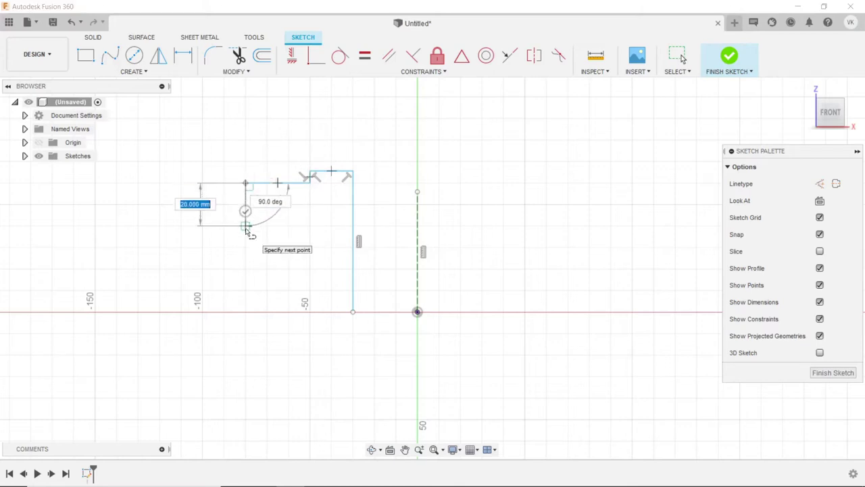
{"action": "left_click", "coordinate": [246, 225]}
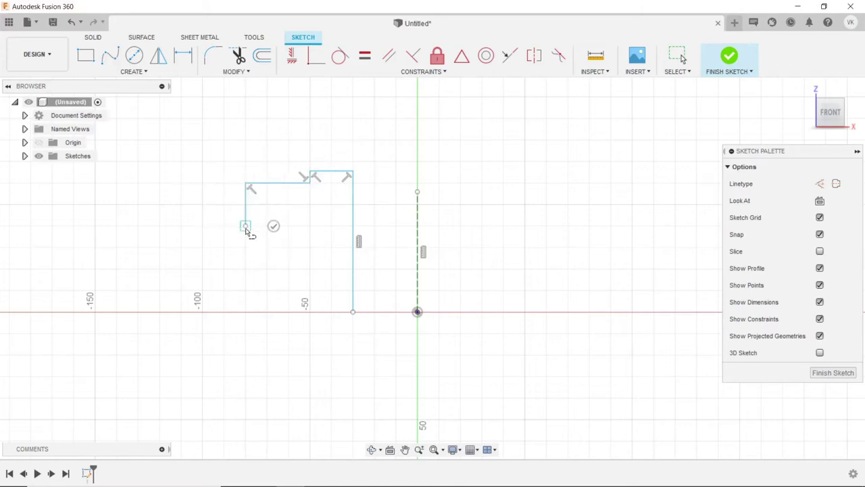
{"action": "left_click", "coordinate": [331, 226]}
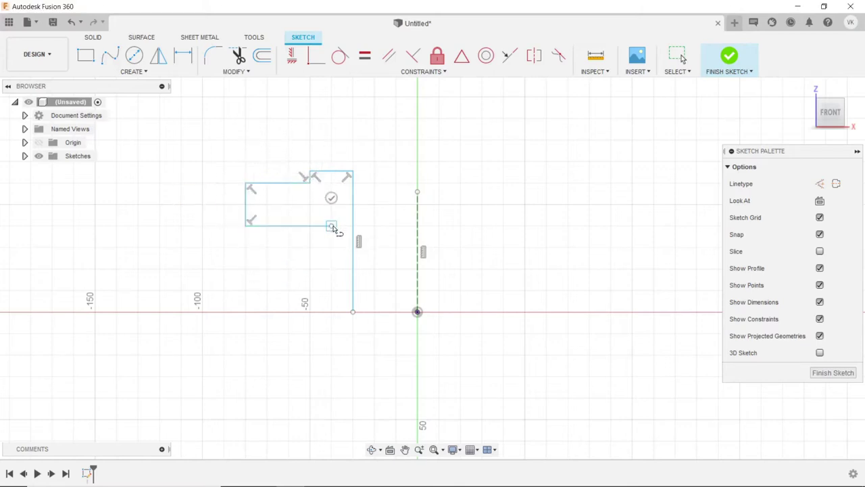
{"action": "left_click", "coordinate": [331, 311]}
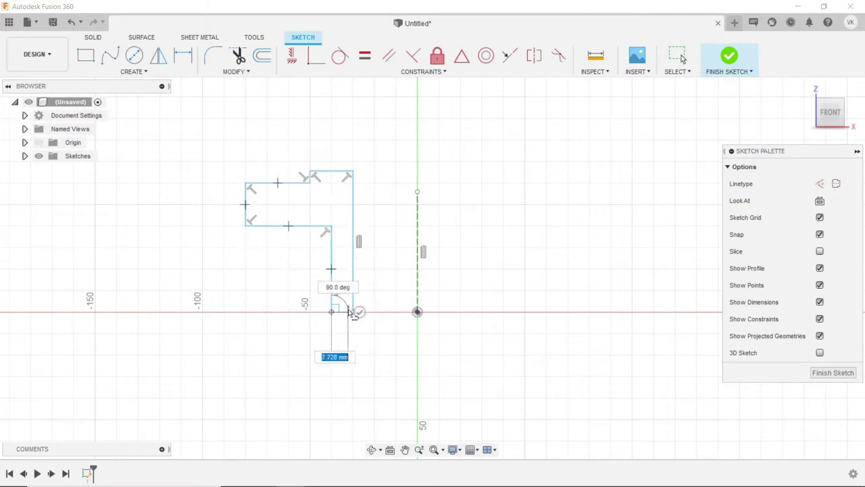
{"action": "left_click", "coordinate": [352, 312]}
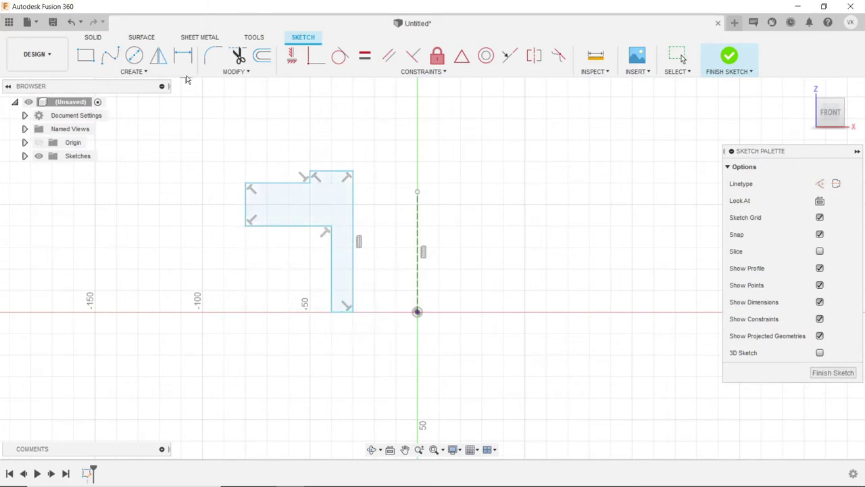
{"action": "left_click", "coordinate": [183, 56]}
- Dimension the profile 45 mm from the axis and 68 mm tall
{"action": "left_click", "coordinate": [352, 221]}
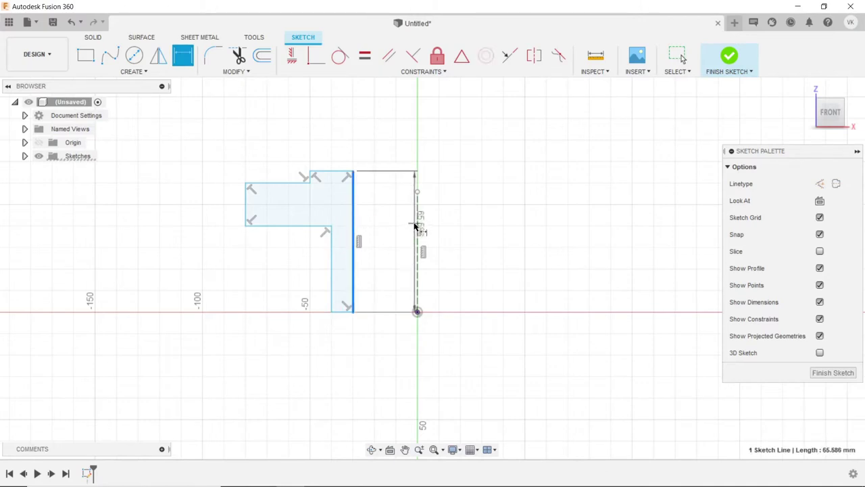
{"action": "left_click", "coordinate": [415, 228]}
{"action": "left_click", "coordinate": [375, 316]}
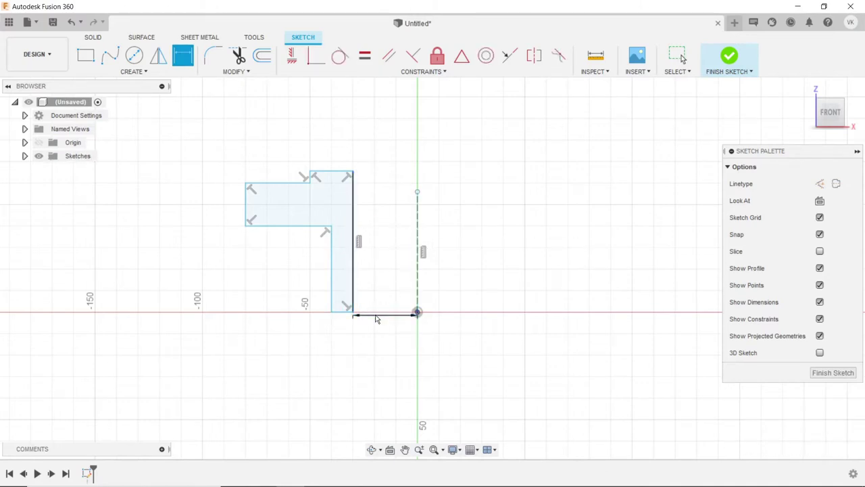
{"action": "type", "text": "45"}
{"action": "key", "text": "Return"}
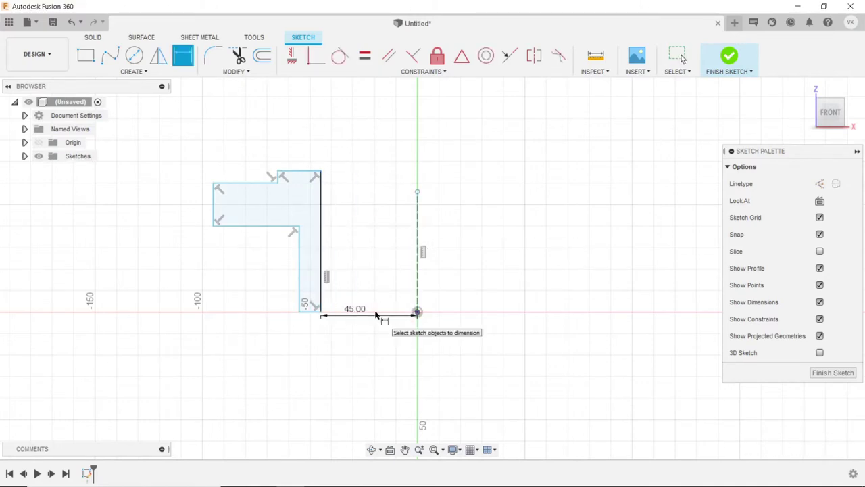
{"action": "left_click", "coordinate": [321, 196]}
{"action": "left_click", "coordinate": [341, 197]}
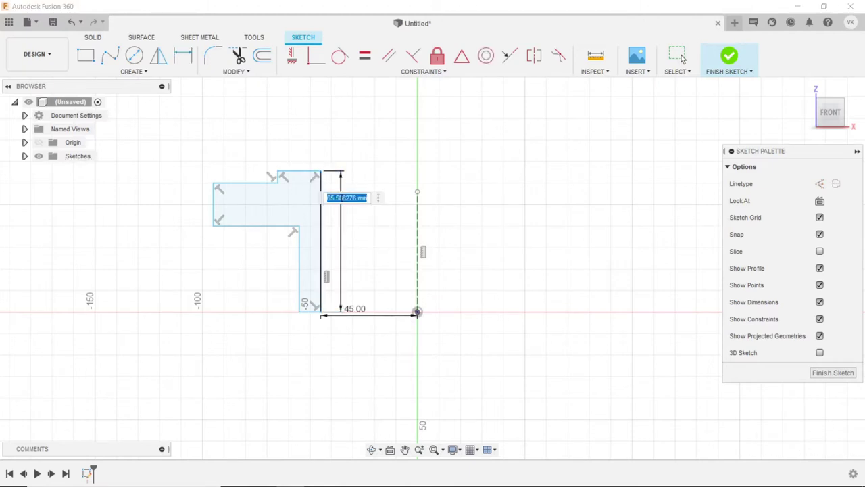
{"action": "type", "text": "88"}
{"action": "key", "text": "Return"}
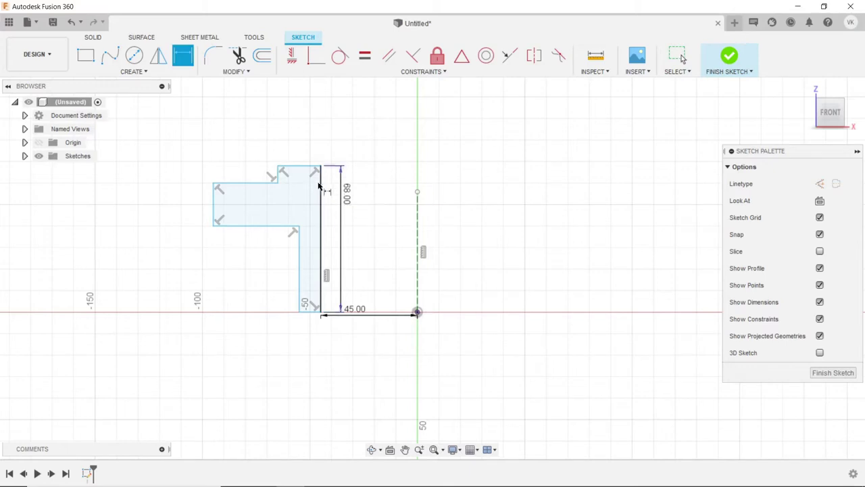
- Dimension the top edge 18 mm, the small step 1.5 mm, and the upper-left edge 30 mm
{"action": "left_click", "coordinate": [310, 167]}
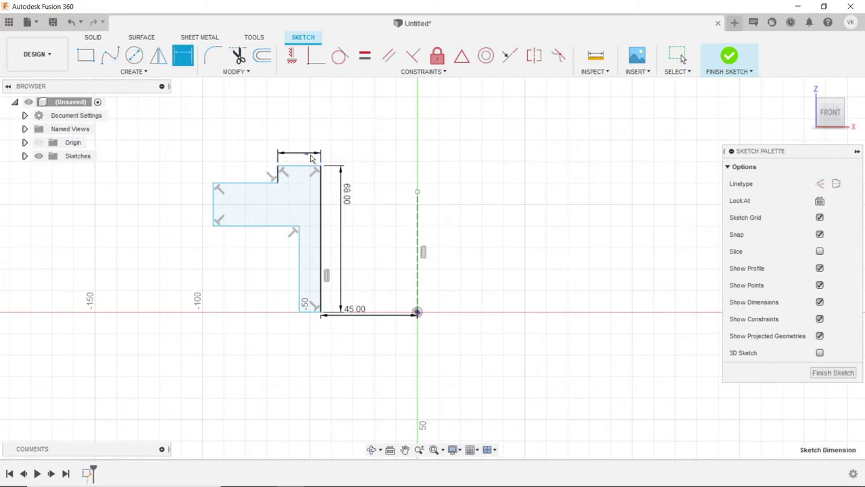
{"action": "left_click", "coordinate": [307, 153]}
{"action": "key", "text": "Return"}
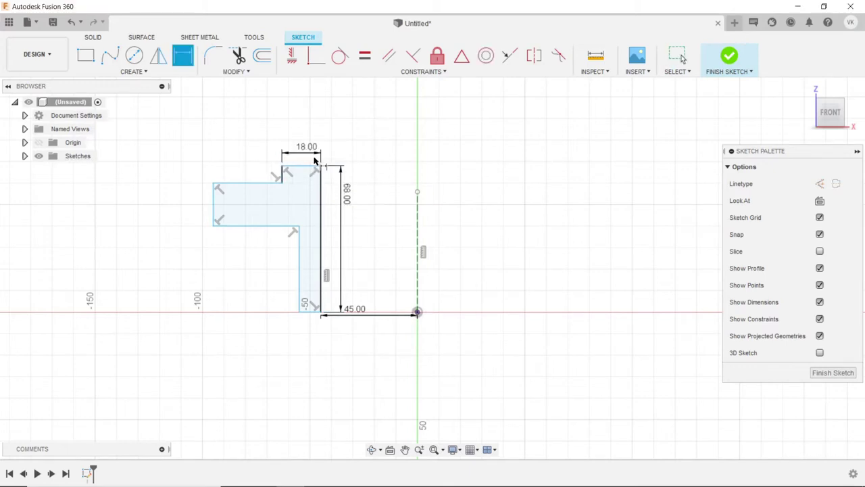
{"action": "scroll", "coordinate": [291, 190], "scroll_direction": "up", "scroll_amount": 2}
{"action": "left_click", "coordinate": [283, 173]}
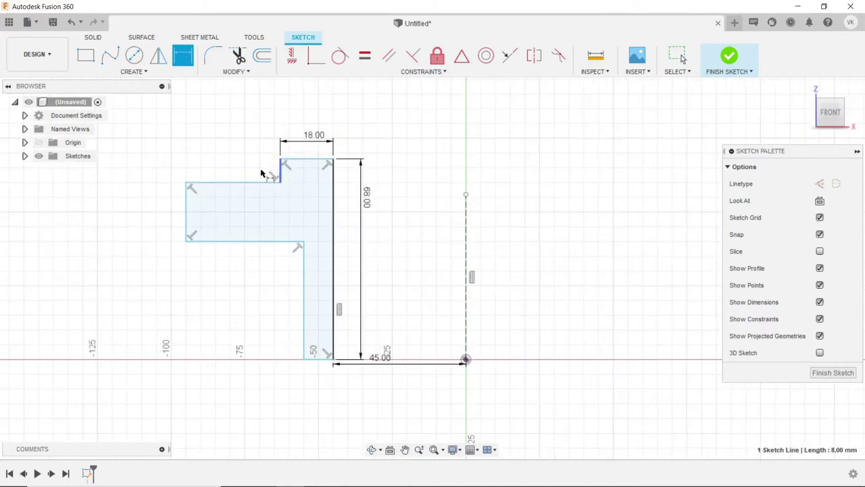
{"action": "left_click", "coordinate": [247, 169]}
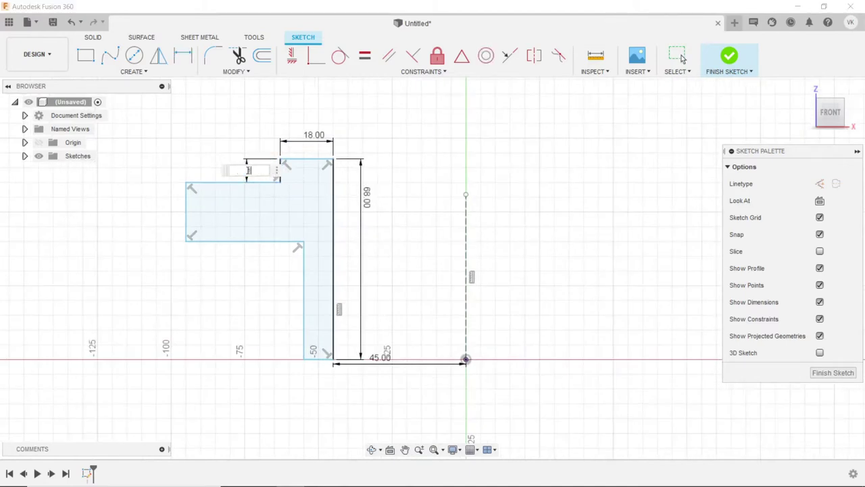
{"action": "type", "text": "15"}
{"action": "key", "text": "Return"}
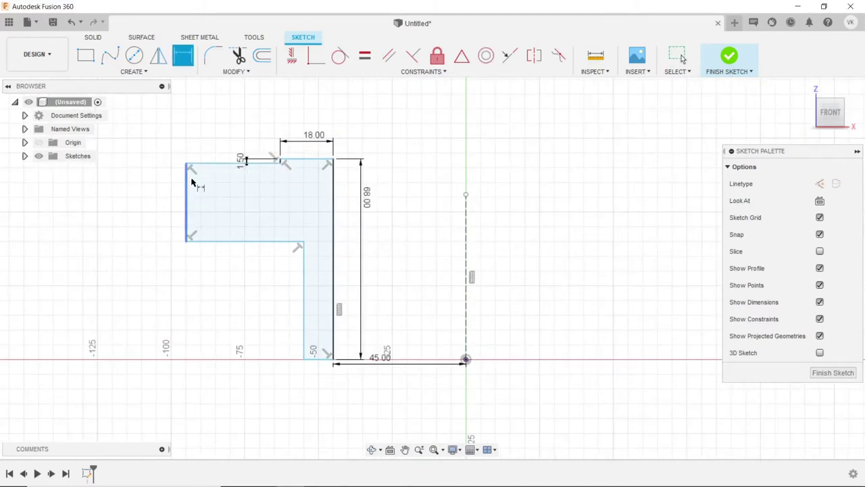
{"action": "left_click", "coordinate": [203, 165]}
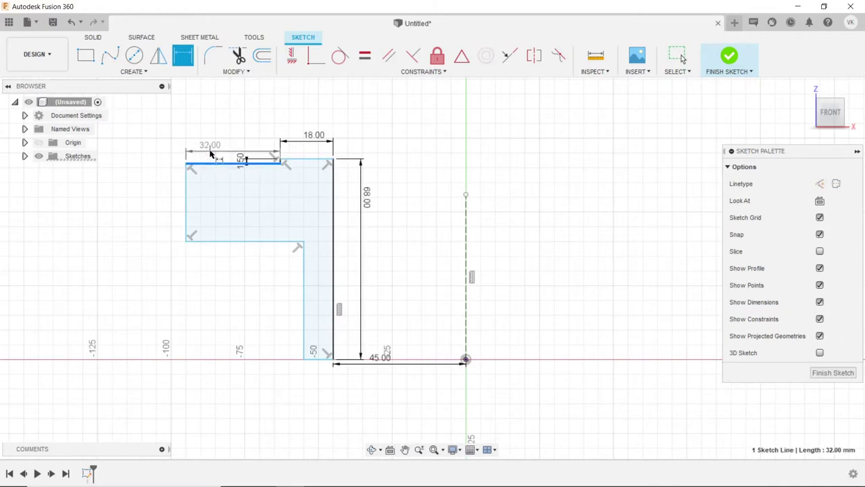
{"action": "left_click", "coordinate": [212, 151]}
{"action": "type", "text": "30"}
{"action": "key", "text": "Return"}
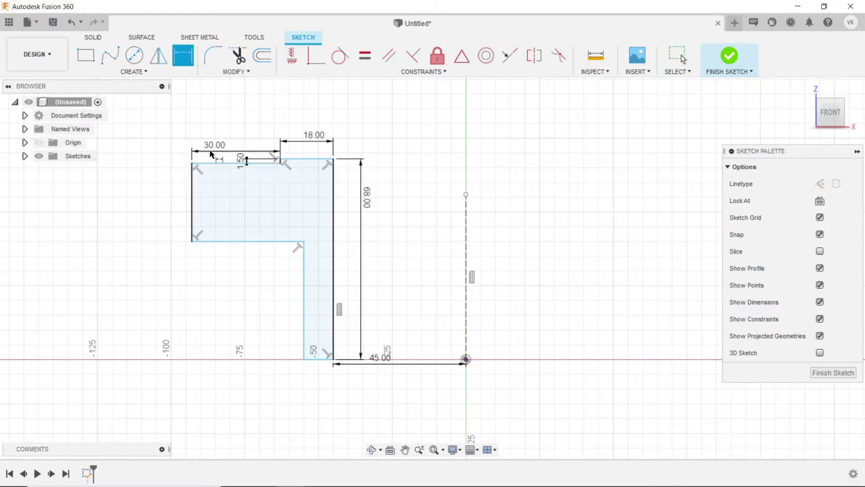
- Set the left outer edge to 22 mm and the lower horizontal edge to 40 mm
{"action": "left_click", "coordinate": [193, 183]}
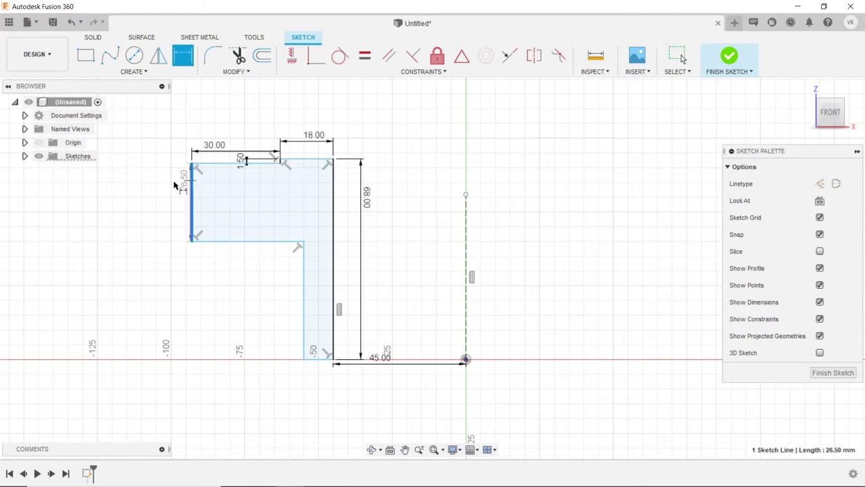
{"action": "left_click", "coordinate": [174, 182]}
{"action": "type", "text": "22"}
{"action": "key", "text": "Return"}
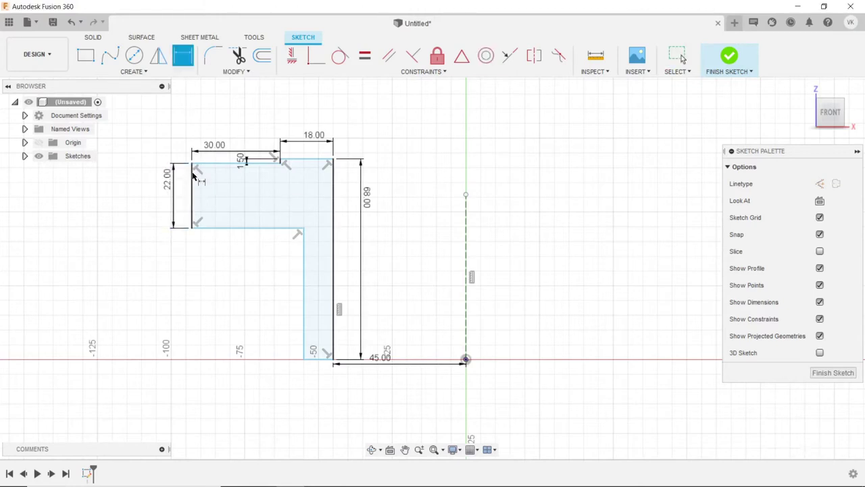
{"action": "left_click", "coordinate": [223, 228]}
{"action": "left_click", "coordinate": [218, 251]}
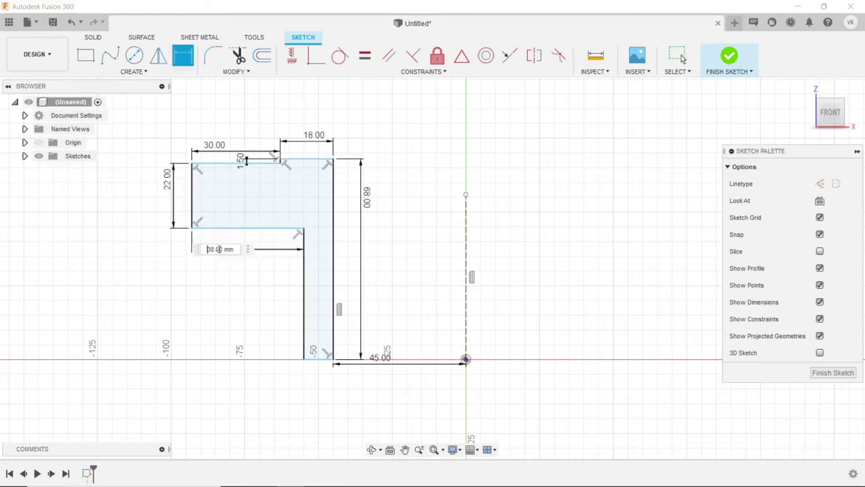
{"action": "type", "text": "40"}
{"action": "key", "text": "Return"}
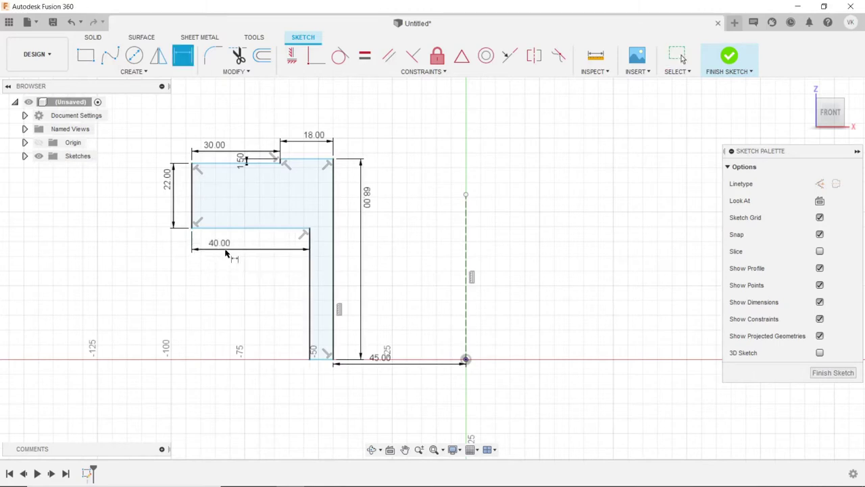
- Add driven reference dimensions of 44.50 and 8.00 to the inner leg and short bottom line
{"action": "left_click", "coordinate": [312, 297]}
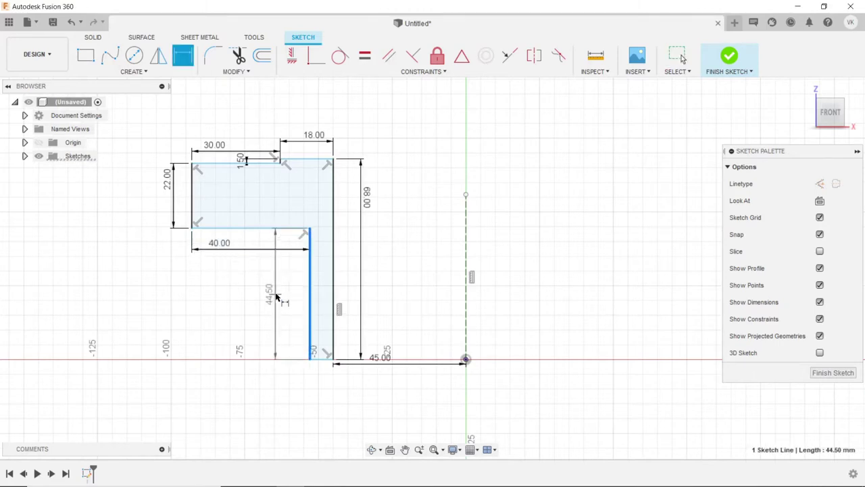
{"action": "left_click", "coordinate": [275, 294]}
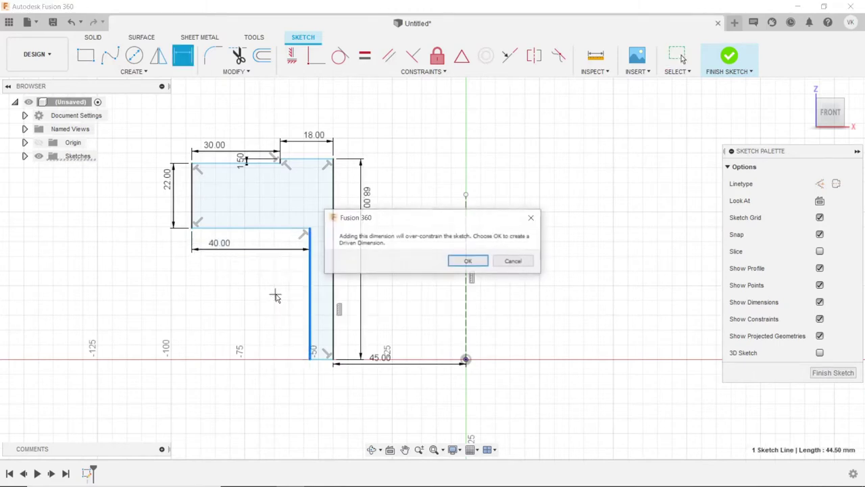
{"action": "left_click", "coordinate": [464, 262]}
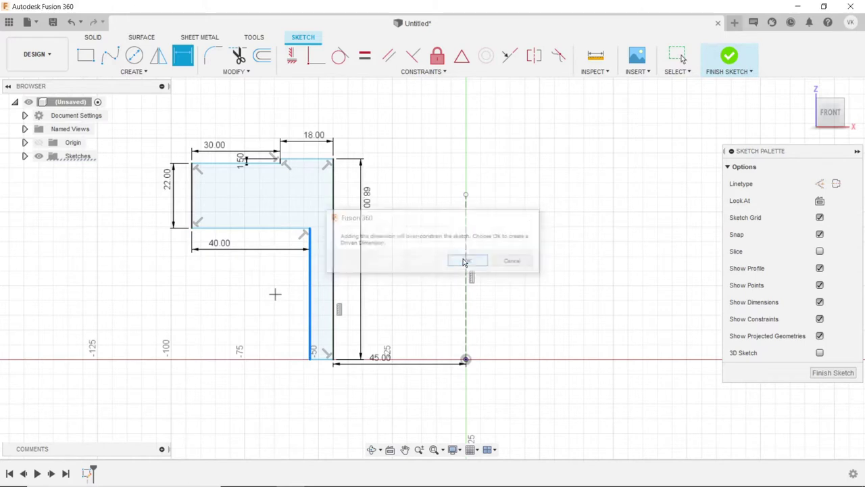
{"action": "left_click", "coordinate": [326, 362]}
{"action": "left_click", "coordinate": [322, 377]}
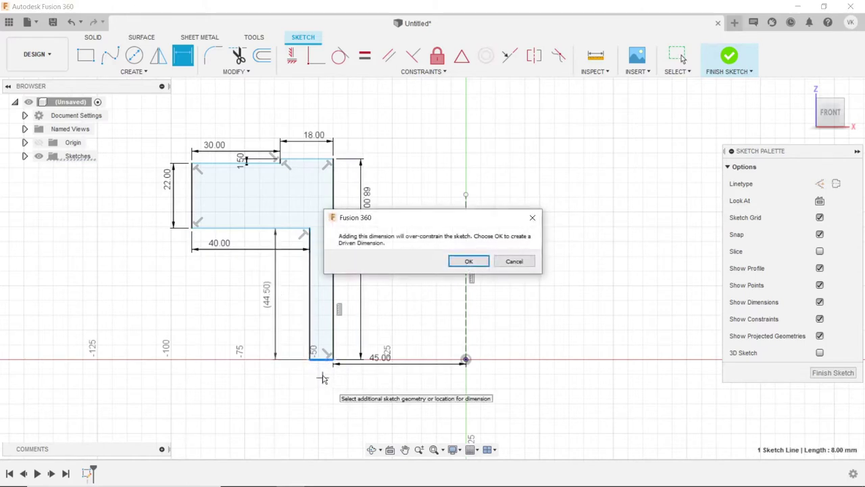
{"action": "left_click", "coordinate": [467, 261]}
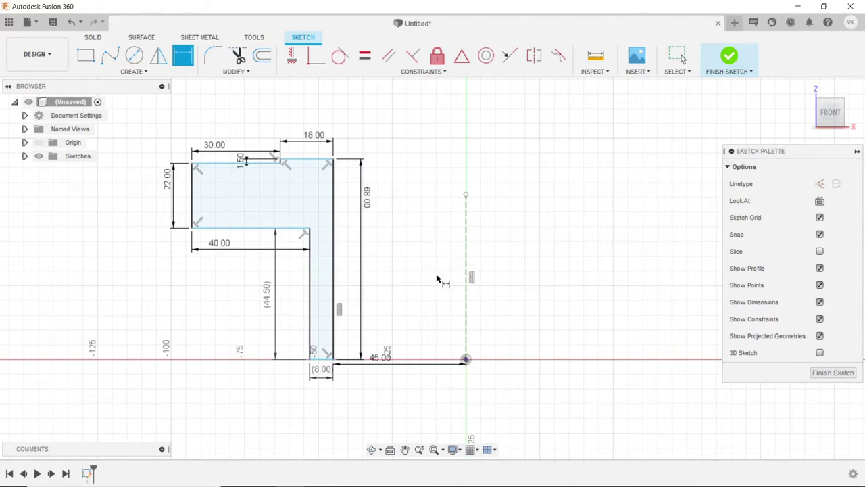
{"action": "scroll", "coordinate": [419, 273], "scroll_direction": "down", "scroll_amount": 2}
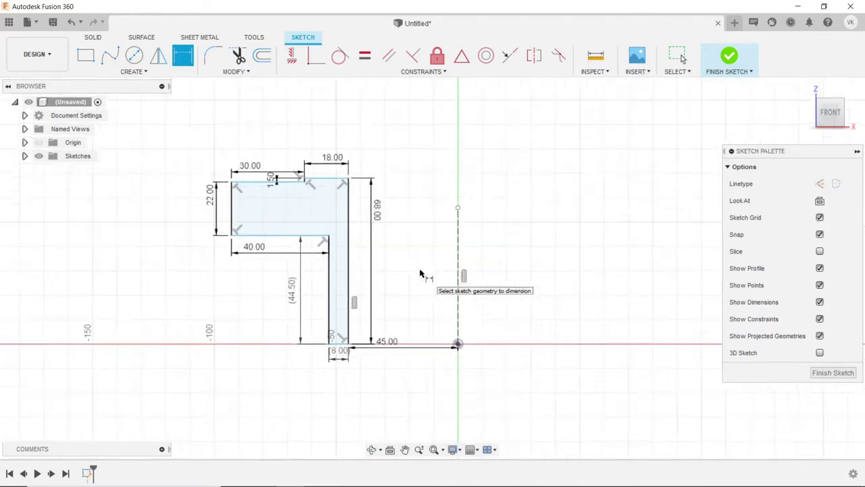
- Revolve the L-profile a full 360° about the vertical construction line into a solid
{"action": "left_click", "coordinate": [98, 42]}
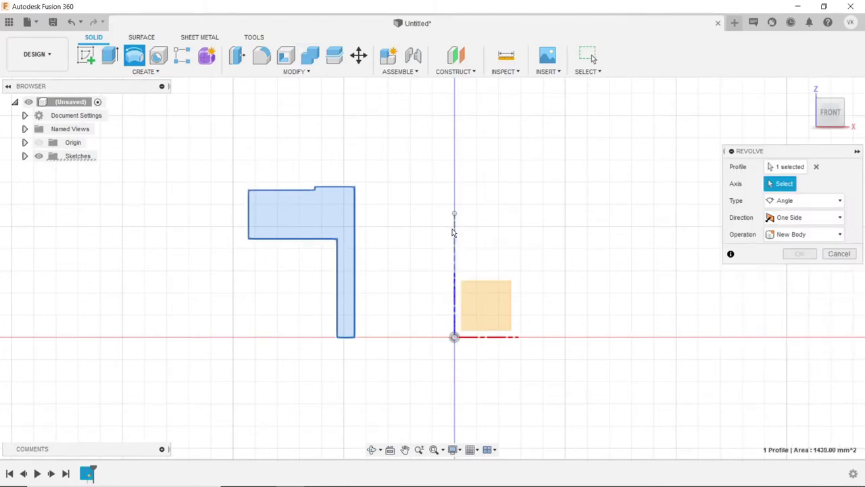
{"action": "left_click", "coordinate": [453, 232]}
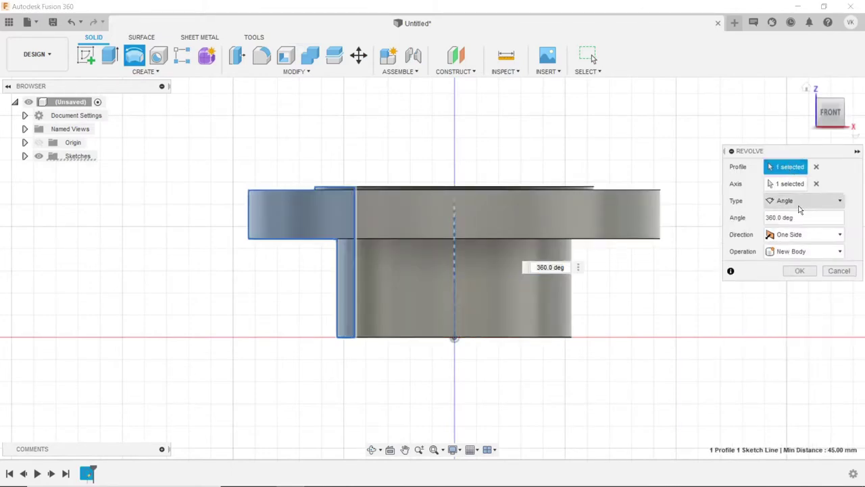
{"action": "left_click", "coordinate": [800, 271]}
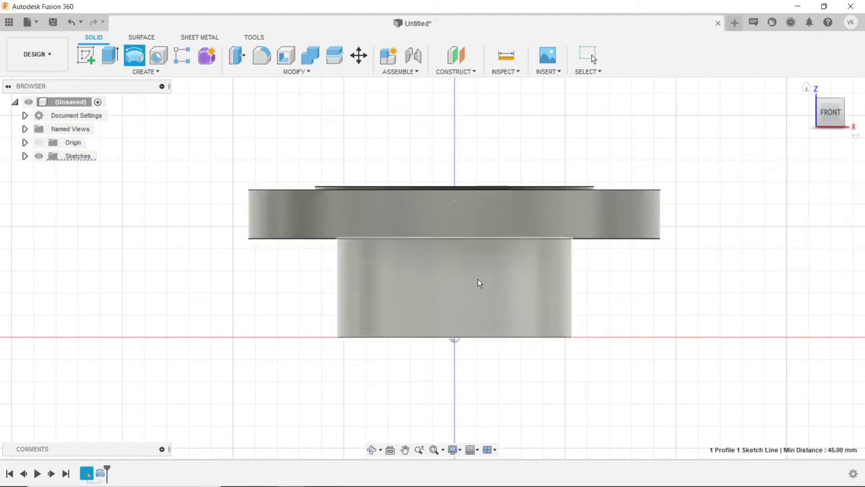
- Orbit the view to inspect the new body and its open hub end
{"action": "left_click", "coordinate": [371, 448]}
{"action": "key", "text": "F6"}
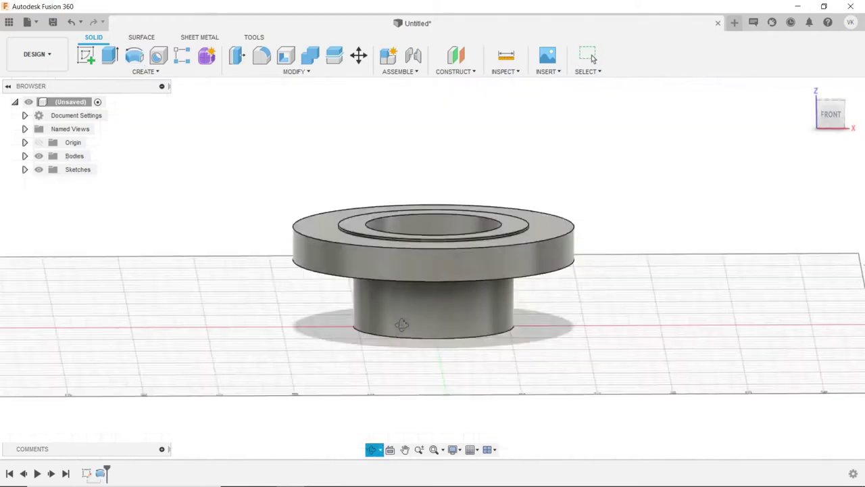
{"action": "left_click", "coordinate": [591, 55]}
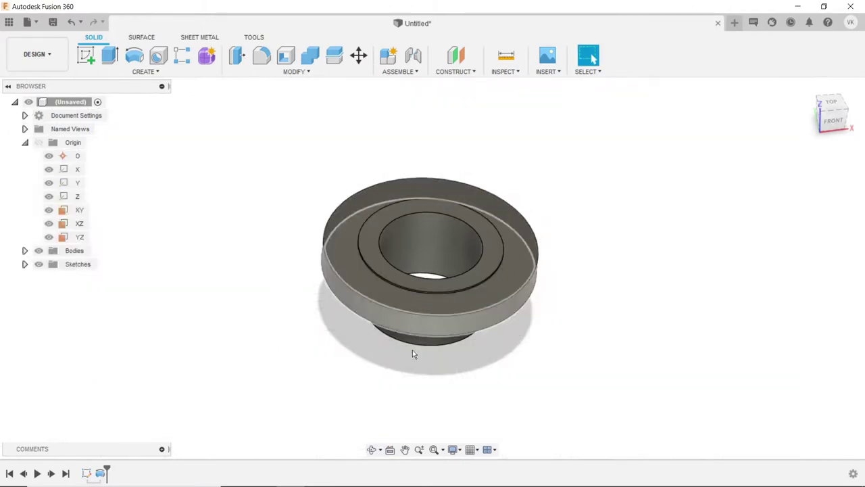
{"action": "left_click", "coordinate": [371, 449]}
{"action": "mouse_move", "coordinate": [376, 372]}
{"action": "left_mouse_down"}
{"action": "mouse_move", "coordinate": [379, 338]}
{"action": "mouse_move", "coordinate": [271, 257]}
{"action": "left_mouse_up"}
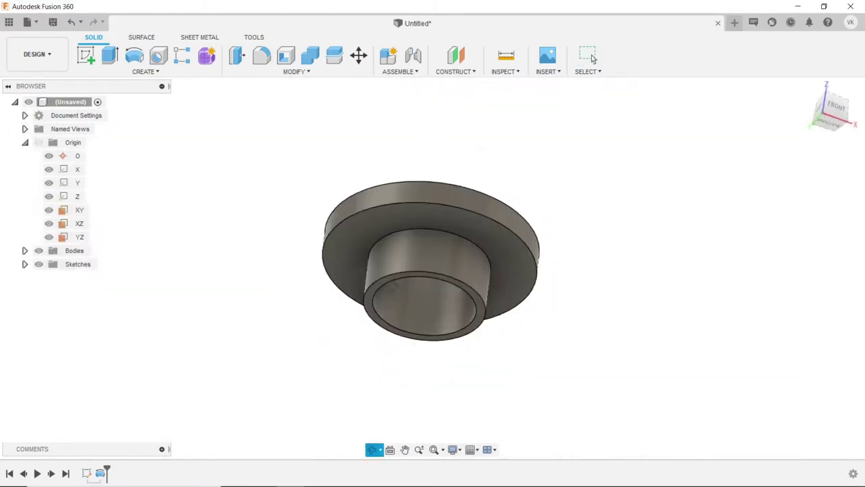
{"action": "right_click", "coordinate": [279, 258]}
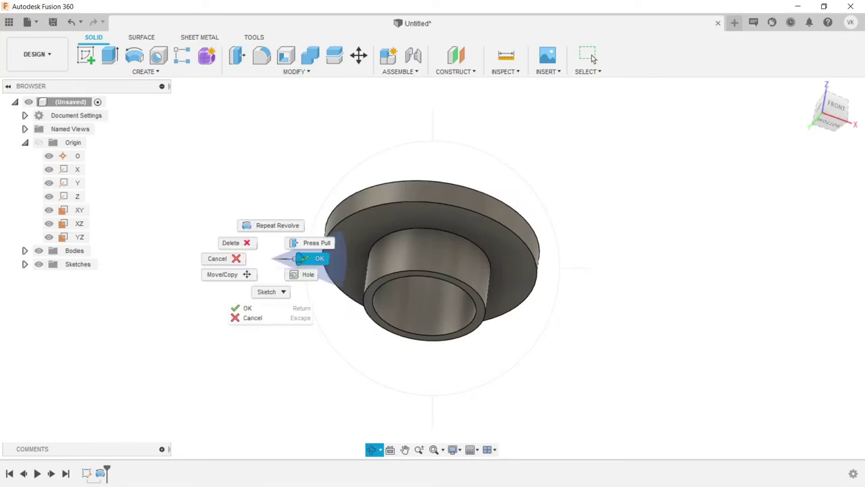
{"action": "left_click", "coordinate": [248, 305]}
{"action": "left_click", "coordinate": [453, 72]}
- Create a construction plane offset 250 mm from the hub's ring-shaped end face
{"action": "left_click", "coordinate": [457, 84]}
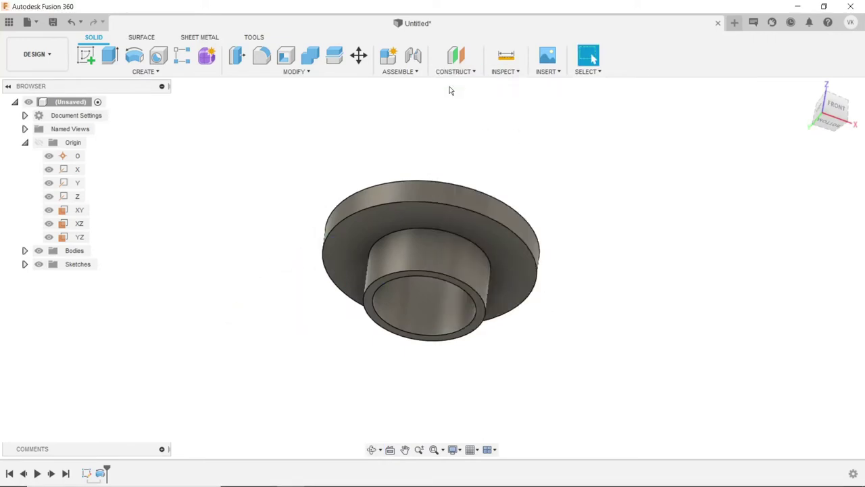
{"action": "left_click", "coordinate": [379, 284]}
{"action": "type", "text": "250"}
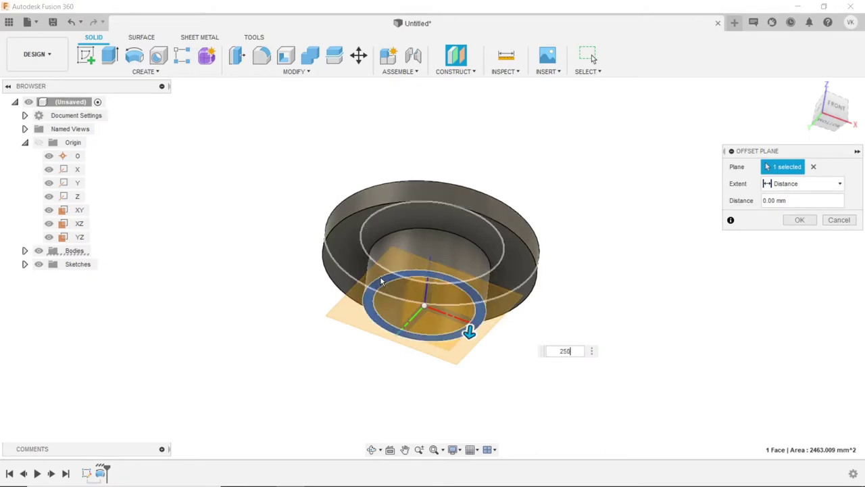
{"action": "key", "text": "Return"}
{"action": "left_click", "coordinate": [801, 222]}
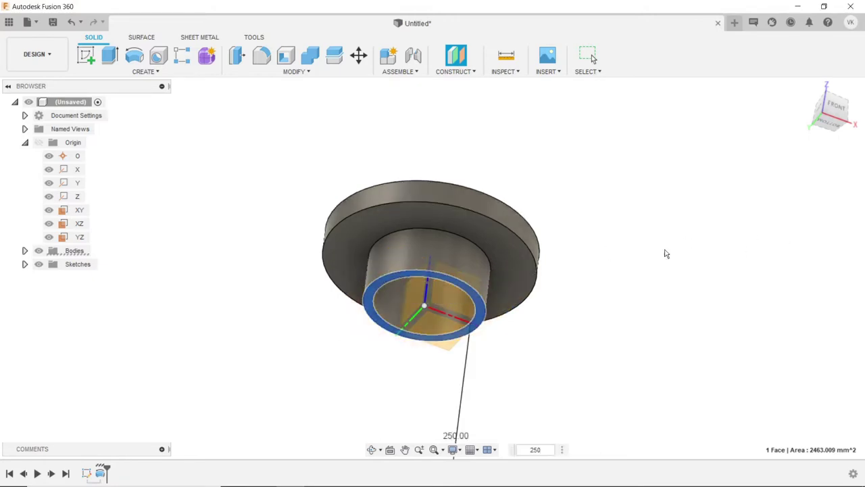
{"action": "scroll", "coordinate": [381, 291], "scroll_direction": "down", "scroll_amount": 5}
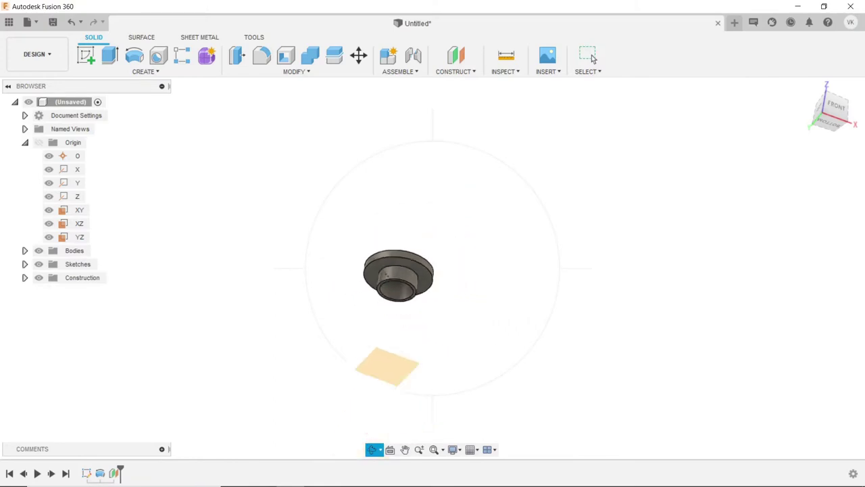
{"action": "middle_click_drag", "start_coordinate": [381, 291], "coordinate": [363, 335], "text": "shift"}
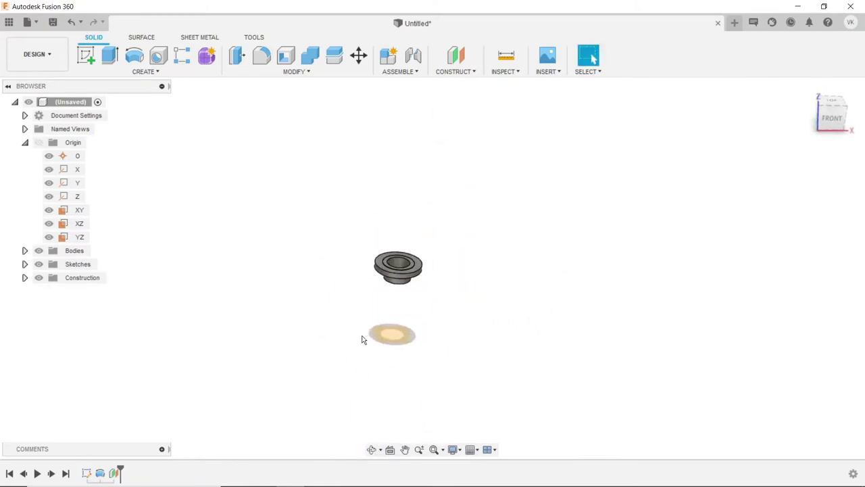
{"action": "scroll", "coordinate": [364, 334], "scroll_direction": "up", "scroll_amount": 3}
{"action": "scroll", "coordinate": [365, 331], "scroll_direction": "up", "scroll_amount": 3}
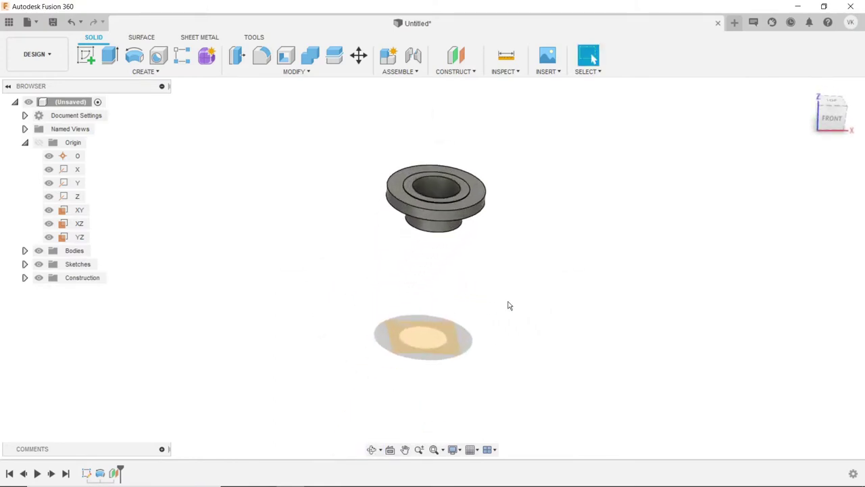
- Start a sketch on the offset plane and draw a circle below the ring
{"action": "left_click", "coordinate": [399, 327]}
{"action": "left_click", "coordinate": [87, 61]}
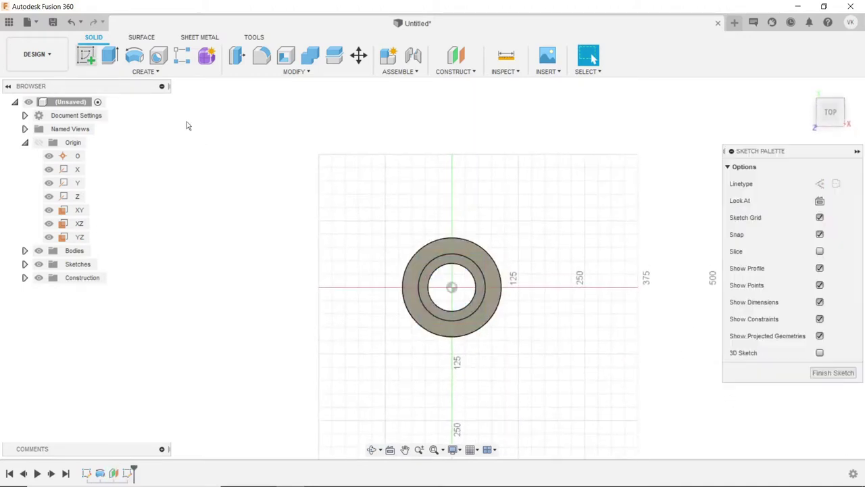
{"action": "scroll", "coordinate": [433, 369], "scroll_direction": "up", "scroll_amount": 3}
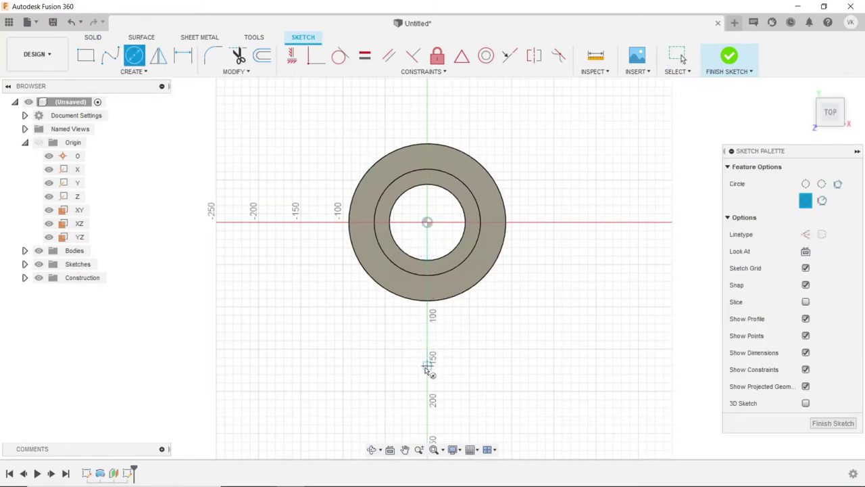
{"action": "left_click", "coordinate": [427, 401]}
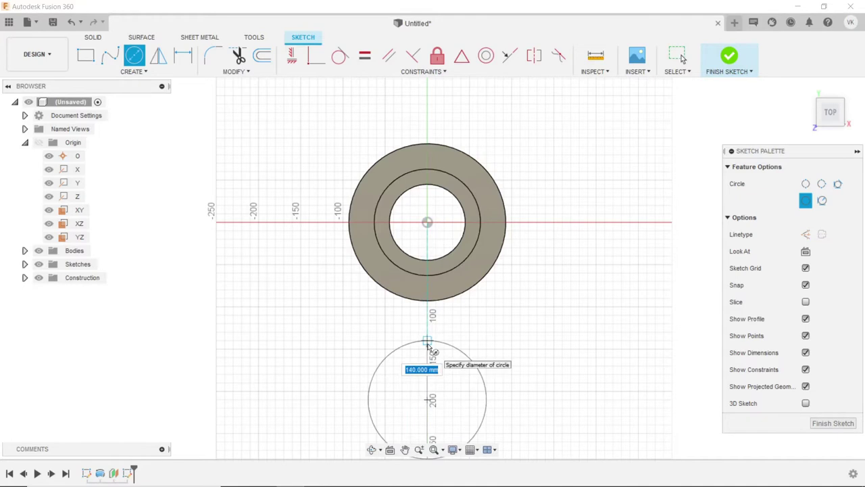
{"action": "left_click", "coordinate": [428, 346]}
{"action": "scroll", "coordinate": [379, 240], "scroll_direction": "up", "scroll_amount": 2}
{"action": "scroll", "coordinate": [382, 247], "scroll_direction": "down", "scroll_amount": 3}
{"action": "scroll", "coordinate": [378, 240], "scroll_direction": "down", "scroll_amount": 3}
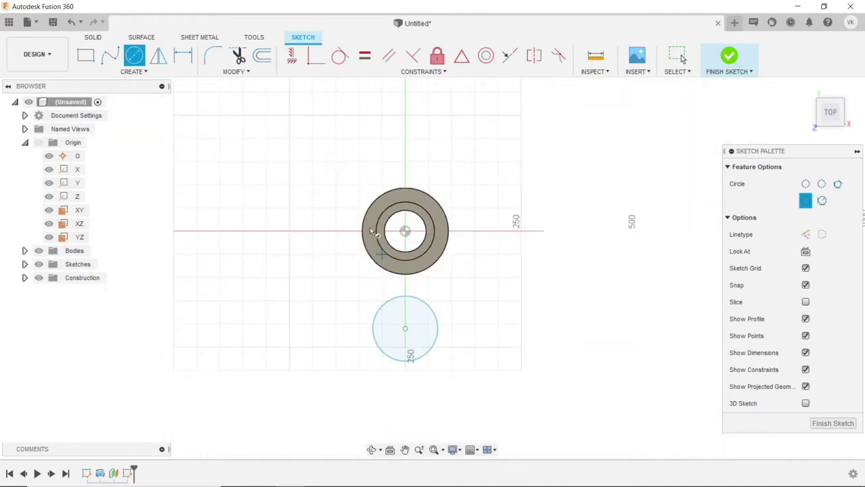
- Dimension the circle 150 mm from the ring centre with Ø100 mm, then finish the sketch
{"action": "left_click", "coordinate": [195, 66]}
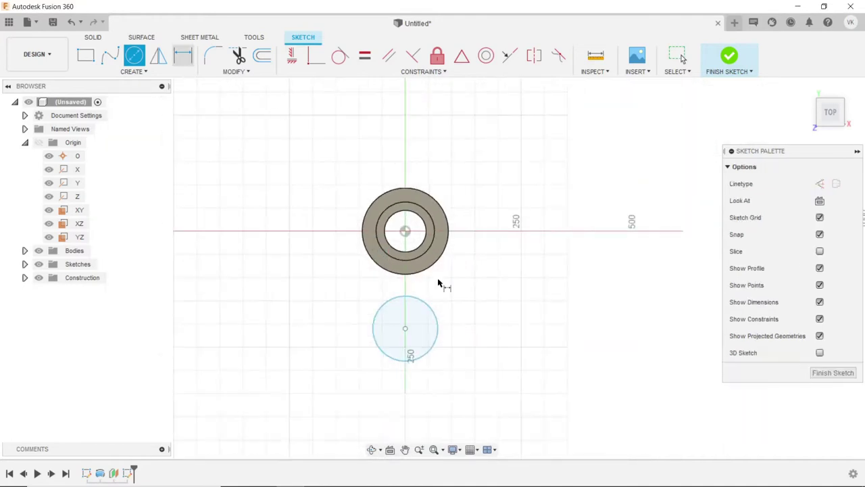
{"action": "left_click", "coordinate": [405, 232]}
{"action": "left_click", "coordinate": [405, 327]}
{"action": "left_click", "coordinate": [475, 265]}
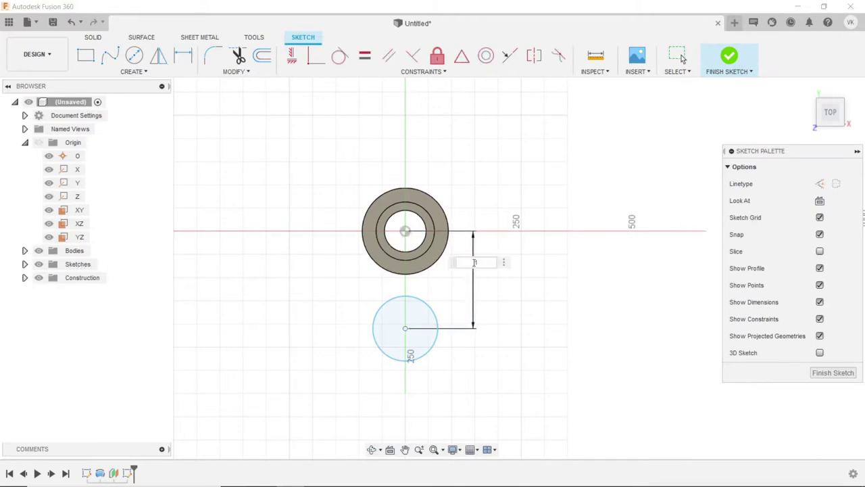
{"action": "type", "text": "150"}
{"action": "key", "text": "Return"}
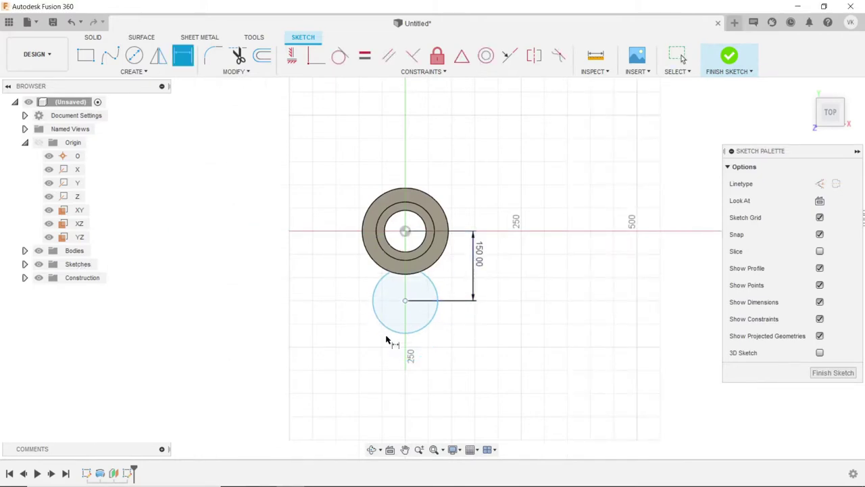
{"action": "left_click", "coordinate": [390, 331]}
{"action": "left_click", "coordinate": [382, 352]}
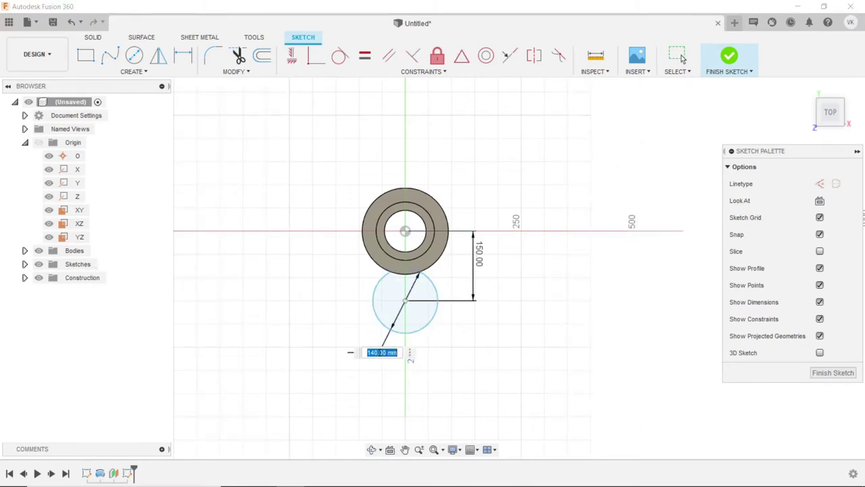
{"action": "key", "text": "Return"}
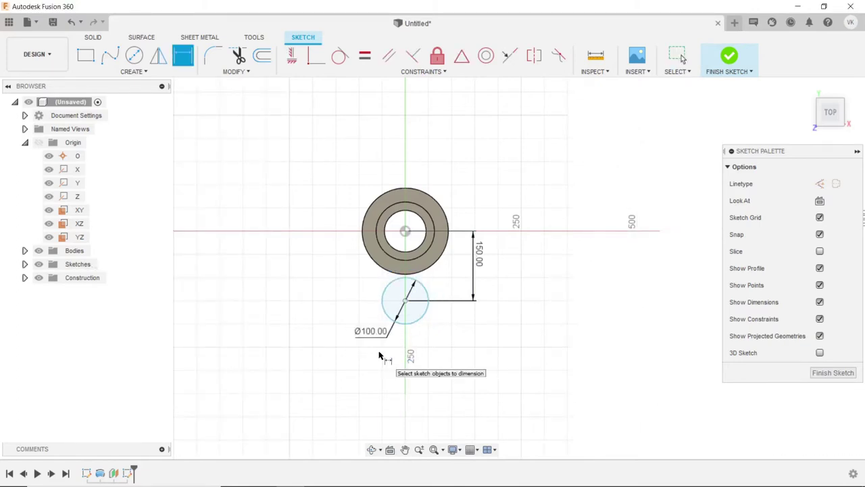
{"action": "left_click", "coordinate": [727, 59]}
{"action": "left_click", "coordinate": [371, 449]}
{"action": "mouse_move", "coordinate": [392, 365]}
{"action": "left_mouse_down"}
{"action": "mouse_move", "coordinate": [399, 281]}
{"action": "mouse_move", "coordinate": [386, 288]}
{"action": "left_mouse_up"}
- Start a sketch on the YZ plane and draw a diameter circle below the part
{"action": "key", "text": "Escape"}
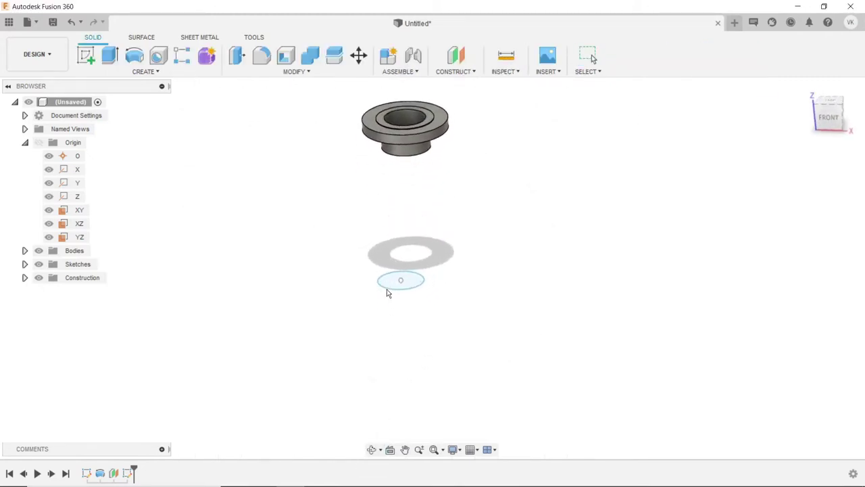
{"action": "left_click", "coordinate": [86, 54]}
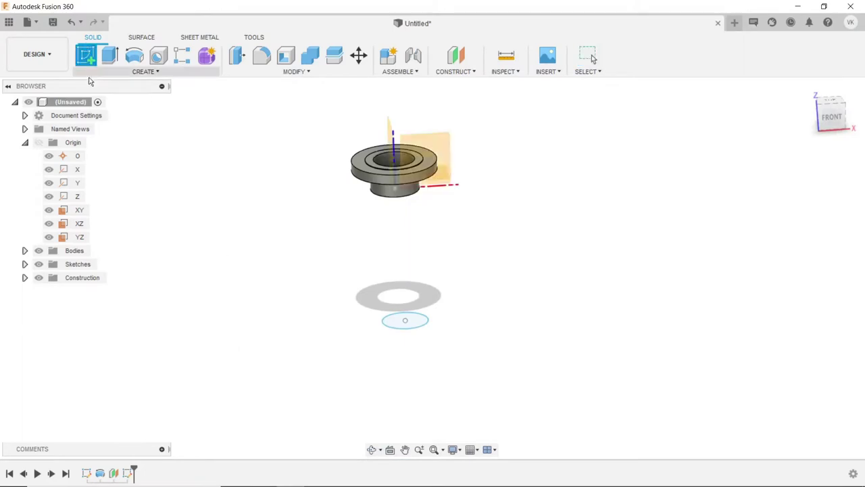
{"action": "left_click", "coordinate": [79, 237]}
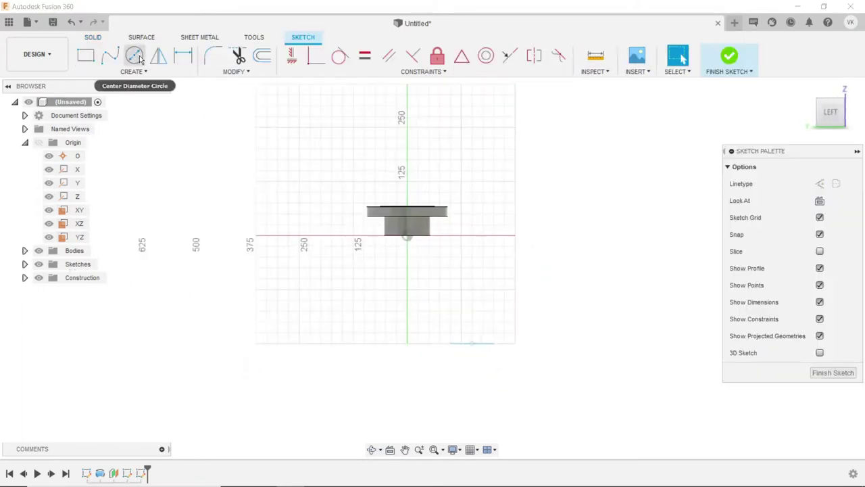
{"action": "left_click", "coordinate": [139, 58]}
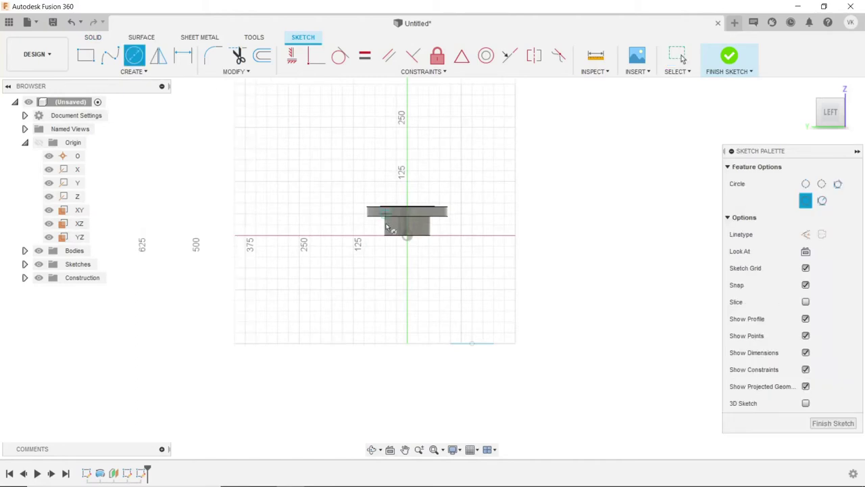
{"action": "left_click", "coordinate": [406, 322]}
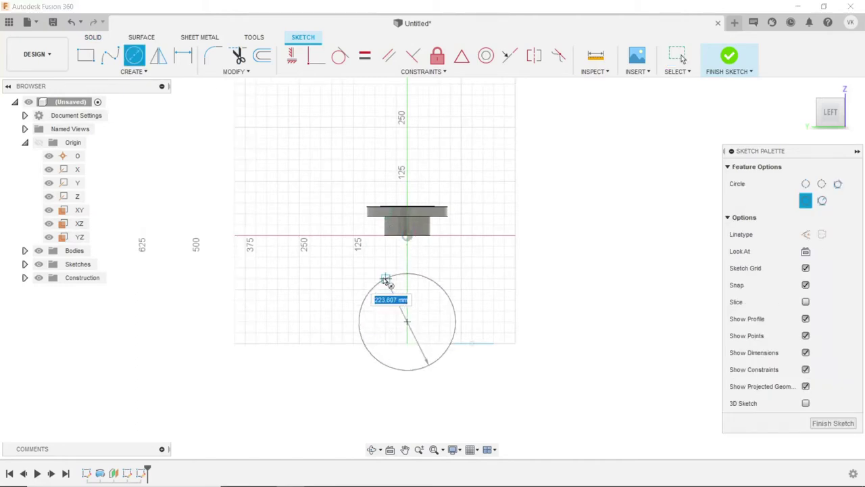
{"action": "left_click", "coordinate": [376, 269]}
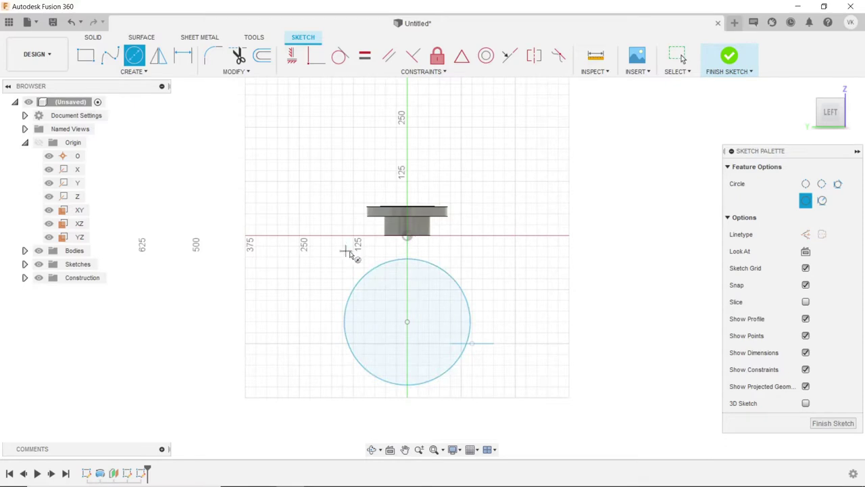
- Dimension the circle's centre 250 mm below the origin with Ø298 mm, then finish the sketch
{"action": "key", "text": "d"}
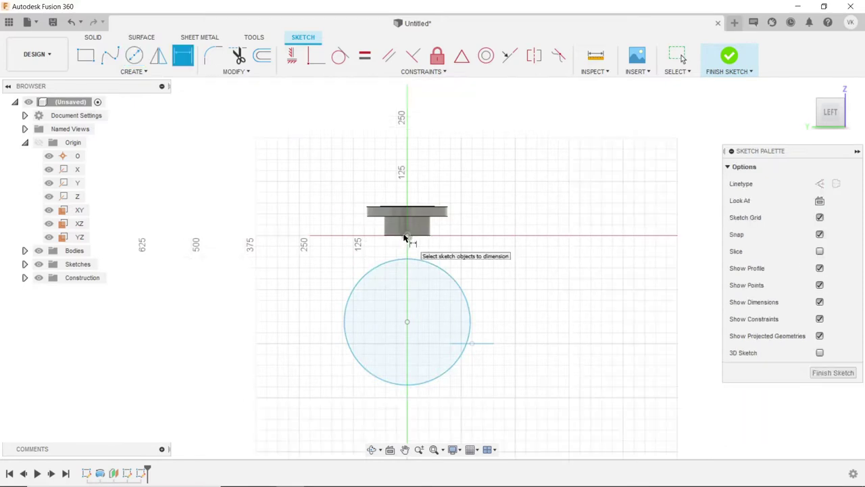
{"action": "left_click", "coordinate": [406, 236]}
{"action": "left_click", "coordinate": [406, 322]}
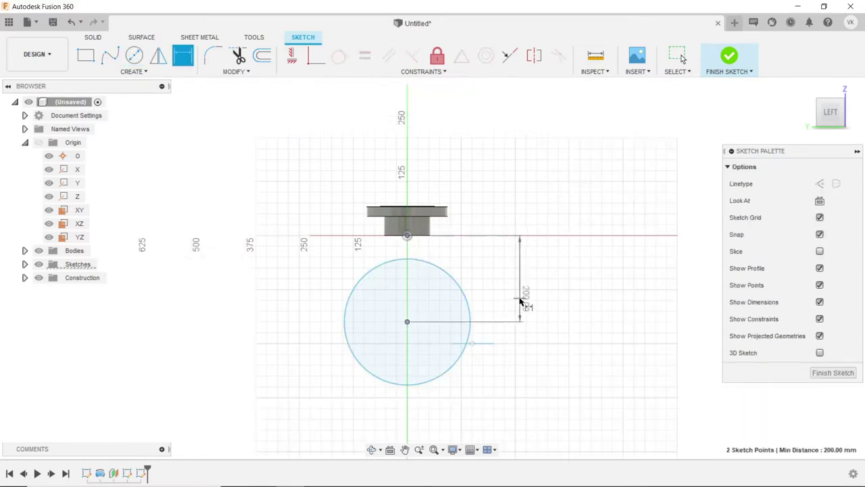
{"action": "left_click", "coordinate": [519, 297]}
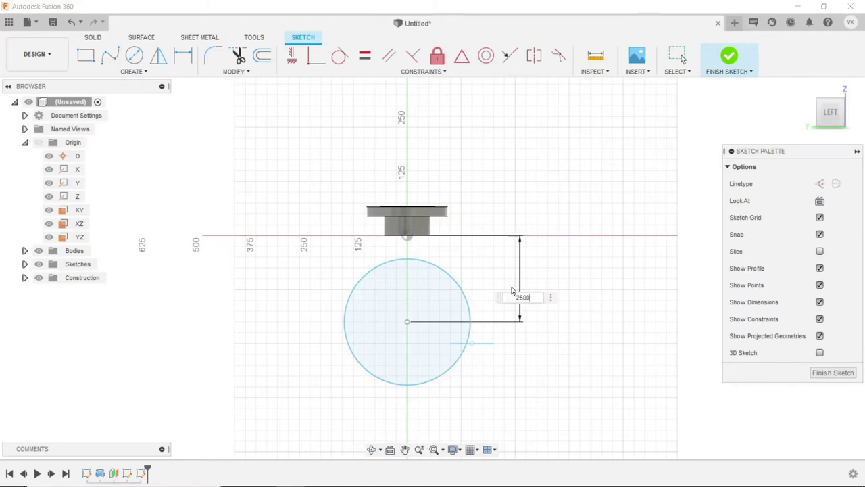
{"action": "type", "text": "250"}
{"action": "key", "text": "Return"}
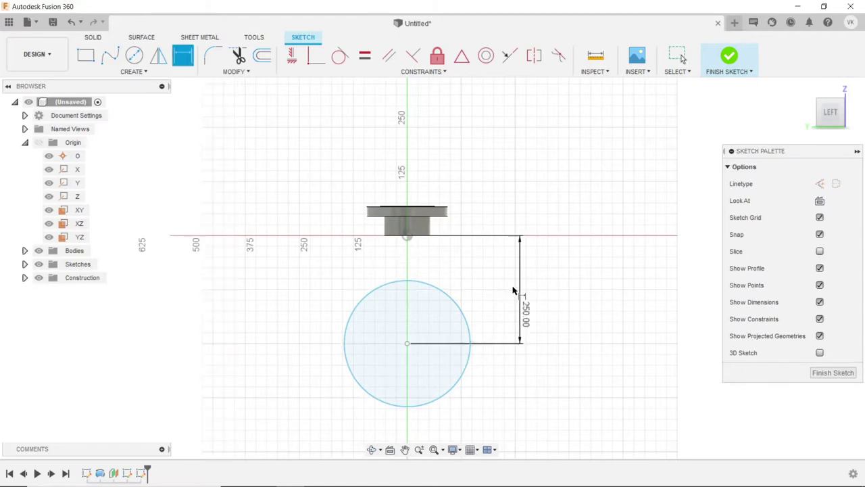
{"action": "left_click", "coordinate": [348, 313]}
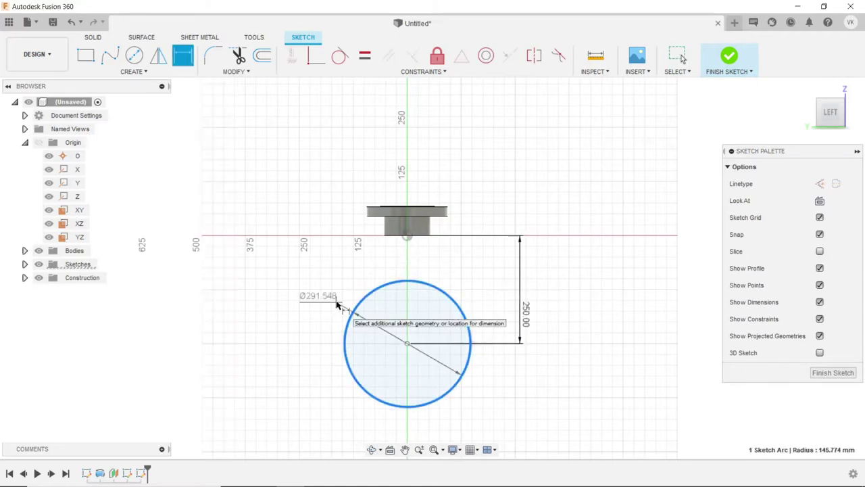
{"action": "left_click", "coordinate": [312, 301]}
{"action": "type", "text": "298"}
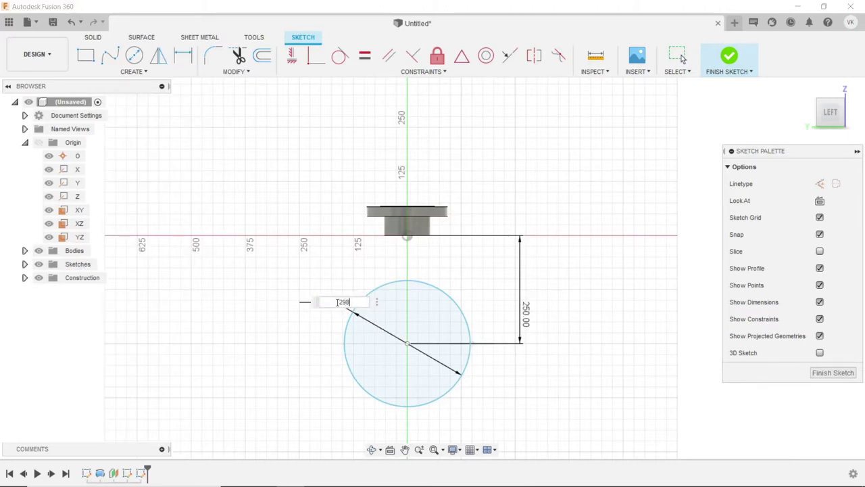
{"action": "key", "text": "Return"}
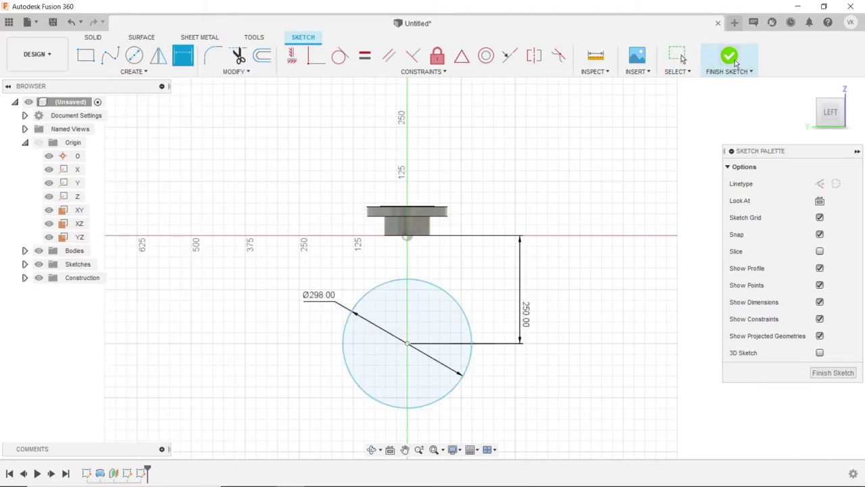
{"action": "left_click", "coordinate": [729, 58]}
- Sweep the Ø100 circle along the Ø298 circle path to form the ring-shaped volute body
{"action": "left_click", "coordinate": [372, 450]}
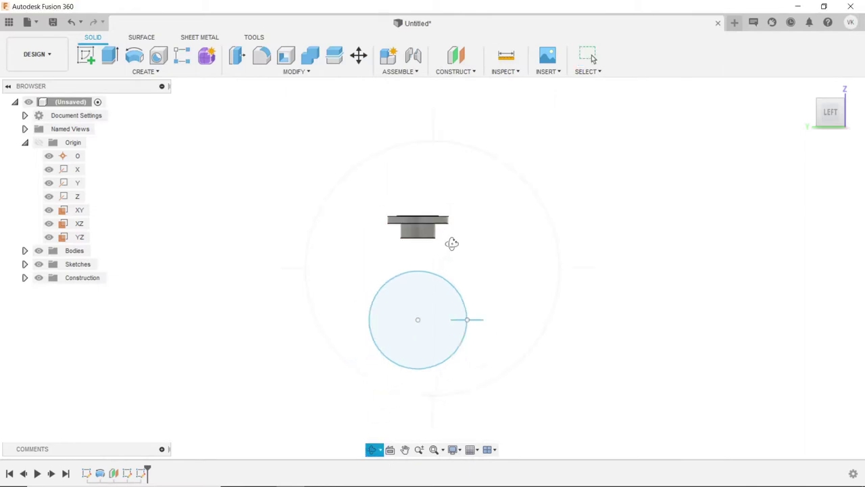
{"action": "left_click_drag", "start_coordinate": [451, 244], "coordinate": [434, 300]}
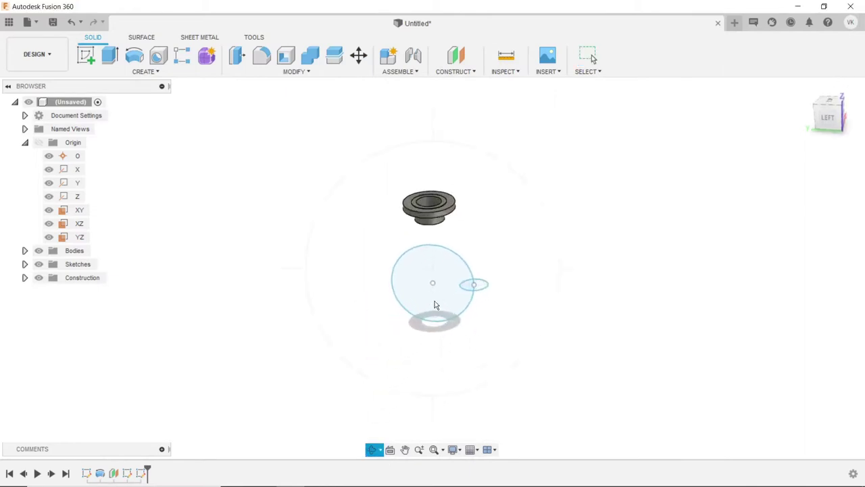
{"action": "key", "text": "Escape"}
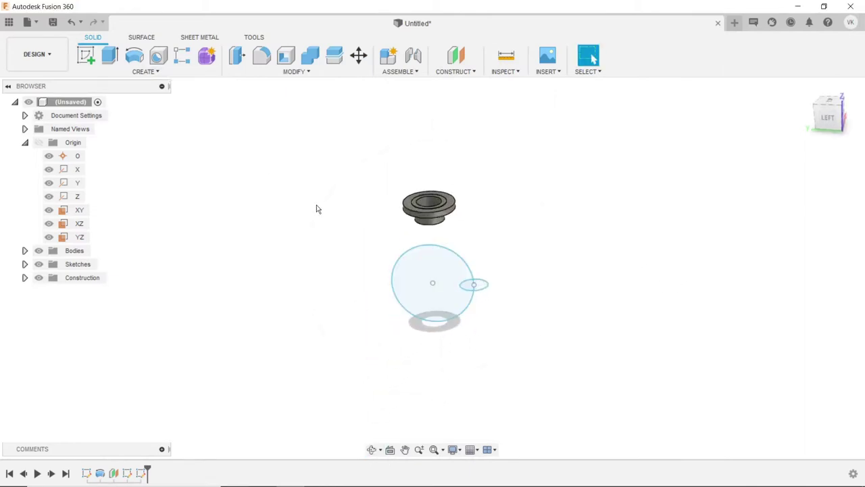
{"action": "scroll", "coordinate": [473, 284], "scroll_direction": "up", "scroll_amount": 2}
{"action": "scroll", "coordinate": [483, 316], "scroll_direction": "up", "scroll_amount": 1}
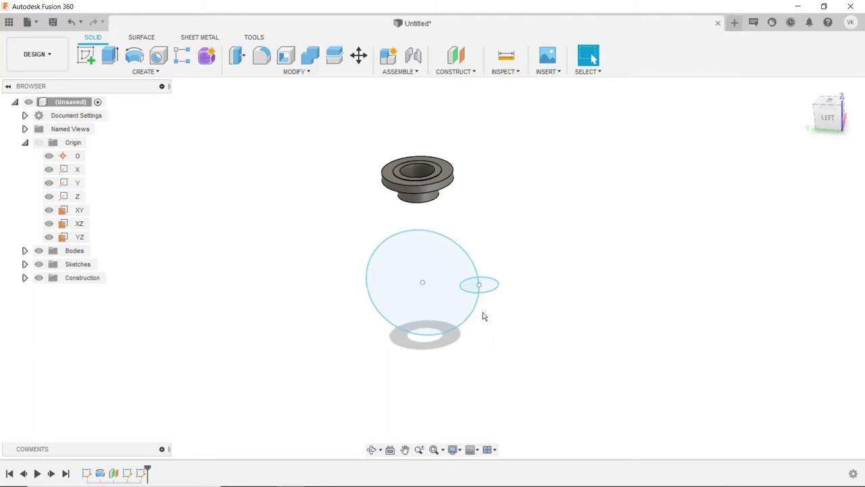
{"action": "left_click", "coordinate": [160, 73]}
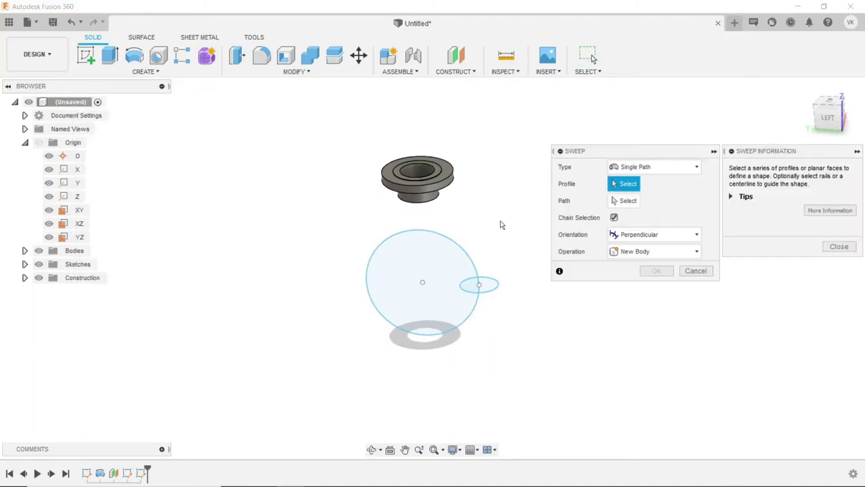
{"action": "left_click", "coordinate": [492, 291]}
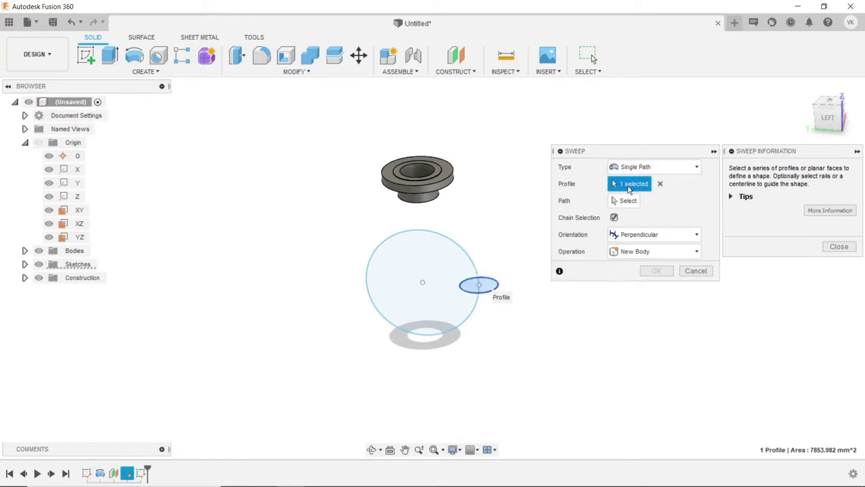
{"action": "left_click", "coordinate": [468, 248]}
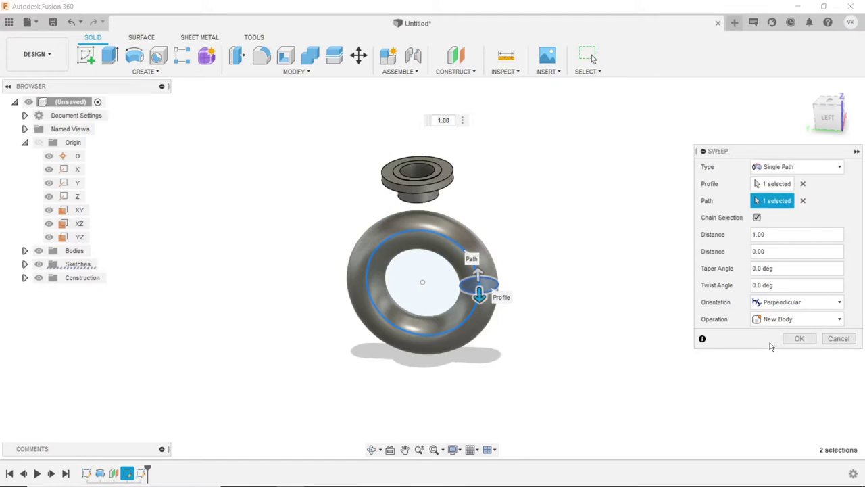
{"action": "left_click", "coordinate": [798, 338]}
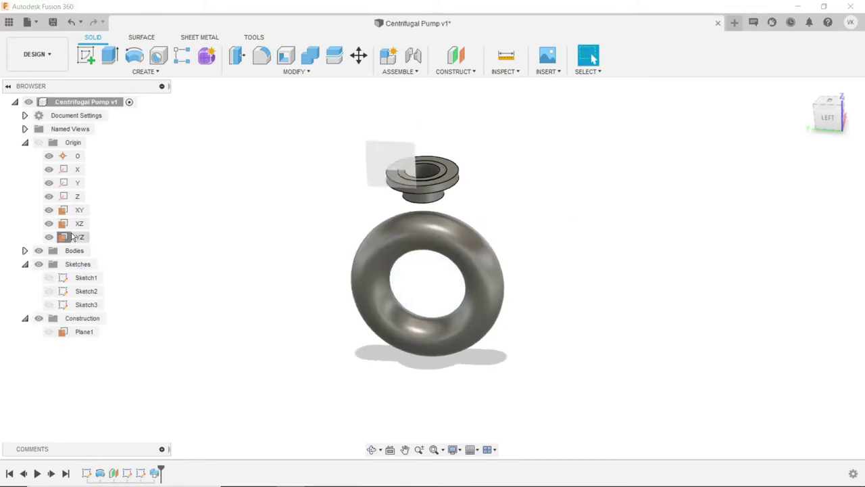
{"action": "left_click", "coordinate": [79, 236]}
{"action": "left_click", "coordinate": [86, 56]}
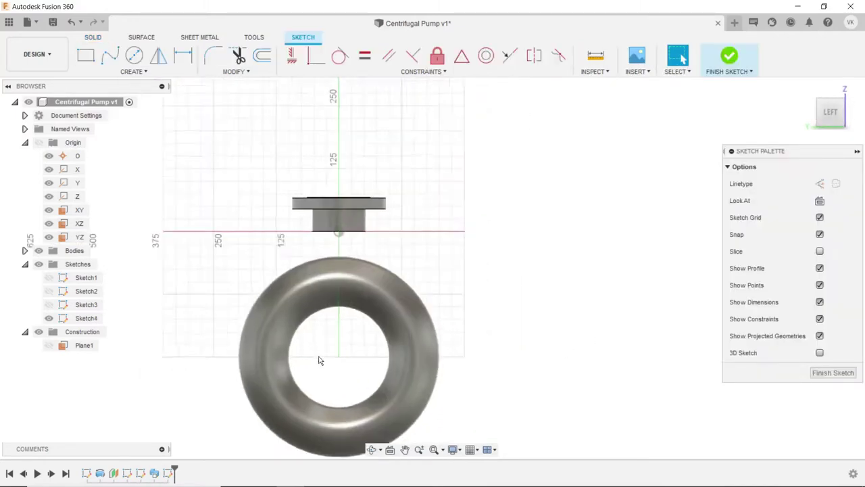
- Project the flange's bottom edge into the YZ-plane sketch
{"action": "left_click", "coordinate": [132, 71]}
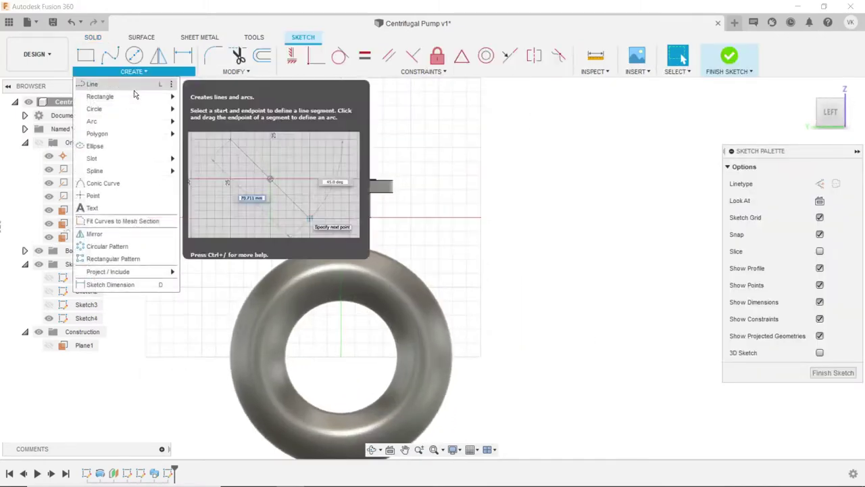
{"action": "mouse_move", "coordinate": [108, 271]}
{"action": "left_click", "coordinate": [241, 271]}
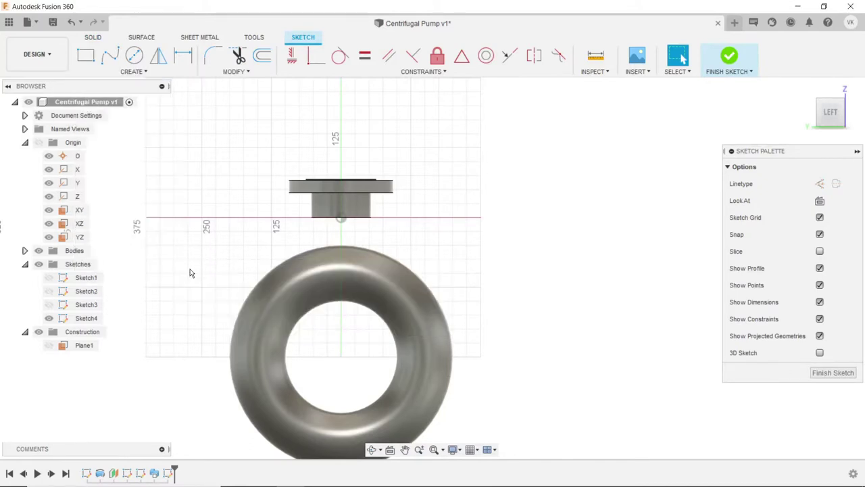
{"action": "left_click", "coordinate": [329, 220]}
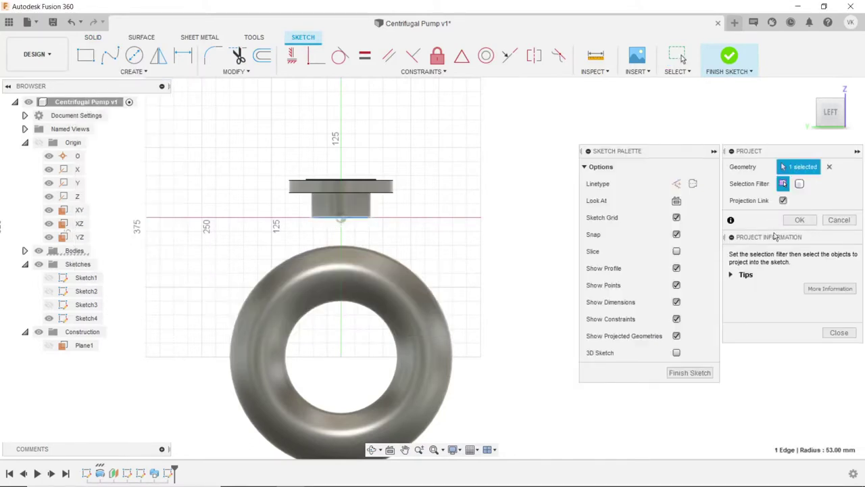
{"action": "left_click", "coordinate": [799, 221]}
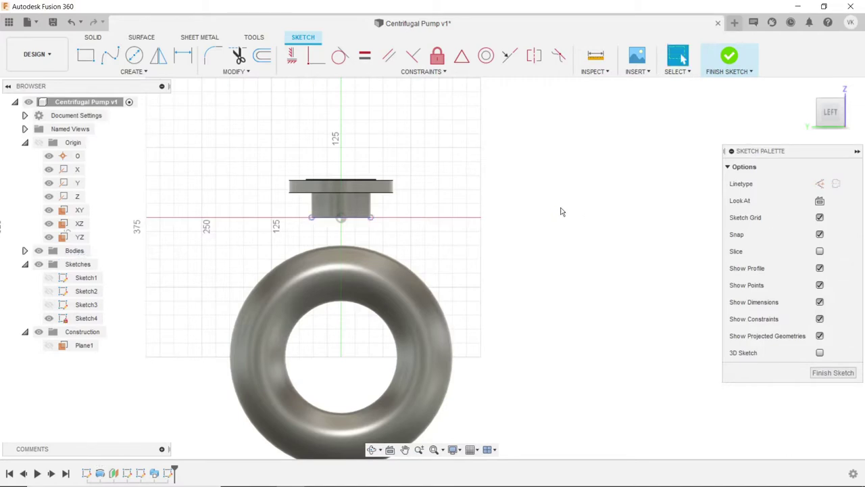
- Intersect the ring body with the sketch to add its cross-section outline
{"action": "left_click", "coordinate": [133, 71]}
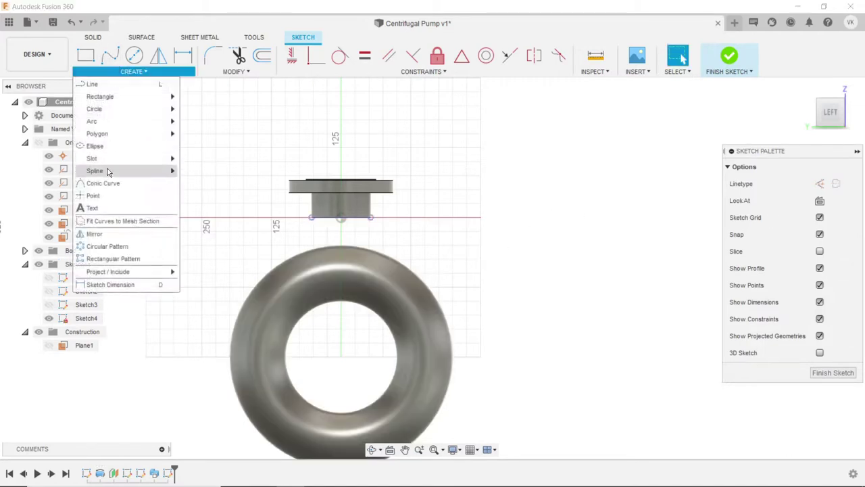
{"action": "mouse_move", "coordinate": [108, 271]}
{"action": "left_click", "coordinate": [229, 283]}
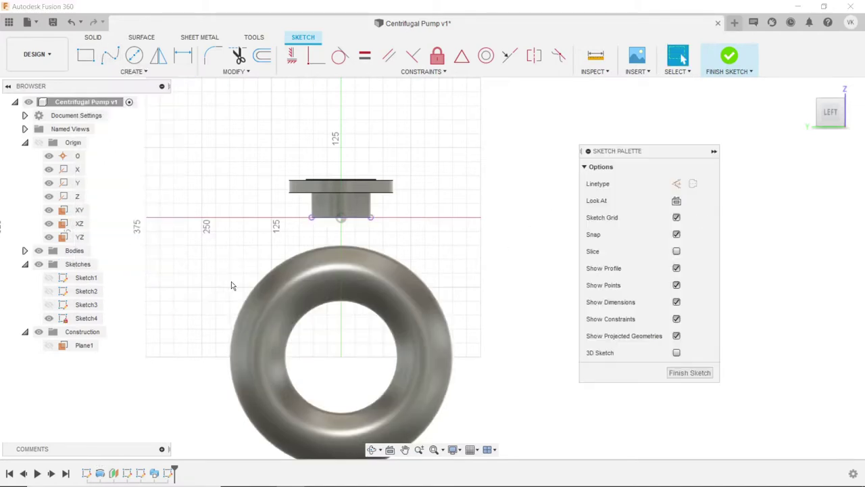
{"action": "left_click", "coordinate": [404, 268]}
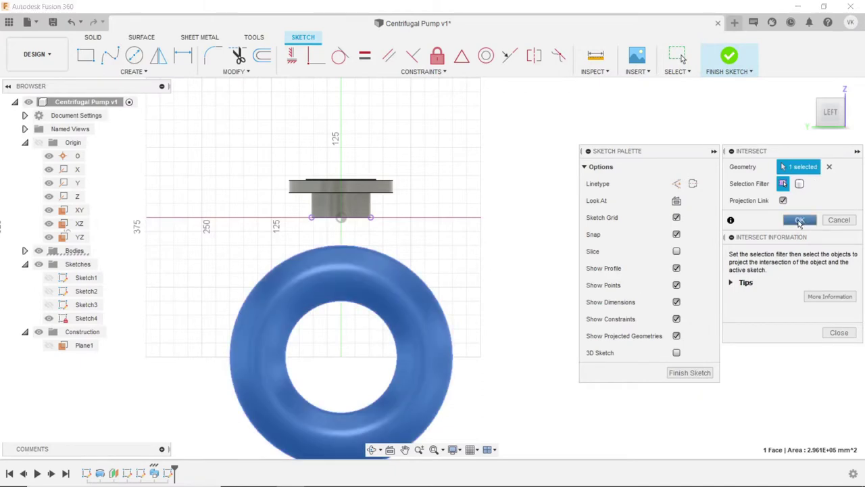
{"action": "left_click", "coordinate": [800, 219]}
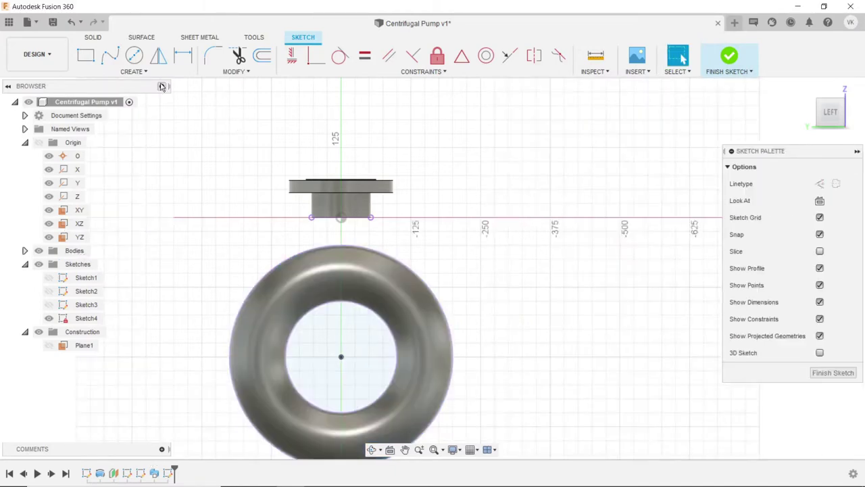
- Draw a short vertical line down from the projected hub edge's end and dimension it 15 mm
{"action": "left_click", "coordinate": [133, 74]}
{"action": "left_click", "coordinate": [98, 85]}
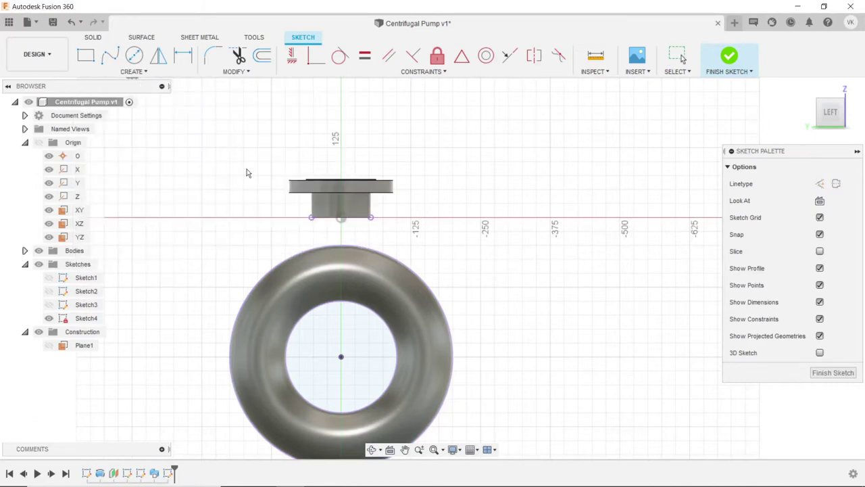
{"action": "left_click", "coordinate": [371, 218]}
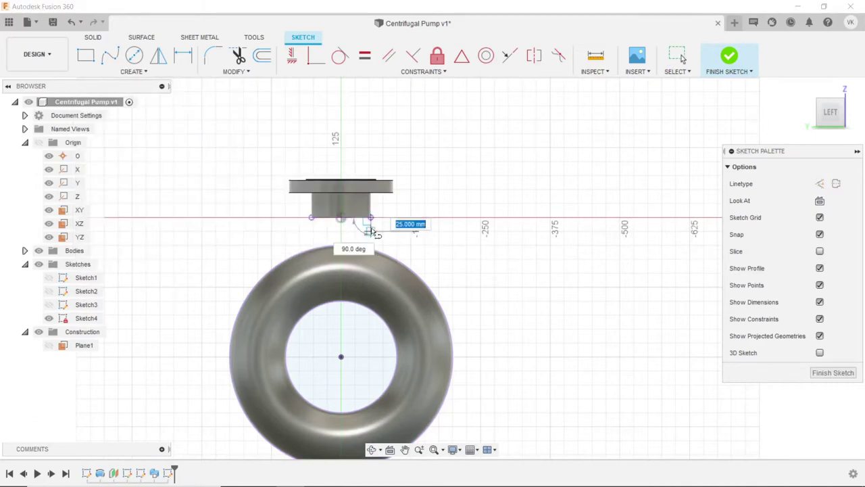
{"action": "key", "text": "d"}
{"action": "scroll", "coordinate": [381, 232], "scroll_direction": "up", "scroll_amount": 2}
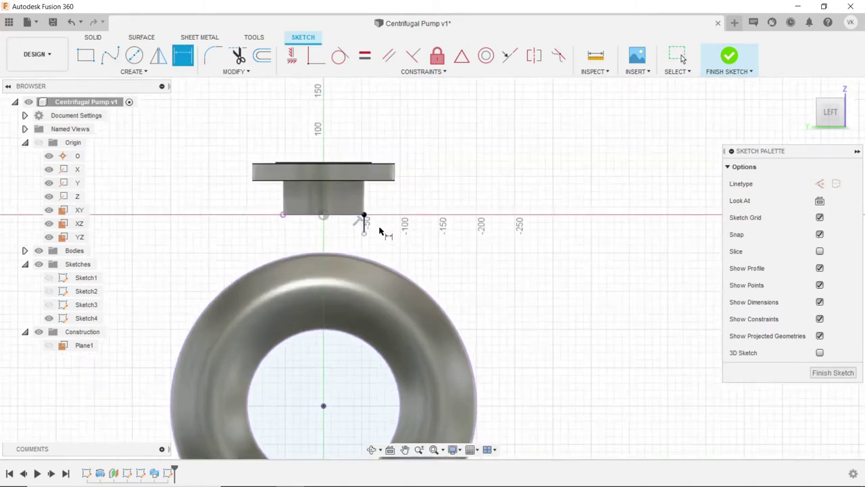
{"action": "scroll", "coordinate": [378, 230], "scroll_direction": "up", "scroll_amount": 1}
{"action": "left_click", "coordinate": [359, 224]}
{"action": "left_click", "coordinate": [392, 226]}
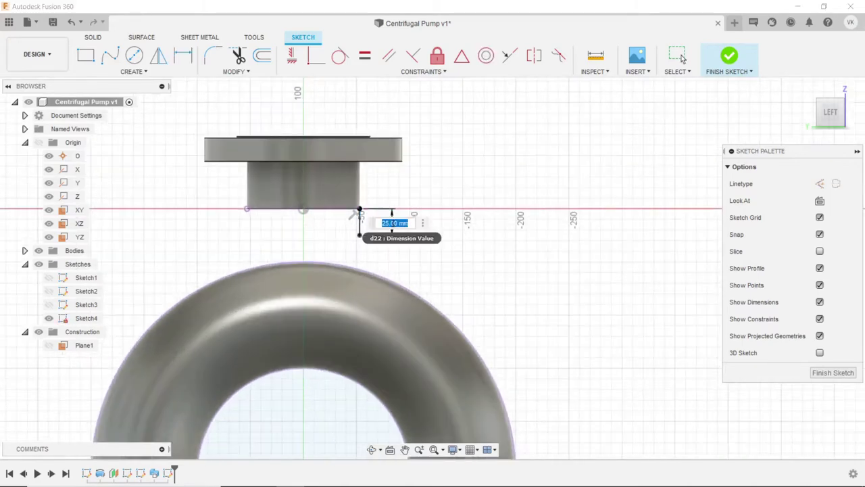
{"action": "type", "text": "15"}
{"action": "key", "text": "Return"}
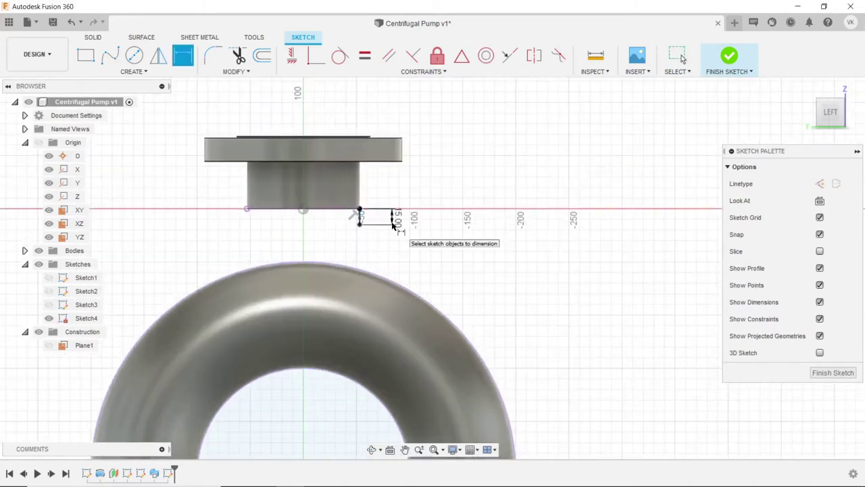
- Zoom around the sketch and switch back to the Line tool
{"action": "scroll", "coordinate": [390, 222], "scroll_direction": "down", "scroll_amount": 2}
{"action": "scroll", "coordinate": [387, 221], "scroll_direction": "down", "scroll_amount": 1}
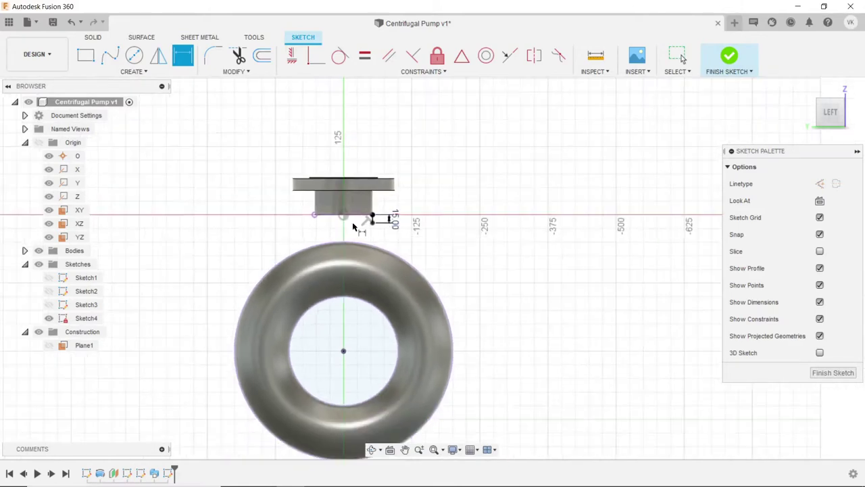
{"action": "scroll", "coordinate": [348, 216], "scroll_direction": "down", "scroll_amount": 1}
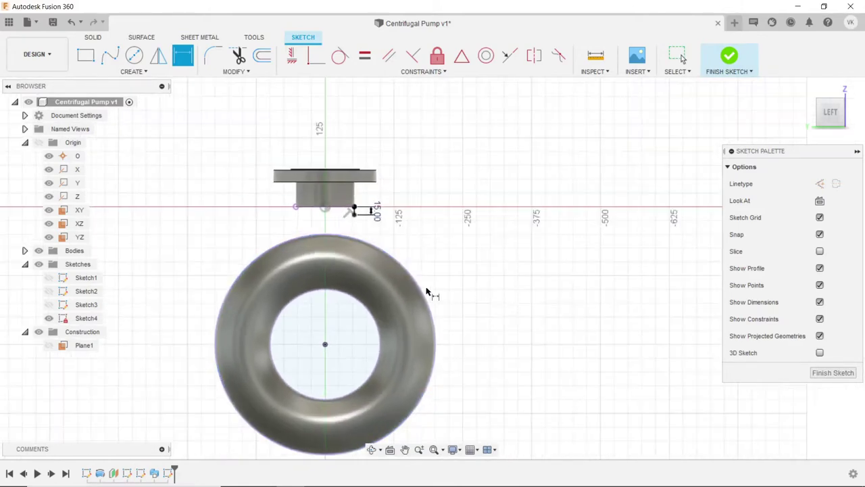
{"action": "scroll", "coordinate": [425, 324], "scroll_direction": "up", "scroll_amount": 1}
{"action": "scroll", "coordinate": [412, 375], "scroll_direction": "down", "scroll_amount": 1}
{"action": "scroll", "coordinate": [351, 297], "scroll_direction": "up", "scroll_amount": 1}
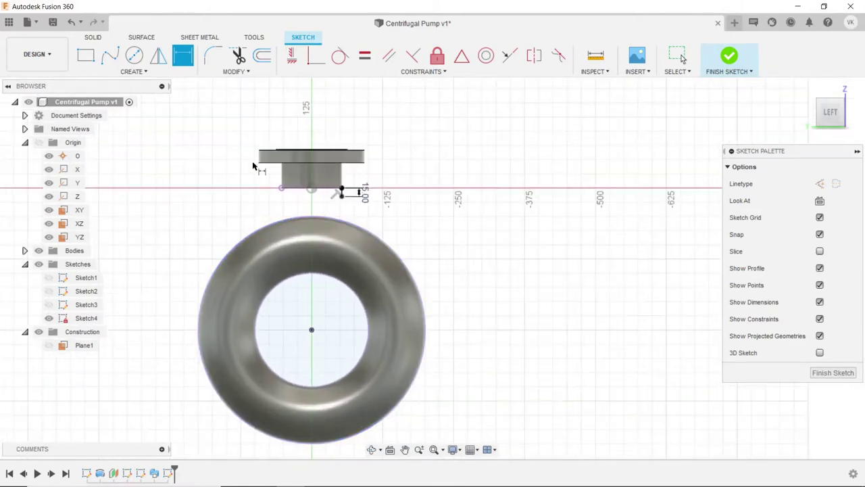
{"action": "left_click", "coordinate": [135, 72]}
{"action": "left_click", "coordinate": [141, 86]}
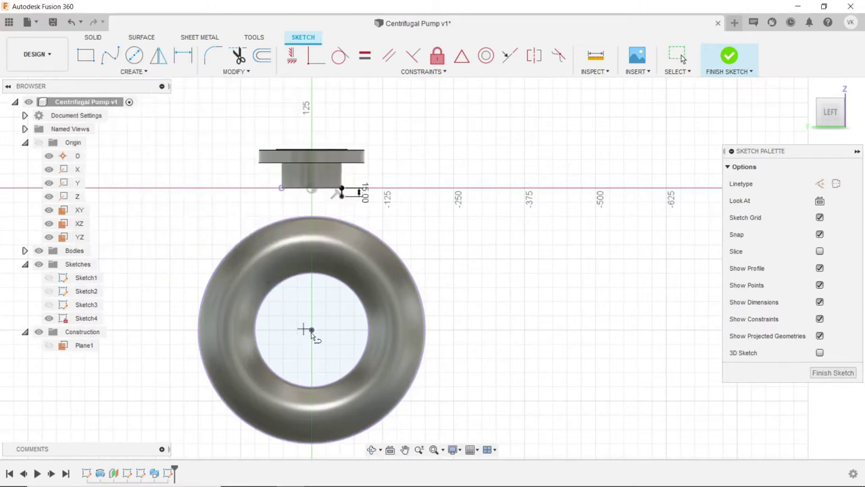
- End the line at the ring's right edge and make it construction geometry
{"action": "double_click", "coordinate": [425, 330]}
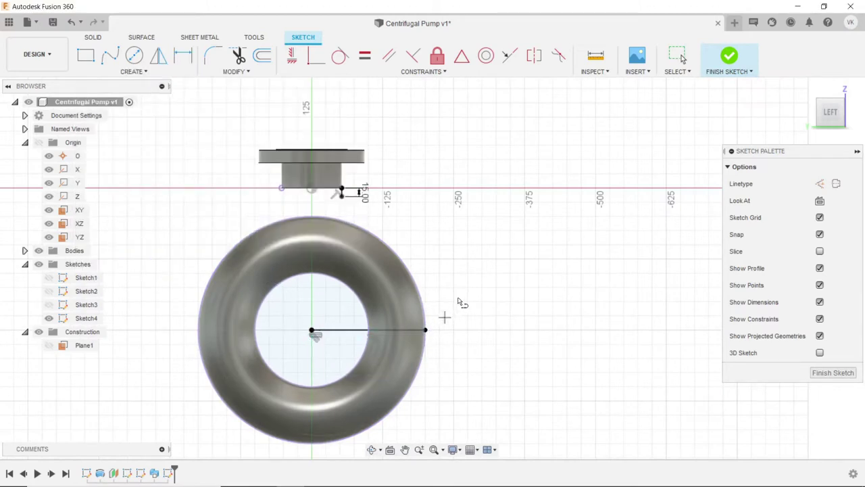
{"action": "right_click", "coordinate": [494, 289]}
{"action": "left_click", "coordinate": [498, 288]}
{"action": "left_click", "coordinate": [351, 331]}
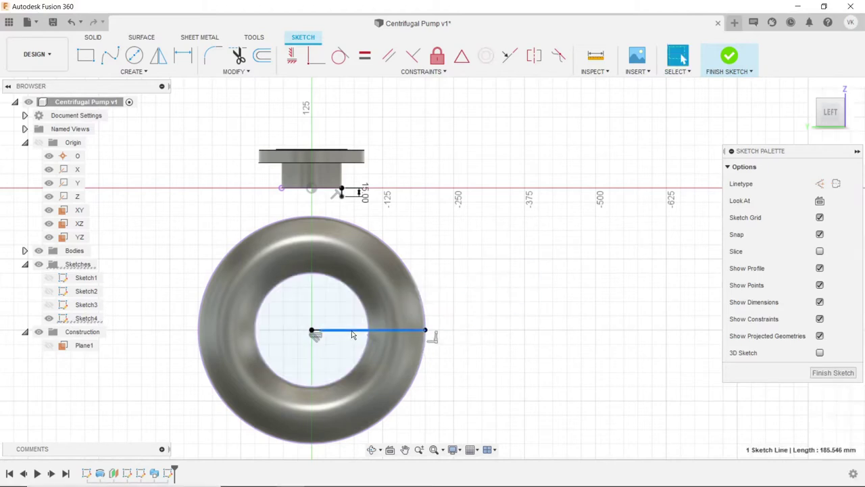
{"action": "left_click", "coordinate": [818, 183]}
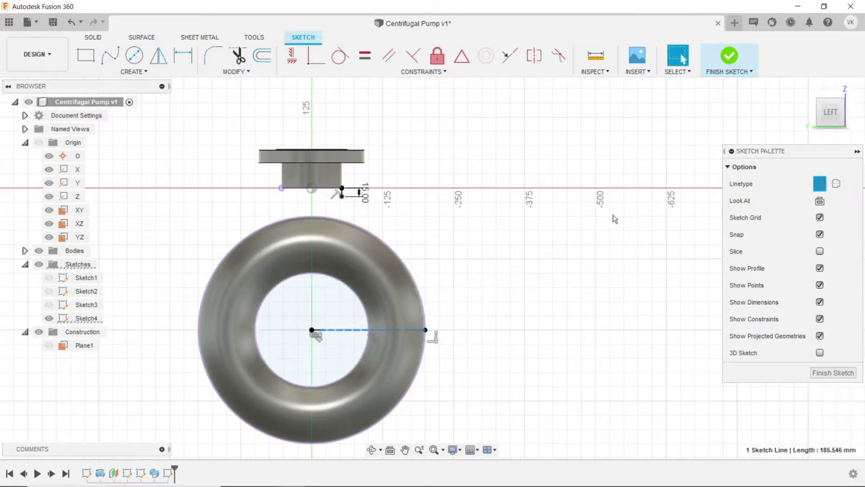
- Draw an arc from the 15 mm line's lower end down to the ring's outer edge
{"action": "left_click", "coordinate": [133, 71]}
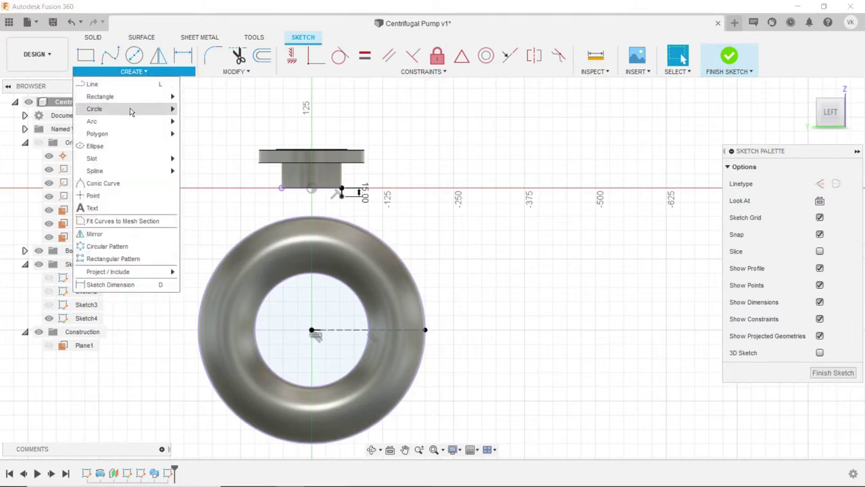
{"action": "mouse_move", "coordinate": [95, 121]}
{"action": "left_click", "coordinate": [211, 121]}
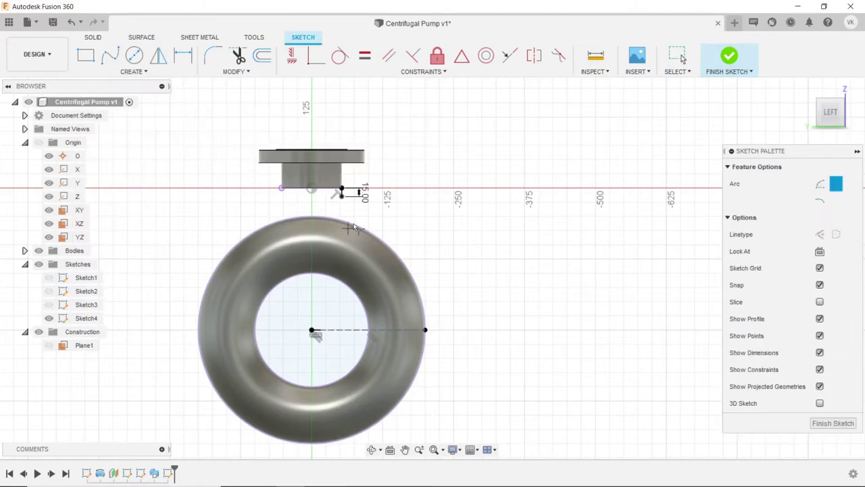
{"action": "scroll", "coordinate": [324, 196], "scroll_direction": "up", "scroll_amount": 3}
{"action": "scroll", "coordinate": [327, 198], "scroll_direction": "up", "scroll_amount": 2}
{"action": "left_click", "coordinate": [321, 194]}
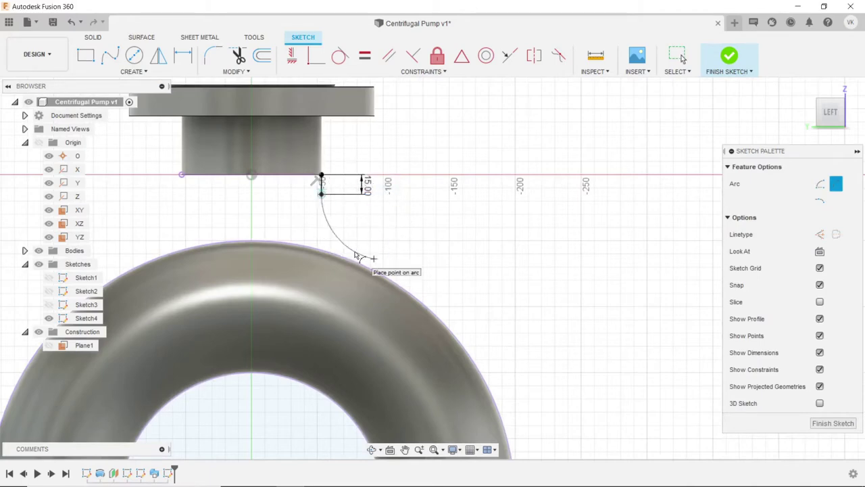
{"action": "scroll", "coordinate": [348, 217], "scroll_direction": "down", "scroll_amount": 4}
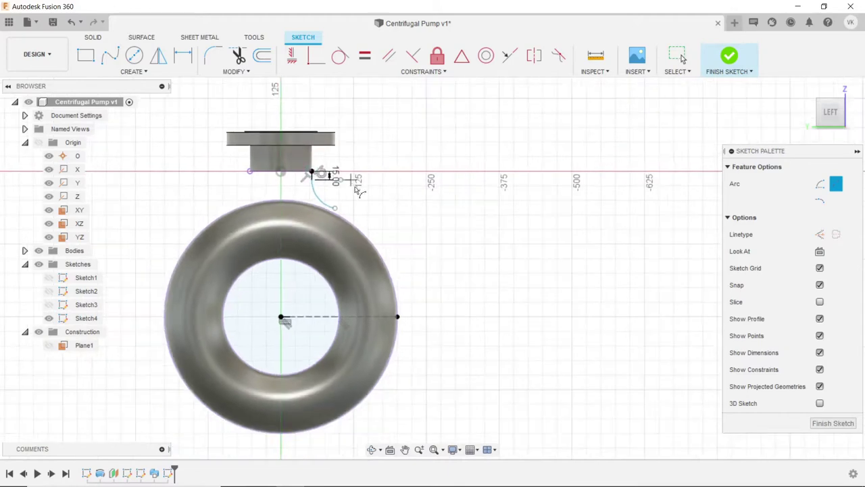
{"action": "scroll", "coordinate": [372, 235], "scroll_direction": "up", "scroll_amount": 2}
{"action": "left_click", "coordinate": [322, 197]}
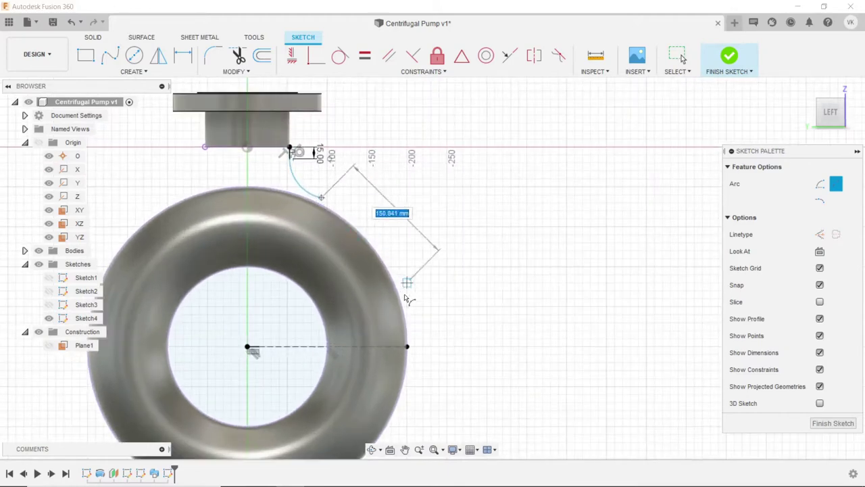
{"action": "left_click", "coordinate": [407, 346]}
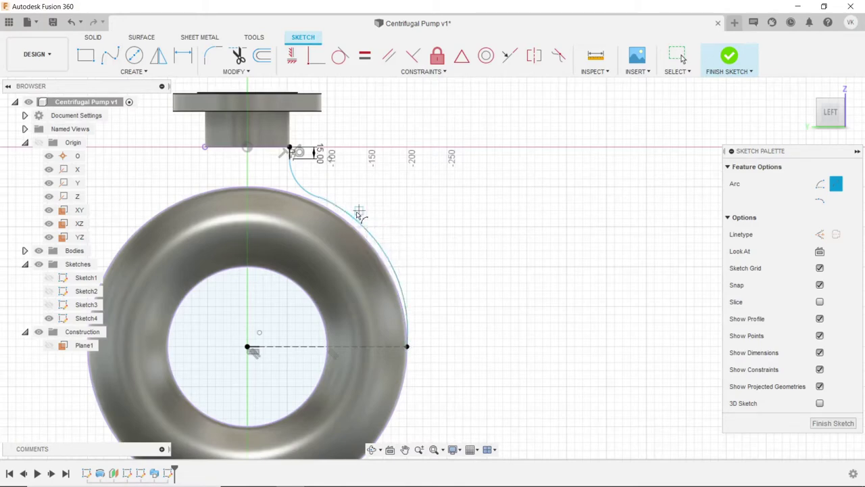
{"action": "scroll", "coordinate": [357, 216], "scroll_direction": "down", "scroll_amount": 2}
{"action": "scroll", "coordinate": [307, 169], "scroll_direction": "up", "scroll_amount": 5}
{"action": "key", "text": "Escape"}
- Try a tangent constraint between the two arcs, then undo it
{"action": "left_click", "coordinate": [327, 211]}
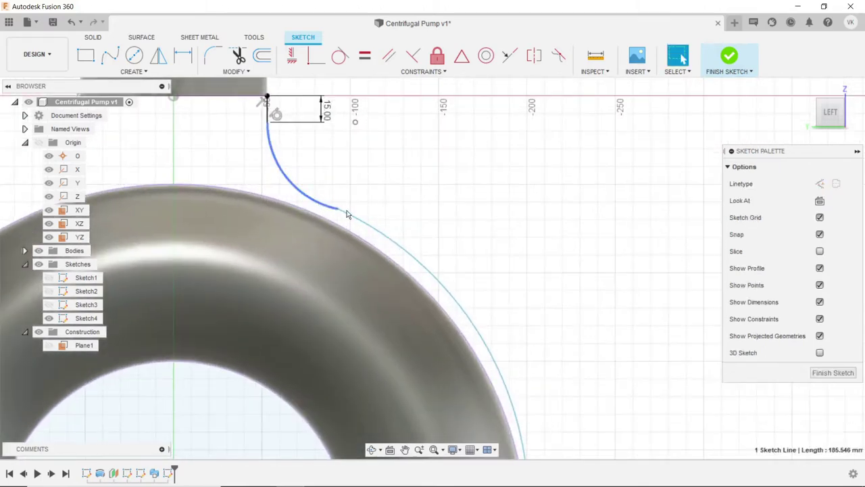
{"action": "left_click", "coordinate": [348, 214], "text": "shift"}
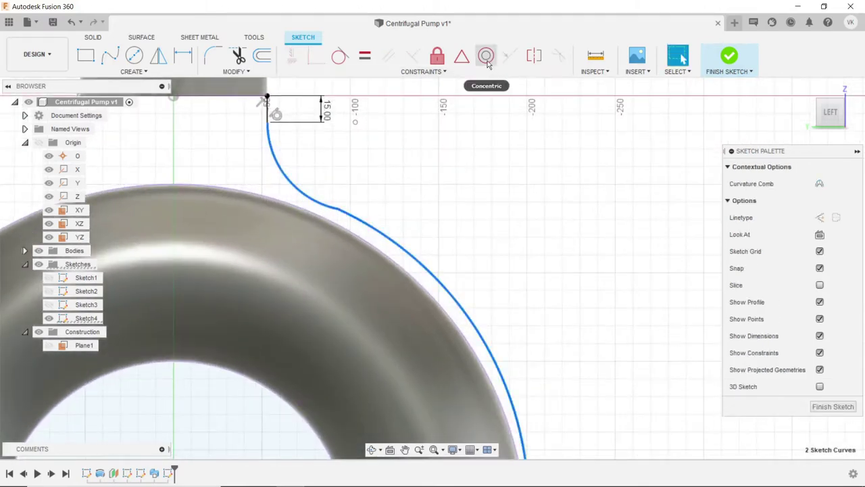
{"action": "left_click", "coordinate": [331, 56]}
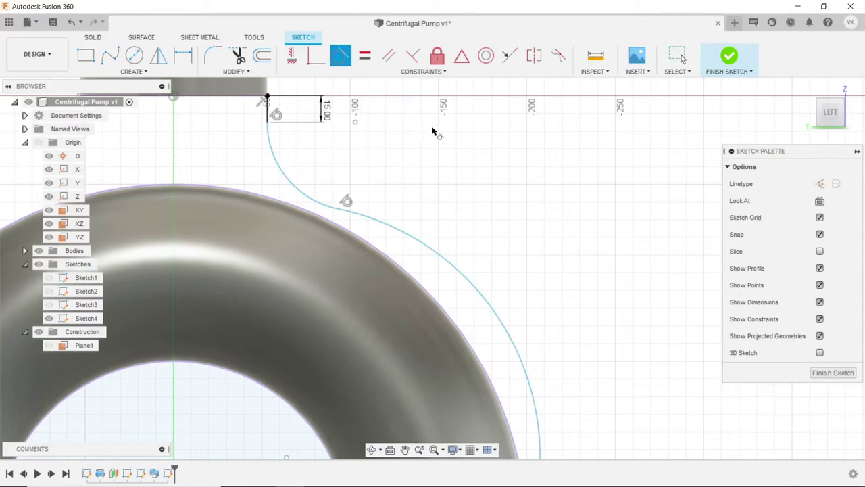
{"action": "scroll", "coordinate": [433, 132], "scroll_direction": "down", "scroll_amount": 3}
{"action": "key", "text": "Escape"}
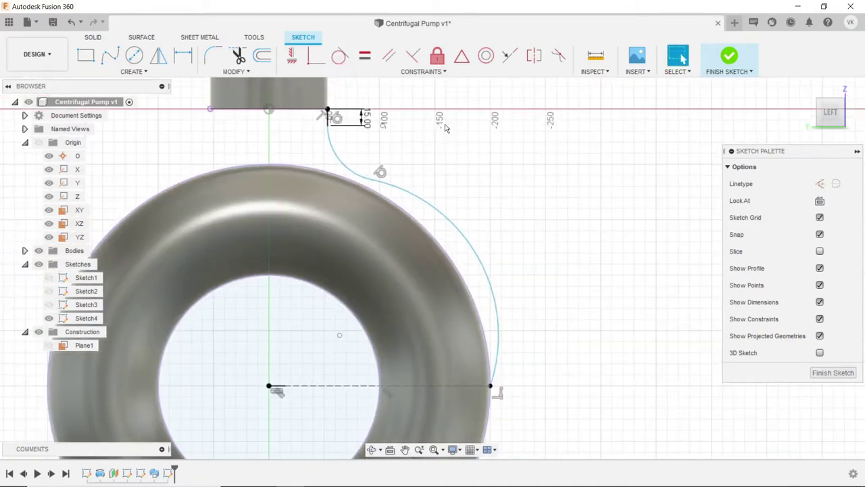
{"action": "key", "text": "ctrl+z"}
- Drag the arcs' joint point and the large arc so the path bulges outward, then finish Sketch4
{"action": "scroll", "coordinate": [370, 190], "scroll_direction": "up", "scroll_amount": 3}
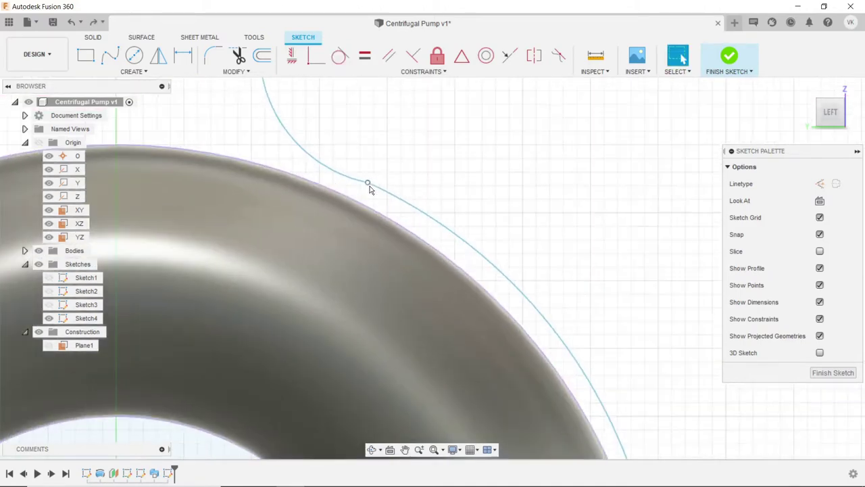
{"action": "left_click_drag", "start_coordinate": [368, 184], "coordinate": [347, 171]}
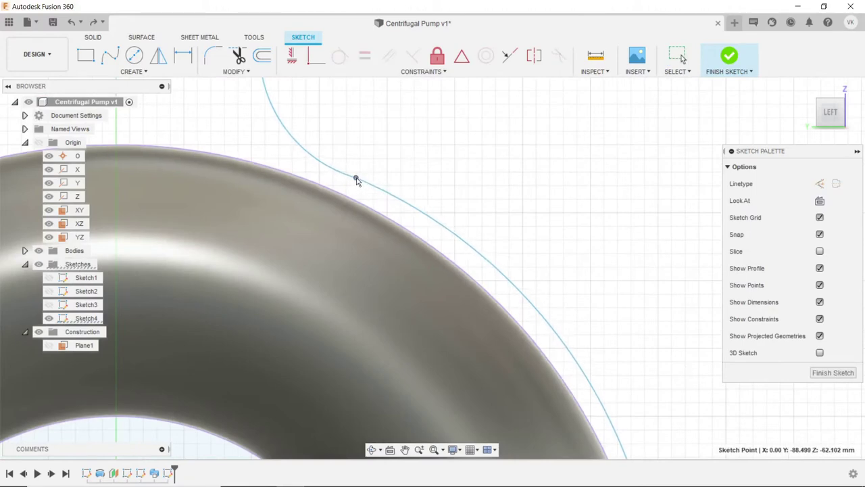
{"action": "key", "text": "Escape"}
{"action": "scroll", "coordinate": [396, 166], "scroll_direction": "down", "scroll_amount": 5}
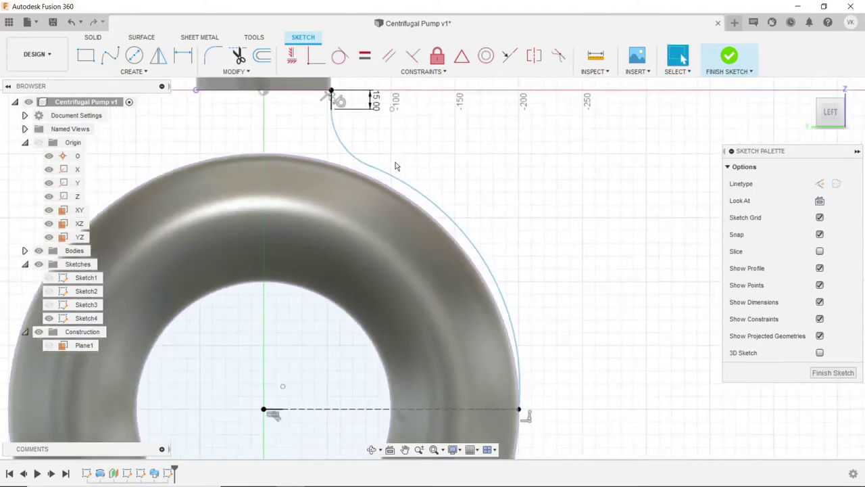
{"action": "scroll", "coordinate": [396, 166], "scroll_direction": "down", "scroll_amount": 1}
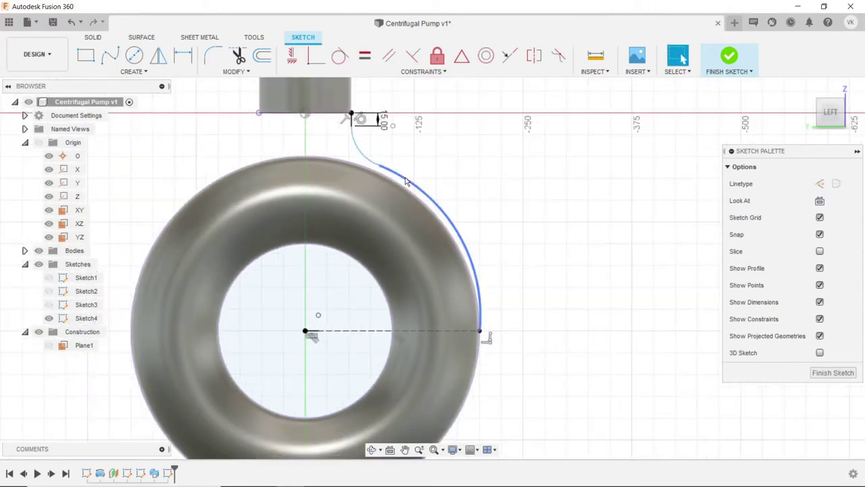
{"action": "left_click", "coordinate": [405, 181]}
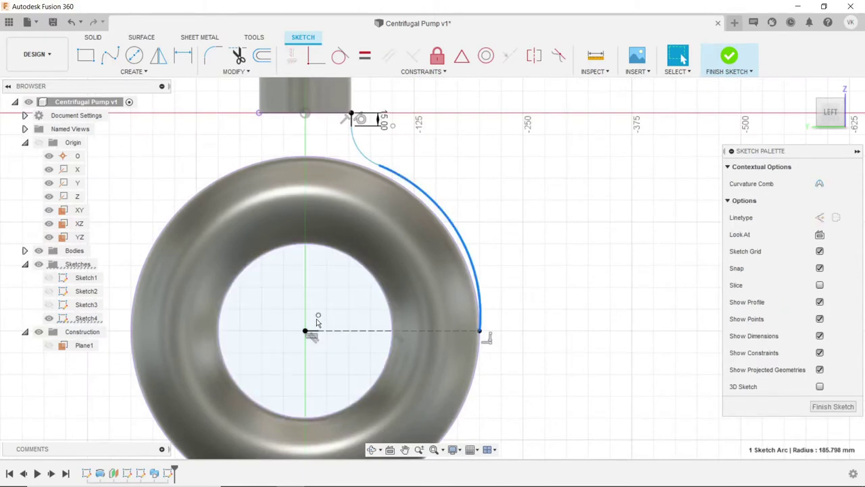
{"action": "key", "text": "Escape"}
{"action": "mouse_move", "coordinate": [316, 320]}
{"action": "left_mouse_down"}
{"action": "mouse_move", "coordinate": [316, 310]}
{"action": "mouse_move", "coordinate": [309, 315]}
{"action": "left_mouse_up"}
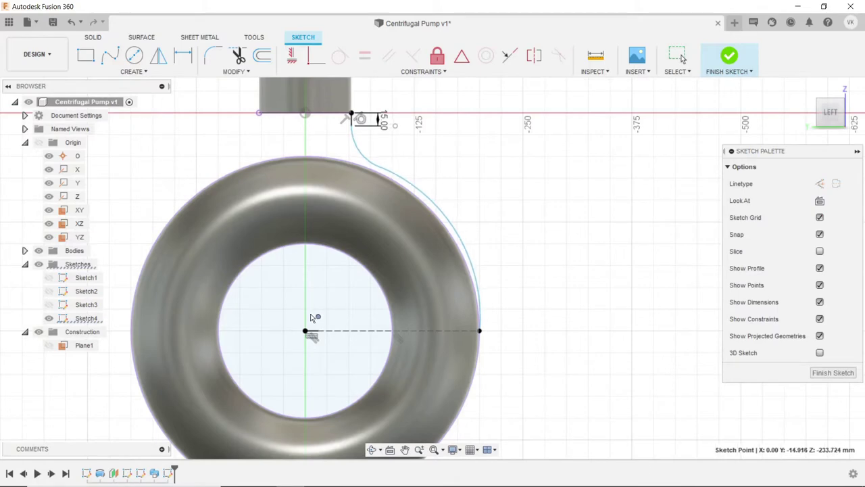
{"action": "left_click", "coordinate": [733, 57]}
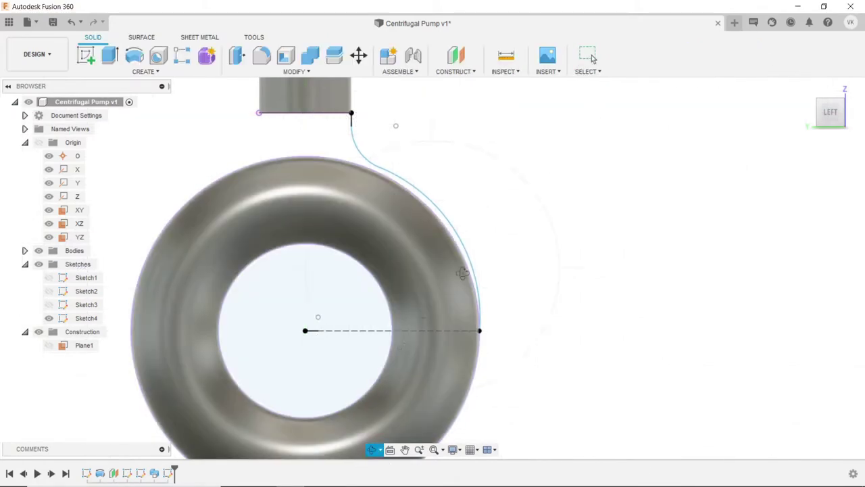
- Sweep the small circle along the Sketch4 curve as a Join to form the neck
{"action": "scroll", "coordinate": [462, 272], "scroll_direction": "down", "scroll_amount": 5}
{"action": "middle_click_drag", "start_coordinate": [462, 272], "coordinate": [435, 280], "text": "shift"}
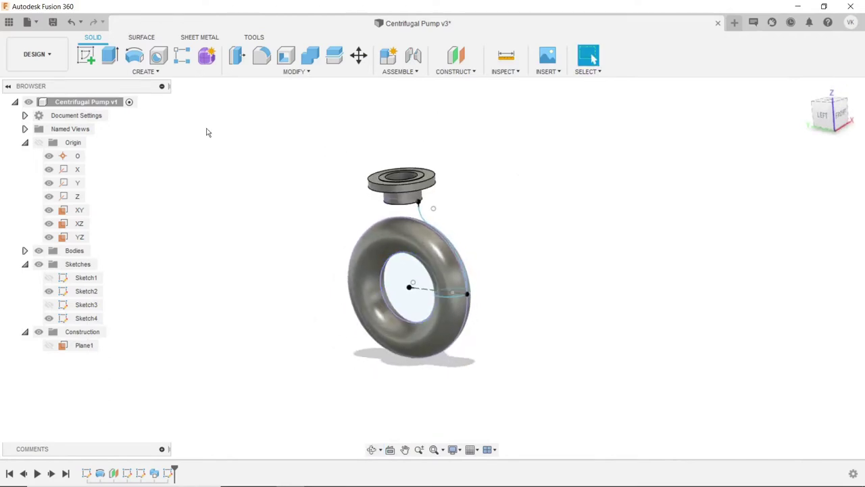
{"action": "left_click", "coordinate": [143, 71]}
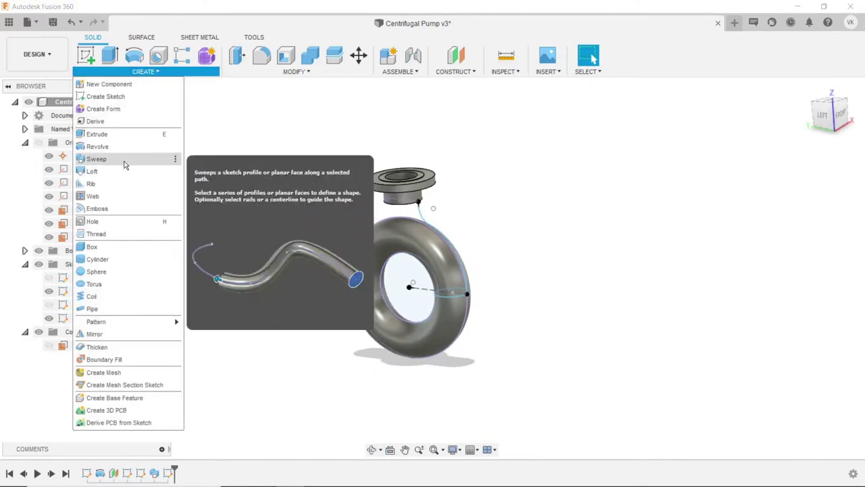
{"action": "left_click", "coordinate": [126, 160]}
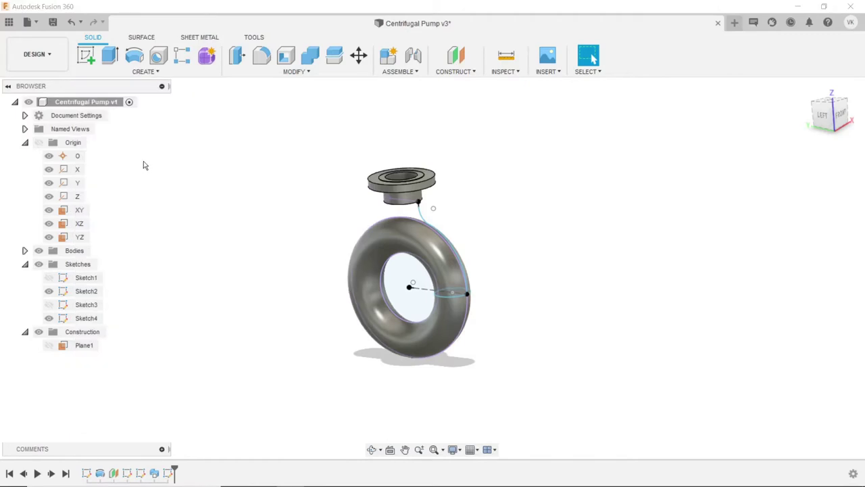
{"action": "left_click", "coordinate": [445, 300]}
{"action": "left_click", "coordinate": [776, 201]}
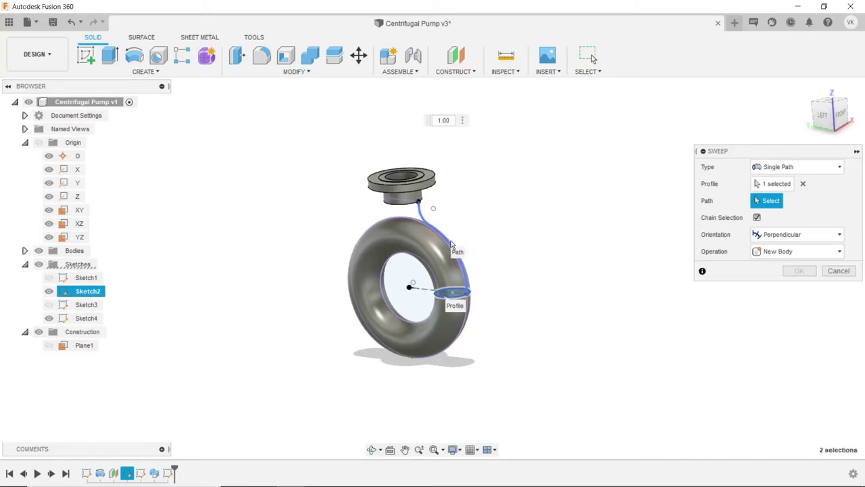
{"action": "left_click", "coordinate": [451, 244]}
{"action": "left_click", "coordinate": [797, 302]}
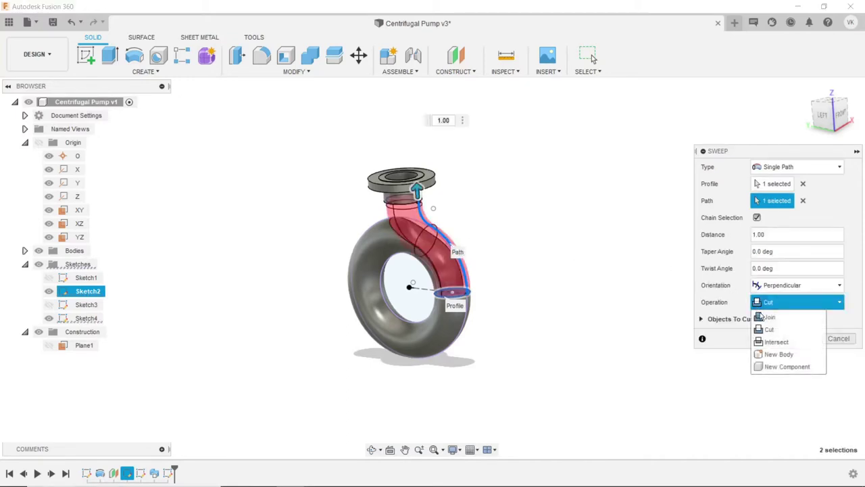
{"action": "left_click", "coordinate": [777, 315]}
{"action": "left_click", "coordinate": [796, 336]}
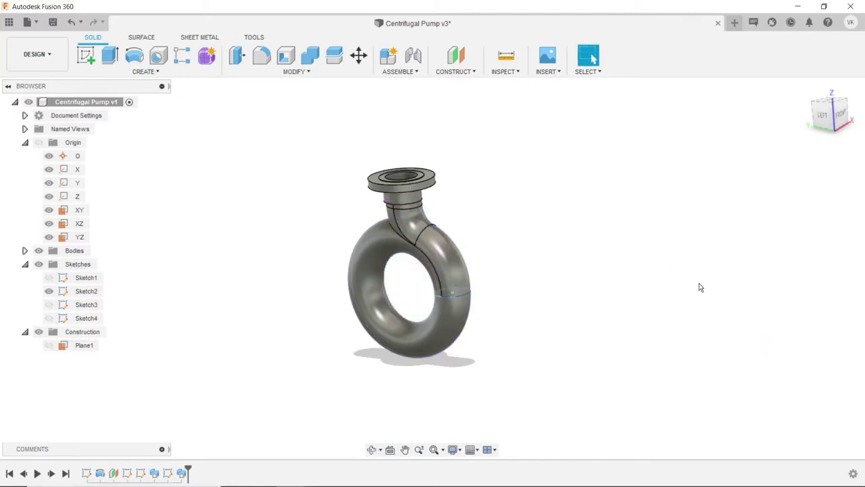
- Start a new sketch on the XZ origin plane
{"action": "left_click", "coordinate": [80, 223]}
{"action": "left_click", "coordinate": [95, 58]}
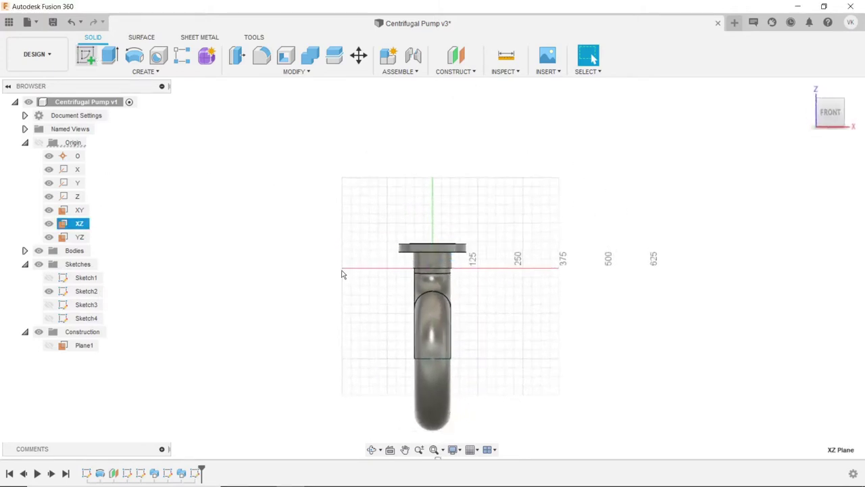
{"action": "scroll", "coordinate": [441, 402], "scroll_direction": "up", "scroll_amount": 3}
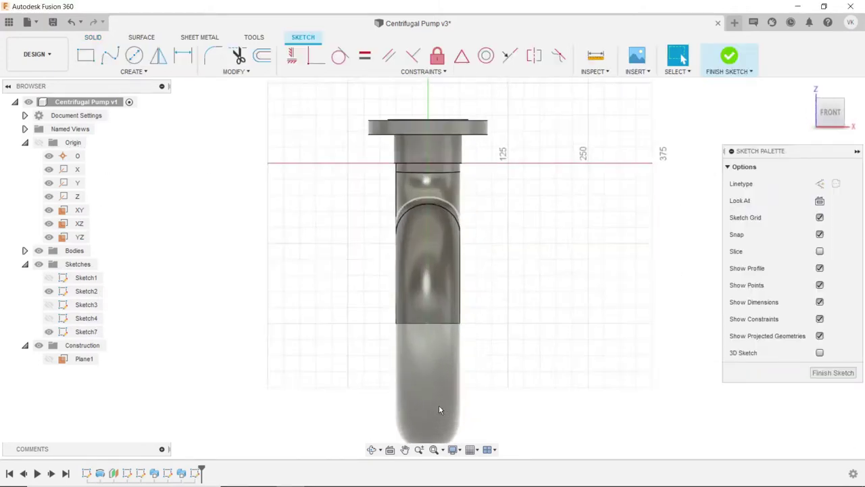
- Draw a horizontal construction line running left from the pump centre
{"action": "left_click", "coordinate": [132, 72]}
{"action": "left_click", "coordinate": [119, 85]}
{"action": "left_click", "coordinate": [448, 275]}
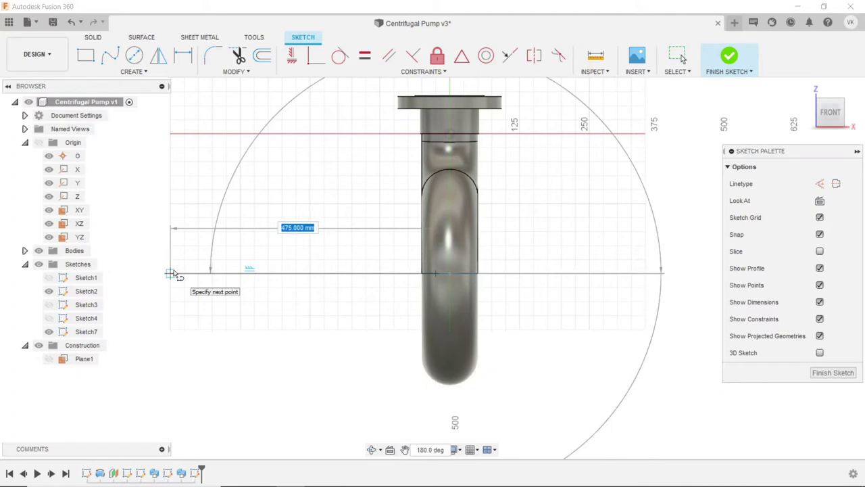
{"action": "left_click", "coordinate": [166, 273]}
{"action": "right_click", "coordinate": [217, 301]}
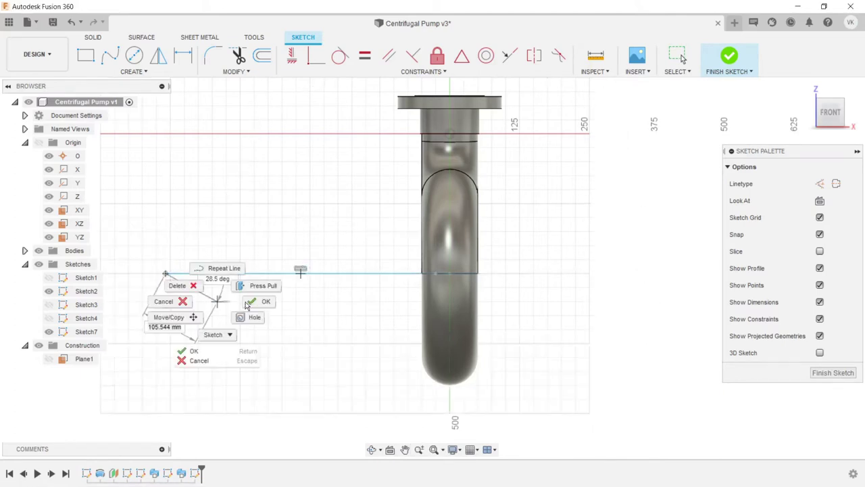
{"action": "left_click", "coordinate": [249, 303]}
{"action": "left_click", "coordinate": [290, 274]}
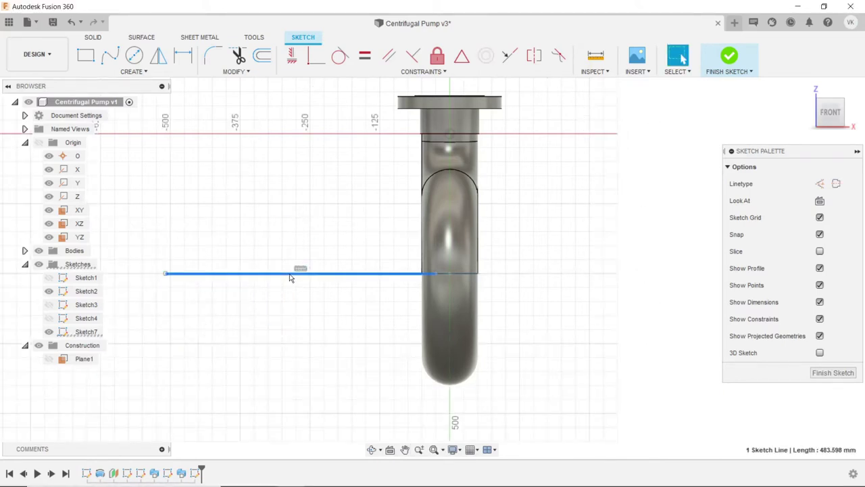
{"action": "key", "text": "Escape"}
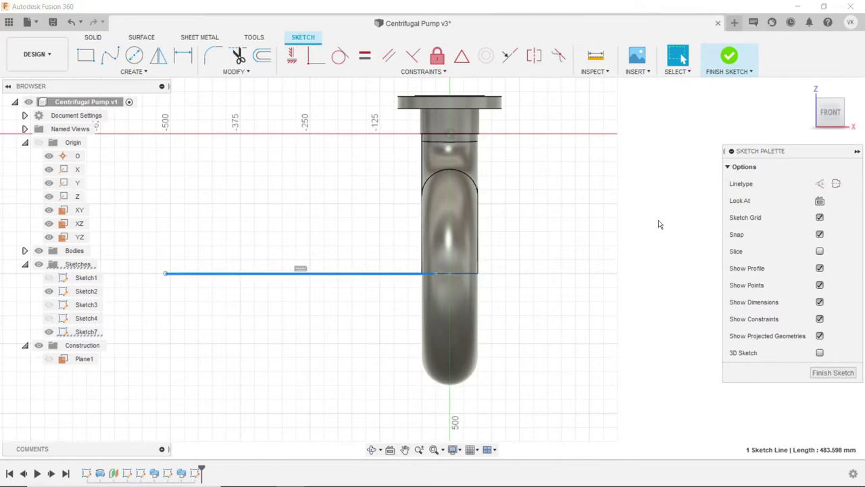
{"action": "left_click", "coordinate": [387, 273]}
{"action": "left_click", "coordinate": [819, 183]}
{"action": "key", "text": "Escape"}
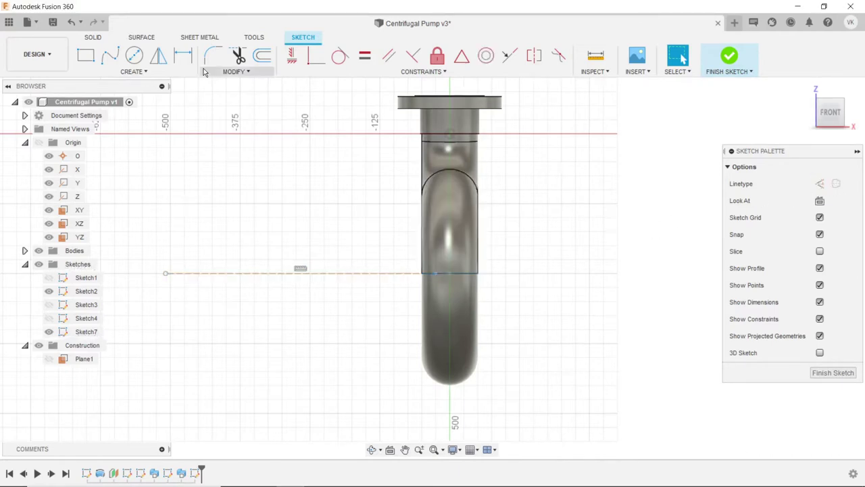
- Draw the stepped outline beside the neck: 30 mm up, 15 mm left, 60 mm down, short step
{"action": "left_click", "coordinate": [132, 70]}
{"action": "left_click", "coordinate": [103, 85]}
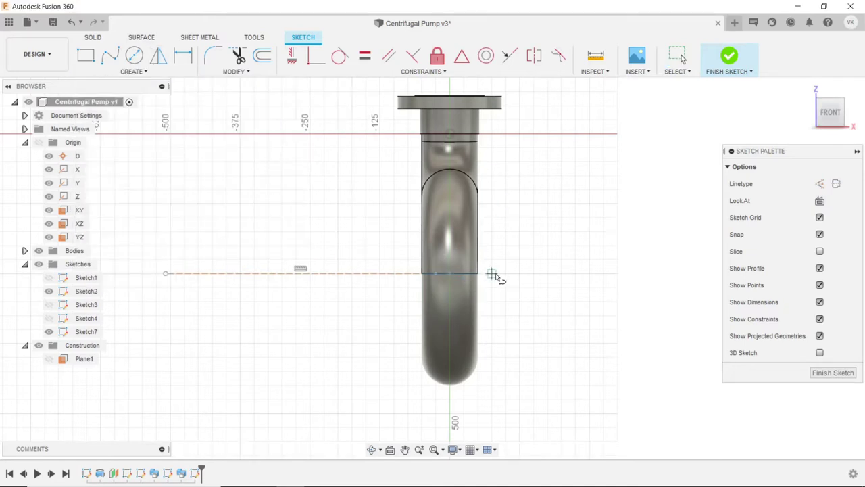
{"action": "scroll", "coordinate": [519, 245], "scroll_direction": "up", "scroll_amount": 2}
{"action": "left_click", "coordinate": [520, 241]}
{"action": "scroll", "coordinate": [521, 233], "scroll_direction": "down", "scroll_amount": 1}
{"action": "scroll", "coordinate": [522, 230], "scroll_direction": "up", "scroll_amount": 2}
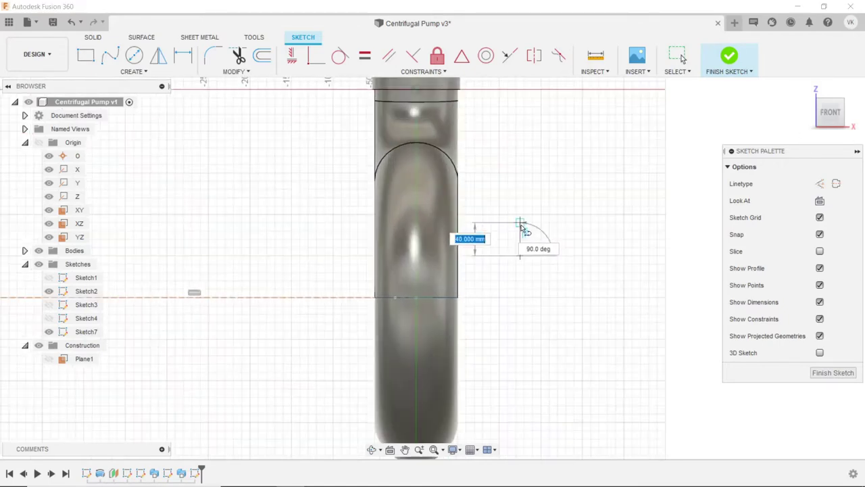
{"action": "scroll", "coordinate": [522, 230], "scroll_direction": "up", "scroll_amount": 2}
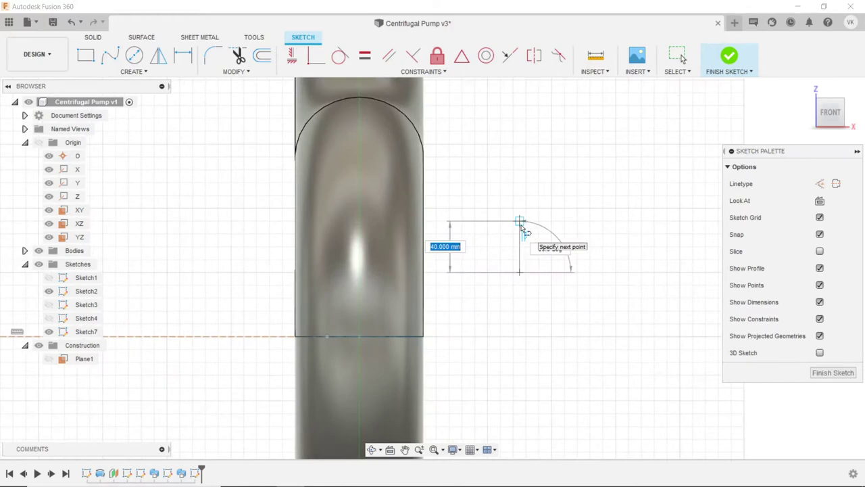
{"action": "scroll", "coordinate": [519, 223], "scroll_direction": "down", "scroll_amount": 1}
{"action": "scroll", "coordinate": [517, 223], "scroll_direction": "up", "scroll_amount": 3}
{"action": "scroll", "coordinate": [516, 224], "scroll_direction": "up", "scroll_amount": 1}
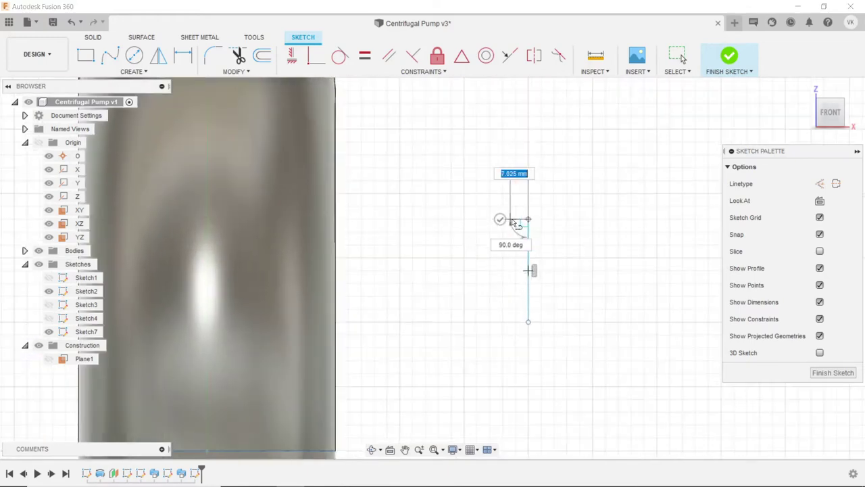
{"action": "left_click", "coordinate": [514, 222]}
{"action": "scroll", "coordinate": [518, 224], "scroll_direction": "down", "scroll_amount": 1}
{"action": "scroll", "coordinate": [517, 230], "scroll_direction": "down", "scroll_amount": 2}
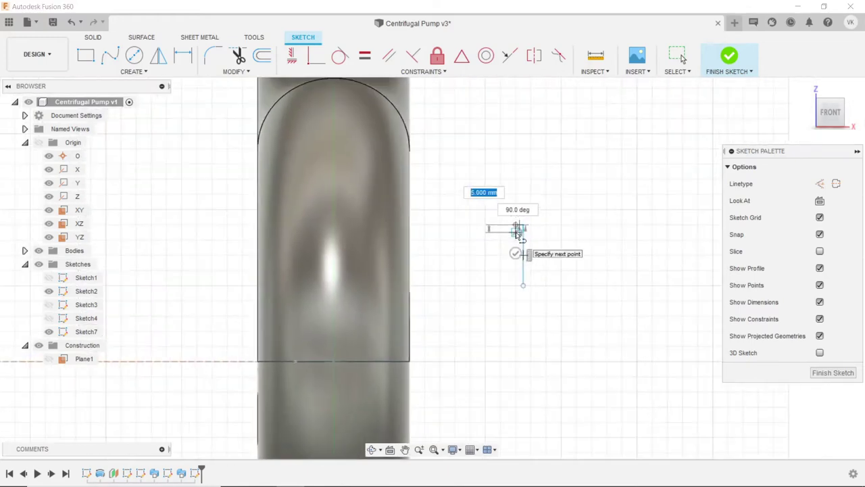
{"action": "scroll", "coordinate": [517, 230], "scroll_direction": "down", "scroll_amount": 1}
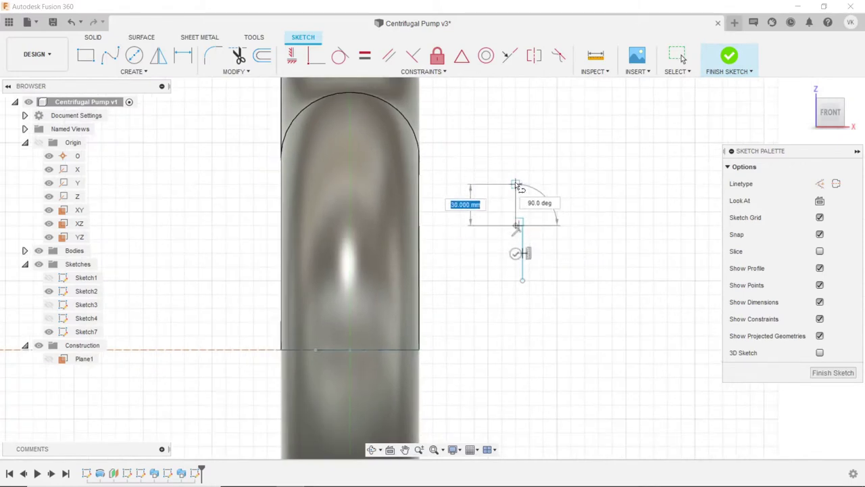
{"action": "left_click", "coordinate": [516, 185]}
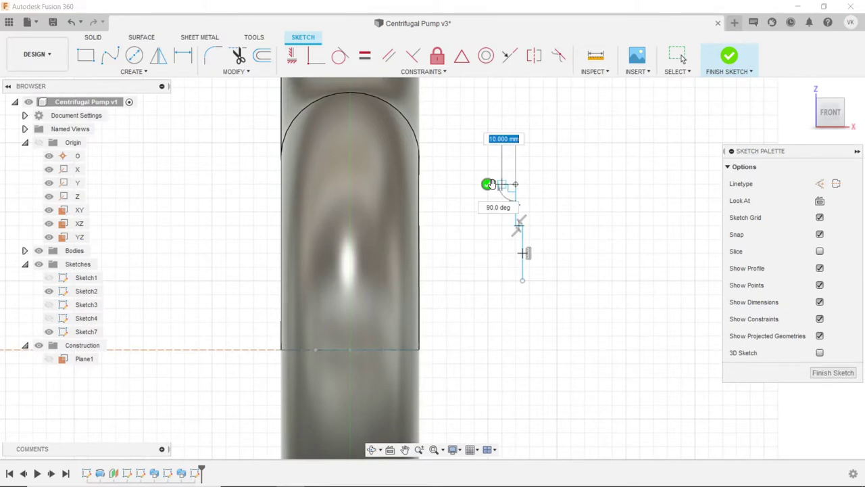
{"action": "scroll", "coordinate": [492, 184], "scroll_direction": "up", "scroll_amount": 3}
{"action": "scroll", "coordinate": [494, 186], "scroll_direction": "up", "scroll_amount": 2}
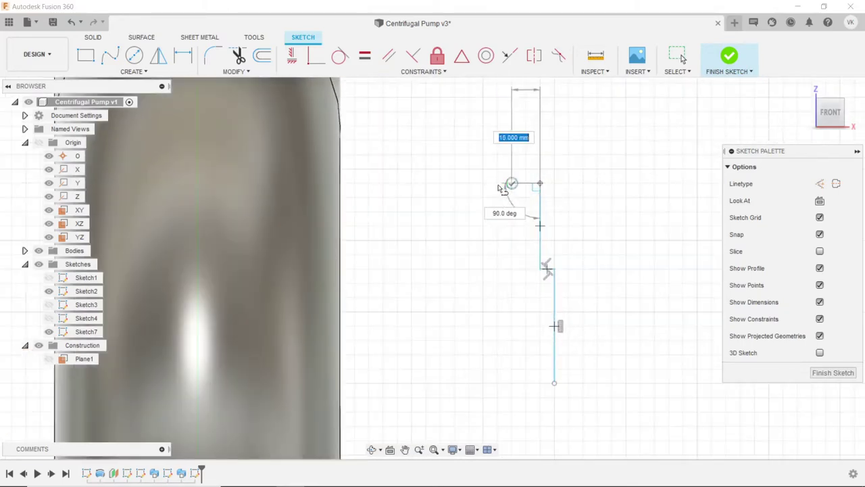
{"action": "left_click", "coordinate": [497, 184]}
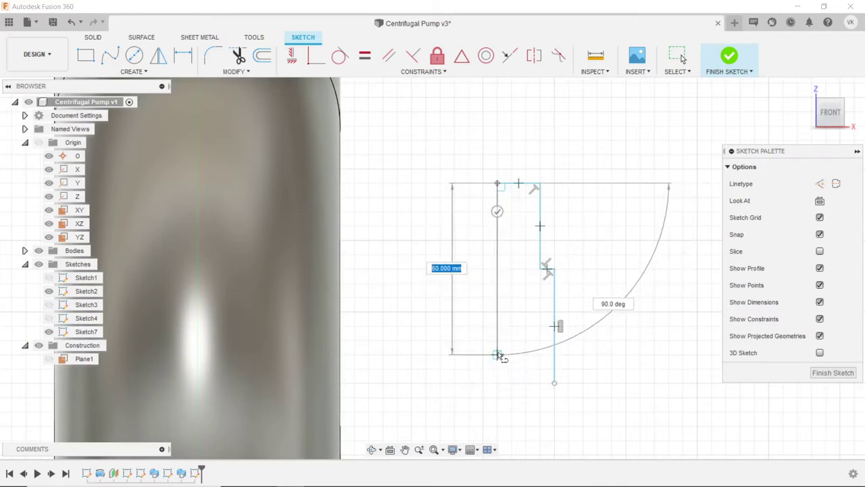
{"action": "left_click", "coordinate": [497, 353]}
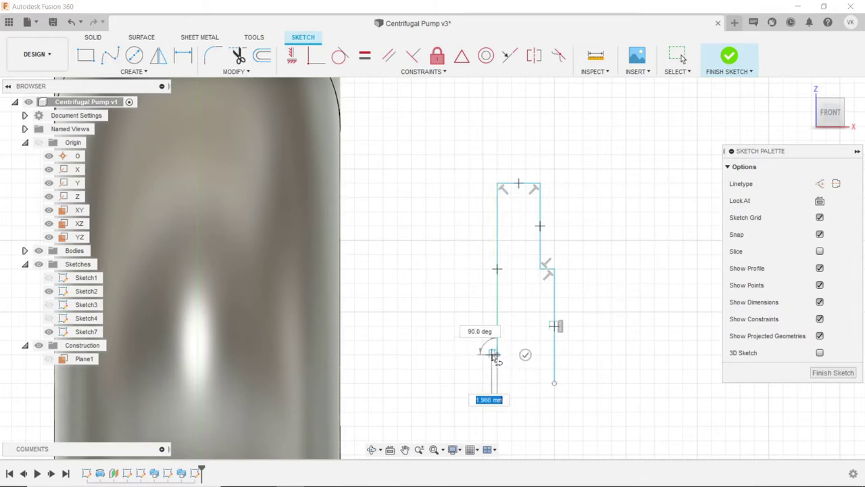
{"action": "left_click", "coordinate": [484, 354]}
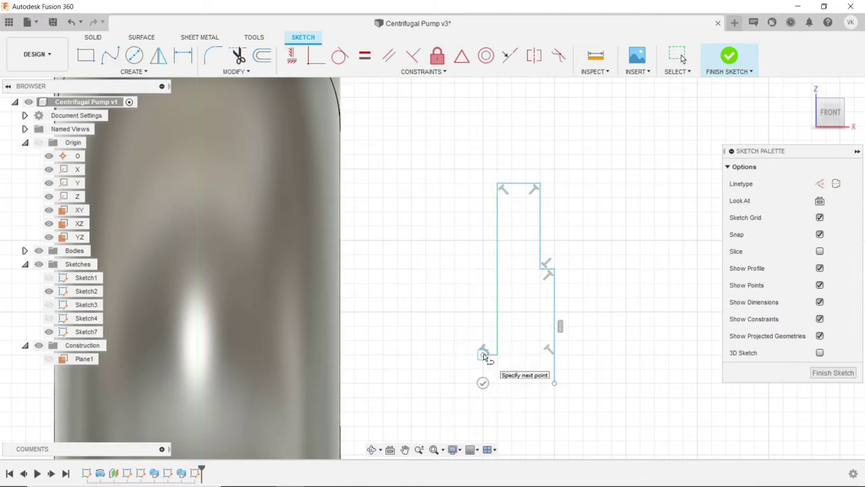
{"action": "right_click", "coordinate": [461, 299]}
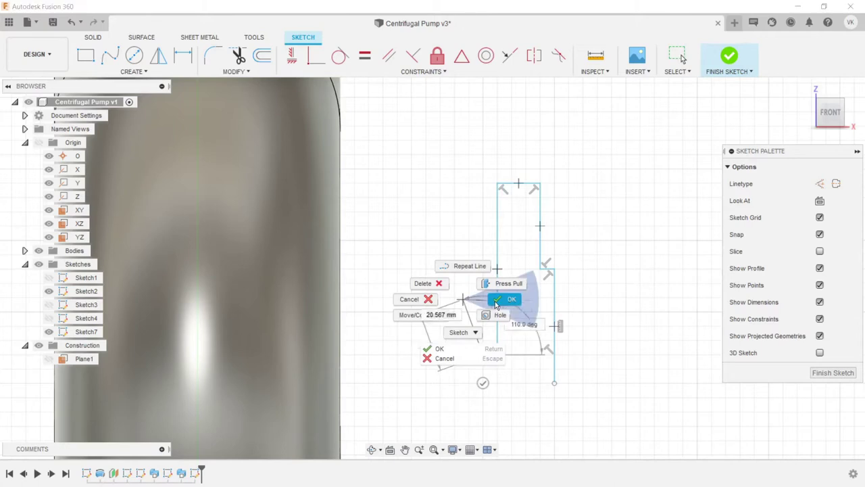
{"action": "left_click", "coordinate": [497, 303]}
- Add a bottom line running left from the lower corner, moving its left end to X 95
{"action": "left_click", "coordinate": [135, 71]}
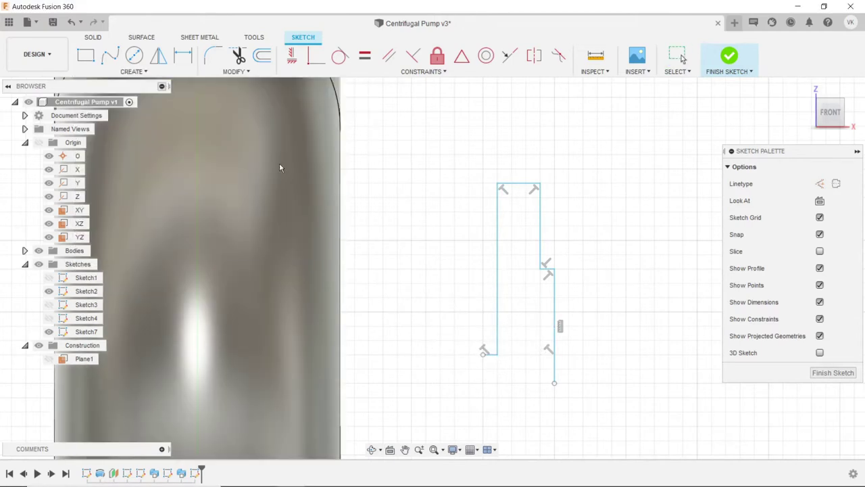
{"action": "left_click", "coordinate": [554, 384]}
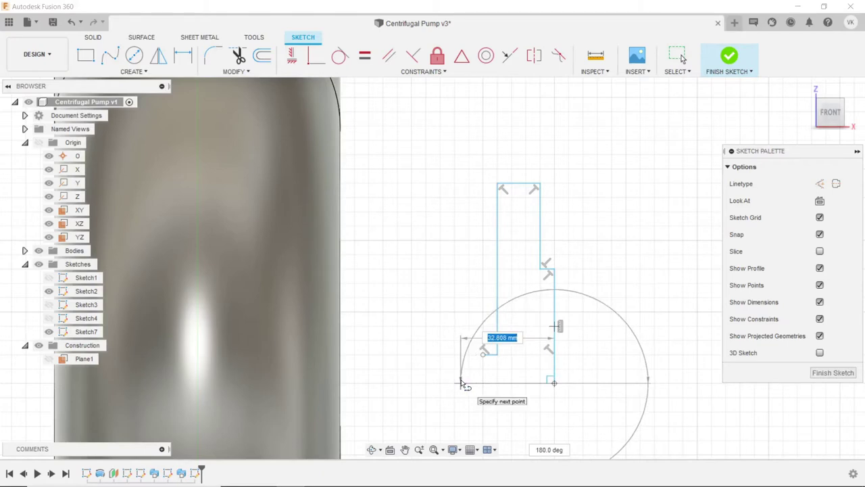
{"action": "left_click", "coordinate": [455, 384]}
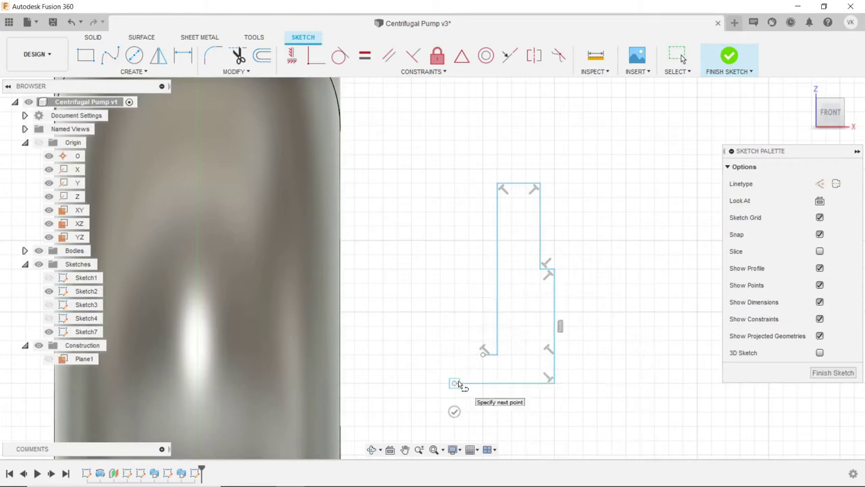
{"action": "right_click", "coordinate": [473, 321]}
{"action": "left_click", "coordinate": [508, 318]}
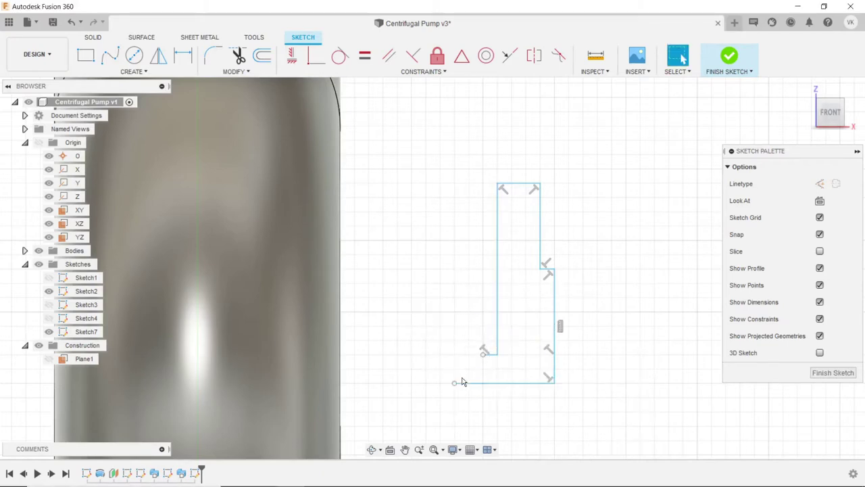
{"action": "left_click_drag", "start_coordinate": [456, 385], "coordinate": [471, 385]}
{"action": "key", "text": "Escape"}
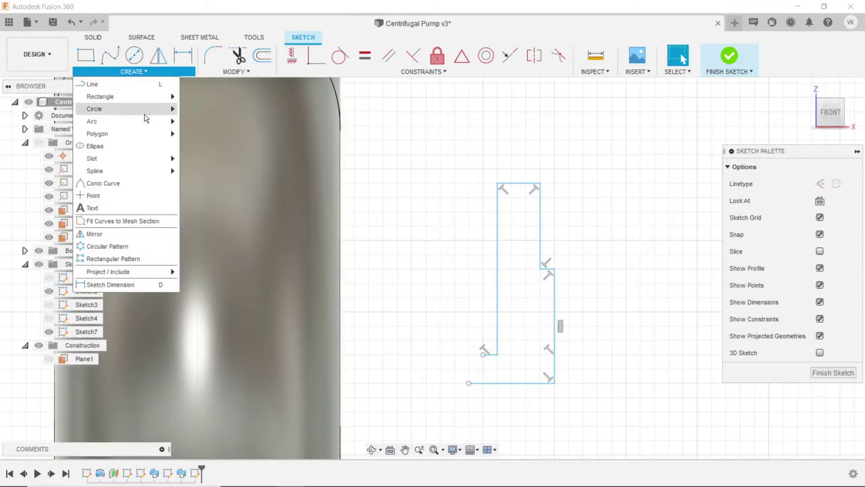
- Draw two arcs from the stepped profile's corners up toward the body
{"action": "mouse_move", "coordinate": [92, 121]}
{"action": "left_click", "coordinate": [231, 140]}
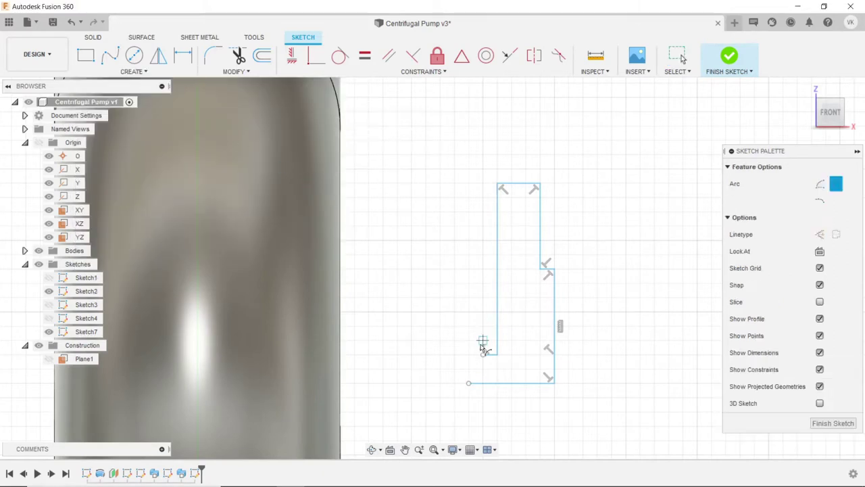
{"action": "left_click", "coordinate": [482, 353]}
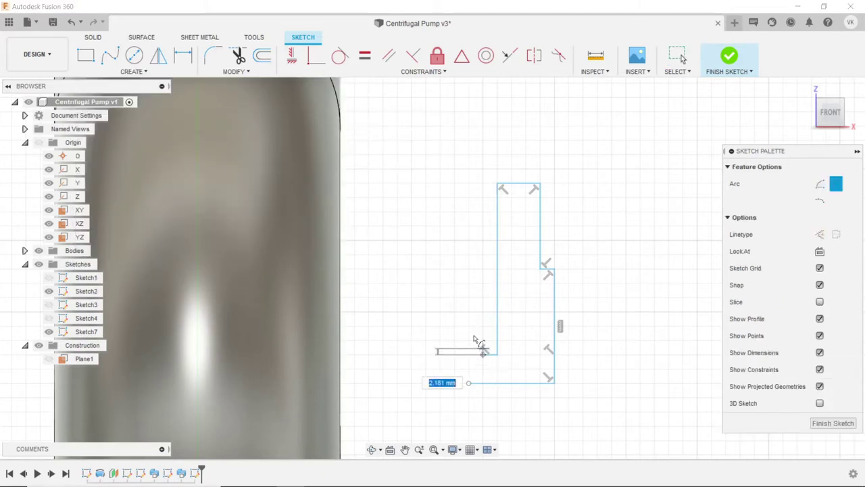
{"action": "scroll", "coordinate": [437, 276], "scroll_direction": "up", "scroll_amount": 2}
{"action": "scroll", "coordinate": [439, 276], "scroll_direction": "down", "scroll_amount": 4}
{"action": "scroll", "coordinate": [437, 276], "scroll_direction": "down", "scroll_amount": 1}
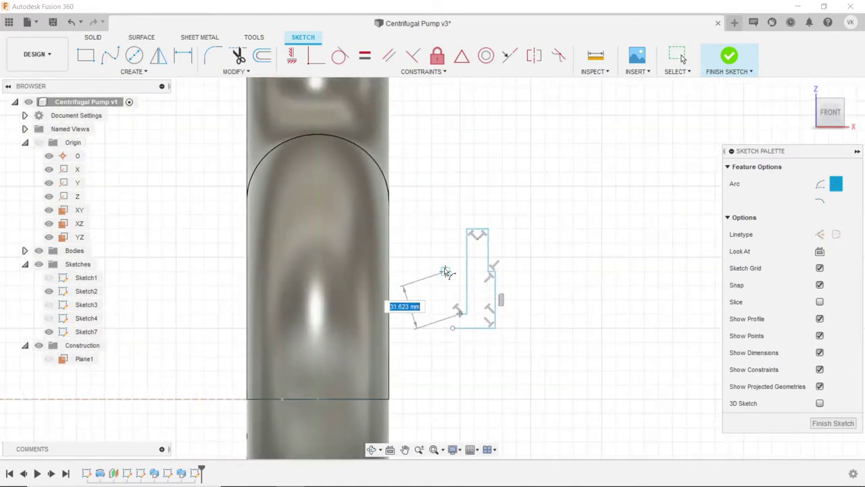
{"action": "left_click", "coordinate": [417, 230]}
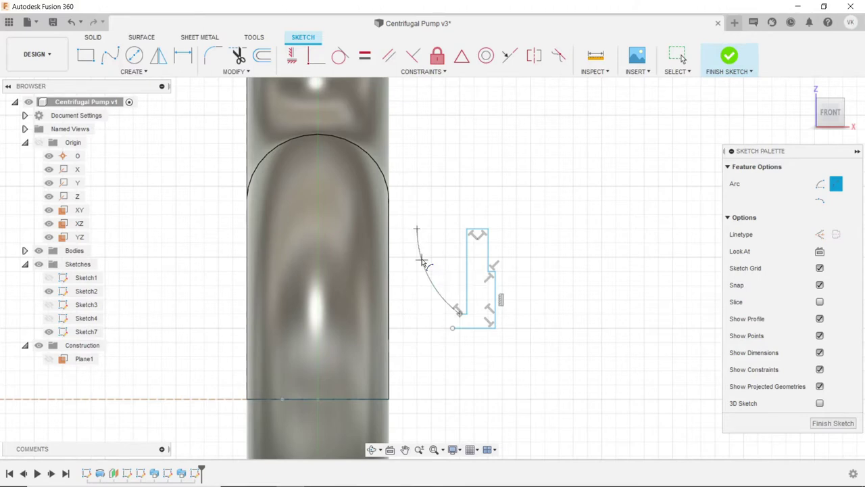
{"action": "left_click", "coordinate": [452, 329]}
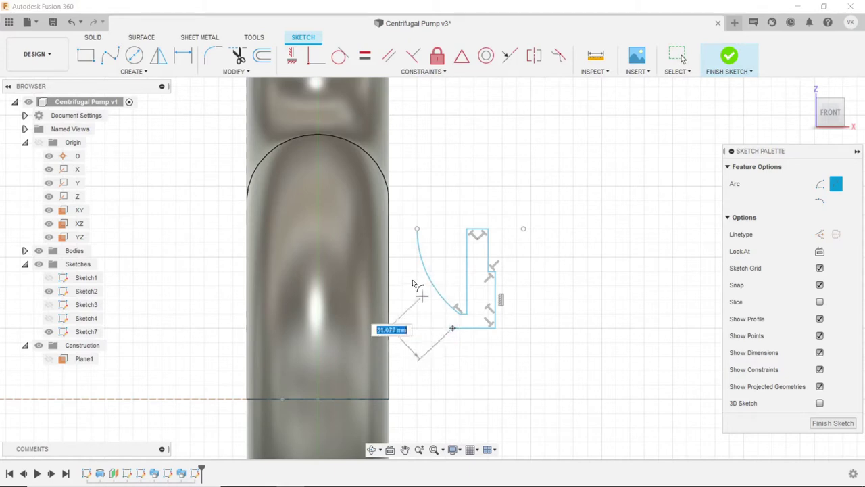
{"action": "left_click", "coordinate": [393, 229]}
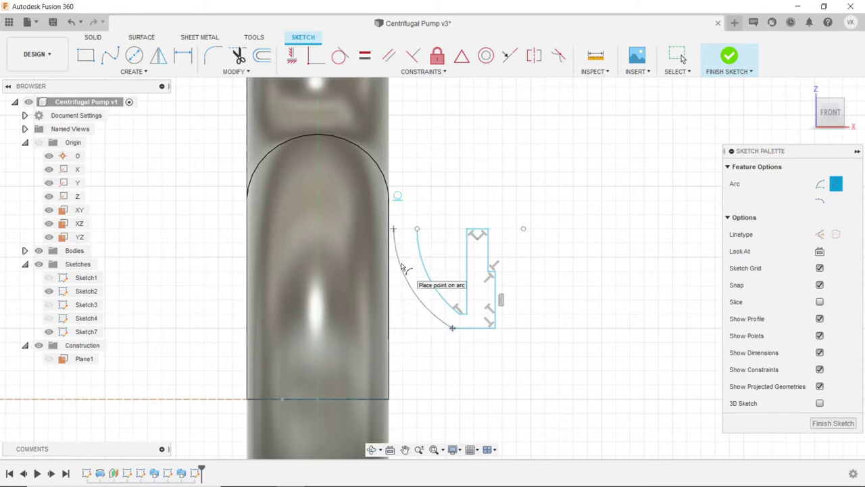
{"action": "left_click", "coordinate": [402, 270]}
{"action": "right_click", "coordinate": [449, 213]}
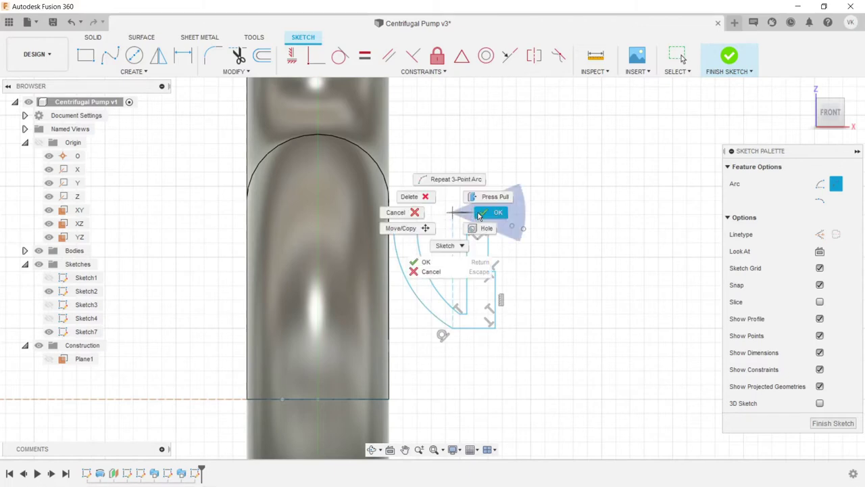
{"action": "left_click", "coordinate": [487, 213]}
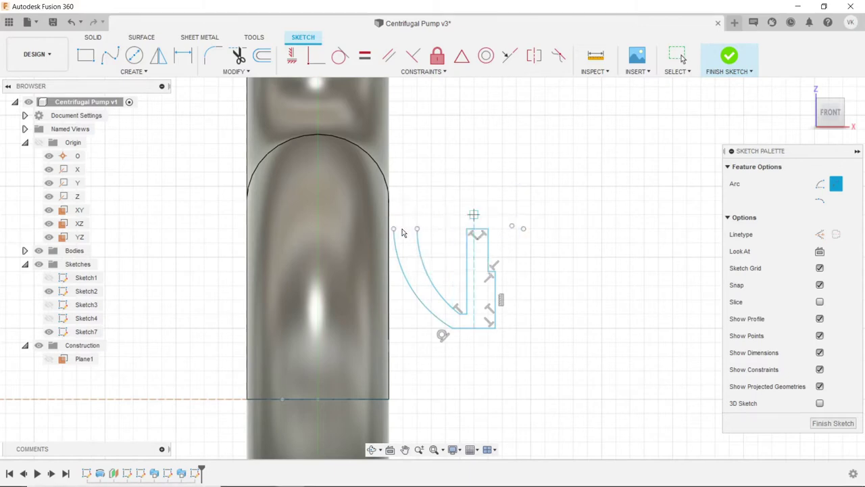
{"action": "key", "text": "Escape"}
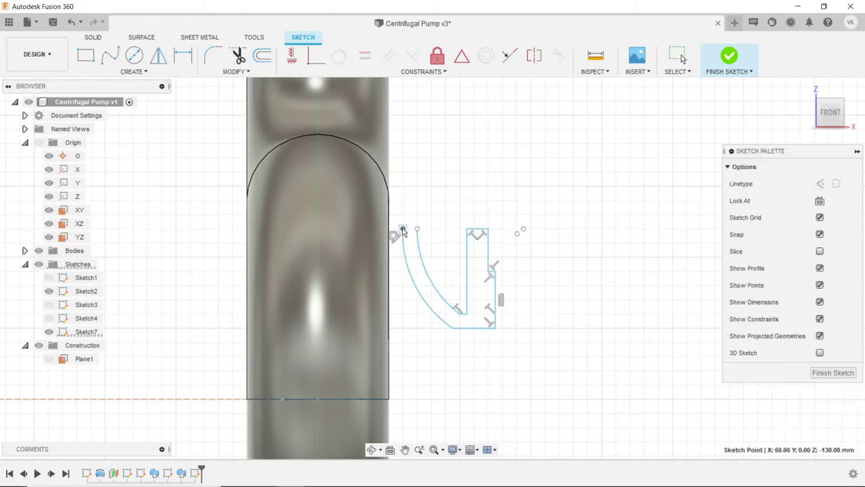
- Draw two three-point arcs from the profile endpoint up to the body's rounded top
{"action": "scroll", "coordinate": [402, 233], "scroll_direction": "down", "scroll_amount": 1}
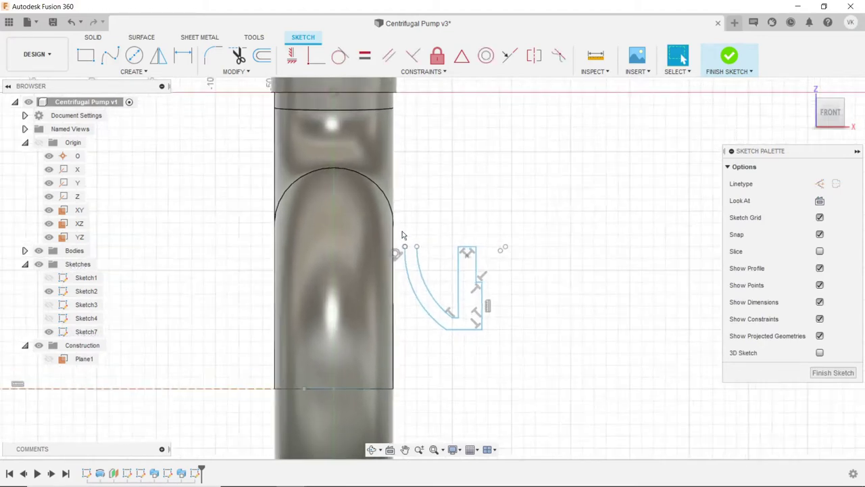
{"action": "scroll", "coordinate": [402, 234], "scroll_direction": "up", "scroll_amount": 1}
{"action": "left_click", "coordinate": [145, 72]}
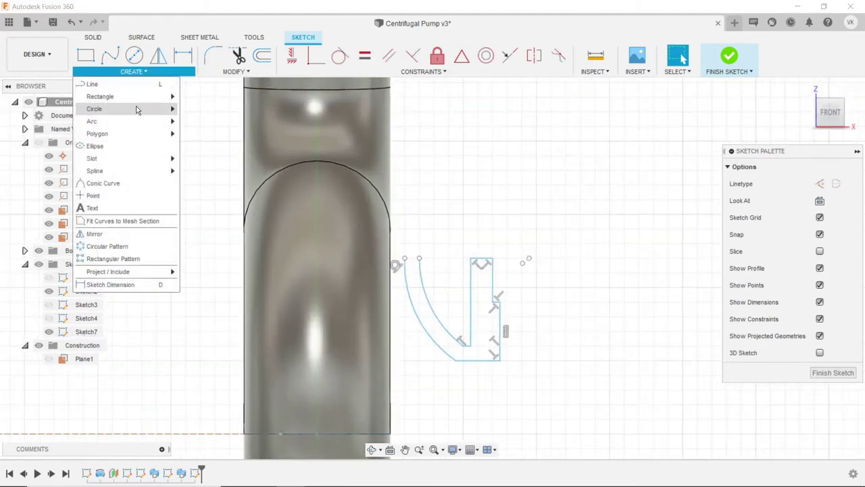
{"action": "mouse_move", "coordinate": [92, 121]}
{"action": "left_click", "coordinate": [203, 145]}
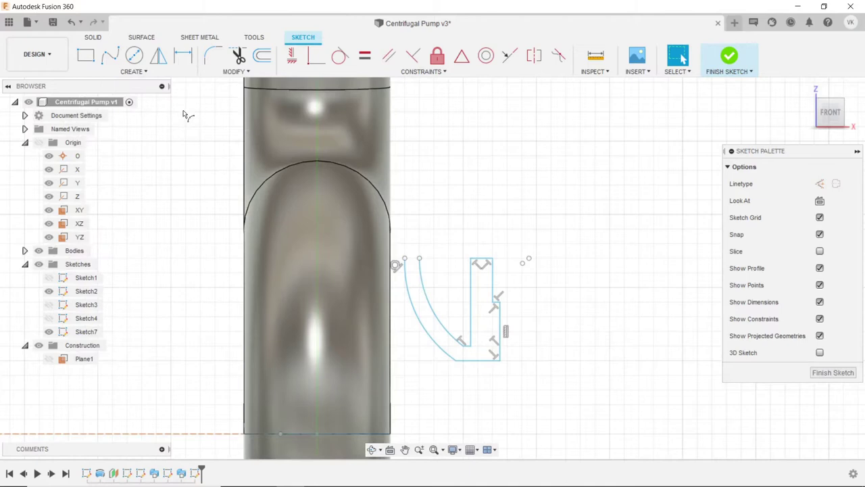
{"action": "left_click", "coordinate": [419, 260]}
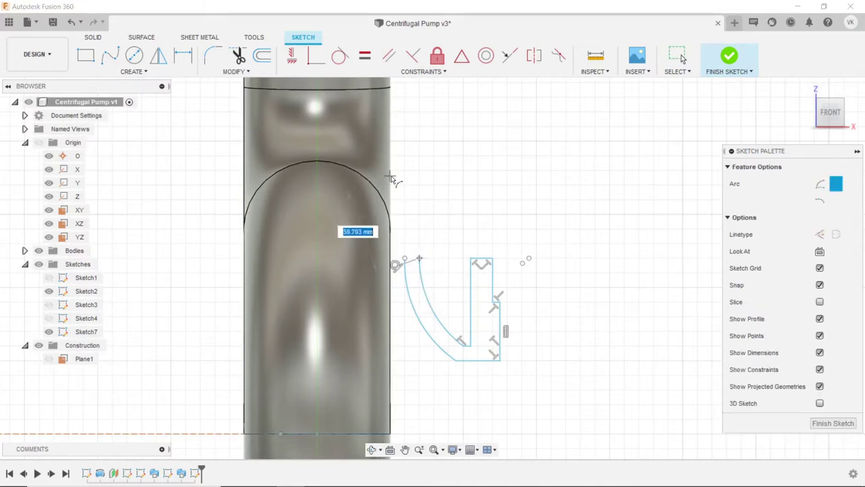
{"action": "left_click", "coordinate": [377, 180]}
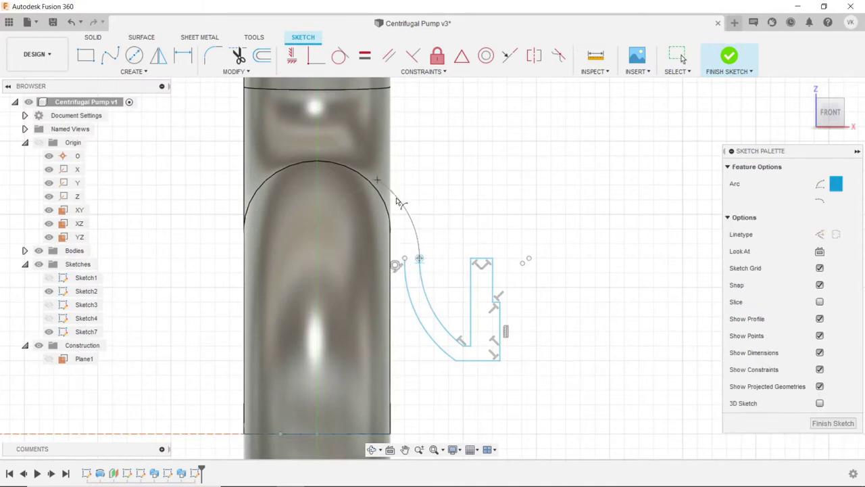
{"action": "left_click", "coordinate": [398, 201]}
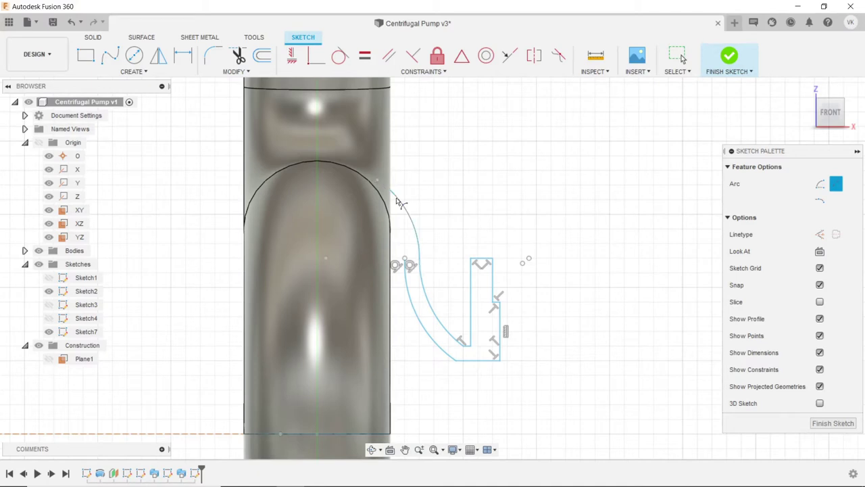
{"action": "left_click", "coordinate": [404, 259]}
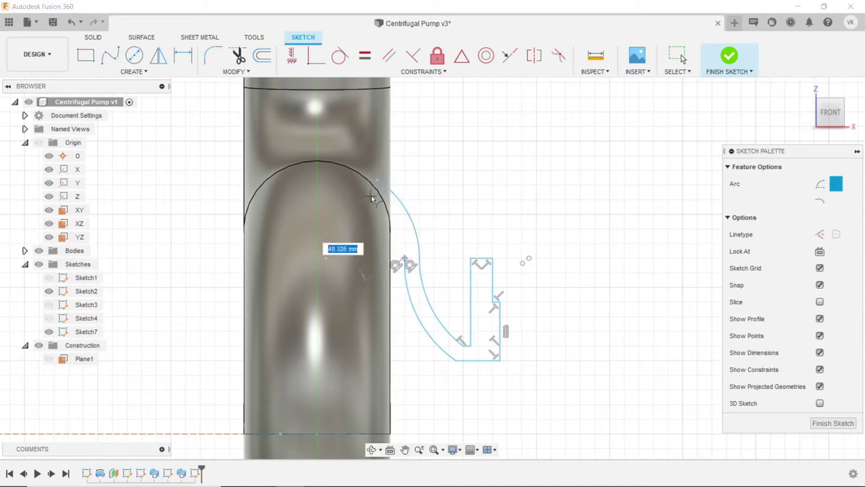
{"action": "left_click", "coordinate": [373, 201]}
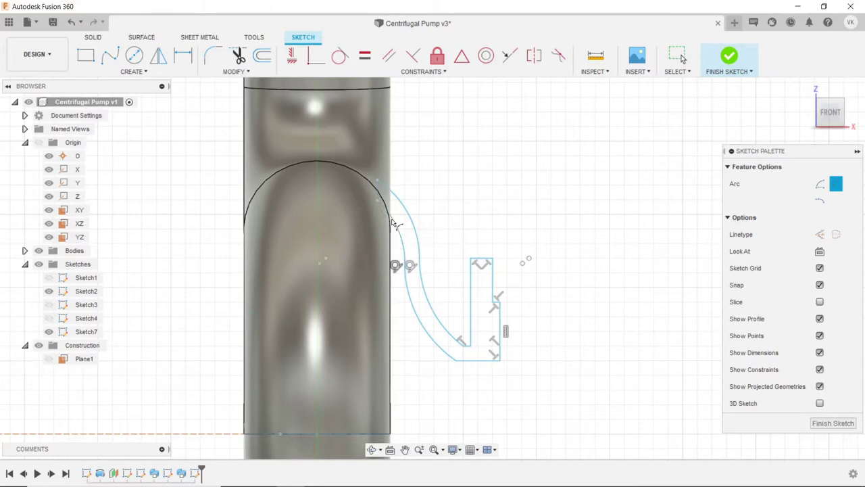
{"action": "right_click", "coordinate": [465, 199]}
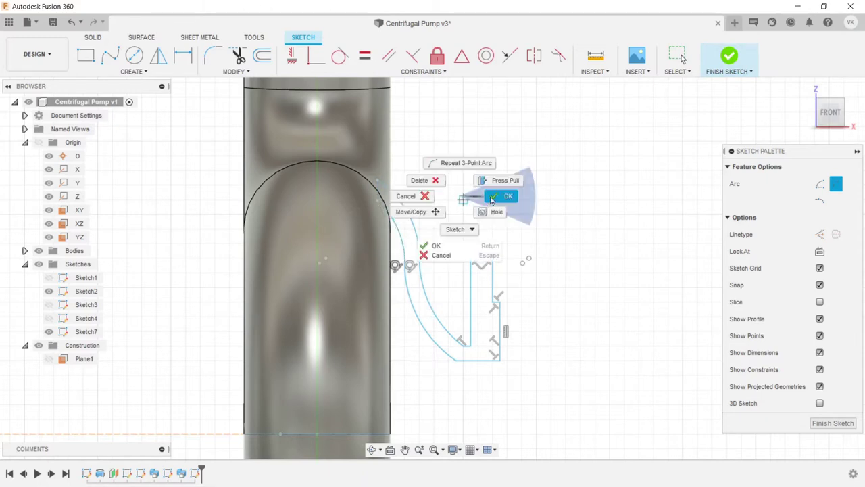
{"action": "left_click", "coordinate": [494, 196]}
- Draw connected lines from the outer arc's top end: short up, left across the body, then down
{"action": "scroll", "coordinate": [419, 235], "scroll_direction": "down", "scroll_amount": 2}
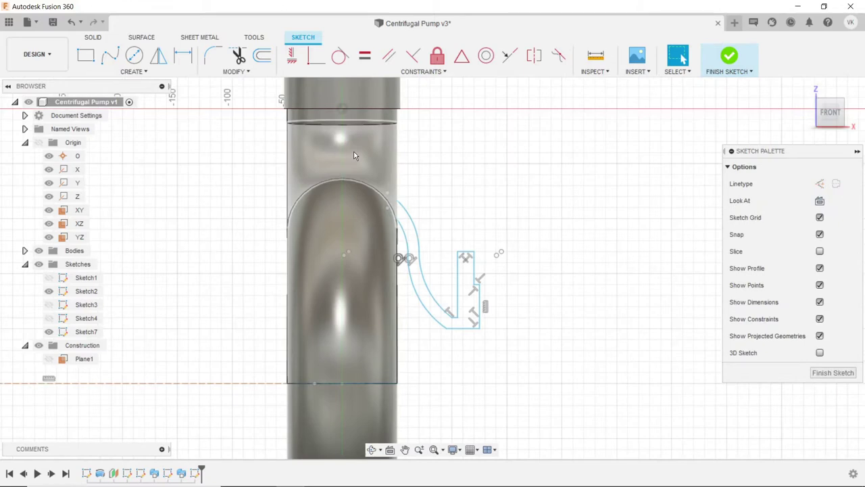
{"action": "scroll", "coordinate": [354, 156], "scroll_direction": "up", "scroll_amount": 1}
{"action": "scroll", "coordinate": [357, 149], "scroll_direction": "up", "scroll_amount": 1}
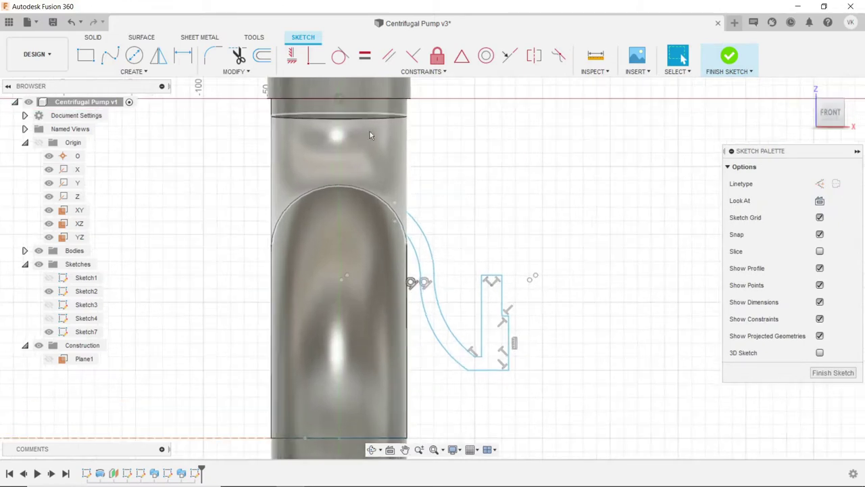
{"action": "left_click", "coordinate": [135, 71]}
{"action": "left_click", "coordinate": [102, 183]}
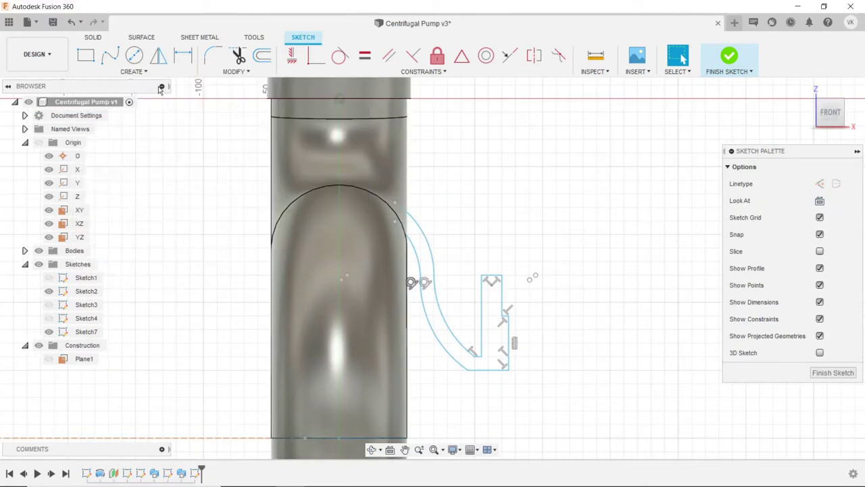
{"action": "left_click", "coordinate": [396, 202]}
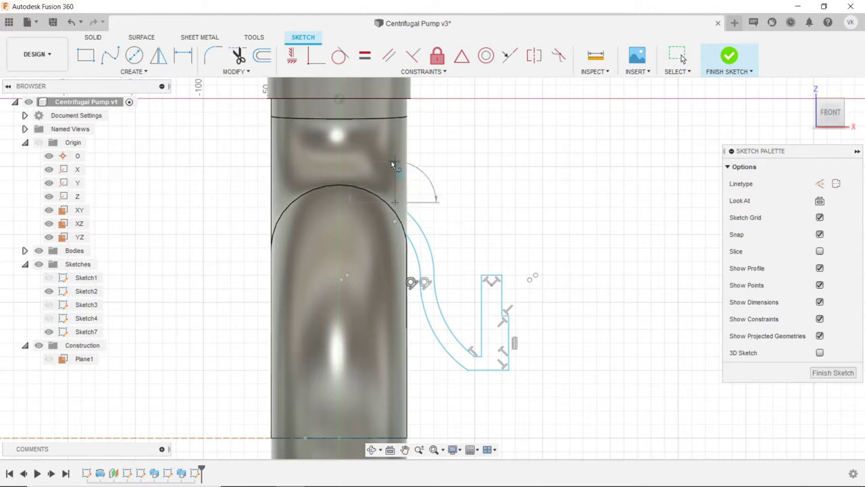
{"action": "left_click", "coordinate": [392, 162]}
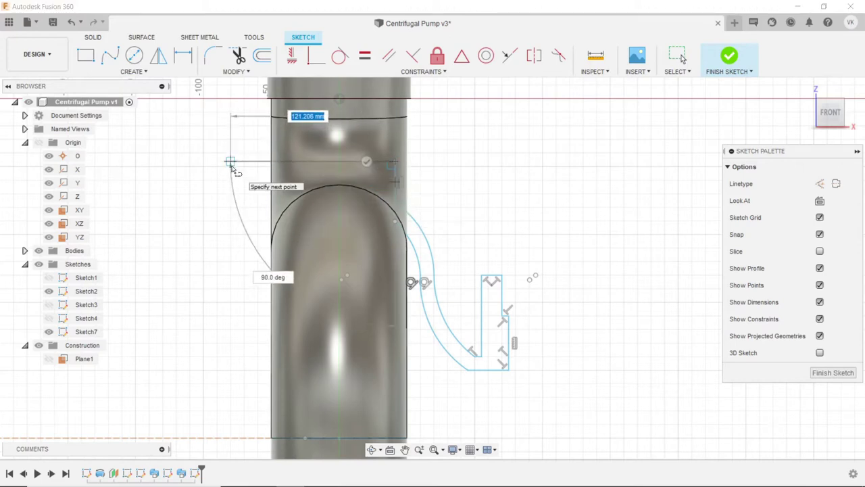
{"action": "left_click", "coordinate": [230, 162]}
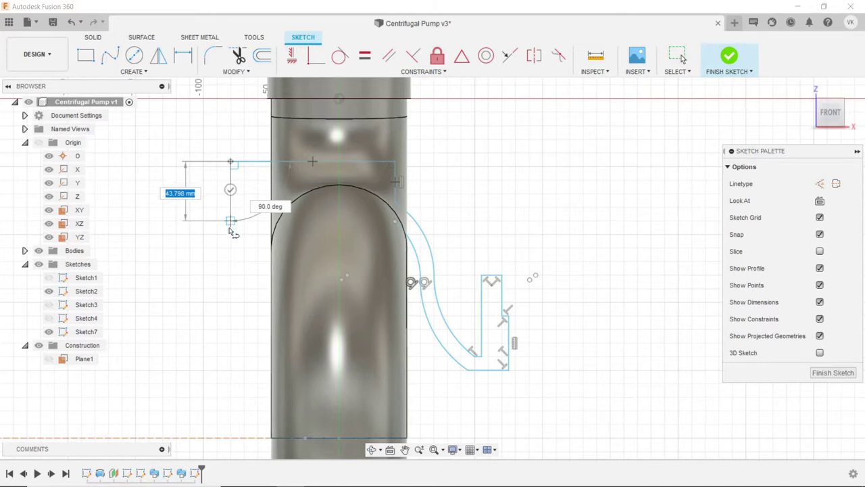
{"action": "left_click", "coordinate": [230, 240]}
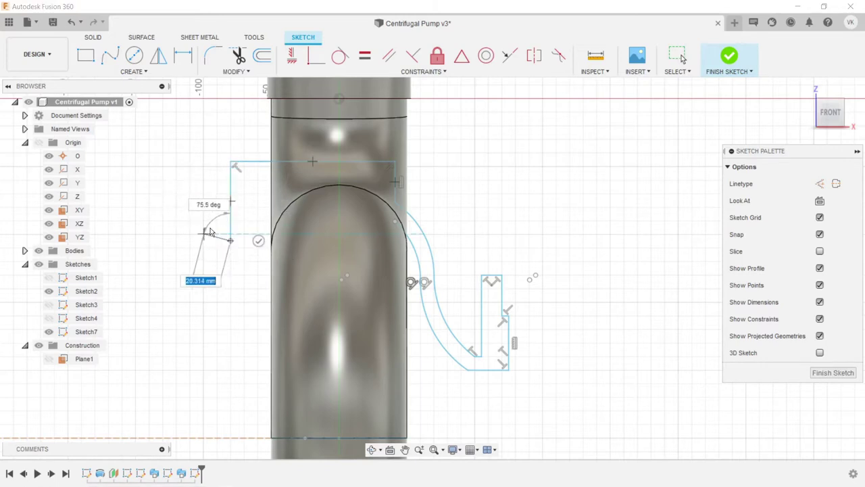
{"action": "right_click", "coordinate": [208, 231]}
{"action": "left_click", "coordinate": [236, 219]}
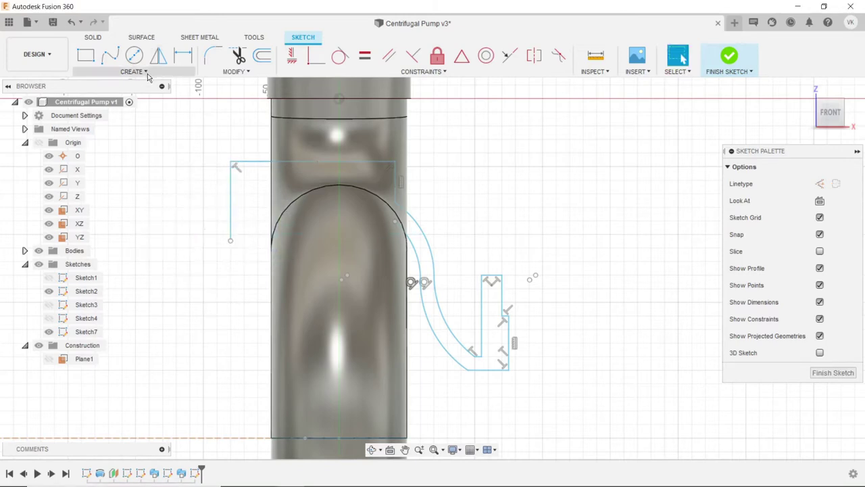
- Draw a horizontal line from the inner arc's end across the body, below its rounded top
{"action": "left_click", "coordinate": [147, 72]}
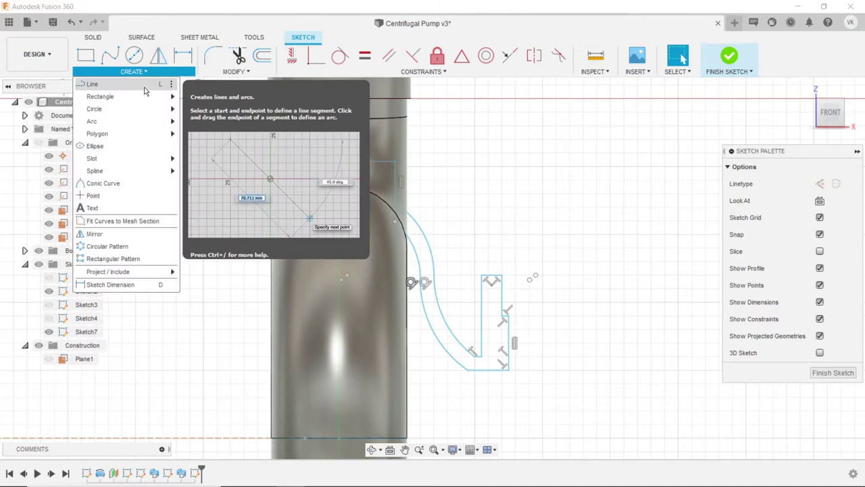
{"action": "left_click", "coordinate": [122, 84]}
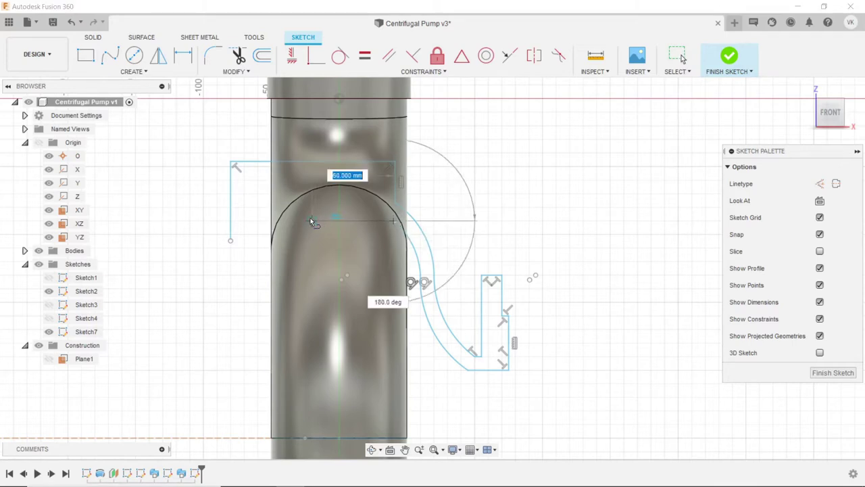
{"action": "key", "text": "Escape"}
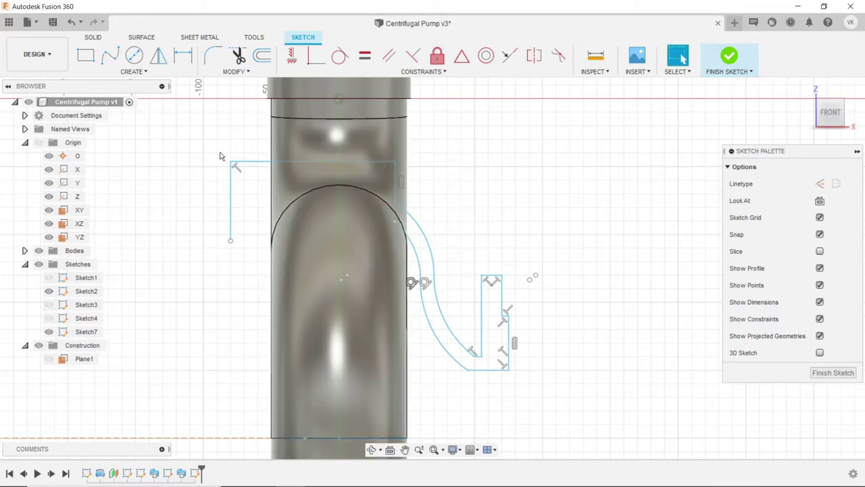
{"action": "key", "text": "l"}
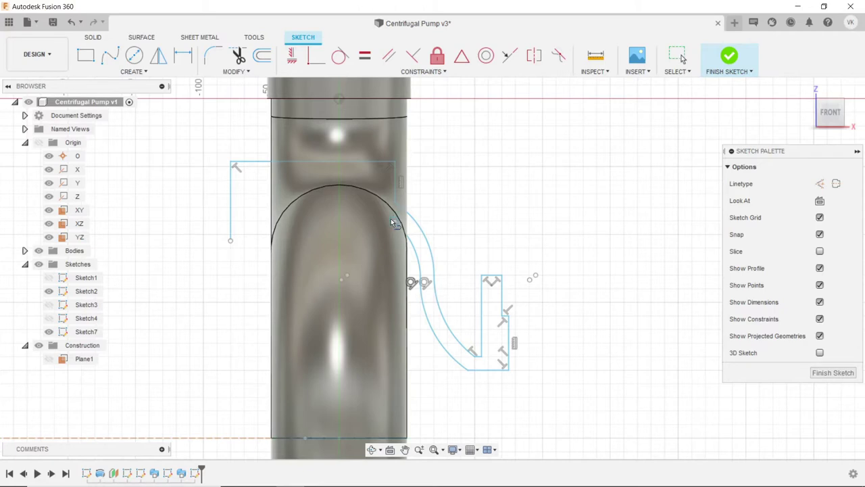
{"action": "left_click", "coordinate": [395, 222]}
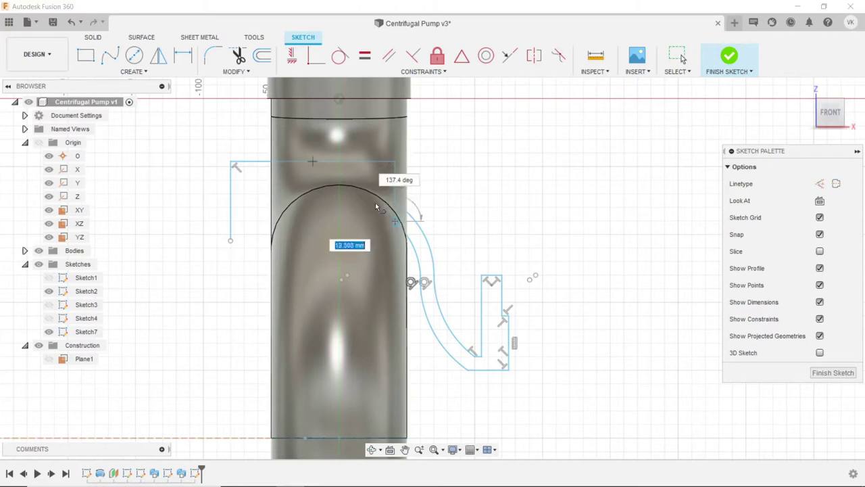
{"action": "left_click", "coordinate": [284, 222]}
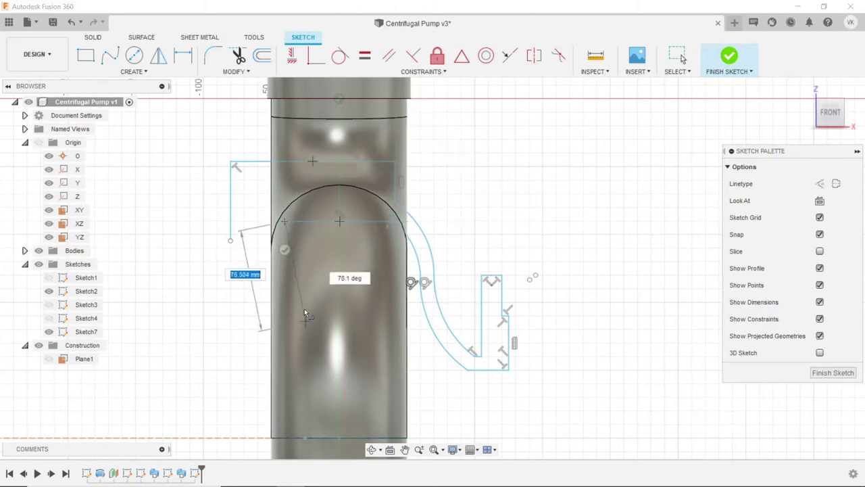
{"action": "key", "text": "Escape"}
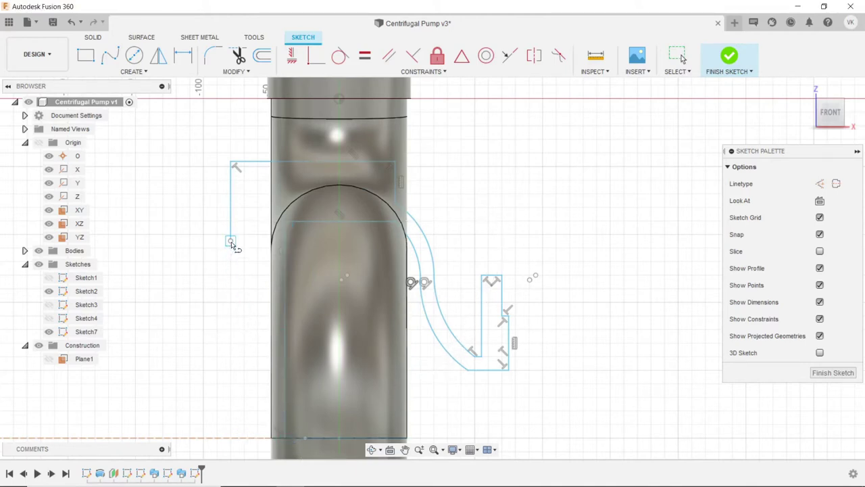
- Draw a 30 mm base line leftward from the bottom-left corner, then a vertical line rising from it
{"action": "left_click", "coordinate": [284, 437]}
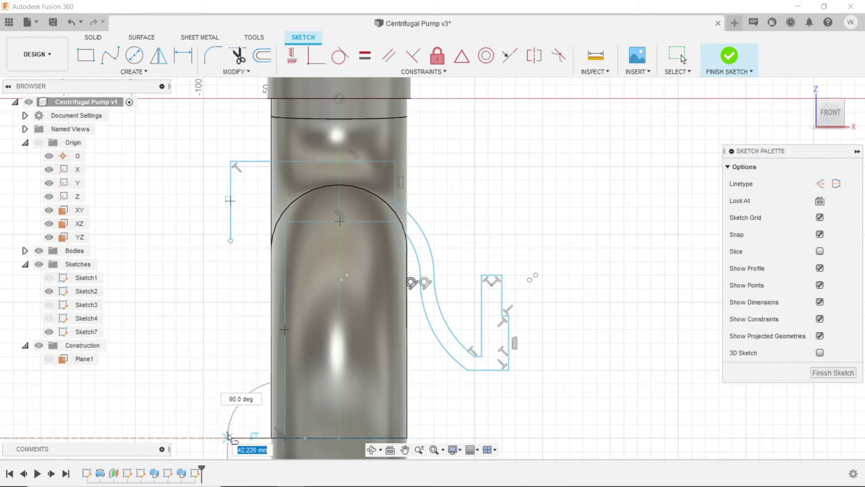
{"action": "left_click", "coordinate": [230, 437]}
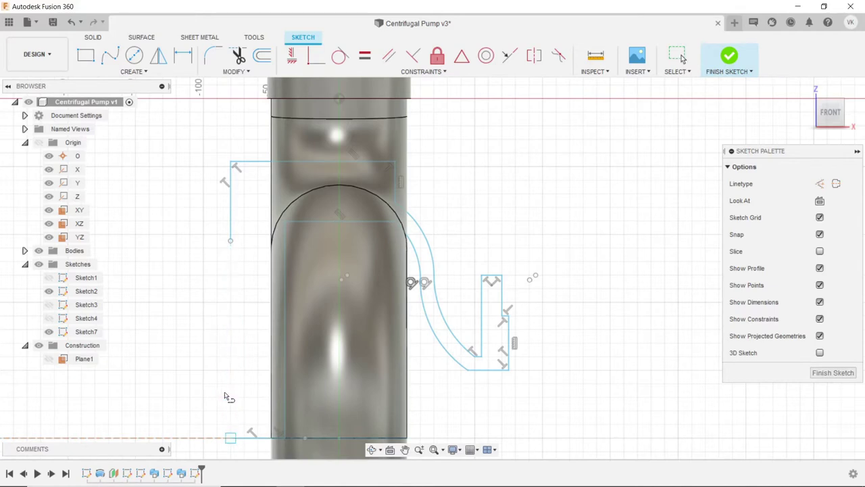
{"action": "left_click", "coordinate": [230, 263]}
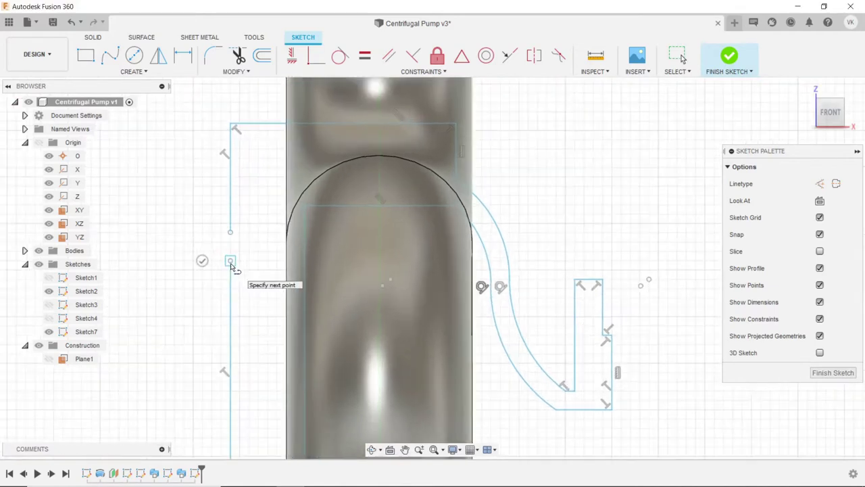
- Finish the horizontal top edge running left, then drop a vertical edge down to the horizontal axis
{"action": "scroll", "coordinate": [232, 268], "scroll_direction": "down", "scroll_amount": 5}
{"action": "scroll", "coordinate": [232, 269], "scroll_direction": "down", "scroll_amount": 3}
{"action": "scroll", "coordinate": [155, 250], "scroll_direction": "down", "scroll_amount": 3}
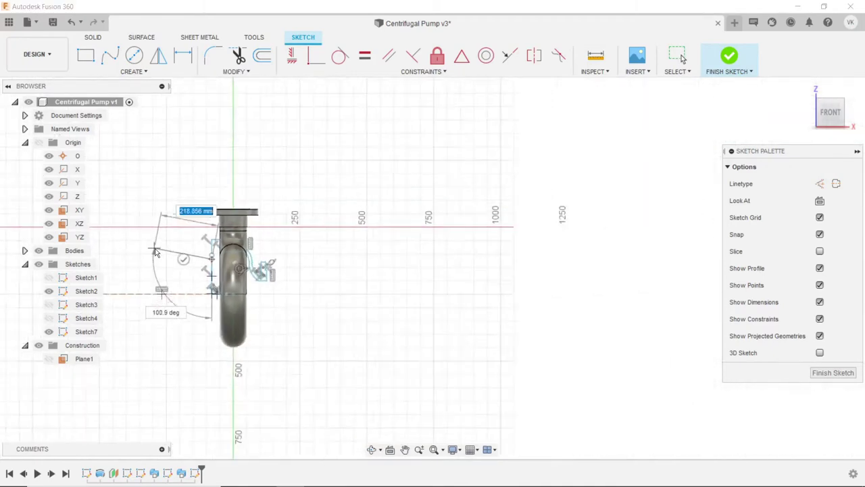
{"action": "scroll", "coordinate": [135, 257], "scroll_direction": "up", "scroll_amount": 5}
{"action": "scroll", "coordinate": [136, 256], "scroll_direction": "up", "scroll_amount": 1}
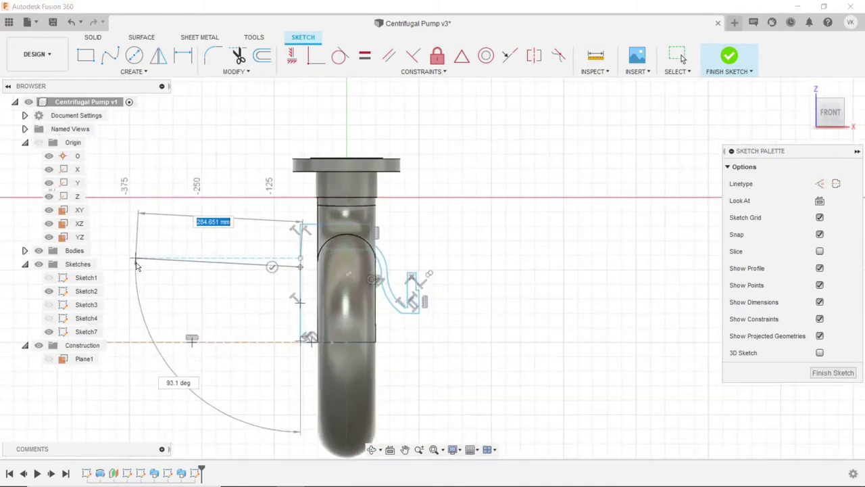
{"action": "left_click", "coordinate": [179, 268]}
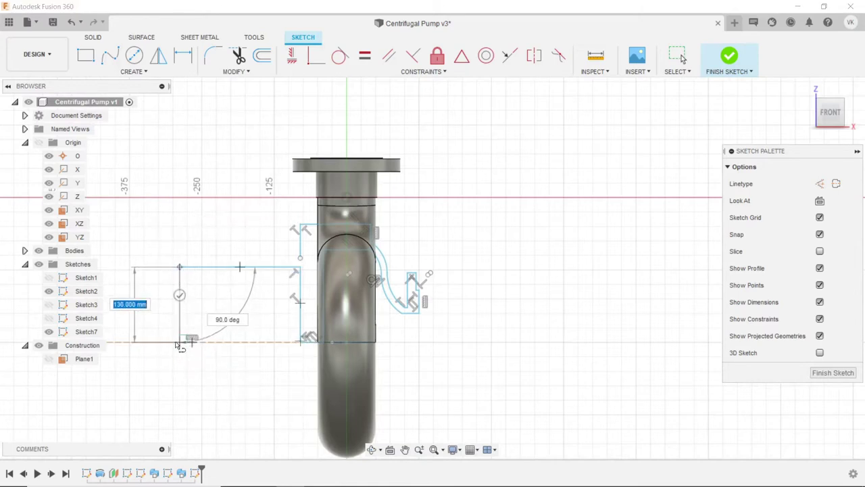
{"action": "left_click", "coordinate": [180, 343]}
{"action": "scroll", "coordinate": [425, 329], "scroll_direction": "up", "scroll_amount": 5}
{"action": "scroll", "coordinate": [425, 328], "scroll_direction": "down", "scroll_amount": 8}
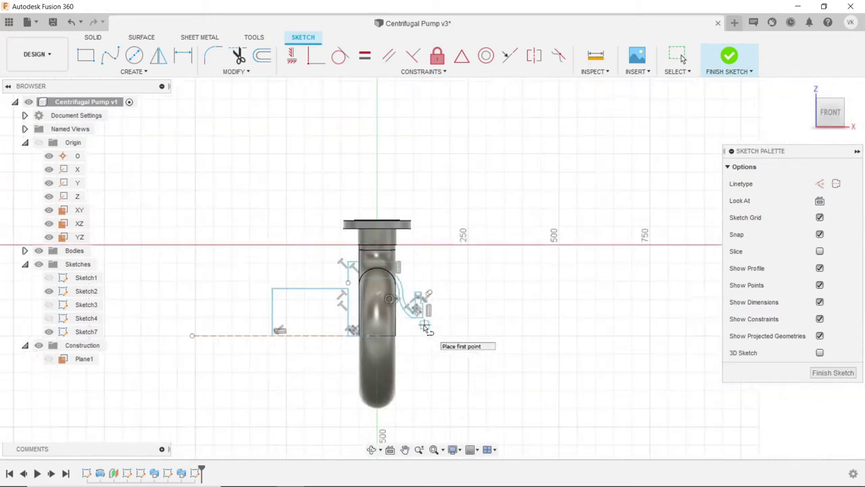
{"action": "scroll", "coordinate": [152, 312], "scroll_direction": "up", "scroll_amount": 4}
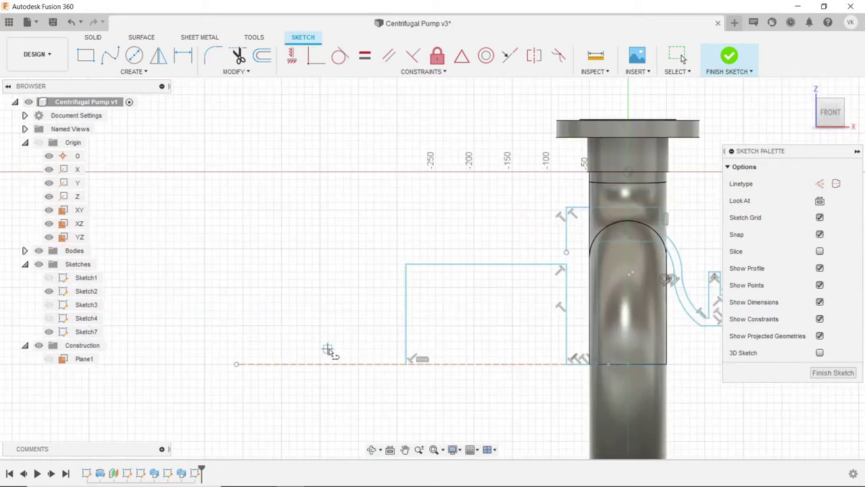
- Start the stepped outline with a base line along the axis, a 15 mm vertical step and a short horizontal step
{"action": "left_click", "coordinate": [407, 364]}
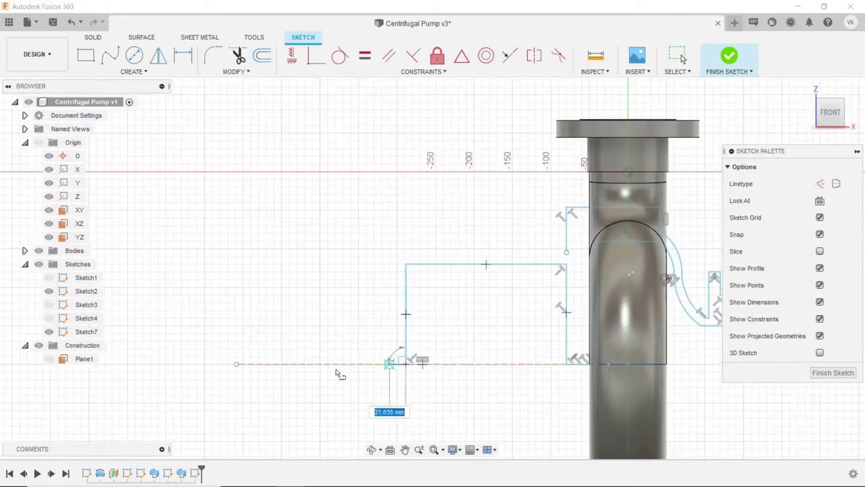
{"action": "left_click", "coordinate": [223, 365]}
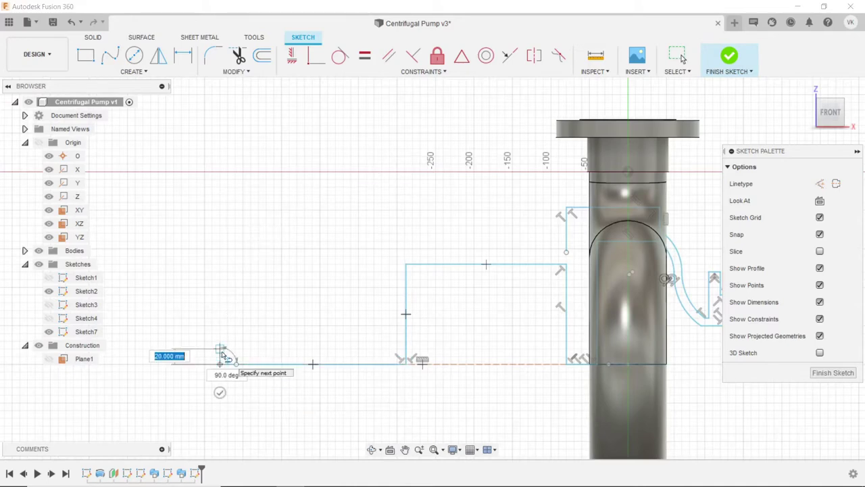
{"action": "left_click", "coordinate": [268, 350]}
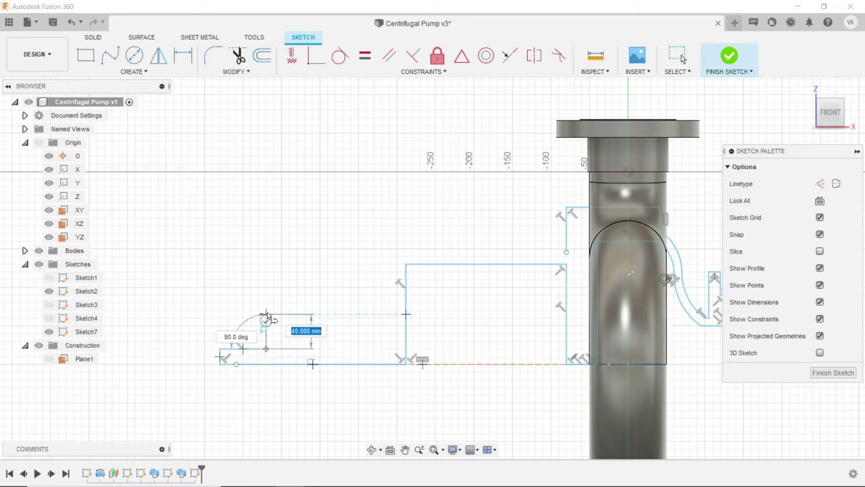
{"action": "scroll", "coordinate": [266, 316], "scroll_direction": "up", "scroll_amount": 3}
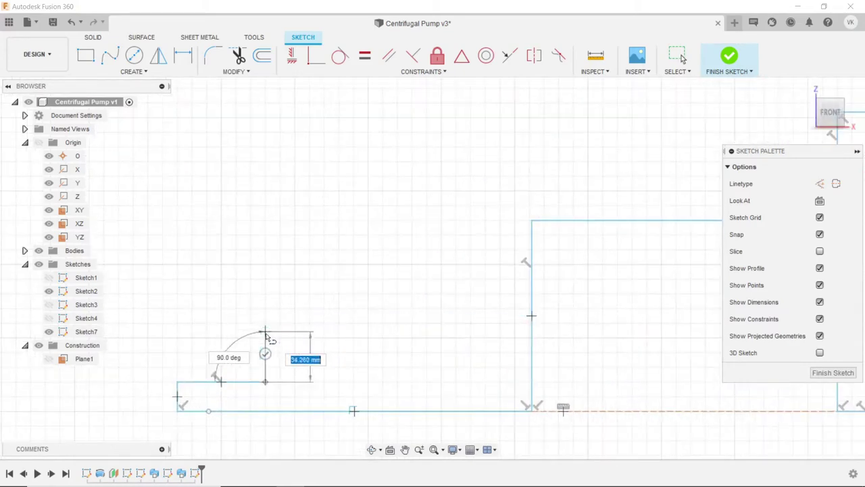
{"action": "type", "text": "15"}
{"action": "key", "text": "Return"}
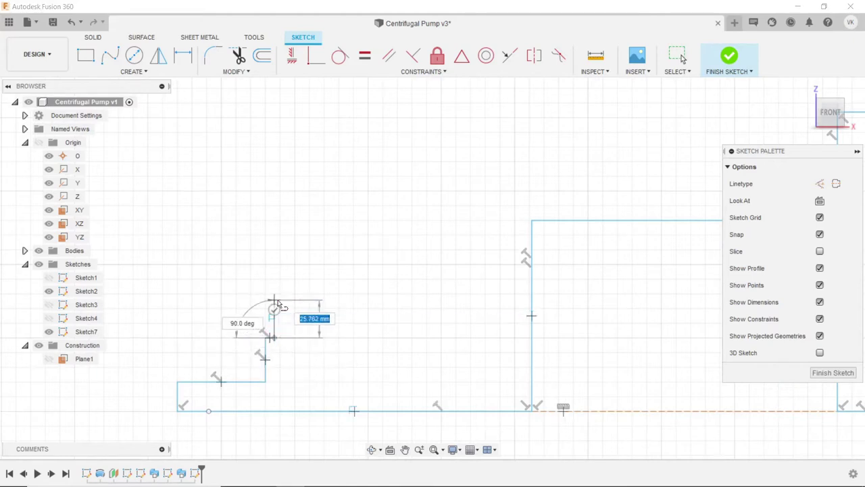
{"action": "double_click", "coordinate": [273, 301]}
{"action": "left_click", "coordinate": [274, 301]}
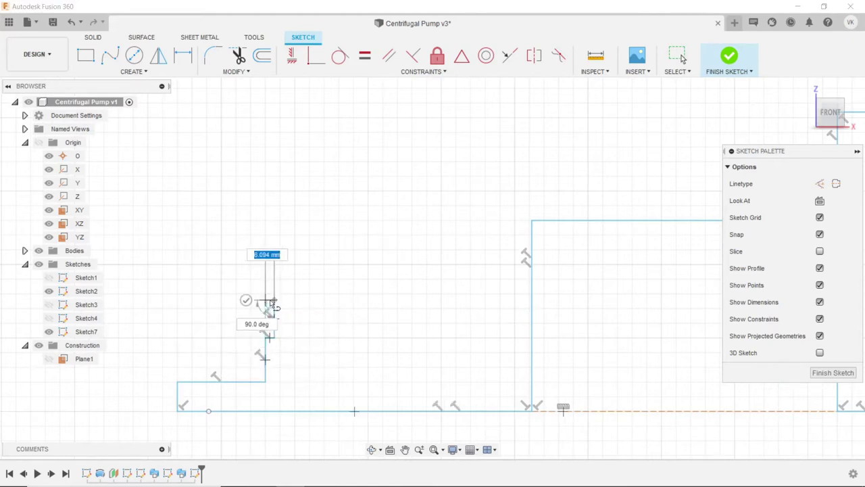
{"action": "scroll", "coordinate": [270, 302], "scroll_direction": "up", "scroll_amount": 3}
{"action": "scroll", "coordinate": [269, 299], "scroll_direction": "up", "scroll_amount": 2}
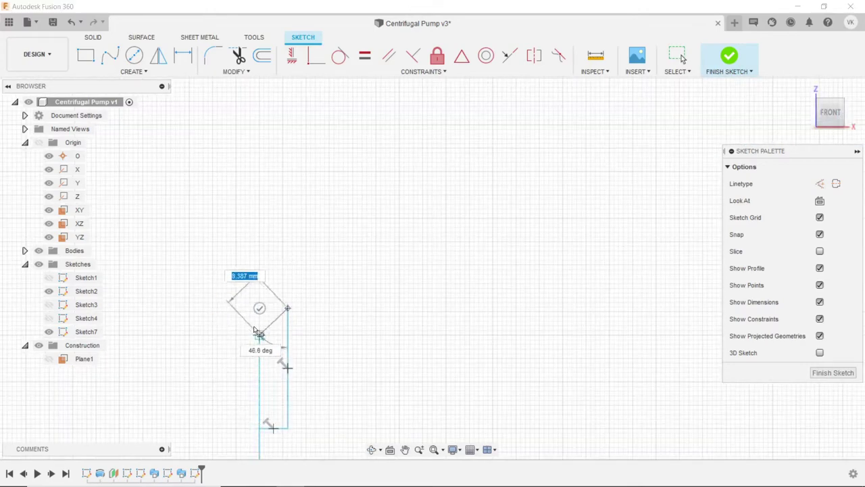
{"action": "scroll", "coordinate": [256, 306], "scroll_direction": "up", "scroll_amount": 2}
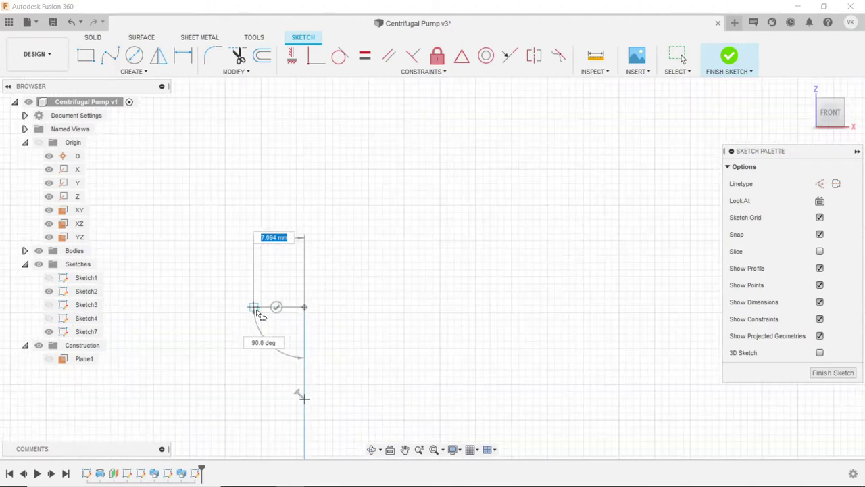
{"action": "left_click", "coordinate": [262, 311]}
{"action": "scroll", "coordinate": [262, 311], "scroll_direction": "down", "scroll_amount": 2}
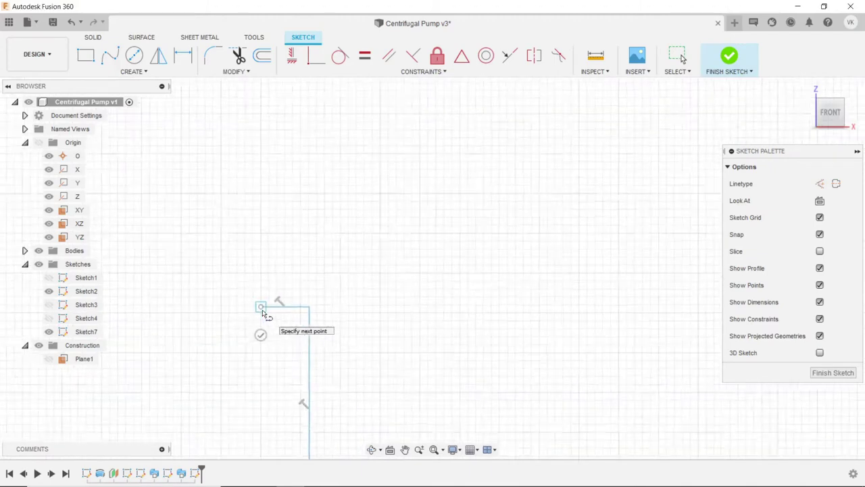
{"action": "scroll", "coordinate": [262, 310], "scroll_direction": "down", "scroll_amount": 2}
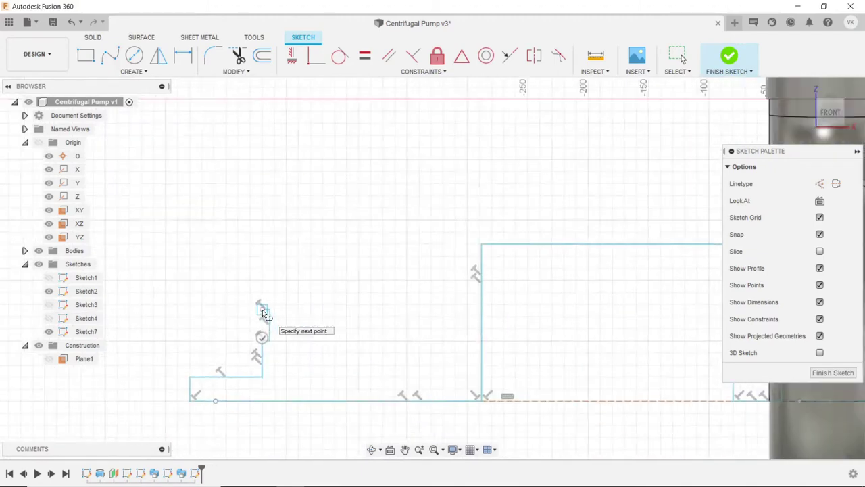
{"action": "scroll", "coordinate": [262, 309], "scroll_direction": "down", "scroll_amount": 2}
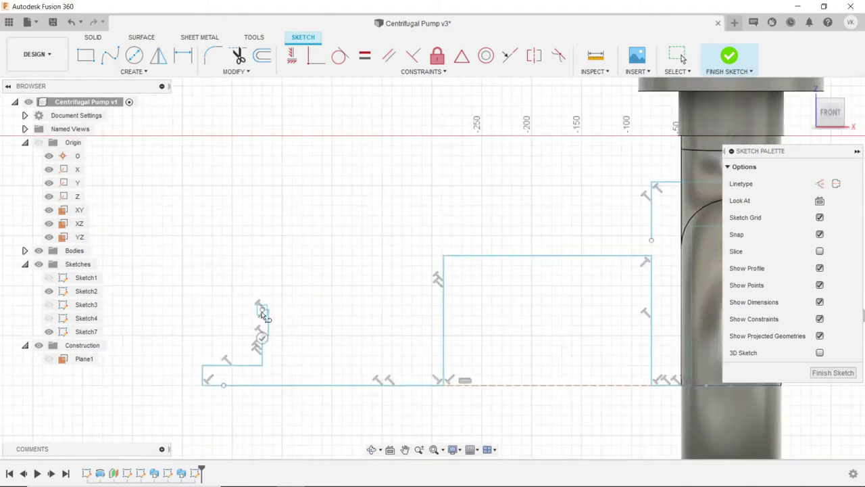
- Add a 30 mm vertical rise, short steps, and a long horizontal edge with a rise beside the block
{"action": "left_click", "coordinate": [262, 275]}
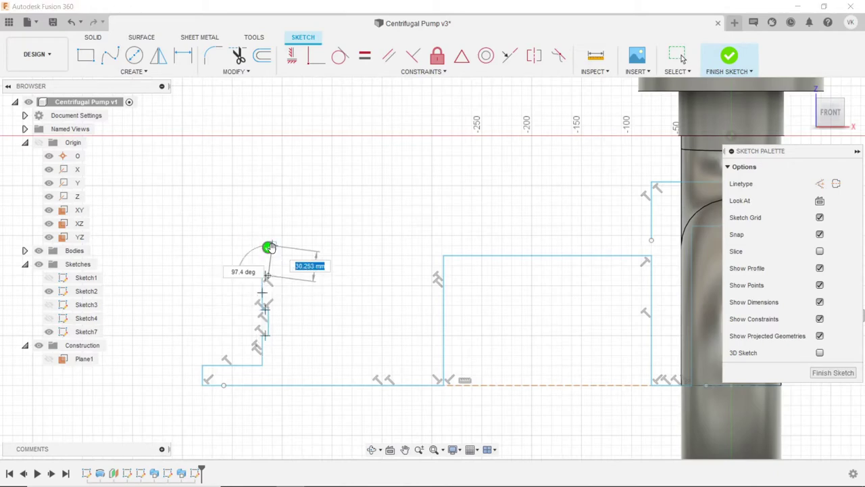
{"action": "scroll", "coordinate": [267, 244], "scroll_direction": "down", "scroll_amount": 1}
{"action": "scroll", "coordinate": [266, 244], "scroll_direction": "up", "scroll_amount": 1}
{"action": "scroll", "coordinate": [270, 246], "scroll_direction": "up", "scroll_amount": 1}
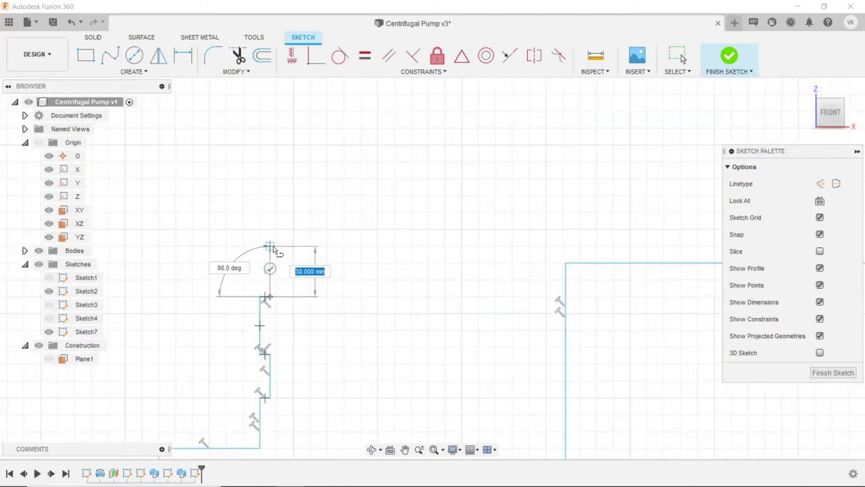
{"action": "left_click", "coordinate": [272, 247]}
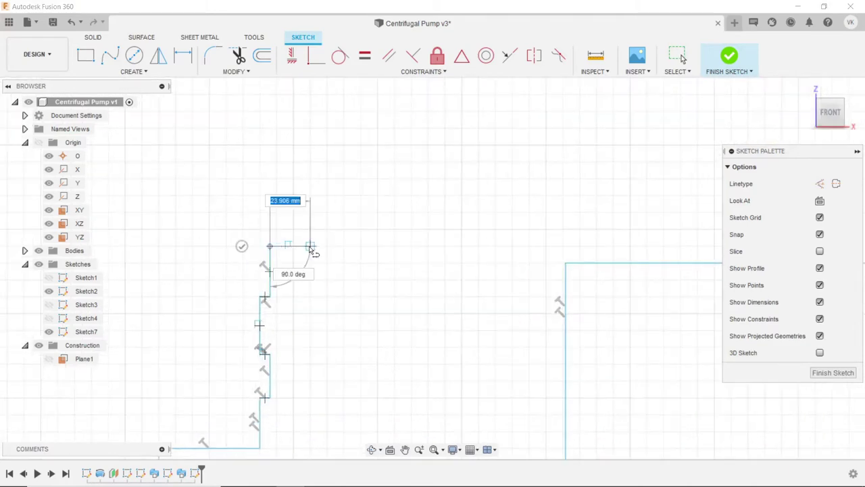
{"action": "left_click", "coordinate": [318, 246]}
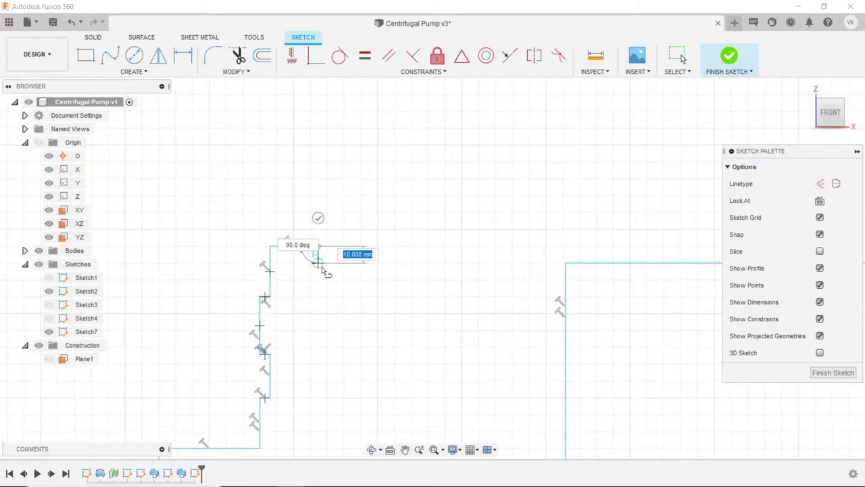
{"action": "left_click", "coordinate": [318, 271]}
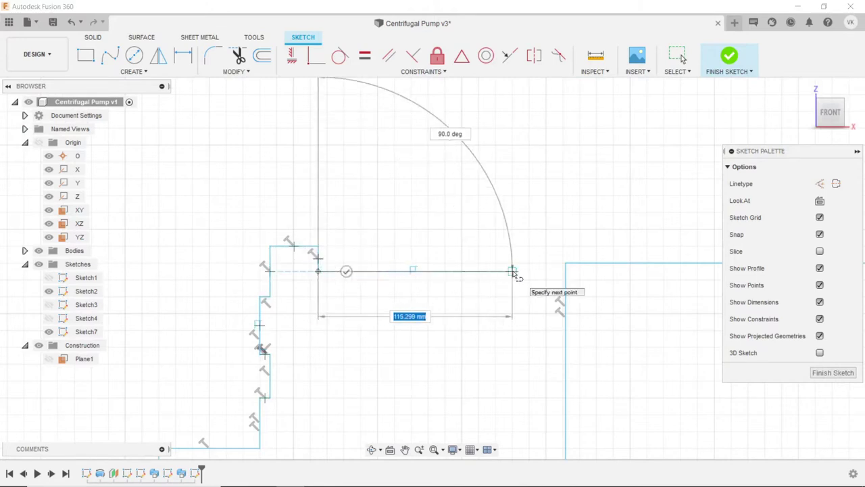
{"action": "left_click", "coordinate": [517, 271]}
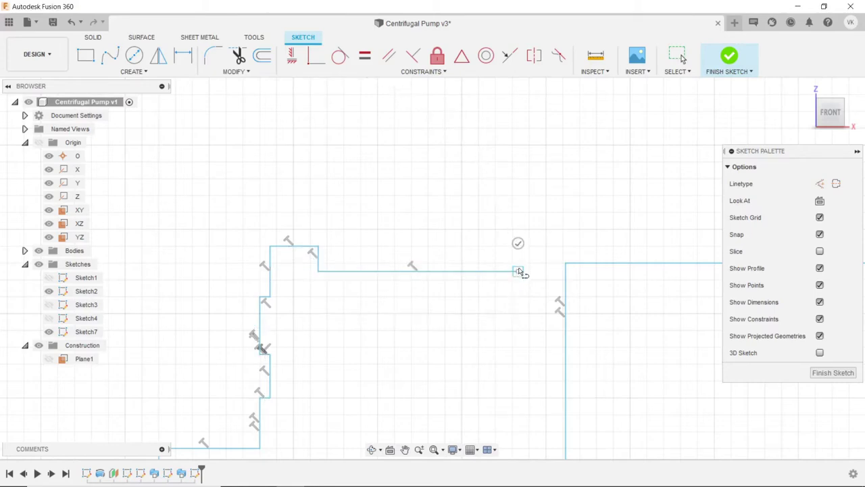
{"action": "left_click", "coordinate": [516, 223]}
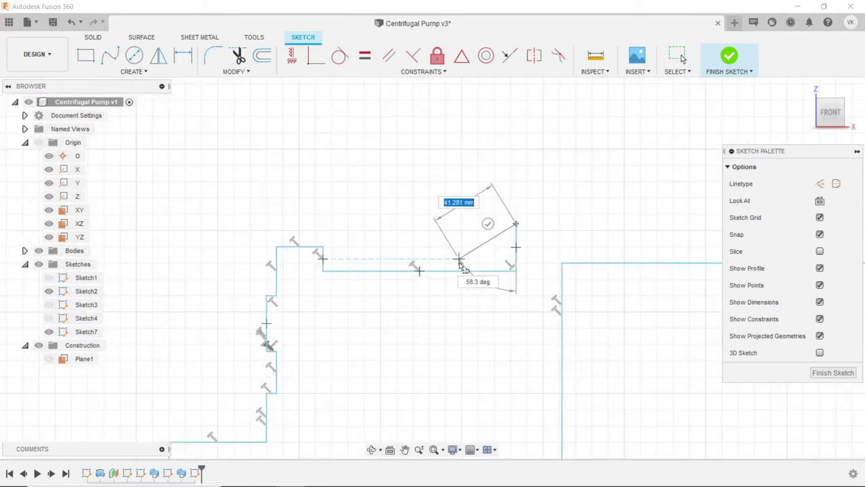
- Draw the remaining short horizontal segments and close the stepped profile against the block
{"action": "middle_click_drag", "start_coordinate": [460, 266], "coordinate": [367, 293]}
{"action": "scroll", "coordinate": [406, 283], "scroll_direction": "down", "scroll_amount": 2}
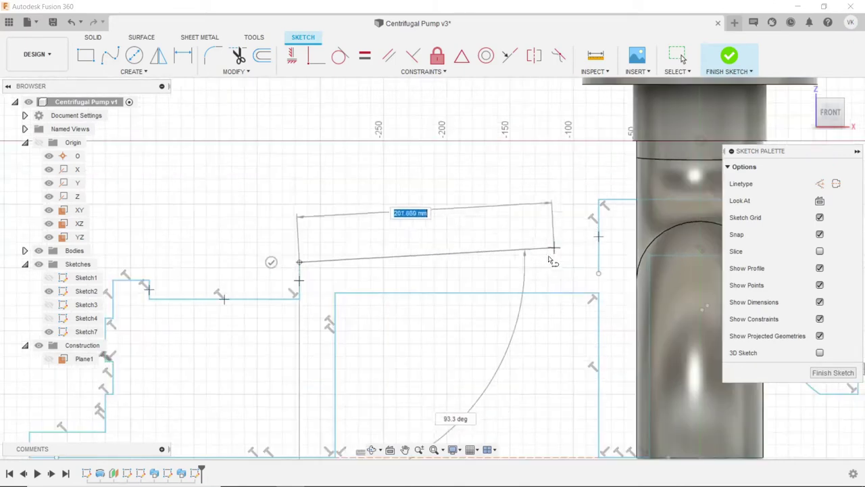
{"action": "scroll", "coordinate": [336, 267], "scroll_direction": "up", "scroll_amount": 2}
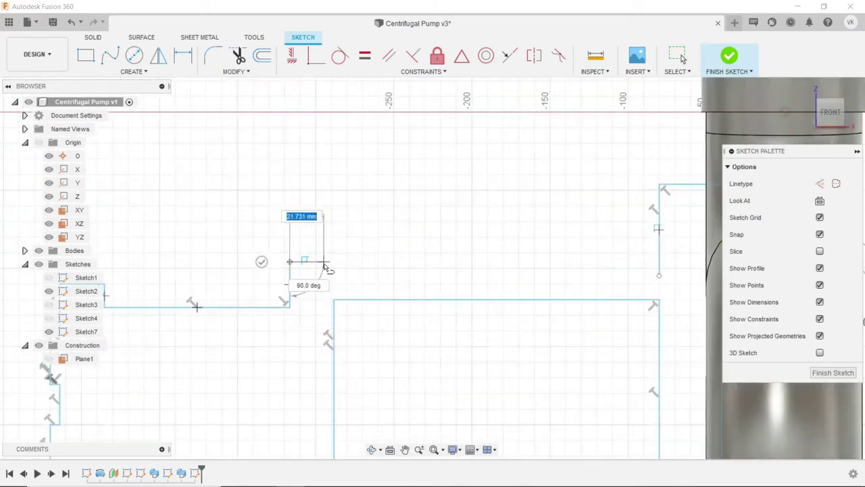
{"action": "scroll", "coordinate": [325, 267], "scroll_direction": "up", "scroll_amount": 1}
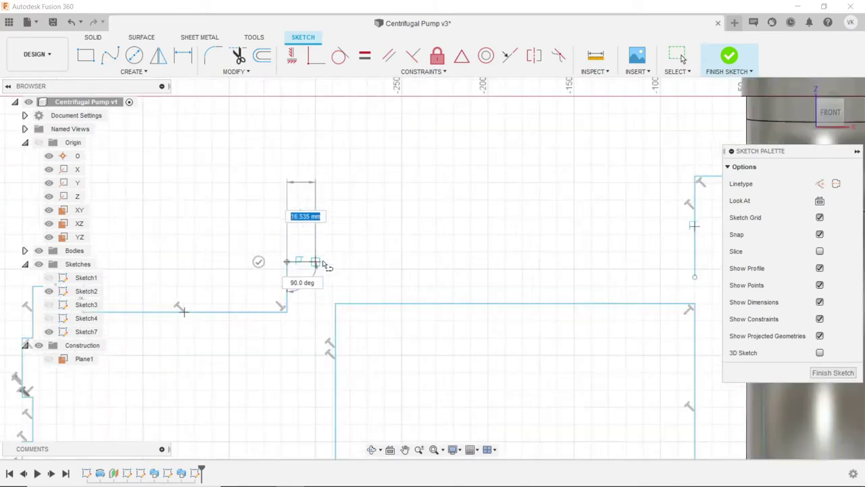
{"action": "scroll", "coordinate": [325, 266], "scroll_direction": "up", "scroll_amount": 3}
{"action": "left_click", "coordinate": [298, 262]}
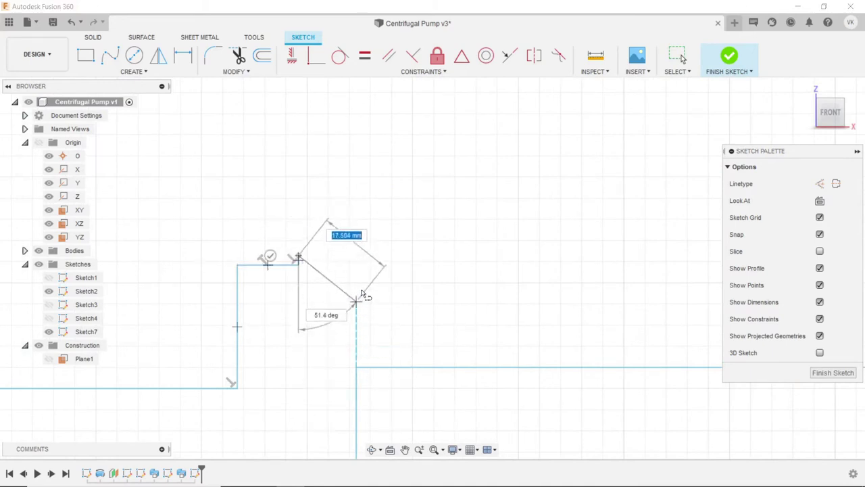
{"action": "left_click", "coordinate": [356, 259]}
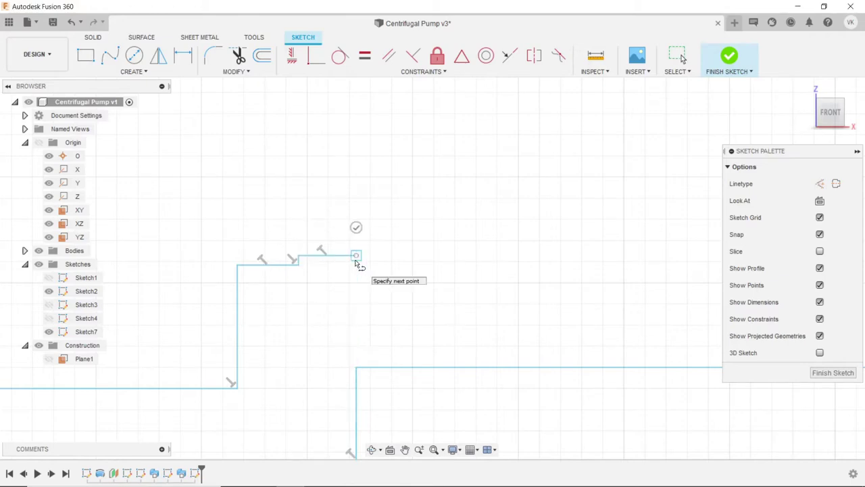
{"action": "mouse_move", "coordinate": [356, 258]}
{"action": "left_mouse_down"}
{"action": "mouse_move", "coordinate": [352, 335]}
{"action": "mouse_move", "coordinate": [309, 301]}
{"action": "left_mouse_up"}
{"action": "scroll", "coordinate": [354, 332], "scroll_direction": "down", "scroll_amount": 5}
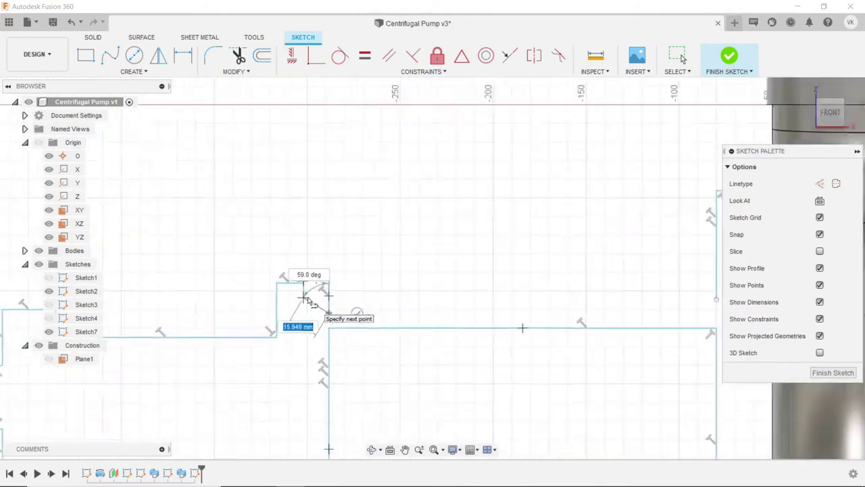
{"action": "scroll", "coordinate": [318, 302], "scroll_direction": "down", "scroll_amount": 3}
{"action": "left_click_drag", "start_coordinate": [309, 301], "coordinate": [541, 306]}
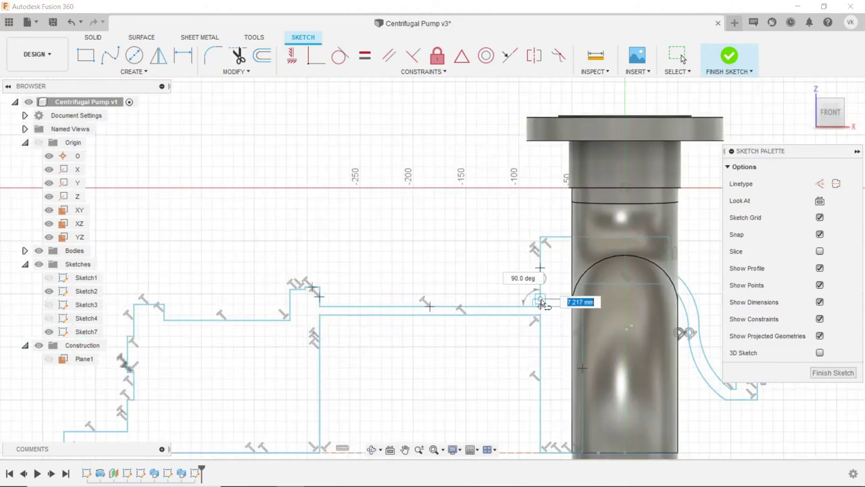
{"action": "left_click", "coordinate": [543, 305]}
{"action": "scroll", "coordinate": [350, 253], "scroll_direction": "down", "scroll_amount": 2}
{"action": "scroll", "coordinate": [350, 243], "scroll_direction": "down", "scroll_amount": 2}
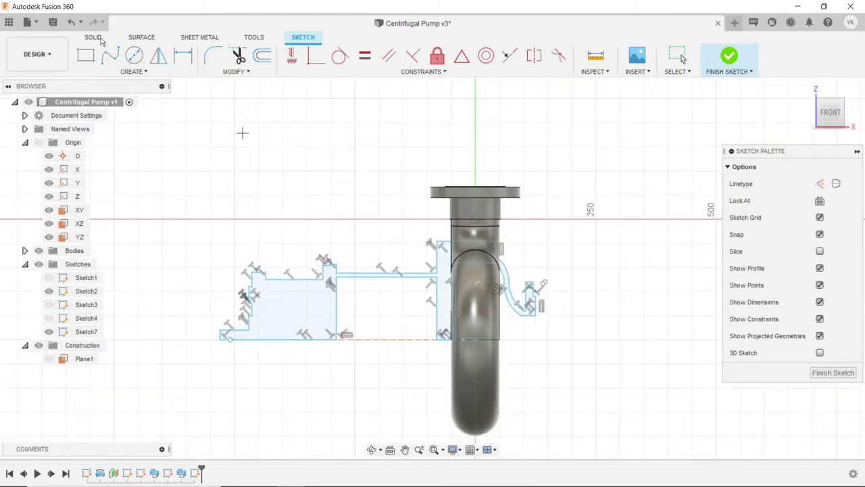
{"action": "left_click", "coordinate": [94, 39]}
- Revolve Sketch7's stepped profile about the shaft axis as a Join operation
{"action": "left_click", "coordinate": [133, 56]}
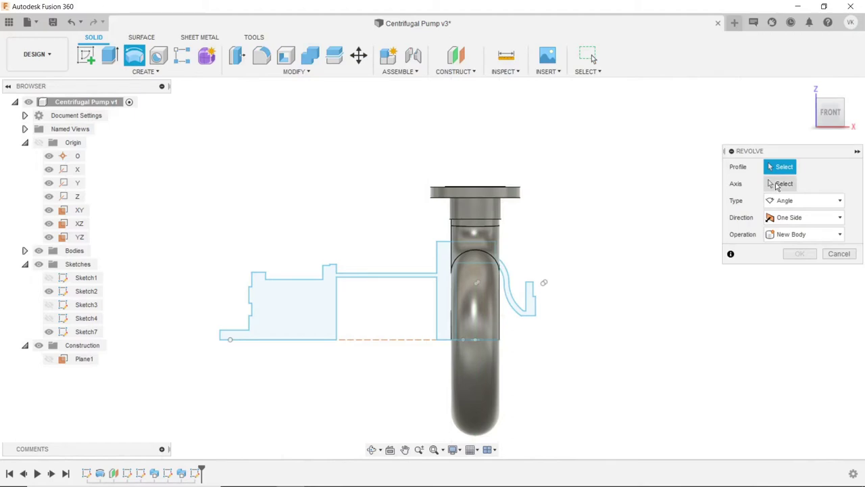
{"action": "left_click", "coordinate": [325, 294]}
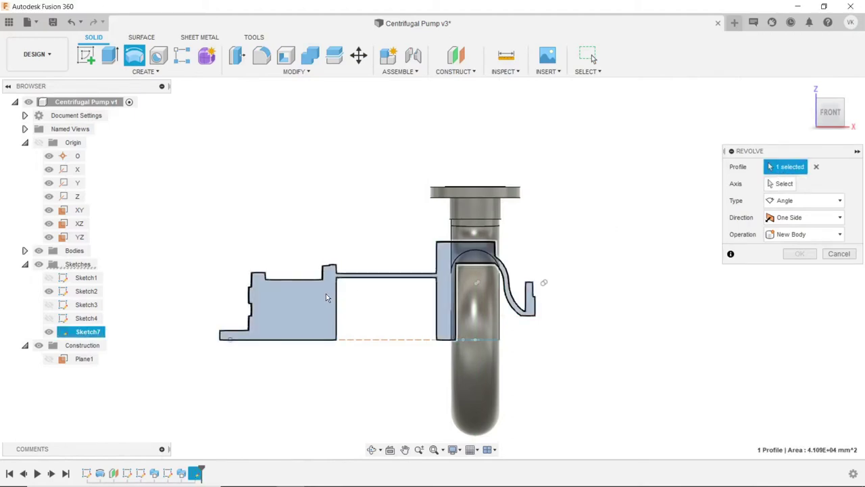
{"action": "left_click", "coordinate": [403, 340]}
{"action": "left_click", "coordinate": [807, 251]}
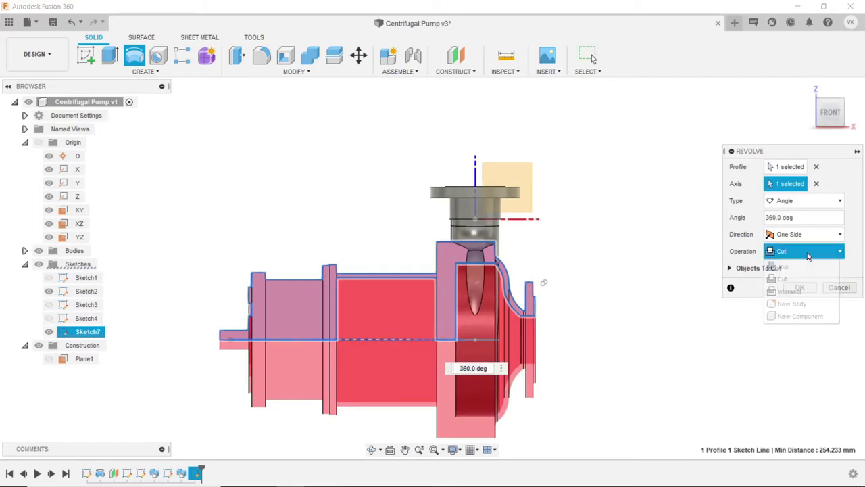
{"action": "left_click", "coordinate": [804, 264]}
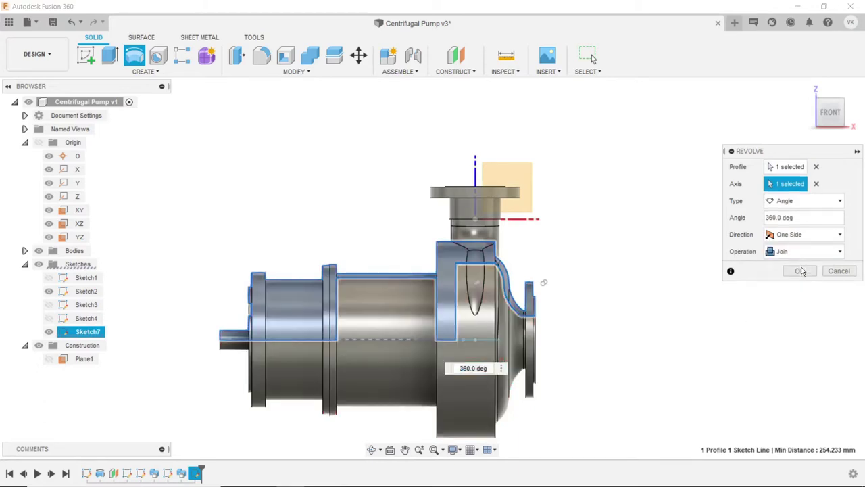
{"action": "left_click", "coordinate": [800, 270]}
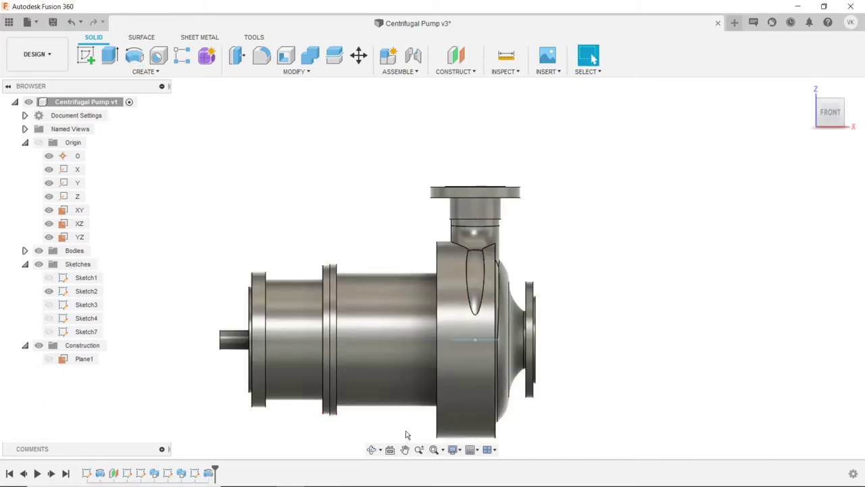
- Orbit the pump to an isometric view
{"action": "left_click", "coordinate": [371, 449]}
{"action": "scroll", "coordinate": [431, 332], "scroll_direction": "down", "scroll_amount": 5}
{"action": "left_click_drag", "start_coordinate": [431, 332], "coordinate": [463, 348]}
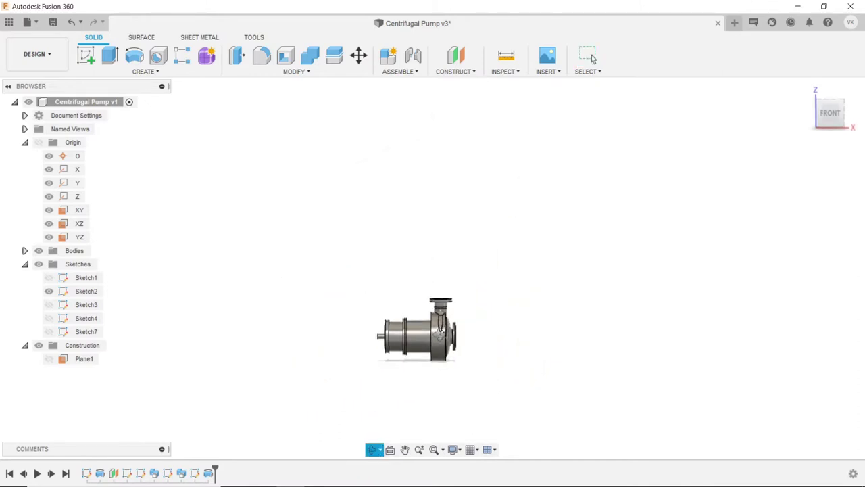
{"action": "scroll", "coordinate": [442, 402], "scroll_direction": "up", "scroll_amount": 2}
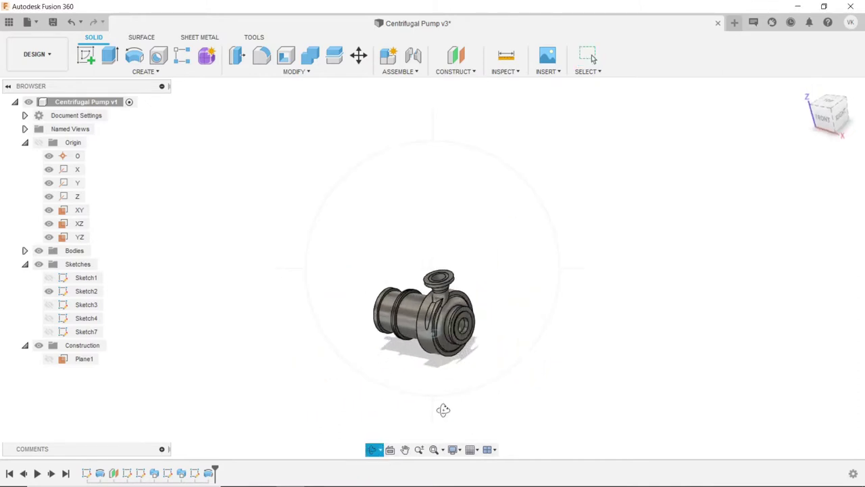
{"action": "scroll", "coordinate": [439, 400], "scroll_direction": "up", "scroll_amount": 3}
{"action": "key", "text": "Escape"}
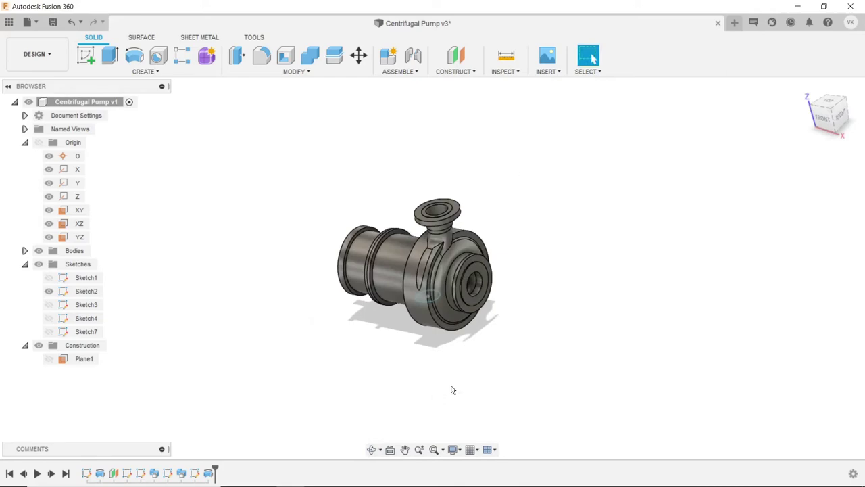
- Edit Sketch7, drag the lower and top horizontal profile lines down, and finish the sketch
{"action": "left_click", "coordinate": [98, 332]}
{"action": "right_click", "coordinate": [98, 332]}
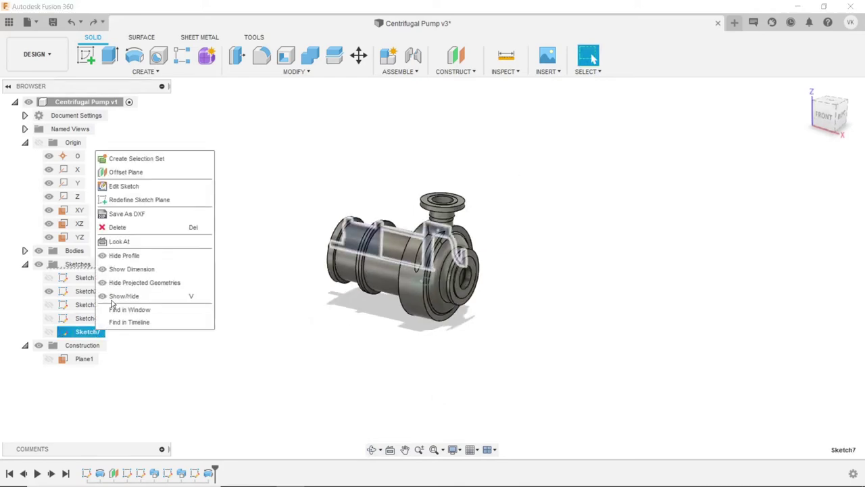
{"action": "left_click", "coordinate": [123, 187]}
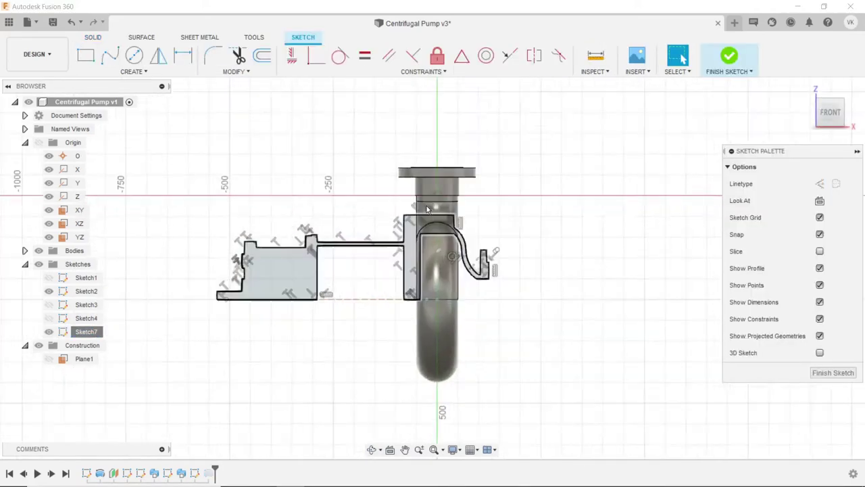
{"action": "scroll", "coordinate": [427, 210], "scroll_direction": "up", "scroll_amount": 5}
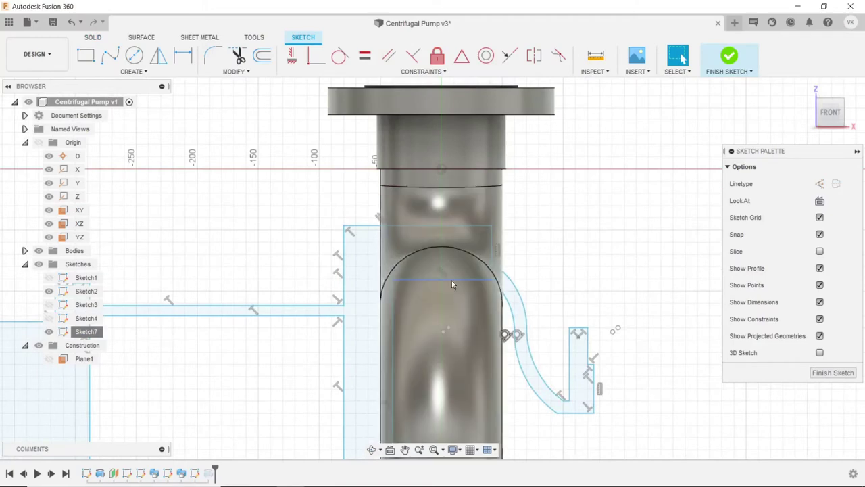
{"action": "left_click_drag", "start_coordinate": [452, 281], "coordinate": [451, 305]}
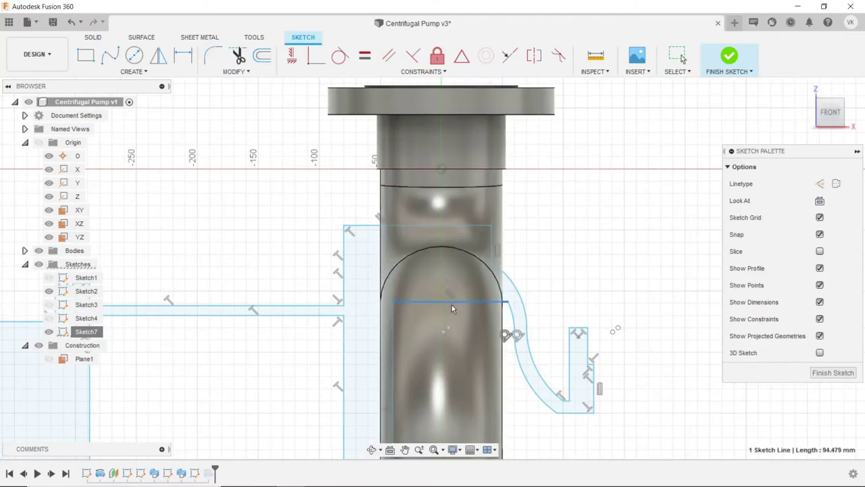
{"action": "left_click", "coordinate": [447, 226]}
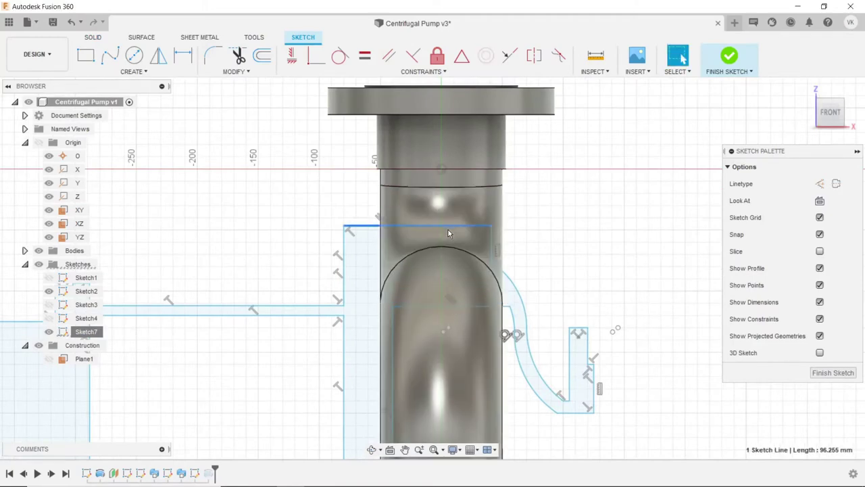
{"action": "mouse_move", "coordinate": [447, 233]}
{"action": "left_mouse_down"}
{"action": "mouse_move", "coordinate": [446, 278]}
{"action": "mouse_move", "coordinate": [510, 272]}
{"action": "left_mouse_up"}
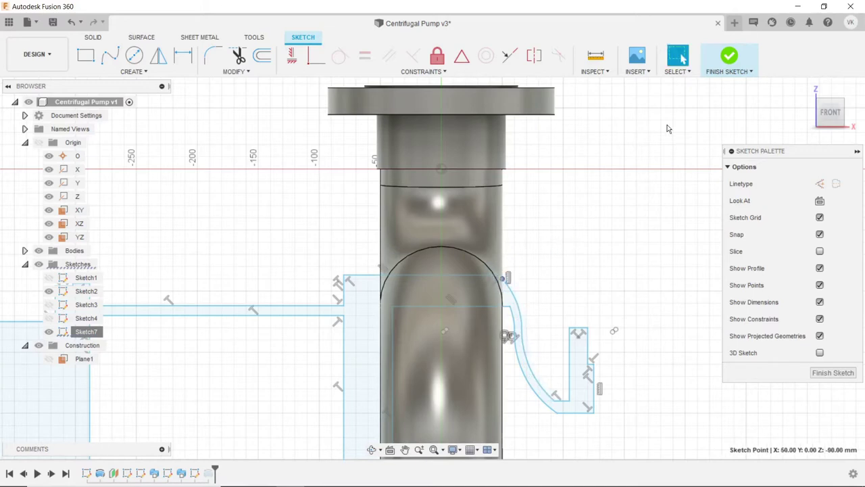
{"action": "left_click", "coordinate": [723, 66]}
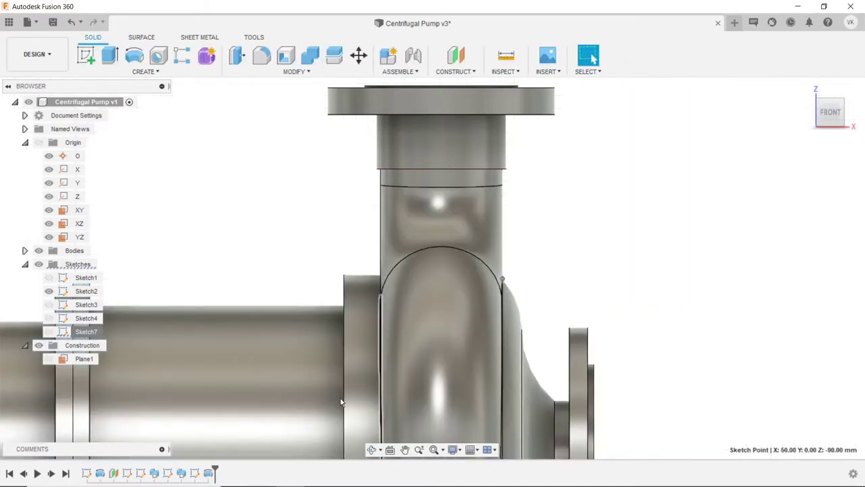
- Orbit to an isometric view and save the design as Centrifugal Pump v4
{"action": "left_click", "coordinate": [370, 449]}
{"action": "key", "text": "F6"}
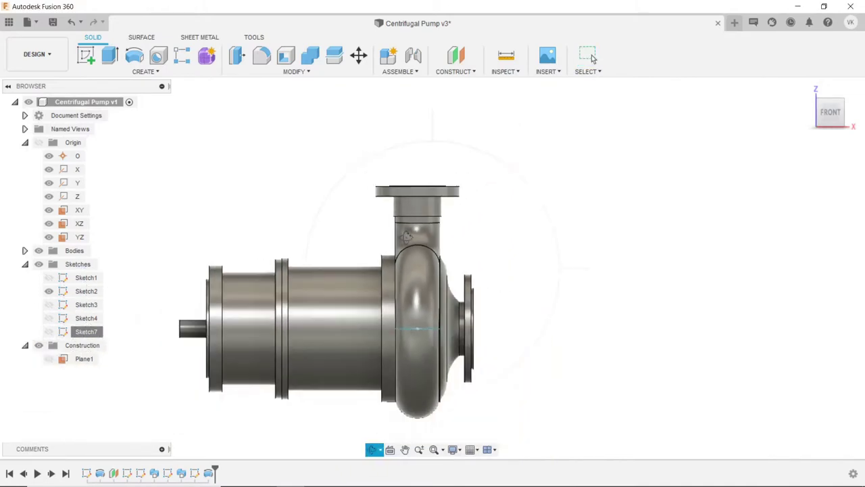
{"action": "left_click_drag", "start_coordinate": [412, 298], "coordinate": [383, 280]}
{"action": "key", "text": "Escape"}
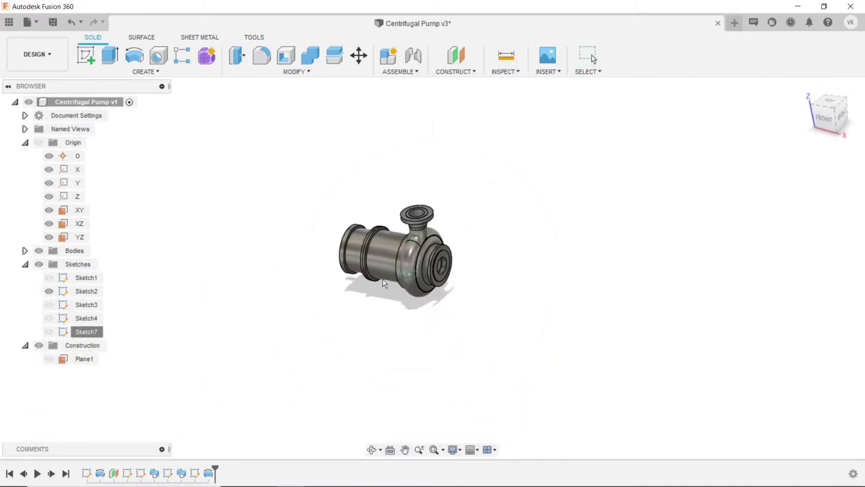
{"action": "key", "text": "ctrl+s"}
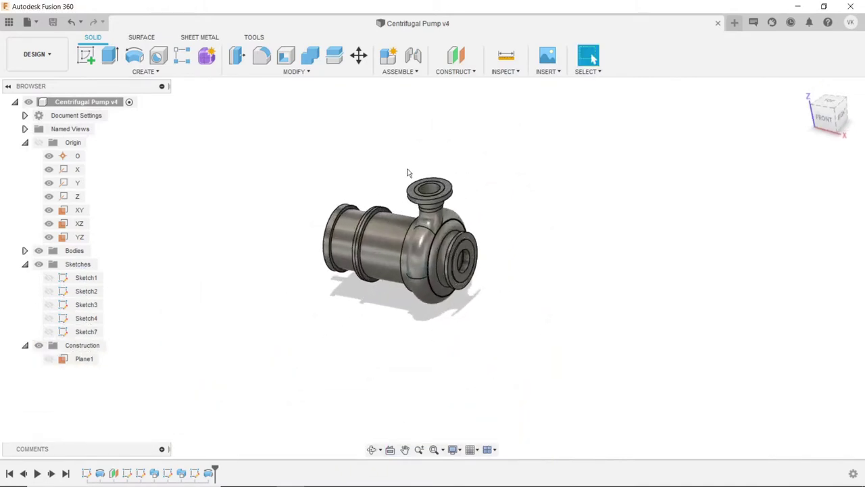
- Start a new sketch on the outlet flange's top ring face
{"action": "scroll", "coordinate": [425, 172], "scroll_direction": "up", "scroll_amount": 2}
{"action": "scroll", "coordinate": [437, 173], "scroll_direction": "up", "scroll_amount": 1}
{"action": "scroll", "coordinate": [431, 177], "scroll_direction": "up", "scroll_amount": 2}
{"action": "scroll", "coordinate": [425, 183], "scroll_direction": "up", "scroll_amount": 2}
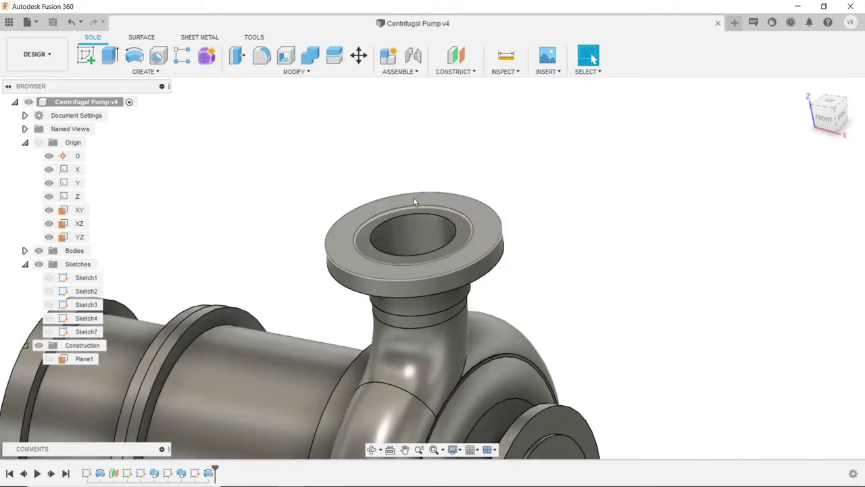
{"action": "left_click", "coordinate": [425, 208]}
{"action": "left_click", "coordinate": [86, 55]}
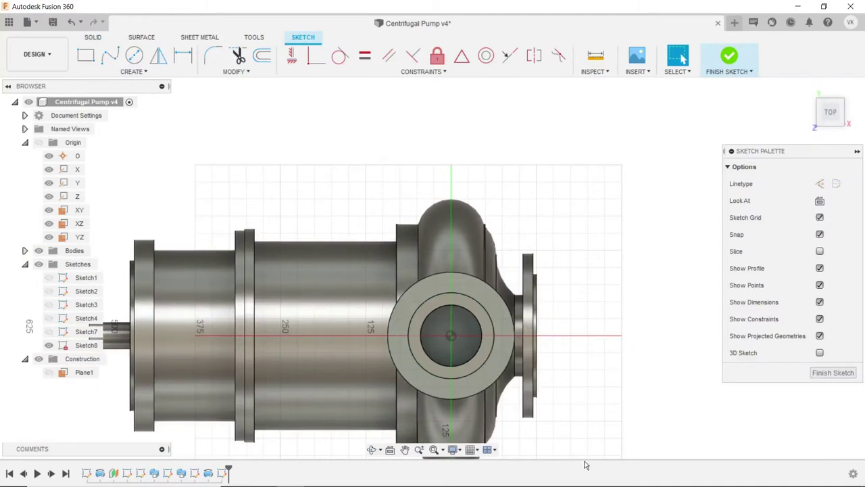
- Draw a centre-diameter circle at the flange centre, sized between the flange rings
{"action": "left_click", "coordinate": [135, 57]}
{"action": "scroll", "coordinate": [473, 349], "scroll_direction": "up", "scroll_amount": 3}
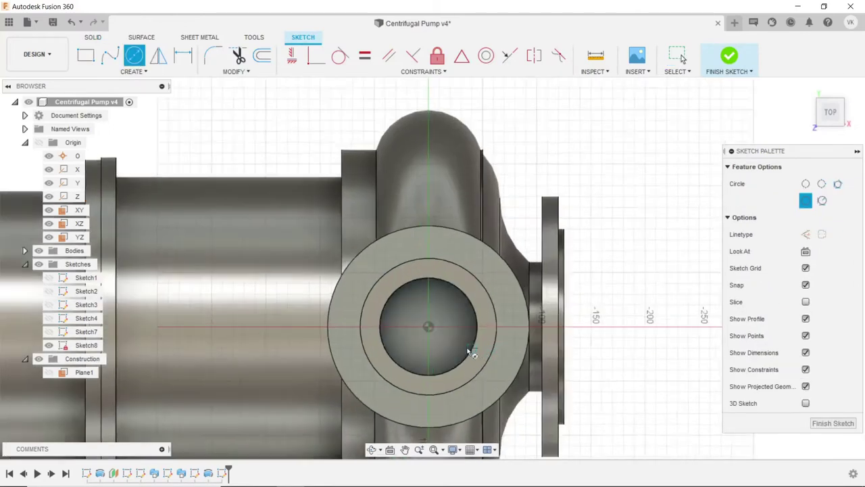
{"action": "left_click", "coordinate": [420, 321]}
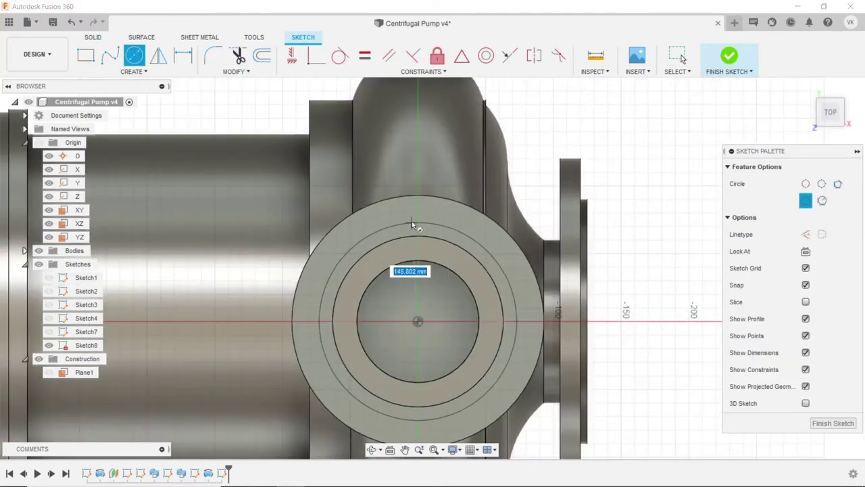
{"action": "left_click", "coordinate": [414, 218]}
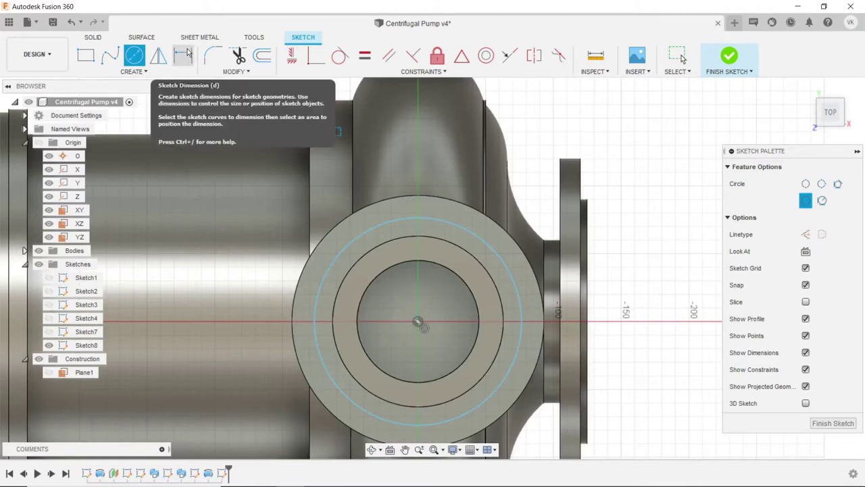
- Dimension the circle's diameter, first as 150 mm, then corrected to 152 mm
{"action": "left_click", "coordinate": [188, 54]}
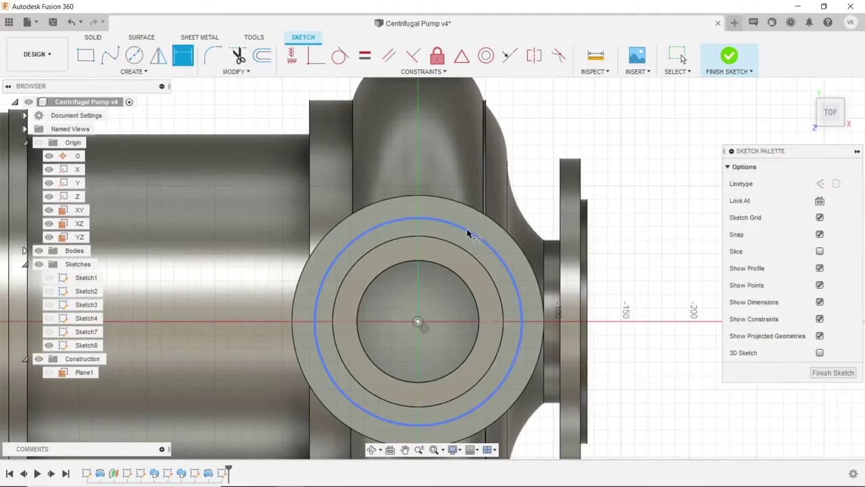
{"action": "left_click", "coordinate": [469, 232]}
{"action": "left_click", "coordinate": [548, 161]}
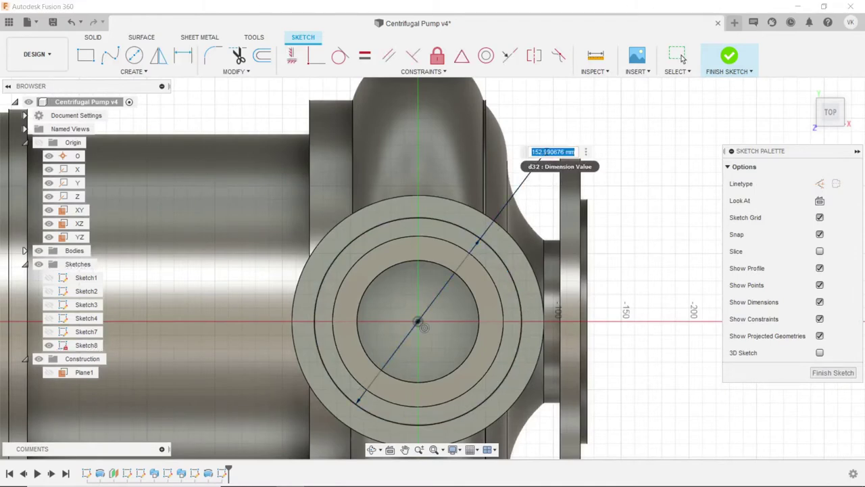
{"action": "type", "text": "150"}
{"action": "key", "text": "Return"}
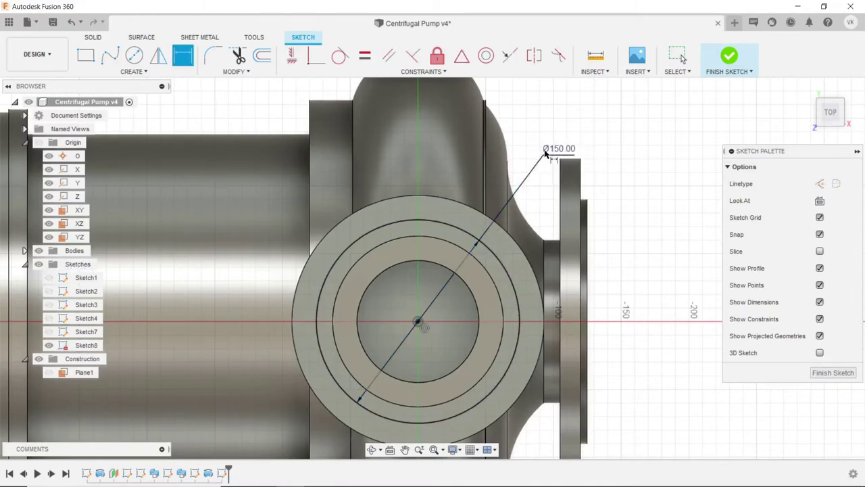
{"action": "double_click", "coordinate": [554, 150]}
{"action": "type", "text": "152"}
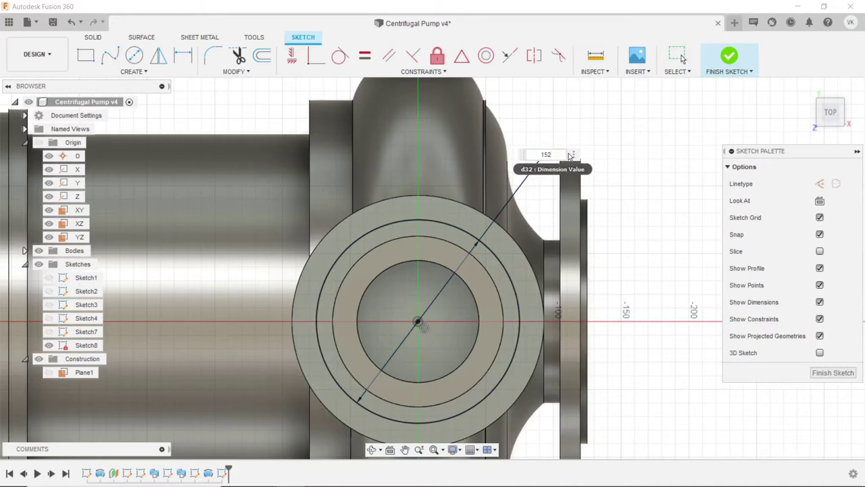
{"action": "key", "text": "Return"}
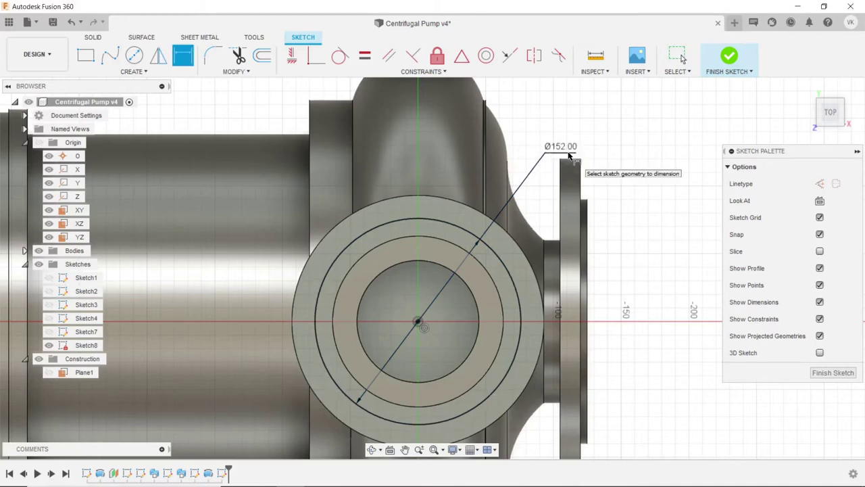
{"action": "left_click", "coordinate": [134, 55]}
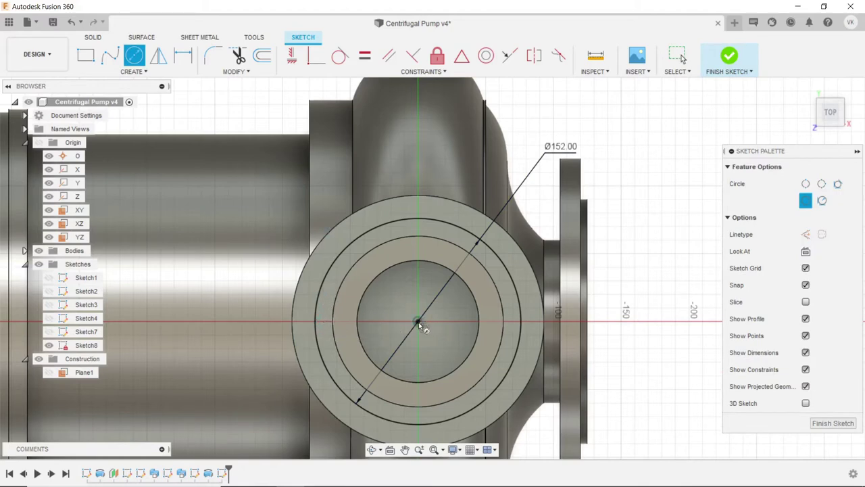
- Place the small circle on the flange ring and dimension it to Ø20
{"action": "left_click", "coordinate": [315, 312]}
{"action": "left_click", "coordinate": [193, 57]}
{"action": "left_click", "coordinate": [315, 317]}
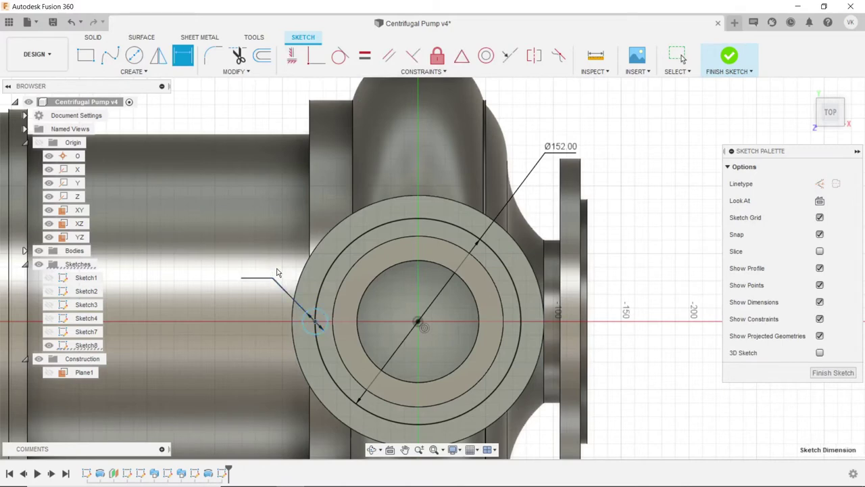
{"action": "left_click", "coordinate": [277, 272]}
{"action": "type", "text": "20"}
{"action": "key", "text": "Return"}
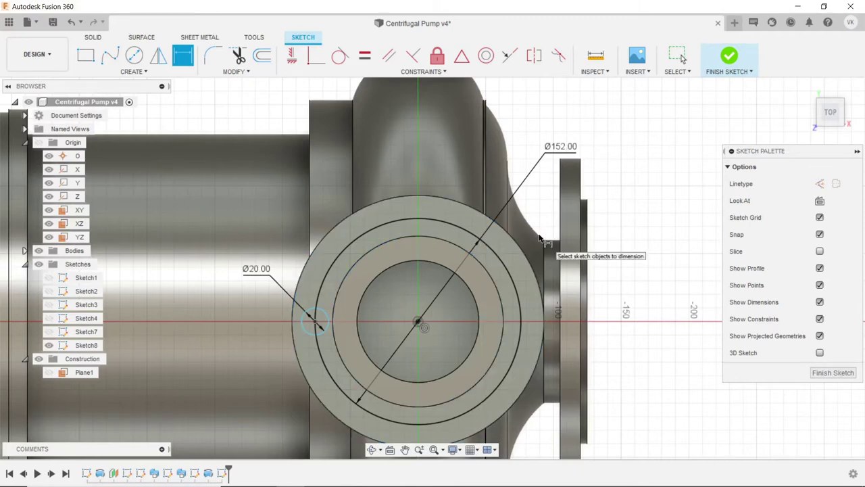
{"action": "key", "text": "Escape"}
- Make the Ø152 circle construction geometry and finish the sketch
{"action": "left_click", "coordinate": [507, 243]}
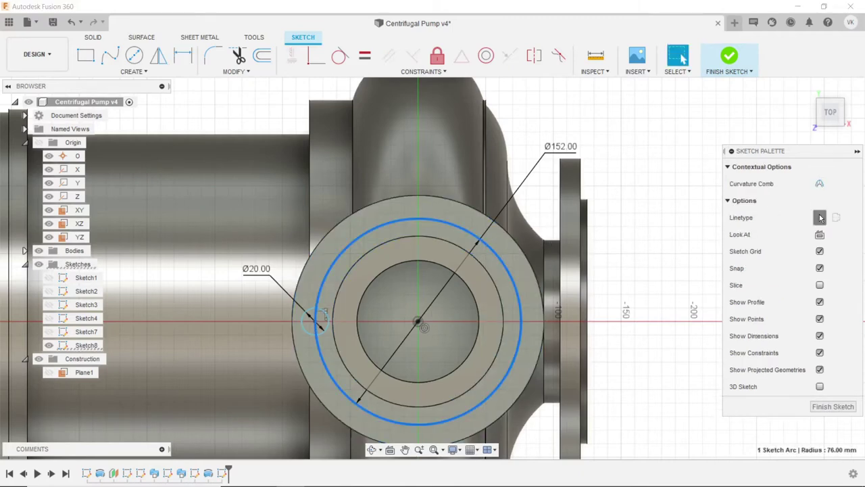
{"action": "left_click", "coordinate": [820, 217]}
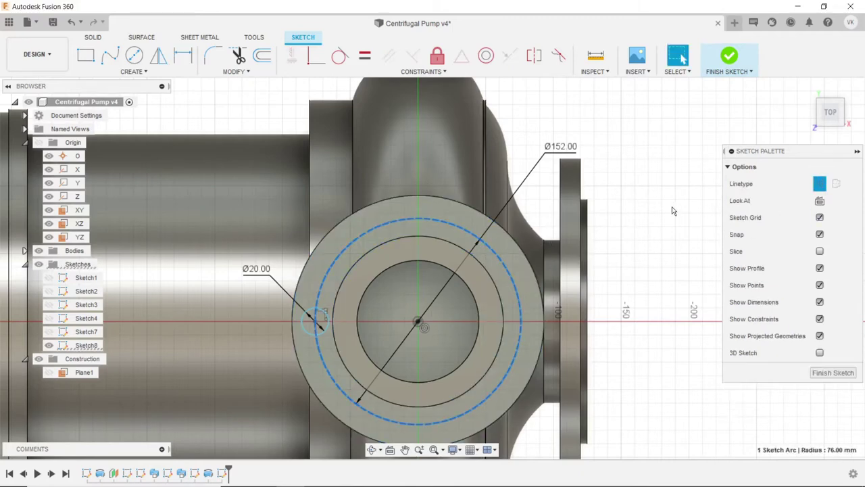
{"action": "left_click", "coordinate": [381, 451]}
{"action": "left_click", "coordinate": [389, 465]}
{"action": "left_click_drag", "start_coordinate": [365, 406], "coordinate": [683, 59]}
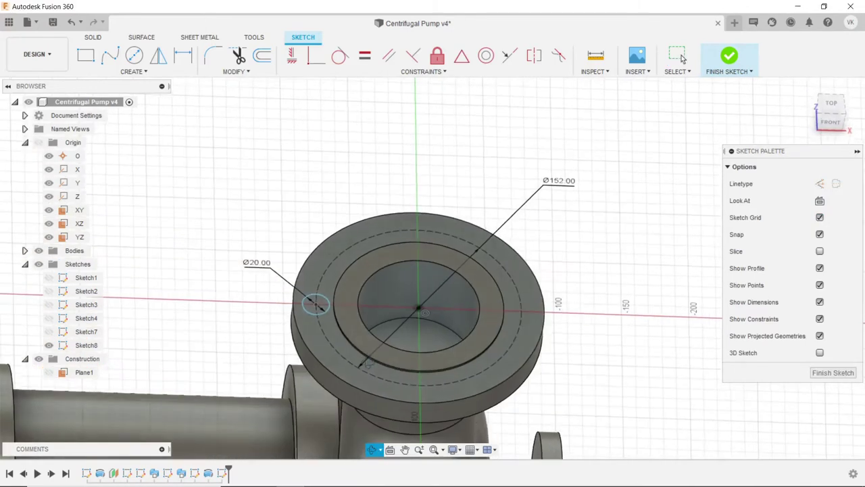
{"action": "right_click", "coordinate": [203, 227]}
{"action": "left_click", "coordinate": [228, 228]}
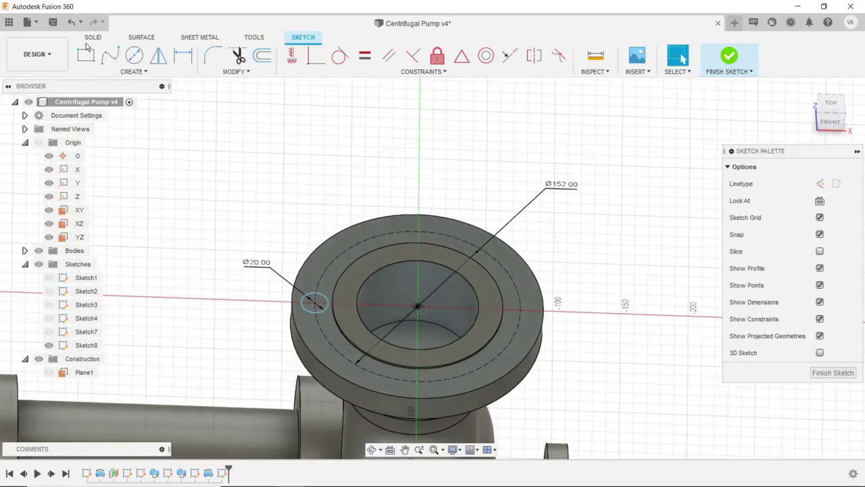
{"action": "left_click", "coordinate": [88, 42]}
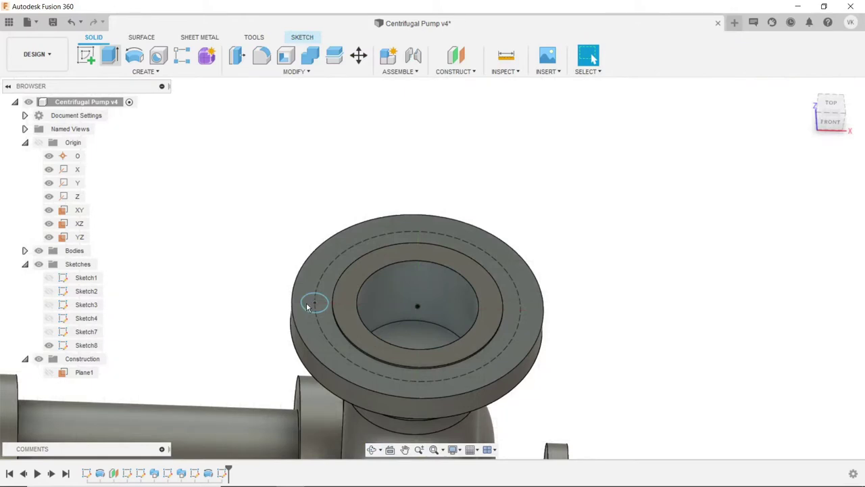
- Extrude-cut the Ø20 circle 40 mm down into the outlet flange
{"action": "key", "text": "e"}
{"action": "left_click", "coordinate": [314, 305]}
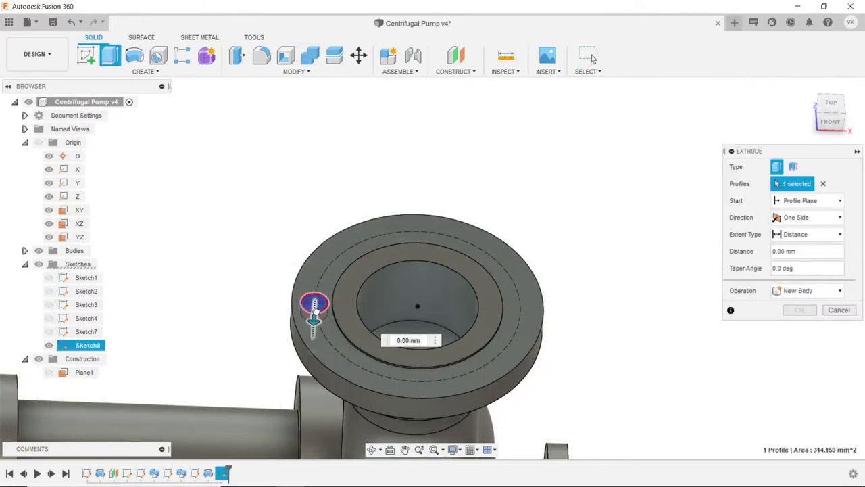
{"action": "left_click_drag", "start_coordinate": [315, 308], "coordinate": [317, 338]}
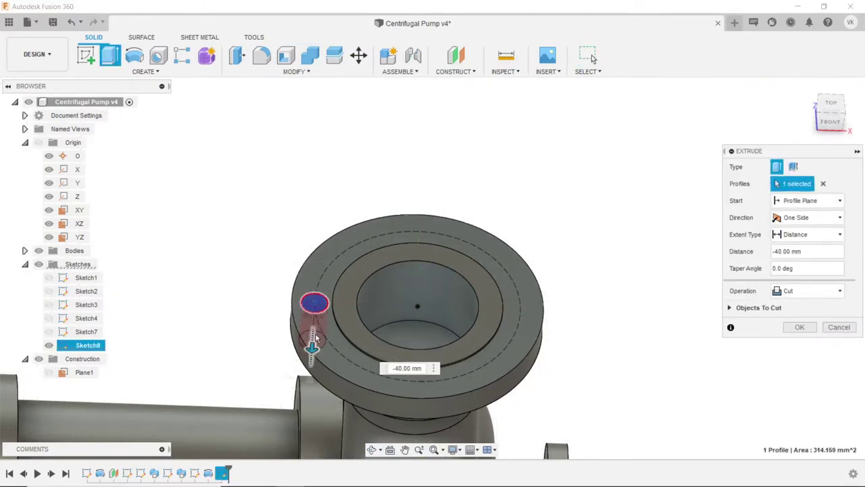
{"action": "left_click", "coordinate": [799, 327]}
{"action": "scroll", "coordinate": [486, 223], "scroll_direction": "down", "scroll_amount": 3}
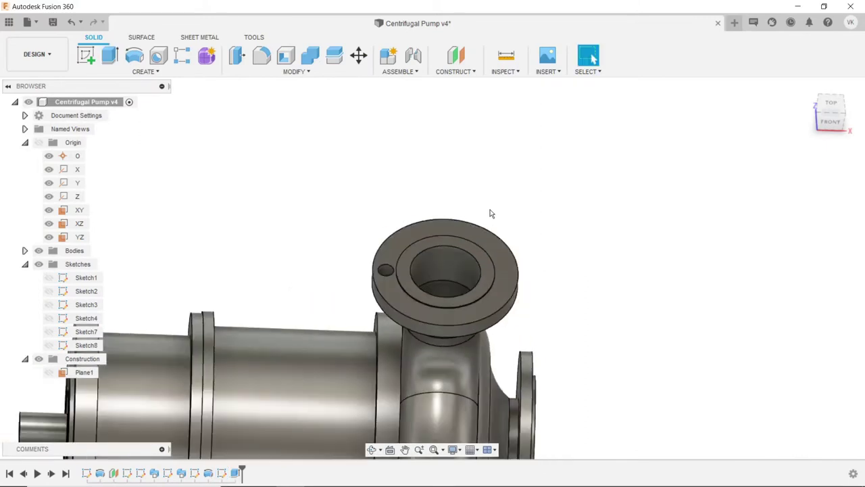
{"action": "scroll", "coordinate": [487, 291], "scroll_direction": "down", "scroll_amount": 3}
{"action": "scroll", "coordinate": [484, 364], "scroll_direction": "up", "scroll_amount": 2}
{"action": "scroll", "coordinate": [473, 405], "scroll_direction": "down", "scroll_amount": 2}
{"action": "scroll", "coordinate": [468, 424], "scroll_direction": "up", "scroll_amount": 1}
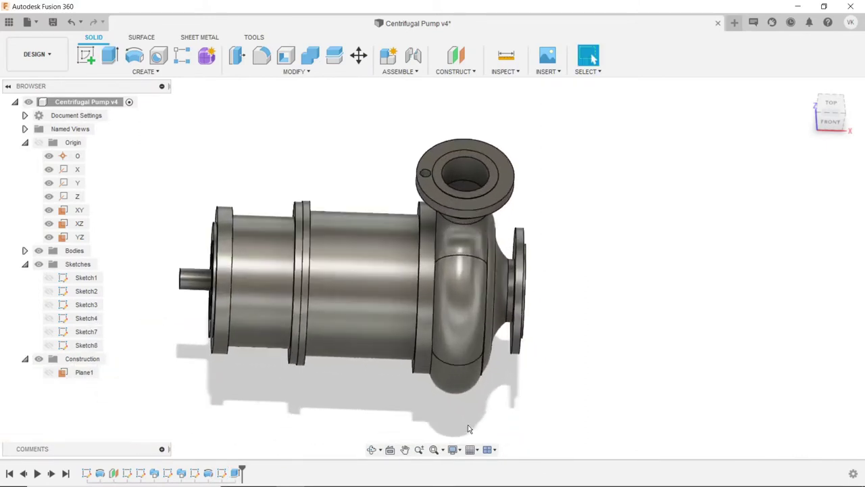
{"action": "scroll", "coordinate": [468, 427], "scroll_direction": "down", "scroll_amount": 1}
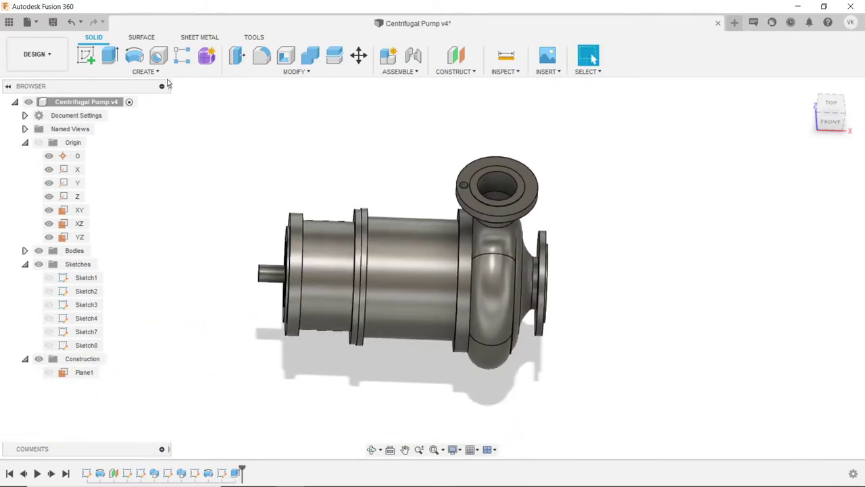
{"action": "left_click", "coordinate": [145, 71]}
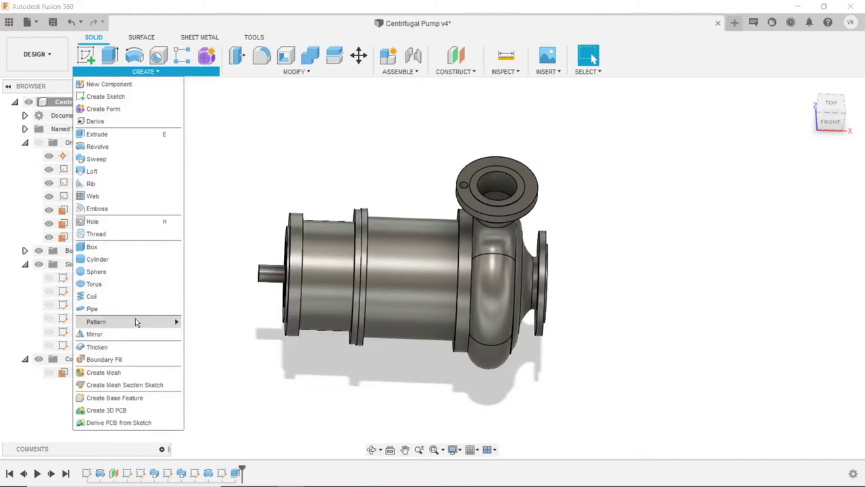
- Circular-pattern the hole cut 4 times around the flange's centre axis
{"action": "mouse_move", "coordinate": [96, 322]}
{"action": "left_click", "coordinate": [208, 333]}
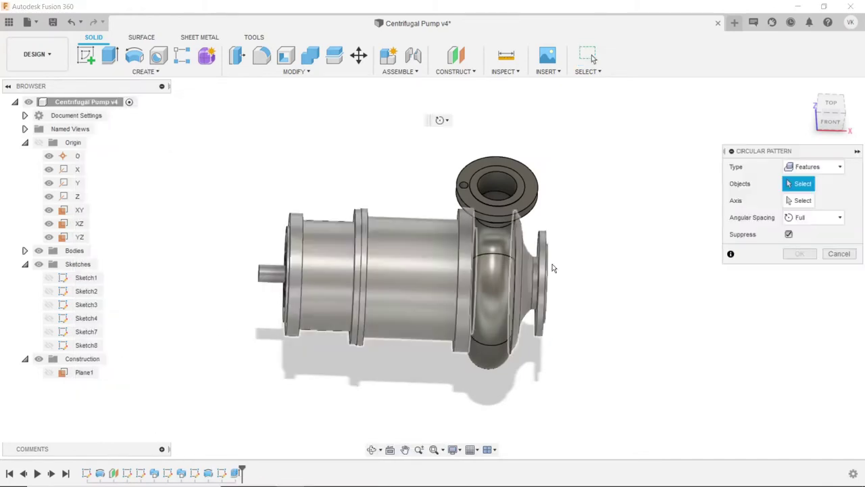
{"action": "left_click", "coordinate": [236, 473]}
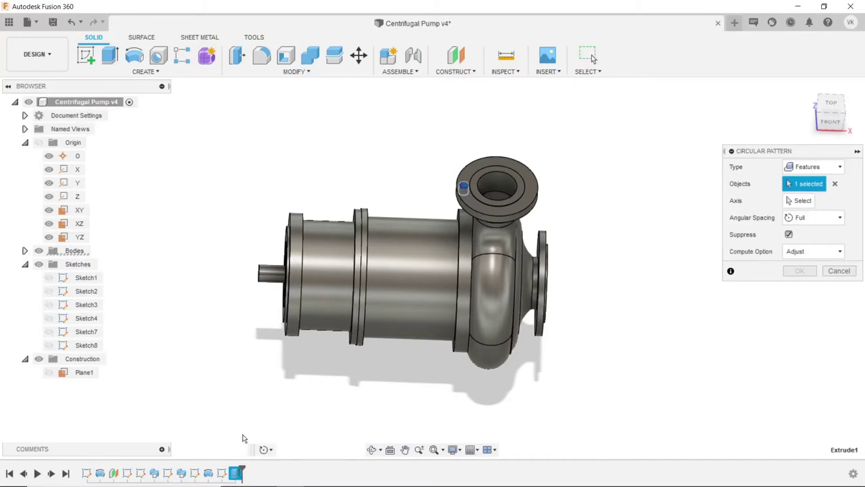
{"action": "left_click", "coordinate": [524, 216]}
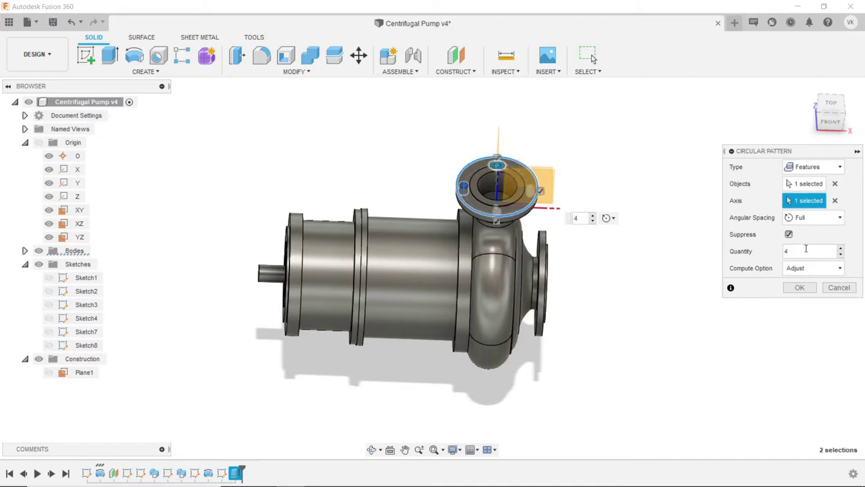
{"action": "left_click", "coordinate": [799, 287]}
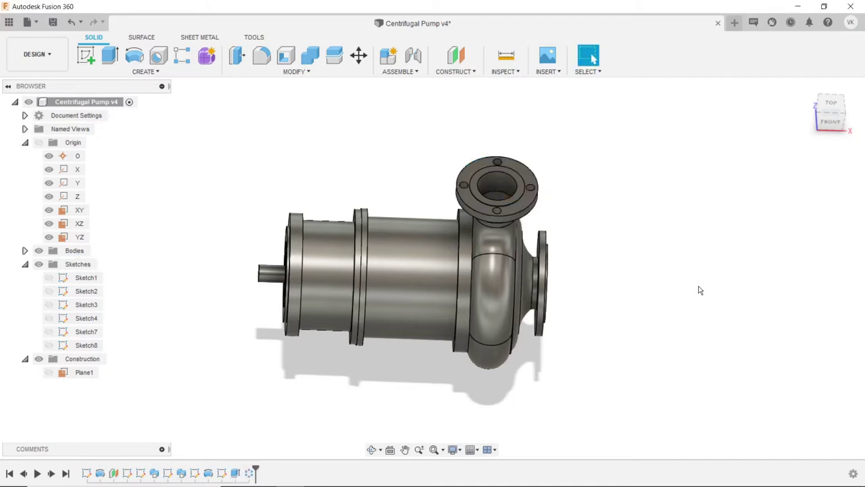
{"action": "left_click", "coordinate": [373, 450]}
{"action": "left_click_drag", "start_coordinate": [431, 346], "coordinate": [376, 352]}
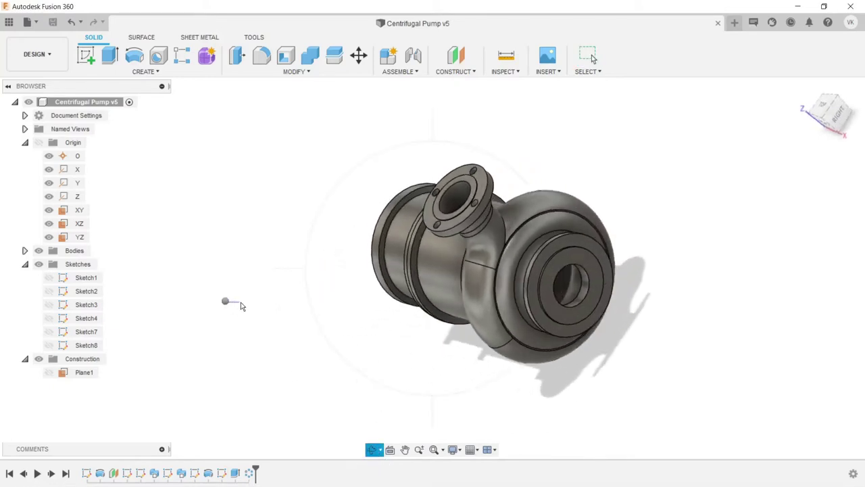
- Start a new sketch on the pump's front face
{"action": "right_click", "coordinate": [241, 305]}
{"action": "left_click", "coordinate": [273, 300]}
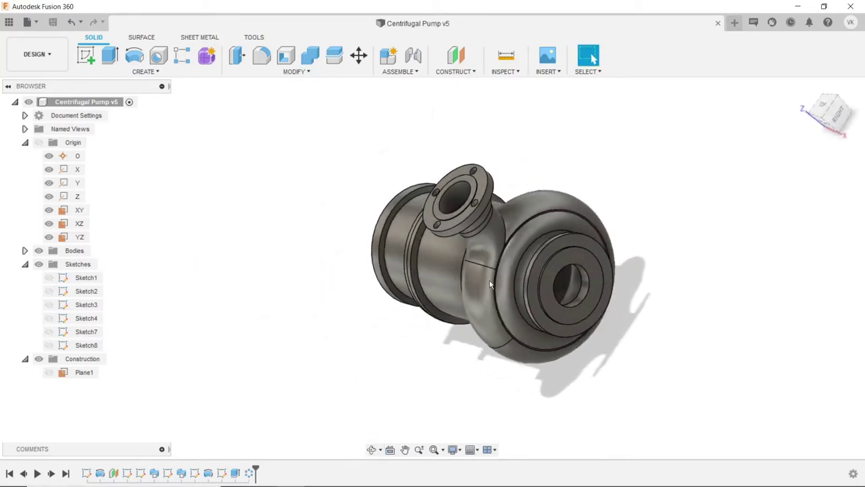
{"action": "left_click", "coordinate": [548, 255]}
{"action": "left_click", "coordinate": [85, 56]}
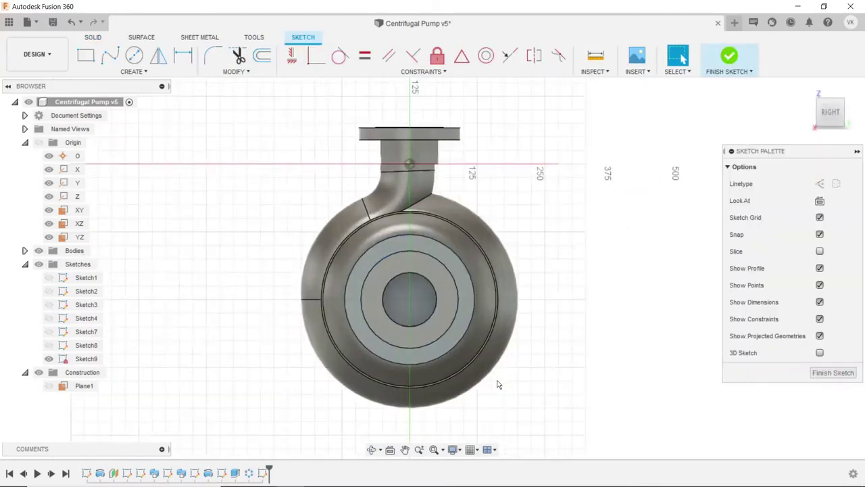
- Draw a circle centred on the hub and dimension it to Ø205
{"action": "scroll", "coordinate": [498, 383], "scroll_direction": "up", "scroll_amount": 2}
{"action": "left_click", "coordinate": [134, 58]}
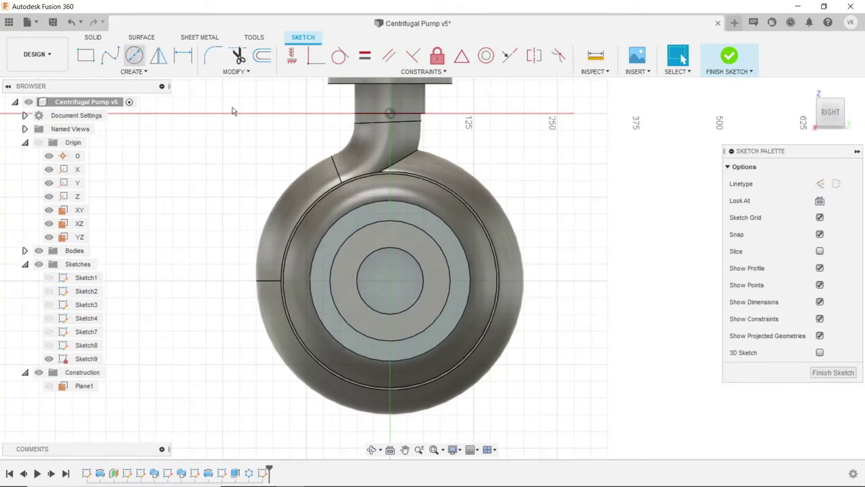
{"action": "left_click", "coordinate": [389, 279]}
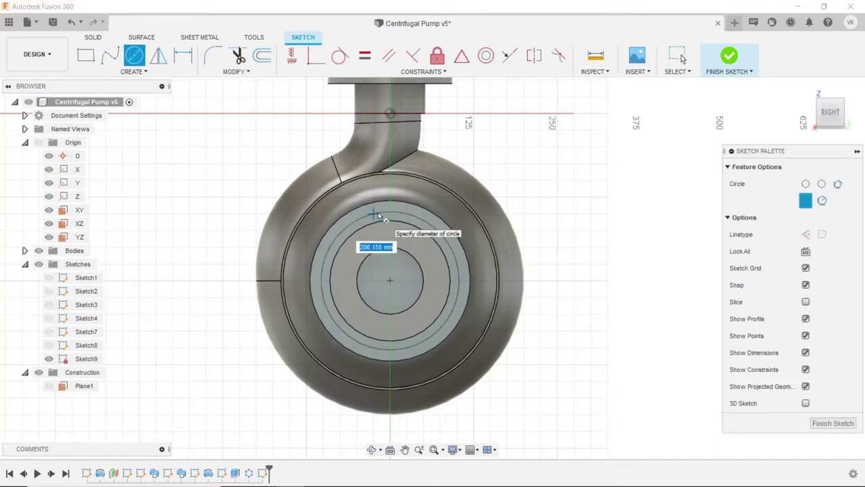
{"action": "left_click", "coordinate": [377, 211]}
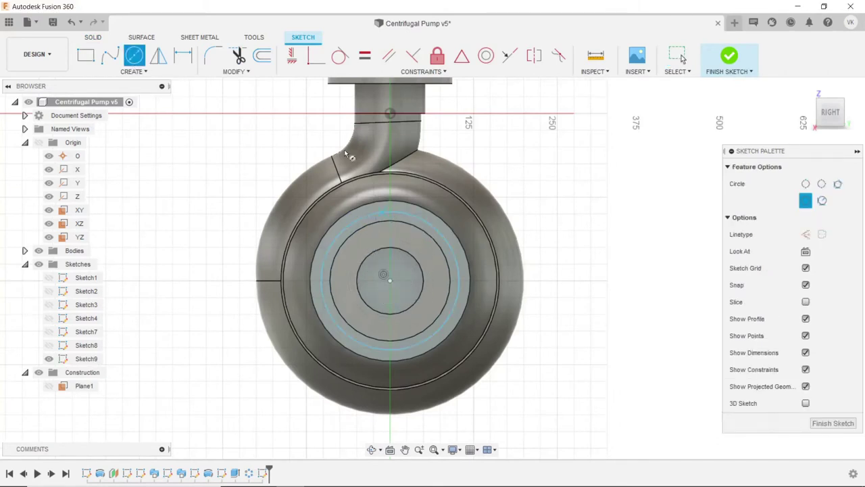
{"action": "left_click", "coordinate": [183, 57]}
{"action": "left_click", "coordinate": [332, 247]}
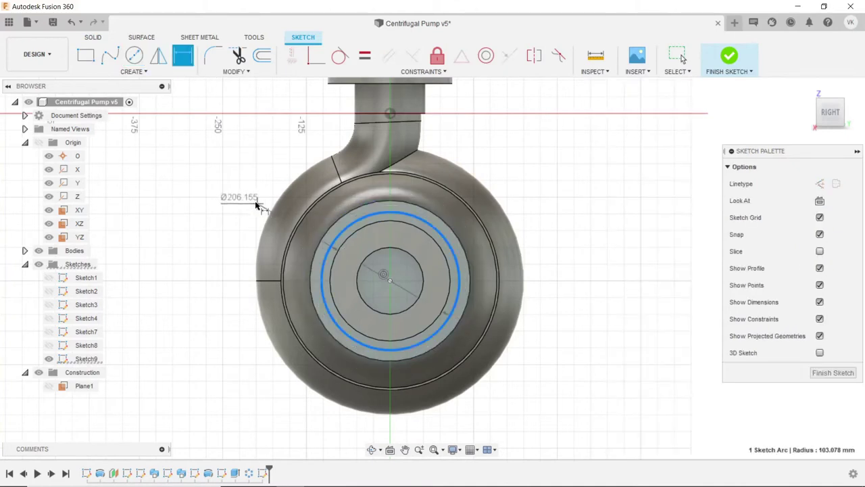
{"action": "left_click", "coordinate": [256, 205]}
{"action": "type", "text": "20"}
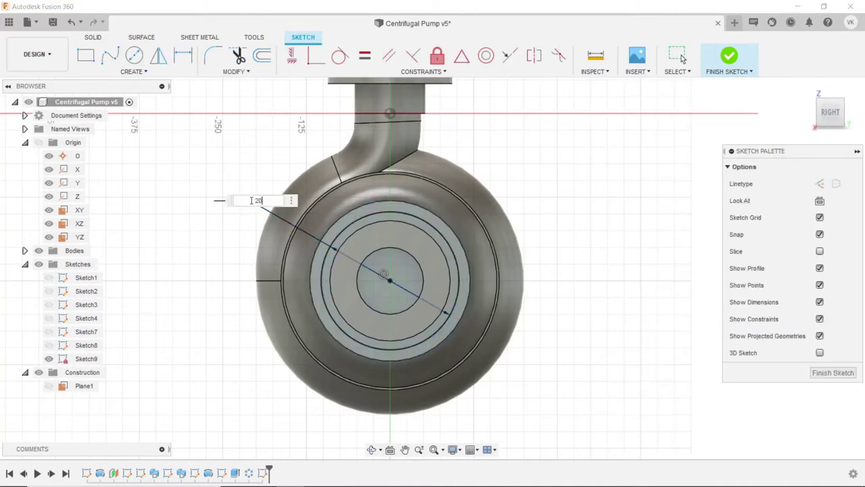
{"action": "type", "text": "5"}
{"action": "key", "text": "Return"}
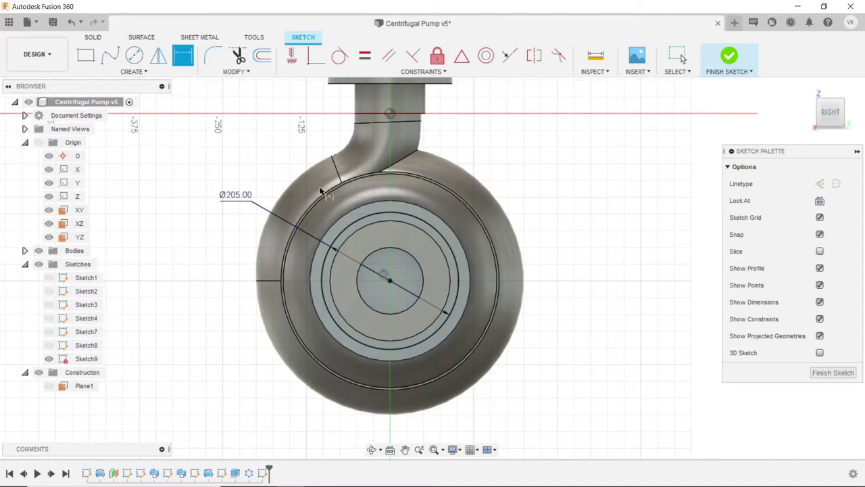
{"action": "key", "text": "Escape"}
- Make the Ø205 circle construction geometry and place a small circle at its top point
{"action": "left_click", "coordinate": [365, 215]}
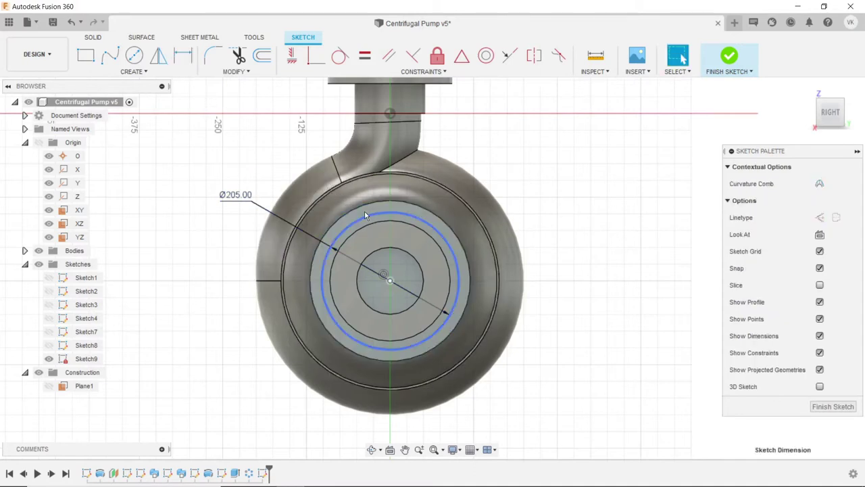
{"action": "left_click", "coordinate": [820, 217]}
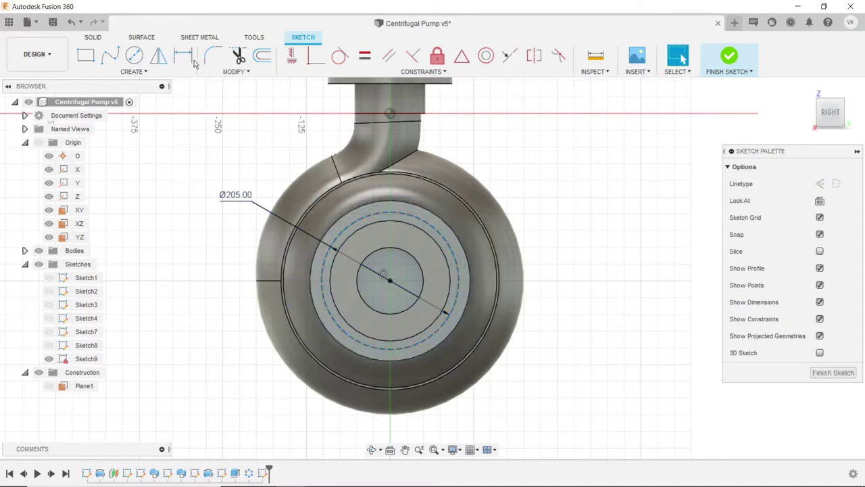
{"action": "left_click", "coordinate": [134, 55]}
{"action": "scroll", "coordinate": [390, 284], "scroll_direction": "up", "scroll_amount": 2}
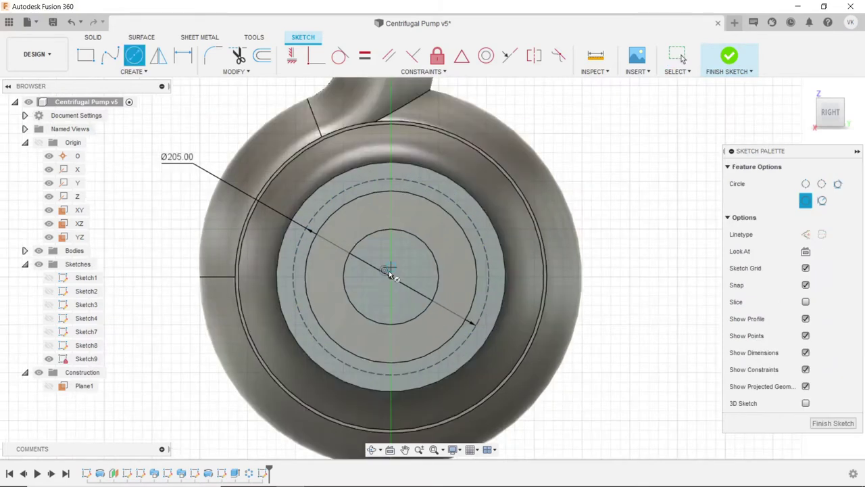
{"action": "left_click", "coordinate": [390, 178]}
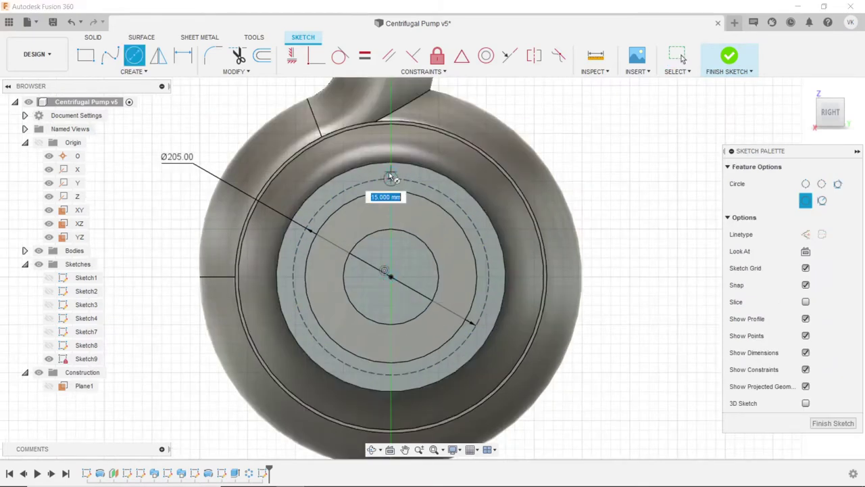
{"action": "key", "text": "Escape"}
- Dimension the small circle, changing its diameter from 15 to 17 mm
{"action": "key", "text": "d"}
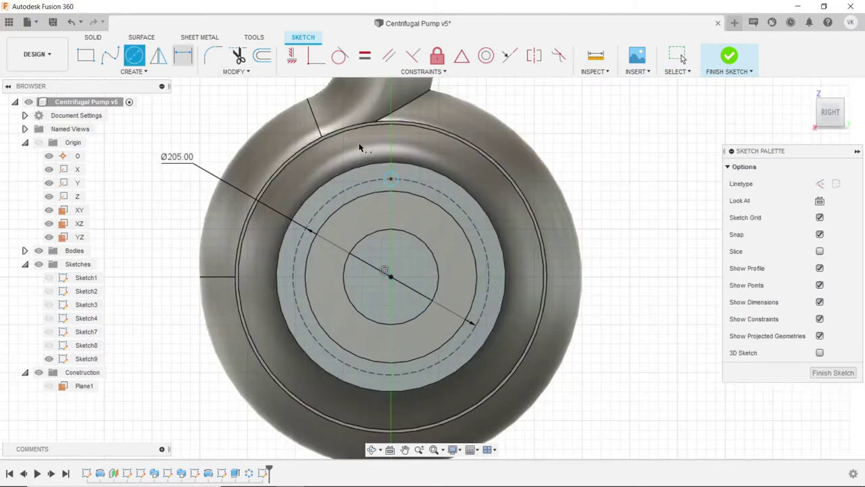
{"action": "left_click", "coordinate": [390, 177]}
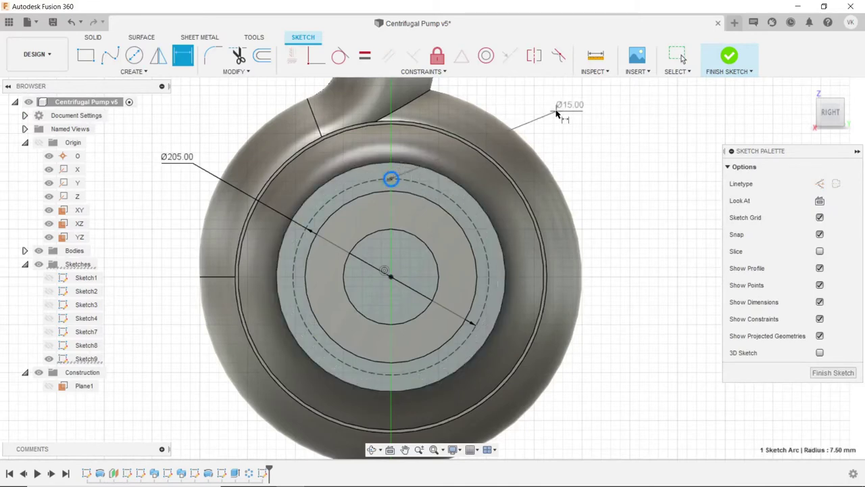
{"action": "left_click", "coordinate": [528, 139]}
{"action": "key", "text": "Return"}
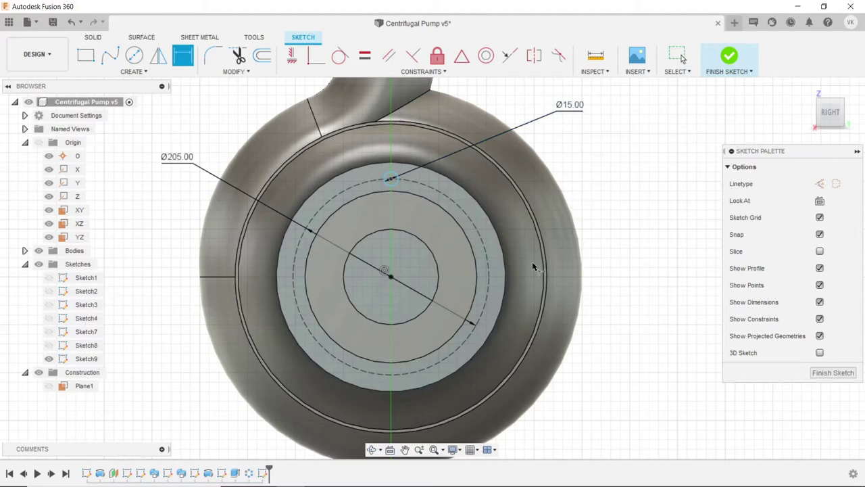
{"action": "double_click", "coordinate": [569, 107]}
{"action": "type", "text": "17"}
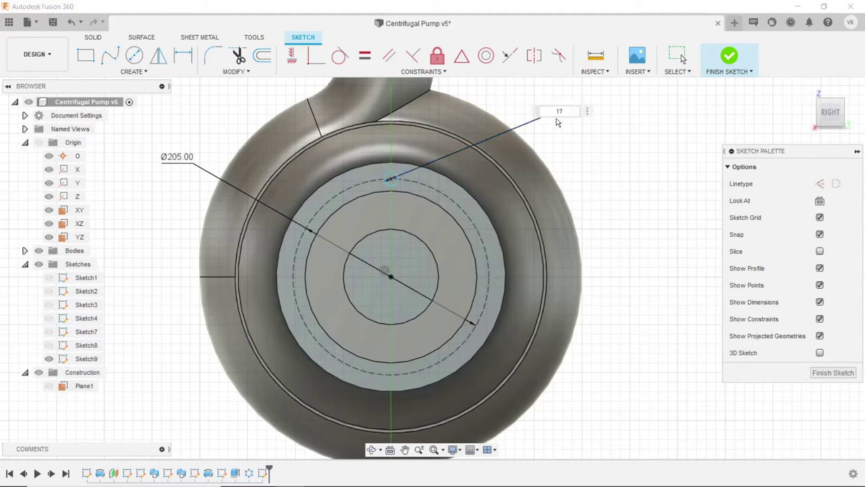
{"action": "key", "text": "Return"}
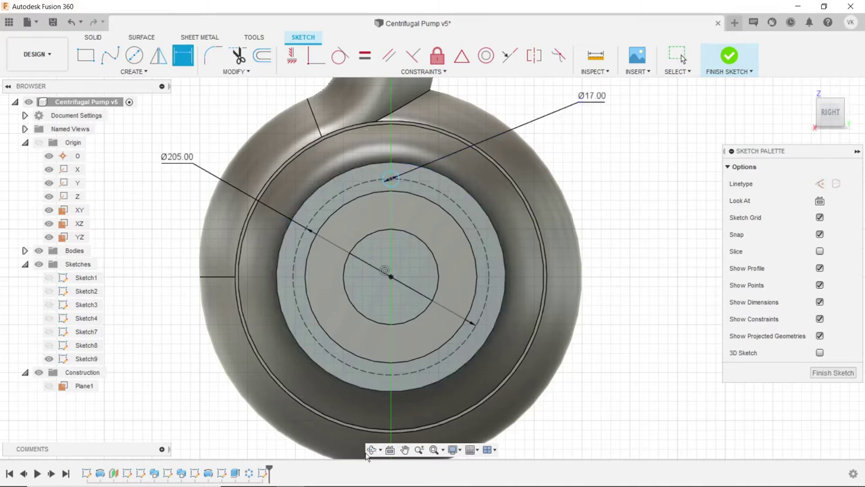
{"action": "left_click", "coordinate": [371, 450]}
{"action": "left_click_drag", "start_coordinate": [378, 284], "coordinate": [221, 208]}
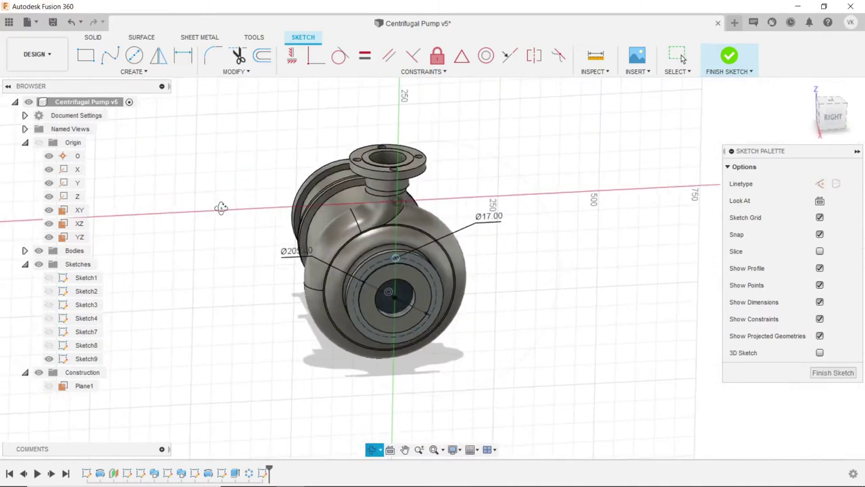
{"action": "right_click", "coordinate": [221, 208]}
{"action": "left_click", "coordinate": [233, 174]}
- Extrude-cut the Ø17 circle 30 mm into the pump's front flange
{"action": "left_click", "coordinate": [93, 37]}
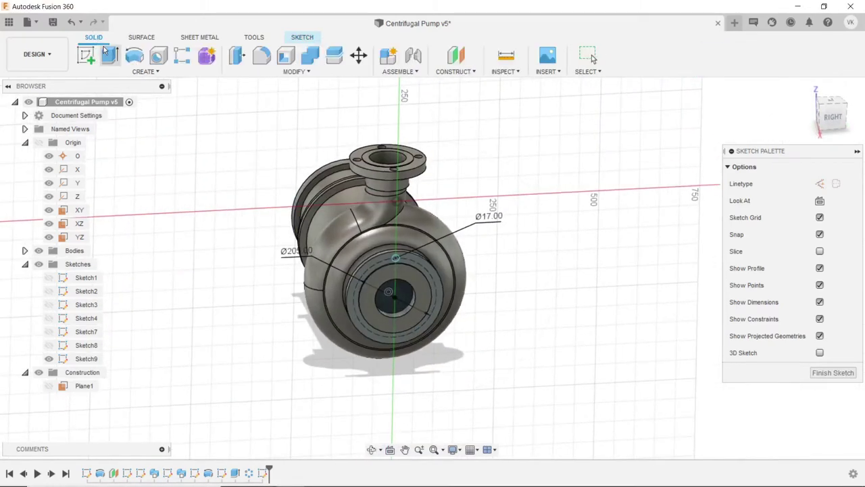
{"action": "left_click", "coordinate": [110, 56]}
{"action": "scroll", "coordinate": [401, 231], "scroll_direction": "up", "scroll_amount": 3}
{"action": "scroll", "coordinate": [397, 250], "scroll_direction": "up", "scroll_amount": 5}
{"action": "scroll", "coordinate": [397, 251], "scroll_direction": "up", "scroll_amount": 3}
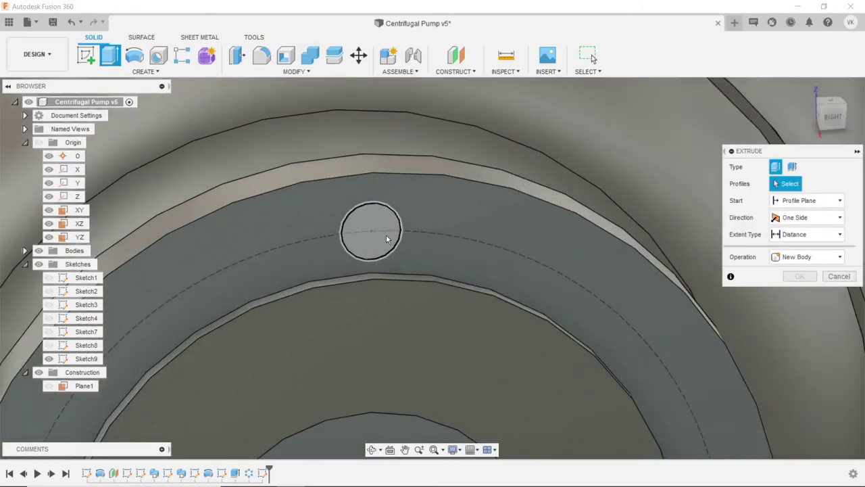
{"action": "left_click", "coordinate": [385, 234]}
{"action": "scroll", "coordinate": [394, 257], "scroll_direction": "down", "scroll_amount": 2}
{"action": "scroll", "coordinate": [388, 284], "scroll_direction": "down", "scroll_amount": 2}
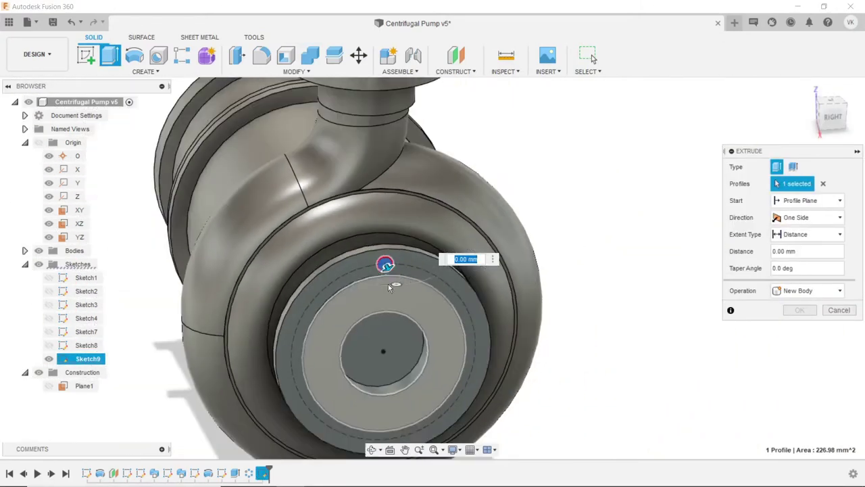
{"action": "left_click", "coordinate": [371, 450]}
{"action": "mouse_move", "coordinate": [384, 385]}
{"action": "left_mouse_down"}
{"action": "mouse_move", "coordinate": [413, 384]}
{"action": "mouse_move", "coordinate": [482, 287]}
{"action": "mouse_move", "coordinate": [401, 266]}
{"action": "left_mouse_up"}
{"action": "right_click", "coordinate": [481, 245]}
{"action": "left_click", "coordinate": [508, 251]}
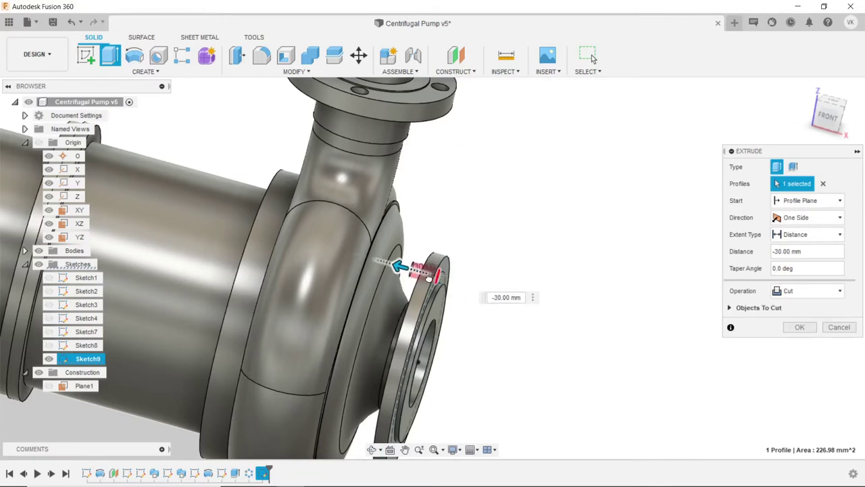
{"action": "left_click", "coordinate": [806, 327]}
- Orbit the view to face the pump's front flange
{"action": "scroll", "coordinate": [519, 233], "scroll_direction": "down", "scroll_amount": 4}
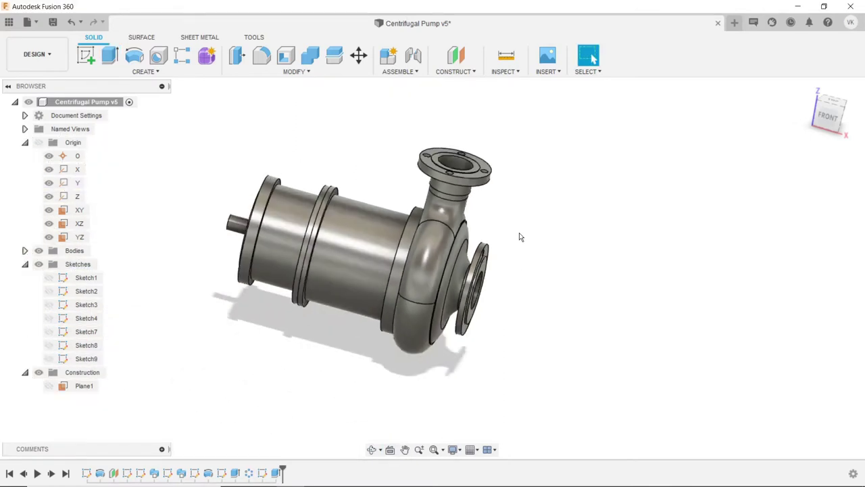
{"action": "scroll", "coordinate": [519, 233], "scroll_direction": "down", "scroll_amount": 2}
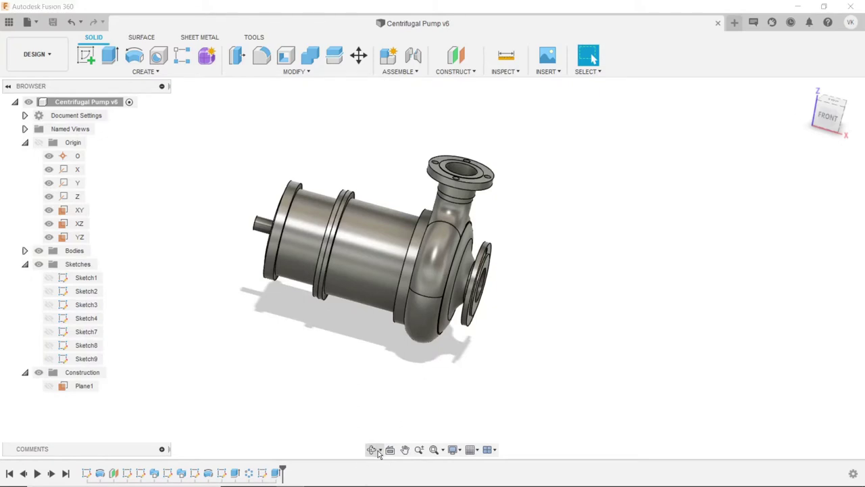
{"action": "left_click", "coordinate": [380, 450]}
{"action": "left_click", "coordinate": [380, 462]}
{"action": "left_click_drag", "start_coordinate": [429, 347], "coordinate": [382, 338]}
- Set up a circular pattern of the Ø17 hole cut around the flange's circular edge
{"action": "left_click", "coordinate": [236, 263]}
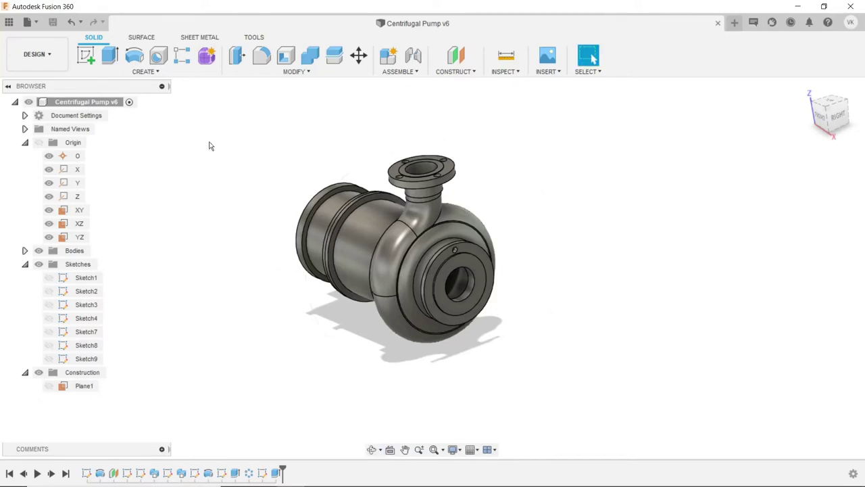
{"action": "left_click", "coordinate": [145, 71]}
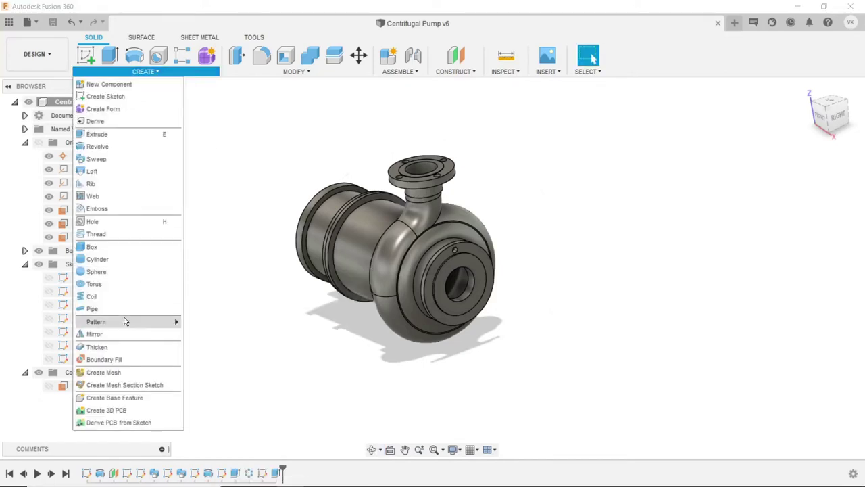
{"action": "left_click", "coordinate": [206, 331]}
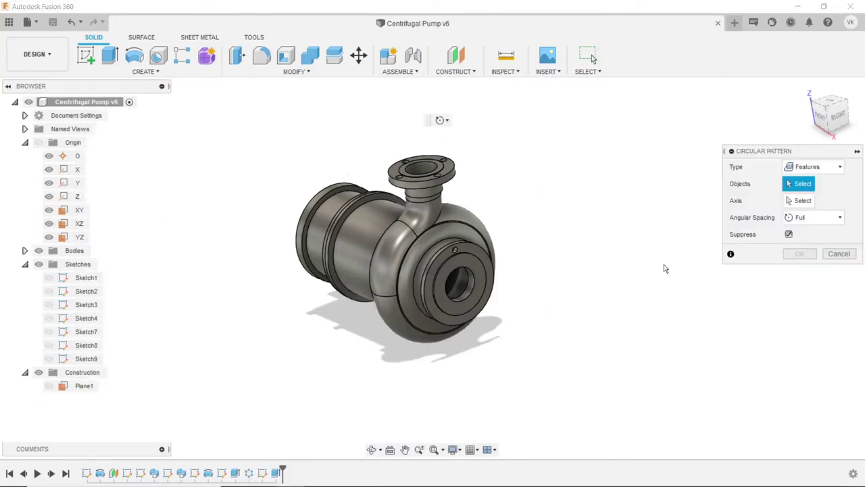
{"action": "left_click", "coordinate": [279, 473]}
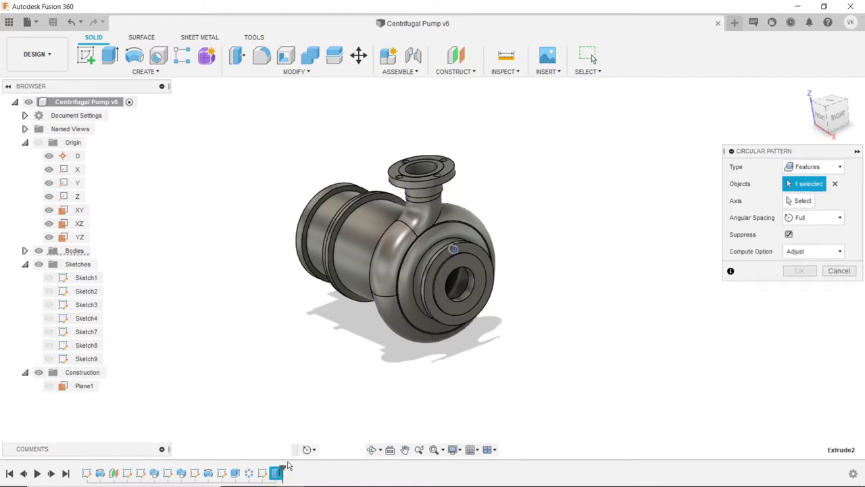
{"action": "left_click", "coordinate": [801, 200]}
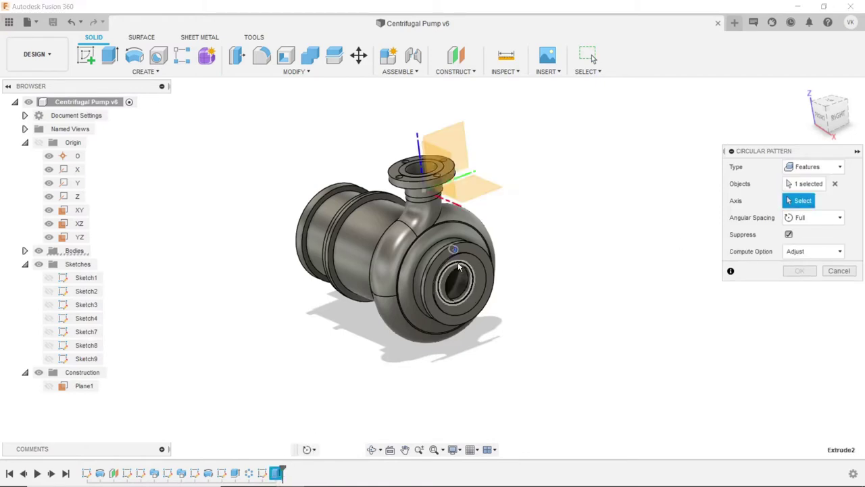
{"action": "left_click", "coordinate": [465, 257]}
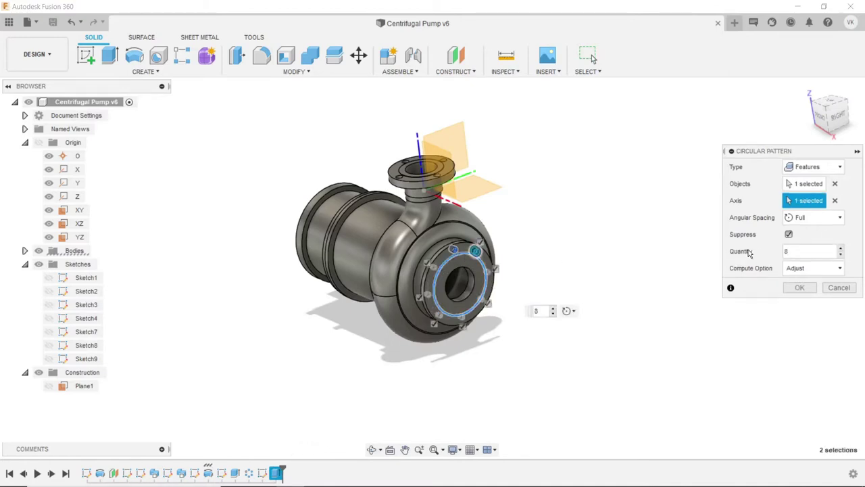
- Confirm the eight-hole circular pattern on the front flange
{"action": "left_click", "coordinate": [788, 288]}
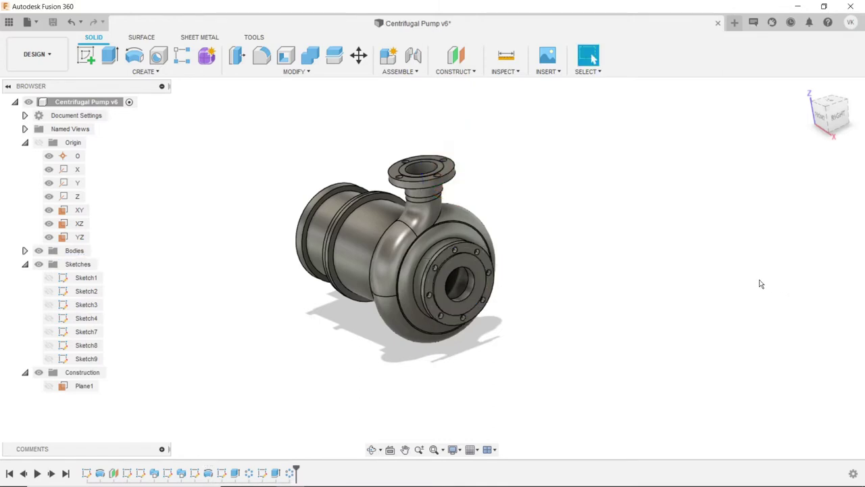
{"action": "scroll", "coordinate": [398, 365], "scroll_direction": "up", "scroll_amount": 3}
{"action": "scroll", "coordinate": [413, 332], "scroll_direction": "up", "scroll_amount": 2}
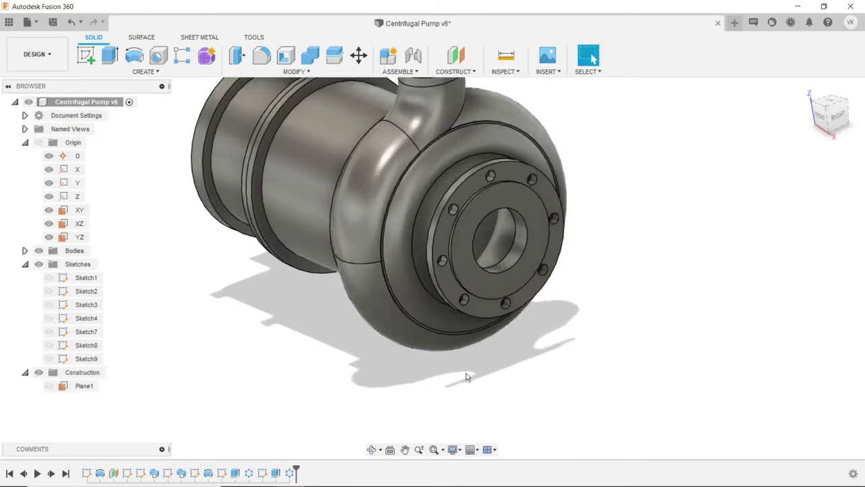
{"action": "scroll", "coordinate": [606, 289], "scroll_direction": "down", "scroll_amount": 3}
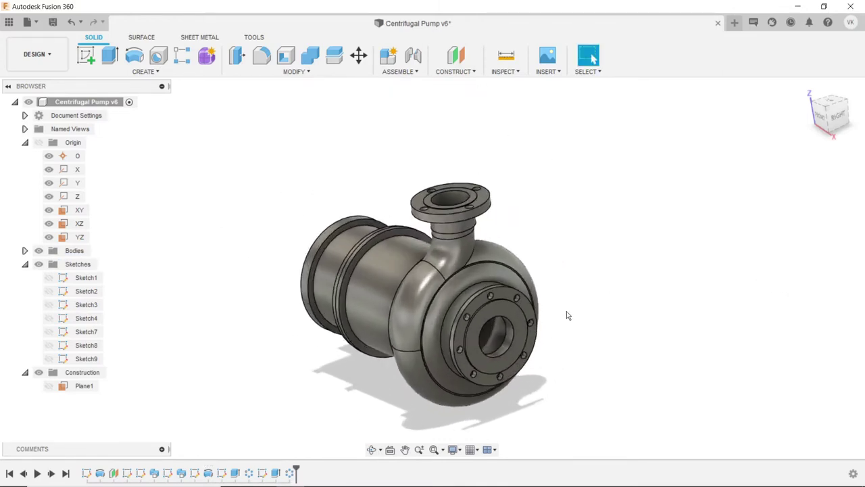
- Create Plane2 offset 60 mm from the rear ring face and select it
{"action": "left_click", "coordinate": [461, 73]}
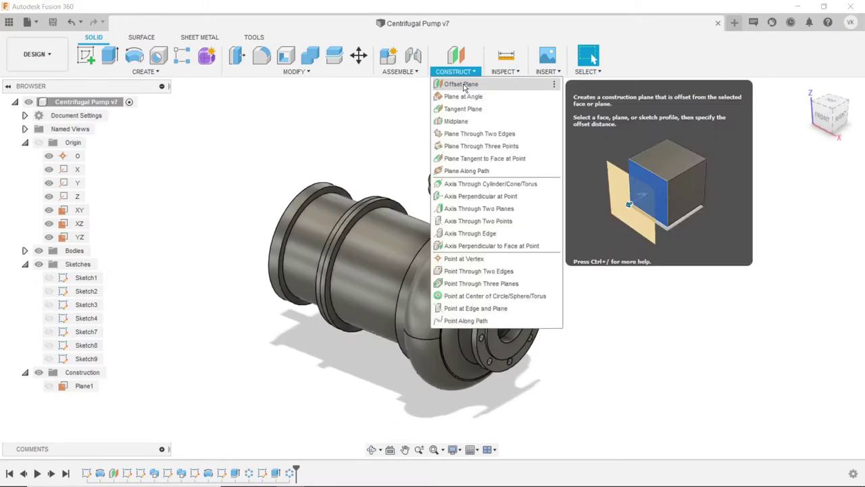
{"action": "left_click", "coordinate": [463, 86]}
{"action": "scroll", "coordinate": [319, 182], "scroll_direction": "up", "scroll_amount": 2}
{"action": "scroll", "coordinate": [319, 183], "scroll_direction": "up", "scroll_amount": 2}
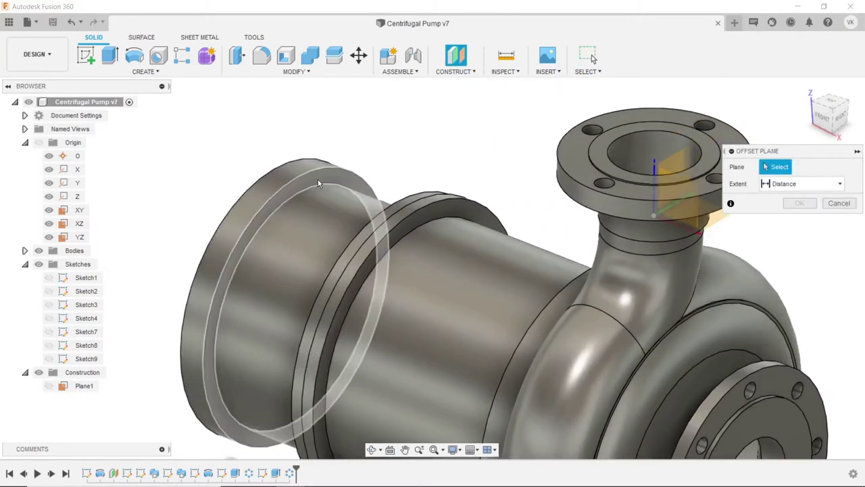
{"action": "scroll", "coordinate": [319, 182], "scroll_direction": "up", "scroll_amount": 1}
{"action": "left_click", "coordinate": [319, 182]}
{"action": "type", "text": "60"}
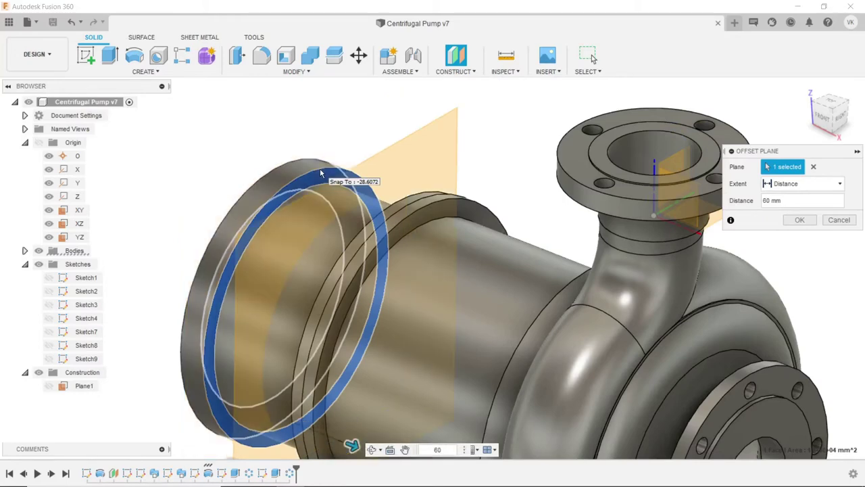
{"action": "type", "text": "0"}
{"action": "scroll", "coordinate": [291, 172], "scroll_direction": "down", "scroll_amount": 1}
{"action": "scroll", "coordinate": [291, 172], "scroll_direction": "down", "scroll_amount": 2}
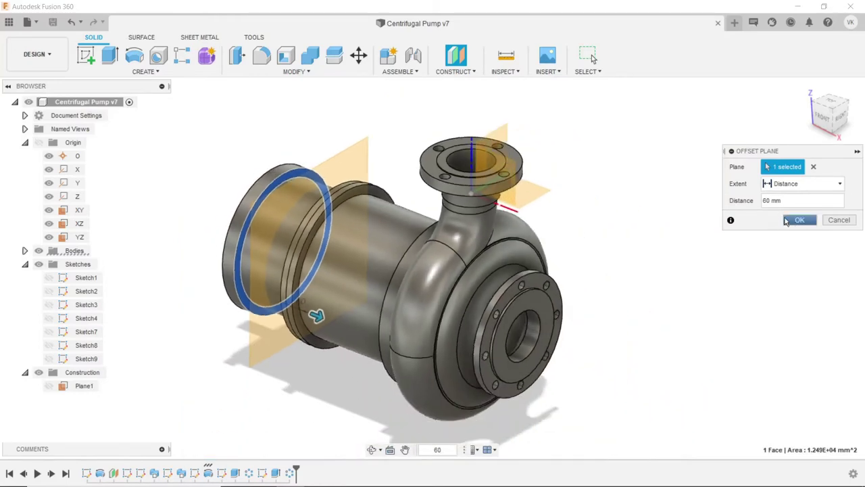
{"action": "left_click", "coordinate": [795, 221]}
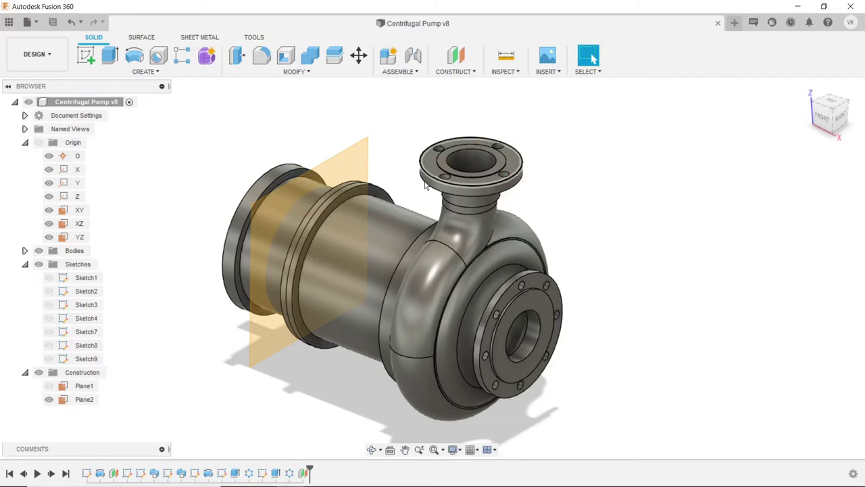
{"action": "left_click", "coordinate": [357, 170]}
- Sketch on Plane2 a Ø200 circle at the origin through the bolt holes
{"action": "left_click", "coordinate": [88, 55]}
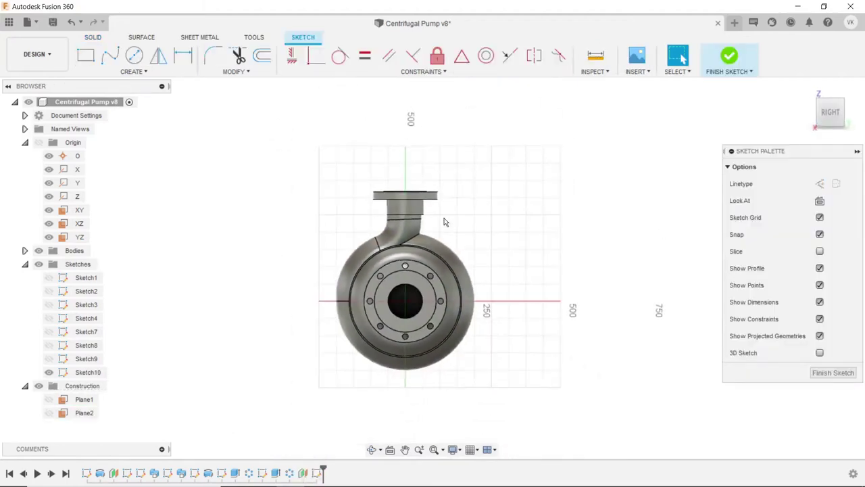
{"action": "scroll", "coordinate": [439, 348], "scroll_direction": "up", "scroll_amount": 3}
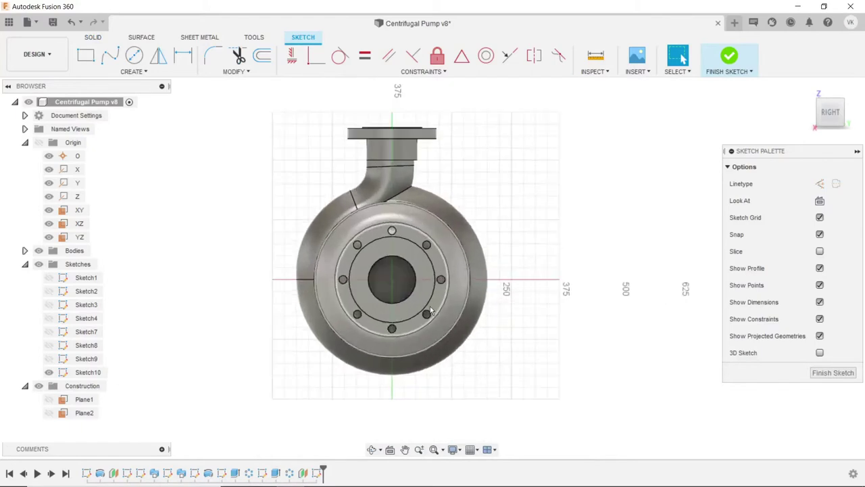
{"action": "left_click", "coordinate": [133, 55]}
{"action": "scroll", "coordinate": [389, 282], "scroll_direction": "up", "scroll_amount": 2}
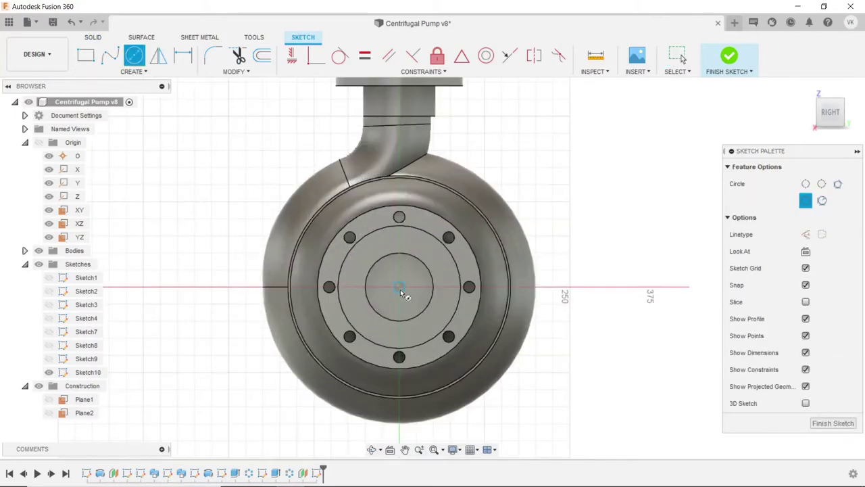
{"action": "left_click", "coordinate": [399, 287]}
{"action": "left_click", "coordinate": [375, 226]}
{"action": "left_click", "coordinate": [183, 55]}
{"action": "left_click", "coordinate": [376, 229]}
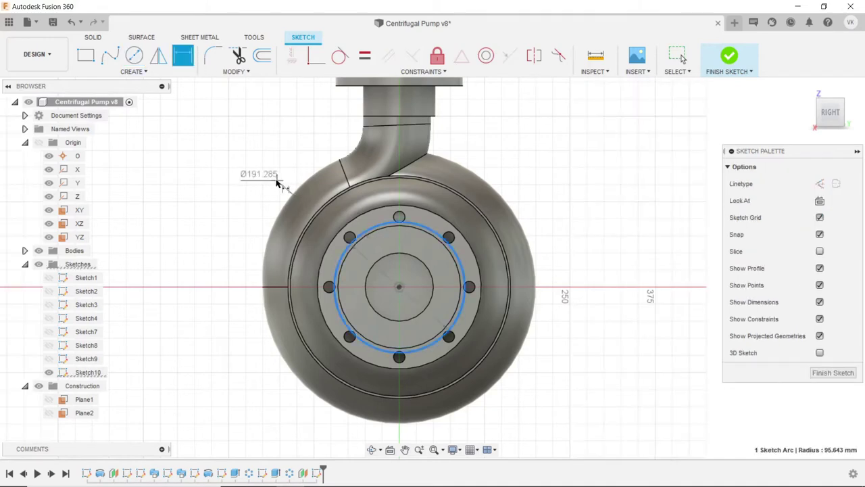
{"action": "left_click", "coordinate": [282, 183]}
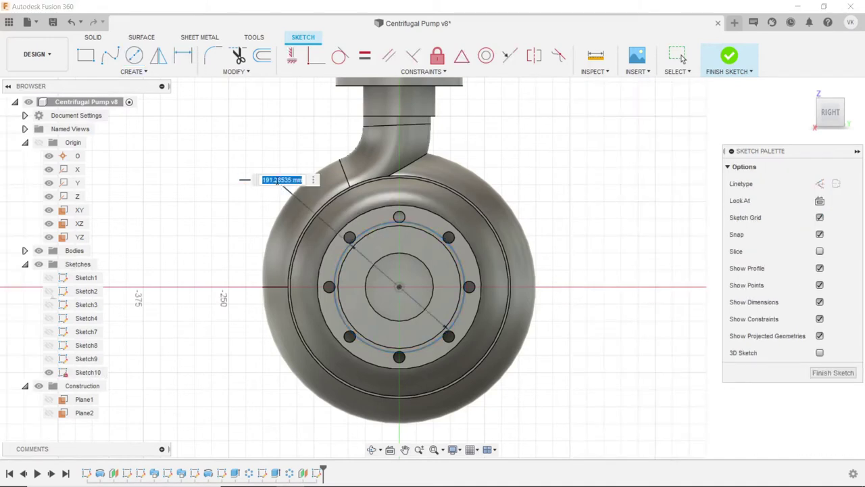
{"action": "key", "text": "Return"}
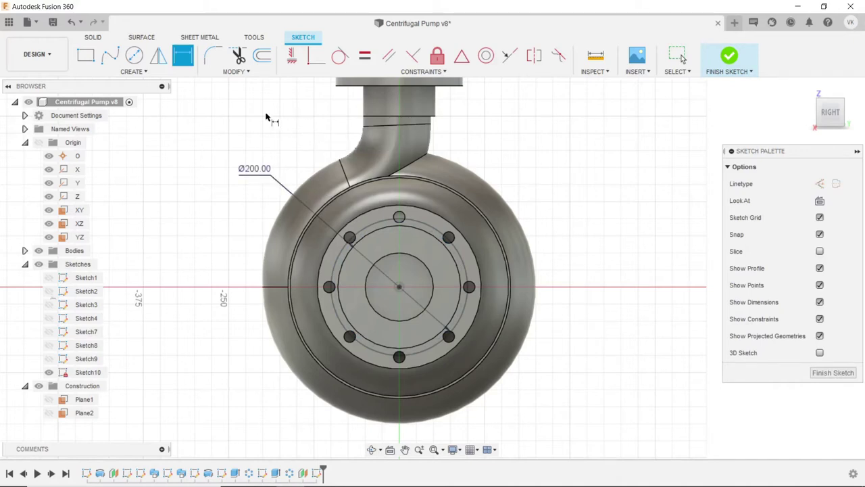
{"action": "mouse_move", "coordinate": [134, 55]}
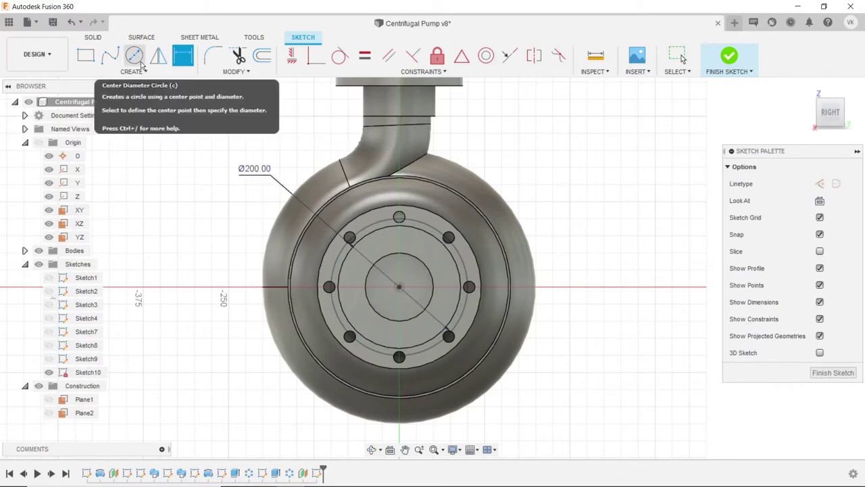
- Draw a vertical line from the left bolt hole down below the pump
{"action": "left_click", "coordinate": [138, 71]}
{"action": "left_click", "coordinate": [88, 84]}
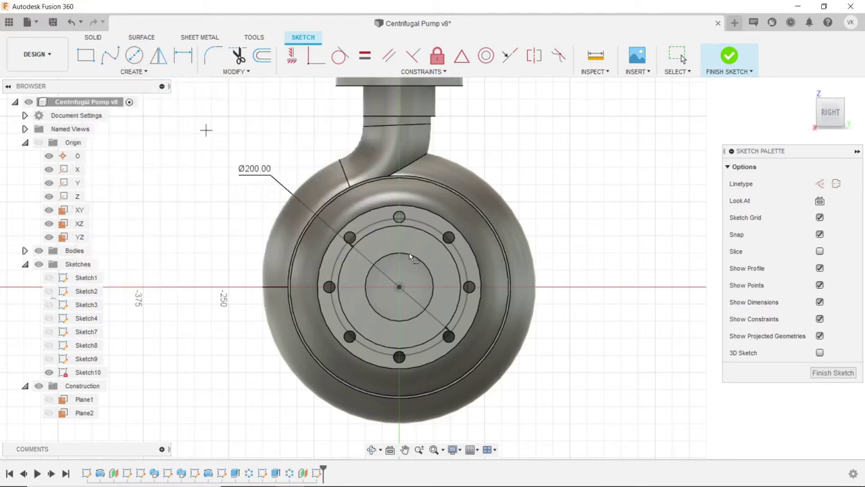
{"action": "left_click", "coordinate": [329, 286]}
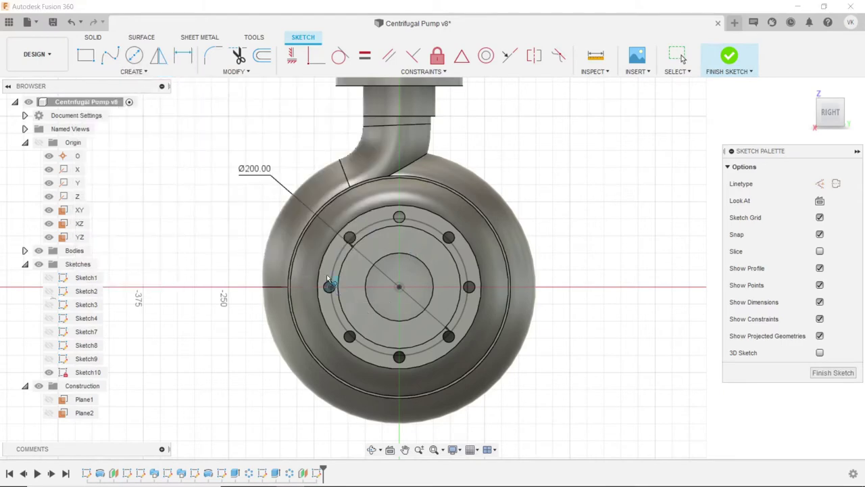
{"action": "scroll", "coordinate": [334, 365], "scroll_direction": "up", "scroll_amount": 2}
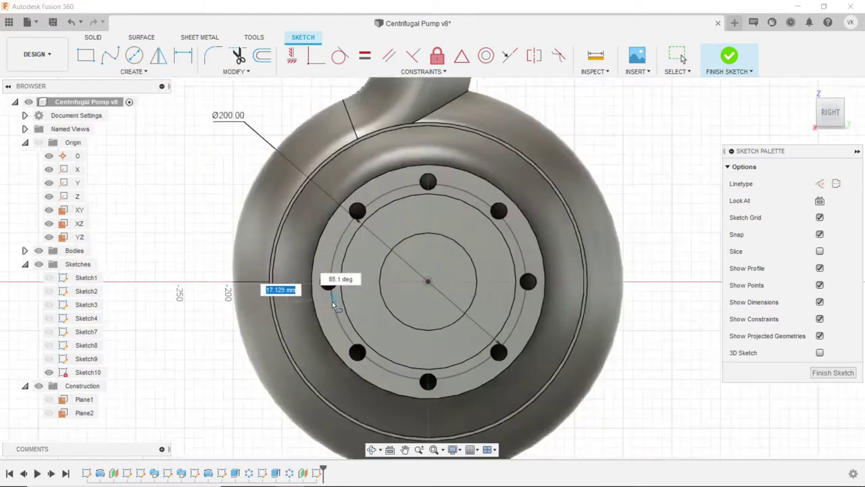
{"action": "scroll", "coordinate": [334, 324], "scroll_direction": "up", "scroll_amount": 2}
{"action": "scroll", "coordinate": [335, 297], "scroll_direction": "up", "scroll_amount": 2}
{"action": "scroll", "coordinate": [335, 286], "scroll_direction": "down", "scroll_amount": 5}
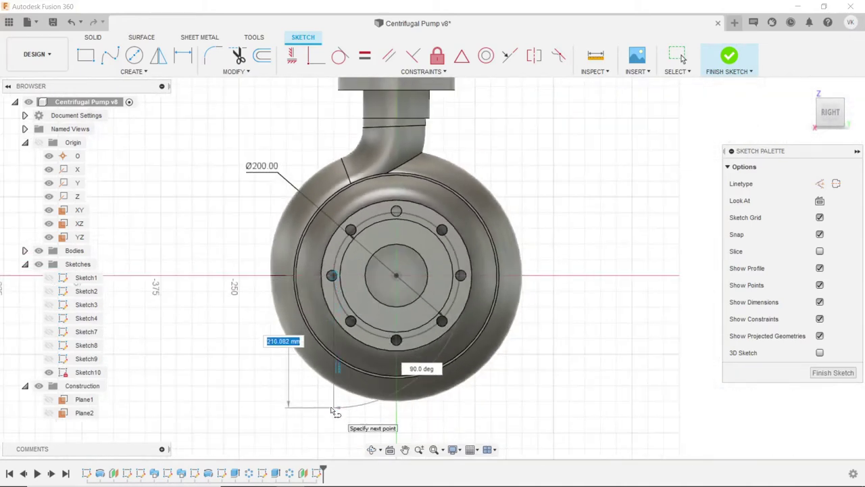
{"action": "left_click", "coordinate": [337, 376]}
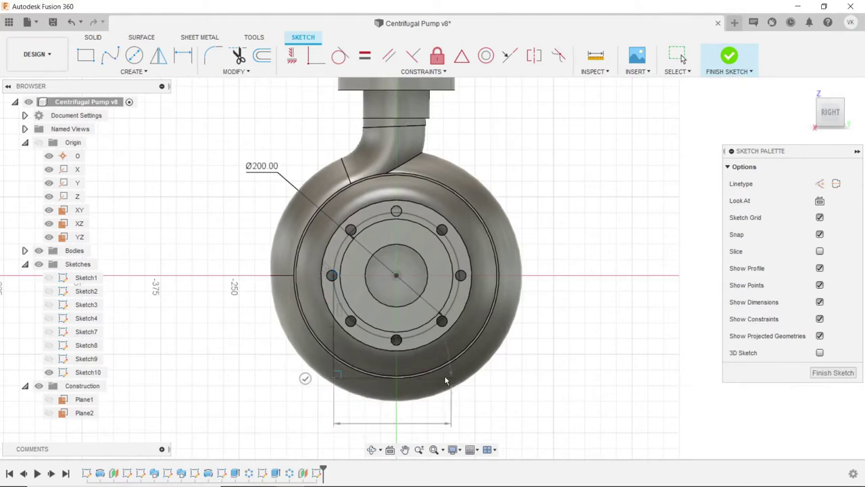
- Draw a vertical line from the right bolt hole and a bottom line joining the left line
{"action": "key", "text": "Escape"}
{"action": "left_click", "coordinate": [141, 71]}
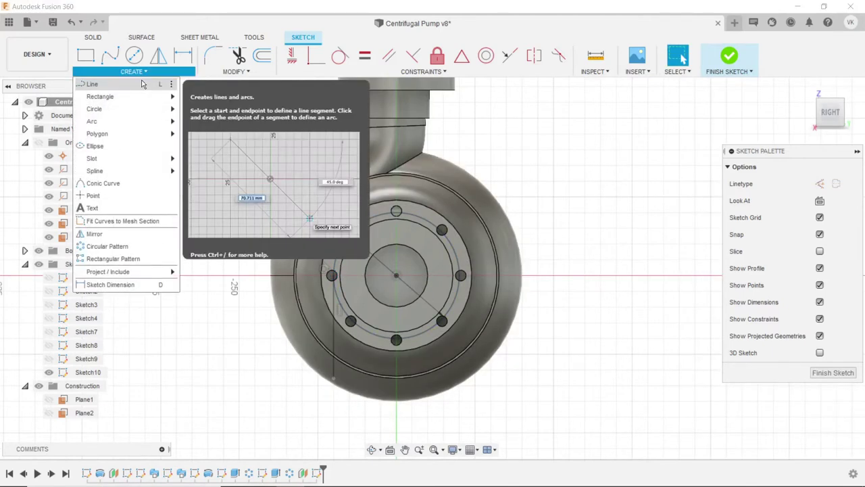
{"action": "left_click", "coordinate": [91, 82]}
{"action": "scroll", "coordinate": [462, 275], "scroll_direction": "up", "scroll_amount": 1}
{"action": "scroll", "coordinate": [462, 276], "scroll_direction": "up", "scroll_amount": 1}
{"action": "scroll", "coordinate": [460, 275], "scroll_direction": "up", "scroll_amount": 2}
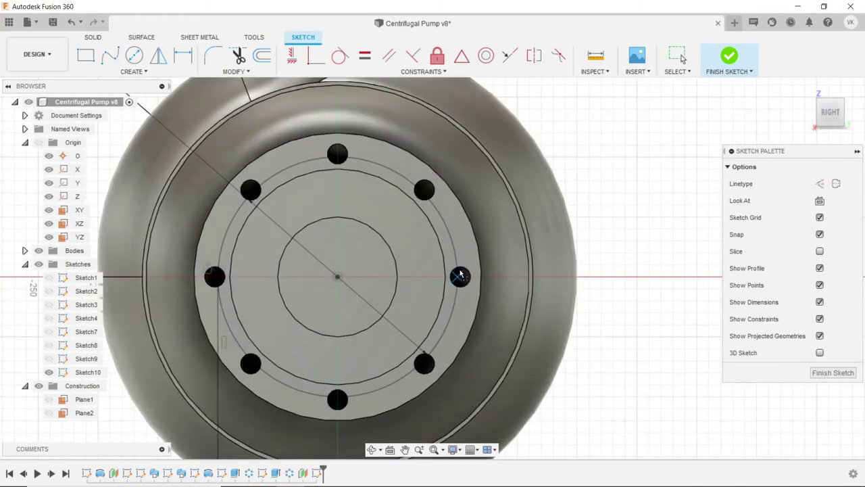
{"action": "scroll", "coordinate": [463, 325], "scroll_direction": "down", "scroll_amount": 2}
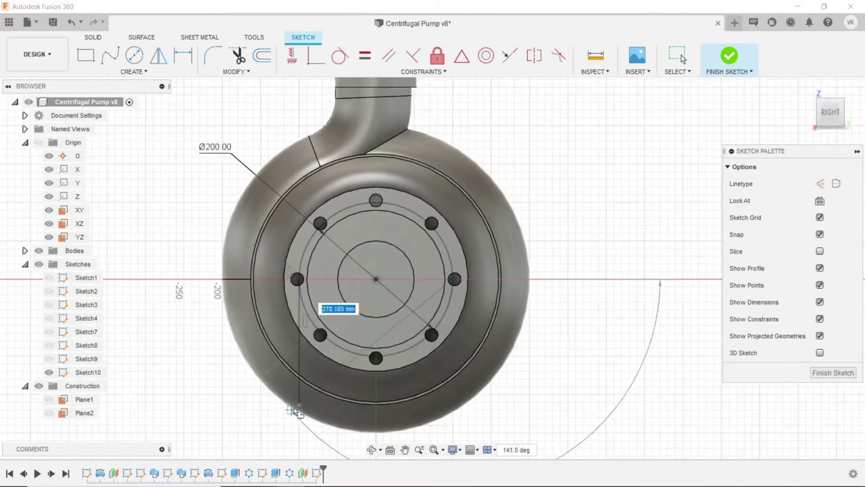
{"action": "left_click", "coordinate": [455, 405]}
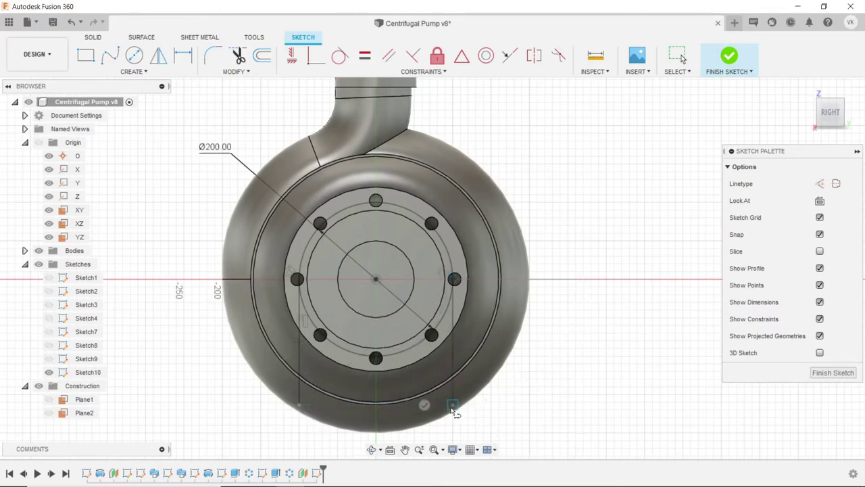
{"action": "left_click", "coordinate": [300, 405]}
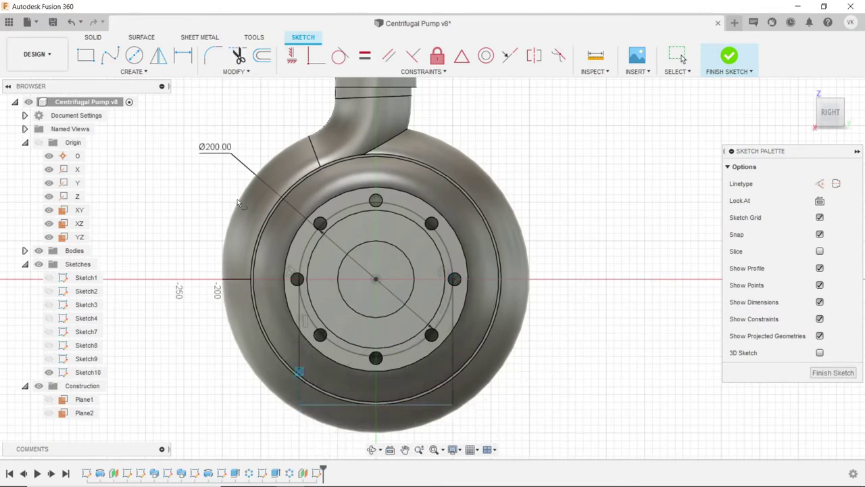
- Dimension the foot's right side to a 130 mm height
{"action": "left_click", "coordinate": [453, 319]}
{"action": "left_click", "coordinate": [559, 335]}
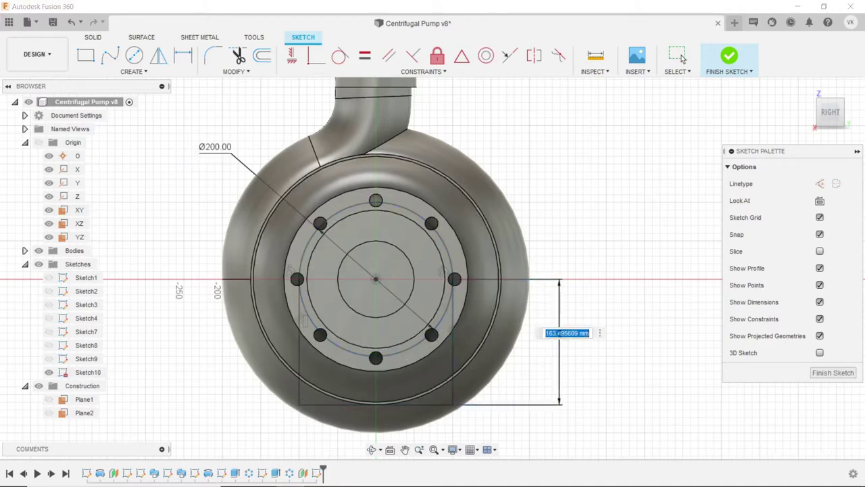
{"action": "key", "text": "Return"}
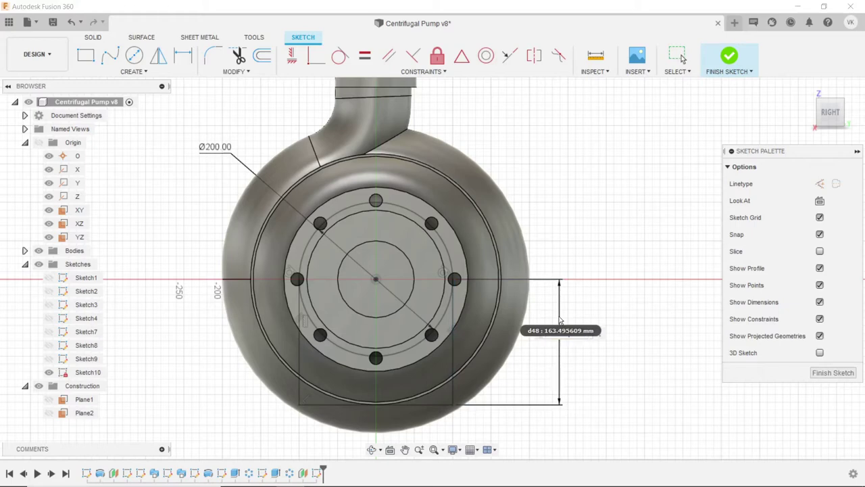
{"action": "double_click", "coordinate": [559, 320]}
{"action": "type", "text": "130"}
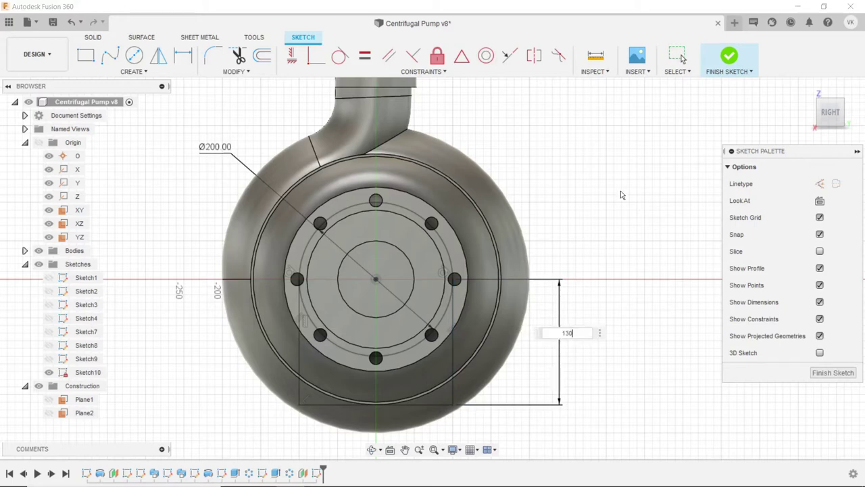
{"action": "key", "text": "Return"}
{"action": "key", "text": "d"}
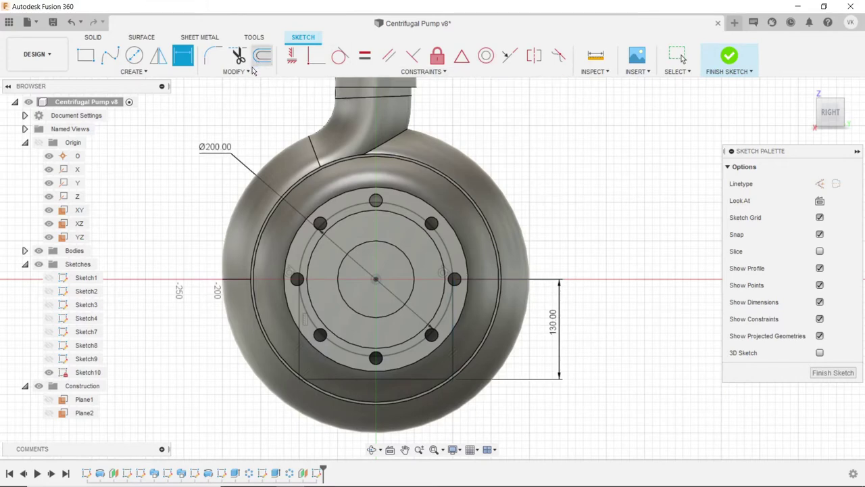
- Fillet the bottom-left corner of the foot outline with a 20 mm radius
{"action": "left_click", "coordinate": [213, 56]}
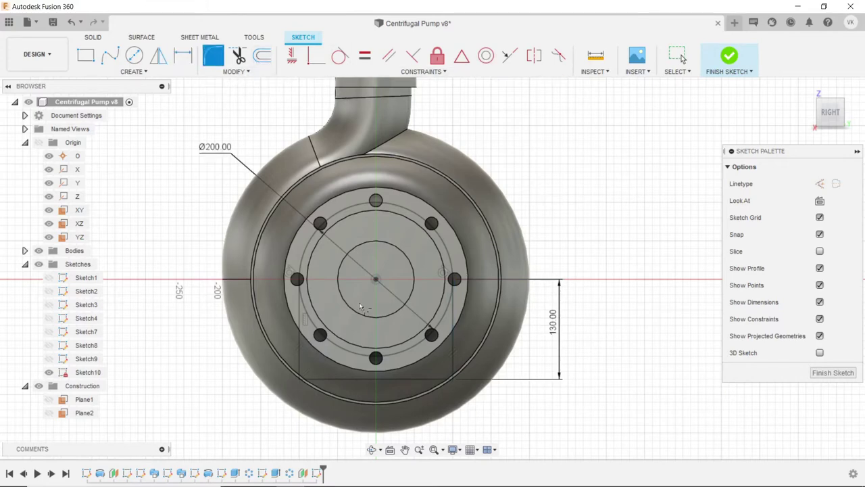
{"action": "left_click", "coordinate": [301, 358]}
{"action": "left_click", "coordinate": [312, 379]}
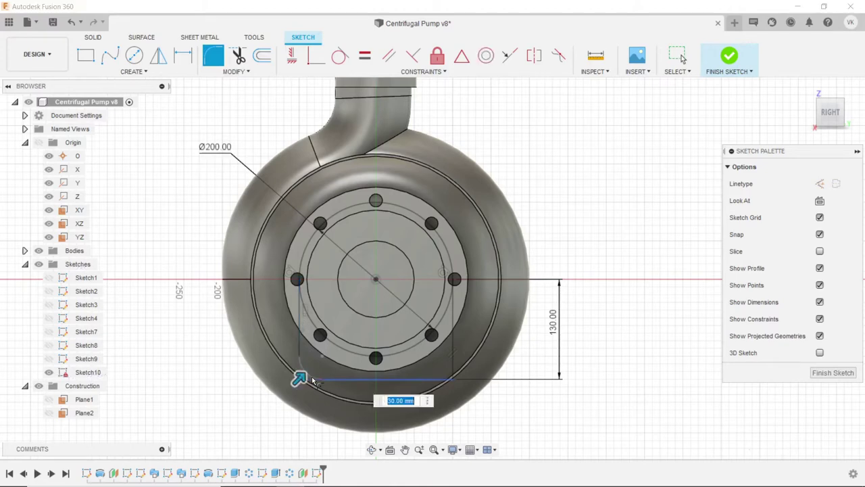
{"action": "type", "text": "0"}
{"action": "key", "text": "Return"}
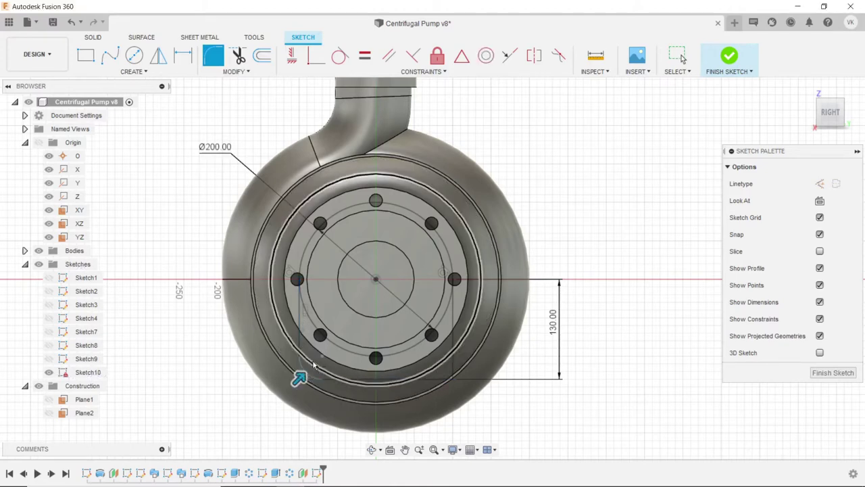
{"action": "key", "text": "Escape"}
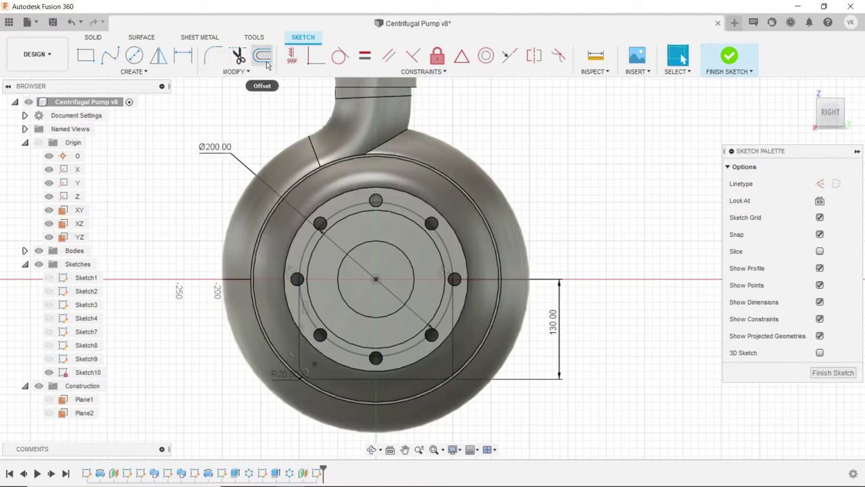
- Fillet the bottom-right corner of the foot outline with the same 20 mm radius
{"action": "left_click", "coordinate": [213, 55]}
{"action": "left_click", "coordinate": [428, 381]}
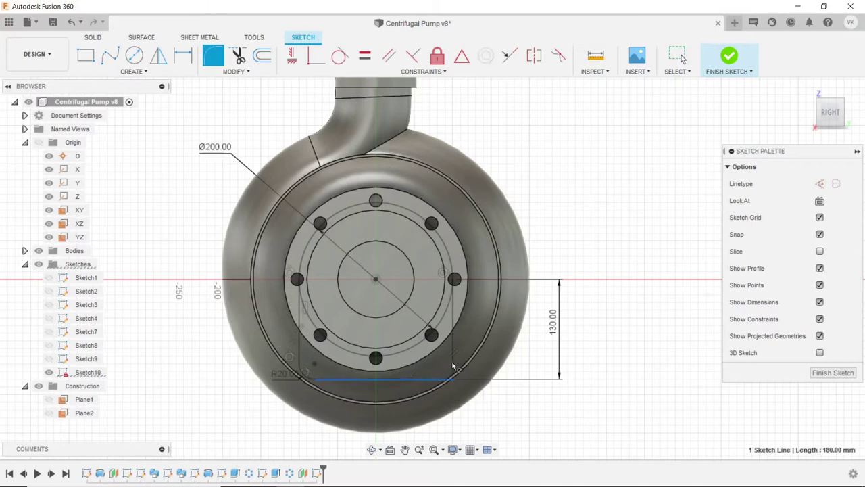
{"action": "left_click", "coordinate": [455, 365]}
{"action": "type", "text": "20"}
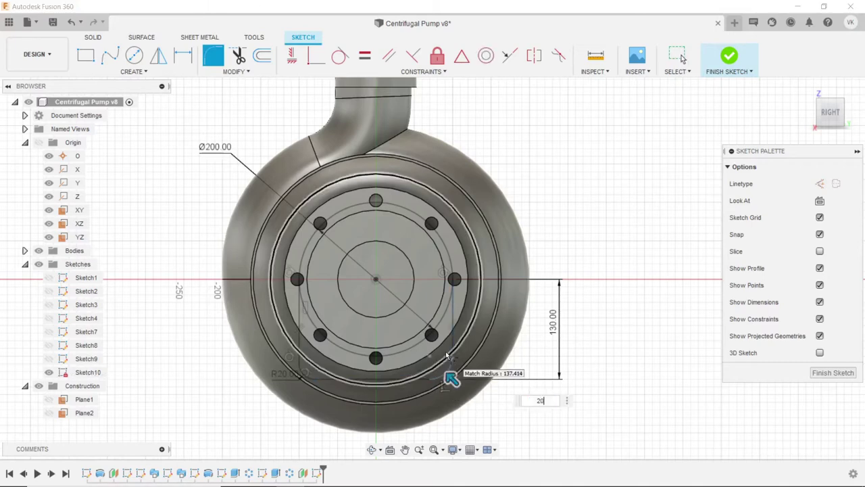
{"action": "key", "text": "Return"}
- Orbit to a 3D overview of the whole pump
{"action": "left_click", "coordinate": [370, 449]}
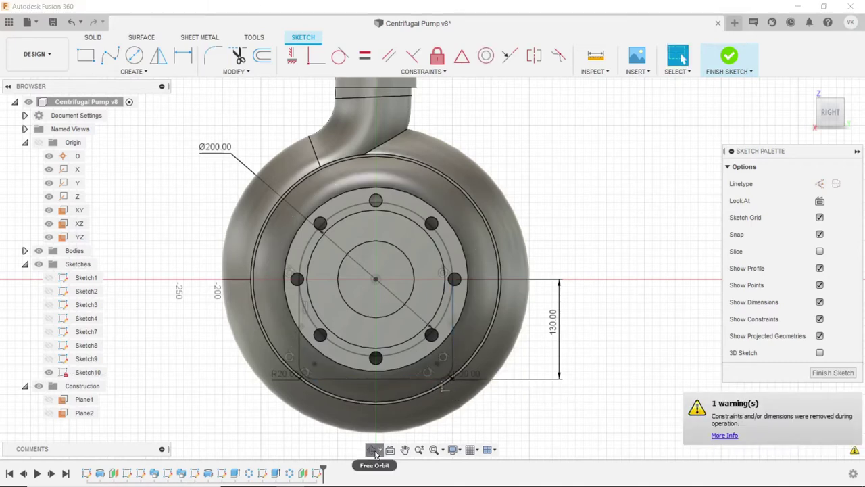
{"action": "key", "text": "F6"}
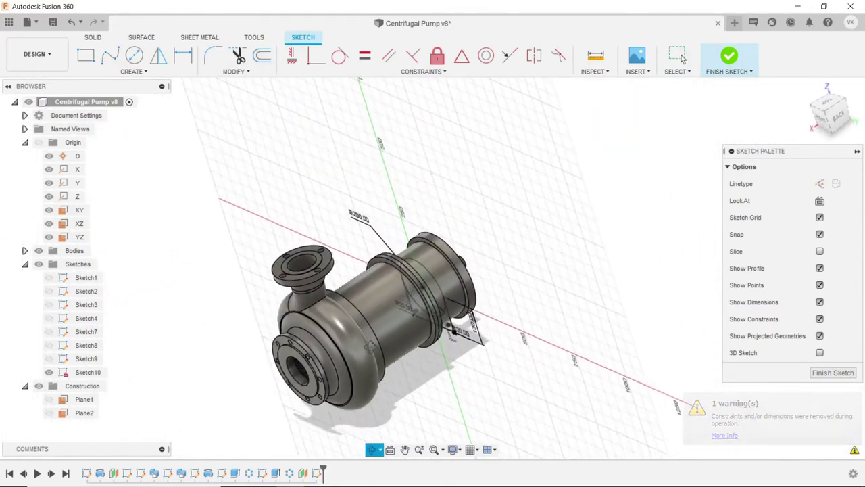
{"action": "right_click", "coordinate": [123, 253]}
{"action": "key", "text": "Escape"}
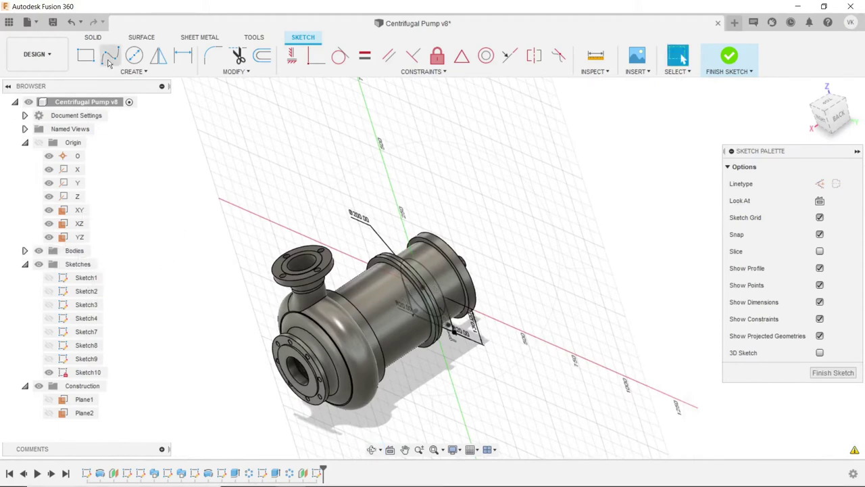
- Extrude both Sketch10 foot profiles 55 mm symmetrically, joined to the pump body
{"action": "left_click", "coordinate": [101, 42]}
{"action": "left_click", "coordinate": [109, 55]}
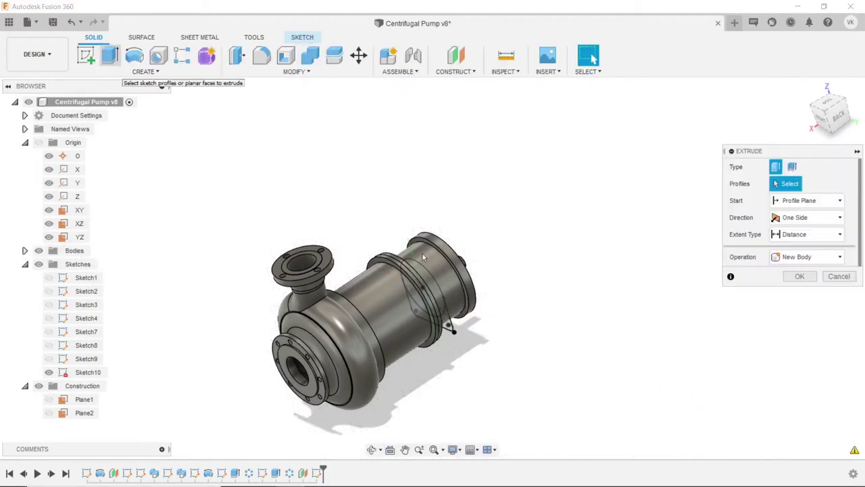
{"action": "scroll", "coordinate": [426, 264], "scroll_direction": "up", "scroll_amount": 2}
{"action": "scroll", "coordinate": [446, 297], "scroll_direction": "up", "scroll_amount": 5}
{"action": "left_click", "coordinate": [430, 275]}
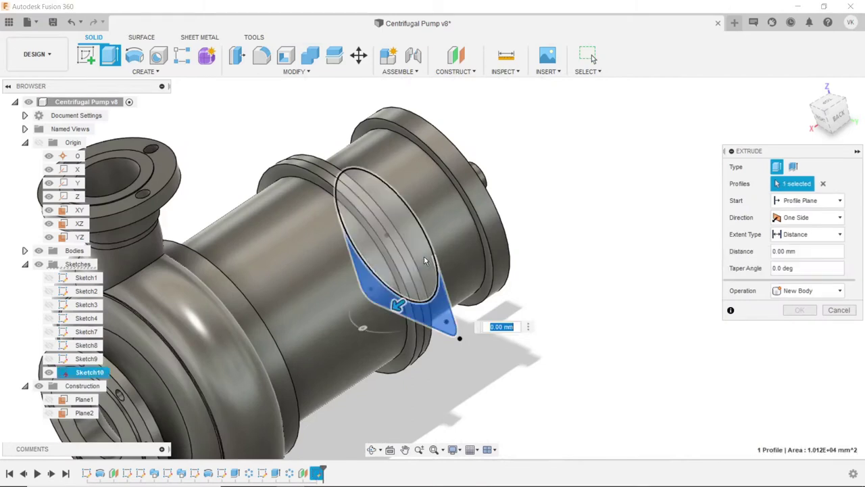
{"action": "left_click", "coordinate": [409, 259]}
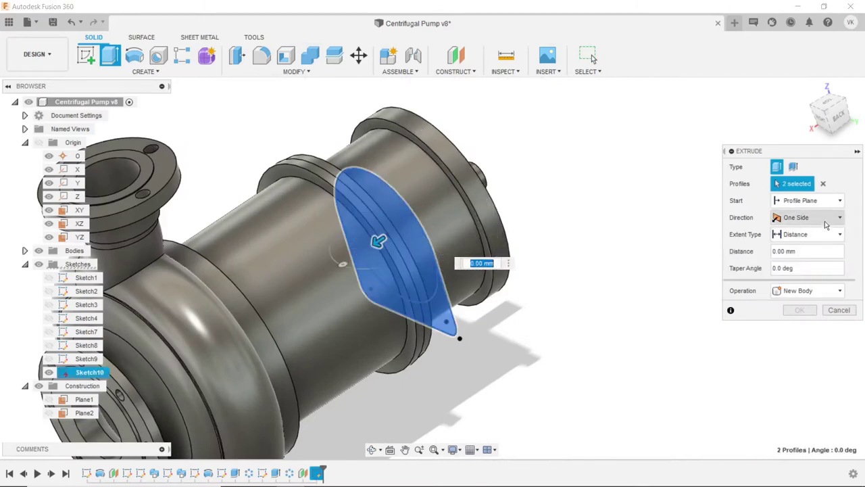
{"action": "left_click", "coordinate": [824, 224]}
{"action": "left_click", "coordinate": [798, 259]}
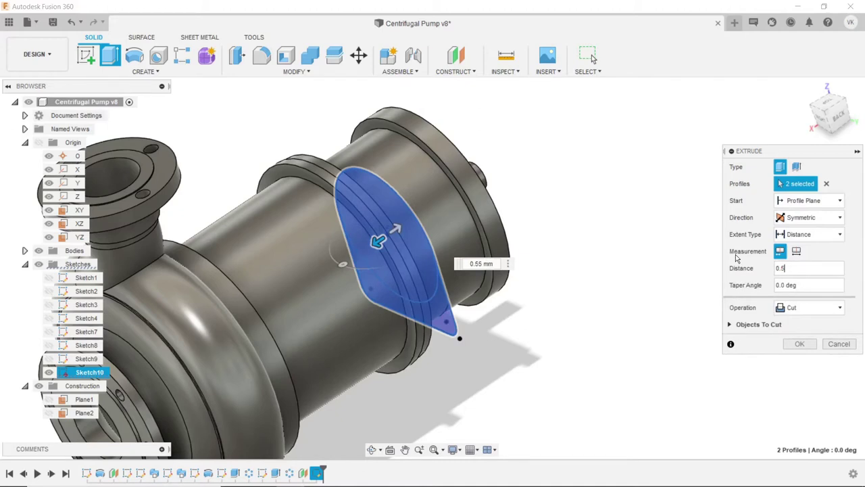
{"action": "type", "text": "55"}
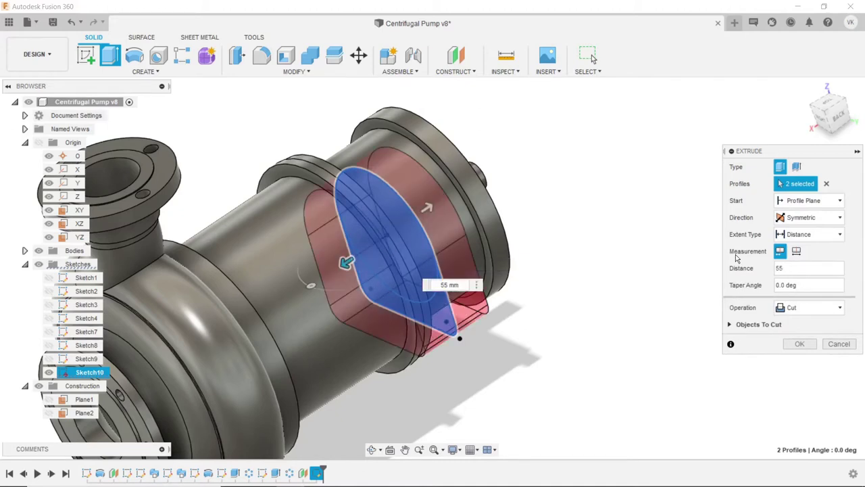
{"action": "left_click", "coordinate": [801, 310]}
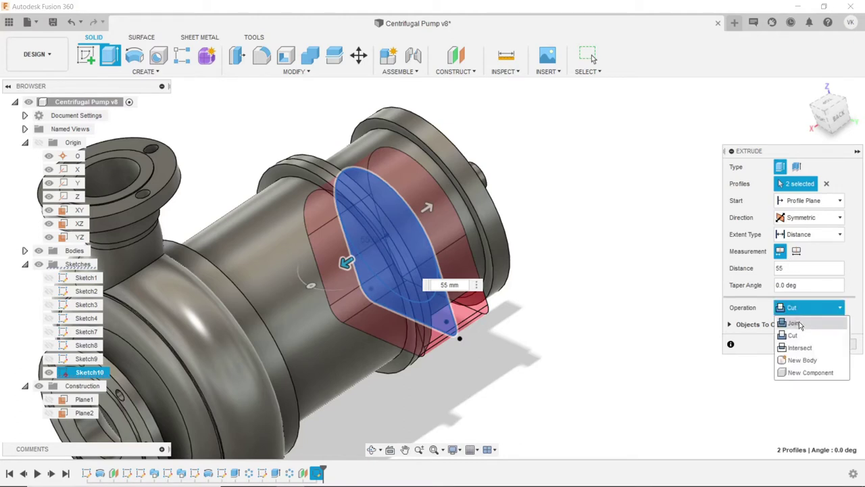
{"action": "left_click", "coordinate": [799, 327]}
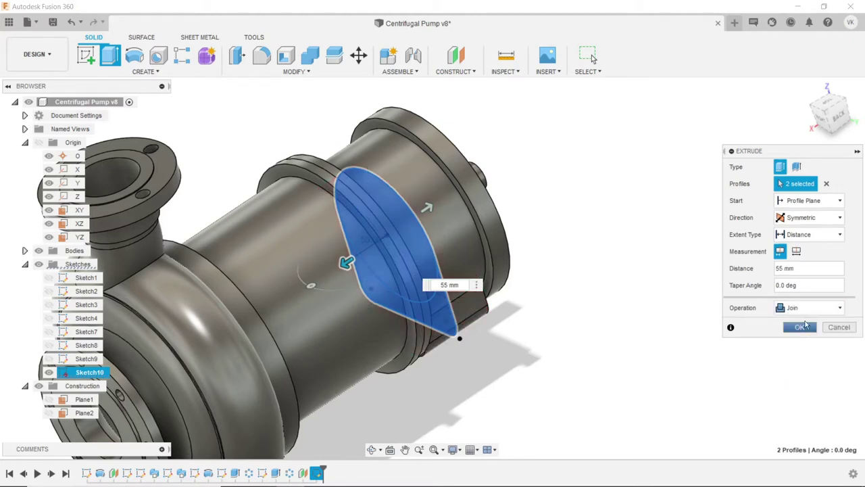
{"action": "left_click", "coordinate": [799, 328]}
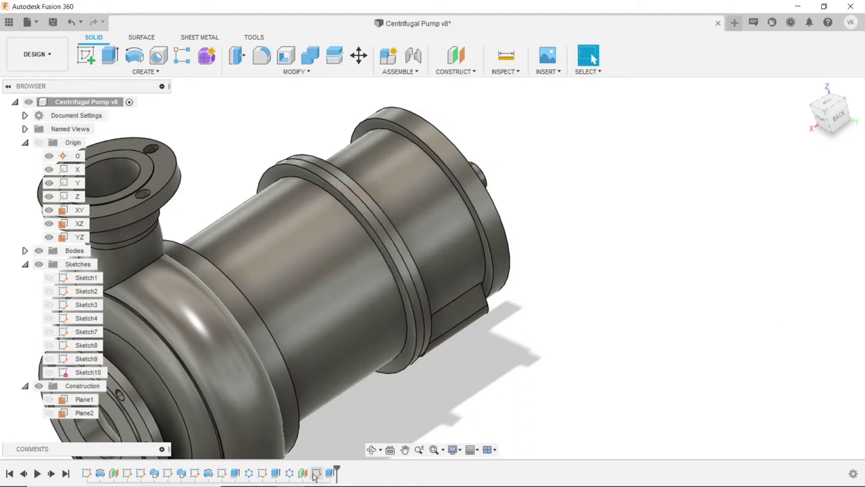
- Edit Sketch10, changing the foot height from 130 to 150 mm and the diameter from Ø200 to Ø270
{"action": "left_click", "coordinate": [374, 450]}
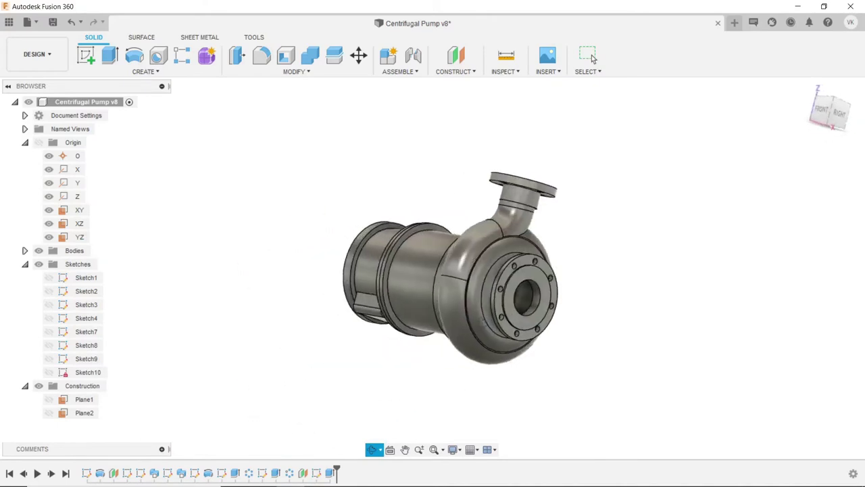
{"action": "left_click", "coordinate": [592, 55]}
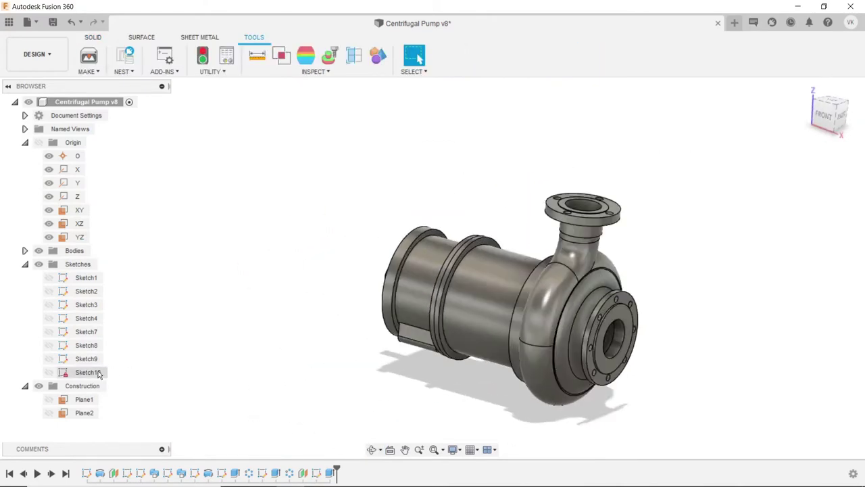
{"action": "right_click", "coordinate": [315, 473]}
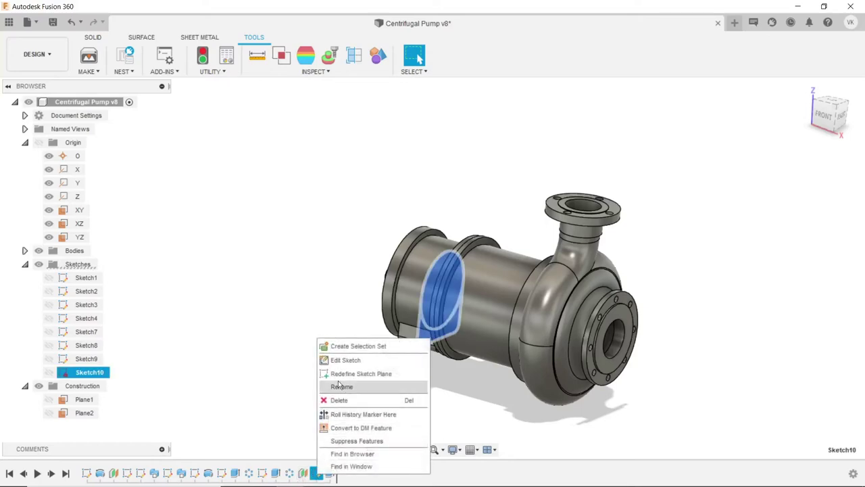
{"action": "left_click", "coordinate": [344, 359]}
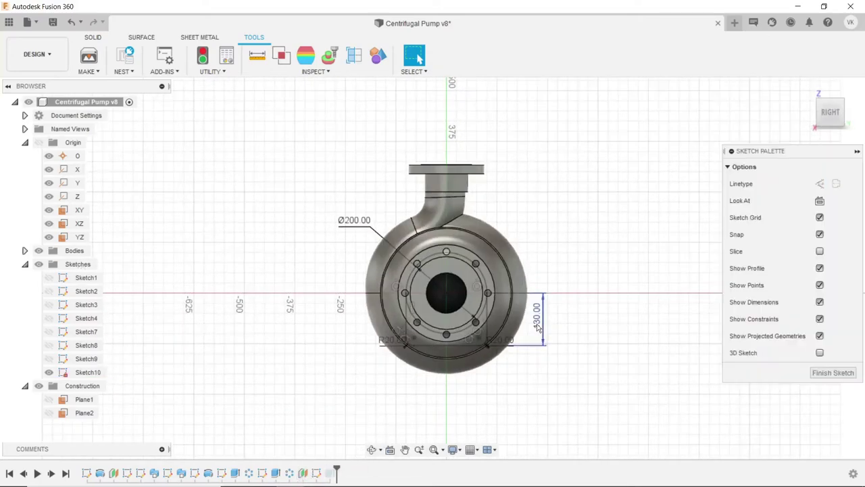
{"action": "double_click", "coordinate": [545, 316]}
{"action": "type", "text": "150"}
{"action": "key", "text": "Return"}
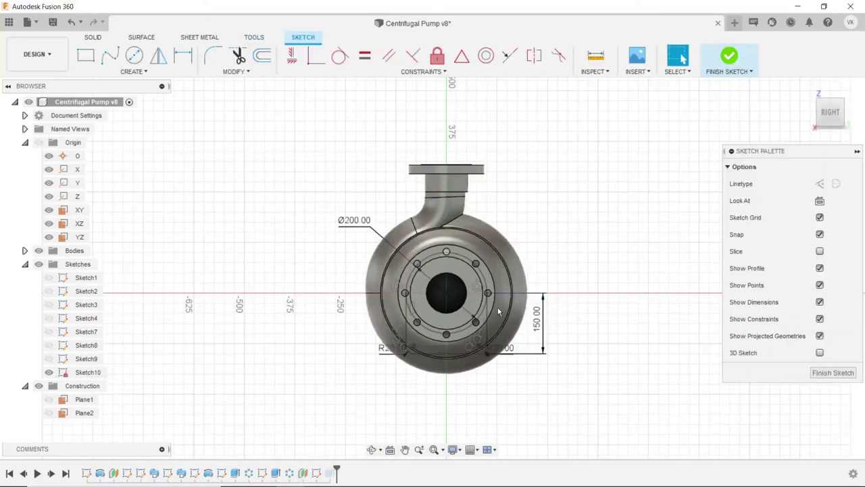
{"action": "double_click", "coordinate": [350, 227]}
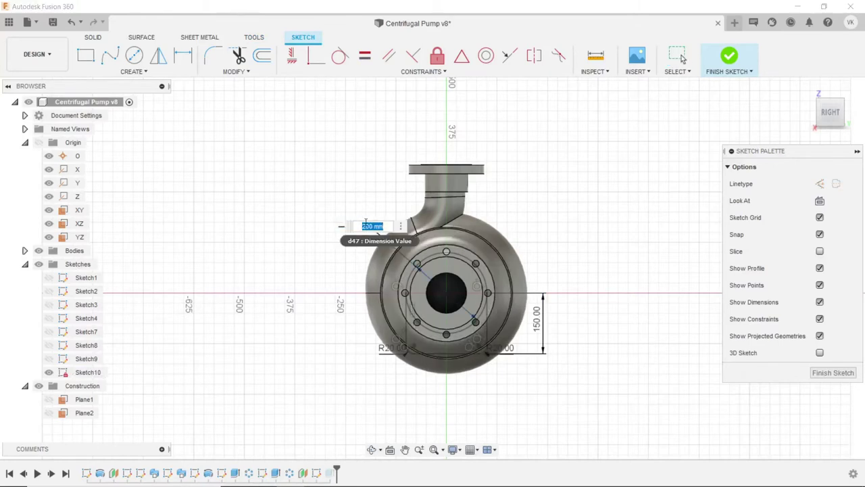
{"action": "key", "text": "Return"}
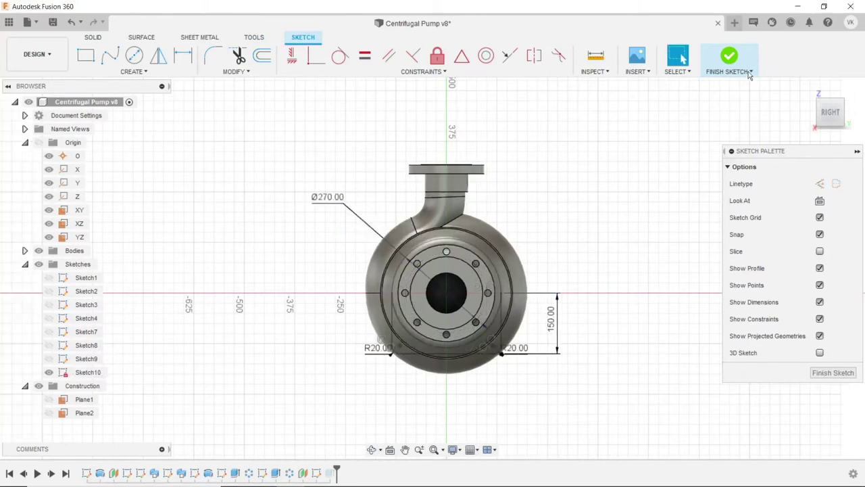
{"action": "left_click", "coordinate": [730, 60]}
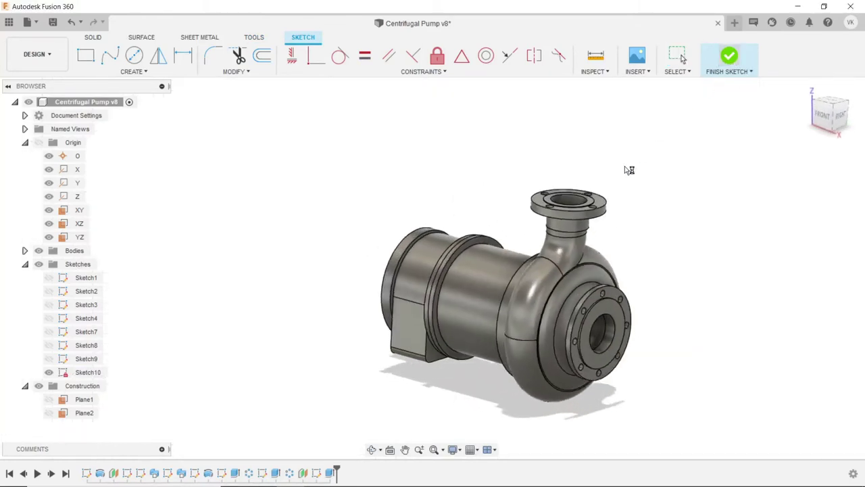
{"action": "left_click", "coordinate": [371, 449]}
- Orbit the pump, select its end face and create a new sketch on it
{"action": "mouse_move", "coordinate": [386, 384]}
{"action": "left_mouse_down"}
{"action": "mouse_move", "coordinate": [517, 381]}
{"action": "mouse_move", "coordinate": [299, 306]}
{"action": "mouse_move", "coordinate": [504, 311]}
{"action": "mouse_move", "coordinate": [434, 340]}
{"action": "left_mouse_up"}
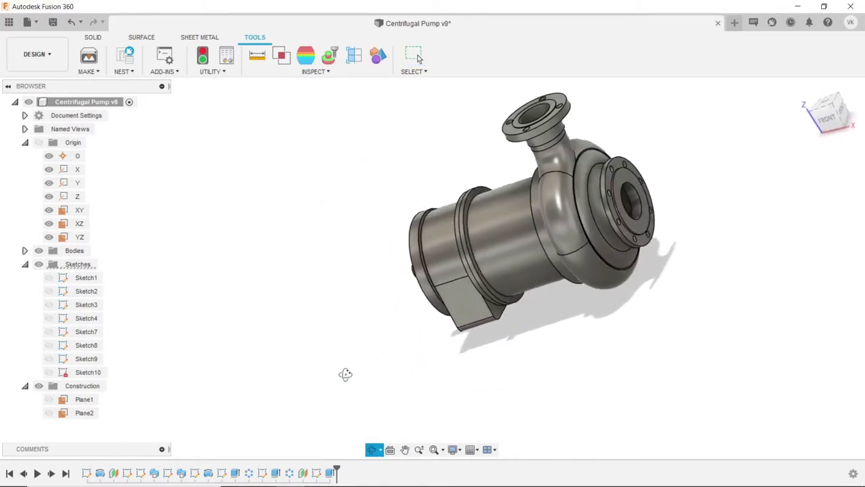
{"action": "left_click_drag", "start_coordinate": [433, 340], "coordinate": [313, 310]}
{"action": "right_click", "coordinate": [323, 304]}
{"action": "left_click", "coordinate": [353, 304]}
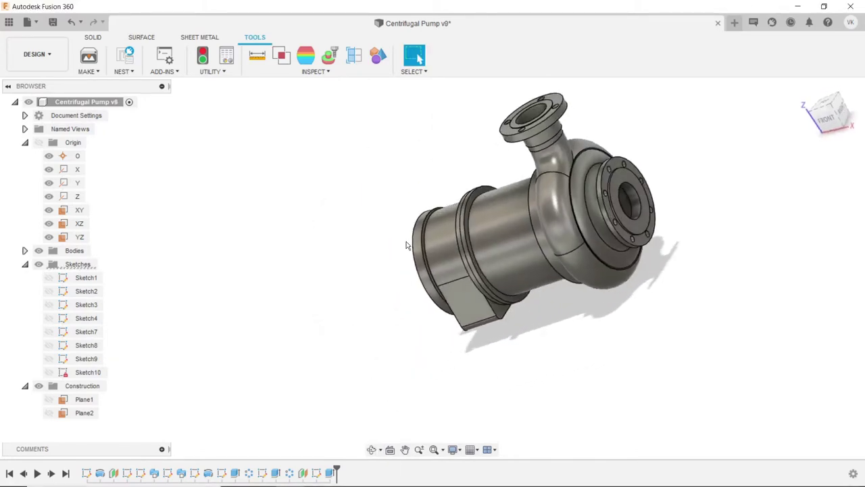
{"action": "scroll", "coordinate": [433, 238], "scroll_direction": "up", "scroll_amount": 5}
{"action": "scroll", "coordinate": [433, 238], "scroll_direction": "up", "scroll_amount": 3}
{"action": "scroll", "coordinate": [431, 234], "scroll_direction": "up", "scroll_amount": 2}
{"action": "left_click", "coordinate": [428, 229]}
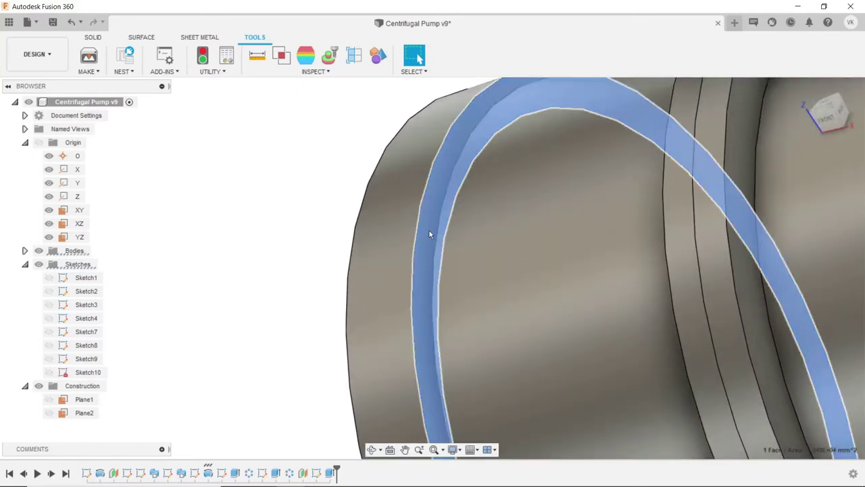
{"action": "left_click", "coordinate": [94, 38]}
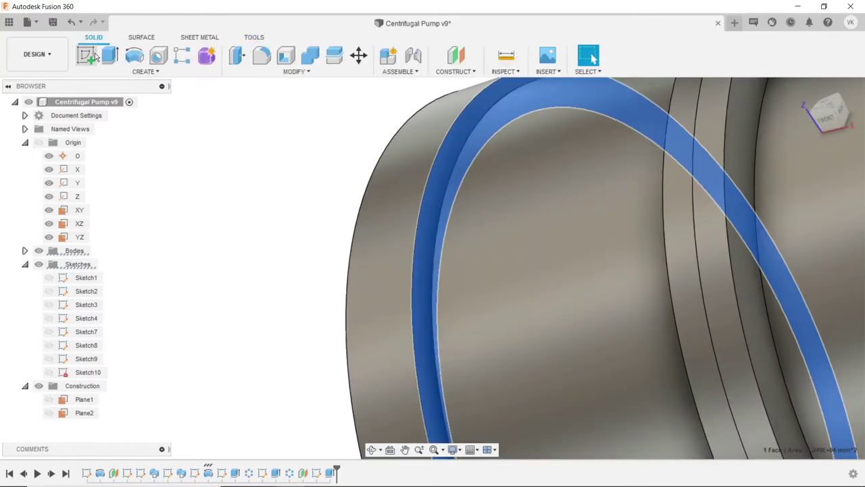
{"action": "left_click", "coordinate": [88, 56]}
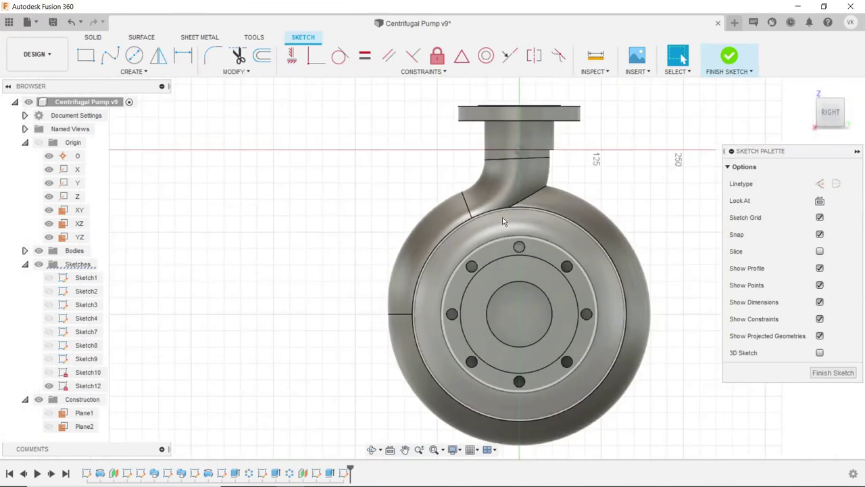
- Align the view squarely onto the pump's end face and zoom in
{"action": "scroll", "coordinate": [503, 222], "scroll_direction": "down", "scroll_amount": 2}
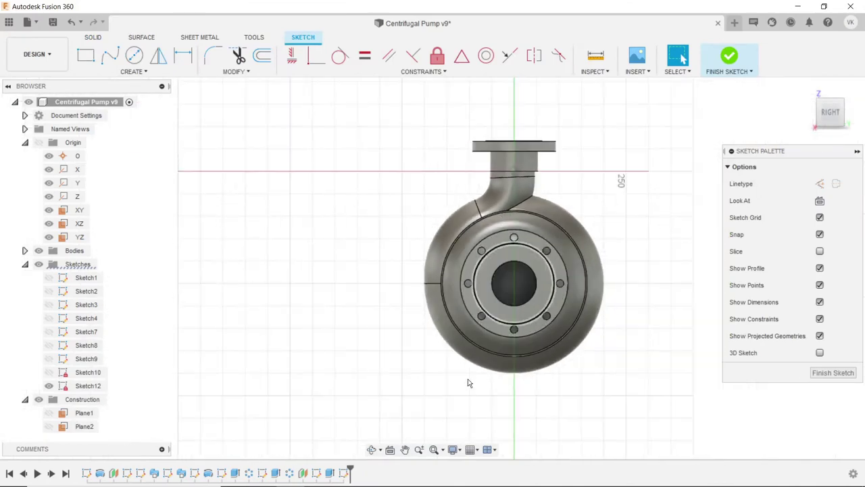
{"action": "left_click", "coordinate": [390, 452]}
{"action": "left_click", "coordinate": [540, 297]}
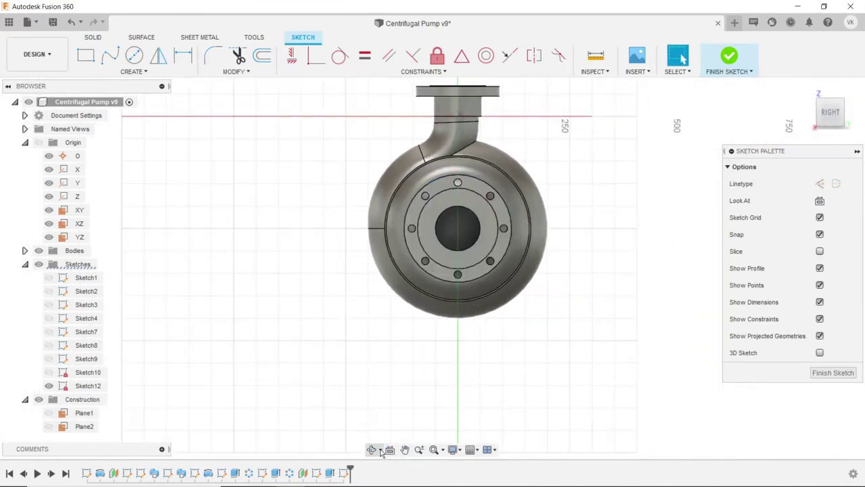
{"action": "left_click", "coordinate": [373, 450]}
{"action": "mouse_move", "coordinate": [419, 351]}
{"action": "left_mouse_down"}
{"action": "mouse_move", "coordinate": [498, 315]}
{"action": "mouse_move", "coordinate": [469, 304]}
{"action": "mouse_move", "coordinate": [528, 307]}
{"action": "mouse_move", "coordinate": [518, 305]}
{"action": "left_mouse_up"}
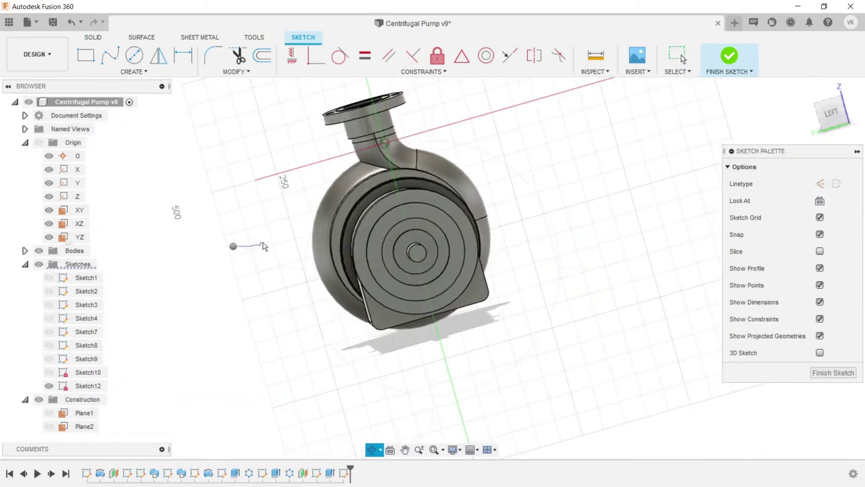
{"action": "right_click_drag", "start_coordinate": [264, 246], "coordinate": [274, 247]}
{"action": "left_click", "coordinate": [390, 450]}
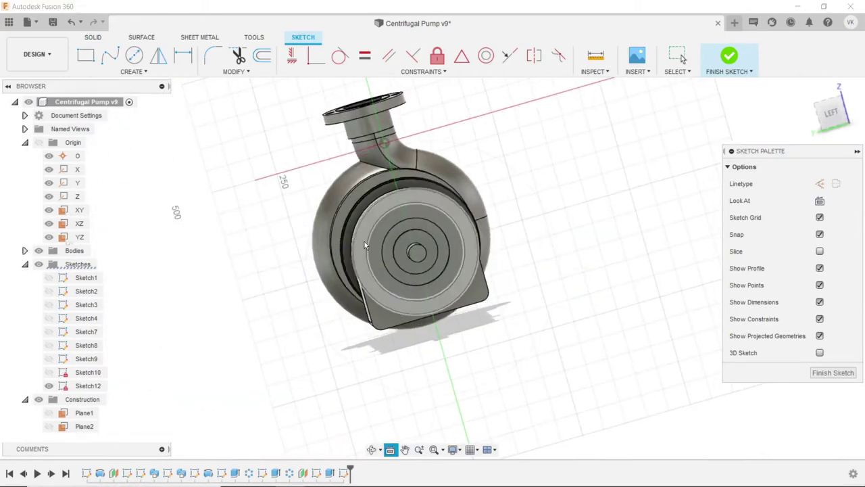
{"action": "left_click", "coordinate": [365, 241]}
{"action": "scroll", "coordinate": [622, 334], "scroll_direction": "up", "scroll_amount": 3}
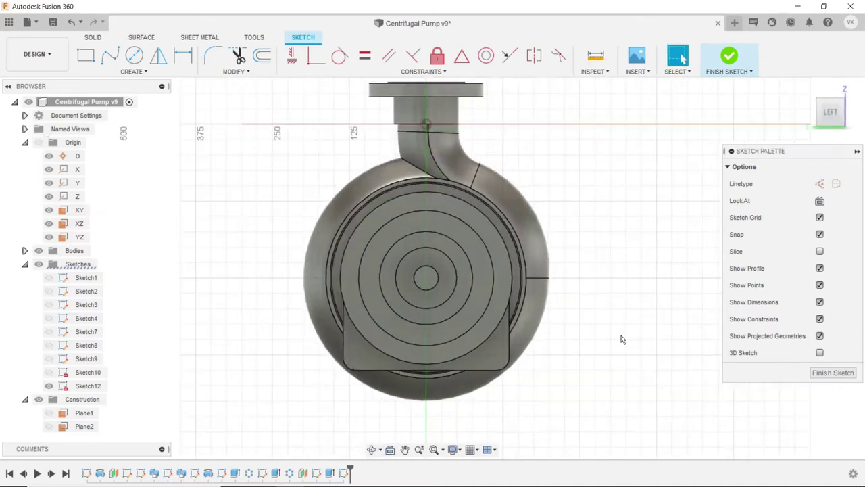
{"action": "scroll", "coordinate": [574, 338], "scroll_direction": "up", "scroll_amount": 1}
{"action": "left_click", "coordinate": [135, 72]}
{"action": "mouse_move", "coordinate": [100, 96]}
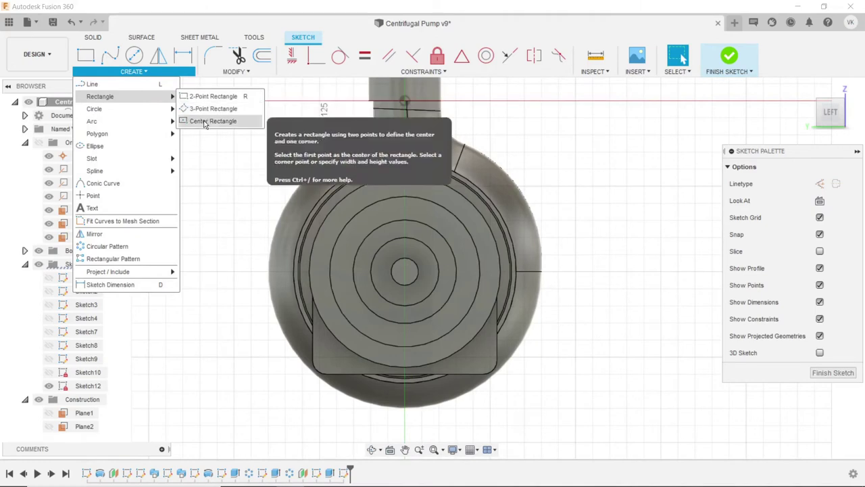
- Draw a center rectangle centred on the casing circles
{"action": "left_click", "coordinate": [203, 120]}
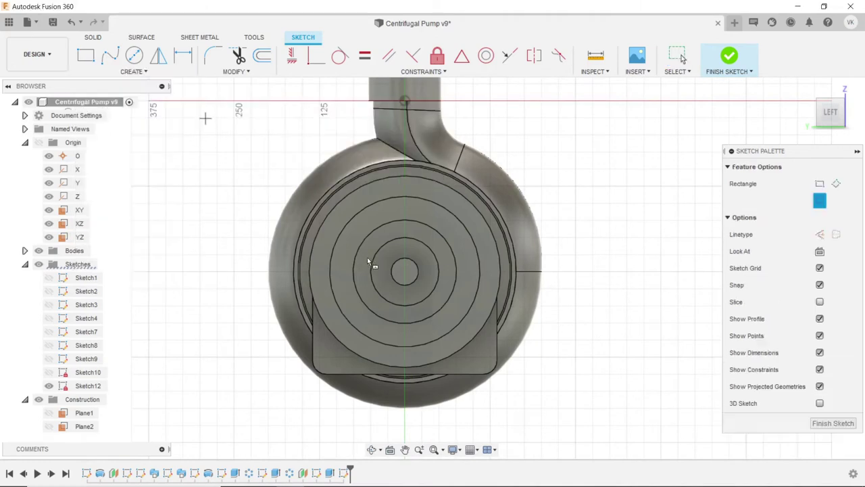
{"action": "left_click", "coordinate": [404, 272]}
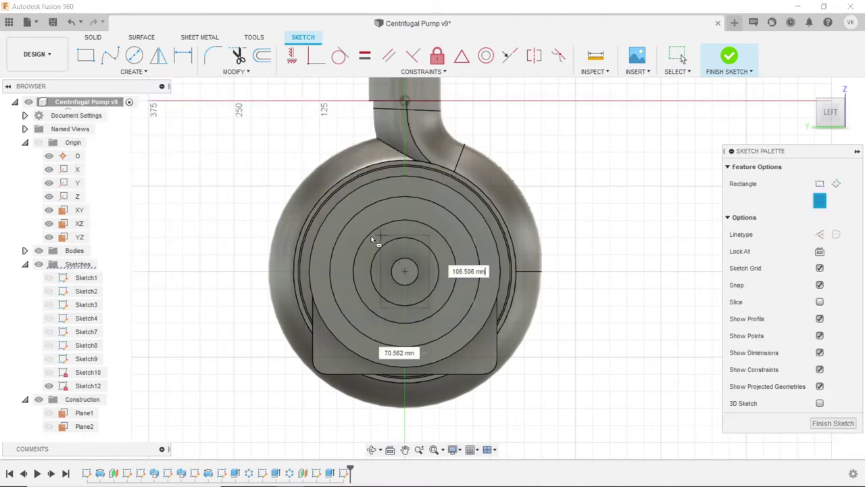
{"action": "left_click", "coordinate": [304, 181]}
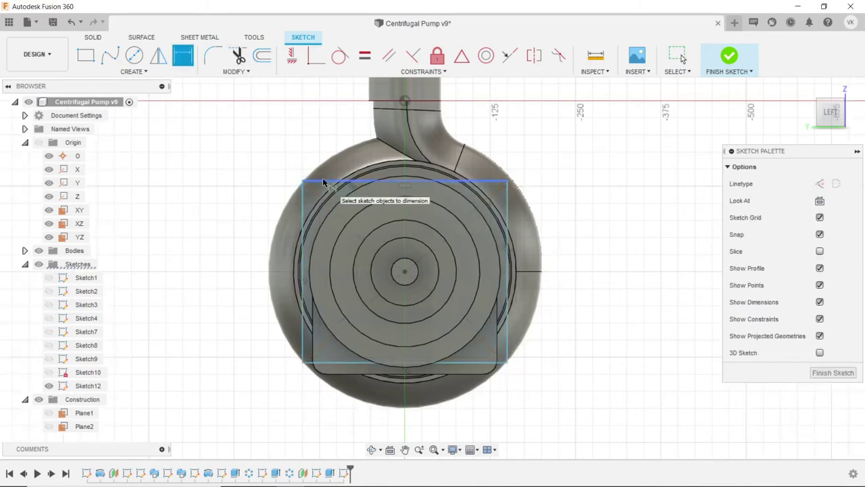
- Dimension the rectangle 250 mm wide and 250 mm tall
{"action": "left_click", "coordinate": [323, 181]}
{"action": "left_click", "coordinate": [321, 143]}
{"action": "type", "text": "250"}
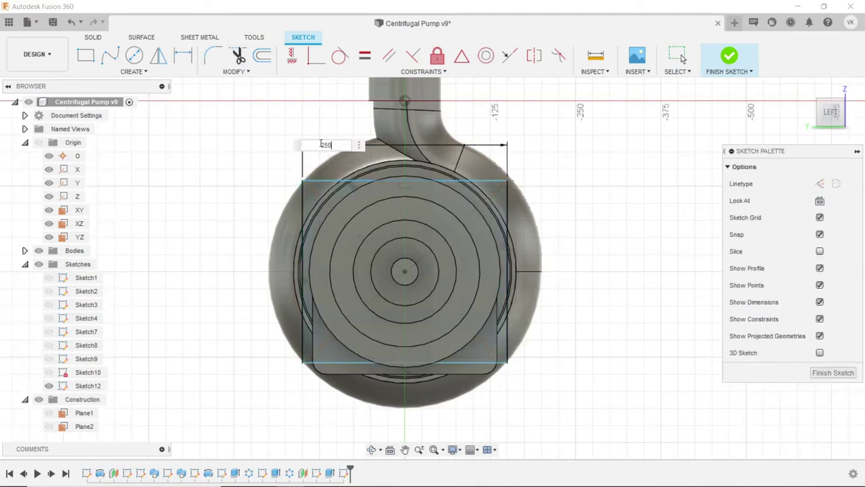
{"action": "key", "text": "Return"}
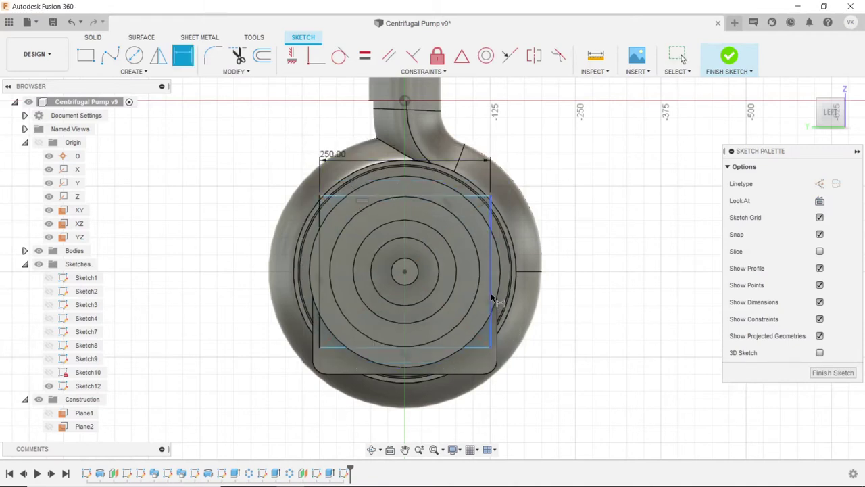
{"action": "left_click", "coordinate": [575, 278]}
{"action": "type", "text": "25"}
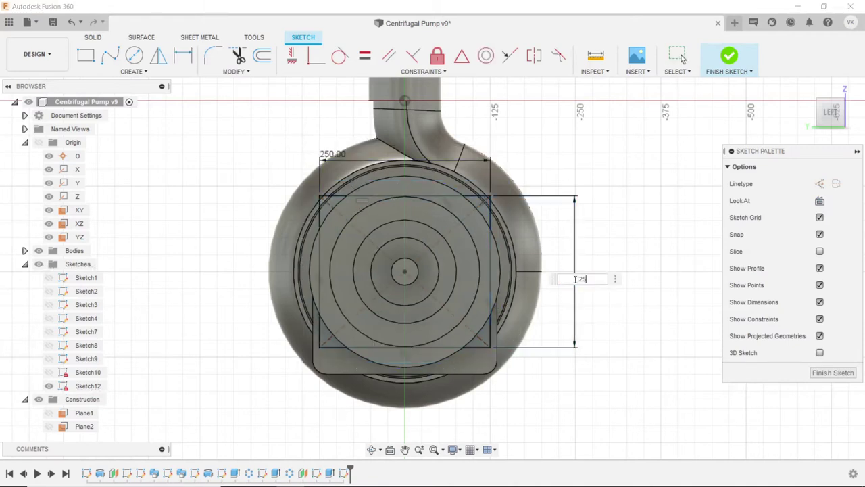
{"action": "type", "text": "0"}
{"action": "key", "text": "Return"}
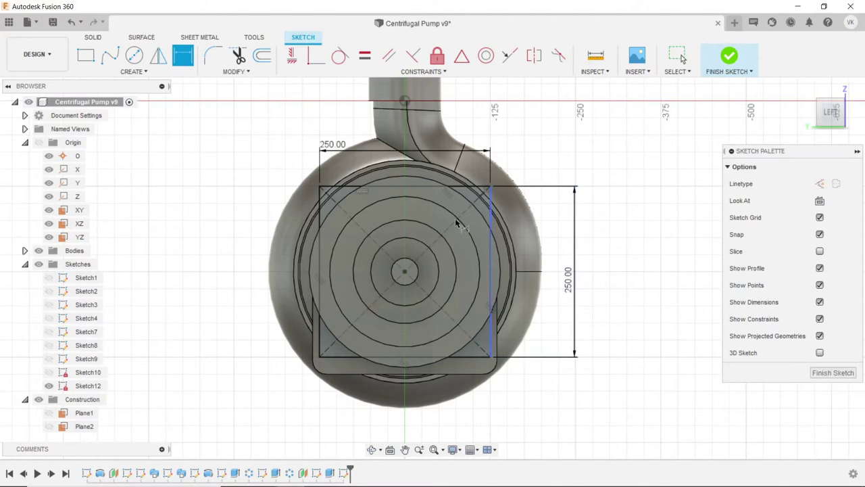
{"action": "scroll", "coordinate": [409, 199], "scroll_direction": "up", "scroll_amount": 2}
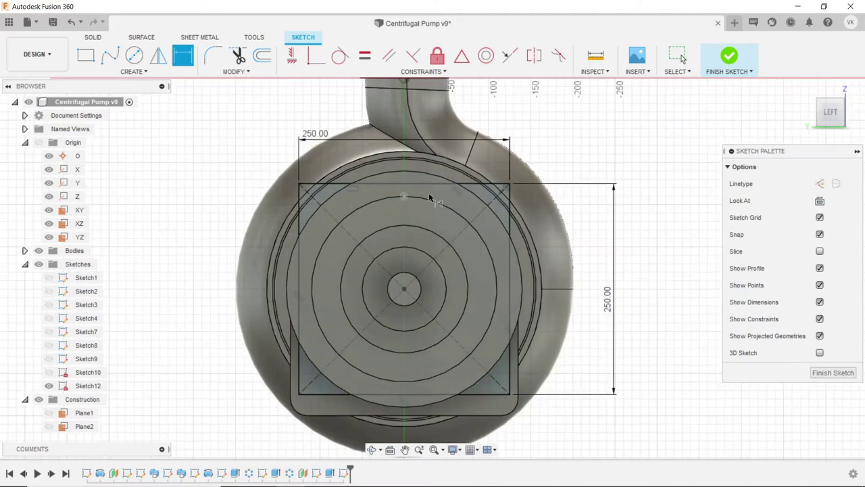
{"action": "left_click", "coordinate": [211, 56]}
- Fillet the square's top-left and top-right corners with 20 mm radii
{"action": "scroll", "coordinate": [366, 148], "scroll_direction": "up", "scroll_amount": 1}
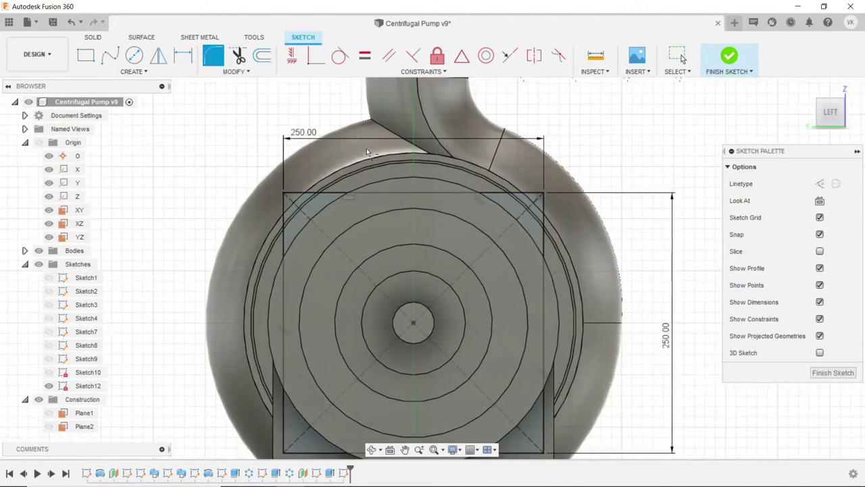
{"action": "scroll", "coordinate": [358, 150], "scroll_direction": "up", "scroll_amount": 3}
{"action": "left_click", "coordinate": [266, 222]}
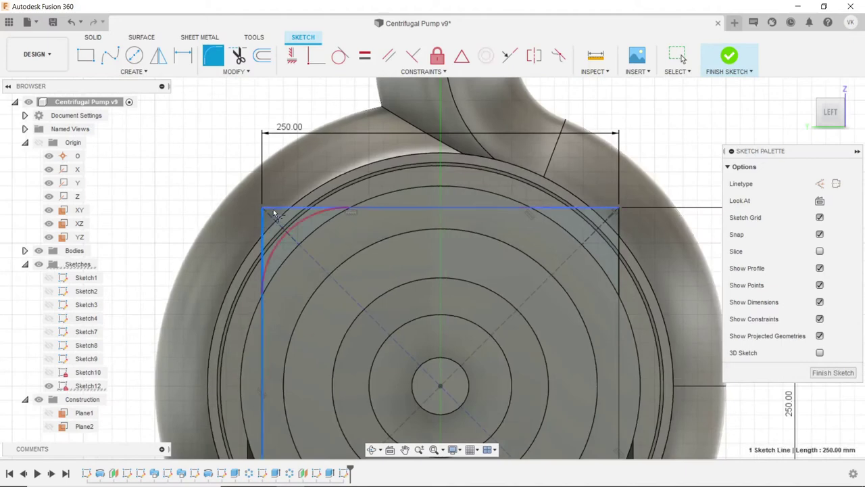
{"action": "left_click", "coordinate": [273, 211]}
{"action": "type", "text": "20"}
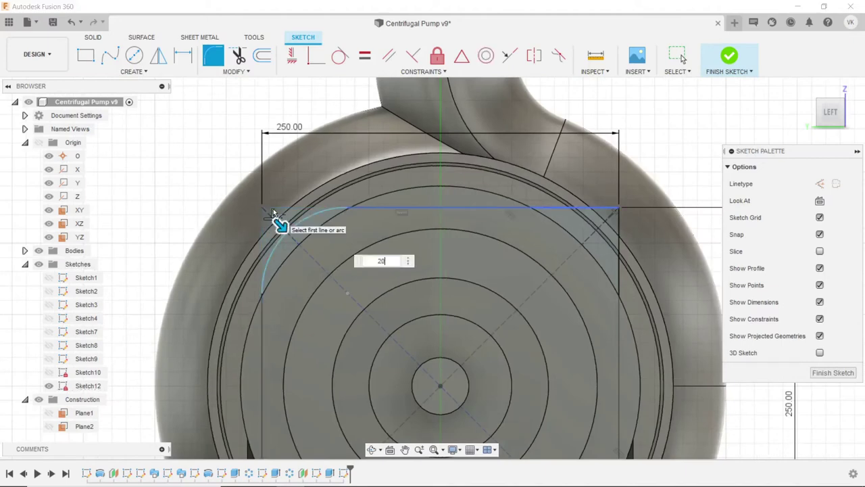
{"action": "key", "text": "Return"}
{"action": "scroll", "coordinate": [210, 220], "scroll_direction": "down", "scroll_amount": 2}
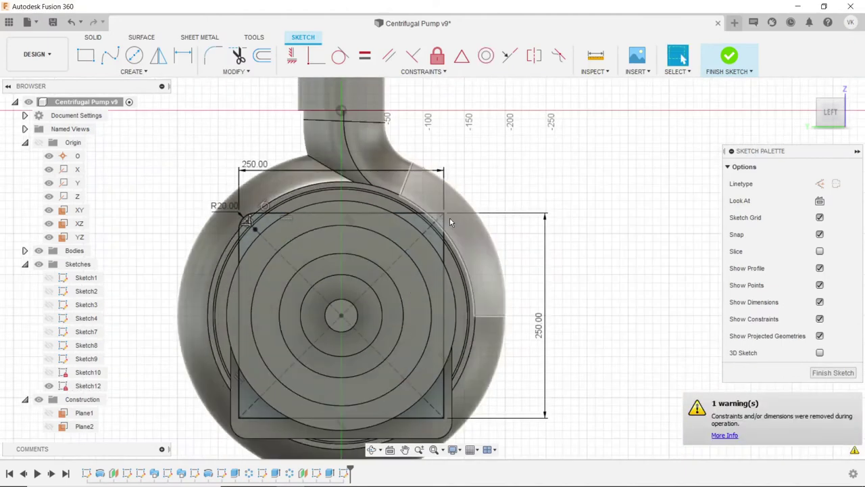
{"action": "scroll", "coordinate": [424, 202], "scroll_direction": "up", "scroll_amount": 1}
{"action": "scroll", "coordinate": [426, 206], "scroll_direction": "up", "scroll_amount": 2}
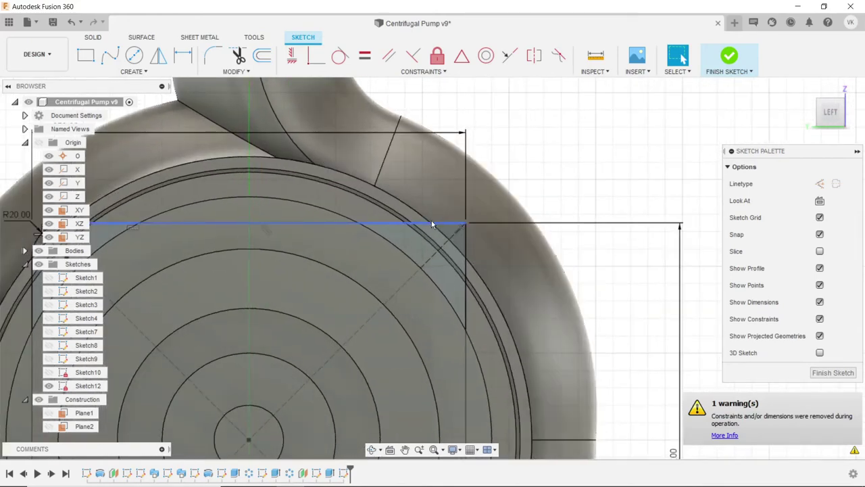
{"action": "left_click", "coordinate": [222, 59]}
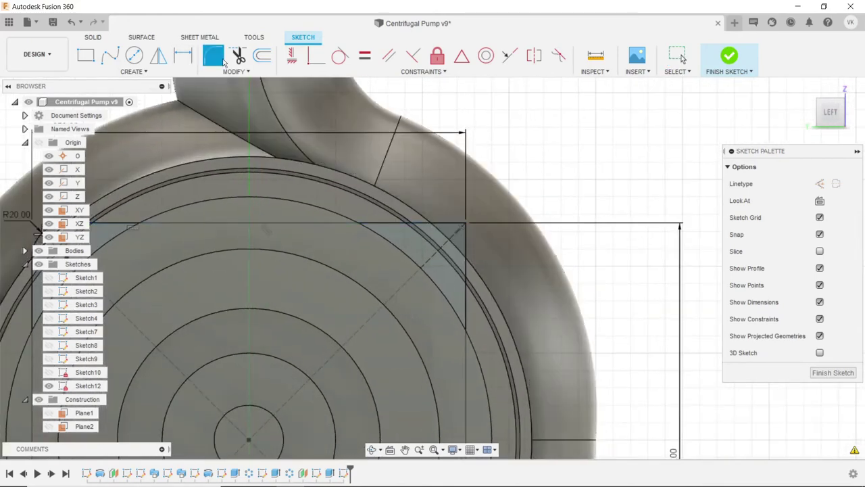
{"action": "left_click", "coordinate": [449, 222]}
{"action": "left_click", "coordinate": [465, 233]}
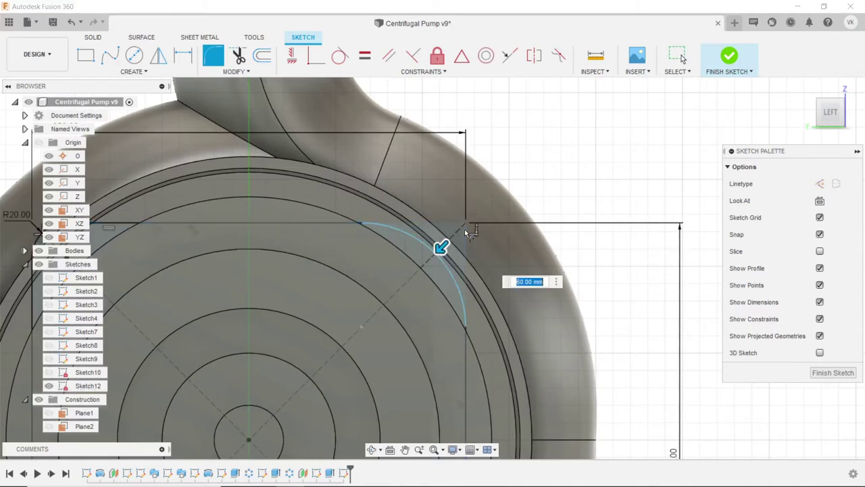
{"action": "key", "text": "Return"}
- Fillet the square's lower-right and lower-left corners with 20 mm radii
{"action": "scroll", "coordinate": [471, 217], "scroll_direction": "down", "scroll_amount": 5}
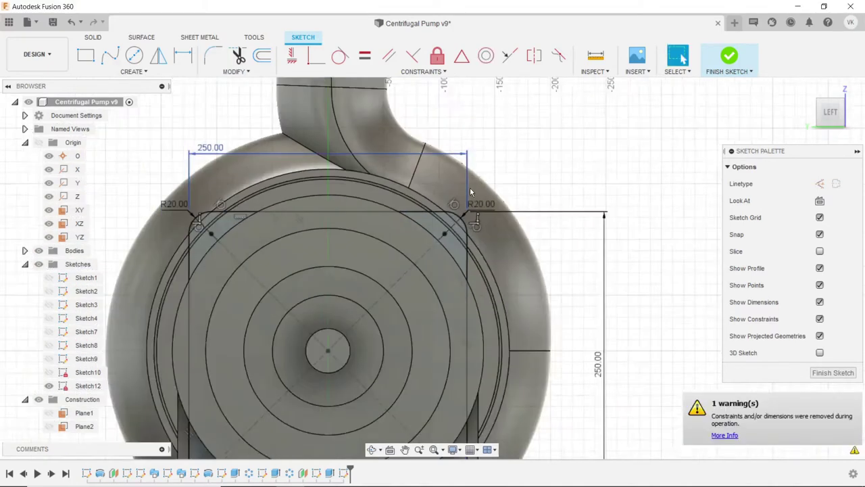
{"action": "left_click", "coordinate": [213, 57]}
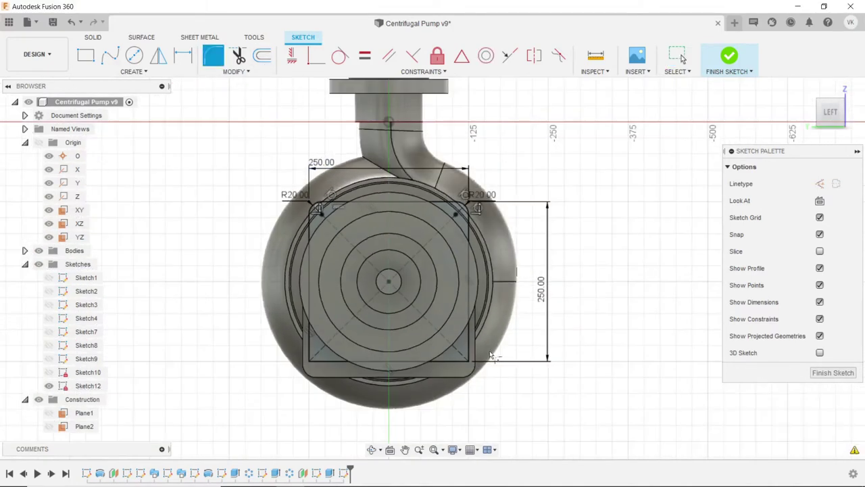
{"action": "scroll", "coordinate": [473, 365], "scroll_direction": "up", "scroll_amount": 3}
{"action": "scroll", "coordinate": [473, 366], "scroll_direction": "up", "scroll_amount": 2}
{"action": "left_click", "coordinate": [465, 347]}
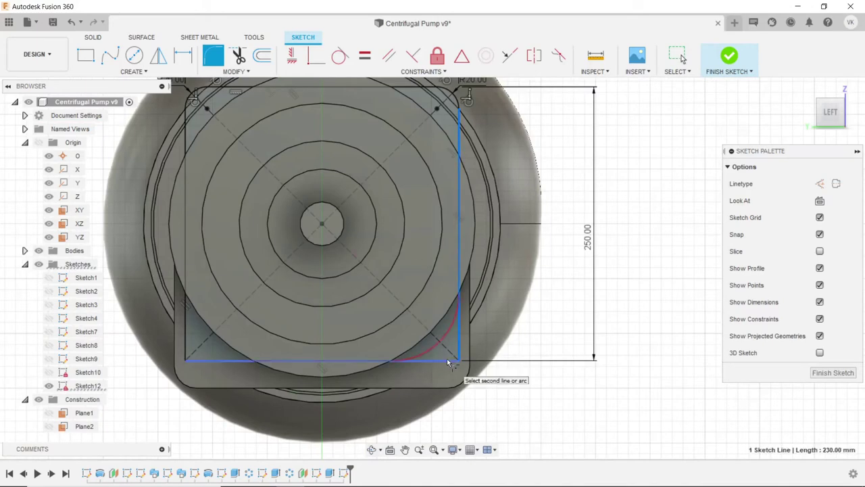
{"action": "left_click", "coordinate": [450, 359]}
{"action": "key", "text": "Return"}
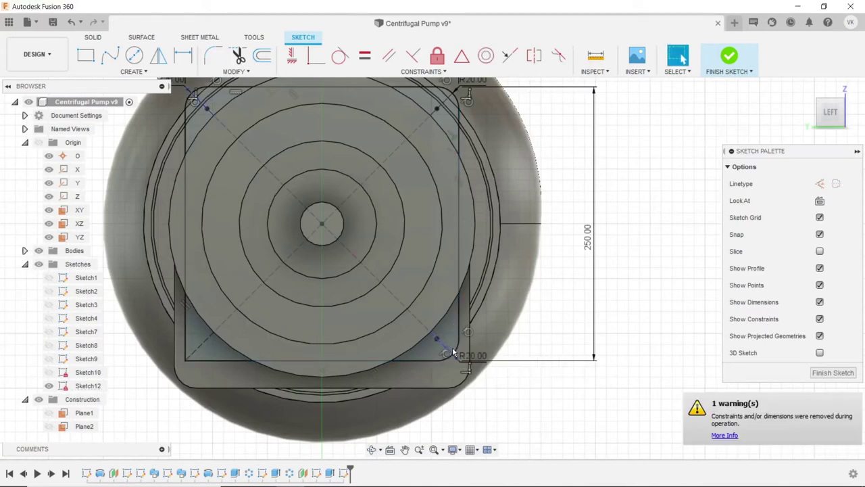
{"action": "left_click", "coordinate": [213, 56]}
{"action": "scroll", "coordinate": [175, 335], "scroll_direction": "up", "scroll_amount": 2}
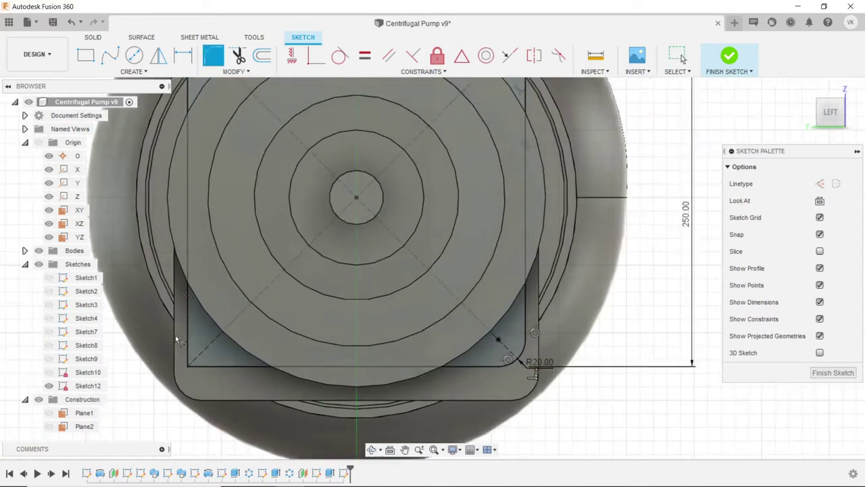
{"action": "left_click", "coordinate": [195, 343]}
{"action": "left_click", "coordinate": [209, 367]}
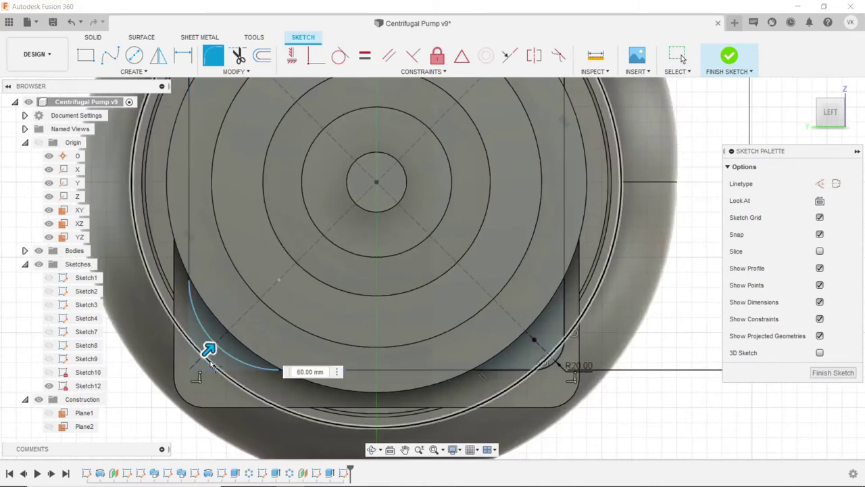
{"action": "key", "text": "Return"}
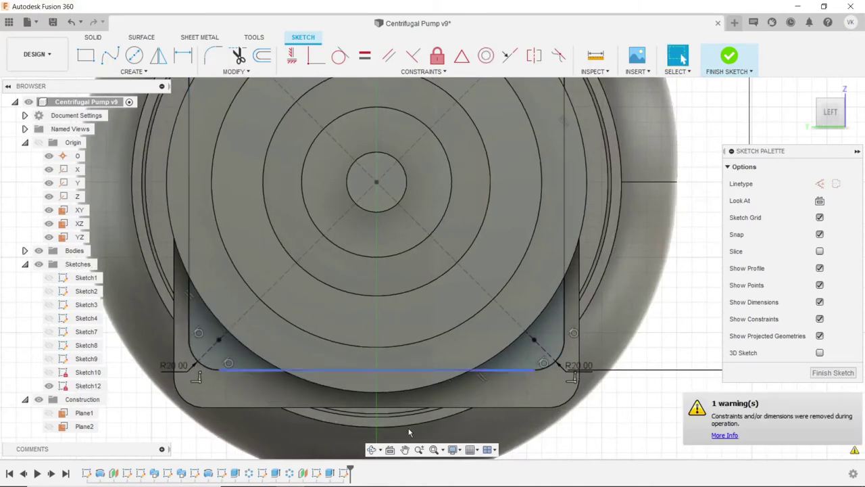
{"action": "scroll", "coordinate": [424, 388], "scroll_direction": "down", "scroll_amount": 2}
{"action": "scroll", "coordinate": [424, 388], "scroll_direction": "down", "scroll_amount": 2}
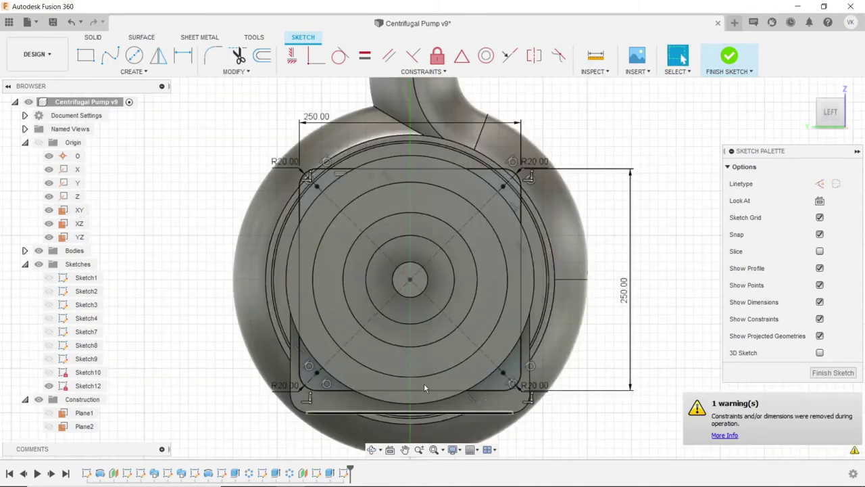
- Draw a Ø10 mm circle inside the top-left rounded corner
{"action": "left_click", "coordinate": [134, 54]}
{"action": "scroll", "coordinate": [299, 162], "scroll_direction": "up", "scroll_amount": 2}
{"action": "scroll", "coordinate": [299, 161], "scroll_direction": "up", "scroll_amount": 3}
{"action": "scroll", "coordinate": [319, 206], "scroll_direction": "up", "scroll_amount": 3}
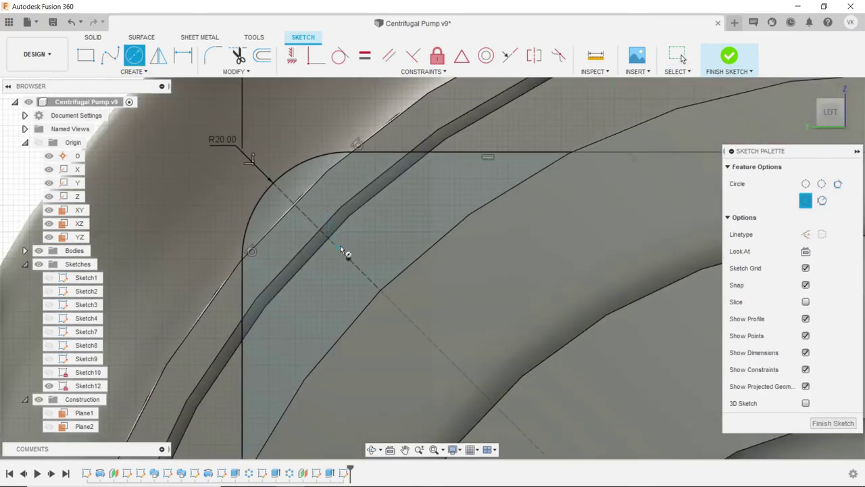
{"action": "left_click", "coordinate": [348, 259]}
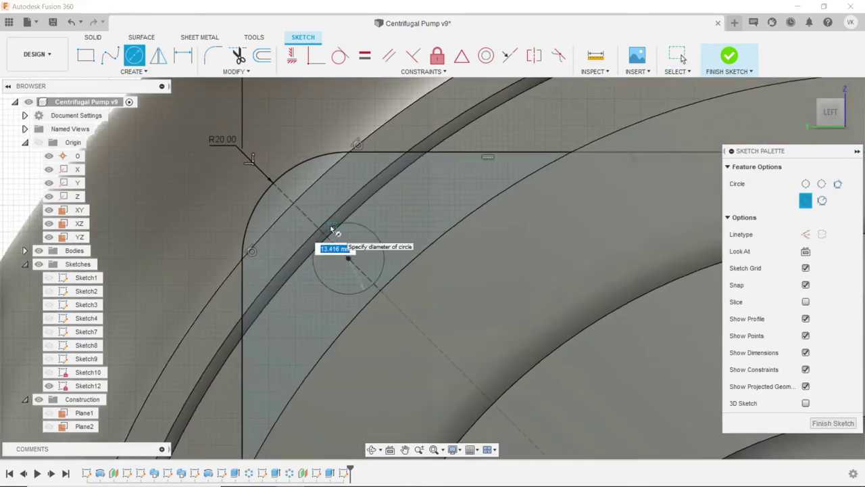
{"action": "left_click", "coordinate": [331, 229]}
{"action": "key", "text": "d"}
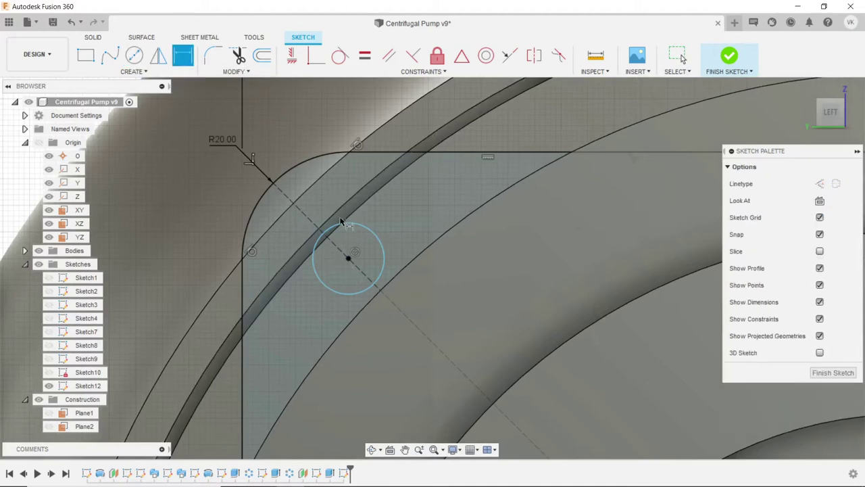
{"action": "left_click", "coordinate": [342, 225]}
{"action": "left_click", "coordinate": [331, 162]}
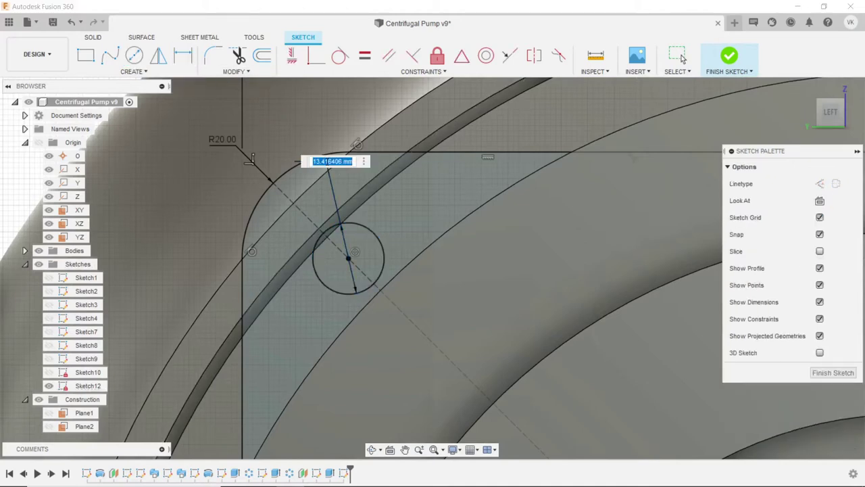
{"action": "key", "text": "Return"}
{"action": "scroll", "coordinate": [331, 169], "scroll_direction": "down", "scroll_amount": 2}
{"action": "scroll", "coordinate": [331, 169], "scroll_direction": "down", "scroll_amount": 2}
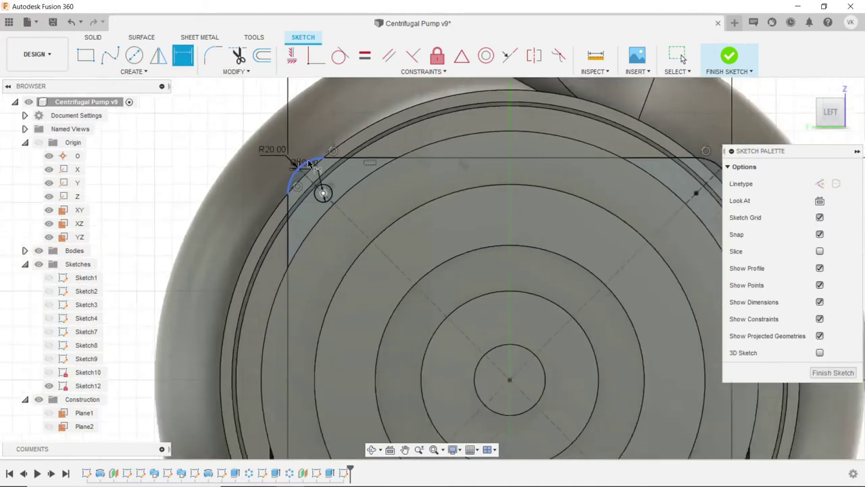
{"action": "scroll", "coordinate": [334, 169], "scroll_direction": "down", "scroll_amount": 2}
{"action": "scroll", "coordinate": [575, 152], "scroll_direction": "up", "scroll_amount": 2}
{"action": "scroll", "coordinate": [574, 152], "scroll_direction": "up", "scroll_amount": 2}
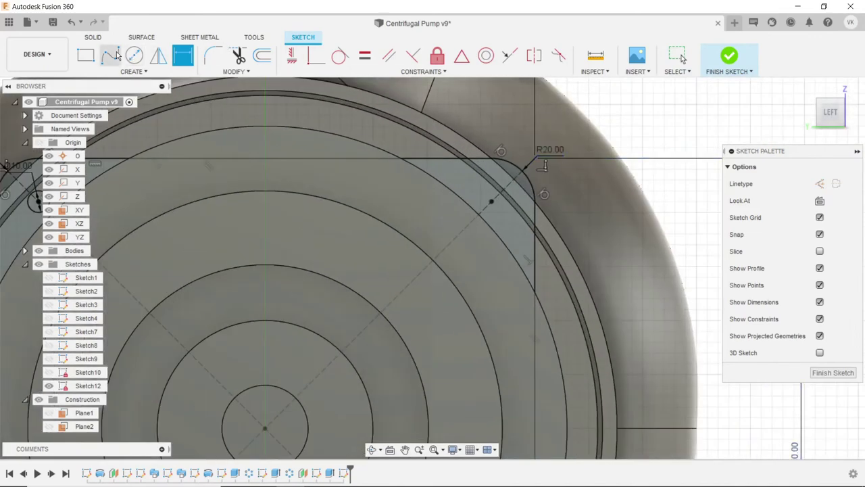
- Add a Ø10 mm circle inside the top-right rounded corner
{"action": "key", "text": "c"}
{"action": "scroll", "coordinate": [506, 178], "scroll_direction": "up", "scroll_amount": 2}
{"action": "scroll", "coordinate": [480, 223], "scroll_direction": "up", "scroll_amount": 1}
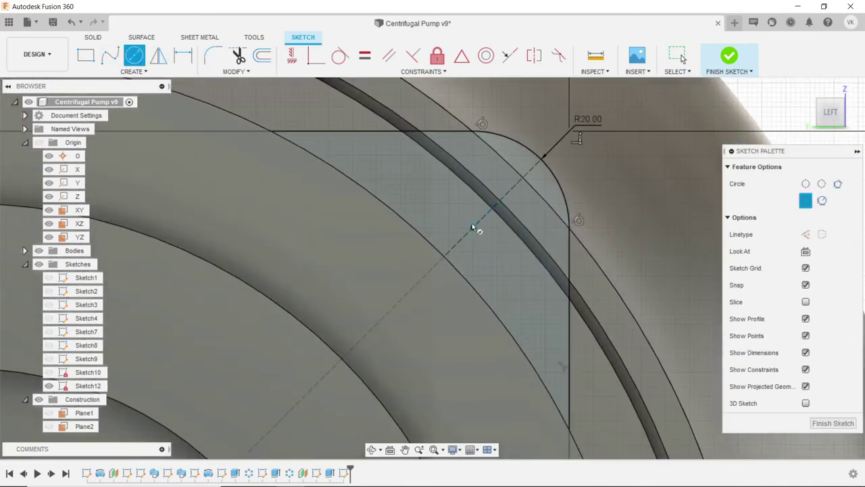
{"action": "left_click", "coordinate": [471, 205]}
{"action": "left_click", "coordinate": [196, 55]}
{"action": "left_click", "coordinate": [457, 212]}
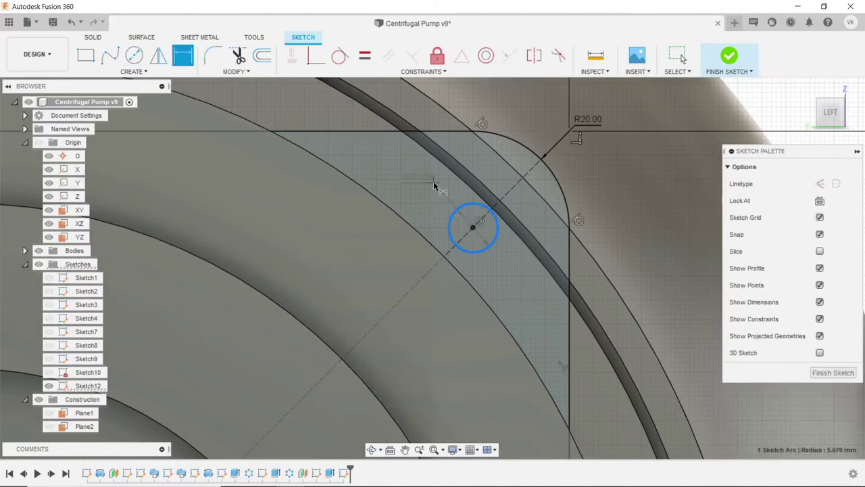
{"action": "left_click", "coordinate": [434, 181]}
{"action": "type", "text": "10"}
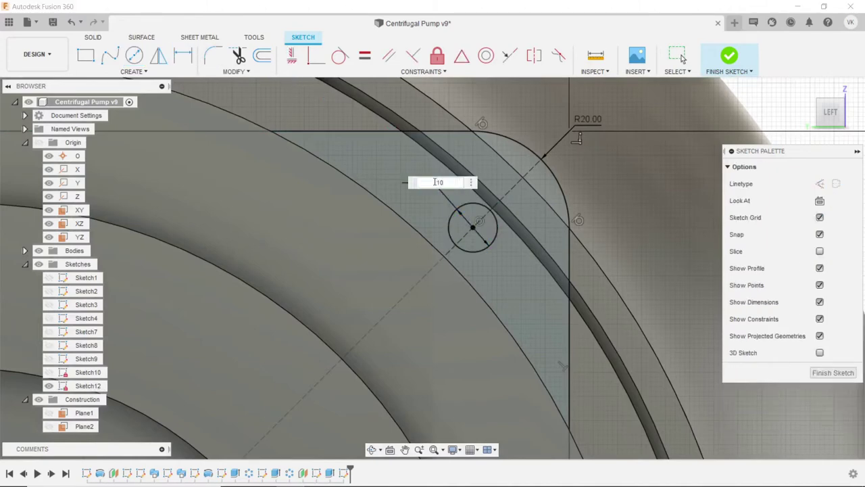
{"action": "key", "text": "Return"}
{"action": "scroll", "coordinate": [311, 112], "scroll_direction": "down", "scroll_amount": 3}
{"action": "scroll", "coordinate": [310, 112], "scroll_direction": "down", "scroll_amount": 3}
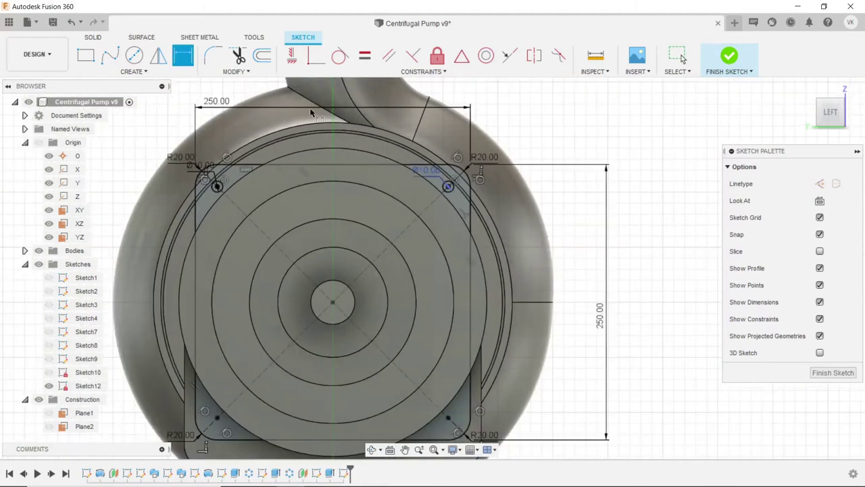
- Add a Ø10 mm circle on the lower-right diagonal construction line
{"action": "left_click", "coordinate": [139, 58]}
{"action": "scroll", "coordinate": [471, 375], "scroll_direction": "up", "scroll_amount": 2}
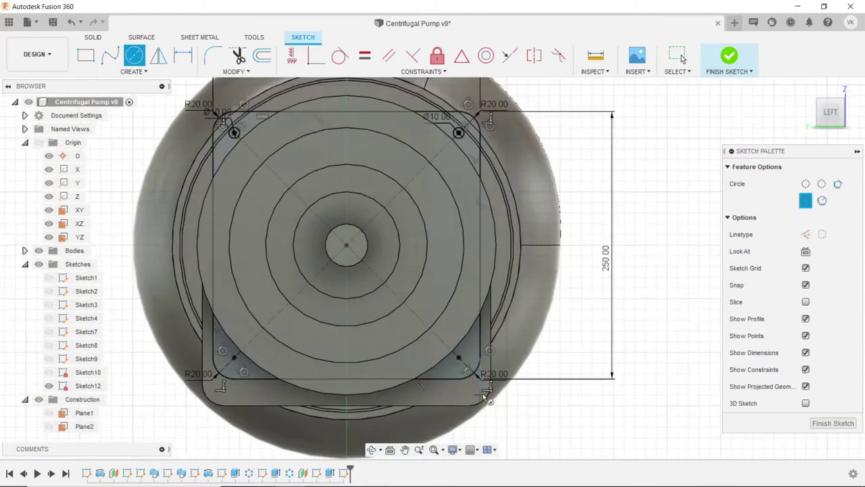
{"action": "scroll", "coordinate": [471, 375], "scroll_direction": "up", "scroll_amount": 3}
{"action": "scroll", "coordinate": [471, 375], "scroll_direction": "up", "scroll_amount": 2}
{"action": "left_click", "coordinate": [444, 336]}
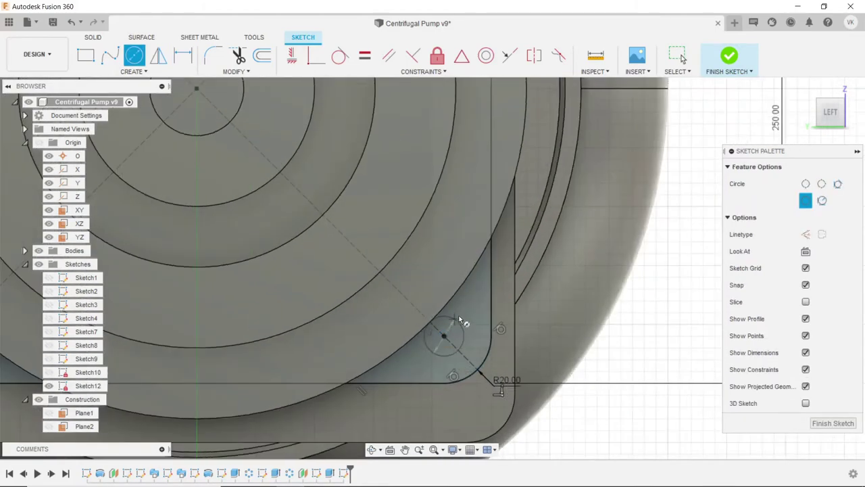
{"action": "left_click", "coordinate": [183, 56]}
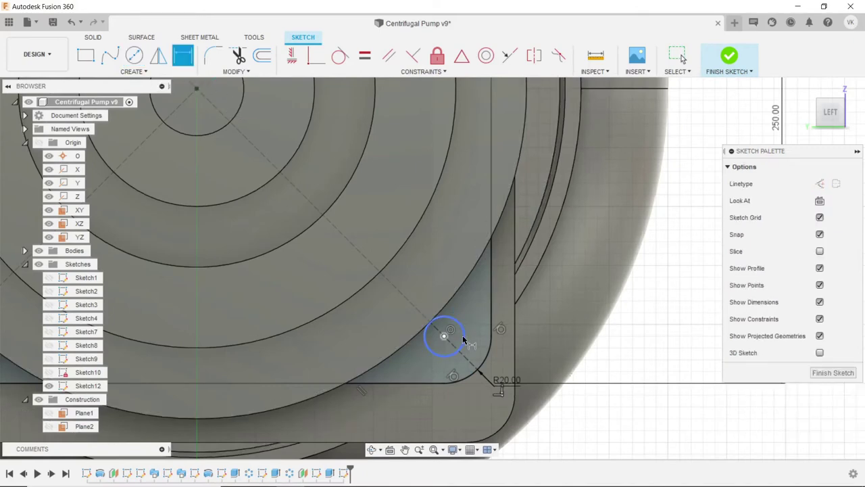
{"action": "left_click", "coordinate": [465, 331]}
{"action": "left_click", "coordinate": [489, 315]}
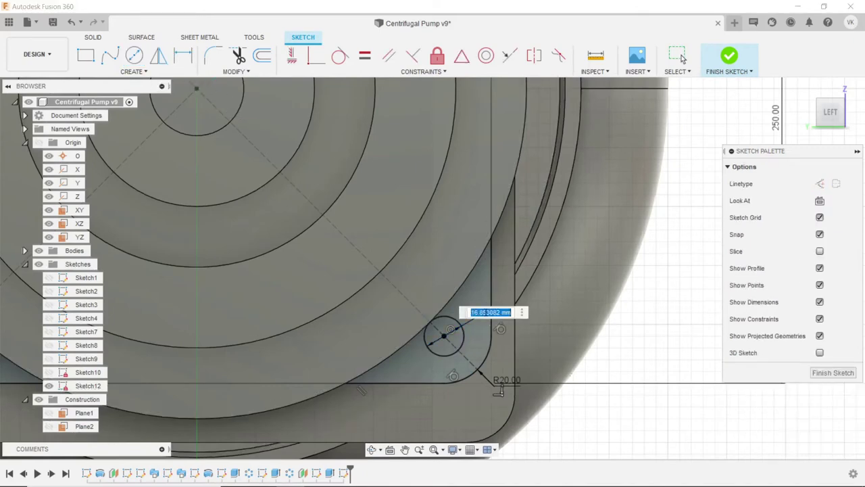
{"action": "key", "text": "Return"}
{"action": "key", "text": "F6"}
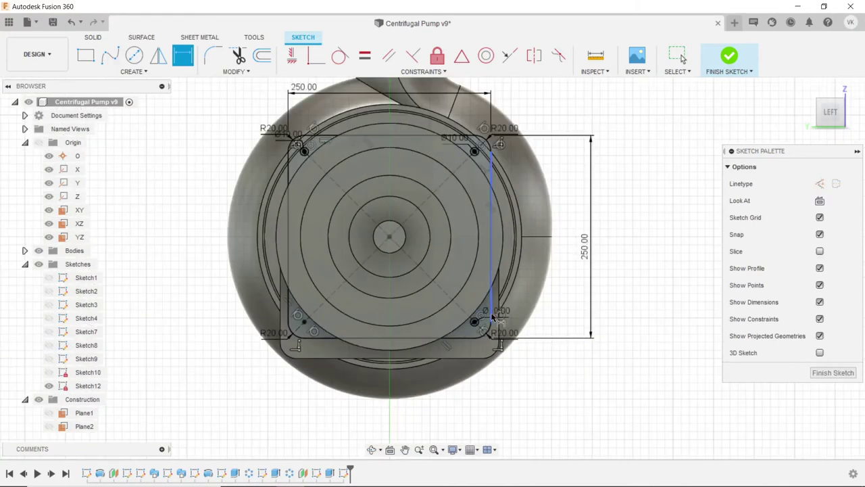
{"action": "scroll", "coordinate": [297, 302], "scroll_direction": "up", "scroll_amount": 5}
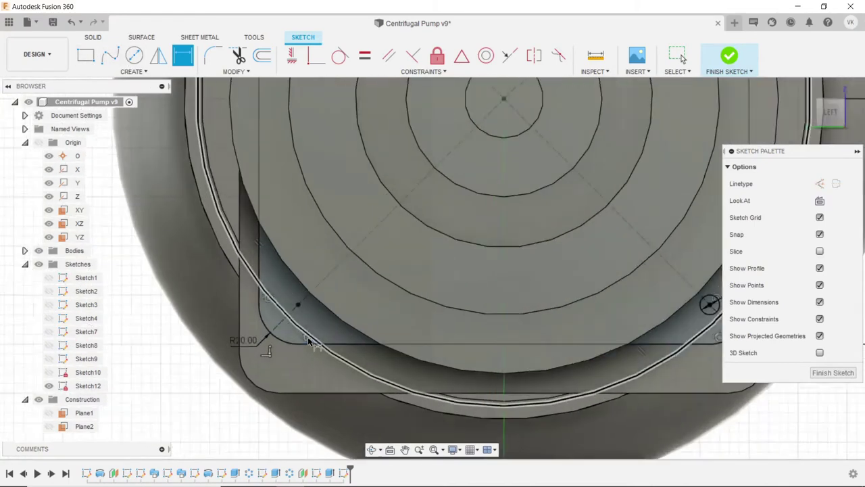
{"action": "scroll", "coordinate": [297, 302], "scroll_direction": "up", "scroll_amount": 5}
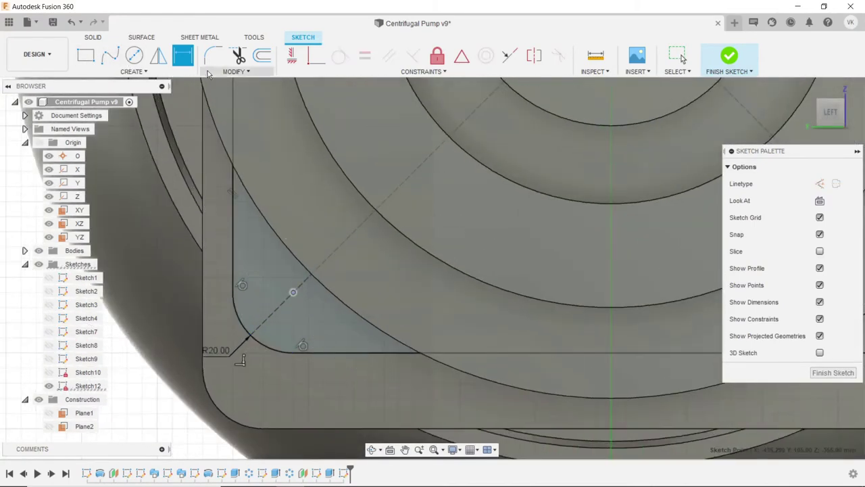
- Add the last Ø10 mm circle at the bottom-left corner and orbit to a perspective view
{"action": "key", "text": "c"}
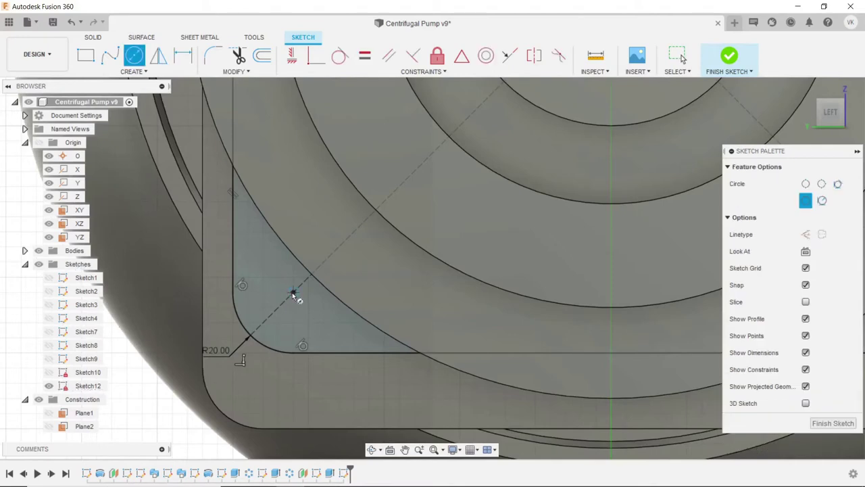
{"action": "left_click", "coordinate": [183, 56]}
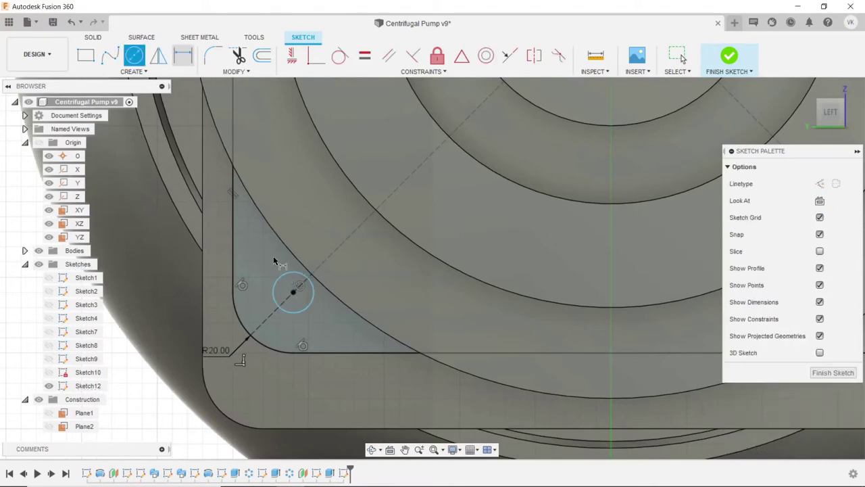
{"action": "left_click", "coordinate": [260, 262]}
{"action": "type", "text": "10"}
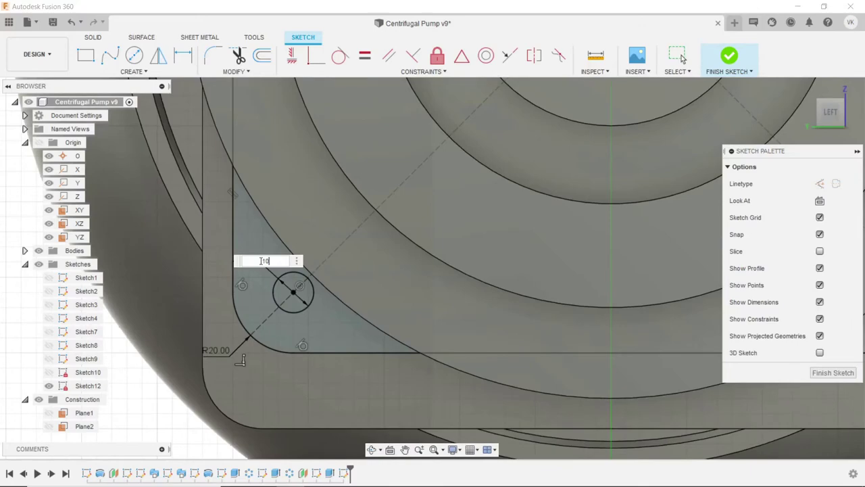
{"action": "key", "text": "Return"}
{"action": "scroll", "coordinate": [284, 273], "scroll_direction": "down", "scroll_amount": 5}
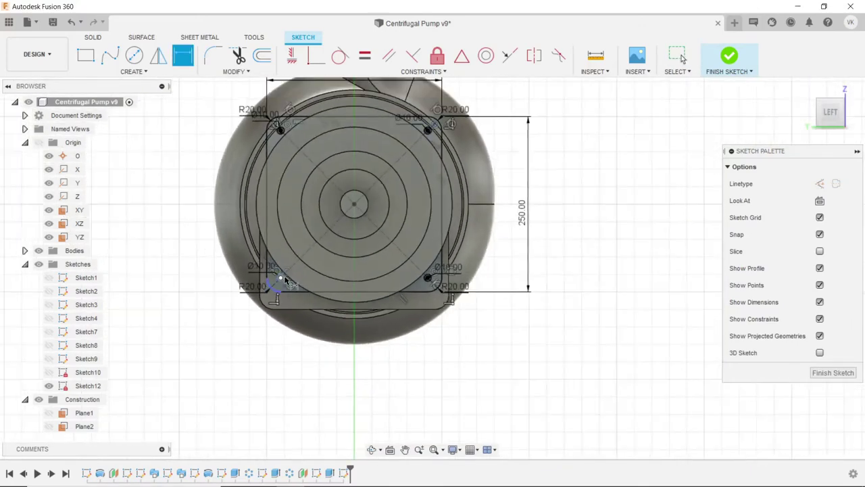
{"action": "scroll", "coordinate": [284, 273], "scroll_direction": "down", "scroll_amount": 2}
{"action": "left_click", "coordinate": [371, 449]}
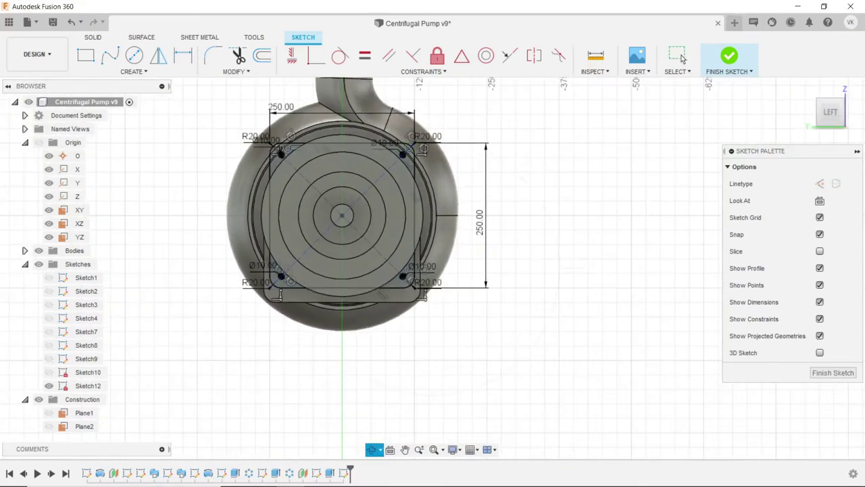
{"action": "left_click_drag", "start_coordinate": [378, 324], "coordinate": [317, 319]}
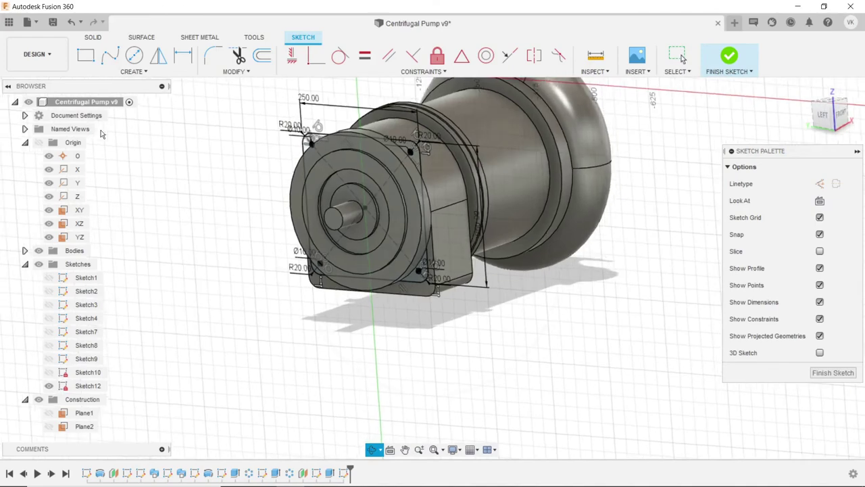
- Finish the sketch and select the top-right and top-left corner tab profiles for an extrusion
{"action": "right_click", "coordinate": [110, 133]}
{"action": "left_click", "coordinate": [108, 96]}
{"action": "left_click", "coordinate": [92, 37]}
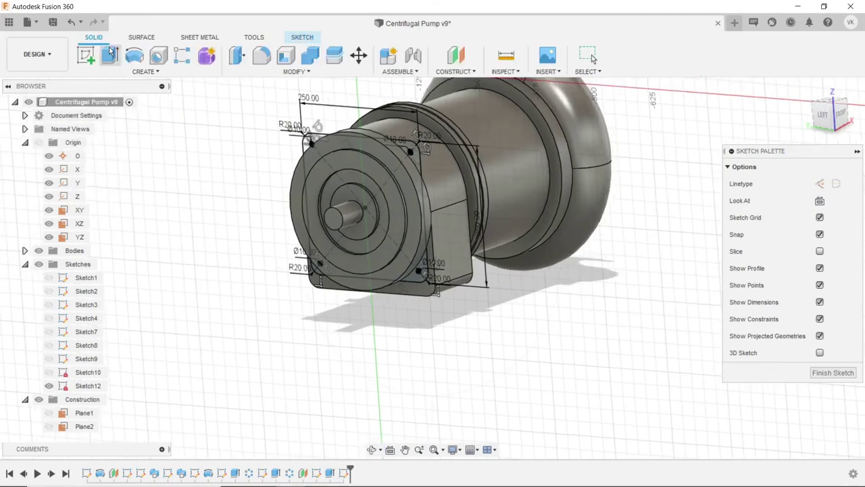
{"action": "left_click", "coordinate": [109, 55]}
{"action": "scroll", "coordinate": [412, 150], "scroll_direction": "up", "scroll_amount": 5}
{"action": "scroll", "coordinate": [412, 150], "scroll_direction": "up", "scroll_amount": 3}
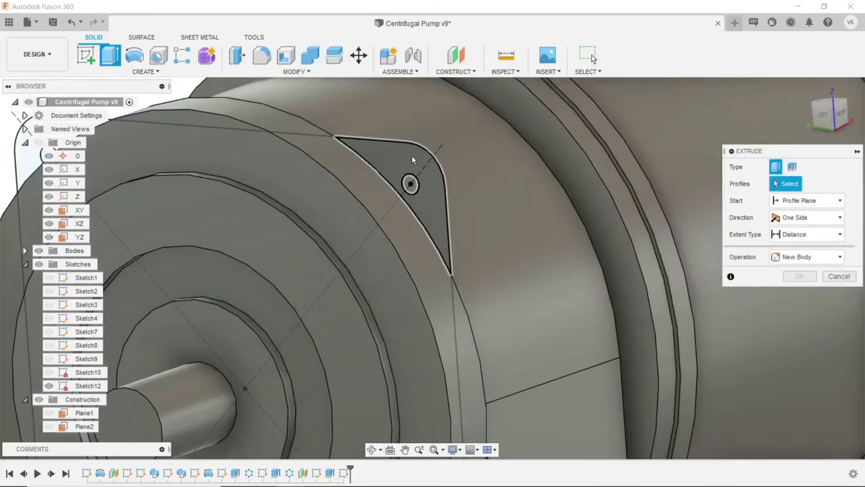
{"action": "left_click", "coordinate": [409, 172]}
{"action": "scroll", "coordinate": [409, 173], "scroll_direction": "down", "scroll_amount": 3}
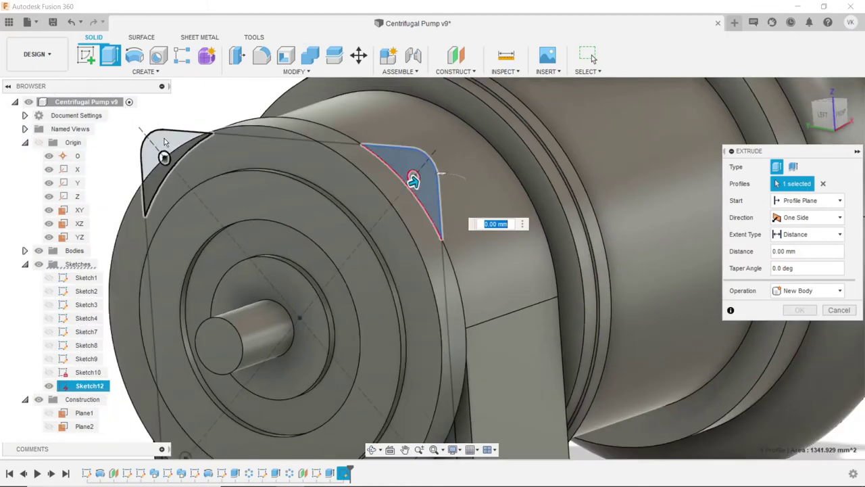
{"action": "left_click", "coordinate": [164, 157]}
{"action": "scroll", "coordinate": [164, 157], "scroll_direction": "down", "scroll_amount": 3}
{"action": "scroll", "coordinate": [220, 338], "scroll_direction": "up", "scroll_amount": 2}
{"action": "scroll", "coordinate": [221, 337], "scroll_direction": "up", "scroll_amount": 2}
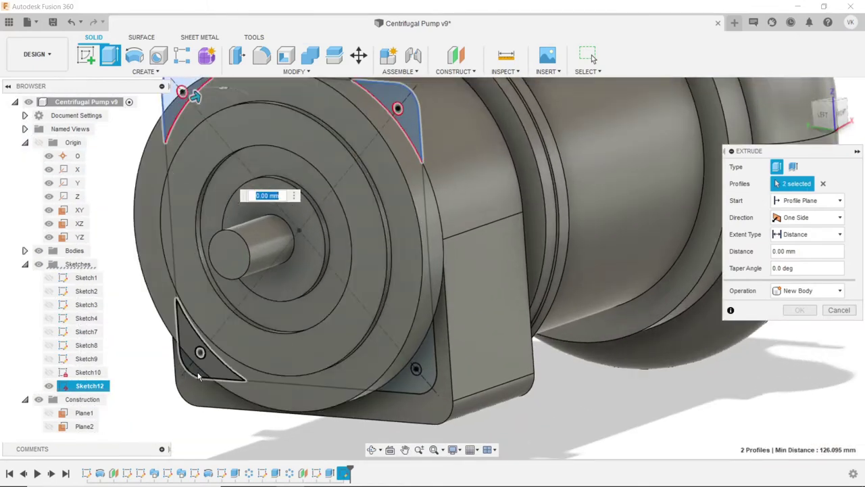
- Add the two bottom corner profiles and extrude all four tabs 25 mm, joined into the flange
{"action": "left_click", "coordinate": [198, 377]}
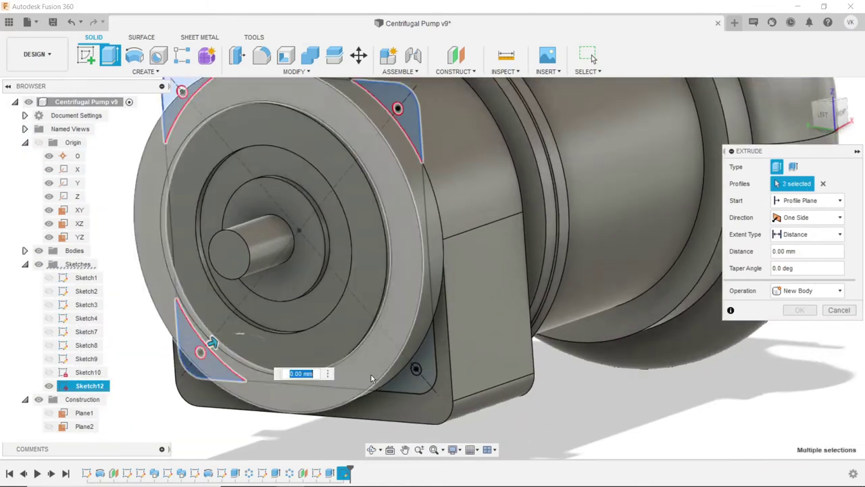
{"action": "left_click", "coordinate": [432, 370]}
{"action": "left_click_drag", "start_coordinate": [416, 358], "coordinate": [405, 366]}
{"action": "type", "text": "-25"}
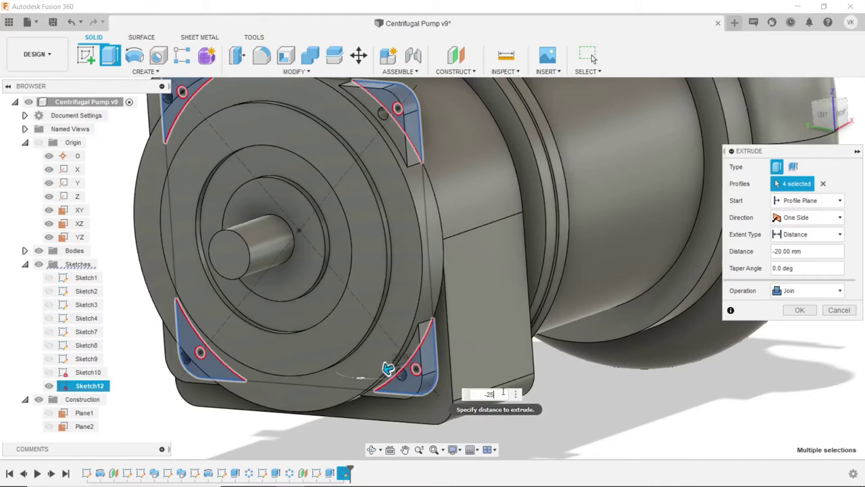
{"action": "left_click", "coordinate": [799, 309]}
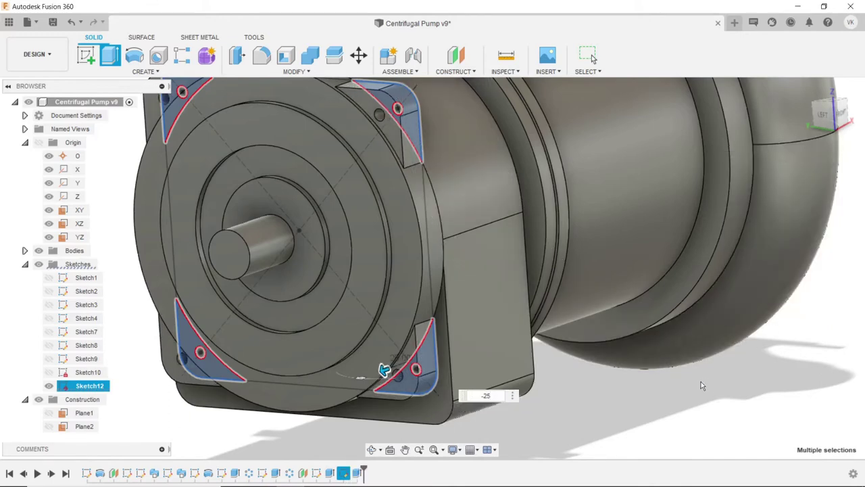
- Orbit the pump to inspect the new corner tabs from the side and underside
{"action": "key", "text": "F6"}
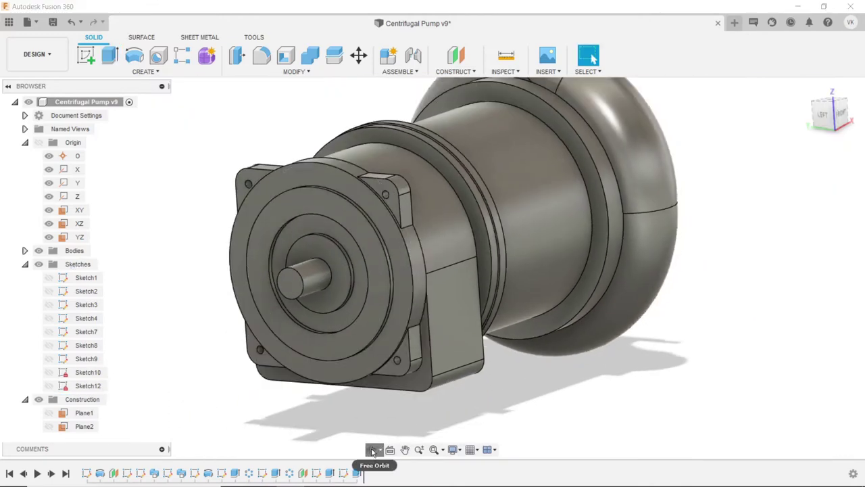
{"action": "left_click", "coordinate": [372, 451]}
{"action": "mouse_move", "coordinate": [446, 378]}
{"action": "left_mouse_down"}
{"action": "mouse_move", "coordinate": [405, 373]}
{"action": "mouse_move", "coordinate": [479, 376]}
{"action": "left_mouse_up"}
{"action": "scroll", "coordinate": [477, 376], "scroll_direction": "up", "scroll_amount": 3}
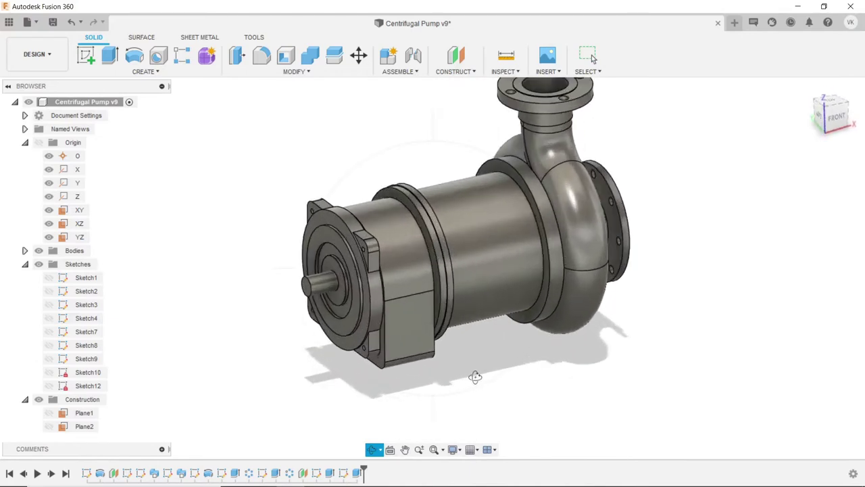
{"action": "scroll", "coordinate": [475, 377], "scroll_direction": "down", "scroll_amount": 2}
{"action": "key", "text": "Escape"}
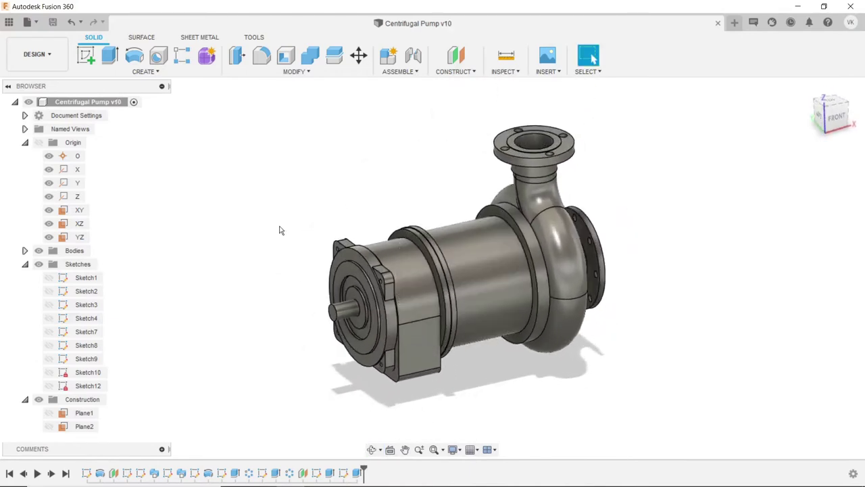
{"action": "left_click", "coordinate": [371, 449]}
{"action": "left_click_drag", "start_coordinate": [351, 378], "coordinate": [309, 294]}
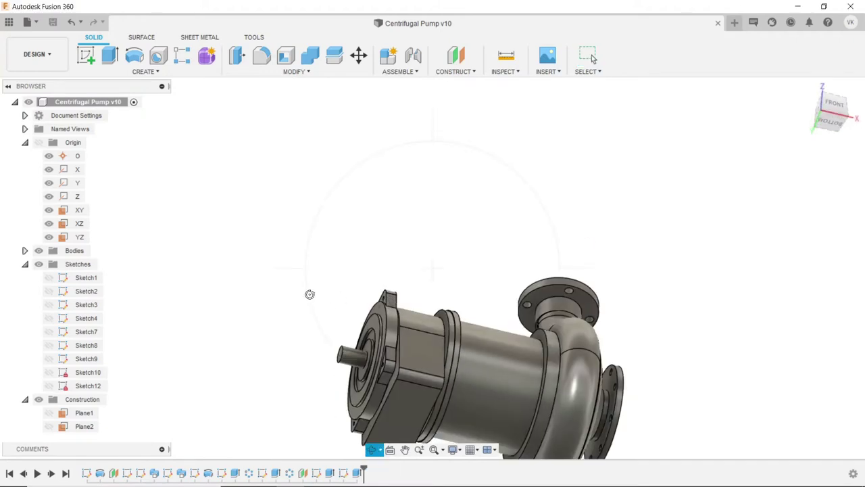
{"action": "right_click", "coordinate": [324, 299]}
{"action": "left_click", "coordinate": [336, 299]}
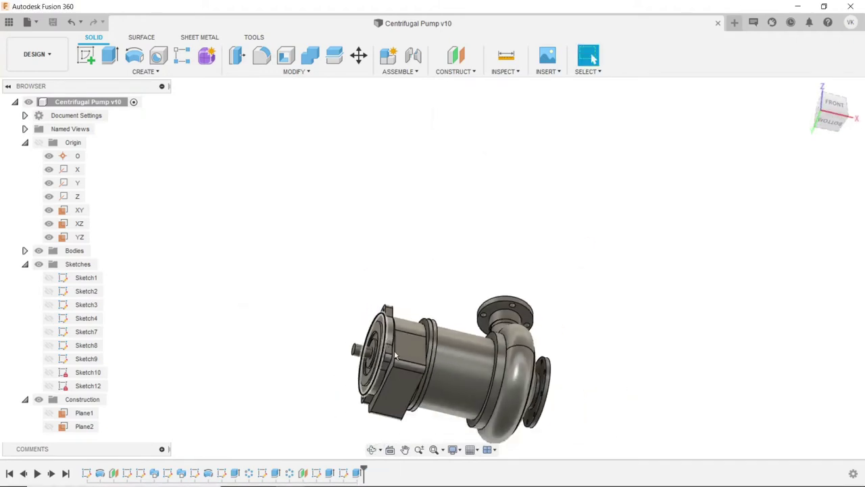
- Start a sketch on the foot's underside and draw a centred 50 by 150 mm rectangle
{"action": "left_click", "coordinate": [400, 380]}
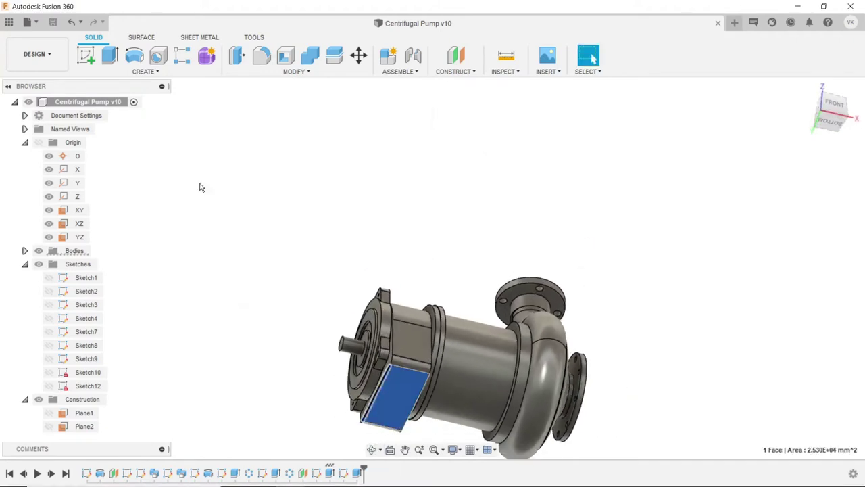
{"action": "left_click", "coordinate": [93, 59]}
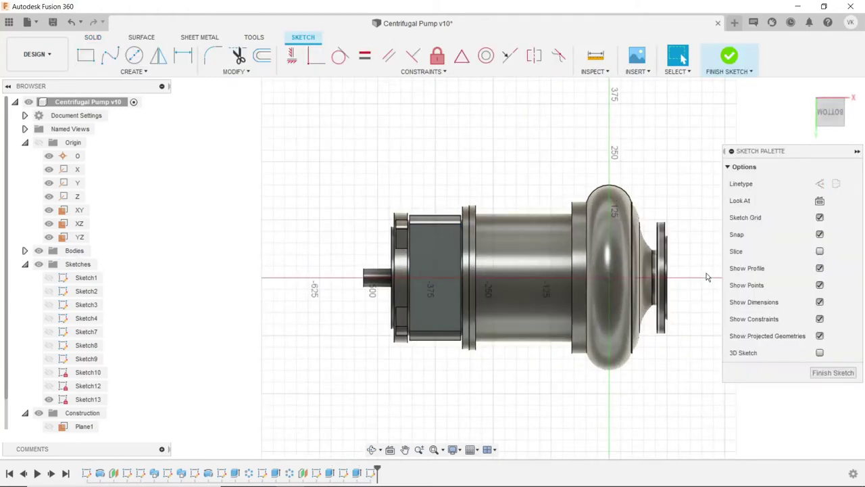
{"action": "left_click", "coordinate": [104, 72]}
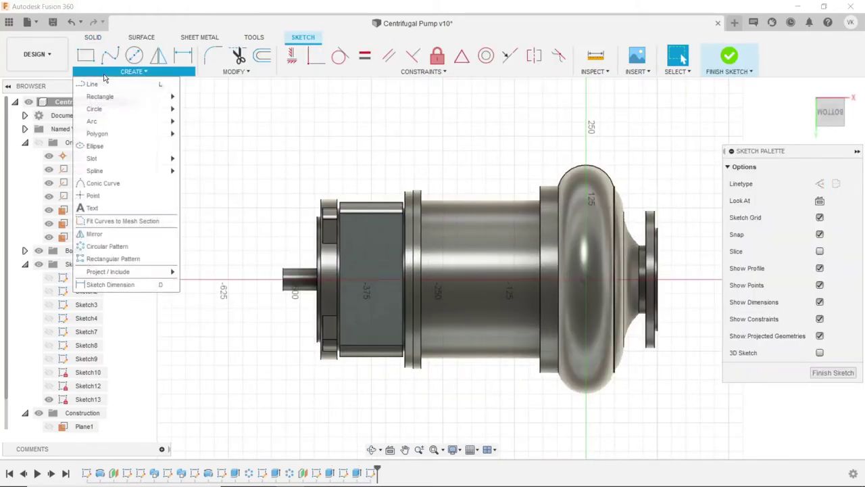
{"action": "mouse_move", "coordinate": [100, 96]}
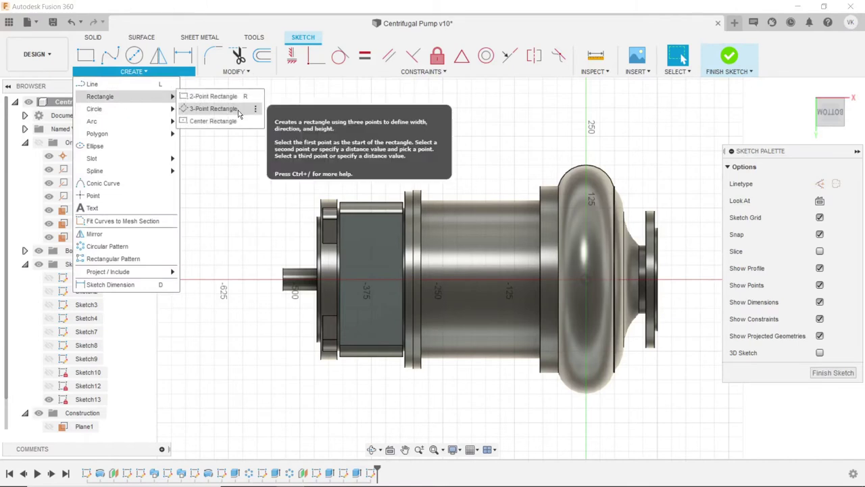
{"action": "left_click", "coordinate": [238, 109]}
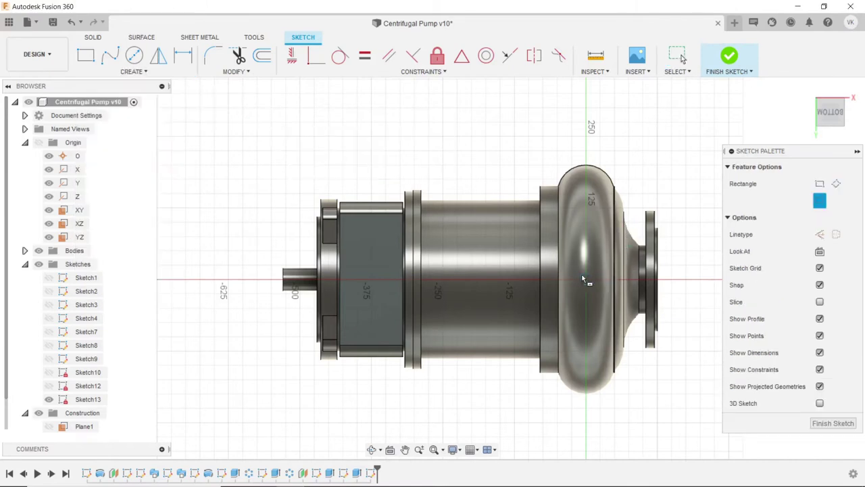
{"action": "left_click", "coordinate": [372, 278]}
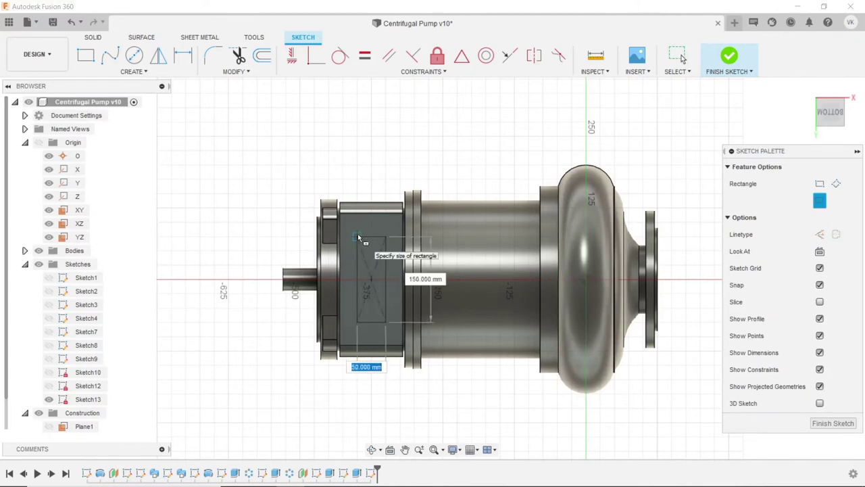
{"action": "left_click", "coordinate": [359, 236]}
- Dimension the rectangle's width at 50 mm and attempt a height dimension
{"action": "left_click", "coordinate": [188, 63]}
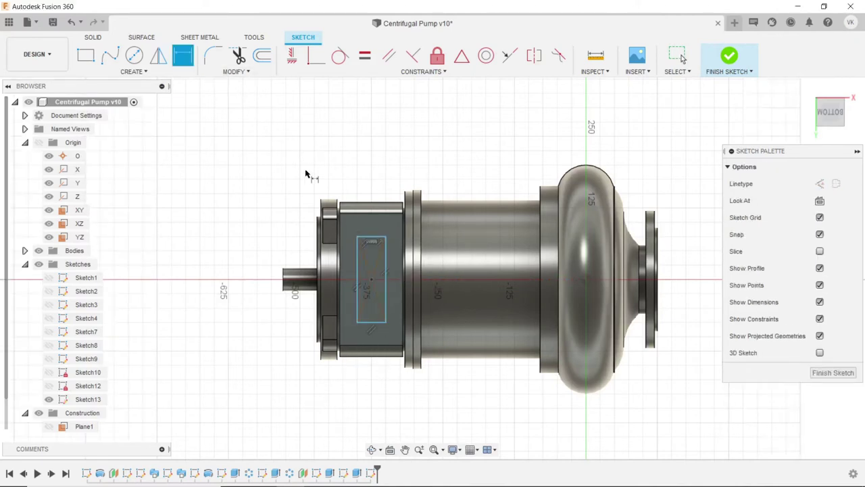
{"action": "left_click", "coordinate": [370, 172]}
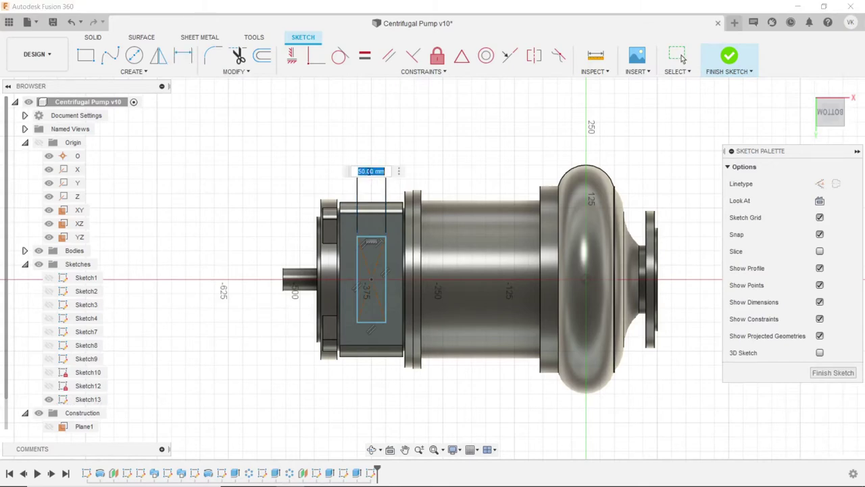
{"action": "key", "text": "Return"}
{"action": "left_click", "coordinate": [358, 259]}
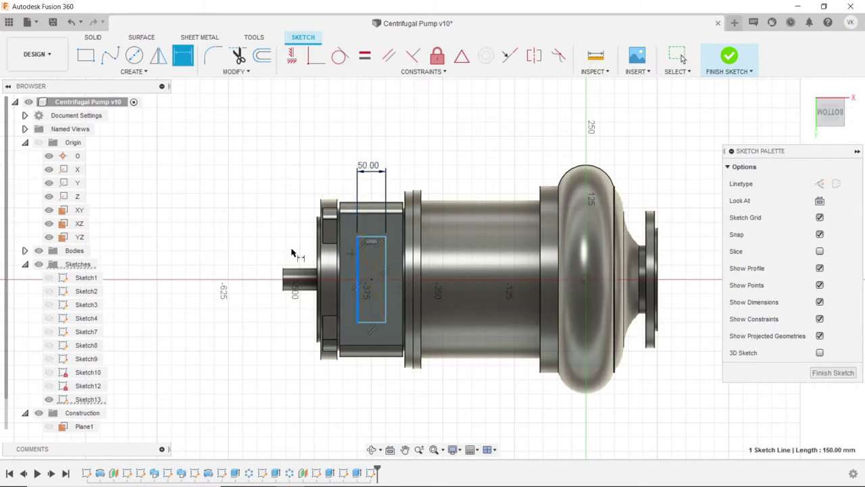
{"action": "left_click", "coordinate": [263, 252]}
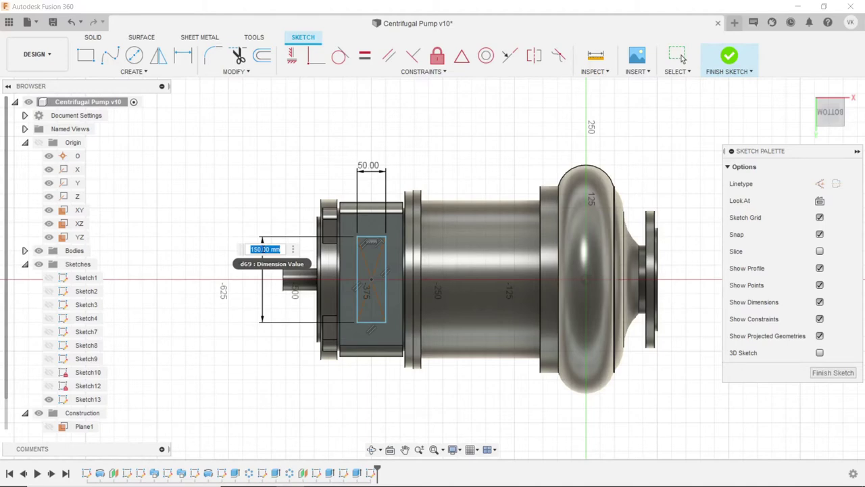
{"action": "type", "text": "0"}
{"action": "key", "text": "Return"}
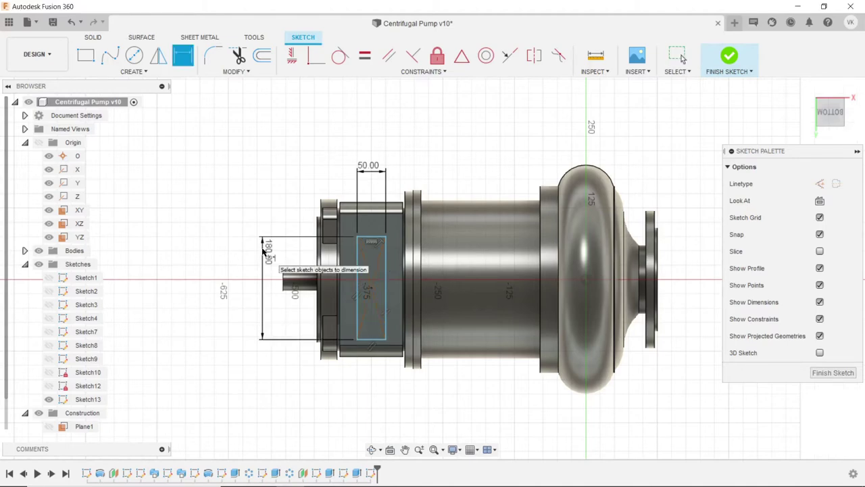
{"action": "key", "text": "Escape"}
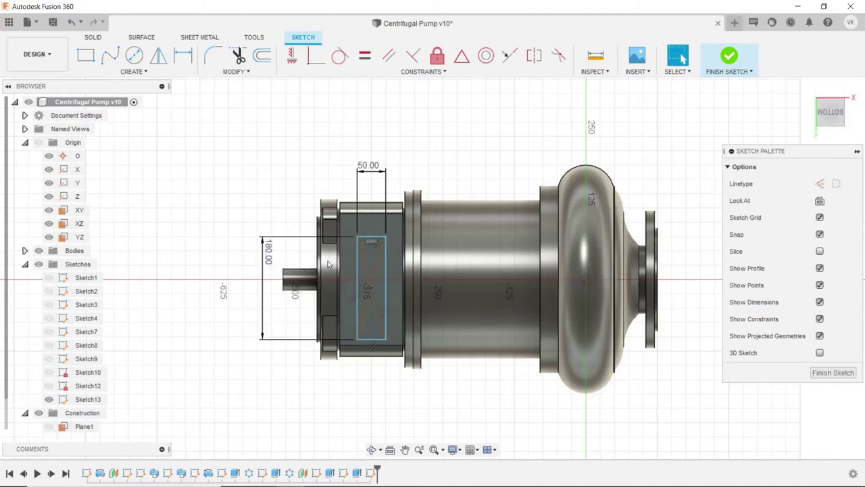
{"action": "key", "text": "ctrl+z"}
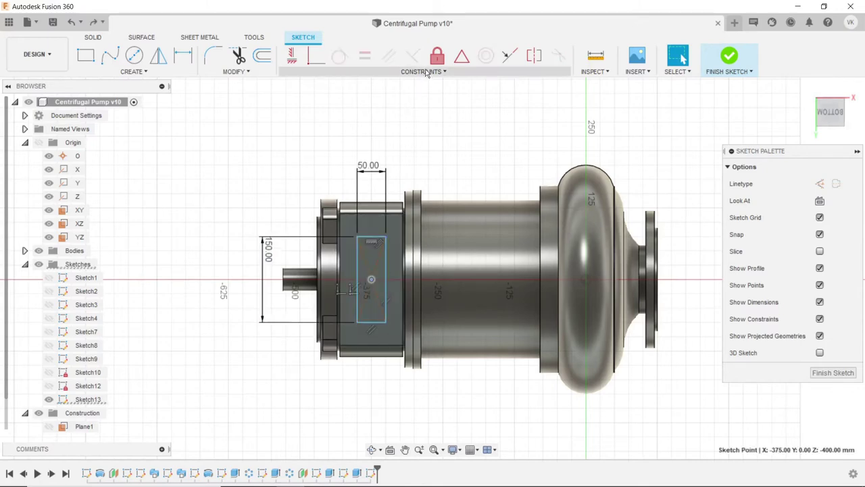
- Change the rectangle height to 180 mm and finish the sketch
{"action": "left_click", "coordinate": [438, 56]}
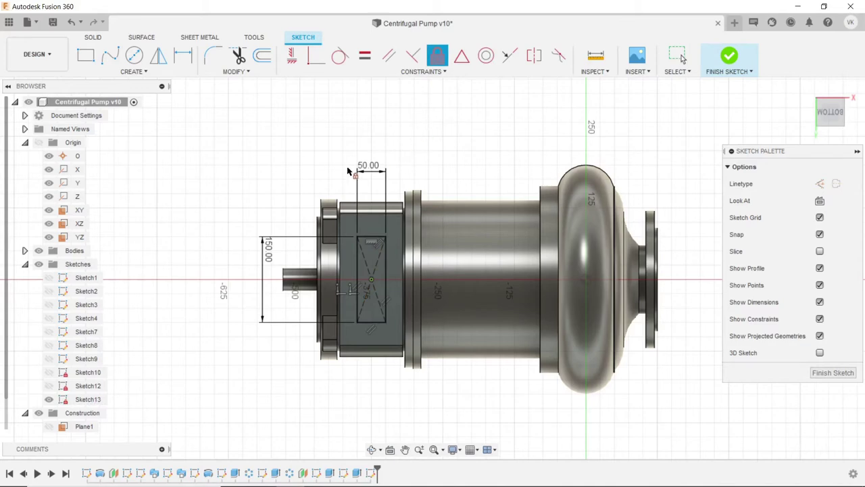
{"action": "key", "text": "Escape"}
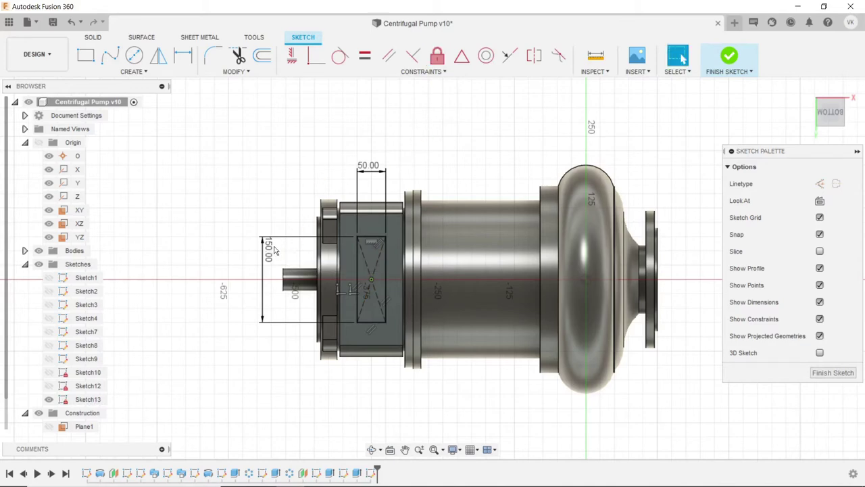
{"action": "double_click", "coordinate": [273, 250]}
{"action": "type", "text": "18"}
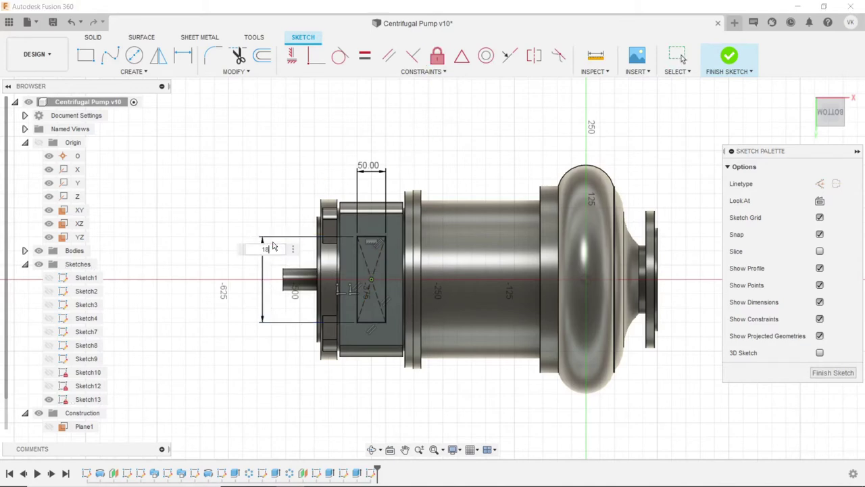
{"action": "key", "text": "Return"}
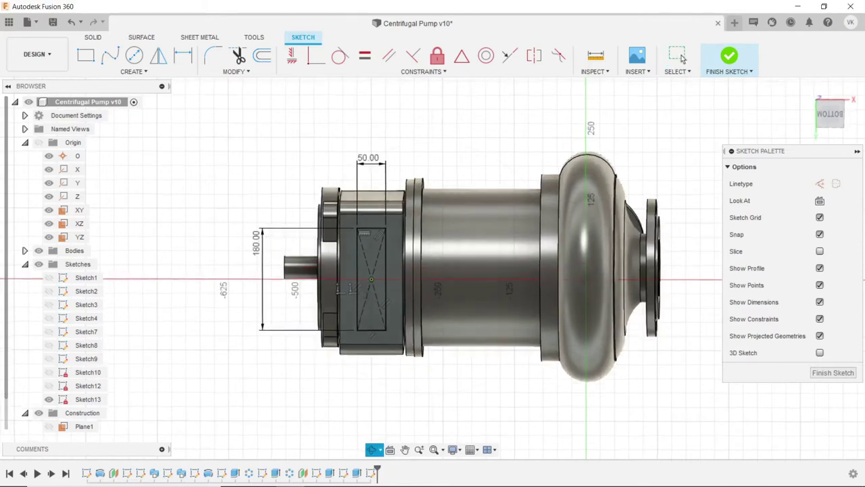
{"action": "left_click_drag", "start_coordinate": [210, 169], "coordinate": [210, 225]}
{"action": "right_click", "coordinate": [210, 225]}
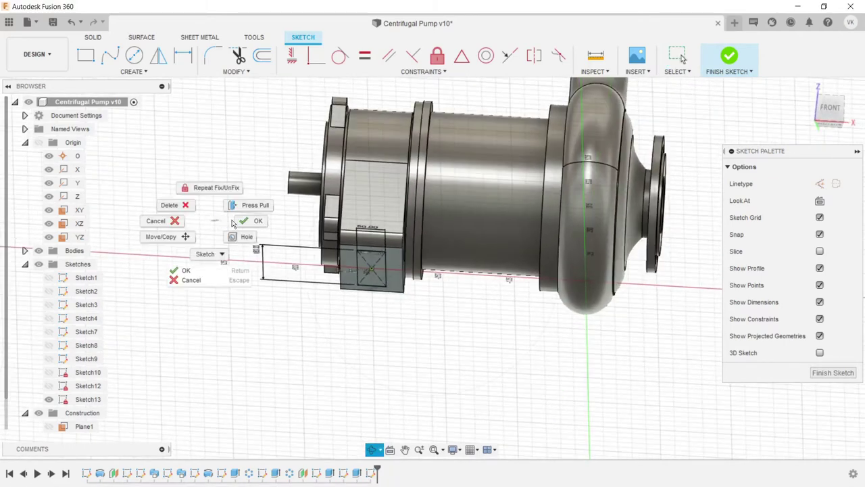
{"action": "left_click", "coordinate": [174, 269]}
- Extrude the 50 by 180 mm rectangle 40 mm as a joined foot block, then view it isometrically
{"action": "left_click", "coordinate": [93, 36]}
{"action": "left_click", "coordinate": [110, 55]}
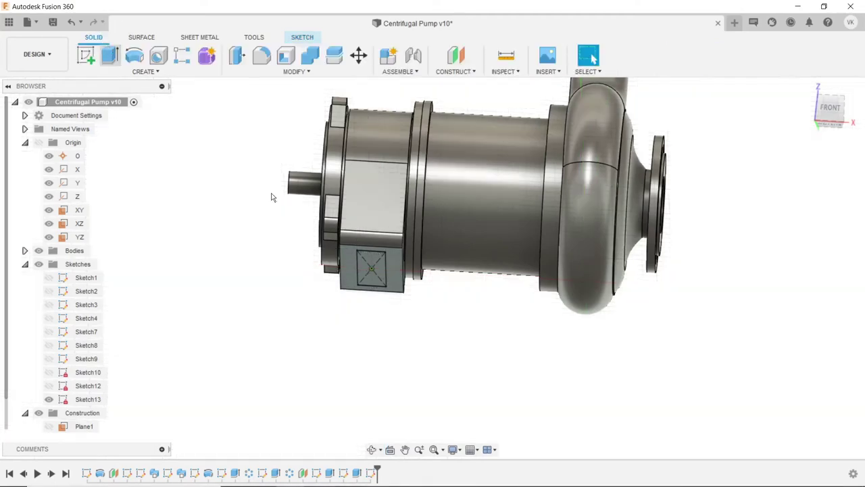
{"action": "left_click", "coordinate": [375, 263]}
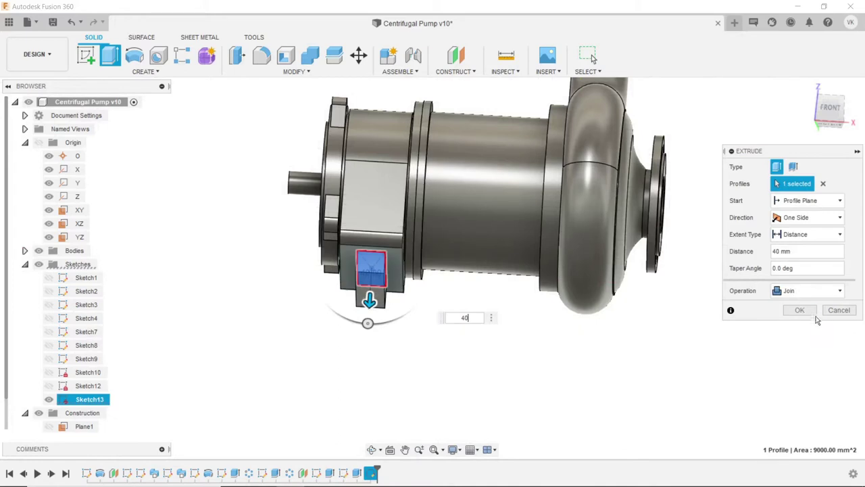
{"action": "left_click", "coordinate": [800, 309]}
{"action": "left_click", "coordinate": [371, 450]}
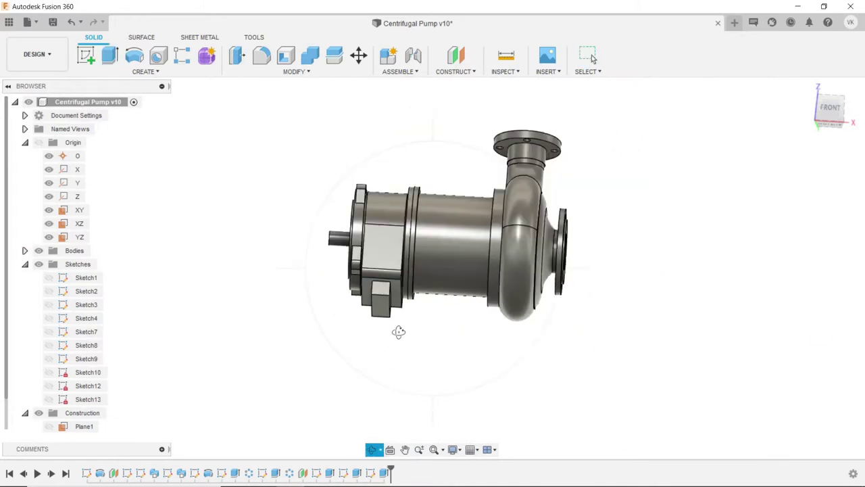
{"action": "mouse_move", "coordinate": [398, 332]}
{"action": "left_mouse_down"}
{"action": "mouse_move", "coordinate": [417, 315]}
{"action": "mouse_move", "coordinate": [443, 351]}
{"action": "mouse_move", "coordinate": [433, 340]}
{"action": "mouse_move", "coordinate": [436, 358]}
{"action": "left_mouse_up"}
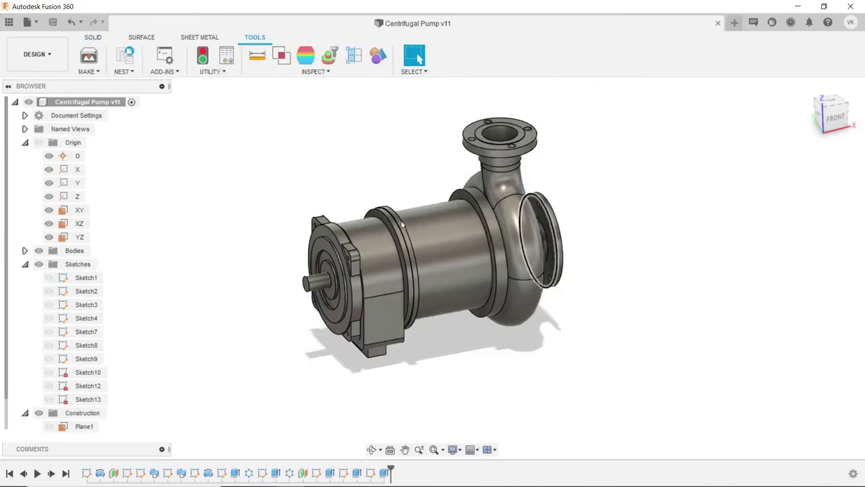
{"action": "left_click", "coordinate": [93, 38]}
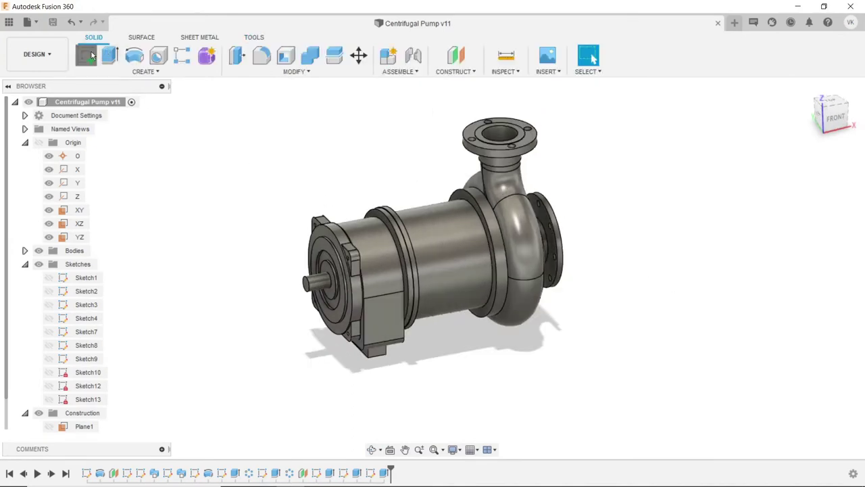
- Sketch on the foot face a line along its bottom, a vertical leg and a short leftward return
{"action": "scroll", "coordinate": [358, 310], "scroll_direction": "up", "scroll_amount": 5}
{"action": "left_click", "coordinate": [356, 318]}
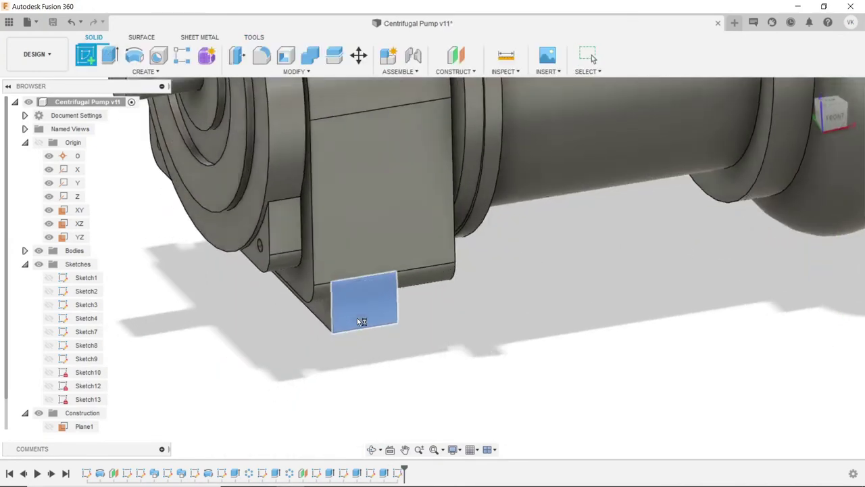
{"action": "left_click", "coordinate": [145, 72]}
{"action": "left_click", "coordinate": [140, 85]}
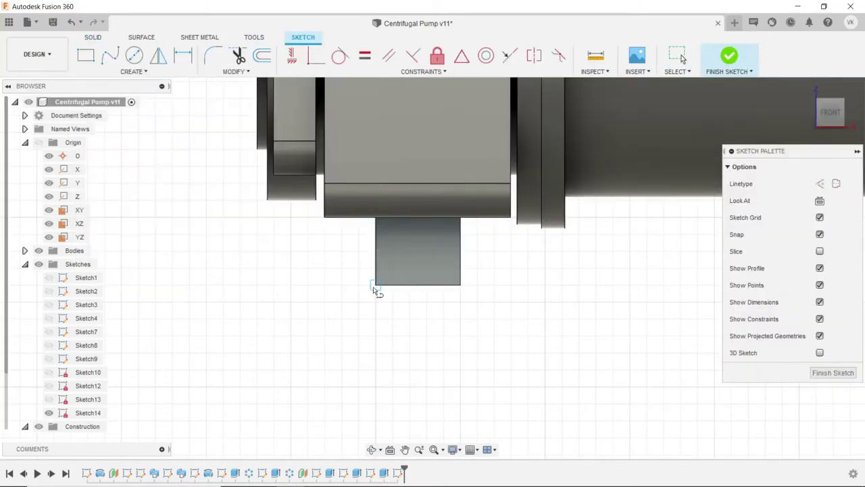
{"action": "left_click", "coordinate": [376, 289]}
{"action": "left_click", "coordinate": [458, 285]}
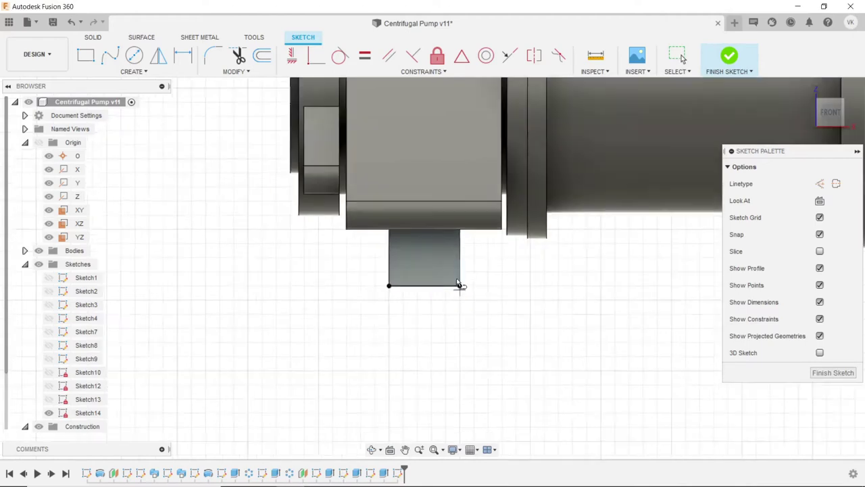
{"action": "scroll", "coordinate": [458, 285], "scroll_direction": "down", "scroll_amount": 1}
{"action": "scroll", "coordinate": [467, 337], "scroll_direction": "down", "scroll_amount": 3}
{"action": "scroll", "coordinate": [465, 317], "scroll_direction": "up", "scroll_amount": 4}
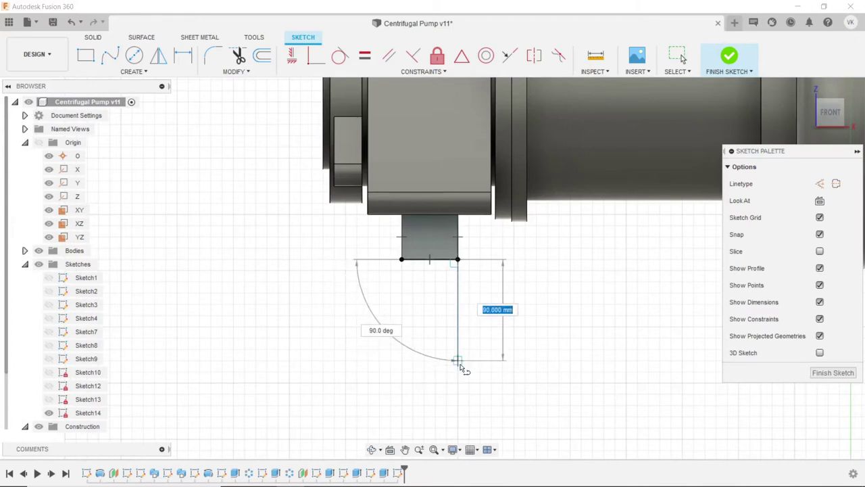
{"action": "left_click", "coordinate": [458, 361]}
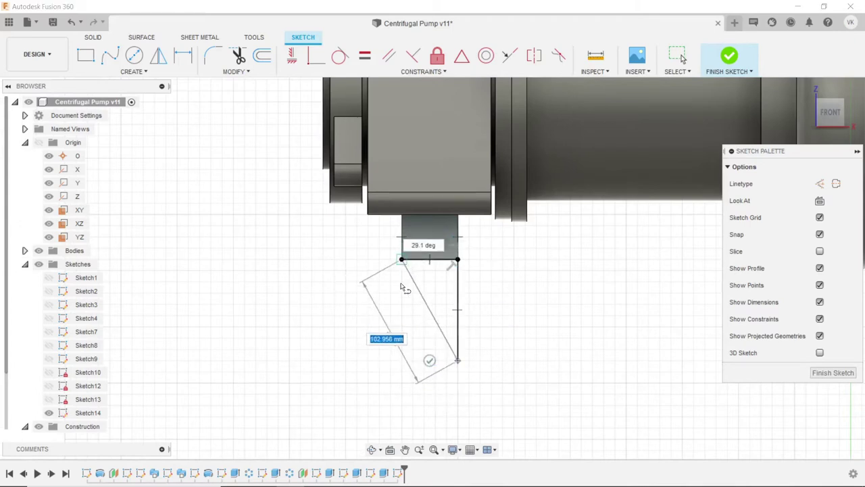
{"action": "left_click", "coordinate": [401, 360]}
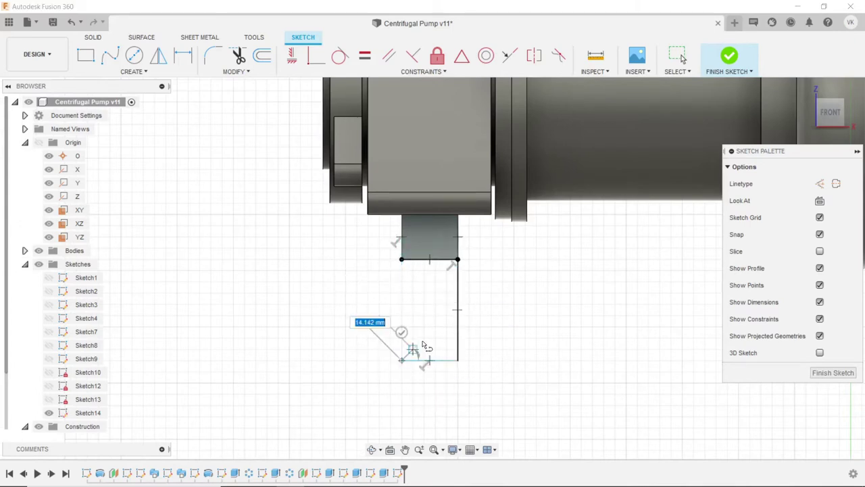
{"action": "key", "text": "Escape"}
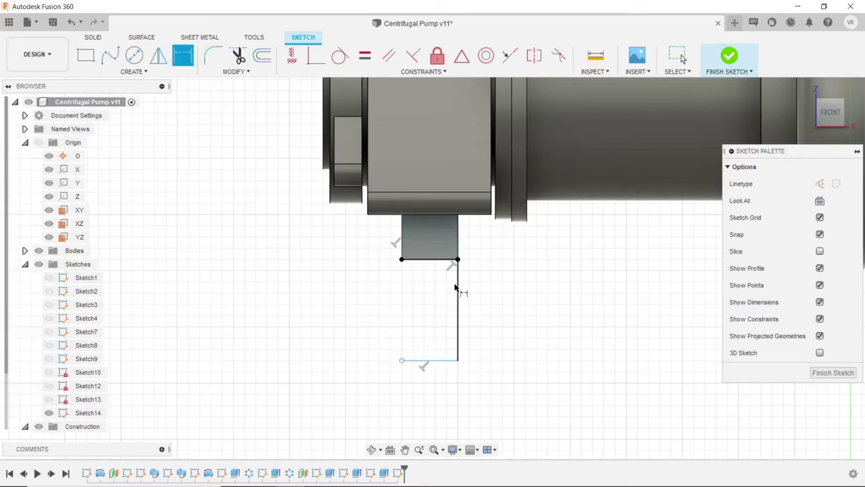
- Dimension the vertical leg to 75 mm
{"action": "left_click", "coordinate": [479, 291]}
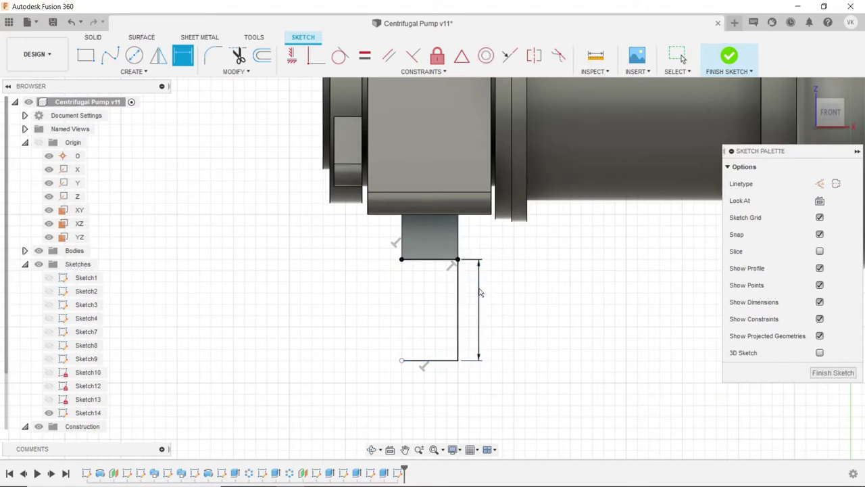
{"action": "type", "text": "75"}
{"action": "key", "text": "Return"}
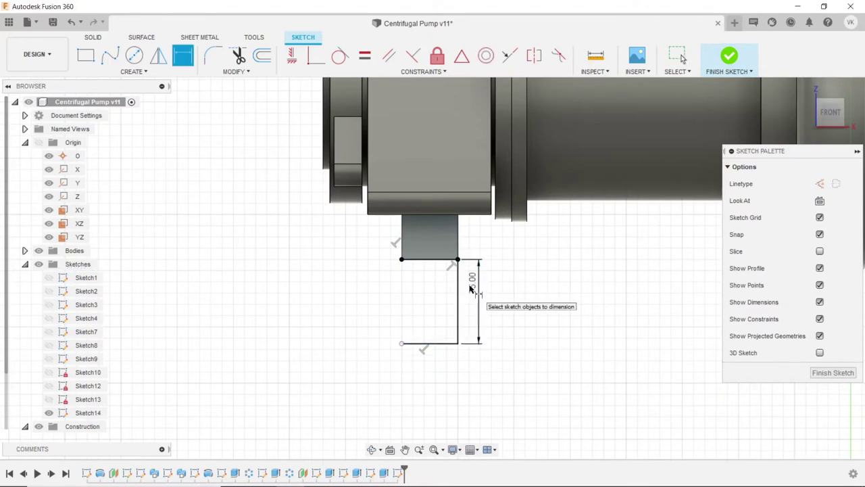
- Offset the bracket line chain 12.5 mm inward
{"action": "left_click", "coordinate": [269, 68]}
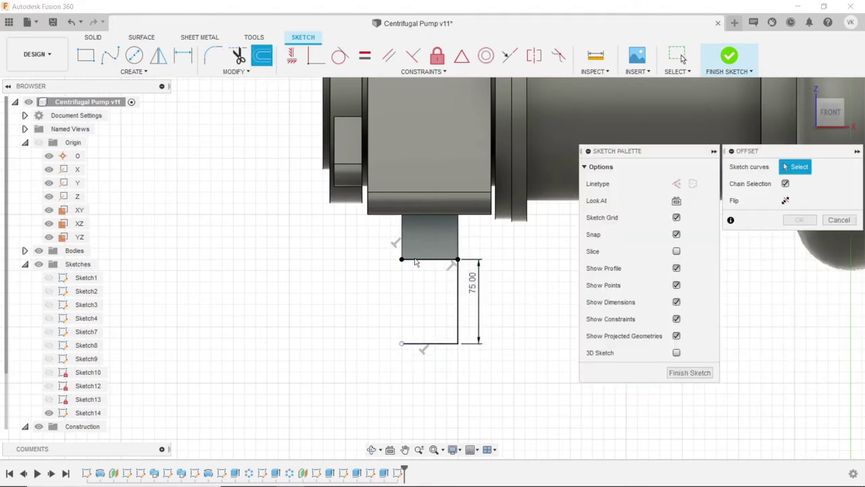
{"action": "left_click", "coordinate": [415, 261]}
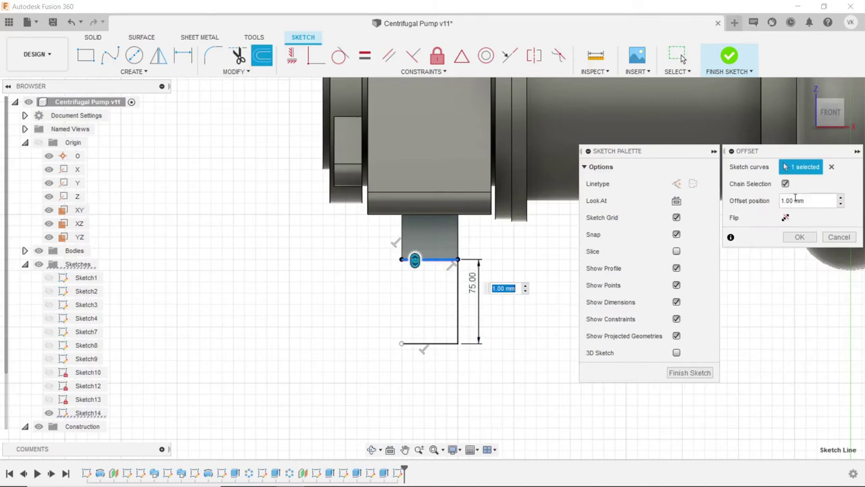
{"action": "left_click", "coordinate": [457, 296]}
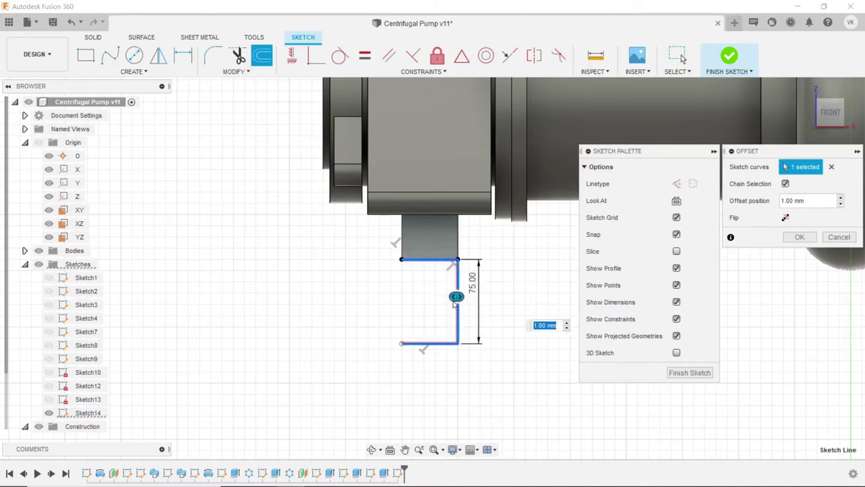
{"action": "left_click_drag", "start_coordinate": [454, 303], "coordinate": [440, 299]}
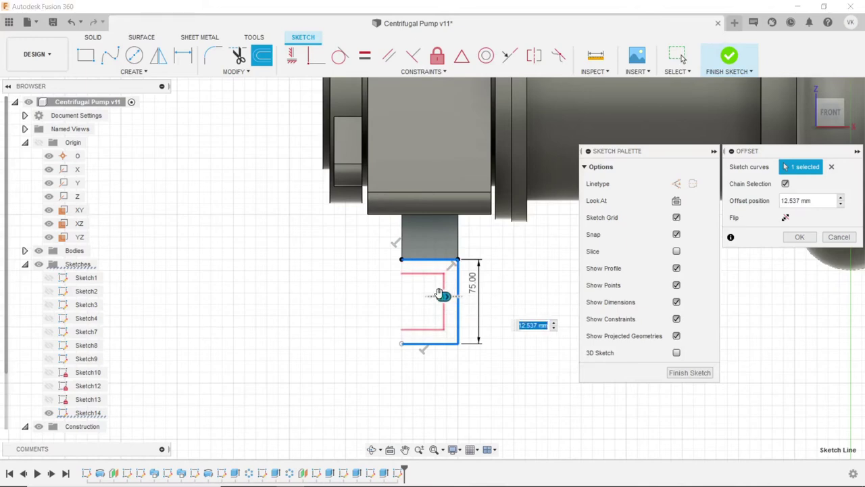
{"action": "key", "text": "Return"}
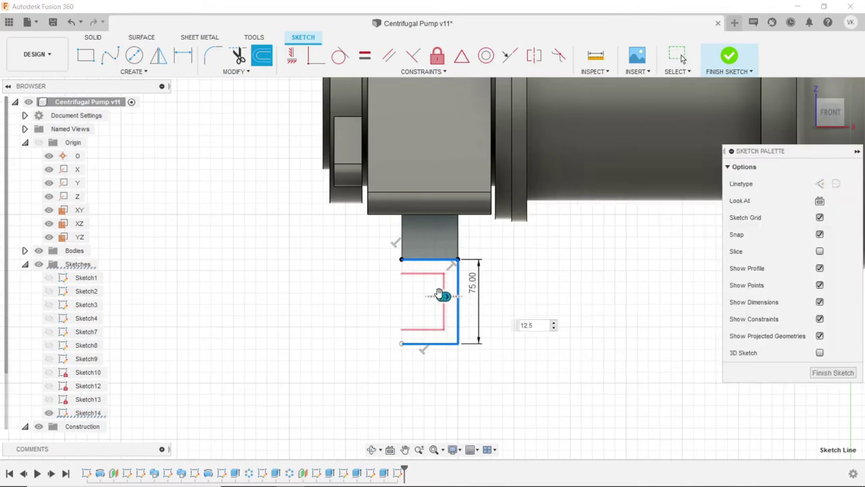
- Draw lines closing the top and bottom gaps so the Z outline becomes one closed profile
{"action": "left_click", "coordinate": [119, 72]}
{"action": "left_click", "coordinate": [181, 111]}
{"action": "scroll", "coordinate": [416, 267], "scroll_direction": "up", "scroll_amount": 3}
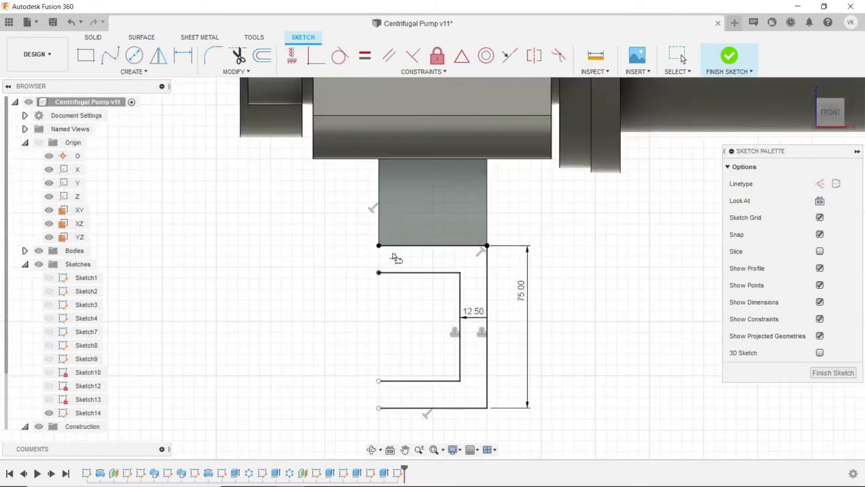
{"action": "left_click", "coordinate": [378, 246]}
{"action": "left_click", "coordinate": [378, 273]}
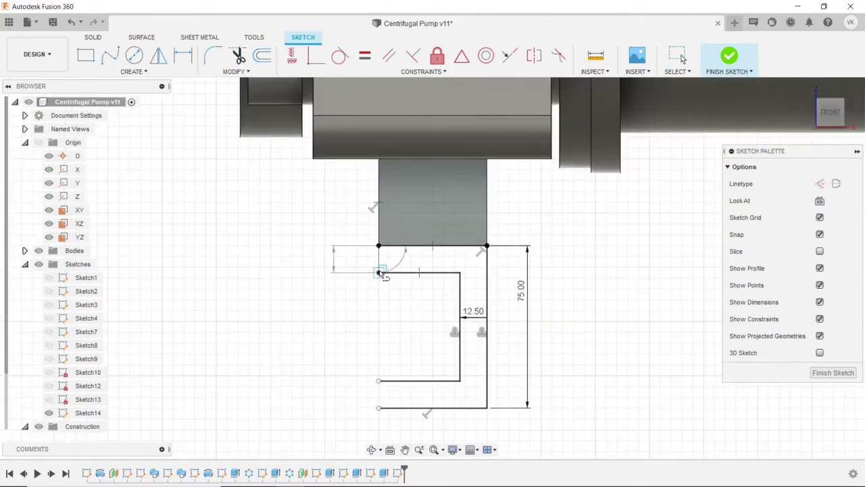
{"action": "left_click", "coordinate": [378, 380]}
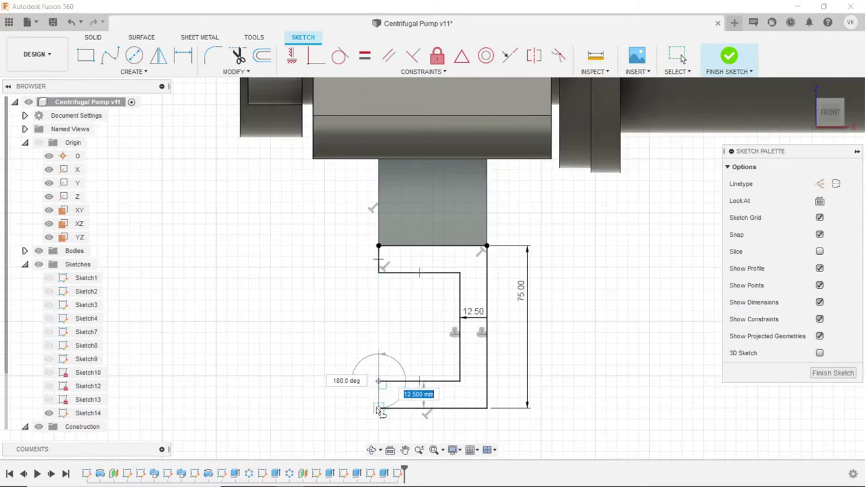
{"action": "left_click", "coordinate": [378, 407]}
{"action": "left_click", "coordinate": [371, 450]}
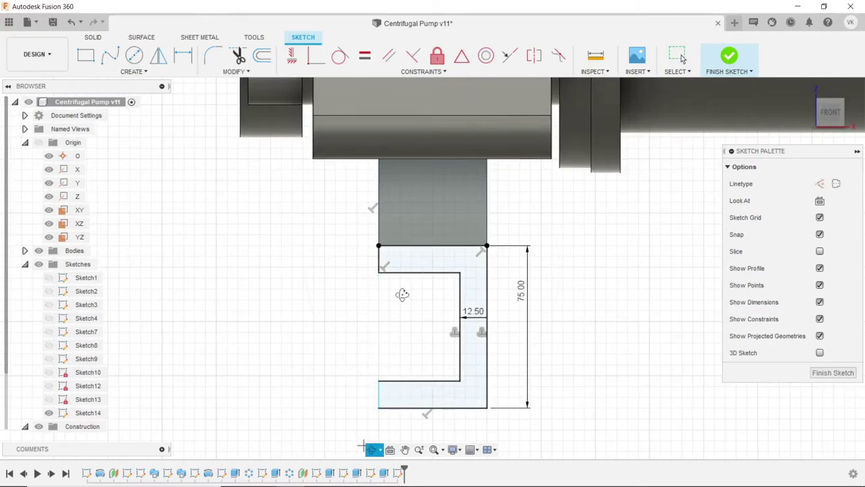
{"action": "left_click_drag", "start_coordinate": [400, 291], "coordinate": [437, 296]}
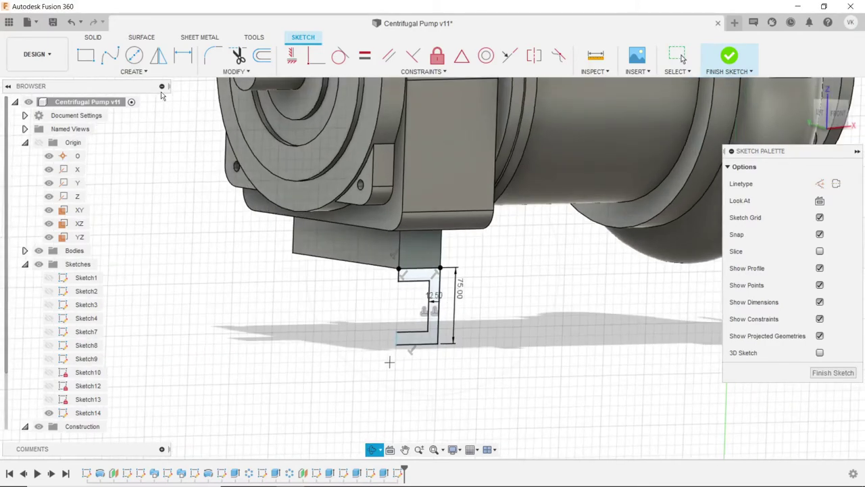
- Extrude the Z-shaped profile 180 mm as a separate new bracket body
{"action": "left_click", "coordinate": [106, 39]}
{"action": "left_click", "coordinate": [111, 54]}
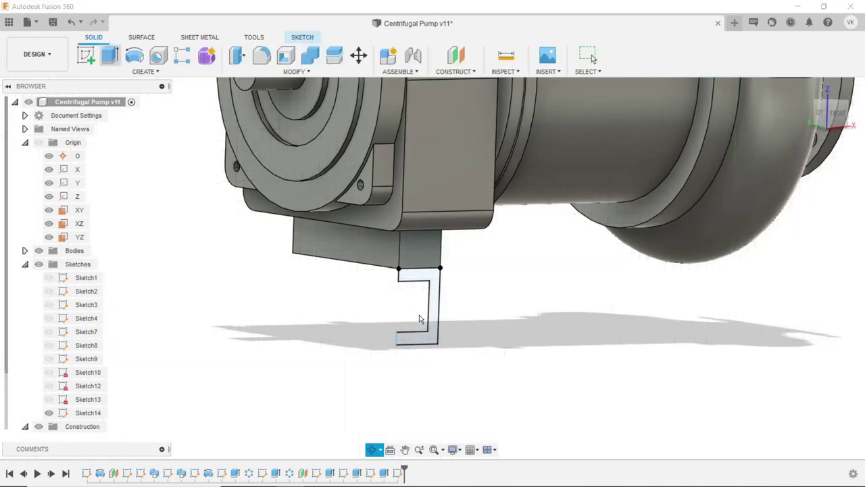
{"action": "left_click", "coordinate": [432, 282]}
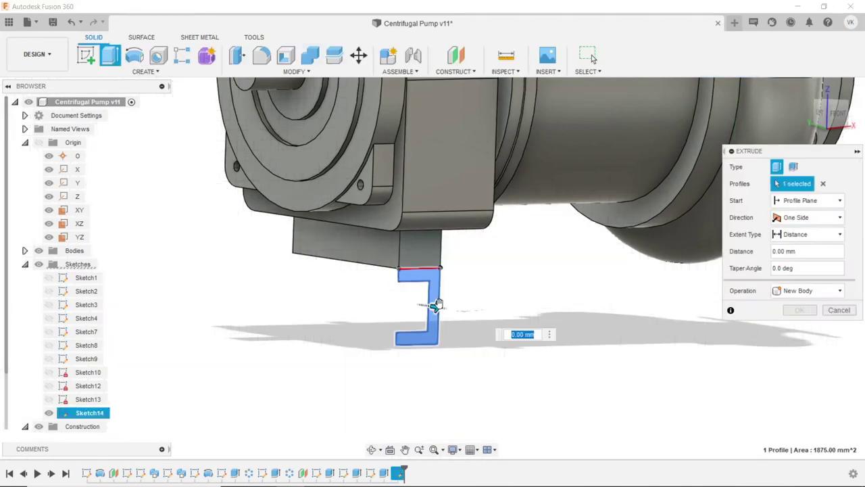
{"action": "left_click_drag", "start_coordinate": [383, 304], "coordinate": [350, 291]}
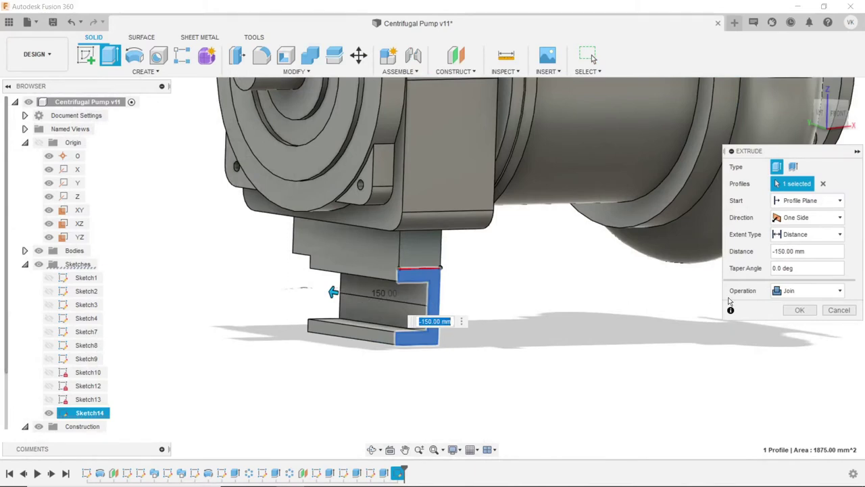
{"action": "left_click", "coordinate": [783, 288]}
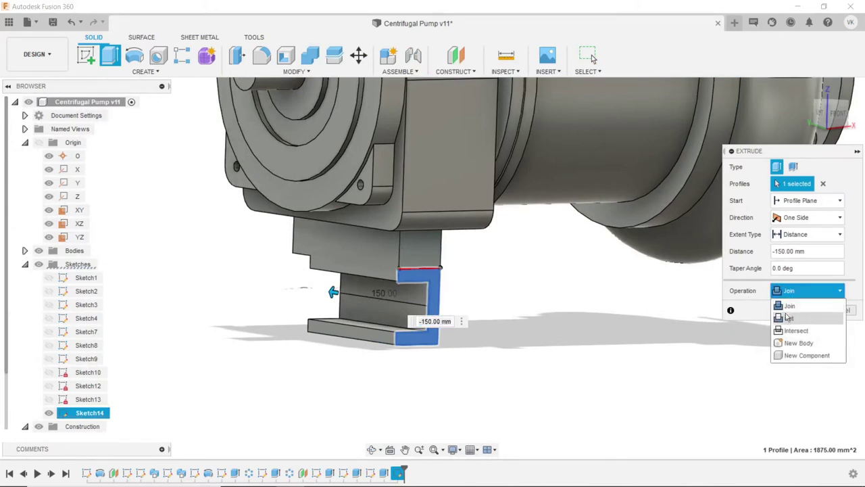
{"action": "left_click", "coordinate": [789, 338]}
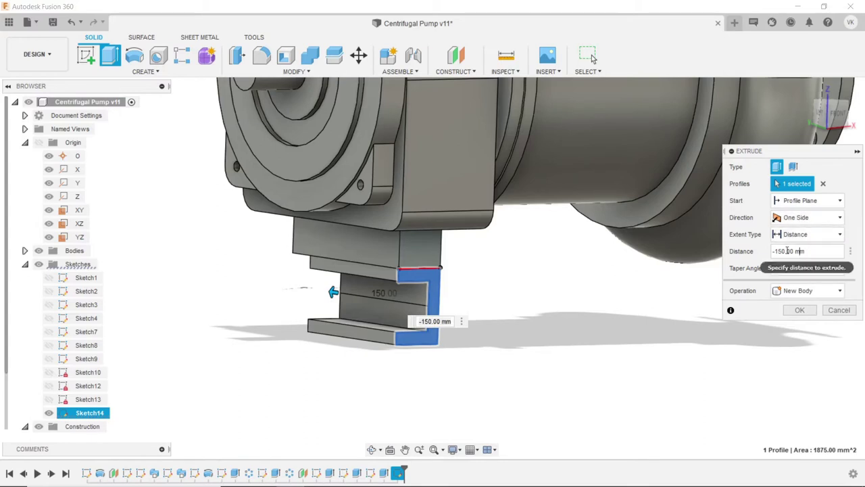
{"action": "left_click", "coordinate": [786, 251]}
{"action": "type", "text": "0"}
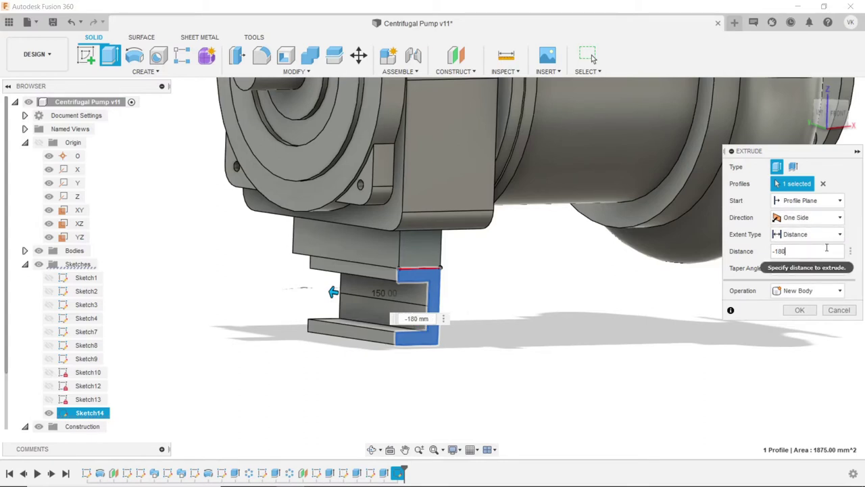
{"action": "left_click", "coordinate": [808, 310]}
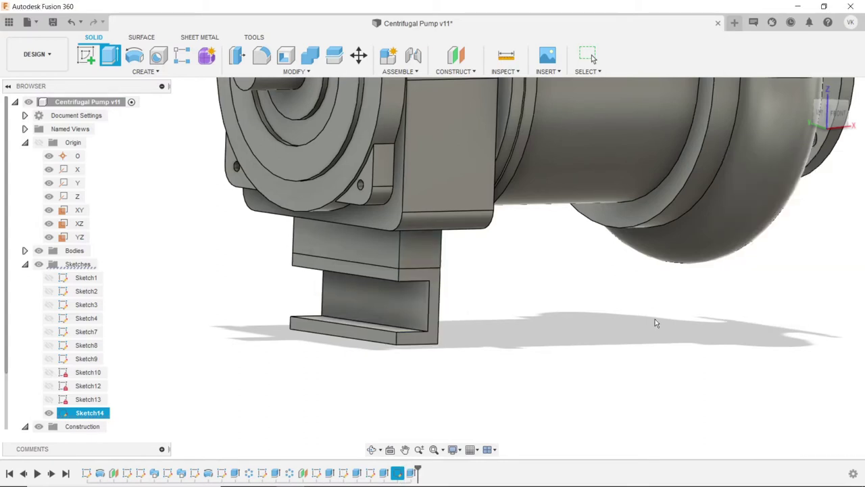
{"action": "scroll", "coordinate": [579, 284], "scroll_direction": "down", "scroll_amount": 5}
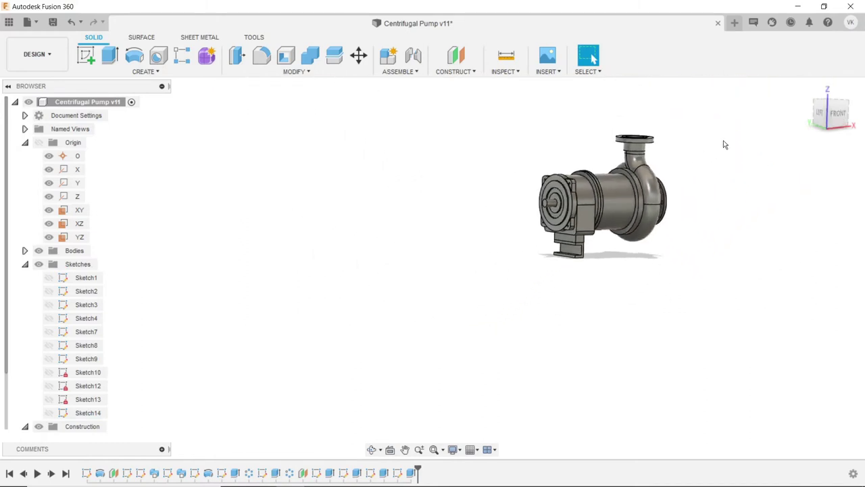
{"action": "scroll", "coordinate": [724, 142], "scroll_direction": "up", "scroll_amount": 3}
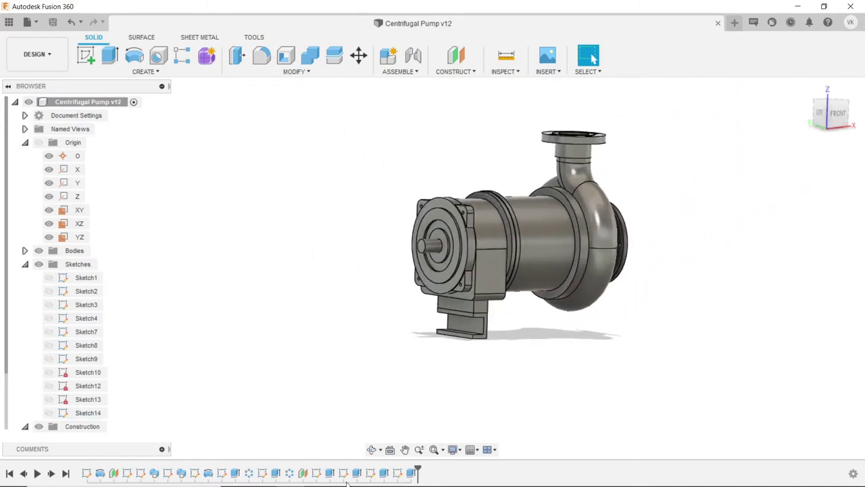
- Orbit to the pump's underside and start a new sketch on its recessed flat face
{"action": "left_click_drag", "start_coordinate": [433, 353], "coordinate": [325, 262]}
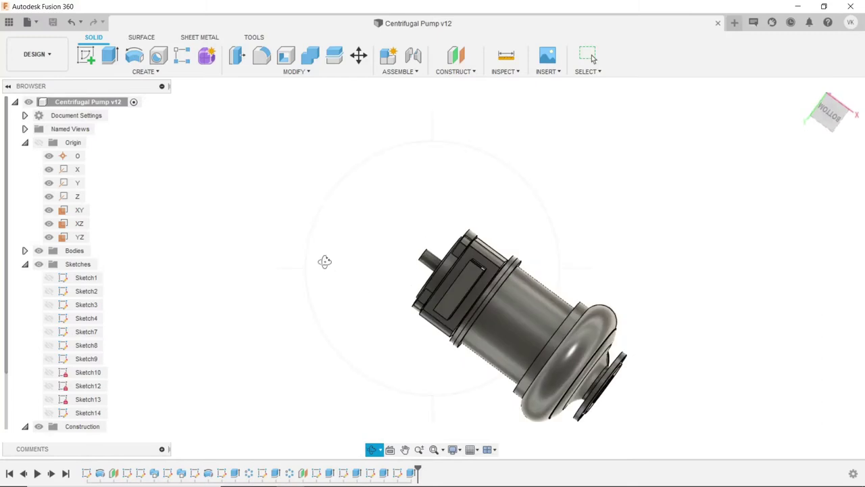
{"action": "right_click", "coordinate": [343, 269]}
{"action": "key", "text": "Escape"}
{"action": "scroll", "coordinate": [492, 286], "scroll_direction": "up", "scroll_amount": 3}
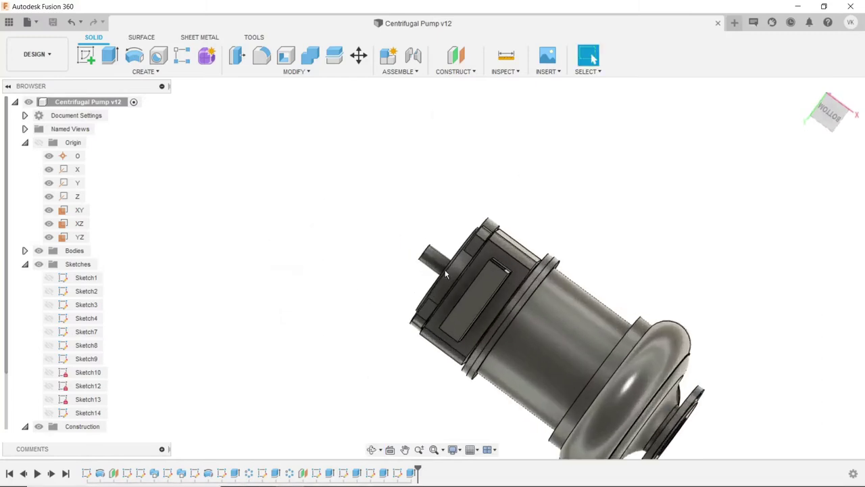
{"action": "scroll", "coordinate": [492, 286], "scroll_direction": "up", "scroll_amount": 3}
{"action": "left_click", "coordinate": [492, 286]}
{"action": "left_click", "coordinate": [86, 55]}
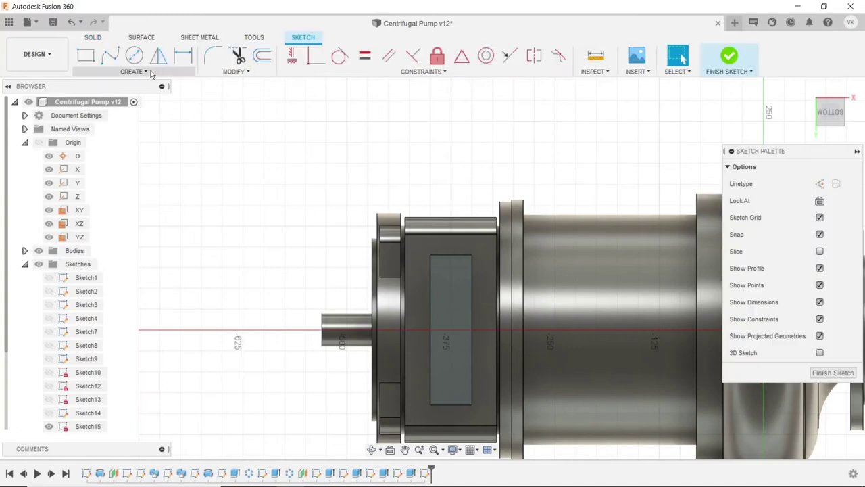
- Choose the 2-point rectangle tool and place the rectangle's first corner on the face
{"action": "left_click", "coordinate": [154, 71]}
{"action": "left_click", "coordinate": [101, 95]}
{"action": "scroll", "coordinate": [450, 276], "scroll_direction": "up", "scroll_amount": 2}
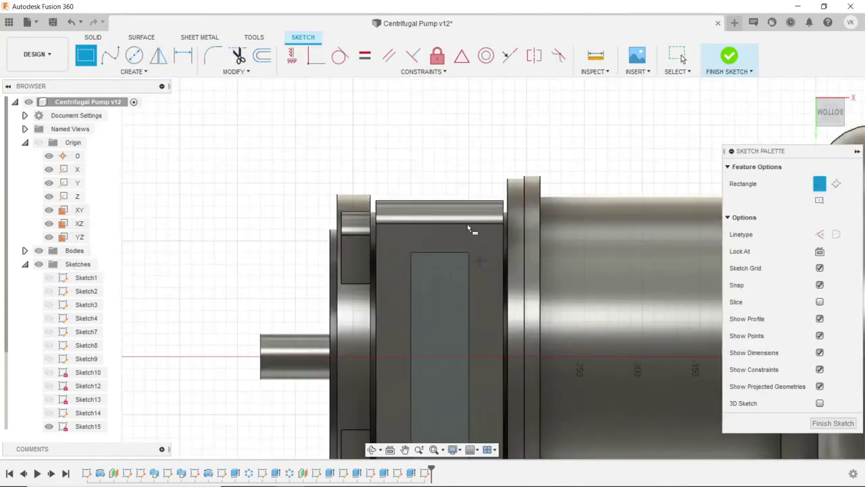
{"action": "scroll", "coordinate": [411, 260], "scroll_direction": "up", "scroll_amount": 2}
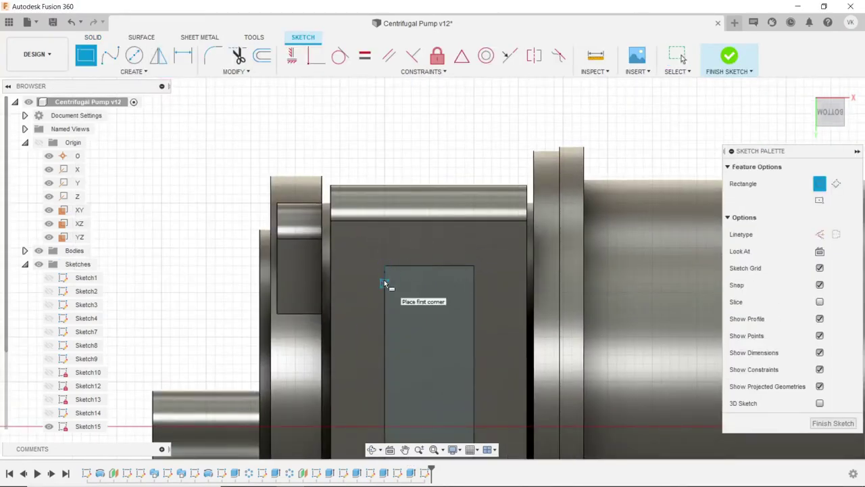
{"action": "left_click", "coordinate": [384, 280]}
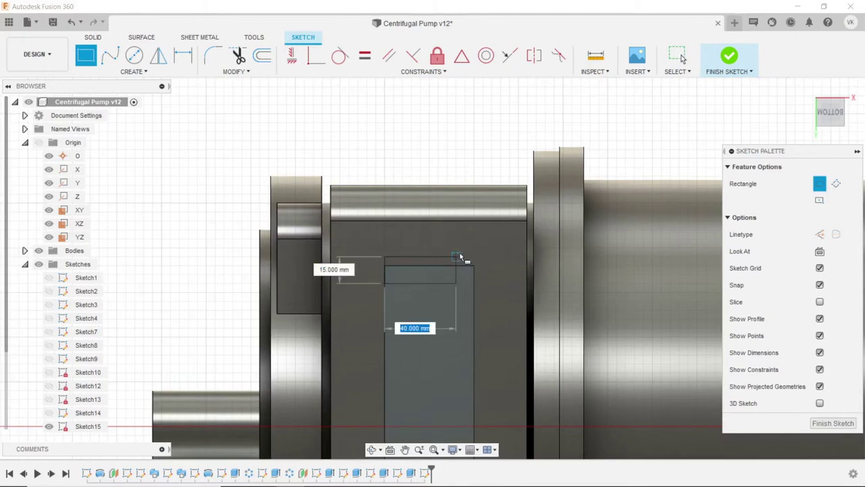
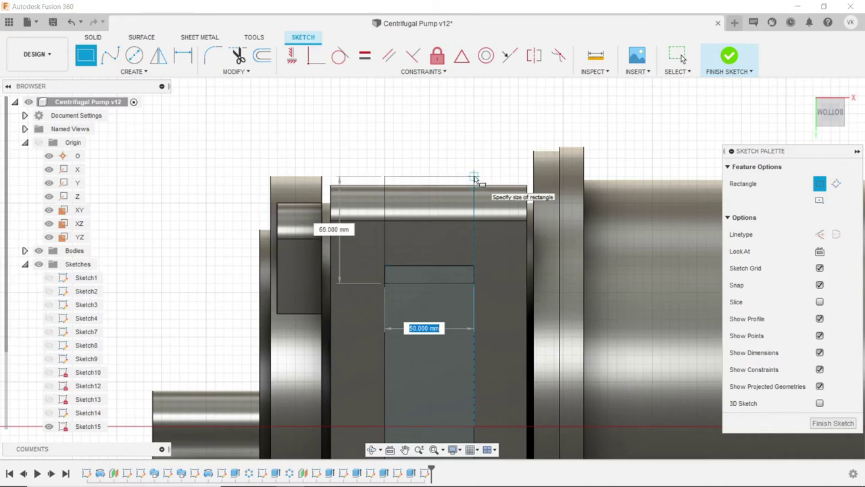
- Dimension the slot rectangle 50 mm wide and 60 mm tall, with 10 mm band spacing
{"action": "left_click", "coordinate": [474, 177]}
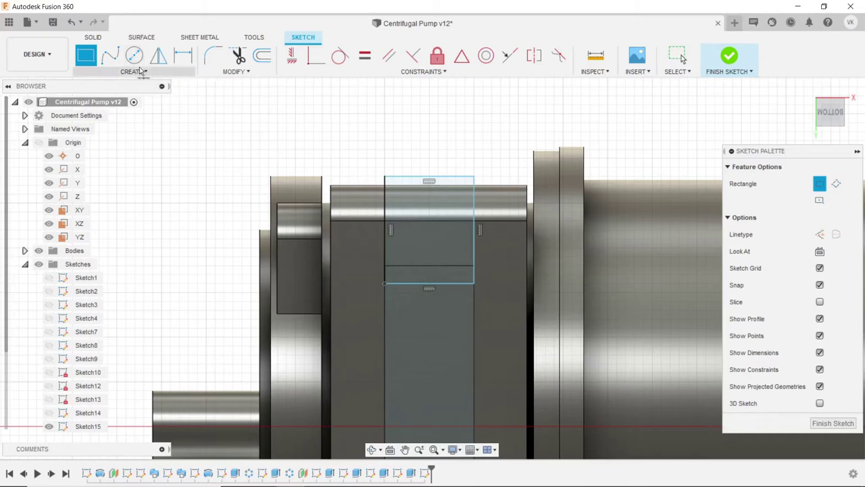
{"action": "left_click", "coordinate": [183, 56]}
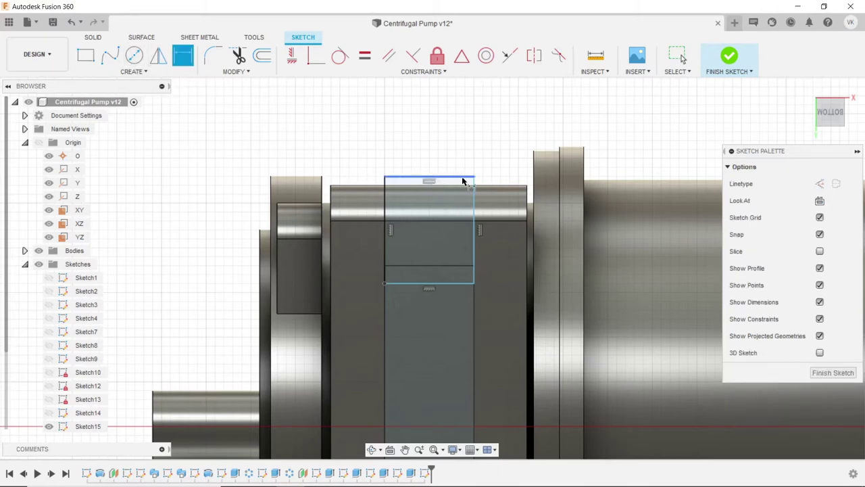
{"action": "left_click", "coordinate": [463, 181]}
{"action": "left_click", "coordinate": [460, 150]}
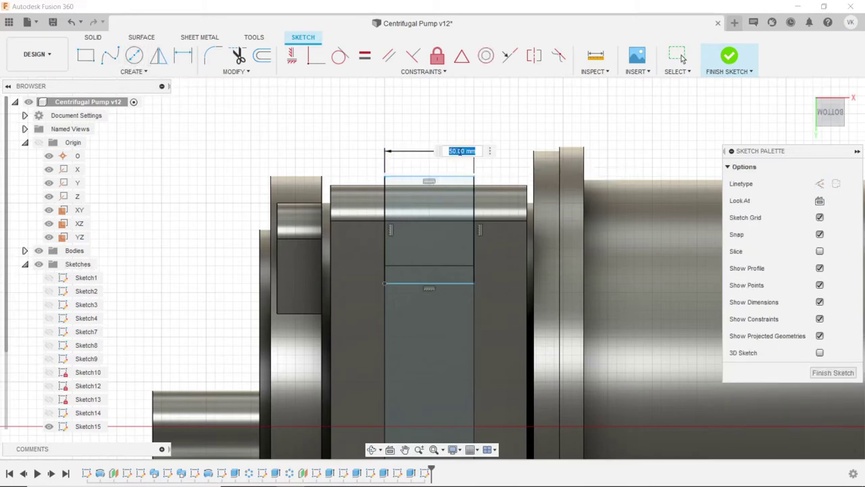
{"action": "key", "text": "Return"}
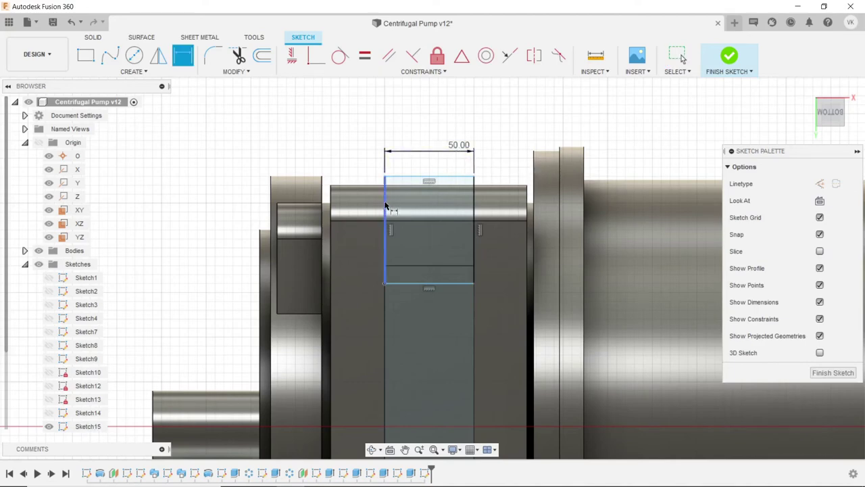
{"action": "left_click", "coordinate": [385, 207]}
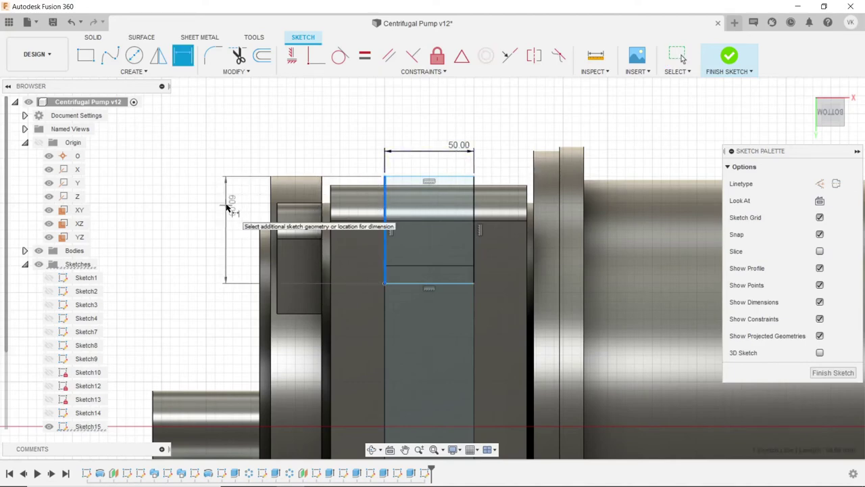
{"action": "left_click", "coordinate": [227, 208]}
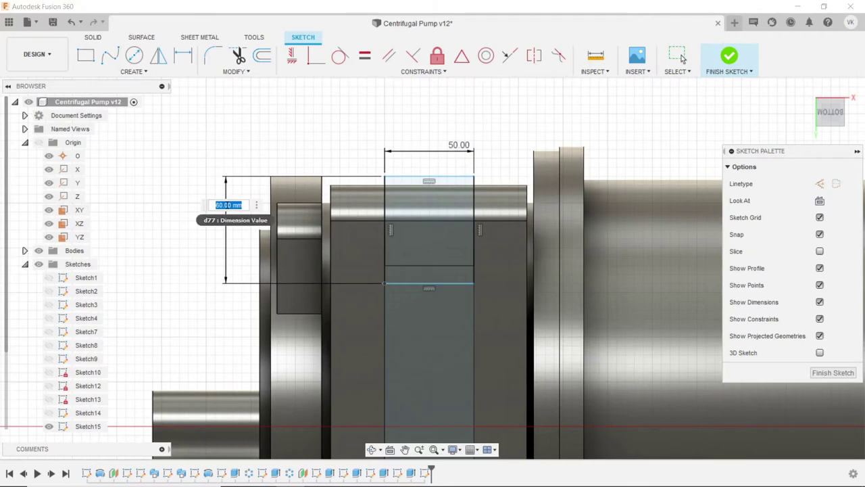
{"action": "key", "text": "Return"}
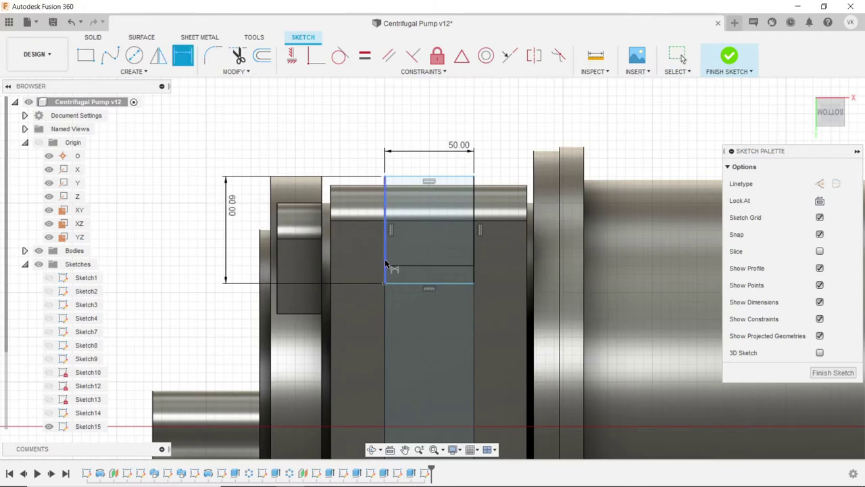
{"action": "left_click", "coordinate": [393, 267]}
{"action": "left_click", "coordinate": [390, 284]}
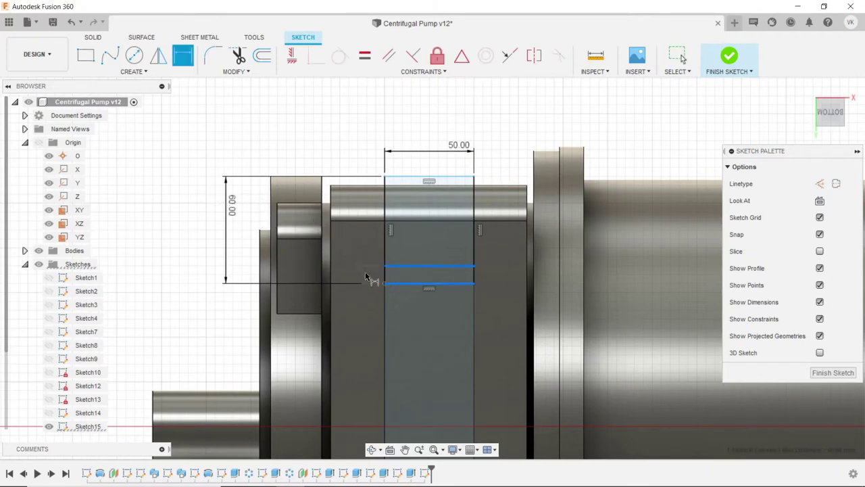
{"action": "left_click", "coordinate": [365, 278]}
{"action": "key", "text": "Return"}
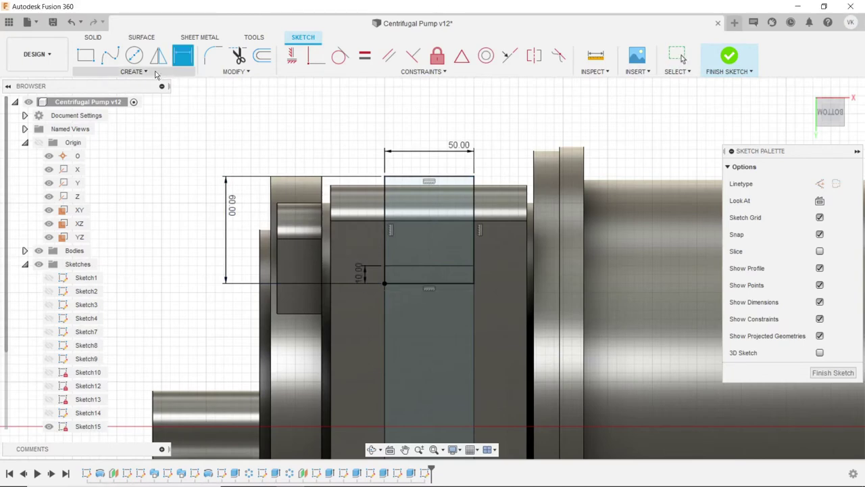
- Draw a vertical centre line joining the midpoints of the rectangle's top and bottom edges
{"action": "left_click", "coordinate": [133, 71]}
{"action": "left_click", "coordinate": [95, 85]}
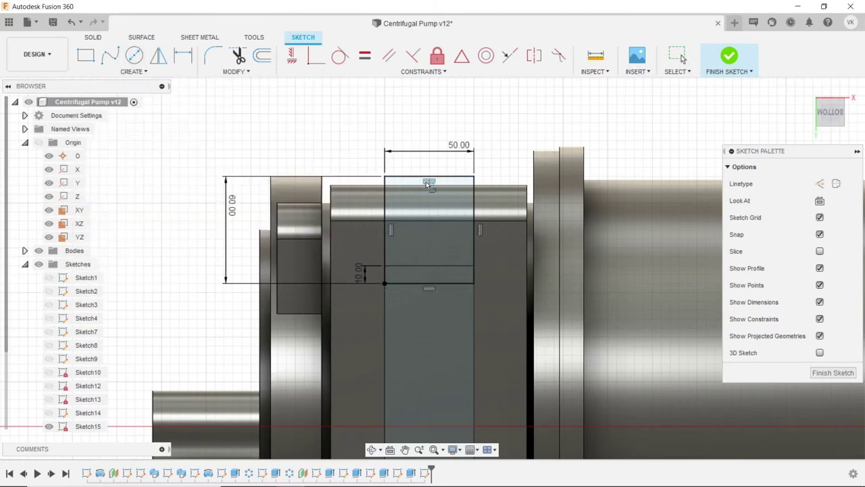
{"action": "left_click", "coordinate": [428, 179]}
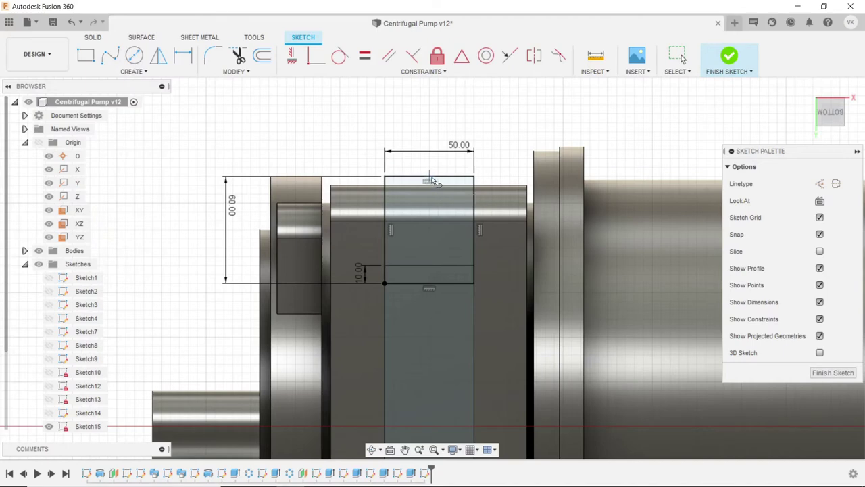
{"action": "left_click", "coordinate": [429, 285]}
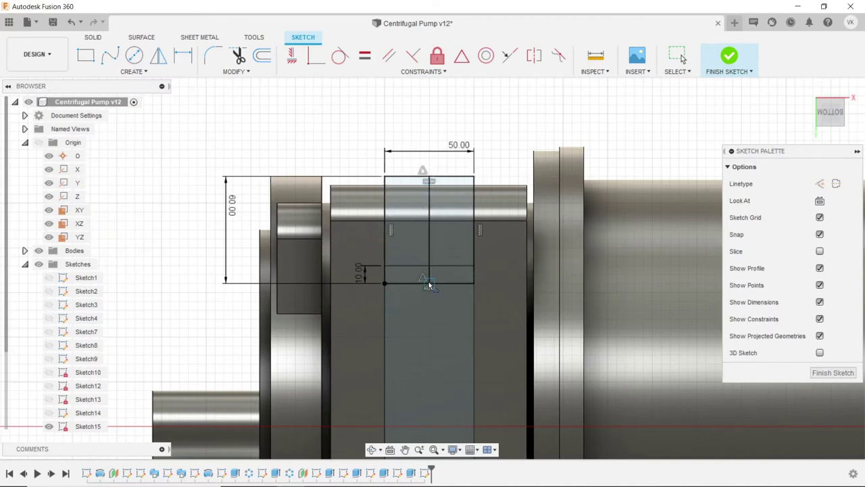
{"action": "key", "text": "Escape"}
{"action": "left_click", "coordinate": [430, 242]}
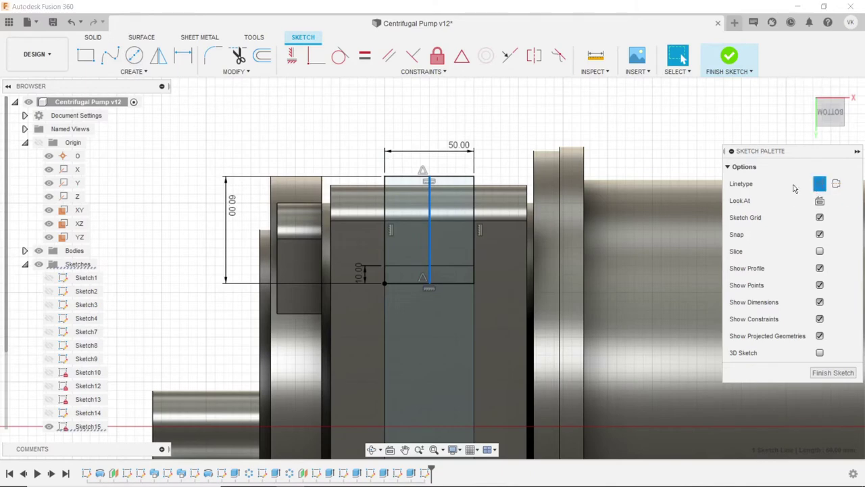
- Add a 15 mm diameter circle centred on the vertical centre line
{"action": "left_click", "coordinate": [134, 54]}
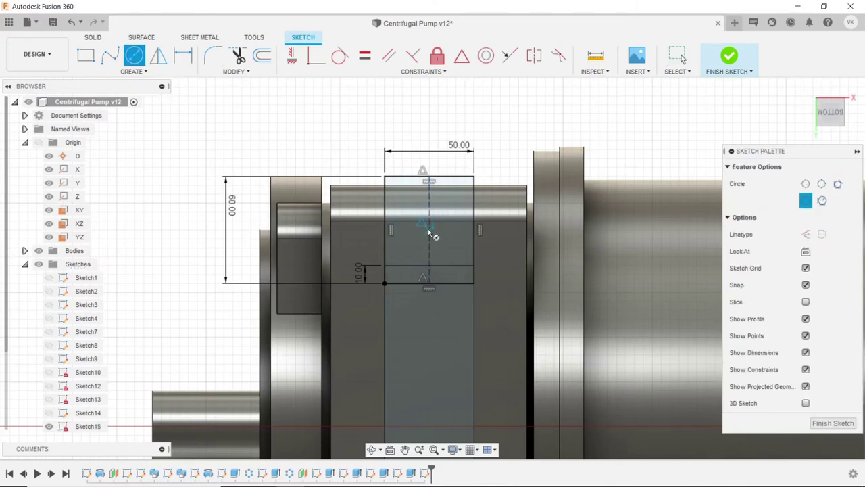
{"action": "left_click", "coordinate": [428, 230]}
{"action": "left_click", "coordinate": [461, 230]}
{"action": "left_click", "coordinate": [182, 54]}
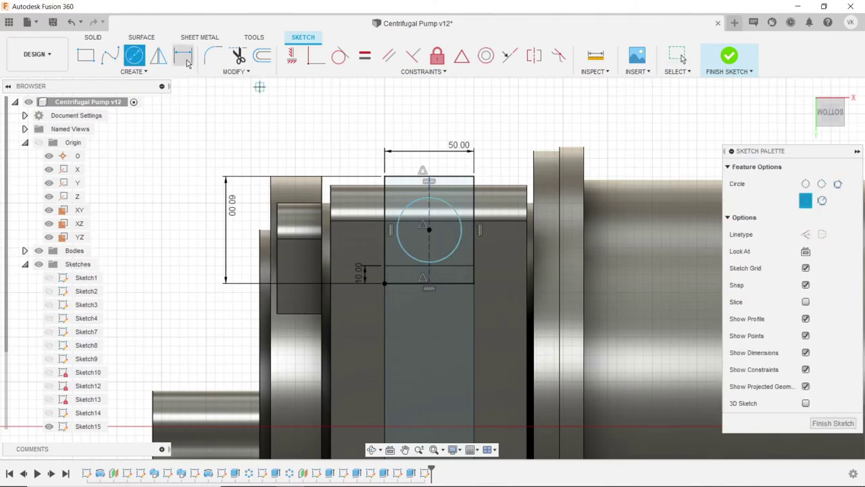
{"action": "left_click", "coordinate": [404, 211]}
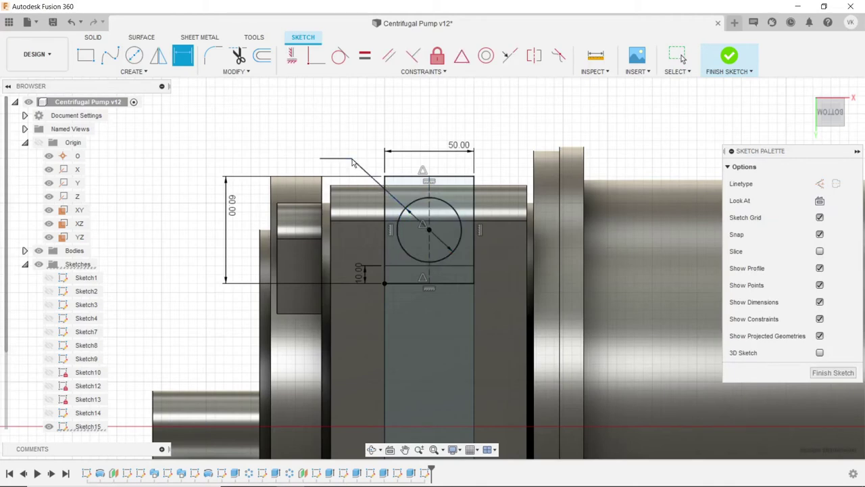
{"action": "left_click", "coordinate": [351, 161]}
{"action": "key", "text": "Return"}
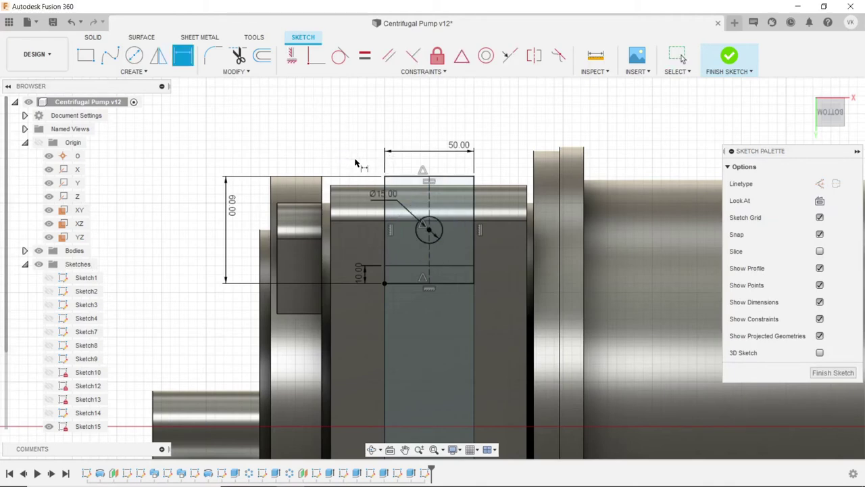
{"action": "scroll", "coordinate": [355, 161], "scroll_direction": "down", "scroll_amount": 3}
{"action": "scroll", "coordinate": [355, 161], "scroll_direction": "down", "scroll_amount": 2}
{"action": "scroll", "coordinate": [416, 287], "scroll_direction": "up", "scroll_amount": 2}
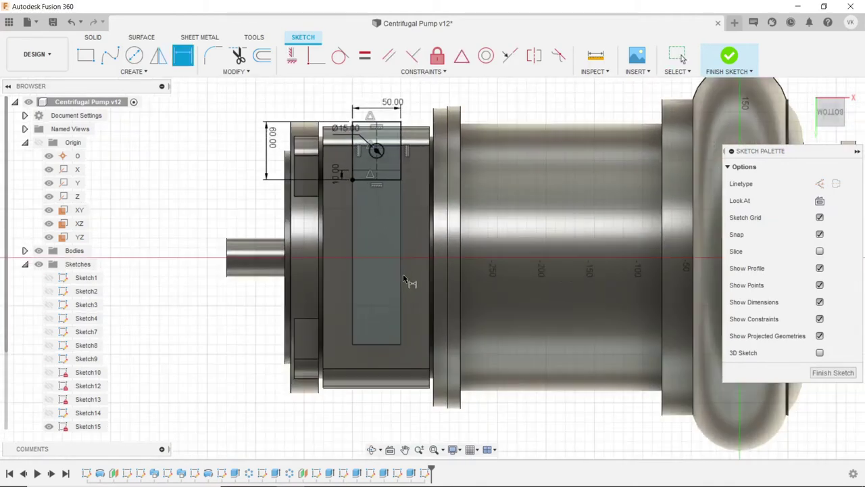
- Draw a horizontal construction line from the pump's origin past the shaft
{"action": "left_click", "coordinate": [129, 73]}
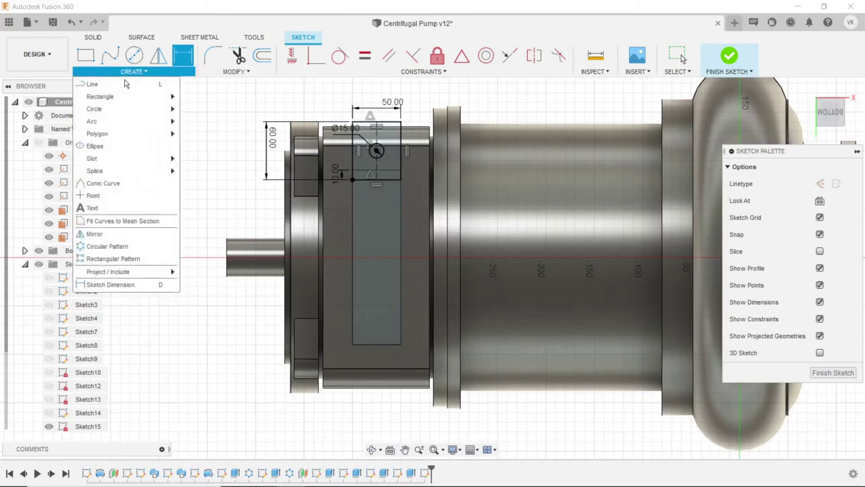
{"action": "key", "text": "Escape"}
{"action": "key", "text": "Escape"}
{"action": "scroll", "coordinate": [540, 292], "scroll_direction": "down", "scroll_amount": 2}
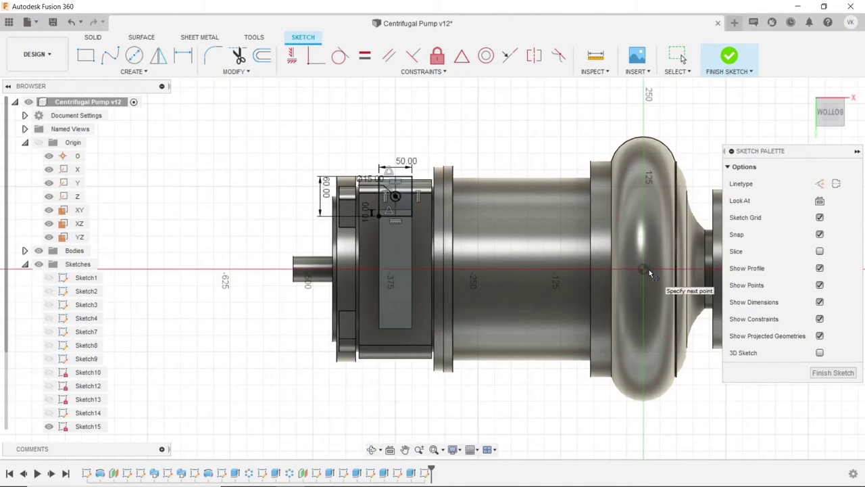
{"action": "key", "text": "Escape"}
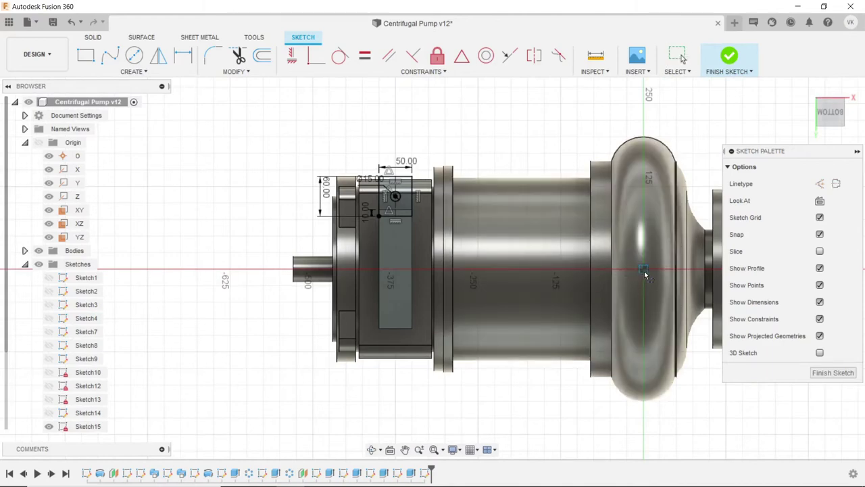
{"action": "left_click", "coordinate": [644, 269]}
{"action": "left_click", "coordinate": [256, 269]}
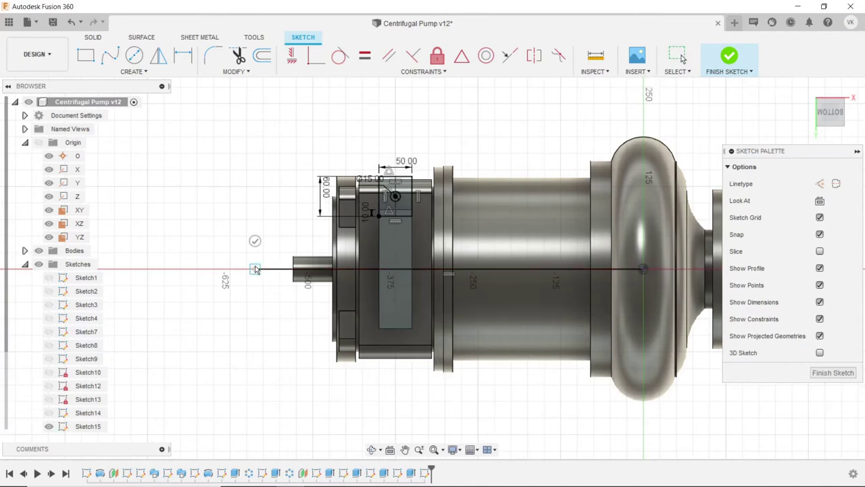
{"action": "key", "text": "Escape"}
{"action": "left_click", "coordinate": [280, 269]}
{"action": "left_click", "coordinate": [816, 187]}
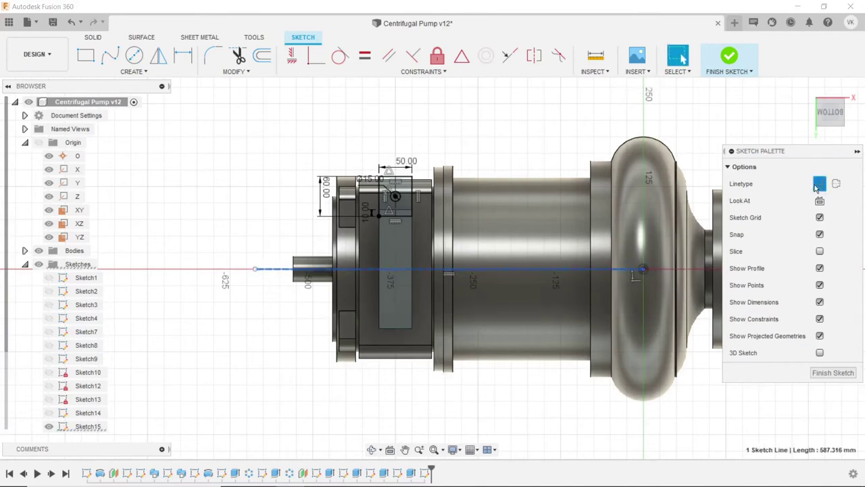
{"action": "left_click", "coordinate": [541, 152]}
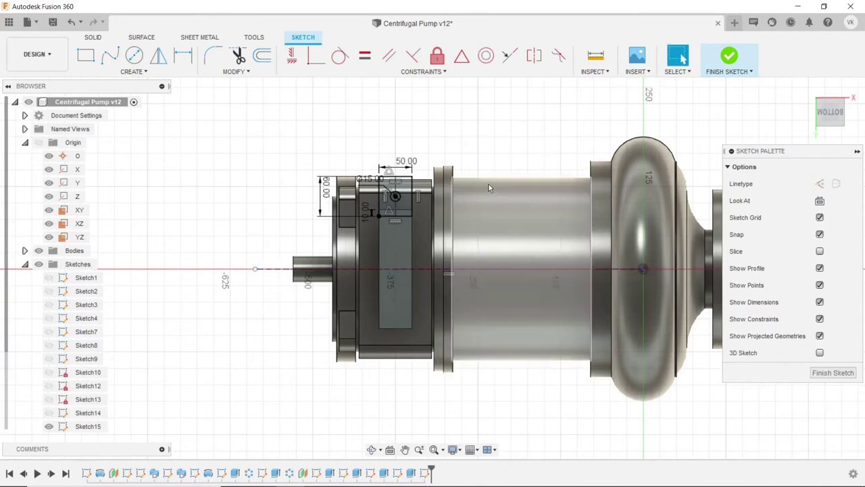
- Mirror the 16 slot sketch entities about the horizontal construction line
{"action": "scroll", "coordinate": [485, 199], "scroll_direction": "up", "scroll_amount": 3}
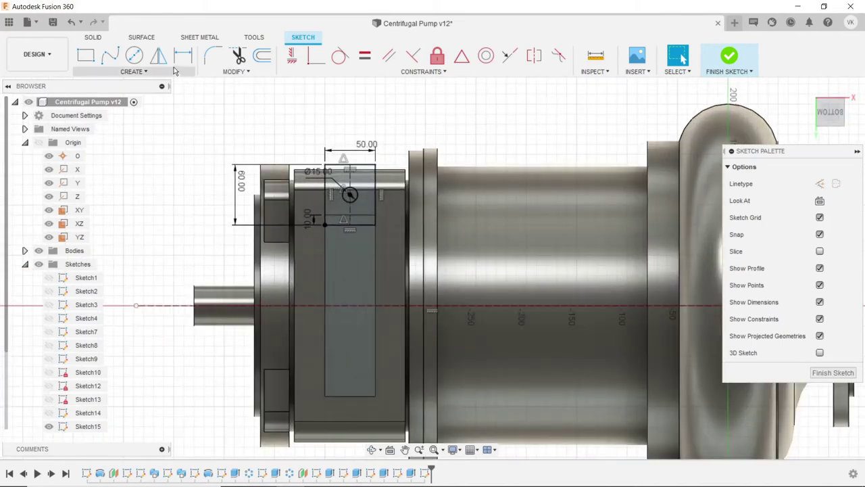
{"action": "left_click", "coordinate": [158, 55]}
{"action": "scroll", "coordinate": [350, 194], "scroll_direction": "up", "scroll_amount": 3}
{"action": "left_click_drag", "start_coordinate": [245, 108], "coordinate": [413, 272]}
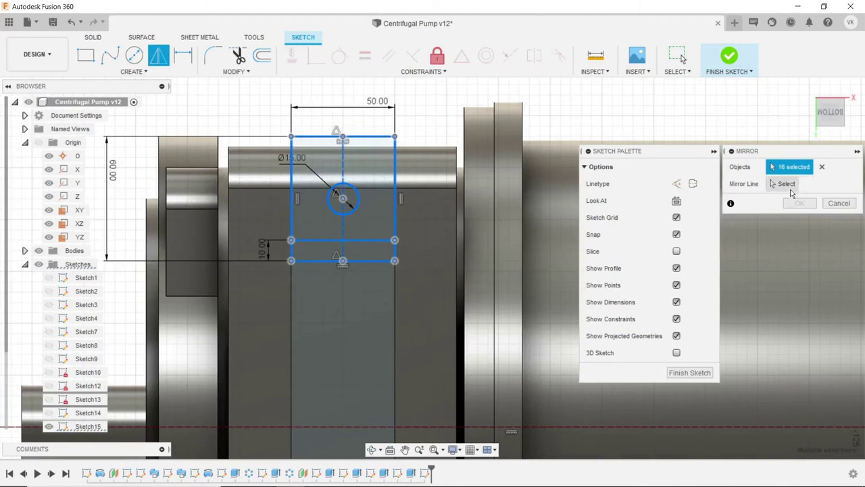
{"action": "left_click", "coordinate": [789, 187]}
{"action": "left_click", "coordinate": [319, 427]}
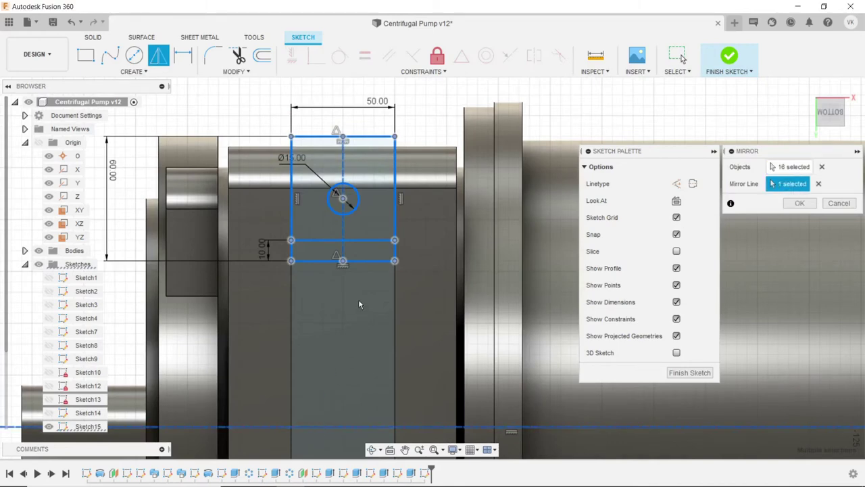
{"action": "scroll", "coordinate": [358, 299], "scroll_direction": "down", "scroll_amount": 5}
{"action": "left_click", "coordinate": [799, 203]}
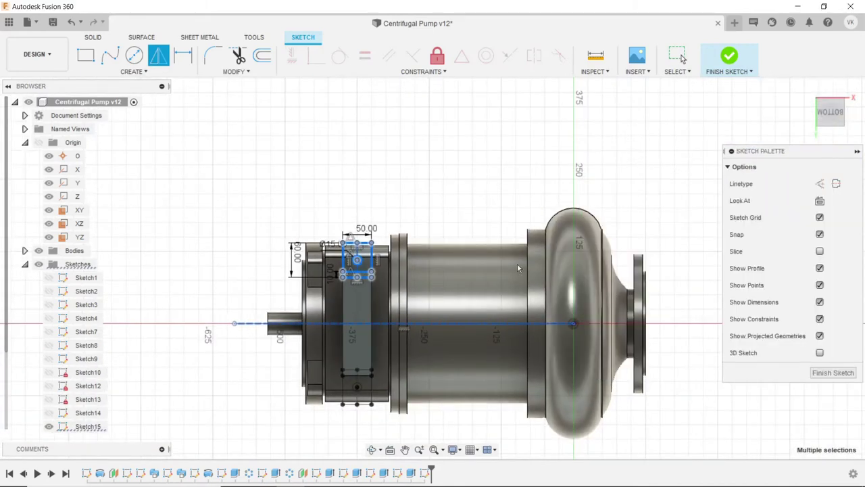
{"action": "scroll", "coordinate": [405, 419], "scroll_direction": "down", "scroll_amount": 2}
{"action": "left_click", "coordinate": [372, 449]}
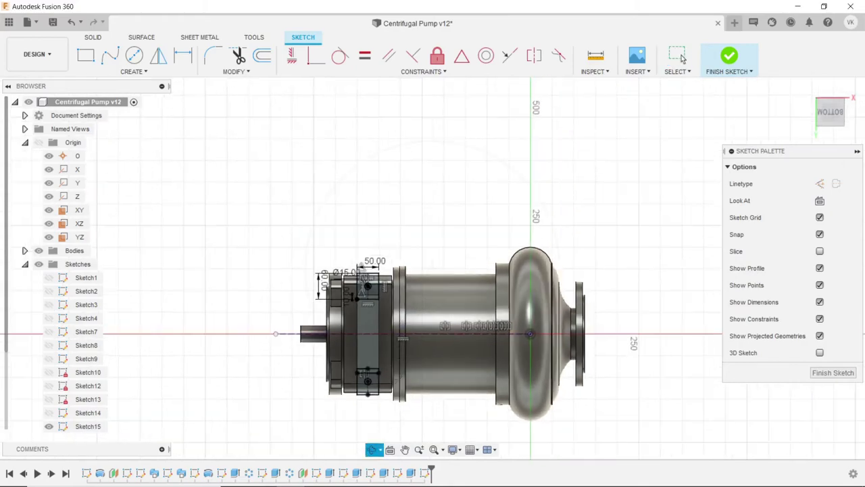
{"action": "mouse_move", "coordinate": [396, 372]}
{"action": "left_mouse_down"}
{"action": "mouse_move", "coordinate": [408, 313]}
{"action": "mouse_move", "coordinate": [394, 293]}
{"action": "left_mouse_up"}
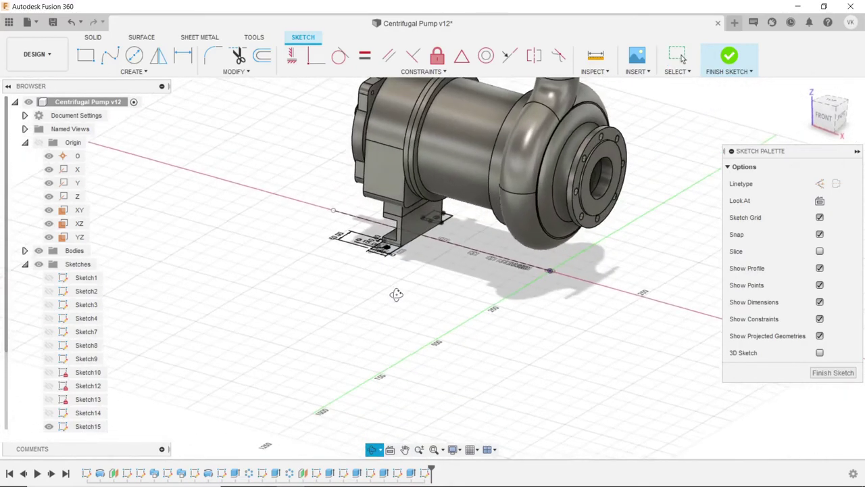
- Extrude the front and rear foot plate profiles 12.5 mm, joined to the motor base
{"action": "right_click", "coordinate": [267, 225]}
{"action": "key", "text": "Escape"}
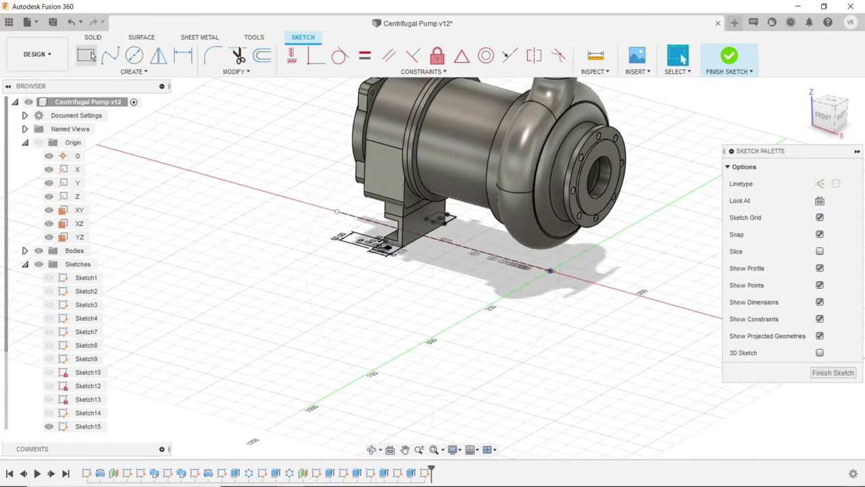
{"action": "left_click", "coordinate": [93, 37]}
{"action": "left_click", "coordinate": [110, 55]}
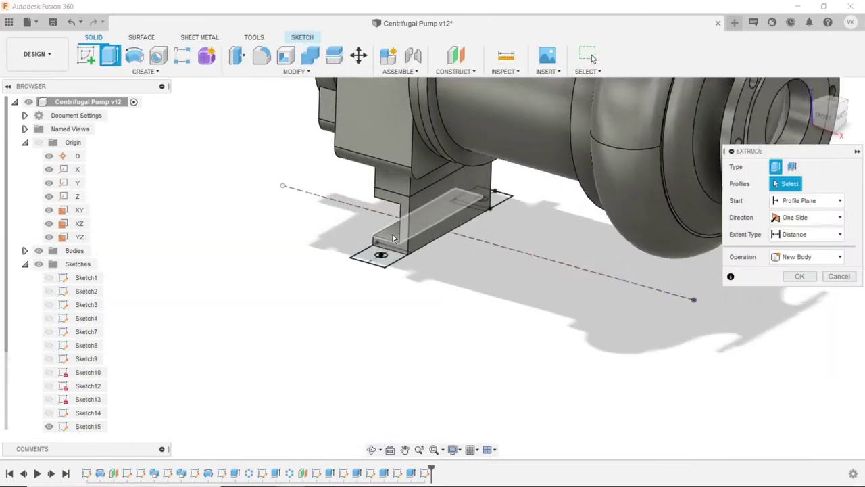
{"action": "left_click", "coordinate": [382, 265]}
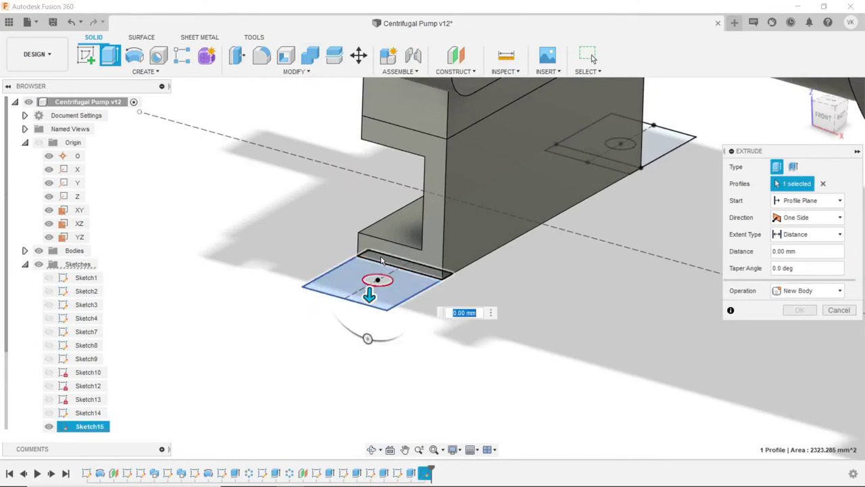
{"action": "left_click", "coordinate": [655, 153]}
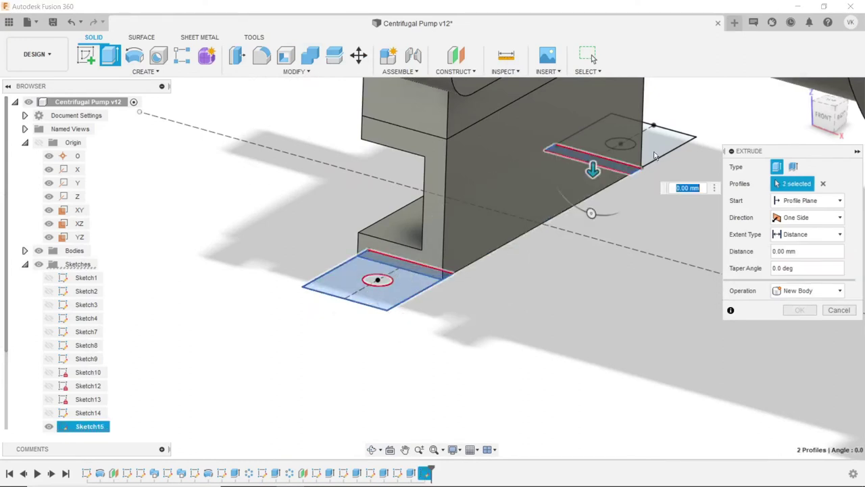
{"action": "left_click", "coordinate": [609, 152]}
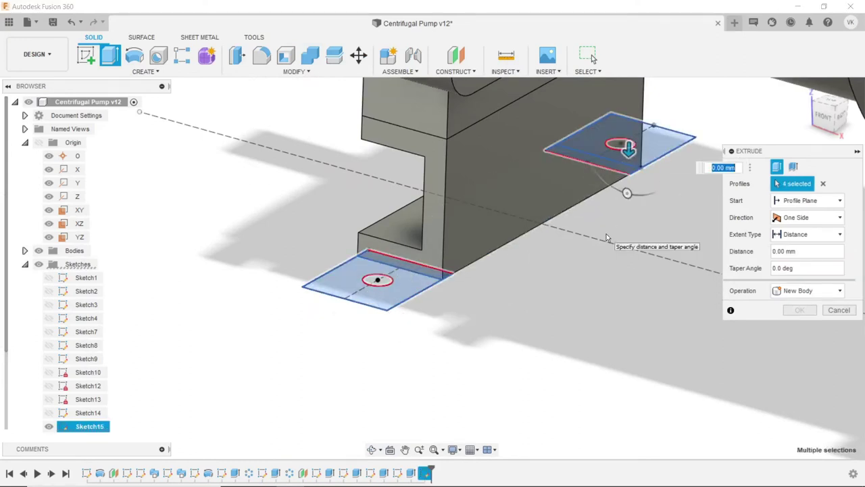
{"action": "type", "text": "2."}
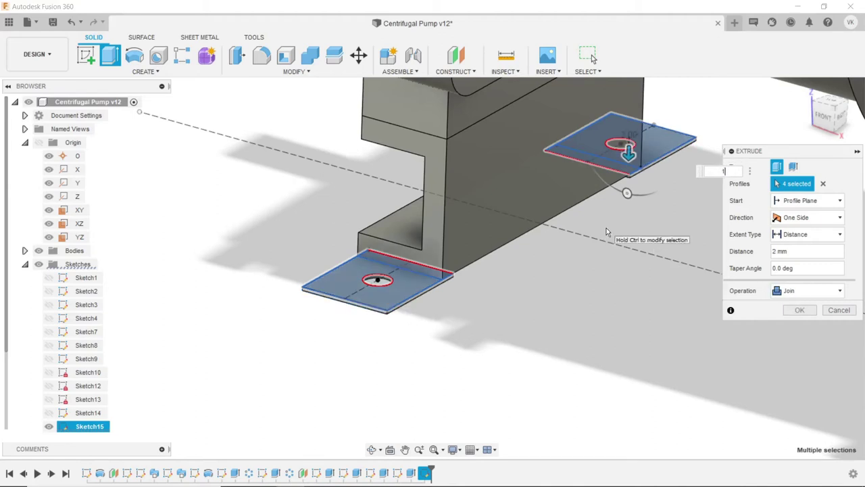
{"action": "type", "text": "5"}
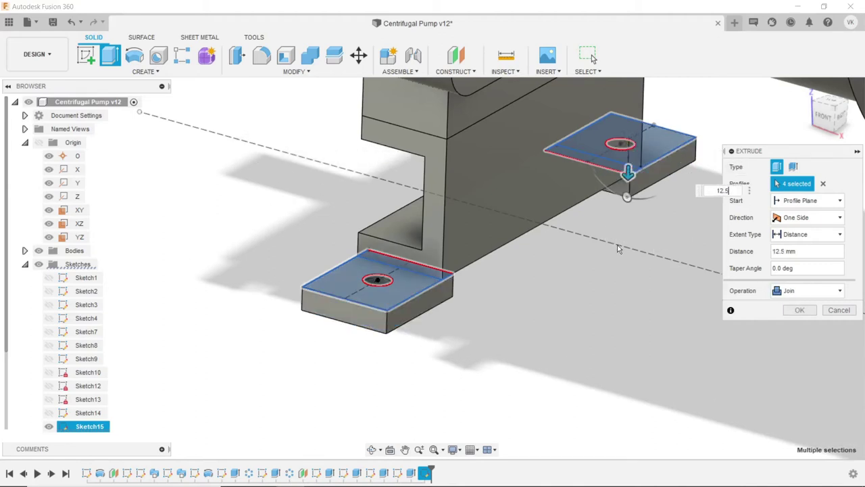
{"action": "left_click", "coordinate": [798, 310]}
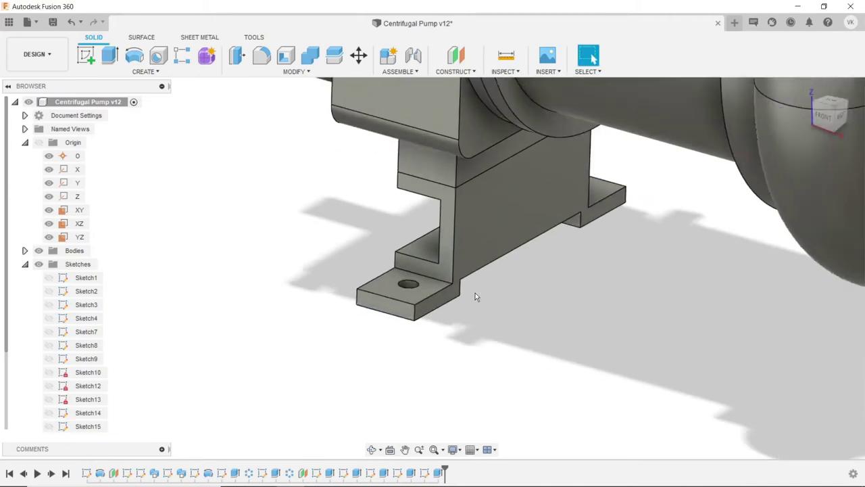
- Orbit out to view the whole pump with its new mounting feet
{"action": "left_click", "coordinate": [373, 449]}
{"action": "mouse_move", "coordinate": [399, 354]}
{"action": "left_mouse_down"}
{"action": "mouse_move", "coordinate": [477, 327]}
{"action": "mouse_move", "coordinate": [460, 348]}
{"action": "mouse_move", "coordinate": [444, 311]}
{"action": "mouse_move", "coordinate": [463, 320]}
{"action": "mouse_move", "coordinate": [513, 177]}
{"action": "left_mouse_up"}
{"action": "scroll", "coordinate": [463, 320], "scroll_direction": "down", "scroll_amount": 3}
{"action": "key", "text": "Escape"}
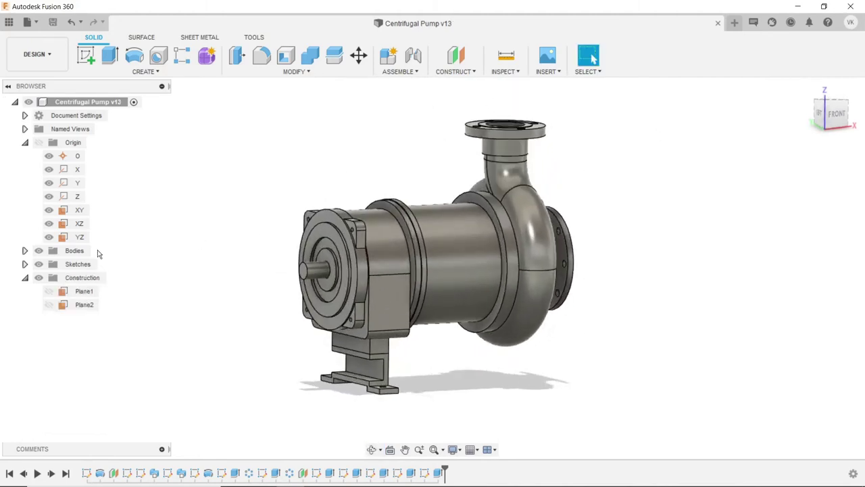
- Create a new sketch on the YZ plane and orbit round to the pump's right side
{"action": "left_click", "coordinate": [79, 236]}
{"action": "left_click", "coordinate": [86, 55]}
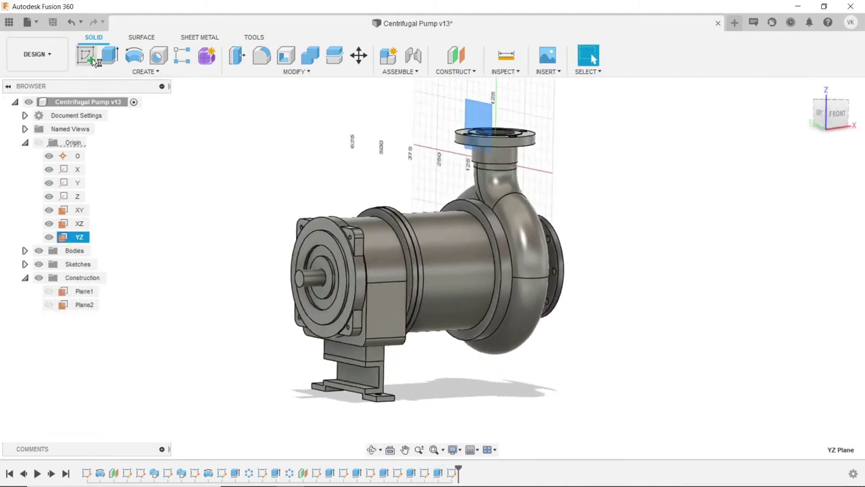
{"action": "left_click", "coordinate": [371, 450]}
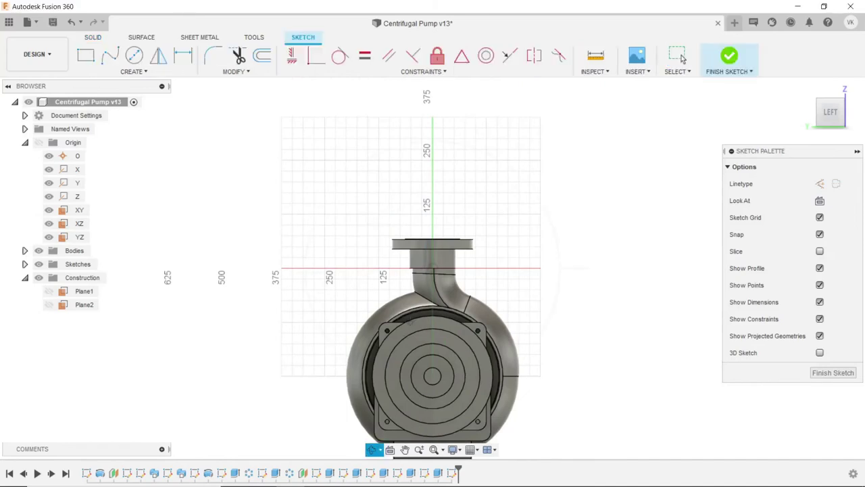
{"action": "scroll", "coordinate": [433, 304], "scroll_direction": "down", "scroll_amount": 3}
{"action": "left_click_drag", "start_coordinate": [433, 305], "coordinate": [514, 291]}
{"action": "left_click_drag", "start_coordinate": [299, 347], "coordinate": [280, 317]}
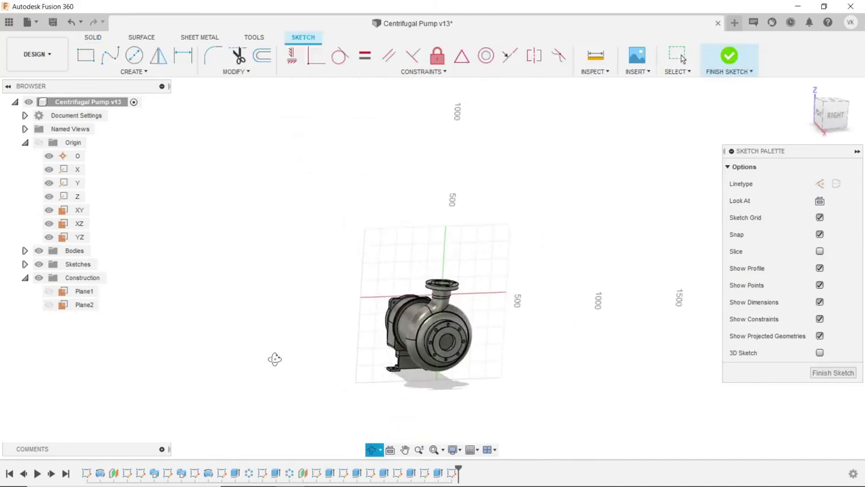
- Turn the view to look straight at the pump's front flange face
{"action": "right_click", "coordinate": [287, 316]}
{"action": "left_click", "coordinate": [299, 315]}
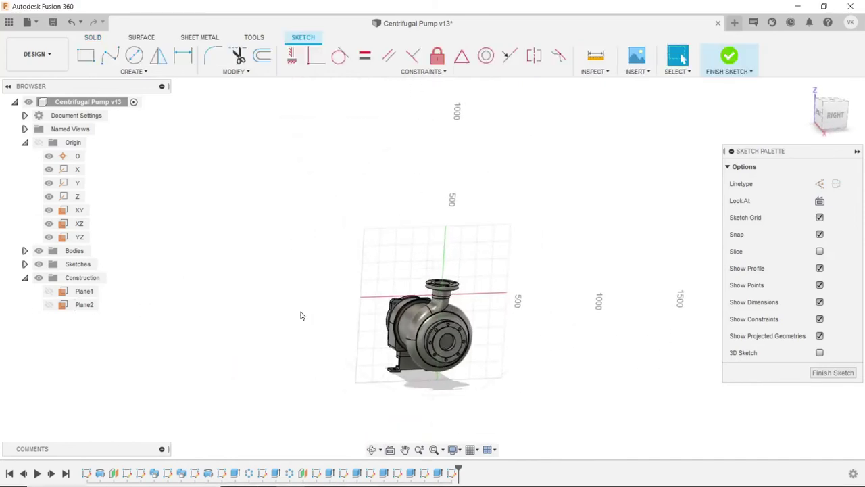
{"action": "scroll", "coordinate": [445, 325], "scroll_direction": "up", "scroll_amount": 2}
{"action": "scroll", "coordinate": [445, 325], "scroll_direction": "up", "scroll_amount": 2}
{"action": "left_click", "coordinate": [446, 325]}
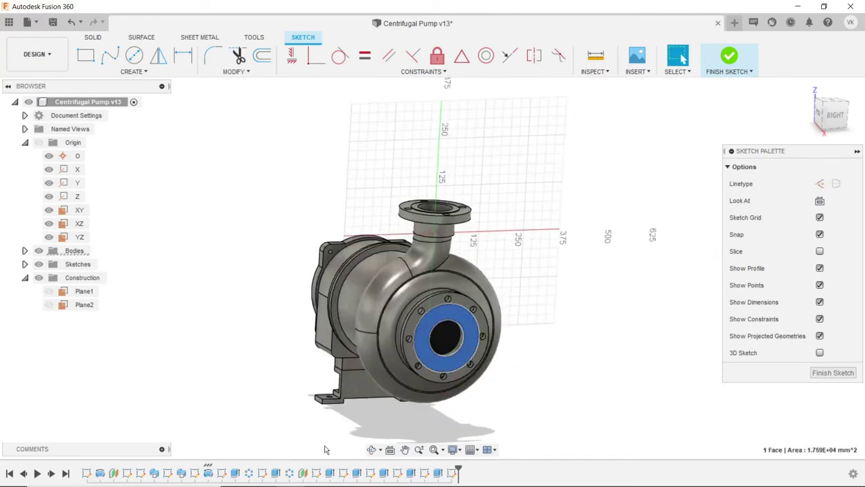
{"action": "left_click", "coordinate": [390, 452]}
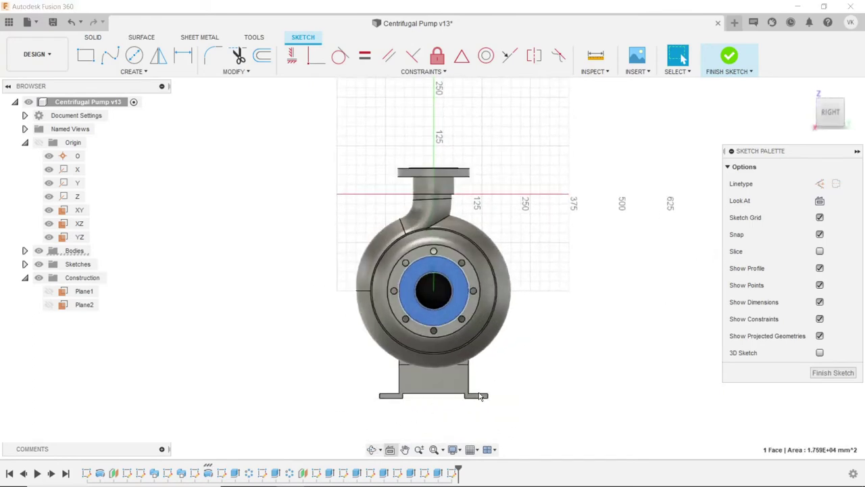
{"action": "left_click", "coordinate": [647, 414]}
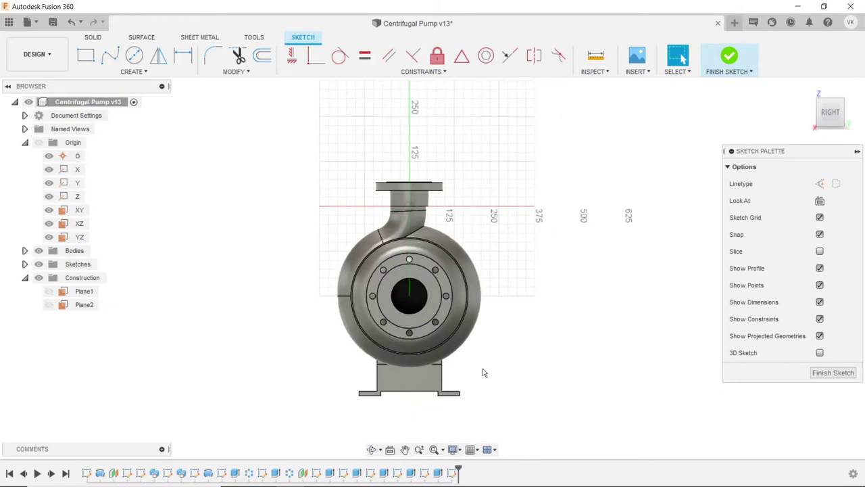
- Draw a 325 mm vertical line straight down from the pump's centre
{"action": "left_click", "coordinate": [156, 75]}
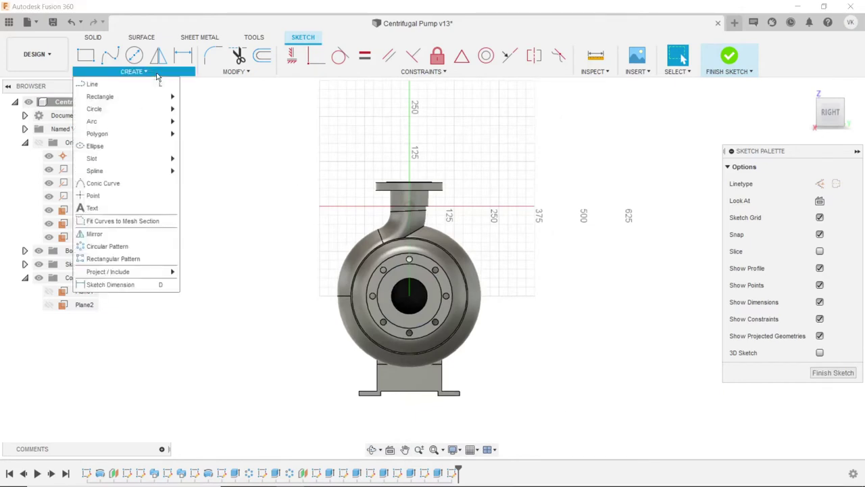
{"action": "left_click", "coordinate": [88, 84]}
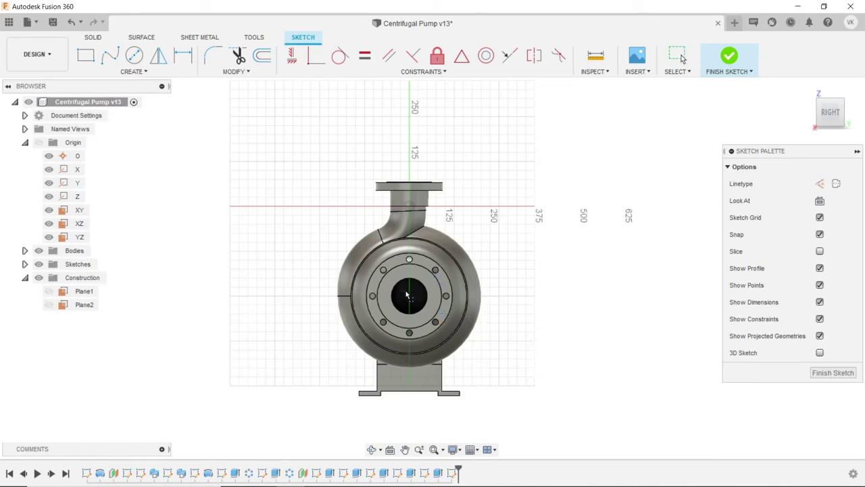
{"action": "left_click", "coordinate": [408, 295]}
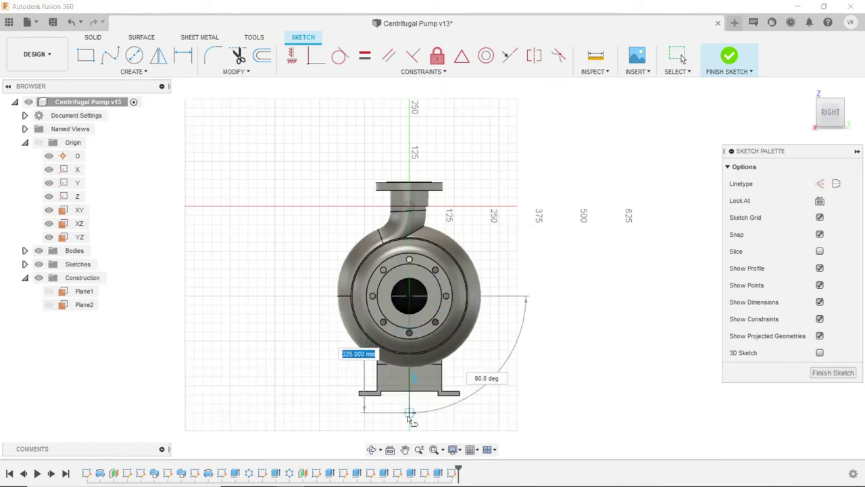
{"action": "left_click", "coordinate": [409, 412]}
{"action": "key", "text": "Escape"}
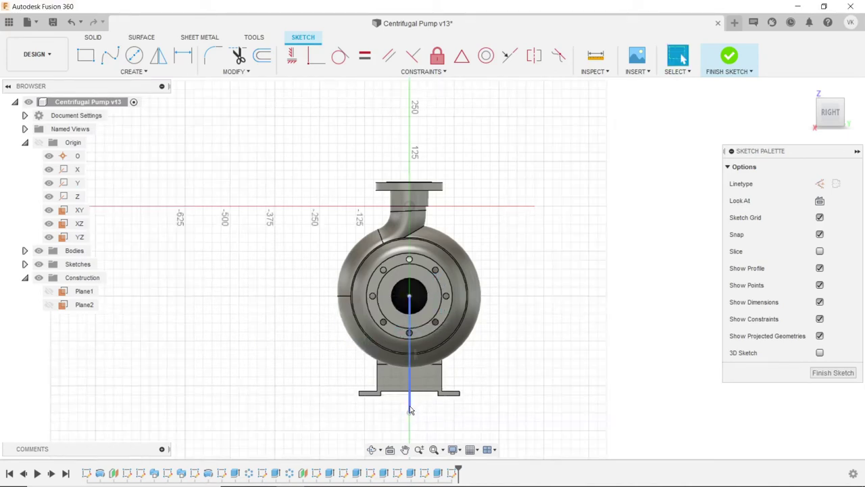
{"action": "left_click", "coordinate": [411, 409]}
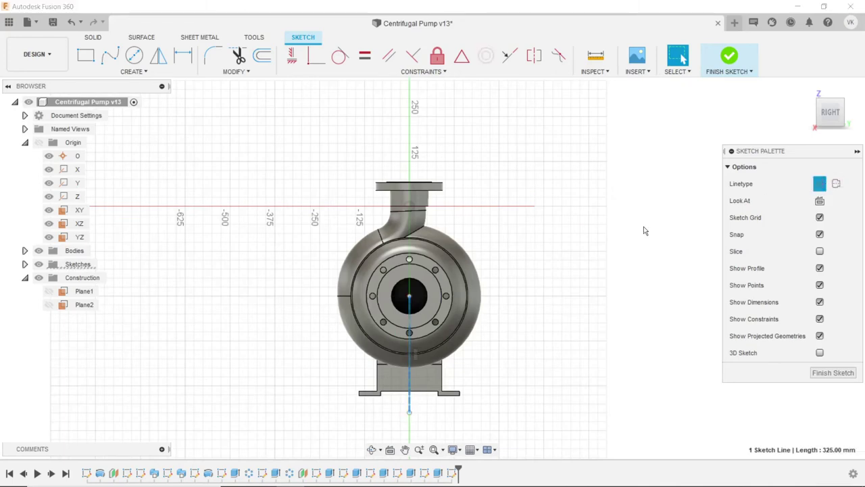
{"action": "left_click", "coordinate": [509, 378]}
{"action": "scroll", "coordinate": [532, 428], "scroll_direction": "down", "scroll_amount": 2}
{"action": "scroll", "coordinate": [469, 378], "scroll_direction": "up", "scroll_amount": 2}
{"action": "scroll", "coordinate": [484, 390], "scroll_direction": "up", "scroll_amount": 3}
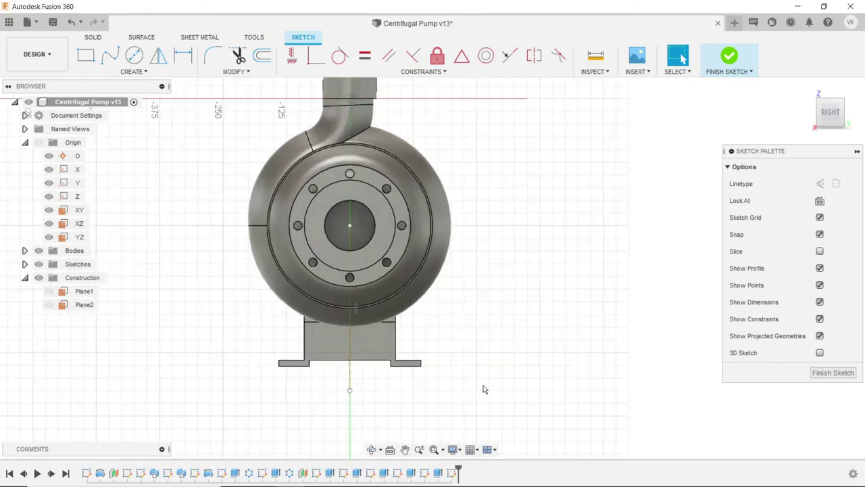
{"action": "scroll", "coordinate": [467, 377], "scroll_direction": "up", "scroll_amount": 1}
- Project the right foot's bottom edge into the sketch as a 60 mm line
{"action": "left_click", "coordinate": [131, 71]}
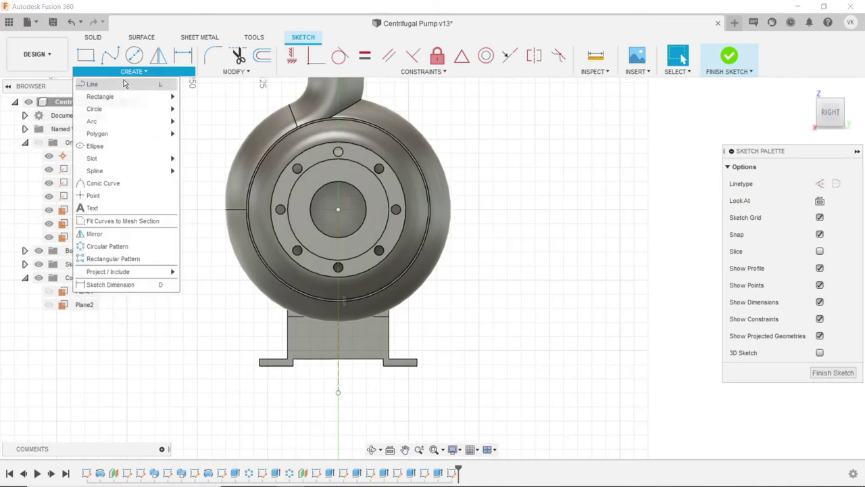
{"action": "left_click", "coordinate": [124, 83]}
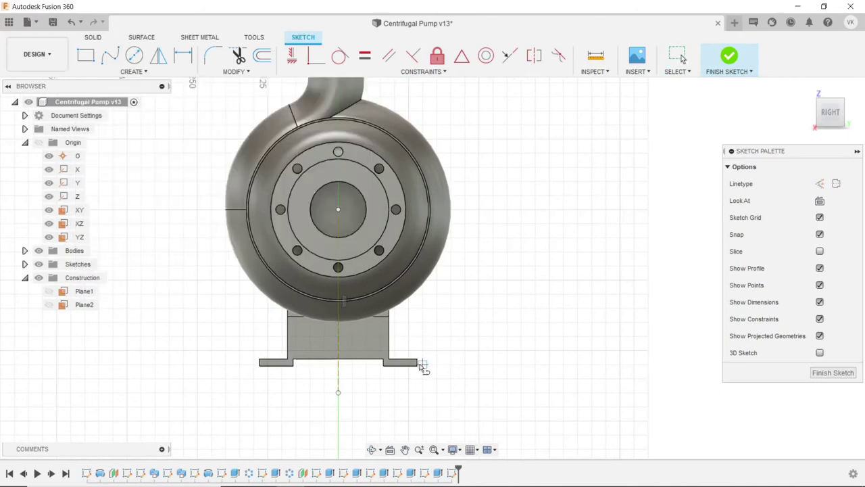
{"action": "scroll", "coordinate": [418, 367], "scroll_direction": "up", "scroll_amount": 2}
{"action": "scroll", "coordinate": [418, 367], "scroll_direction": "down", "scroll_amount": 1}
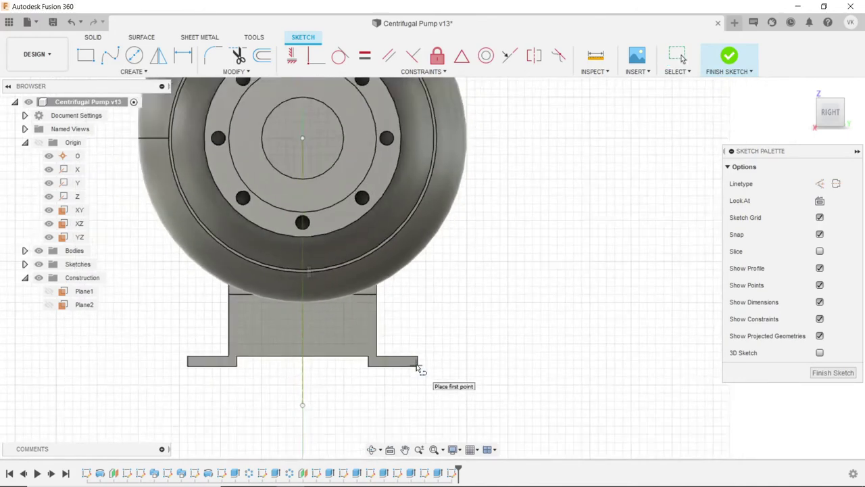
{"action": "scroll", "coordinate": [419, 367], "scroll_direction": "up", "scroll_amount": 2}
{"action": "key", "text": "Escape"}
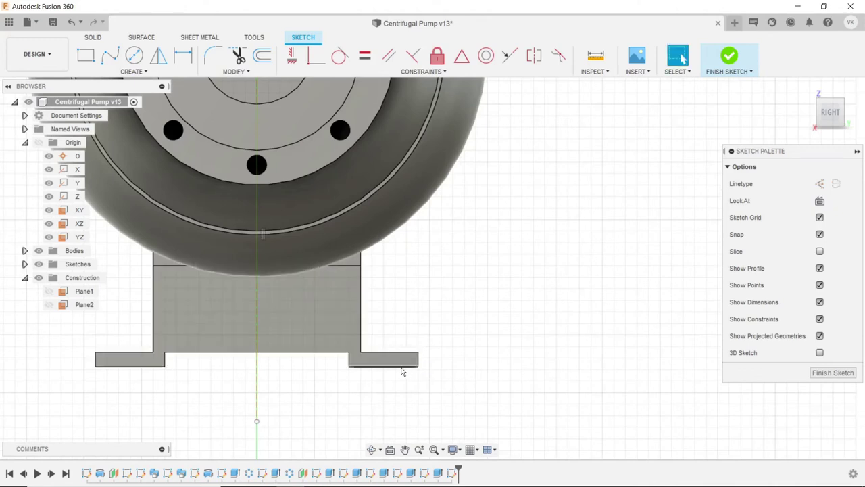
{"action": "left_click", "coordinate": [403, 365]}
{"action": "left_click", "coordinate": [150, 72]}
{"action": "mouse_move", "coordinate": [108, 271]}
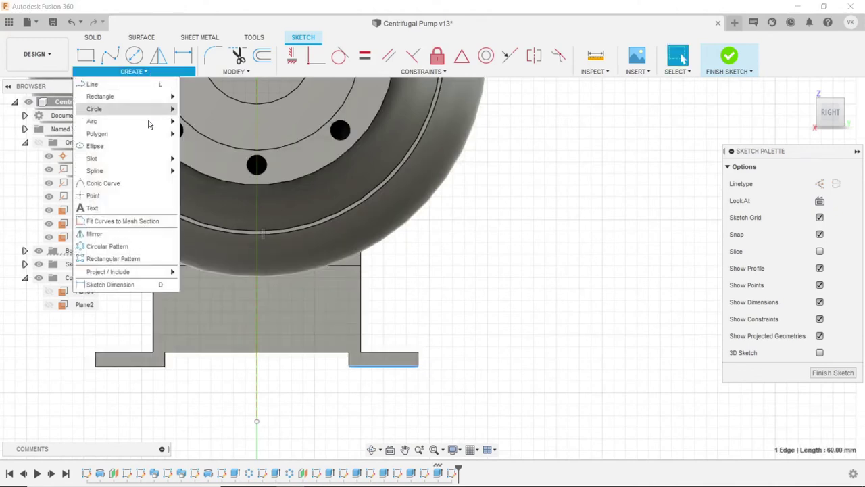
{"action": "left_click", "coordinate": [199, 271]}
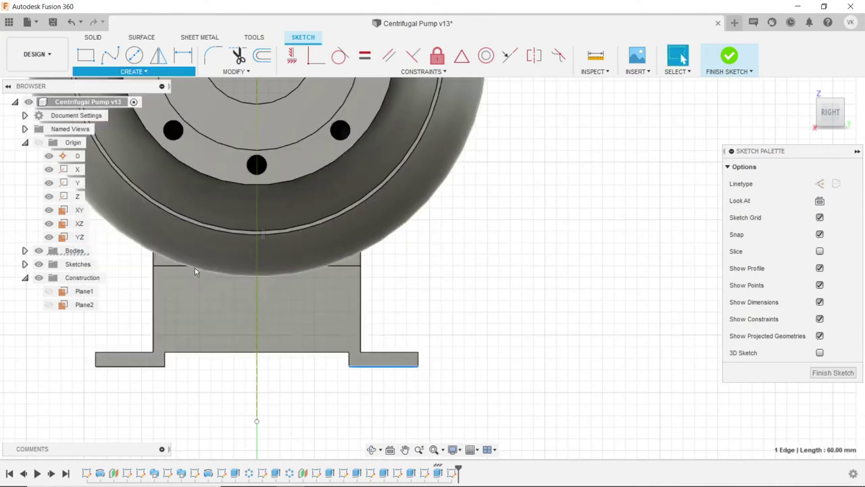
{"action": "left_click", "coordinate": [801, 220]}
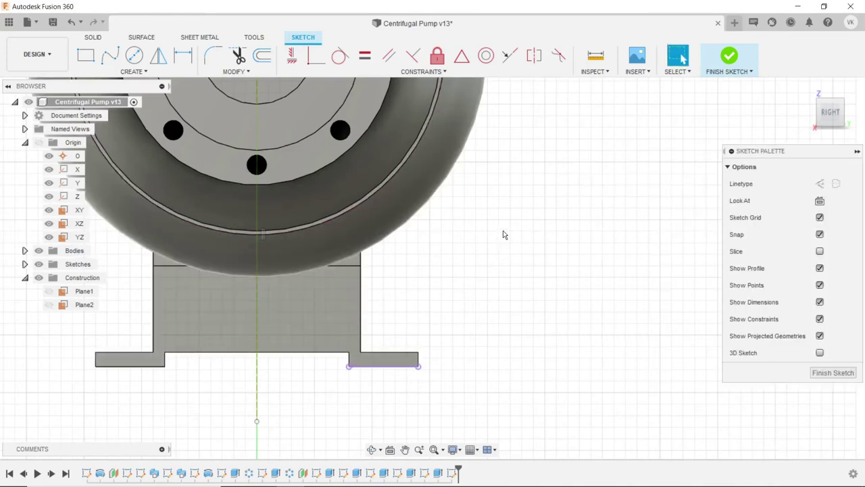
- Draw the slanted leg line and fix it at 60° to the foot's bottom edge
{"action": "left_click", "coordinate": [133, 71]}
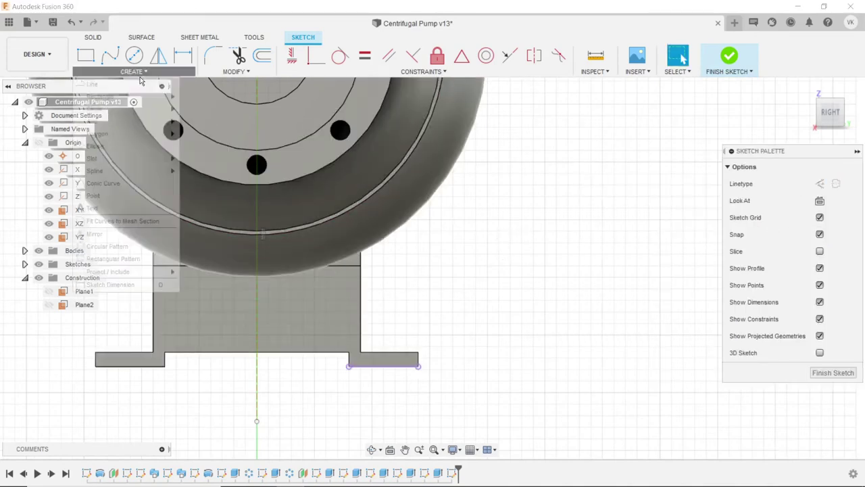
{"action": "left_click", "coordinate": [101, 84]}
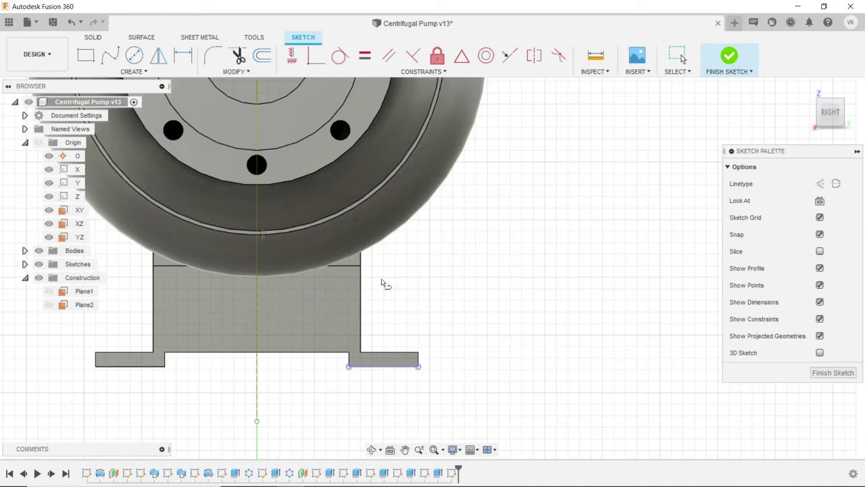
{"action": "left_click", "coordinate": [436, 366]}
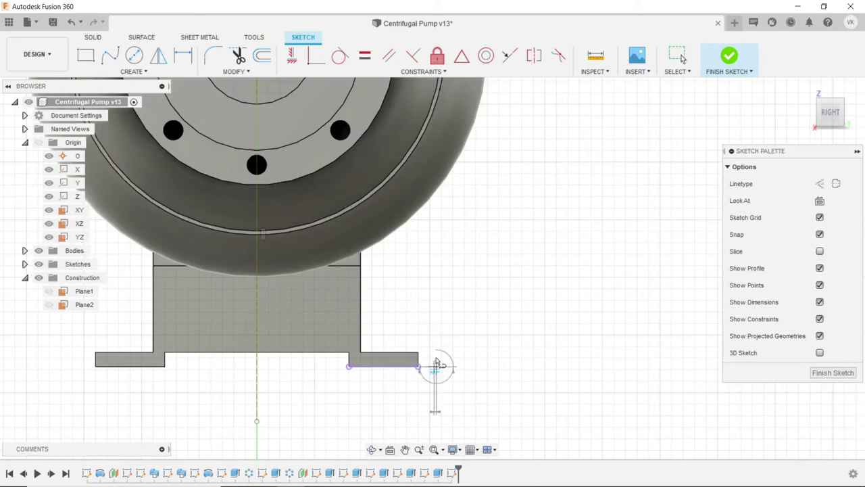
{"action": "left_click", "coordinate": [349, 234]}
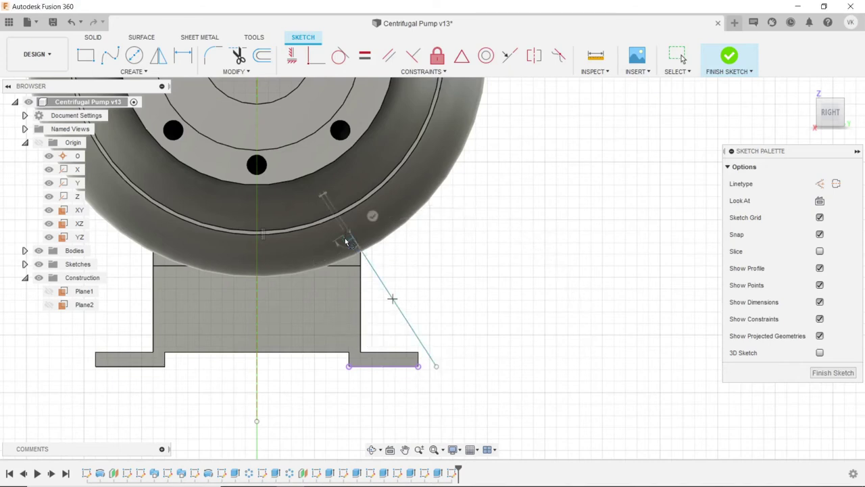
{"action": "left_click", "coordinate": [190, 60]}
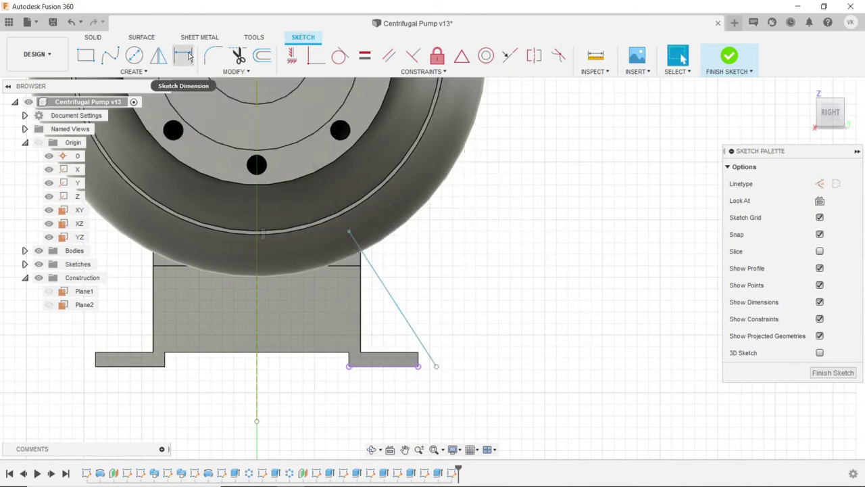
{"action": "left_click", "coordinate": [400, 309]}
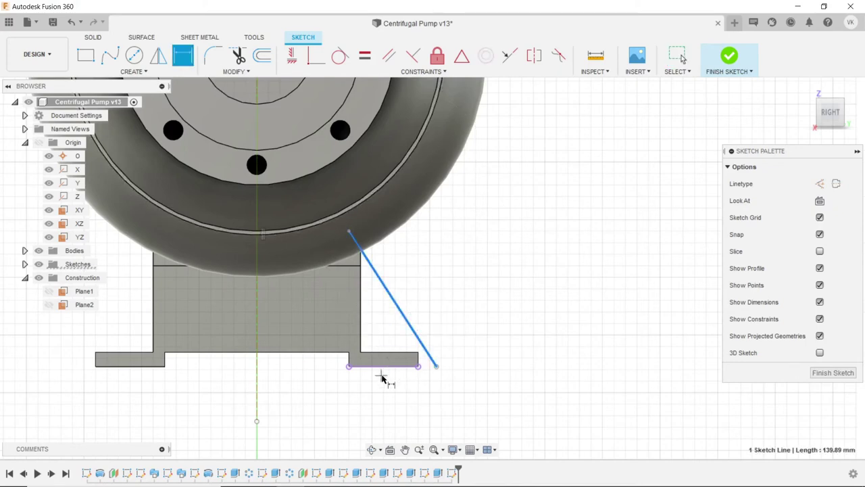
{"action": "left_click", "coordinate": [387, 367]}
{"action": "left_click", "coordinate": [386, 339]}
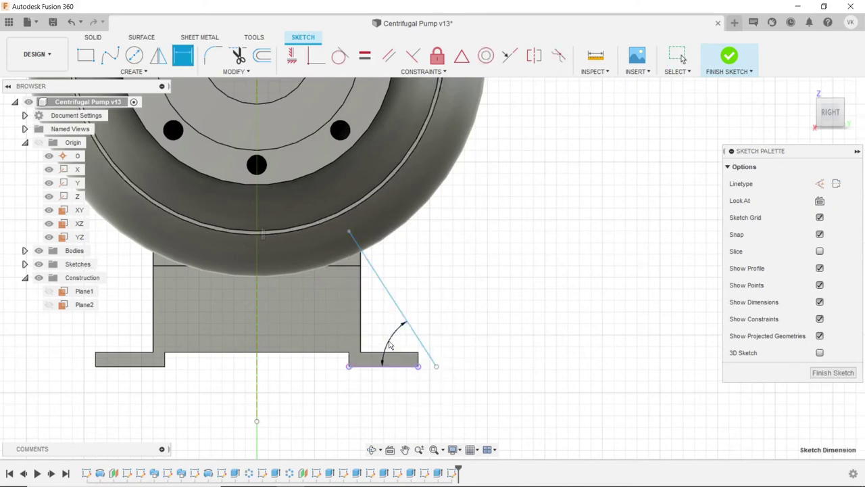
{"action": "type", "text": "60"}
{"action": "key", "text": "Return"}
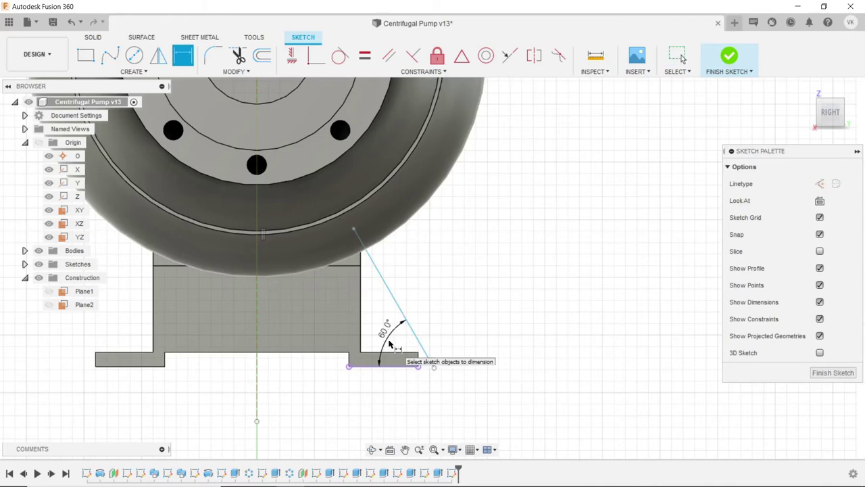
- Add a 50 mm horizontal line at the slanted leg's lower end
{"action": "left_click", "coordinate": [152, 75]}
{"action": "left_click", "coordinate": [101, 83]}
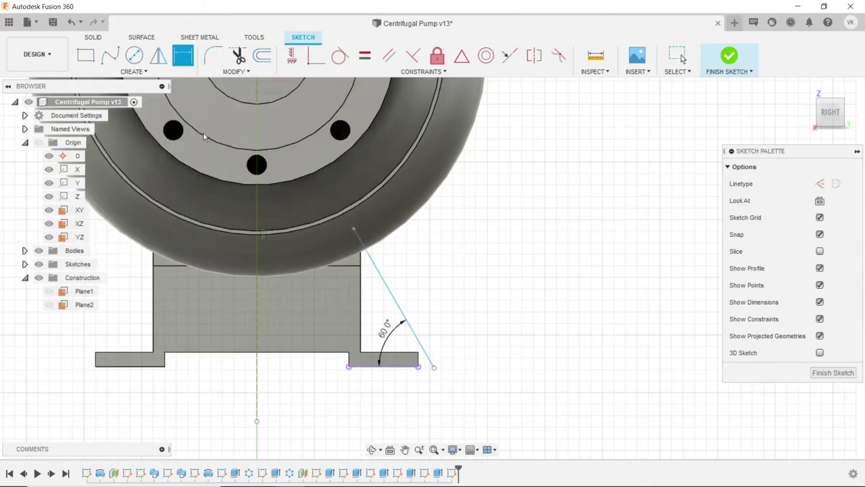
{"action": "left_click", "coordinate": [434, 368]}
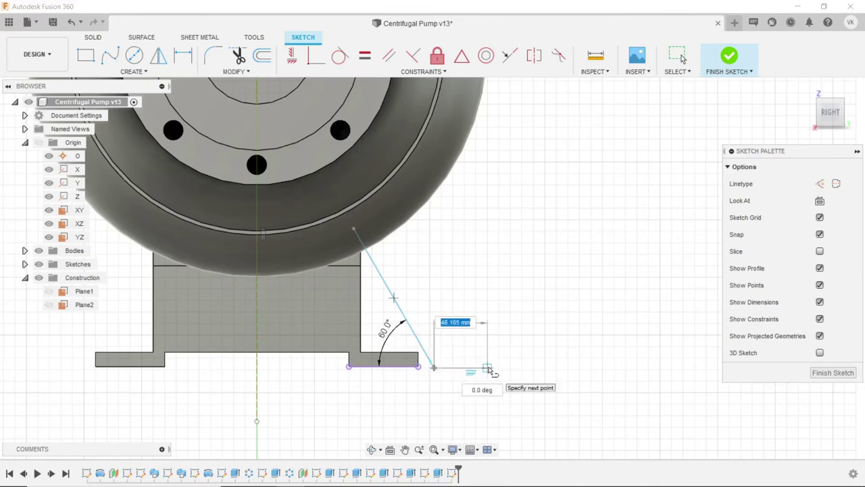
{"action": "left_click", "coordinate": [182, 56]}
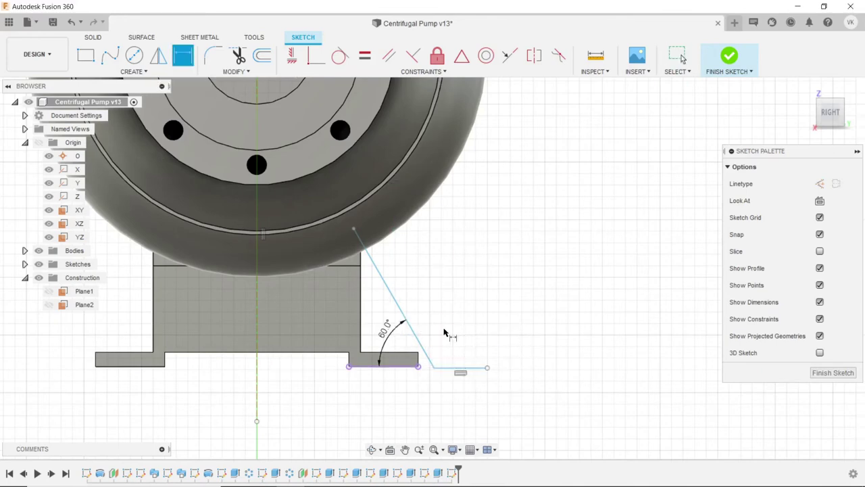
{"action": "left_click", "coordinate": [457, 368]}
{"action": "left_click", "coordinate": [457, 390]}
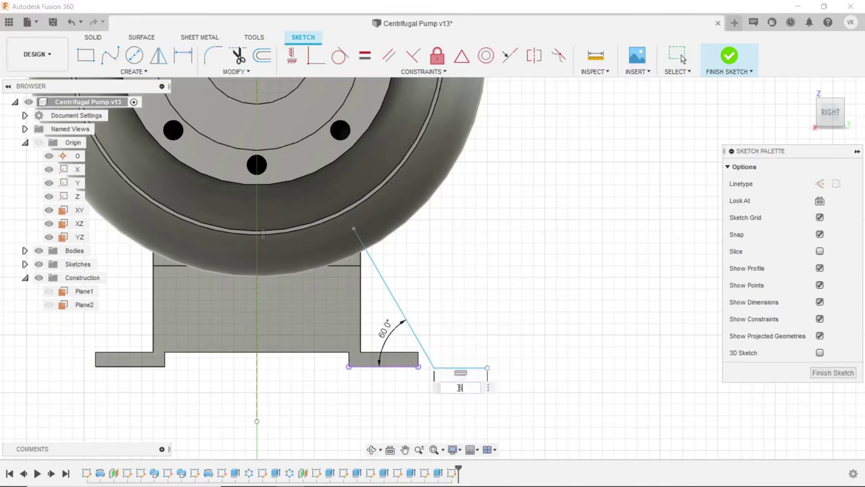
{"action": "type", "text": "60"}
{"action": "type", "text": "50"}
{"action": "key", "text": "Return"}
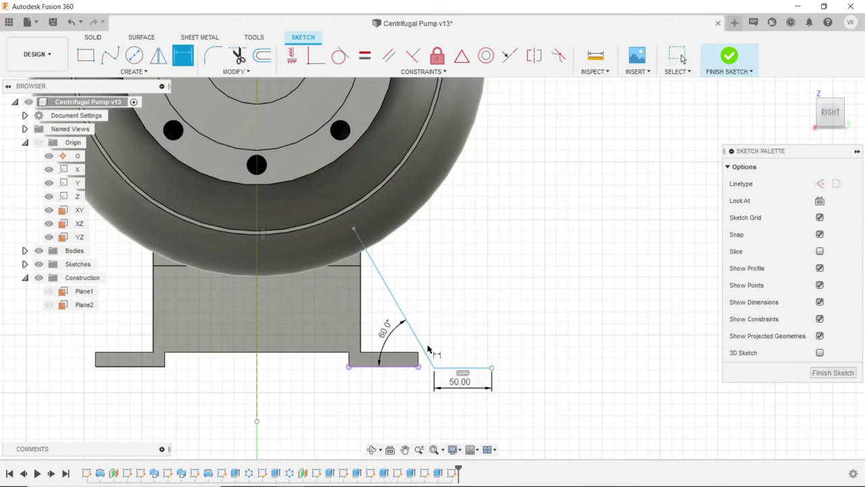
- Offset the slanted and horizontal leg lines by 12.5 mm
{"action": "left_click", "coordinate": [262, 58]}
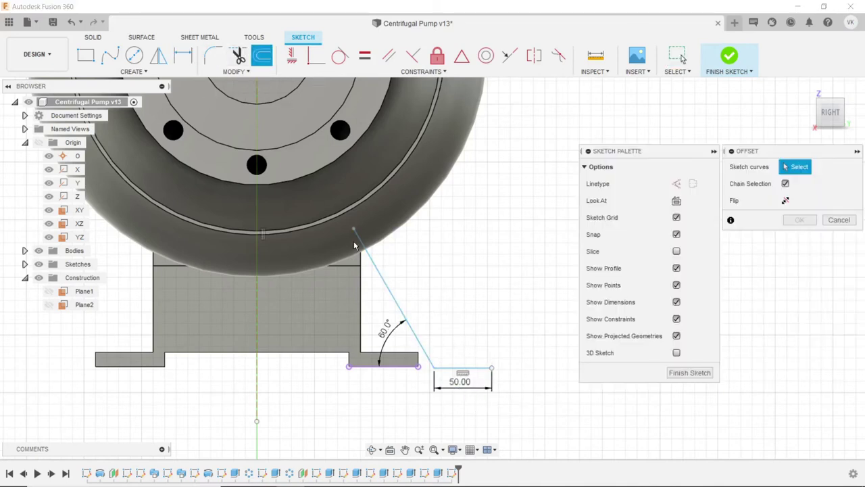
{"action": "left_click", "coordinate": [404, 312]}
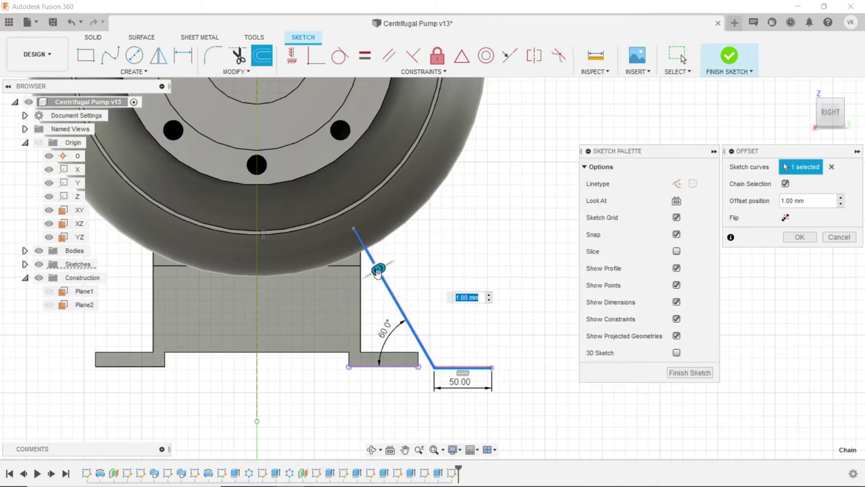
{"action": "left_click_drag", "start_coordinate": [379, 269], "coordinate": [386, 264]}
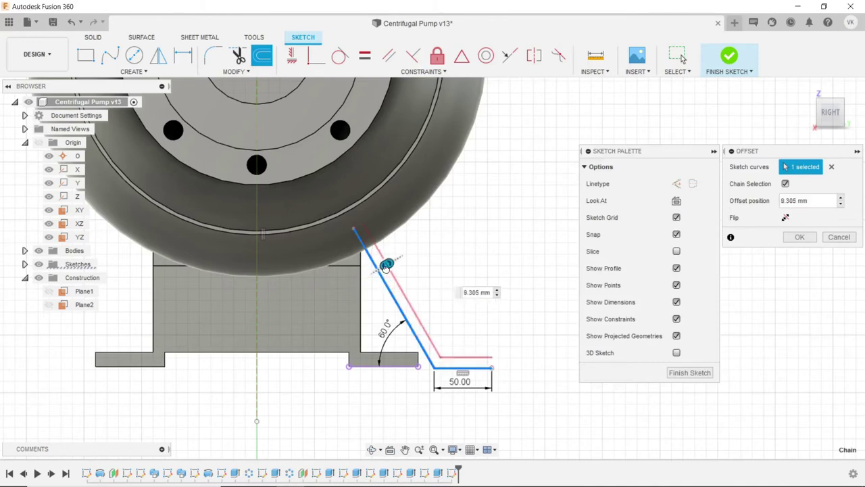
{"action": "left_click", "coordinate": [488, 294]}
{"action": "type", "text": "12"}
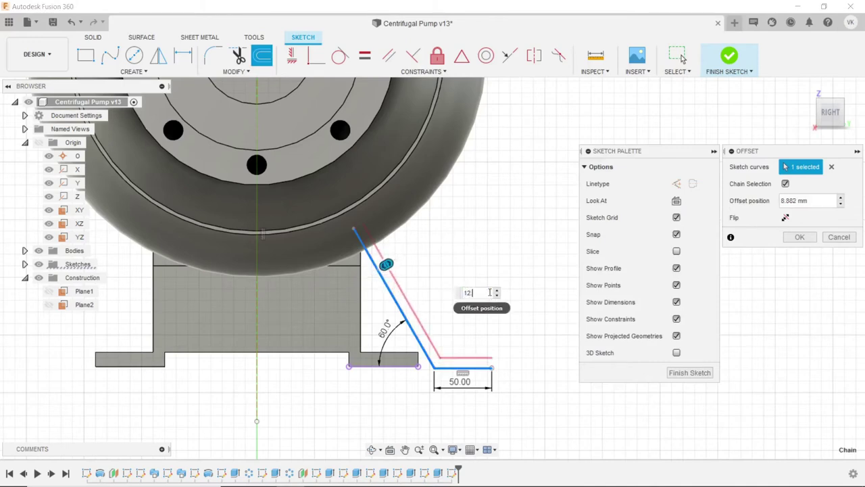
{"action": "type", "text": ".5"}
{"action": "key", "text": "Return"}
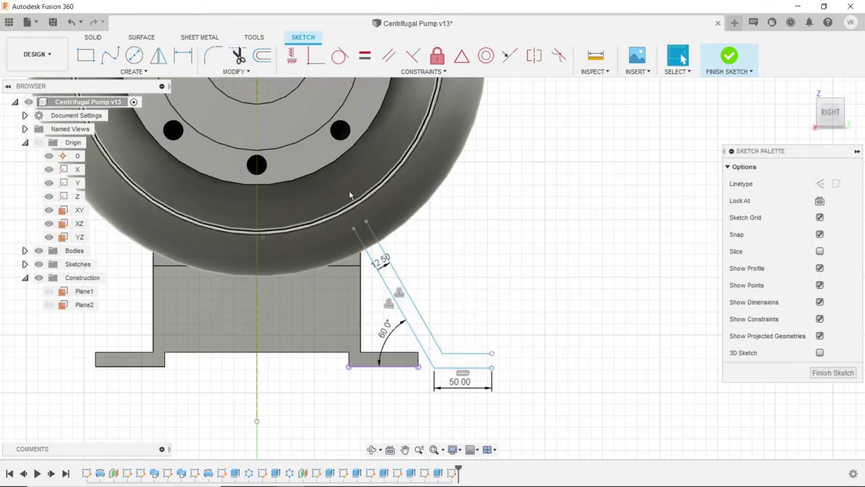
- Draw a line closing the top end of the leg outline
{"action": "left_click", "coordinate": [138, 72]}
{"action": "left_click", "coordinate": [91, 85]}
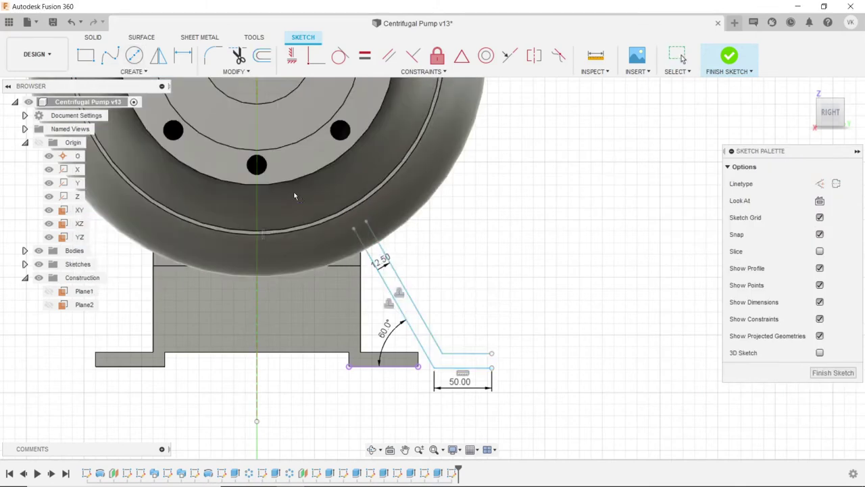
{"action": "left_click", "coordinate": [365, 222]}
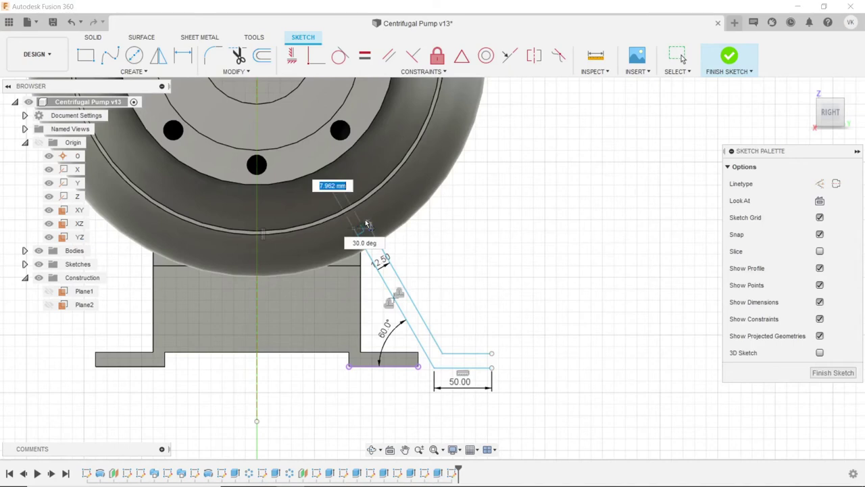
{"action": "left_click", "coordinate": [492, 354]}
- Close the leg's foot end and mirror the leg outline across the vertical centre line
{"action": "left_click", "coordinate": [492, 367]}
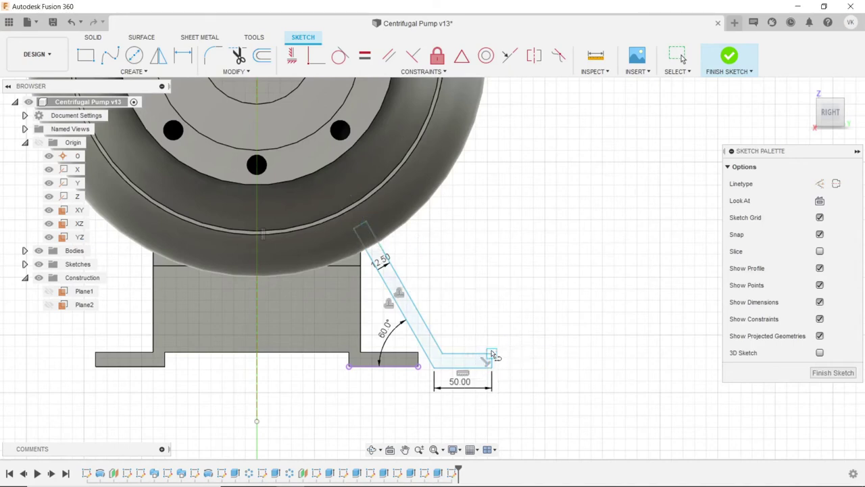
{"action": "scroll", "coordinate": [473, 324], "scroll_direction": "down", "scroll_amount": 1}
{"action": "left_click", "coordinate": [157, 56]}
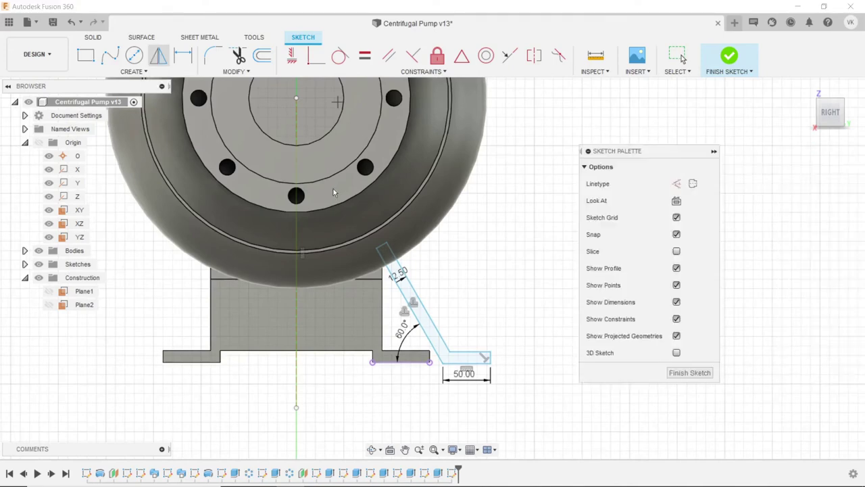
{"action": "left_click_drag", "start_coordinate": [345, 200], "coordinate": [508, 391]}
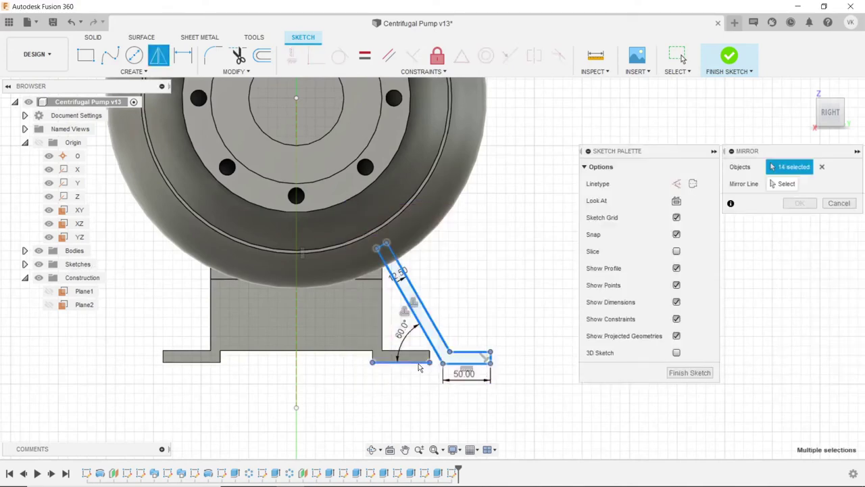
{"action": "left_click", "coordinate": [780, 184]}
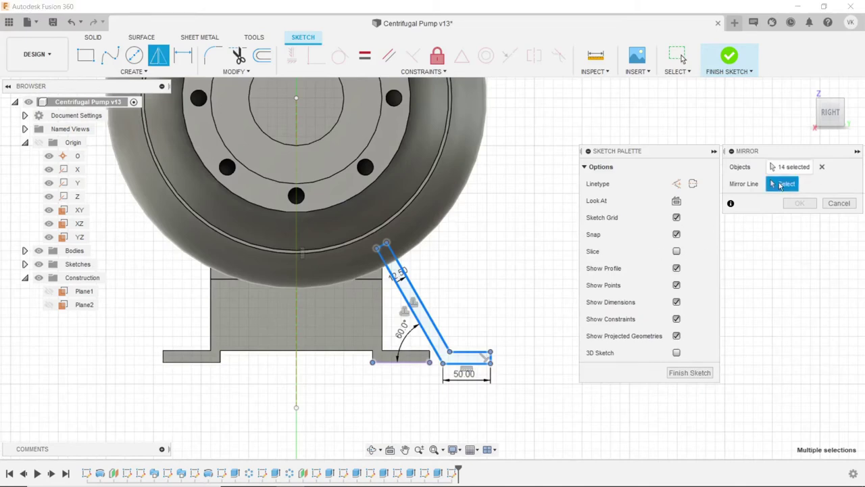
{"action": "left_click", "coordinate": [296, 381]}
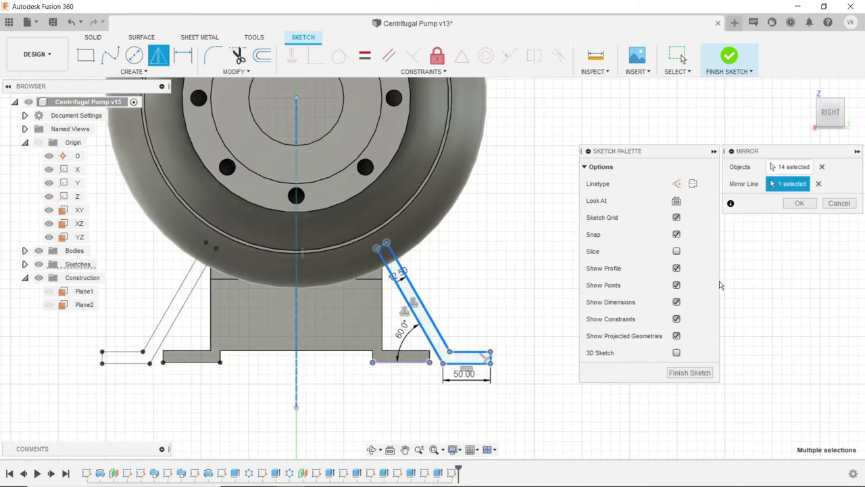
{"action": "left_click", "coordinate": [798, 205]}
- Orbit to a 3D view showing both leg sketches on the pump
{"action": "scroll", "coordinate": [574, 253], "scroll_direction": "down", "scroll_amount": 3}
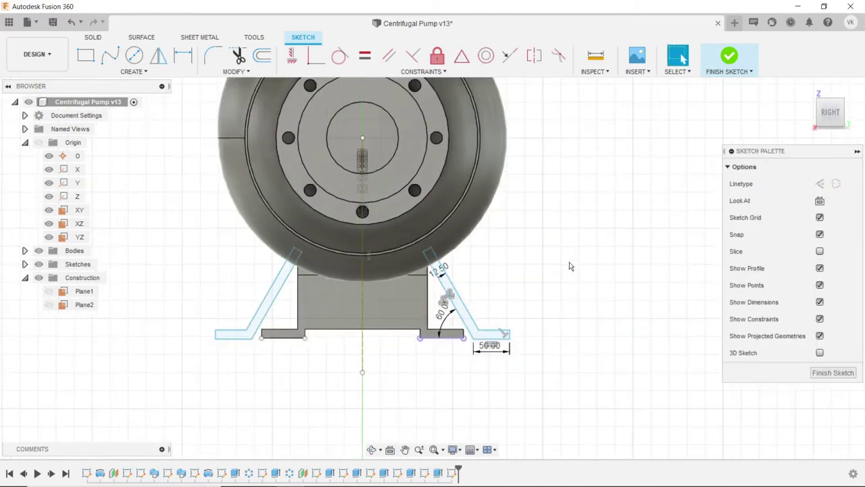
{"action": "left_click", "coordinate": [371, 450]}
{"action": "left_click_drag", "start_coordinate": [367, 383], "coordinate": [475, 309]}
{"action": "right_click", "coordinate": [491, 314]}
{"action": "left_click", "coordinate": [496, 315]}
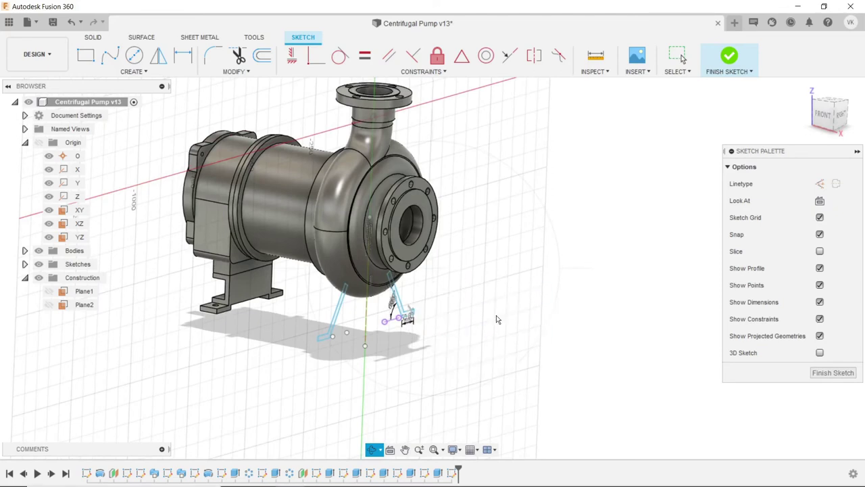
{"action": "left_click", "coordinate": [93, 37]}
- Extrude both leg profiles symmetrically by 38 mm, joined to the pump casing
{"action": "left_click", "coordinate": [111, 55]}
{"action": "scroll", "coordinate": [369, 296], "scroll_direction": "up", "scroll_amount": 2}
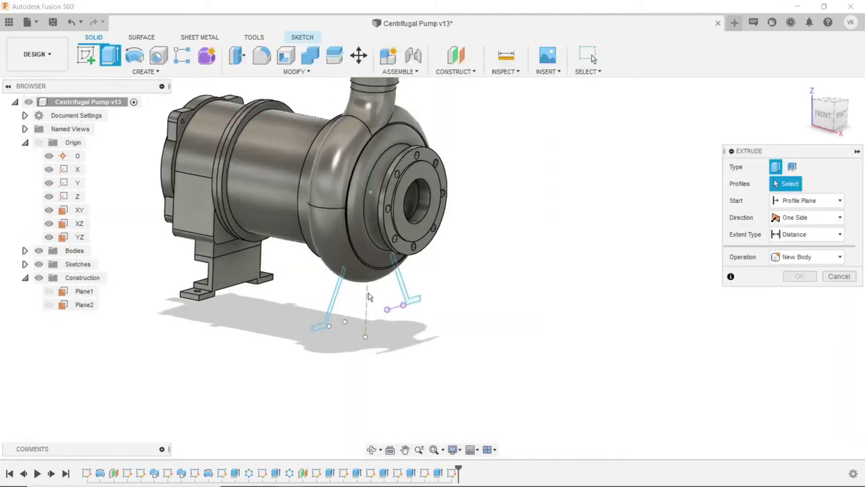
{"action": "scroll", "coordinate": [368, 296], "scroll_direction": "up", "scroll_amount": 2}
{"action": "left_click", "coordinate": [304, 307]}
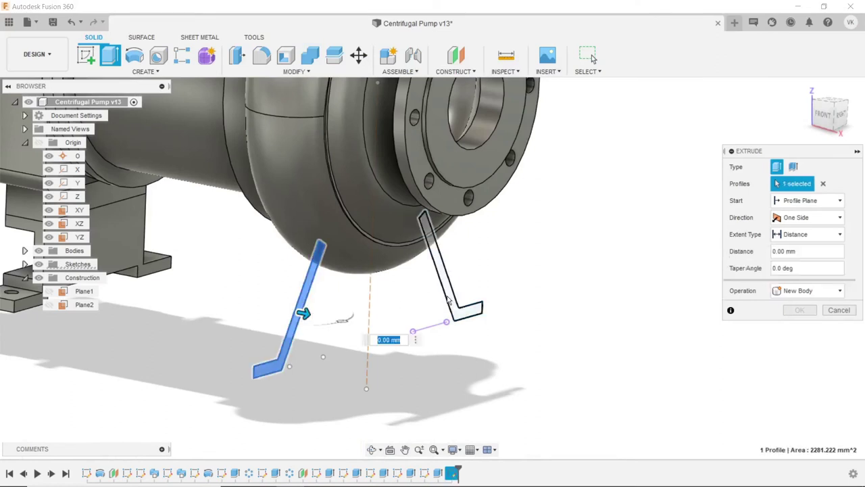
{"action": "left_click", "coordinate": [448, 301]}
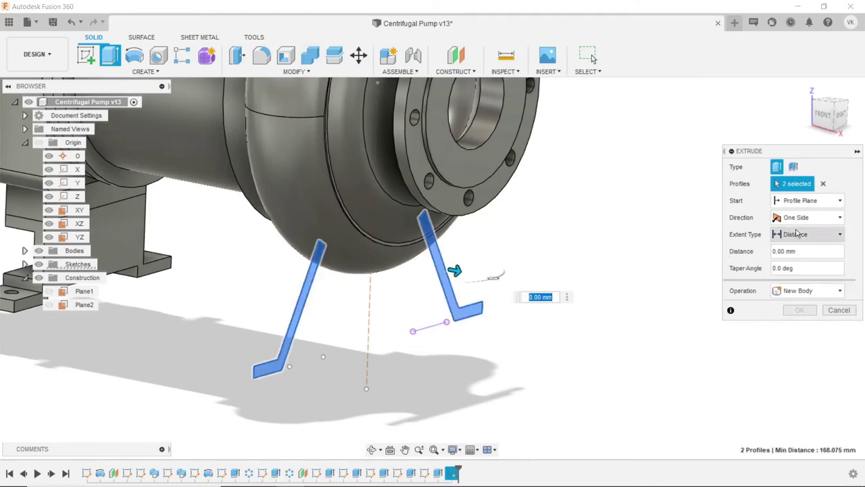
{"action": "left_click", "coordinate": [811, 217]}
{"action": "left_click", "coordinate": [803, 259]}
{"action": "type", "text": "38"}
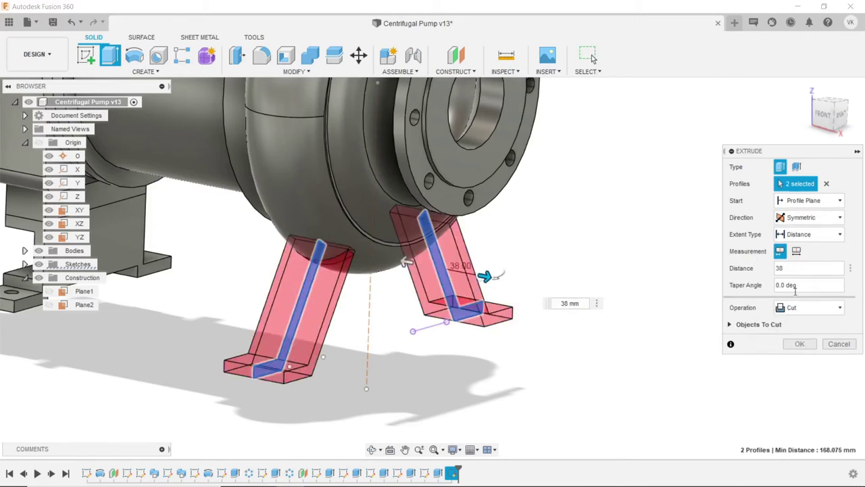
{"action": "left_click", "coordinate": [804, 308]}
{"action": "left_click", "coordinate": [782, 310]}
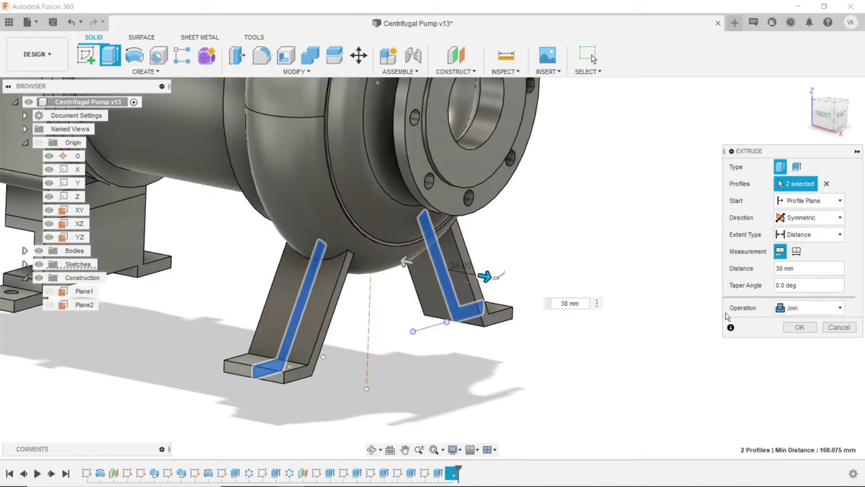
{"action": "left_click", "coordinate": [797, 329]}
- Orbit to inspect the new legs, save as version 14, and pick the YZ plane
{"action": "scroll", "coordinate": [659, 302], "scroll_direction": "down", "scroll_amount": 5}
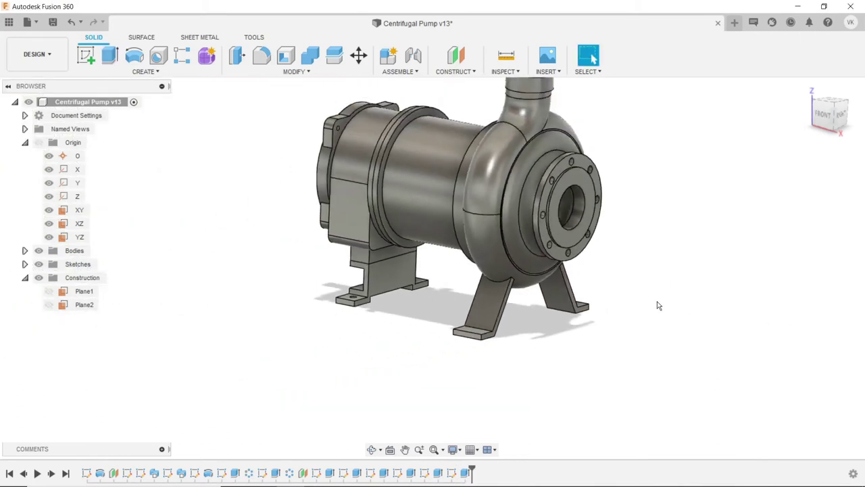
{"action": "scroll", "coordinate": [669, 237], "scroll_direction": "down", "scroll_amount": 2}
{"action": "scroll", "coordinate": [708, 166], "scroll_direction": "up", "scroll_amount": 2}
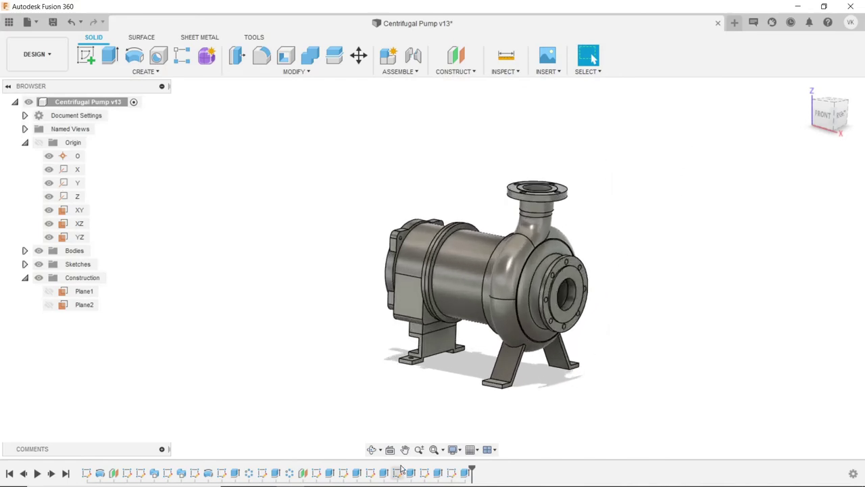
{"action": "left_click", "coordinate": [371, 450]}
{"action": "left_click_drag", "start_coordinate": [477, 386], "coordinate": [588, 355]}
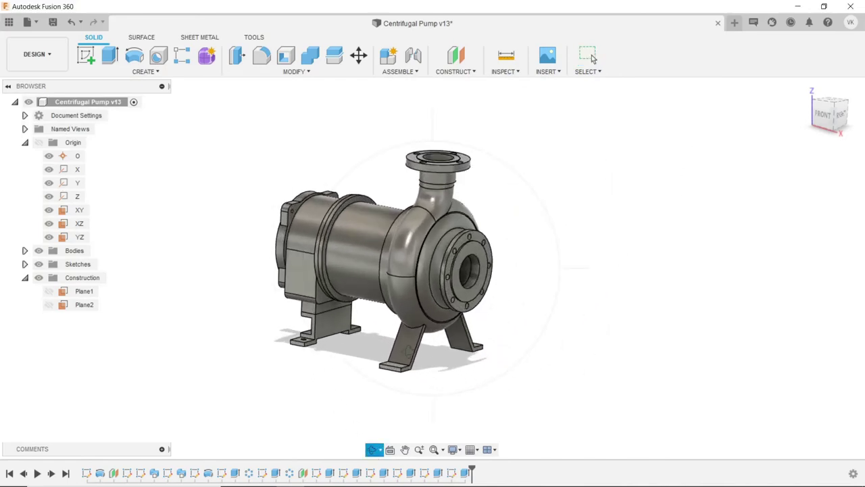
{"action": "left_click_drag", "start_coordinate": [500, 341], "coordinate": [431, 344]}
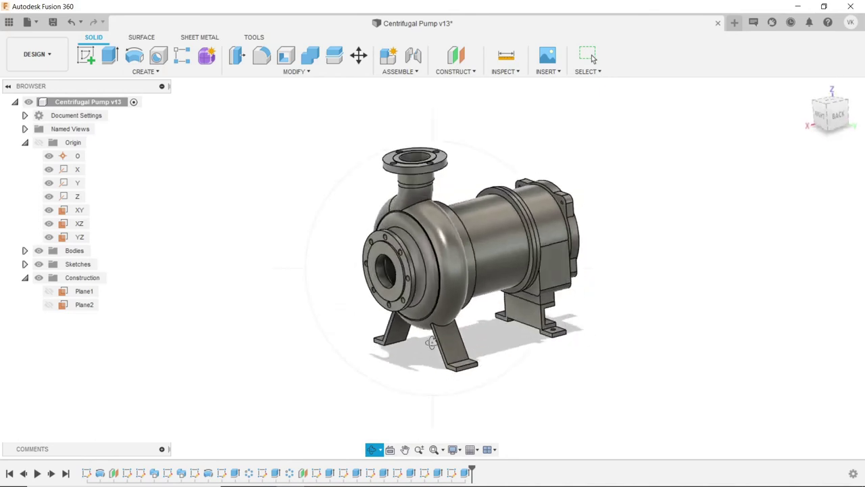
{"action": "key", "text": "Escape"}
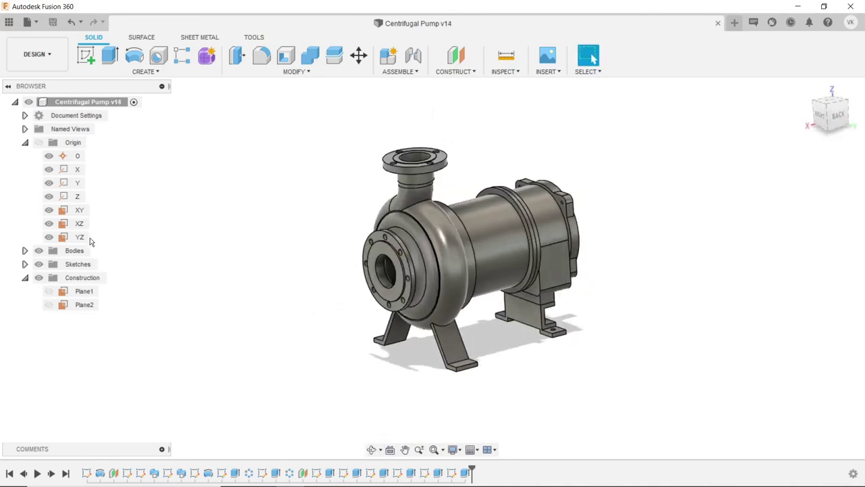
{"action": "left_click", "coordinate": [92, 241]}
- Start a new sketch on the YZ origin plane for drawing straight lines
{"action": "left_click", "coordinate": [88, 49]}
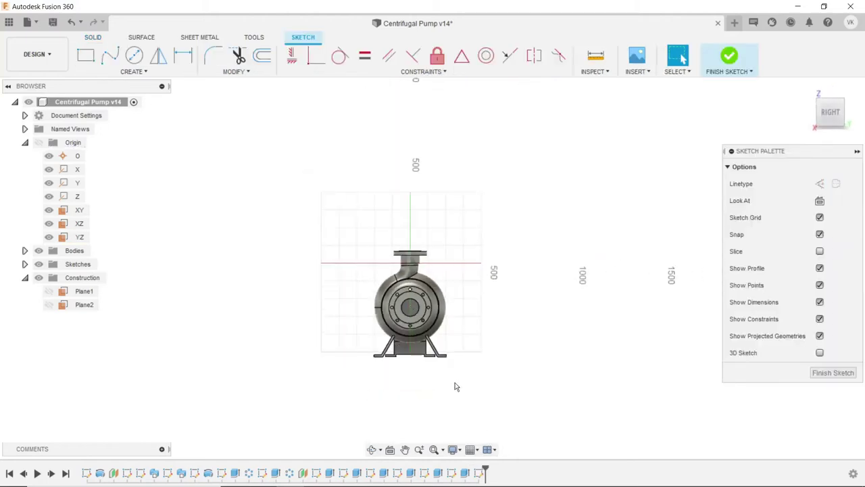
{"action": "scroll", "coordinate": [440, 369], "scroll_direction": "up", "scroll_amount": 5}
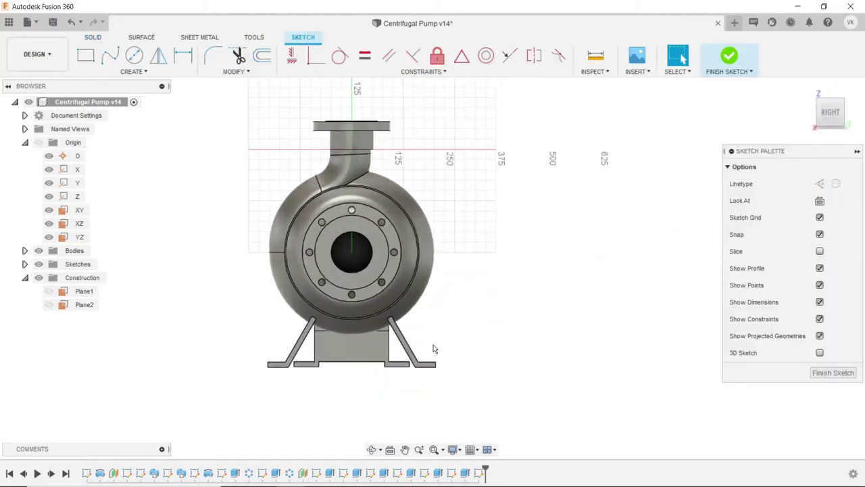
{"action": "scroll", "coordinate": [434, 349], "scroll_direction": "up", "scroll_amount": 3}
{"action": "scroll", "coordinate": [296, 145], "scroll_direction": "up", "scroll_amount": 2}
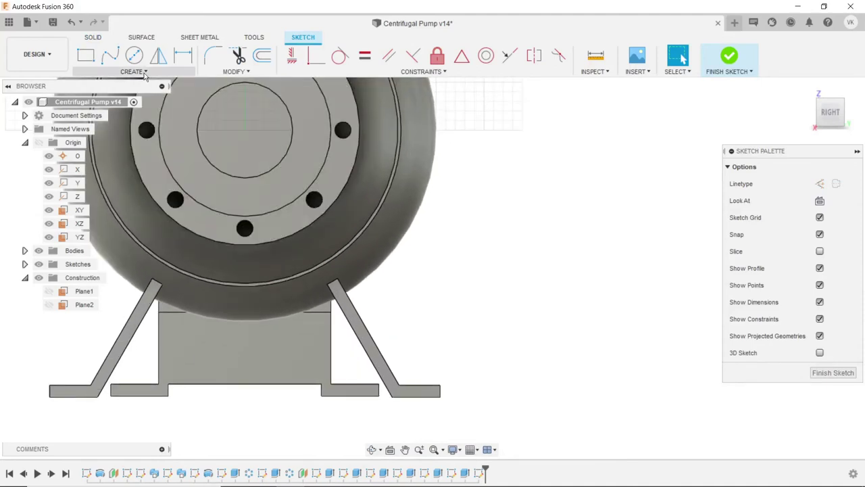
{"action": "left_click", "coordinate": [136, 71]}
{"action": "left_click", "coordinate": [144, 85]}
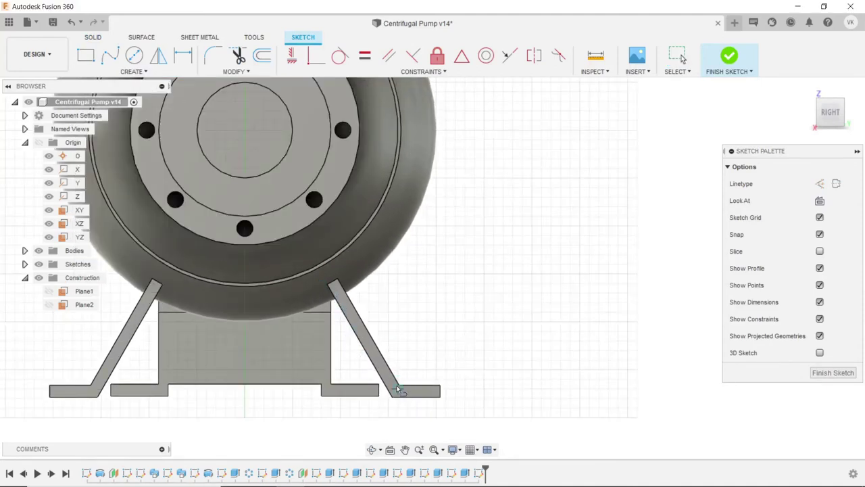
- Draw lines from the right leg's foot up to the casing and across the short top side
{"action": "scroll", "coordinate": [397, 390], "scroll_direction": "up", "scroll_amount": 1}
{"action": "scroll", "coordinate": [396, 390], "scroll_direction": "up", "scroll_amount": 1}
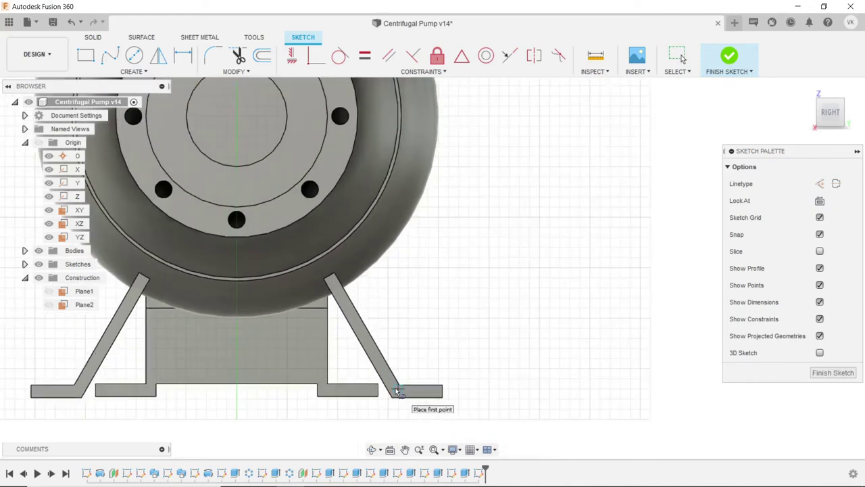
{"action": "scroll", "coordinate": [392, 388], "scroll_direction": "up", "scroll_amount": 2}
{"action": "scroll", "coordinate": [395, 389], "scroll_direction": "down", "scroll_amount": 2}
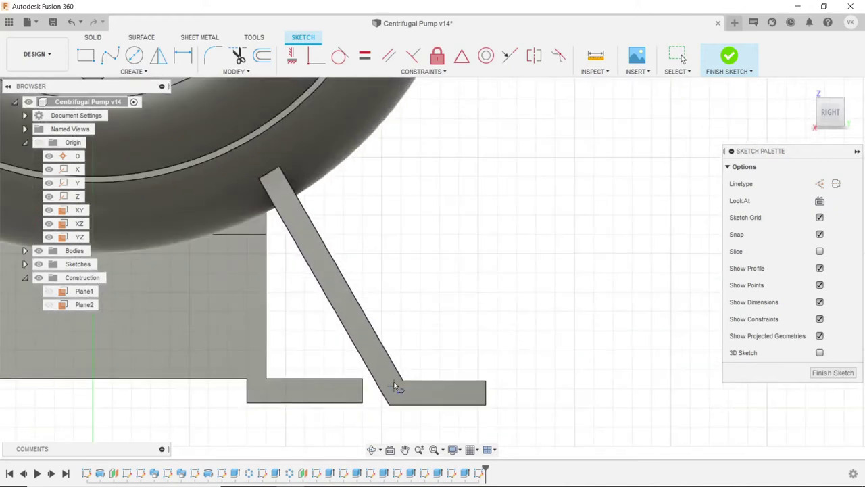
{"action": "scroll", "coordinate": [396, 387], "scroll_direction": "down", "scroll_amount": 2}
{"action": "left_click", "coordinate": [394, 387]}
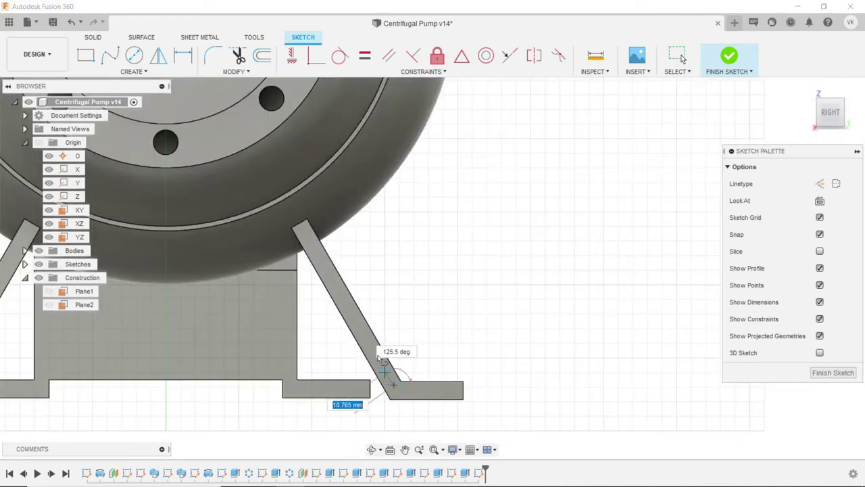
{"action": "left_click", "coordinate": [278, 184]}
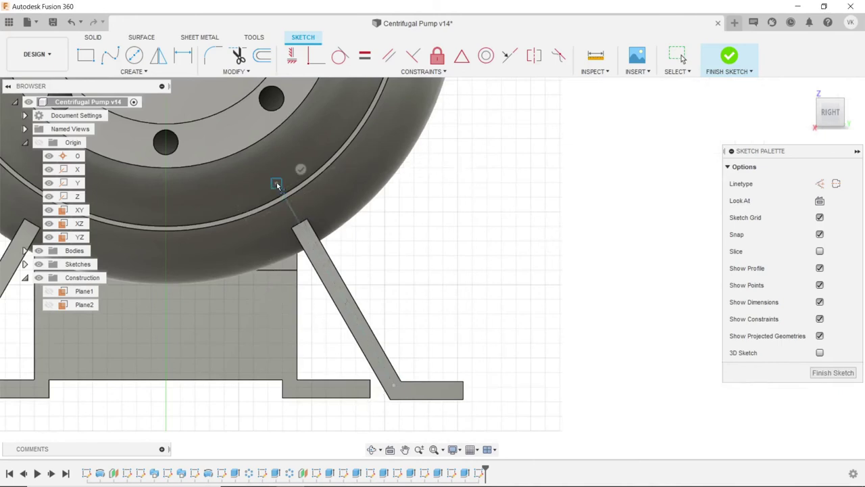
{"action": "left_click", "coordinate": [369, 184]}
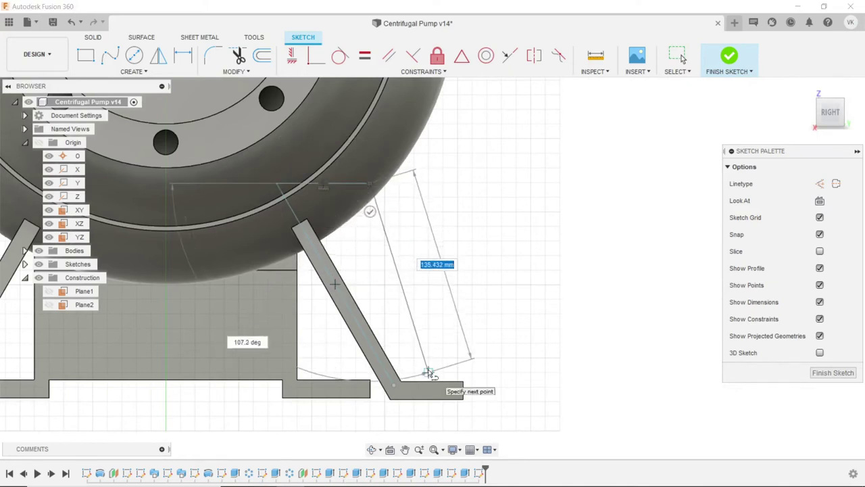
- Draw the slanted side down to the base plate and close the four-sided profile
{"action": "scroll", "coordinate": [438, 391], "scroll_direction": "up", "scroll_amount": 2}
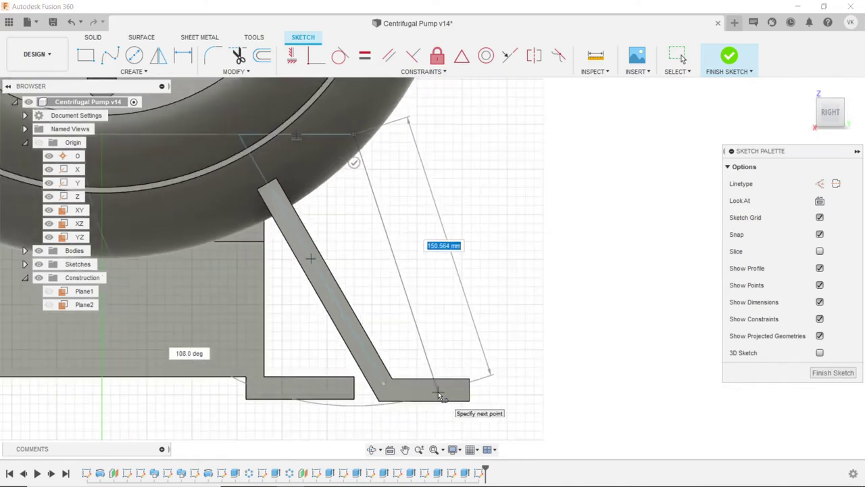
{"action": "scroll", "coordinate": [438, 391], "scroll_direction": "up", "scroll_amount": 2}
{"action": "scroll", "coordinate": [438, 392], "scroll_direction": "up", "scroll_amount": 2}
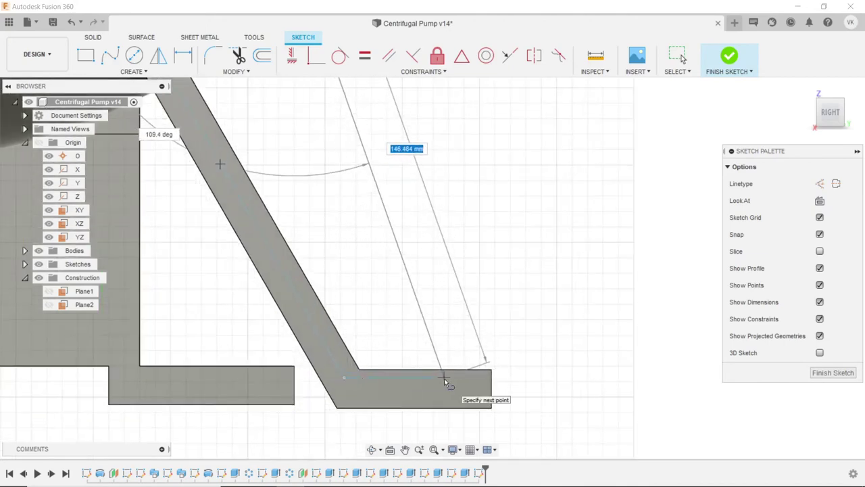
{"action": "left_click", "coordinate": [427, 378]}
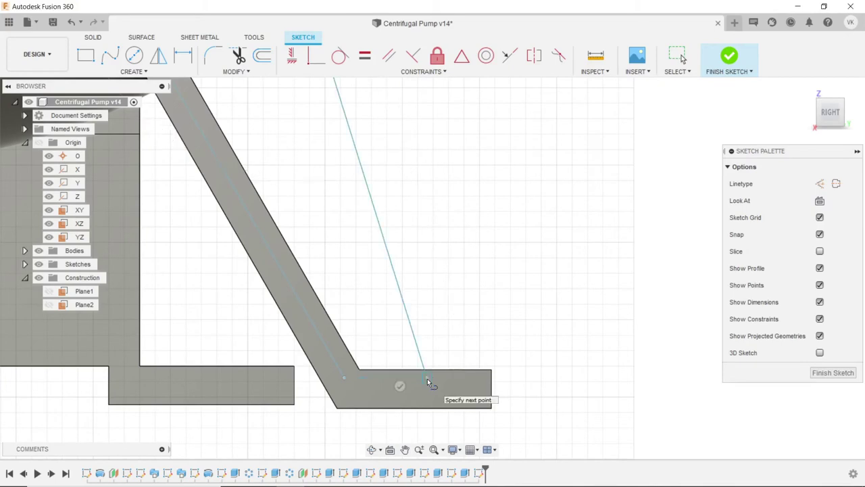
{"action": "left_click", "coordinate": [429, 377]}
{"action": "scroll", "coordinate": [435, 380], "scroll_direction": "down", "scroll_amount": 3}
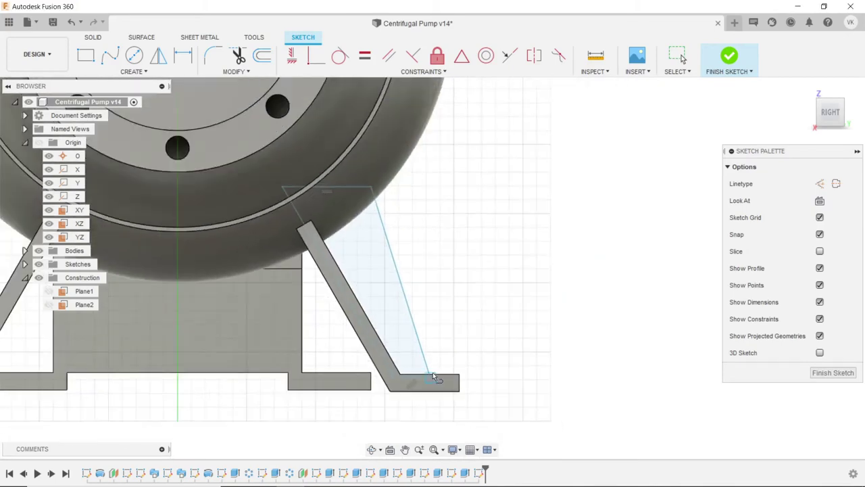
{"action": "scroll", "coordinate": [436, 377], "scroll_direction": "down", "scroll_amount": 3}
{"action": "scroll", "coordinate": [439, 373], "scroll_direction": "down", "scroll_amount": 2}
{"action": "key", "text": "Escape"}
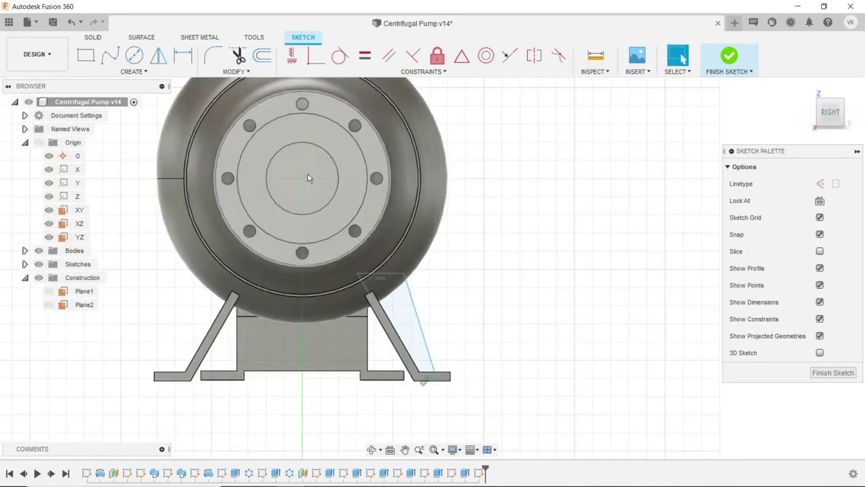
- Dimension the angle between the leg line and the profile's slanted side as 15°
{"action": "key", "text": "d"}
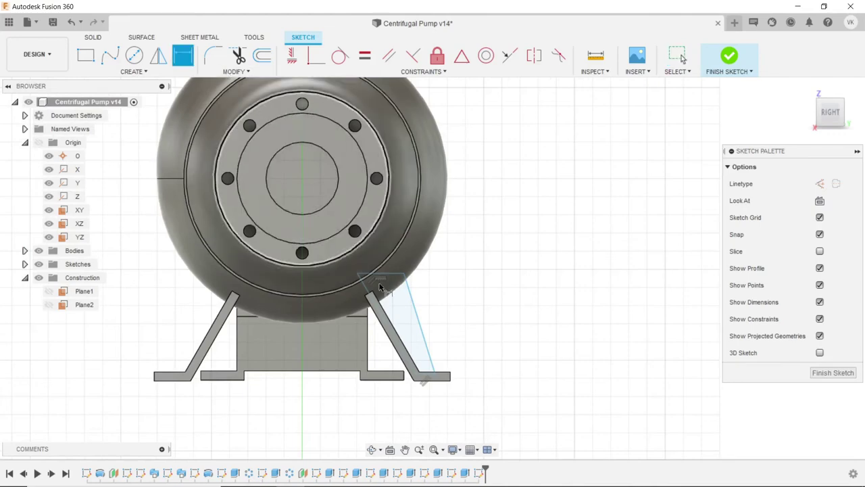
{"action": "scroll", "coordinate": [379, 288], "scroll_direction": "up", "scroll_amount": 3}
{"action": "left_click", "coordinate": [384, 346]}
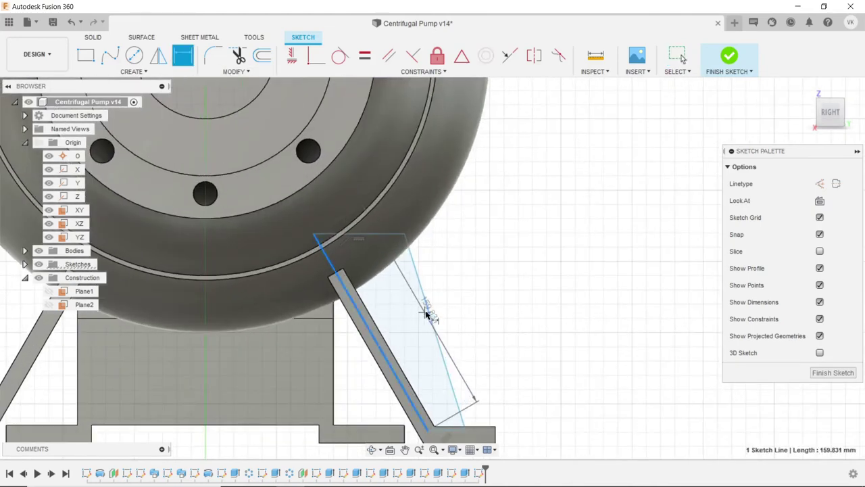
{"action": "left_click", "coordinate": [420, 317]}
{"action": "left_click", "coordinate": [416, 327]}
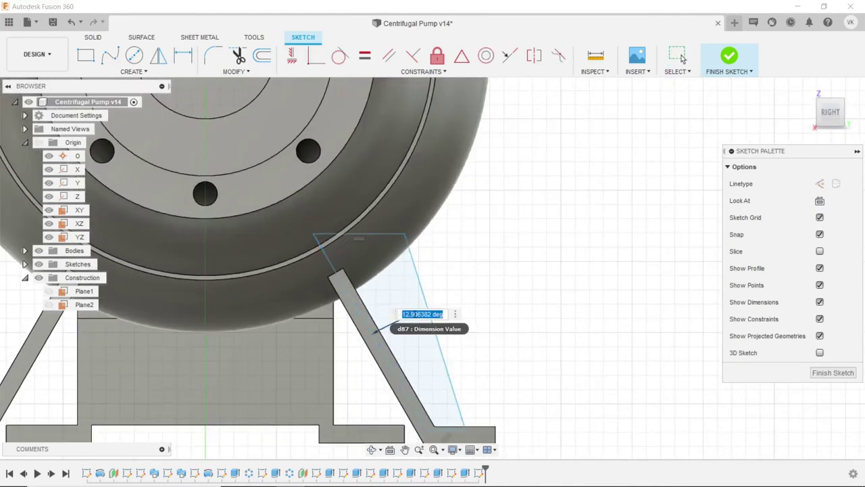
{"action": "type", "text": "5"}
{"action": "key", "text": "Return"}
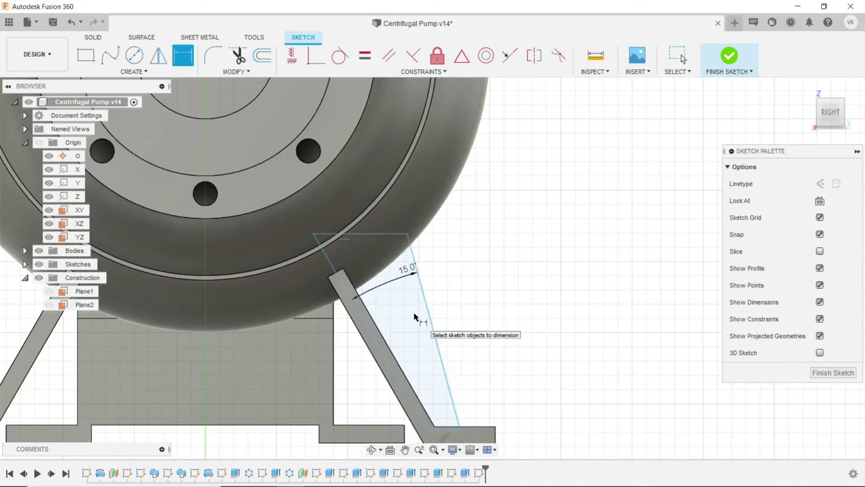
- Draw a vertical line from the shaft centre down below the pump as construction geometry
{"action": "scroll", "coordinate": [415, 317], "scroll_direction": "down", "scroll_amount": 1}
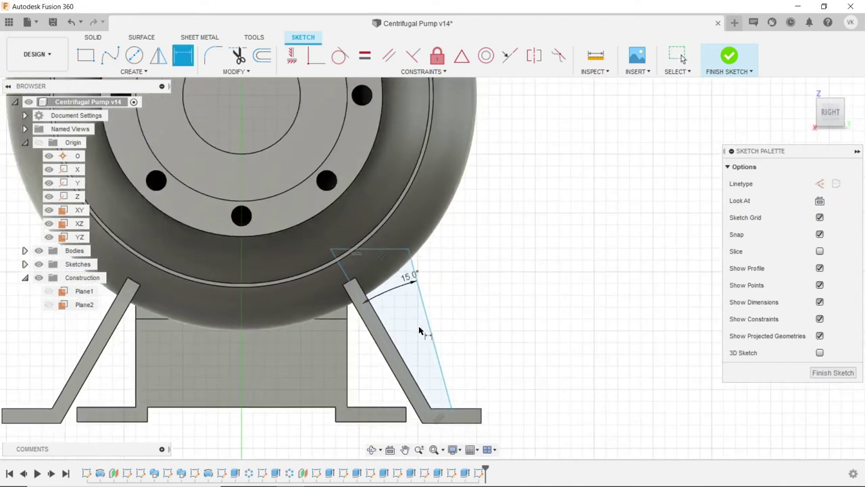
{"action": "scroll", "coordinate": [419, 331], "scroll_direction": "down", "scroll_amount": 1}
{"action": "scroll", "coordinate": [435, 332], "scroll_direction": "down", "scroll_amount": 1}
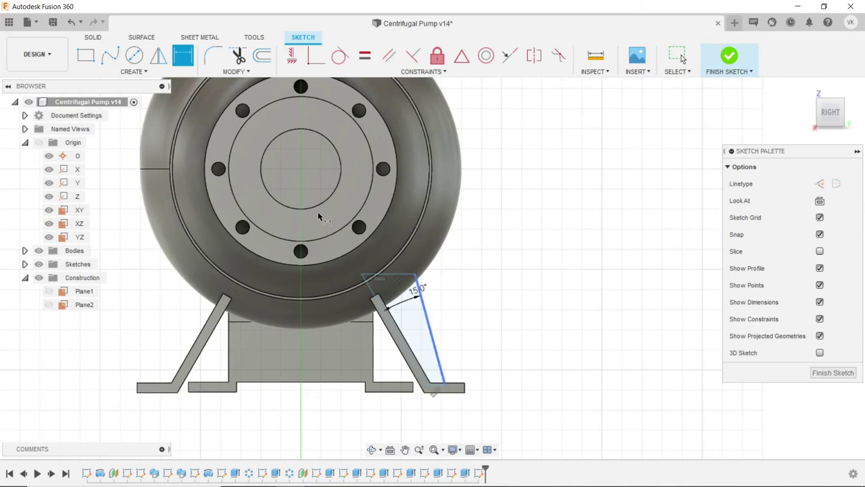
{"action": "left_click", "coordinate": [130, 72]}
{"action": "left_click", "coordinate": [121, 86]}
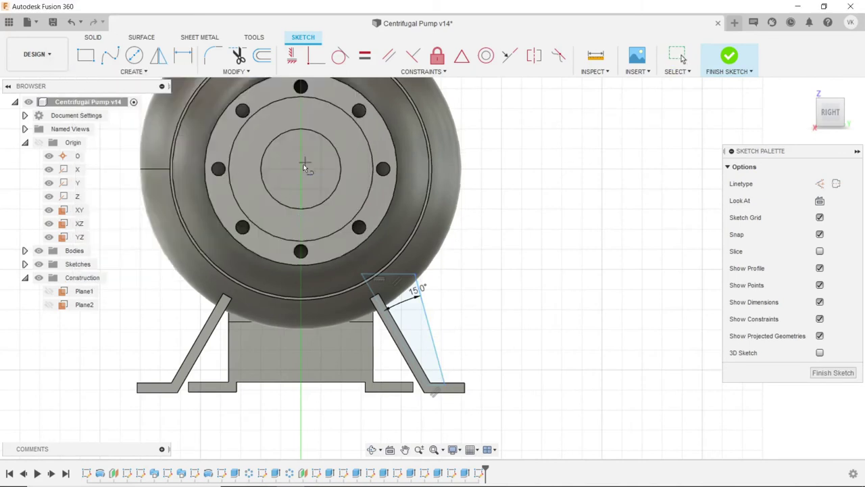
{"action": "left_click", "coordinate": [301, 170]}
{"action": "left_click", "coordinate": [301, 417]}
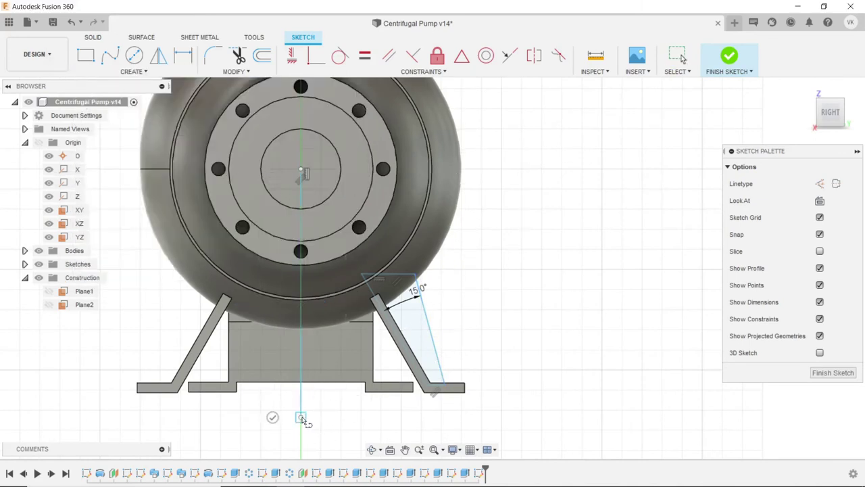
{"action": "key", "text": "Escape"}
{"action": "left_click", "coordinate": [301, 406]}
{"action": "left_click", "coordinate": [819, 183]}
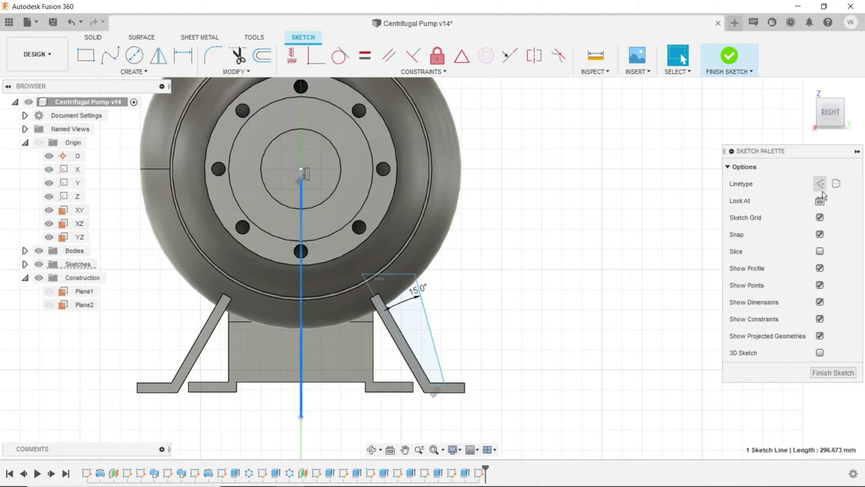
{"action": "left_click", "coordinate": [634, 210]}
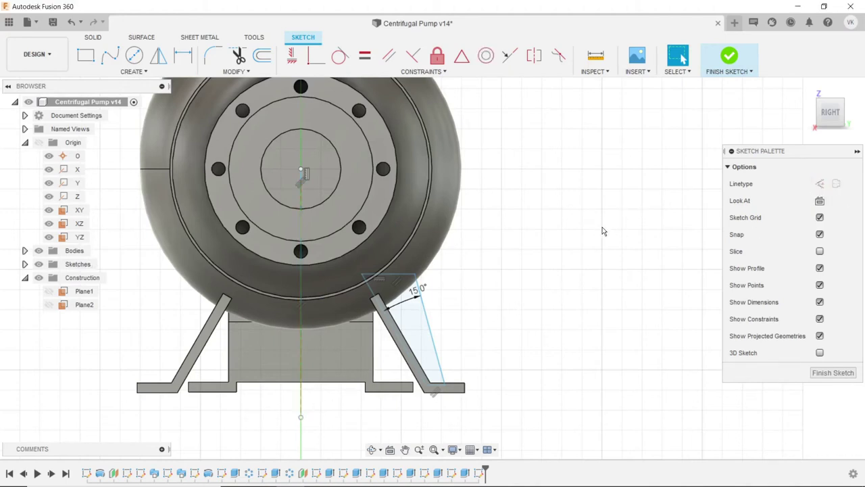
{"action": "scroll", "coordinate": [603, 231], "scroll_direction": "down", "scroll_amount": 1}
- Mirror the right brace profile across the vertical construction line onto the left leg
{"action": "left_click", "coordinate": [158, 55]}
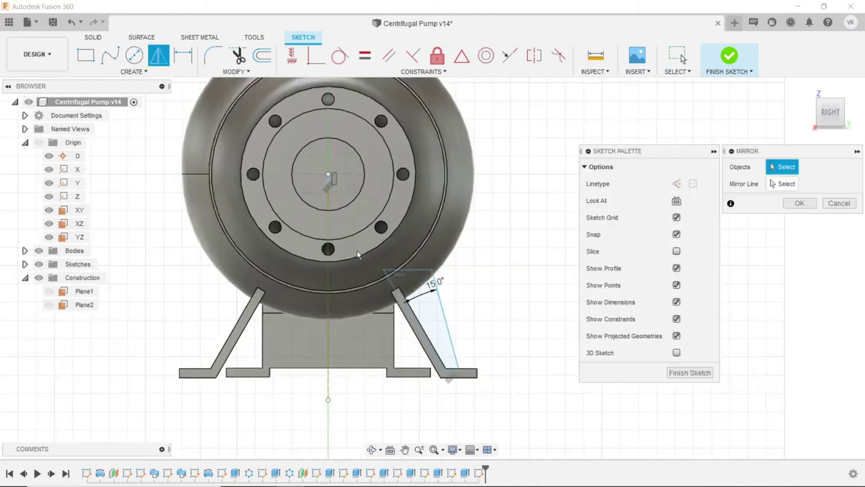
{"action": "left_click_drag", "start_coordinate": [365, 251], "coordinate": [497, 390]}
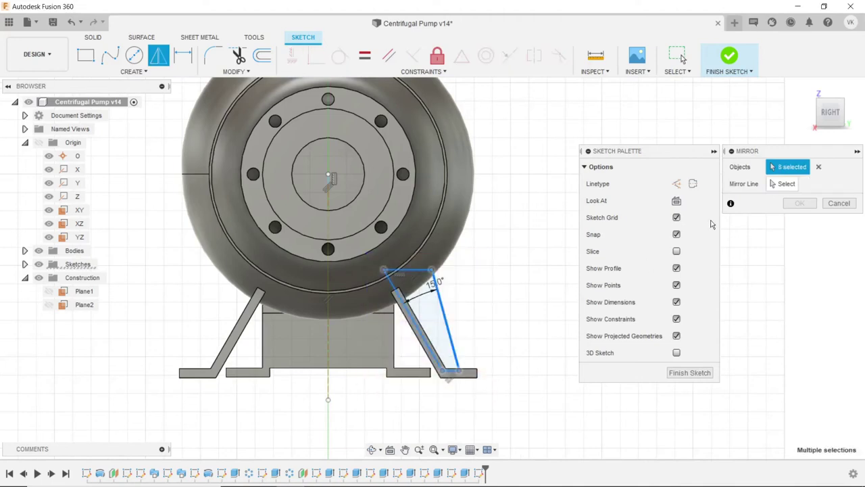
{"action": "left_click", "coordinate": [326, 380]}
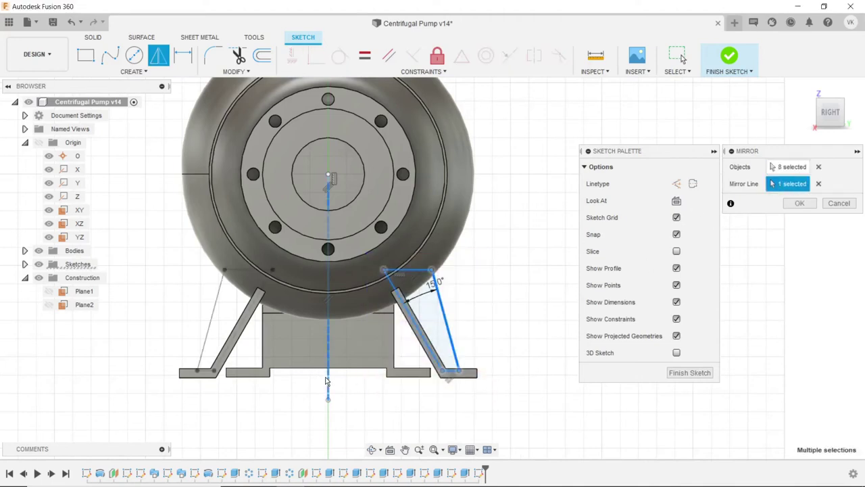
{"action": "left_click", "coordinate": [798, 204]}
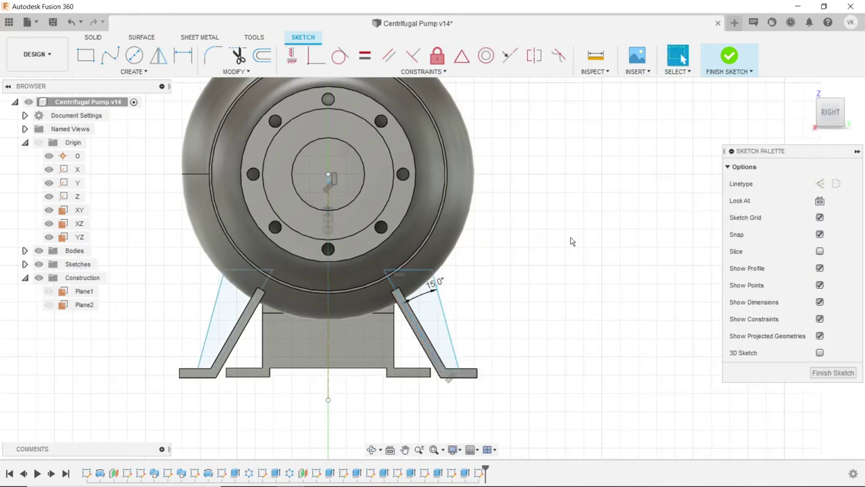
- Orbit the pump into a 3D view and return to selection mode
{"action": "left_click", "coordinate": [371, 449]}
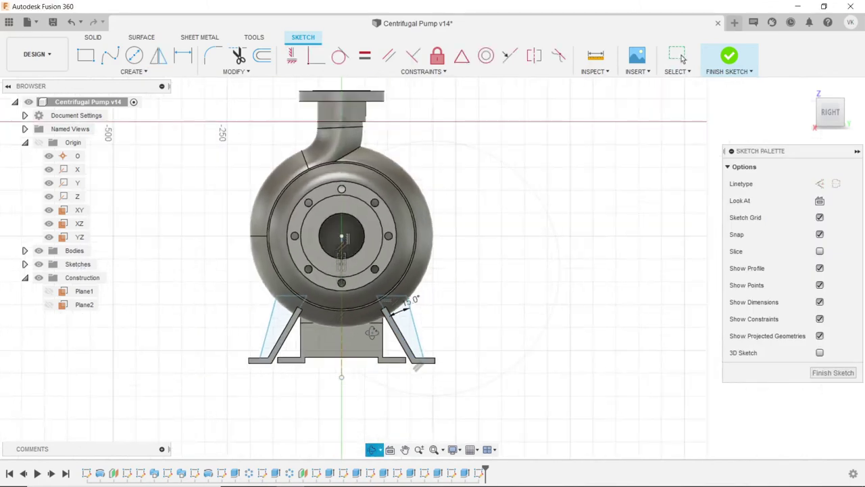
{"action": "left_click_drag", "start_coordinate": [351, 284], "coordinate": [333, 346]}
{"action": "right_click", "coordinate": [340, 397]}
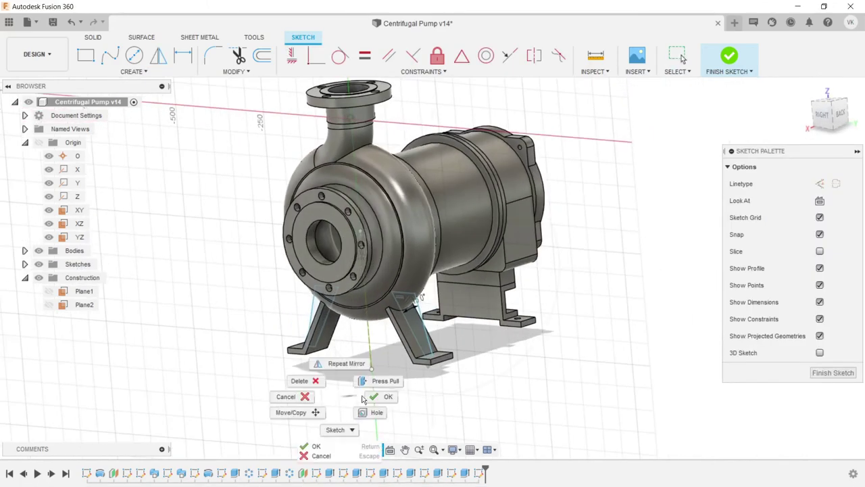
{"action": "left_click", "coordinate": [378, 399]}
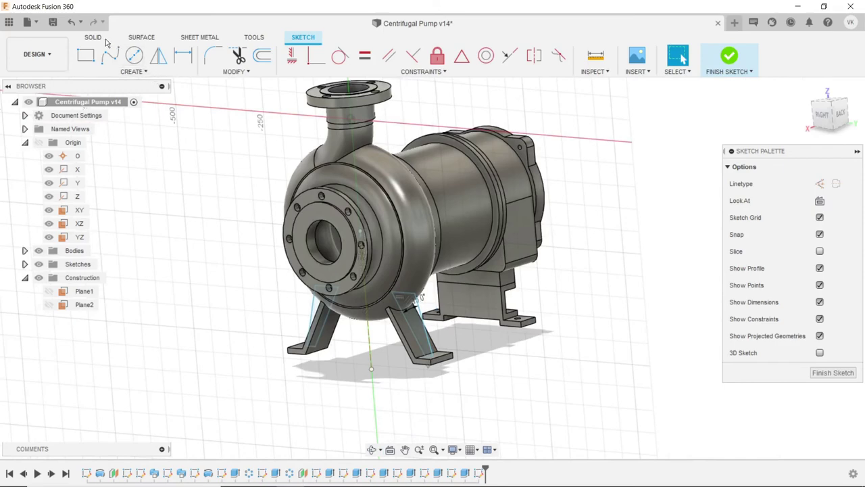
- Extrude both brace profiles symmetrically by 10 mm, joined to the pump body
{"action": "left_click", "coordinate": [93, 37]}
{"action": "left_click", "coordinate": [110, 54]}
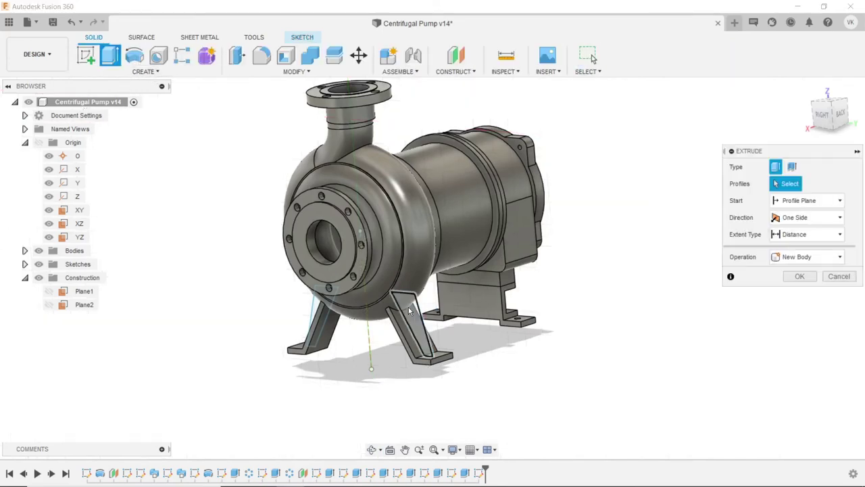
{"action": "left_click", "coordinate": [319, 307]}
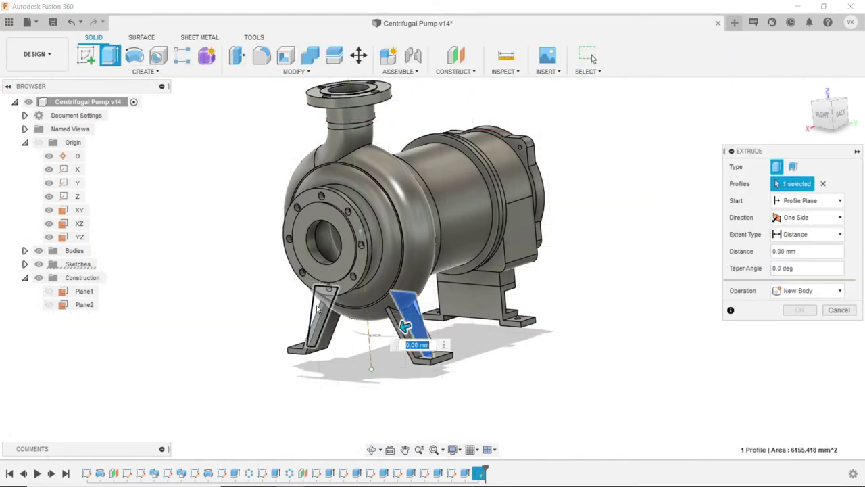
{"action": "left_click", "coordinate": [807, 217]}
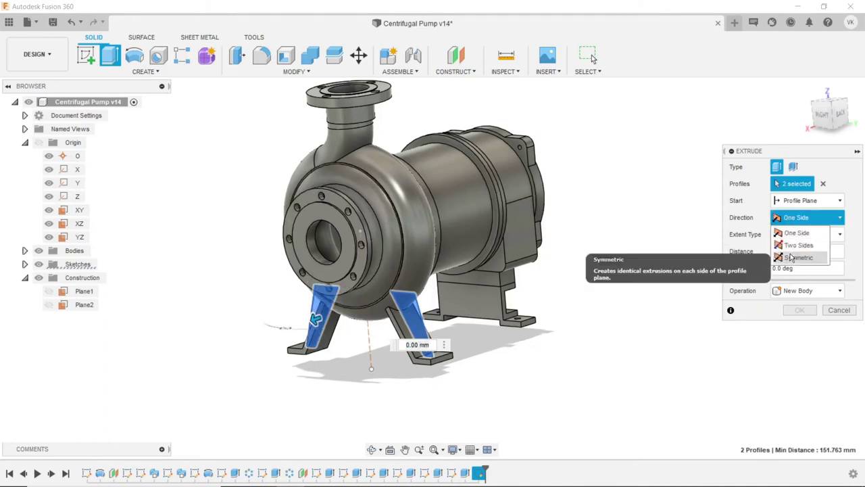
{"action": "left_click", "coordinate": [792, 256]}
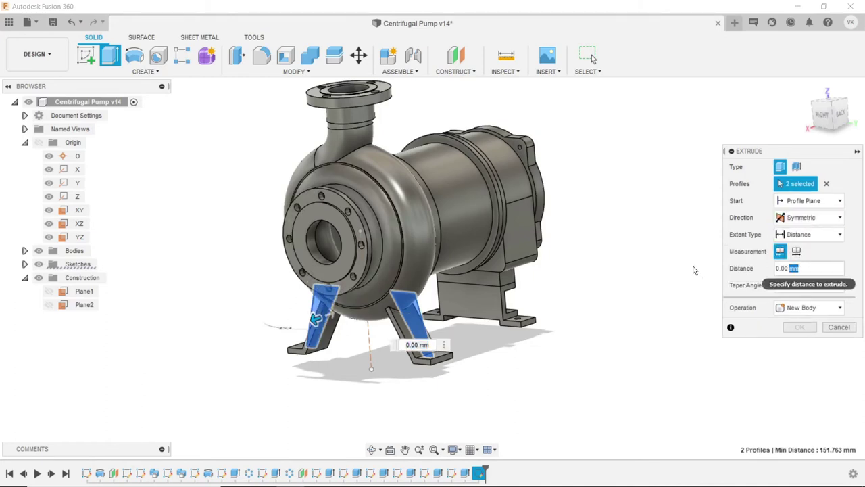
{"action": "left_click", "coordinate": [796, 268]}
{"action": "type", "text": "10"}
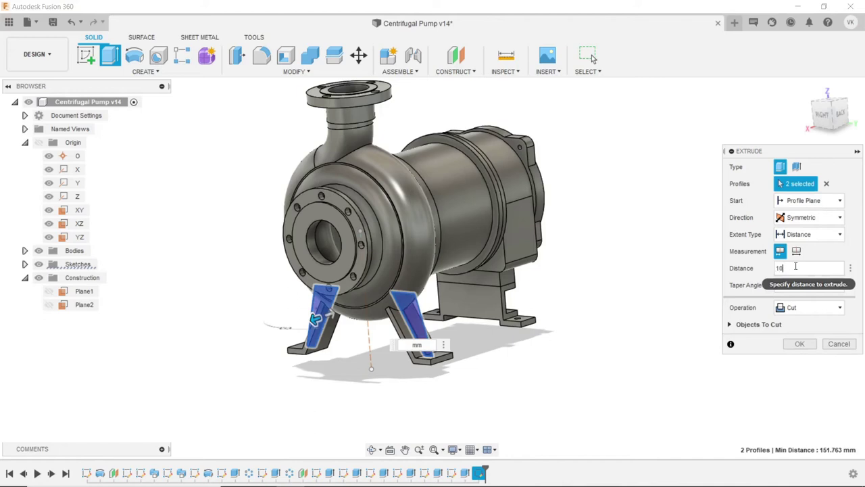
{"action": "left_click", "coordinate": [796, 308]}
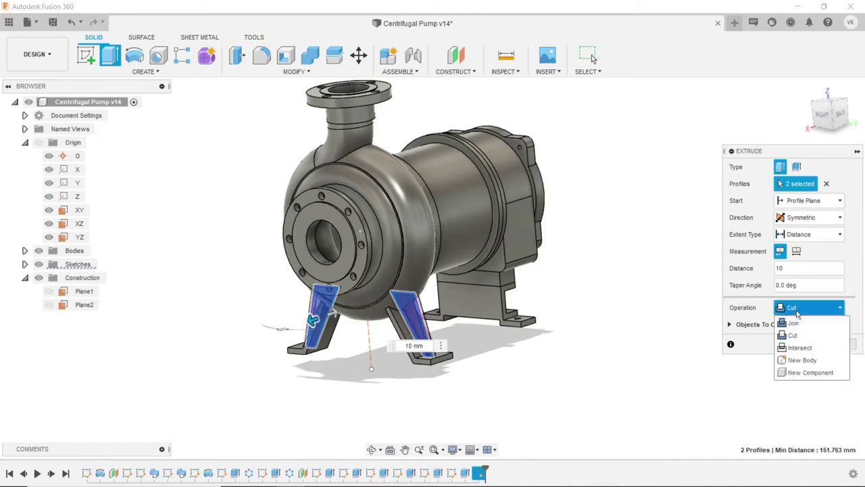
{"action": "left_click", "coordinate": [796, 322]}
{"action": "left_click", "coordinate": [796, 328]}
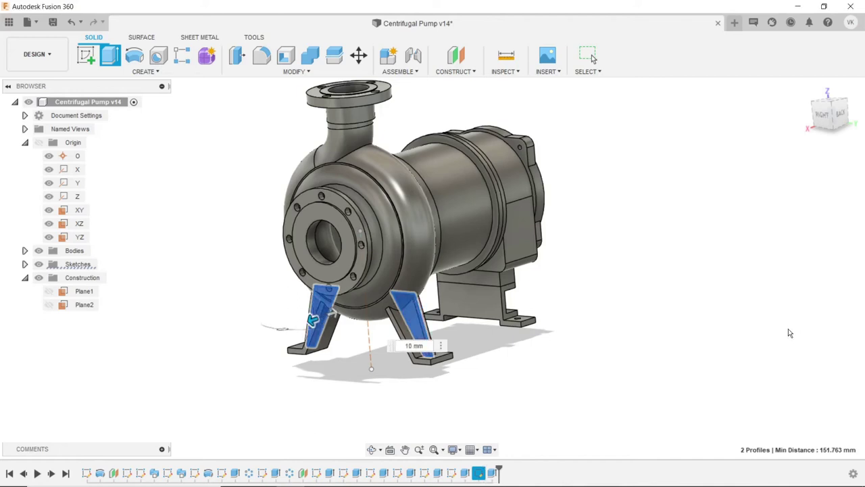
- Orbit the pump around to its back side, zoom in, and select the casing ring face
{"action": "left_click", "coordinate": [372, 449]}
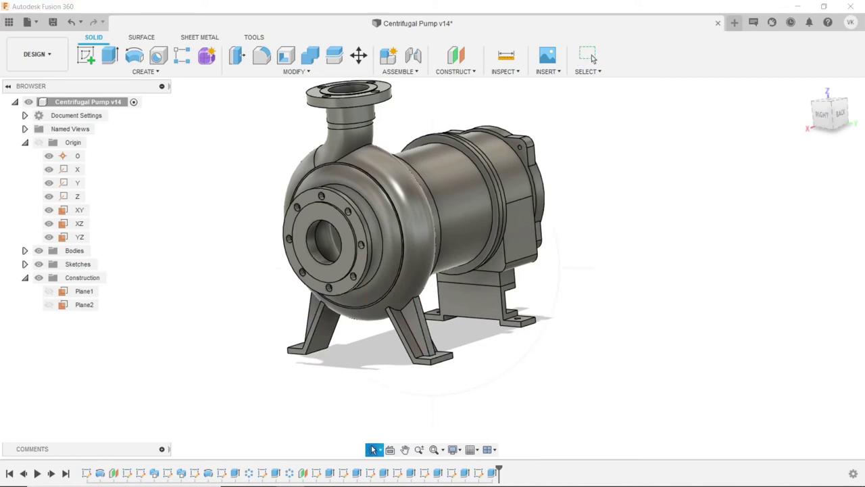
{"action": "mouse_move", "coordinate": [378, 357]}
{"action": "left_mouse_down"}
{"action": "mouse_move", "coordinate": [486, 361]}
{"action": "mouse_move", "coordinate": [390, 346]}
{"action": "left_mouse_up"}
{"action": "left_click_drag", "start_coordinate": [376, 353], "coordinate": [363, 354]}
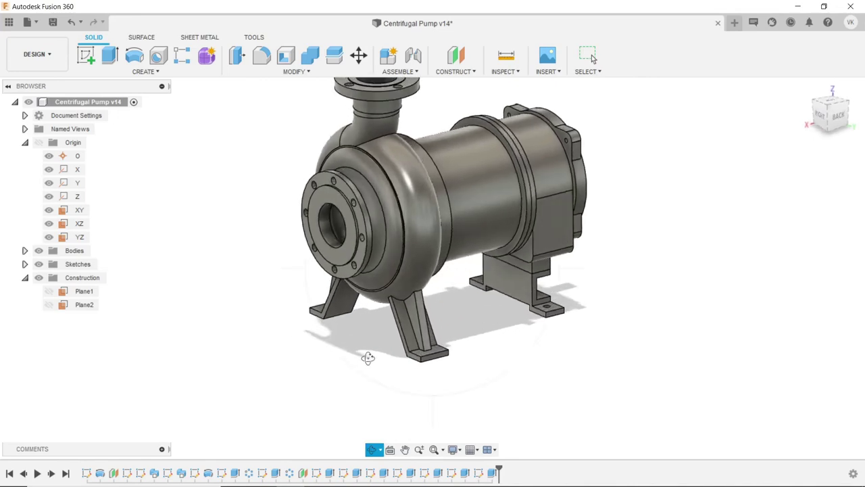
{"action": "scroll", "coordinate": [363, 354], "scroll_direction": "down", "scroll_amount": 3}
{"action": "key", "text": "Escape"}
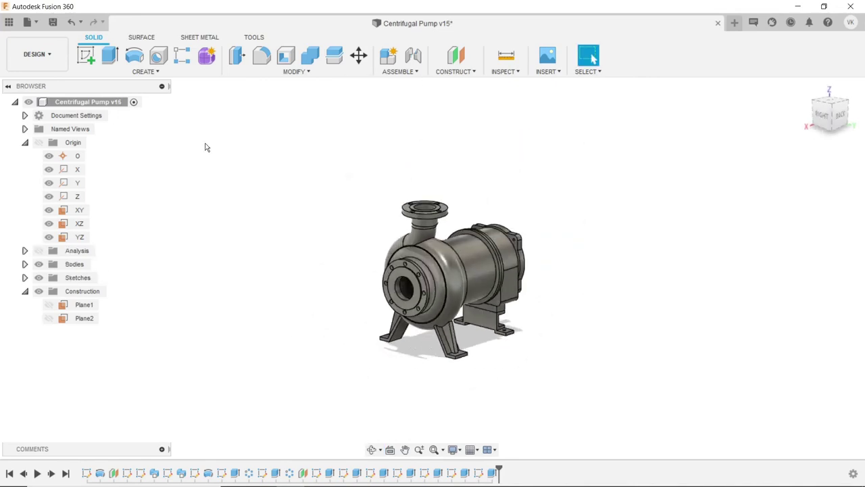
{"action": "left_click", "coordinate": [371, 449]}
{"action": "mouse_move", "coordinate": [405, 317]}
{"action": "left_mouse_down"}
{"action": "mouse_move", "coordinate": [308, 328]}
{"action": "mouse_move", "coordinate": [293, 316]}
{"action": "left_mouse_up"}
{"action": "right_click", "coordinate": [305, 316]}
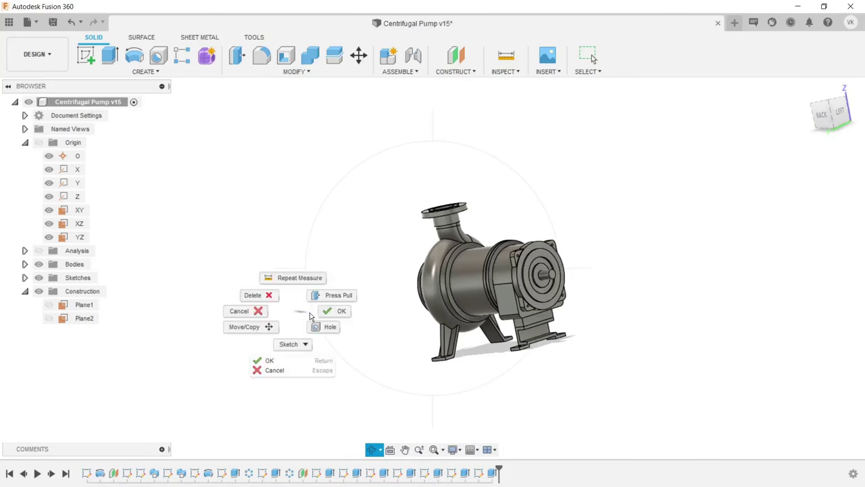
{"action": "left_click", "coordinate": [334, 312]}
{"action": "scroll", "coordinate": [392, 311], "scroll_direction": "up", "scroll_amount": 2}
{"action": "scroll", "coordinate": [432, 270], "scroll_direction": "up", "scroll_amount": 3}
{"action": "left_click", "coordinate": [444, 253]}
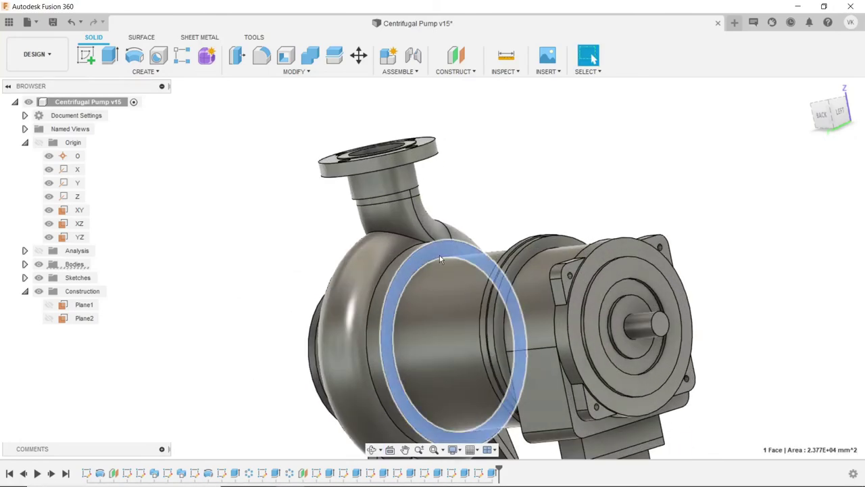
- Start a sketch on the selected face and draw a circle centred on the pump hub
{"action": "left_click", "coordinate": [90, 60]}
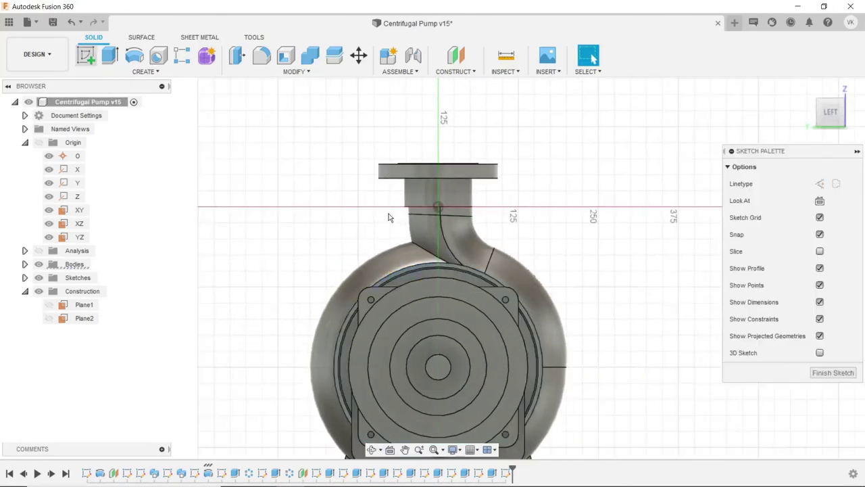
{"action": "left_click", "coordinate": [134, 55]}
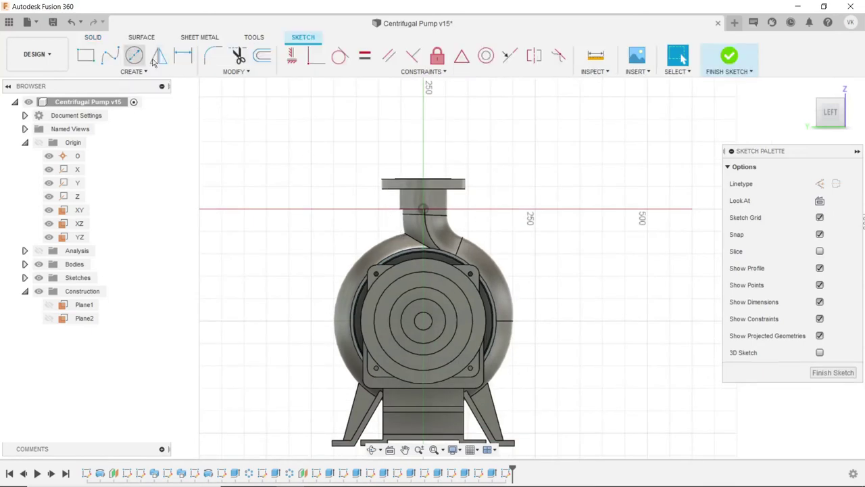
{"action": "left_click", "coordinate": [424, 320]}
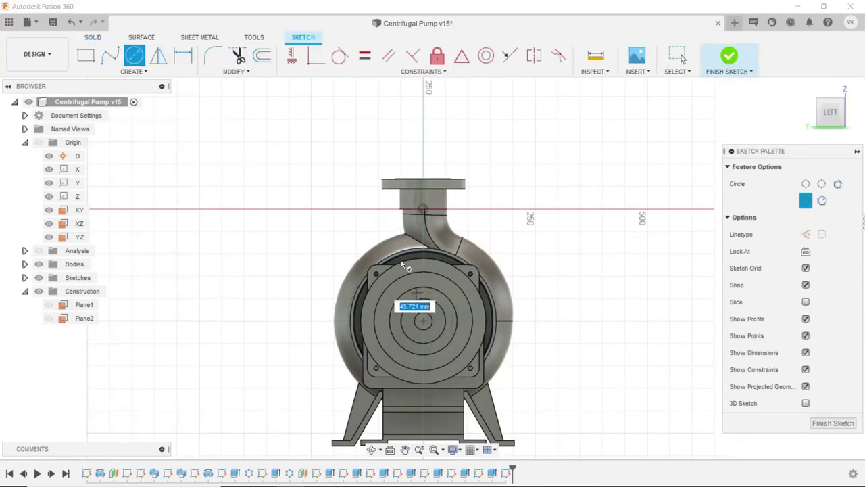
{"action": "left_click", "coordinate": [365, 263]}
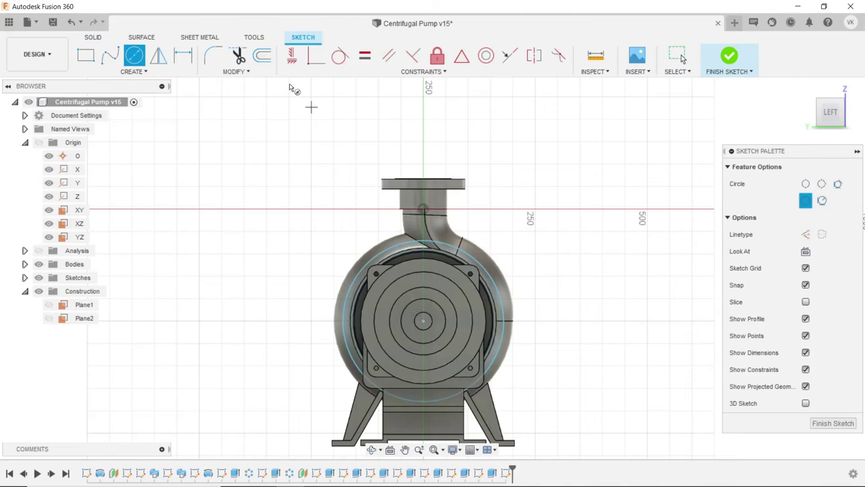
- Dimension the circle's diameter at 280 mm, then change it to 300 mm
{"action": "left_click", "coordinate": [183, 56]}
{"action": "left_click", "coordinate": [367, 252]}
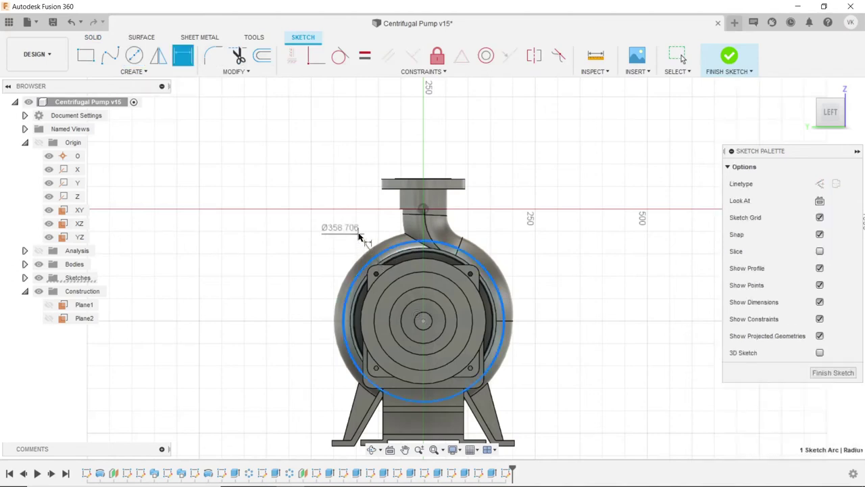
{"action": "left_click", "coordinate": [330, 232]}
{"action": "type", "text": "280"}
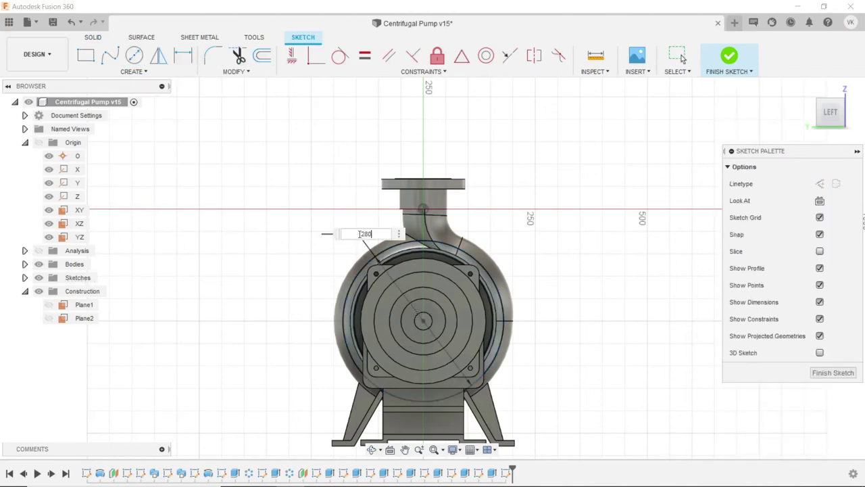
{"action": "key", "text": "Return"}
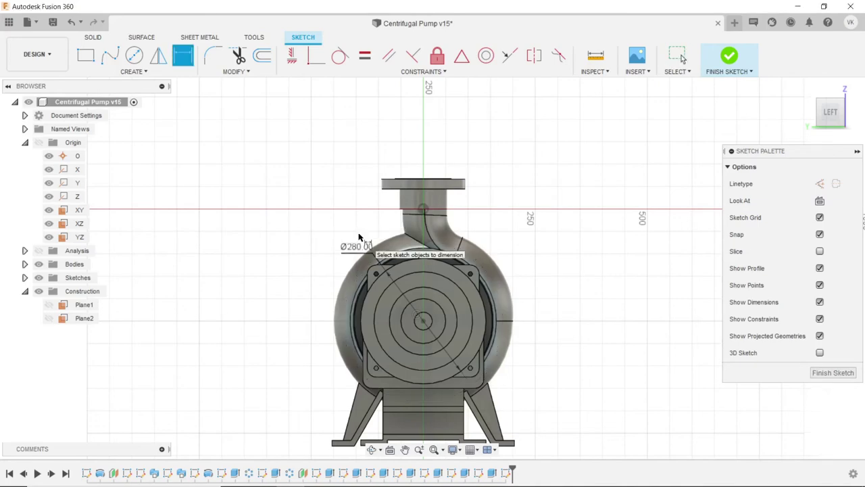
{"action": "scroll", "coordinate": [408, 304], "scroll_direction": "up", "scroll_amount": 1}
{"action": "scroll", "coordinate": [409, 304], "scroll_direction": "up", "scroll_amount": 1}
{"action": "scroll", "coordinate": [409, 304], "scroll_direction": "up", "scroll_amount": 1}
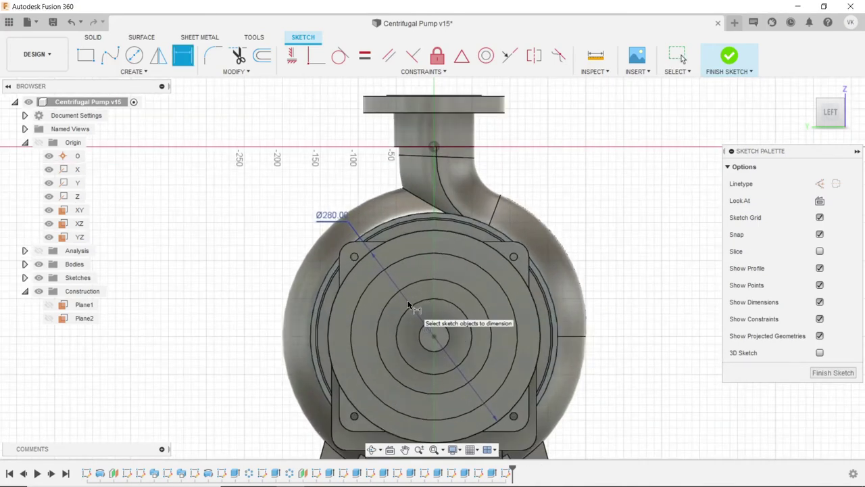
{"action": "key", "text": "Escape"}
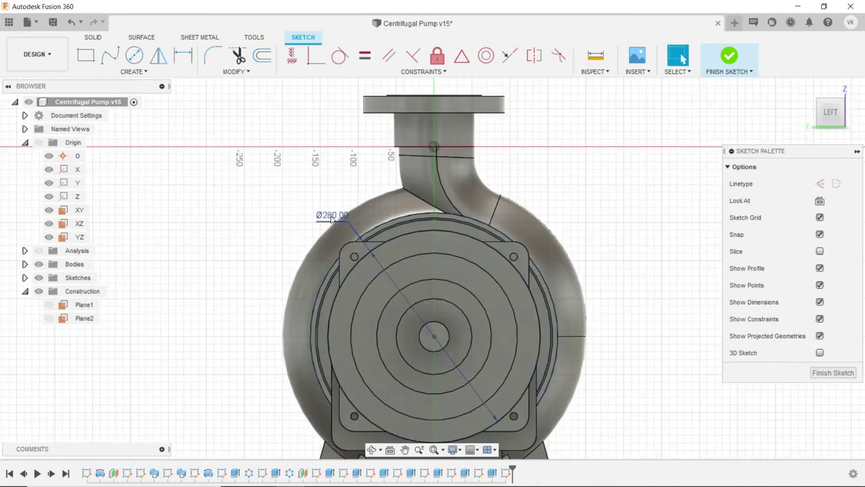
{"action": "double_click", "coordinate": [331, 218]}
{"action": "type", "text": "0"}
{"action": "key", "text": "Return"}
- Draw a concentric inner circle and dimension it to 245 mm diameter
{"action": "left_click", "coordinate": [159, 54]}
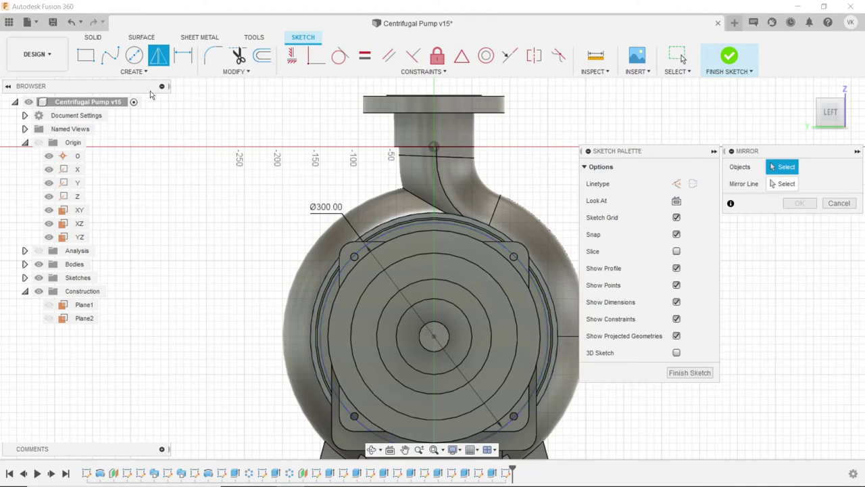
{"action": "left_click", "coordinate": [134, 55]}
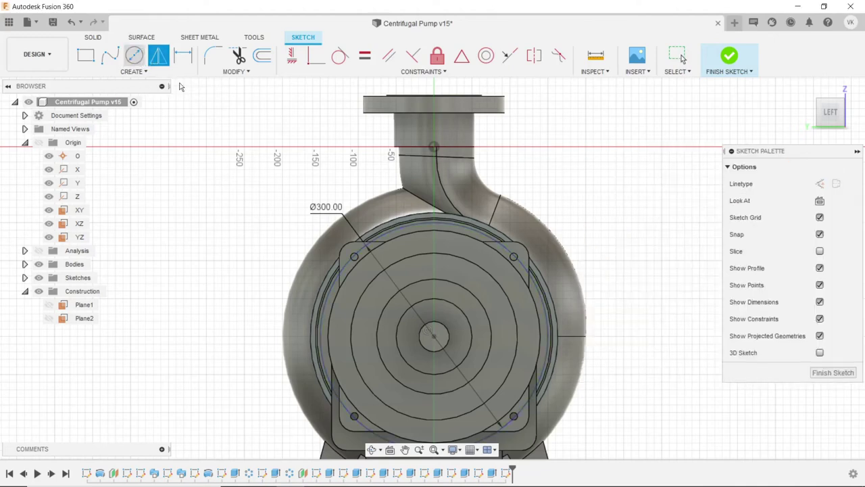
{"action": "left_click", "coordinate": [434, 337]}
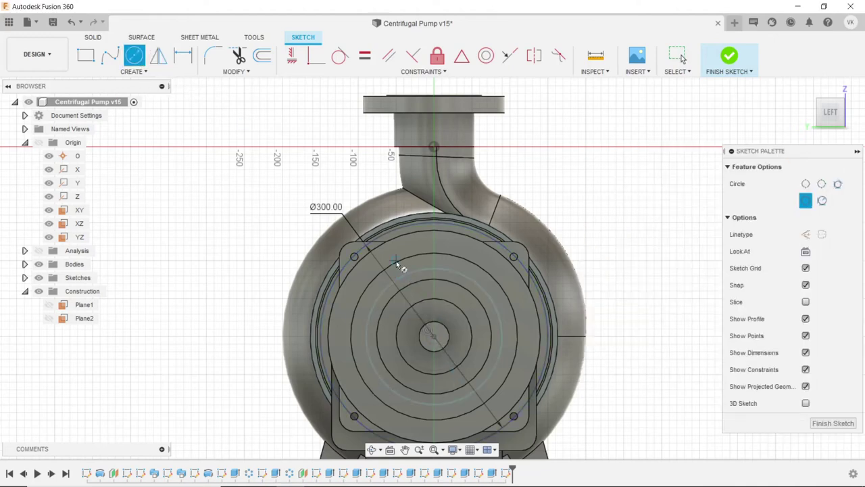
{"action": "left_click", "coordinate": [182, 55]}
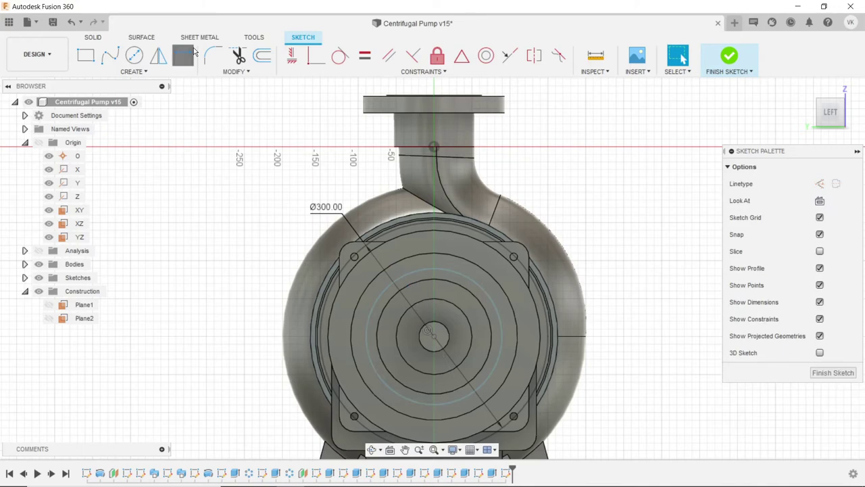
{"action": "left_click", "coordinate": [391, 280]}
{"action": "left_click", "coordinate": [289, 235]}
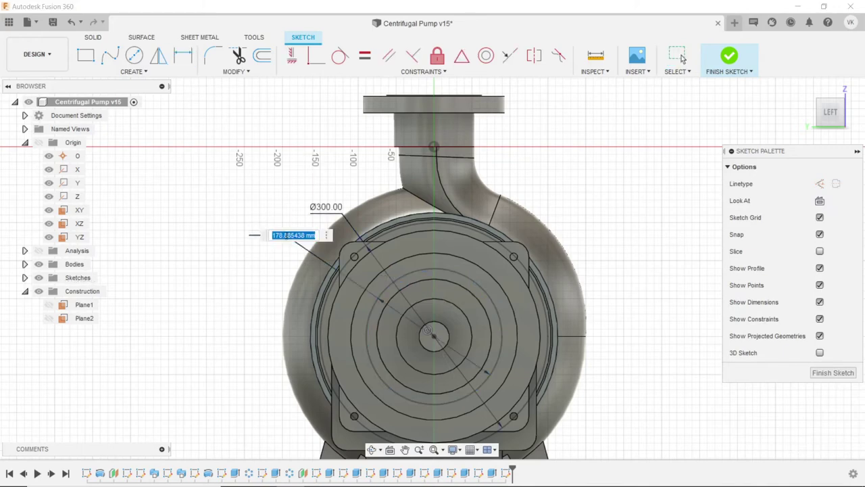
{"action": "type", "text": "245"}
{"action": "key", "text": "Return"}
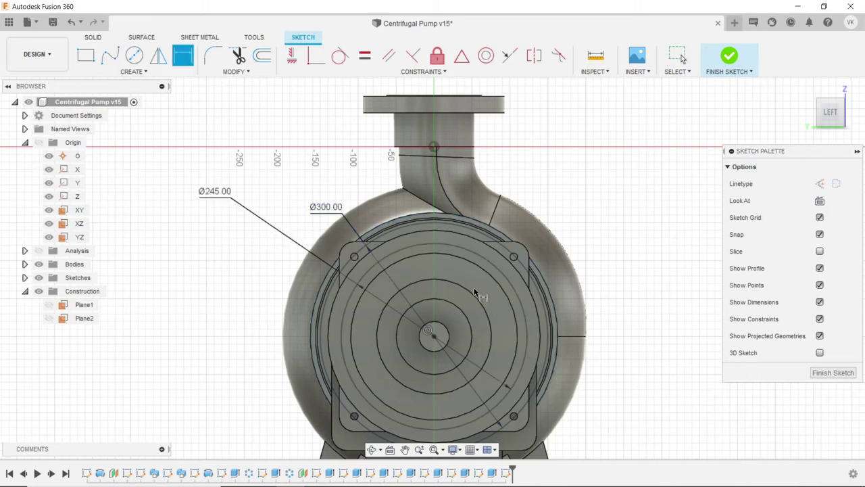
- Draw a diagonal construction line from the circle centre out past the casing, upper right
{"action": "scroll", "coordinate": [521, 255], "scroll_direction": "up", "scroll_amount": 2}
{"action": "scroll", "coordinate": [528, 250], "scroll_direction": "up", "scroll_amount": 2}
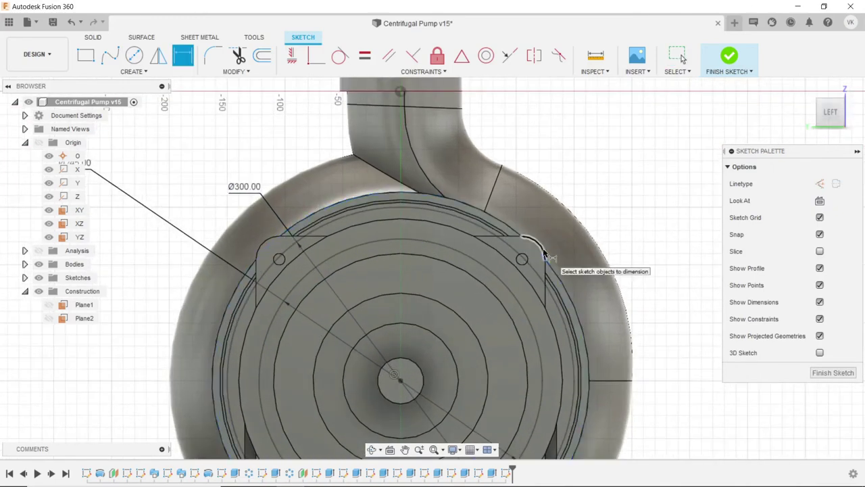
{"action": "scroll", "coordinate": [527, 248], "scroll_direction": "up", "scroll_amount": 1}
{"action": "scroll", "coordinate": [527, 250], "scroll_direction": "up", "scroll_amount": 1}
{"action": "scroll", "coordinate": [399, 259], "scroll_direction": "down", "scroll_amount": 2}
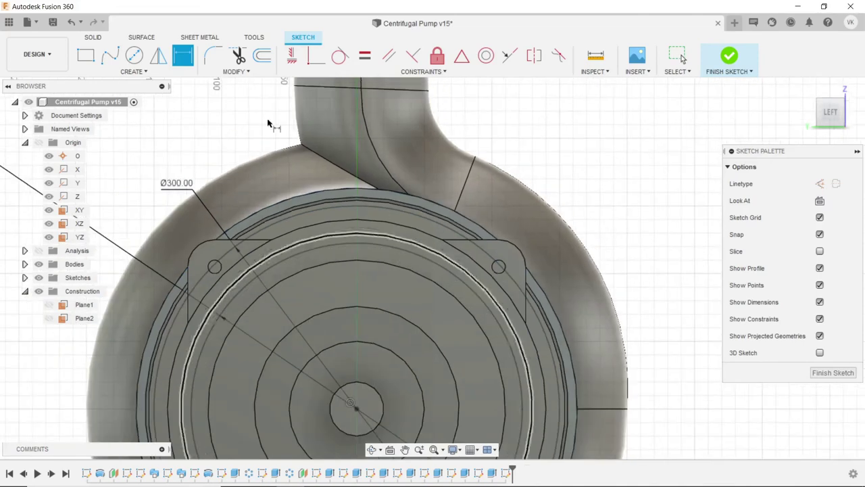
{"action": "left_click", "coordinate": [136, 71]}
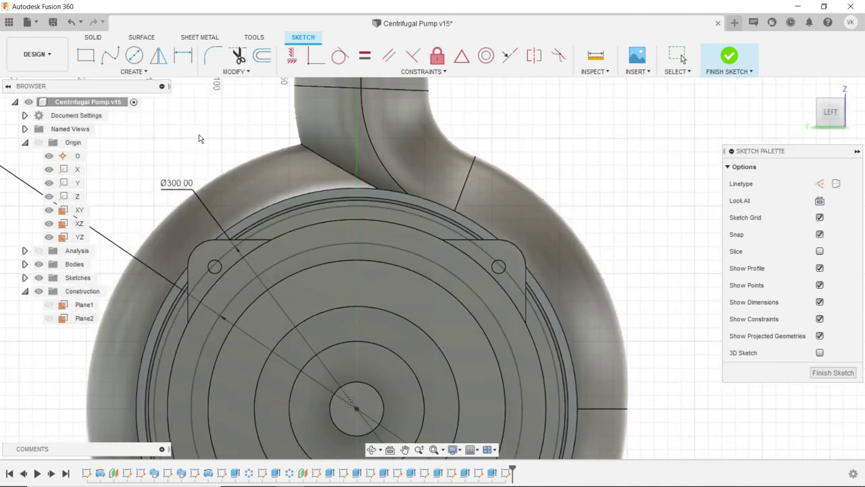
{"action": "left_click", "coordinate": [357, 409]}
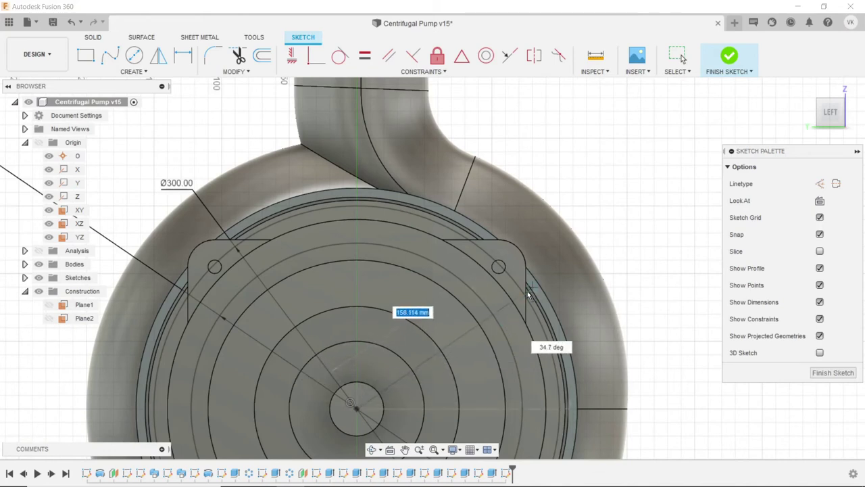
{"action": "left_click", "coordinate": [619, 229]}
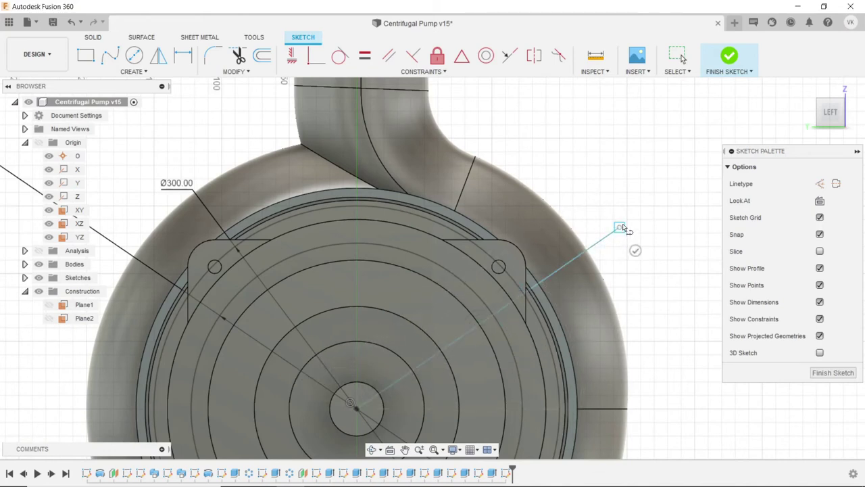
{"action": "key", "text": "Escape"}
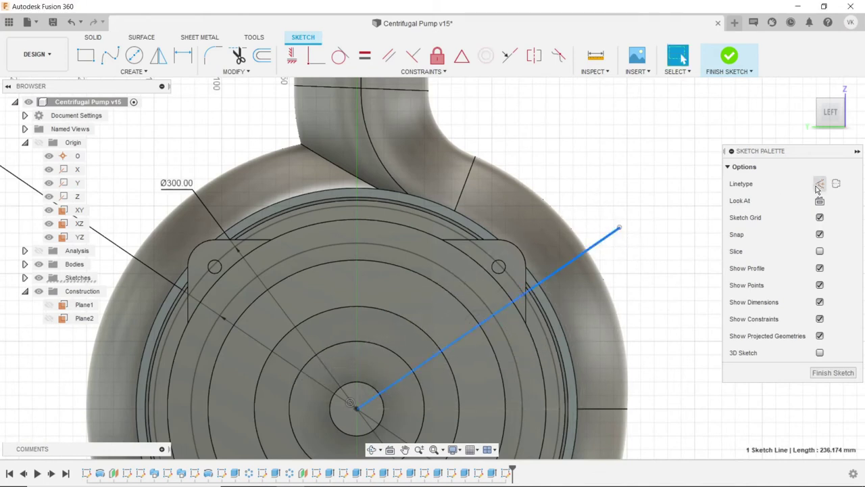
{"action": "left_click", "coordinate": [819, 184]}
{"action": "left_click", "coordinate": [678, 234]}
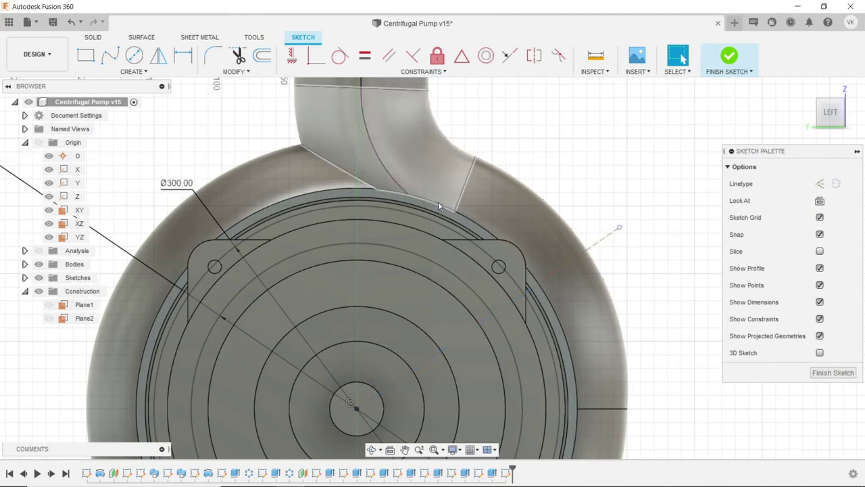
- Add a horizontal construction line running right from the shaft centre
{"action": "scroll", "coordinate": [439, 206], "scroll_direction": "down", "scroll_amount": 1}
{"action": "scroll", "coordinate": [429, 208], "scroll_direction": "down", "scroll_amount": 1}
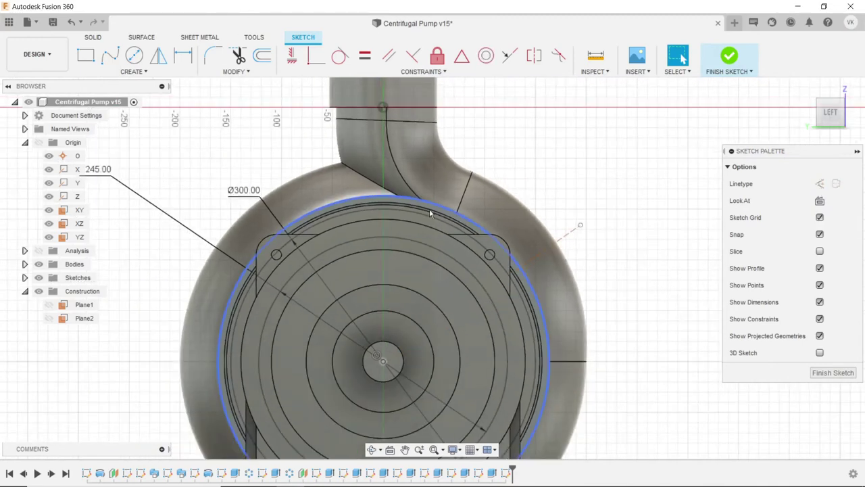
{"action": "left_click", "coordinate": [134, 70]}
{"action": "left_click", "coordinate": [118, 86]}
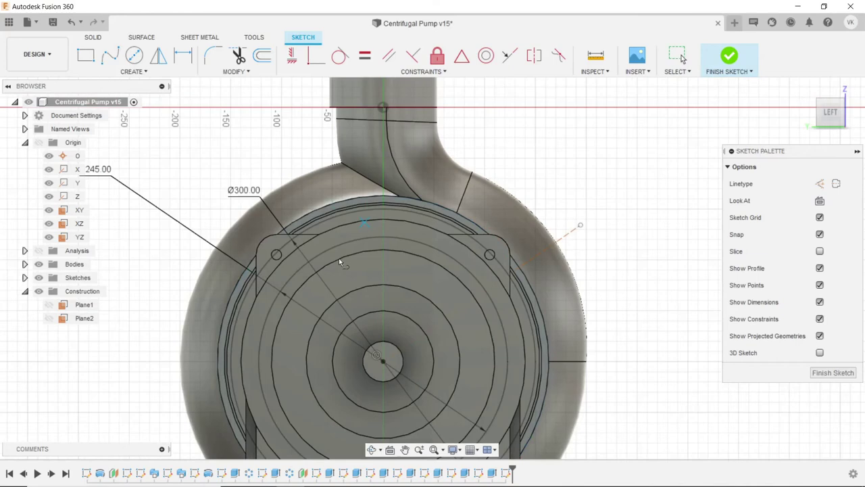
{"action": "left_click", "coordinate": [383, 361]}
{"action": "left_click", "coordinate": [627, 362]}
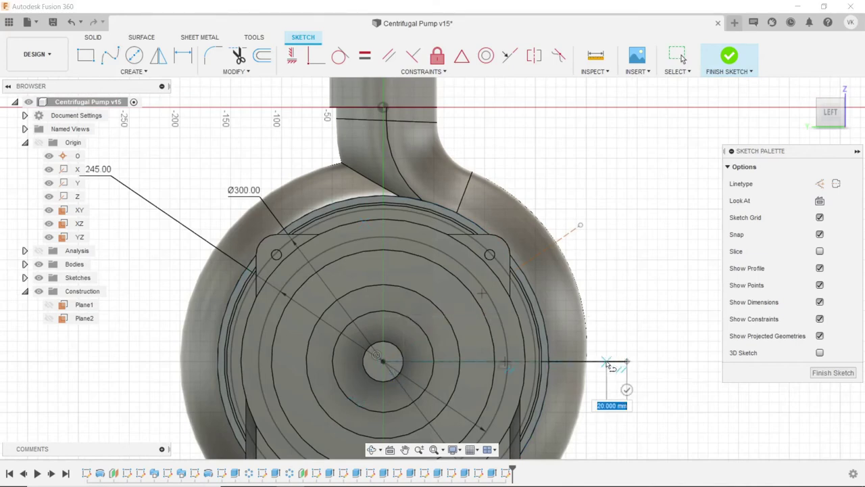
{"action": "key", "text": "Escape"}
{"action": "left_click", "coordinate": [610, 364]}
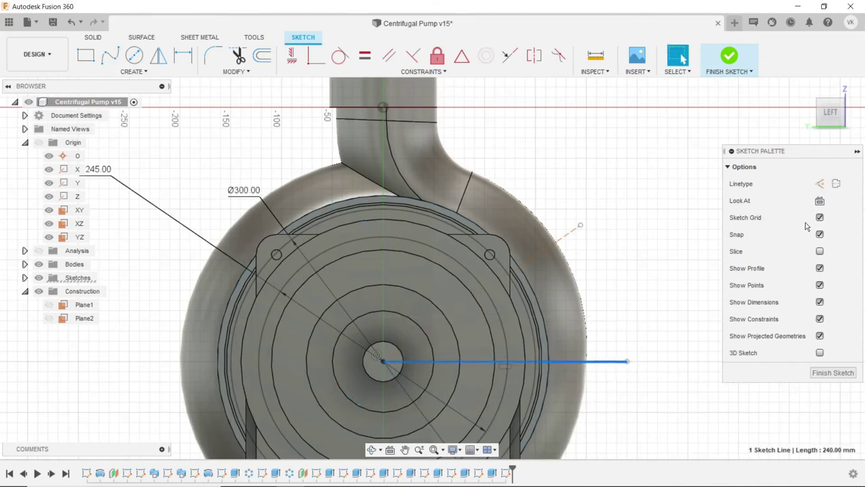
{"action": "left_click", "coordinate": [820, 184]}
{"action": "left_click", "coordinate": [672, 225]}
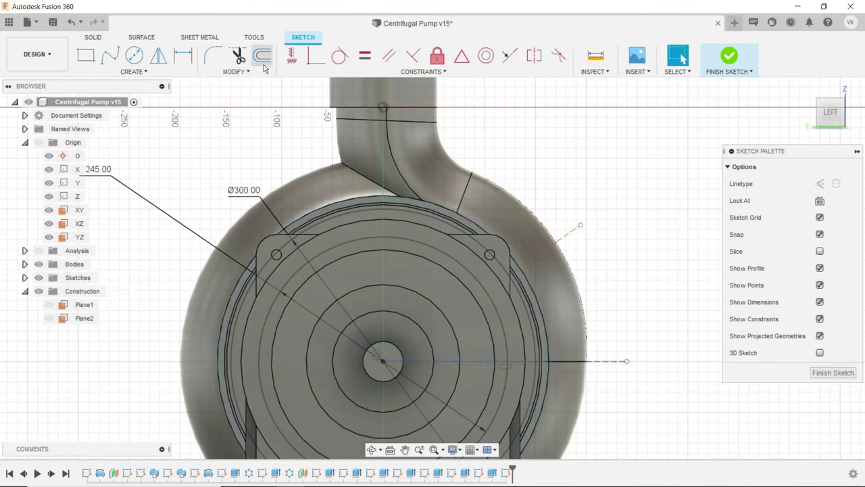
- Dimension the angle between the diagonal and horizontal construction lines to 45°
{"action": "left_click", "coordinate": [570, 237]}
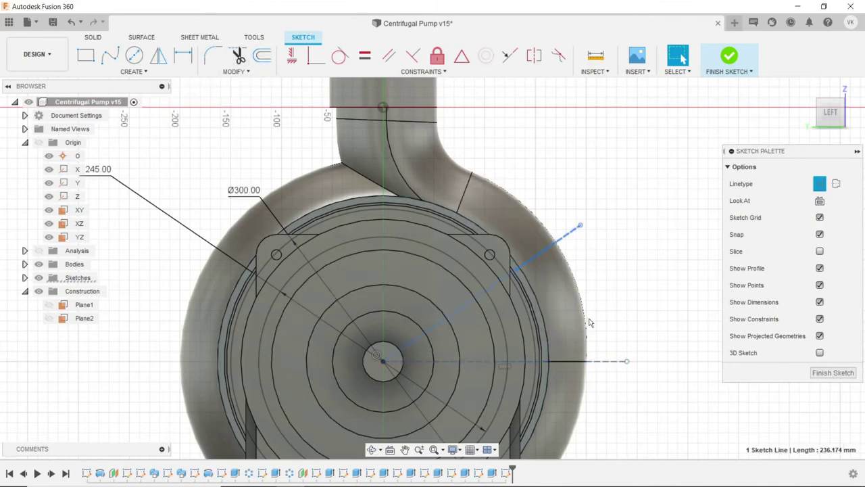
{"action": "left_click", "coordinate": [183, 56]}
{"action": "left_click", "coordinate": [592, 361]}
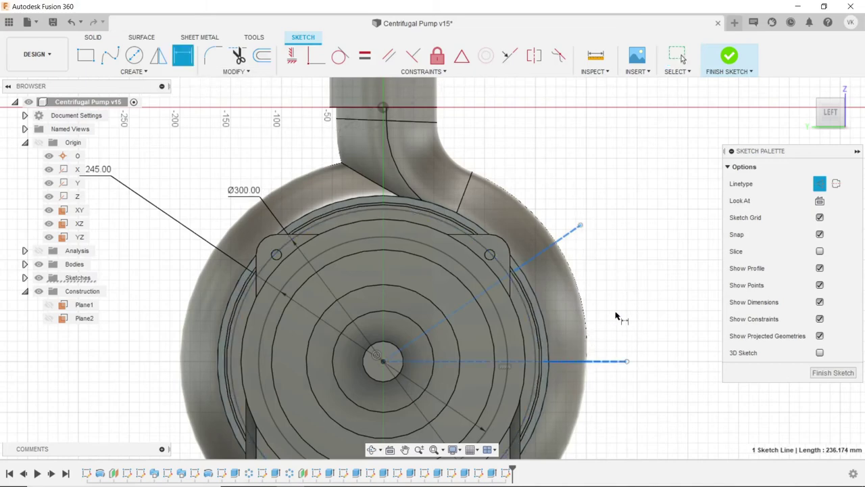
{"action": "left_click", "coordinate": [618, 306]}
{"action": "type", "text": "45"}
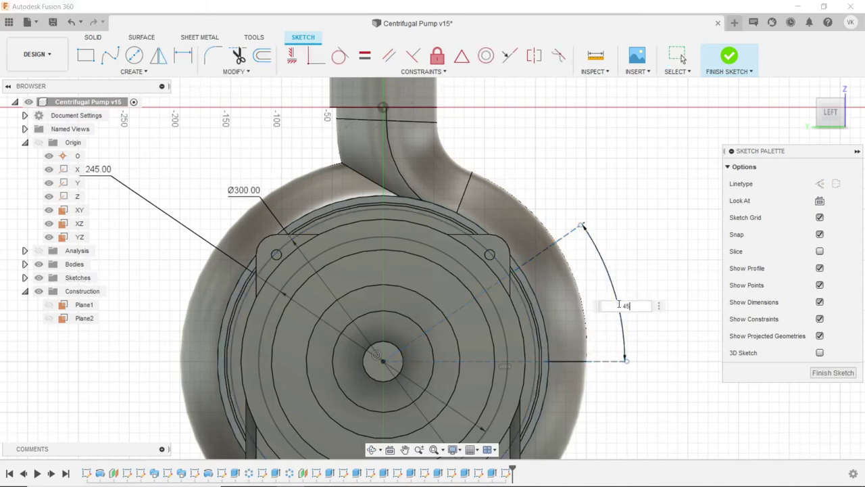
{"action": "key", "text": "Return"}
{"action": "key", "text": "Escape"}
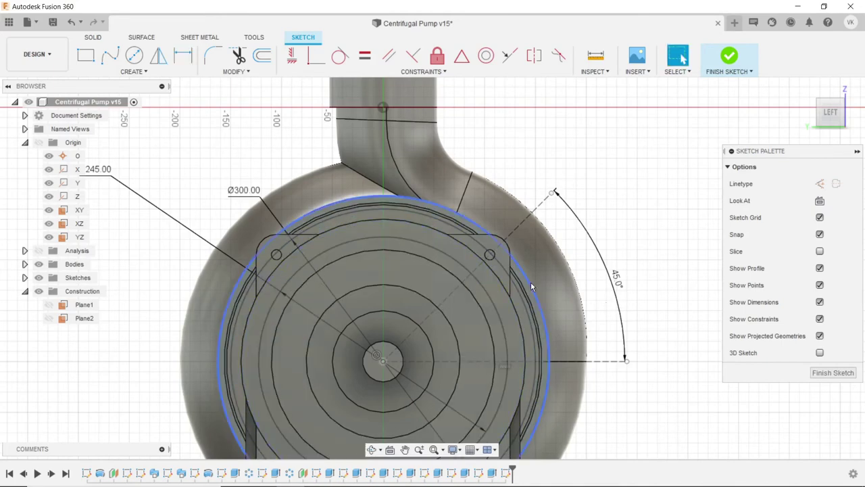
{"action": "scroll", "coordinate": [487, 243], "scroll_direction": "up", "scroll_amount": 5}
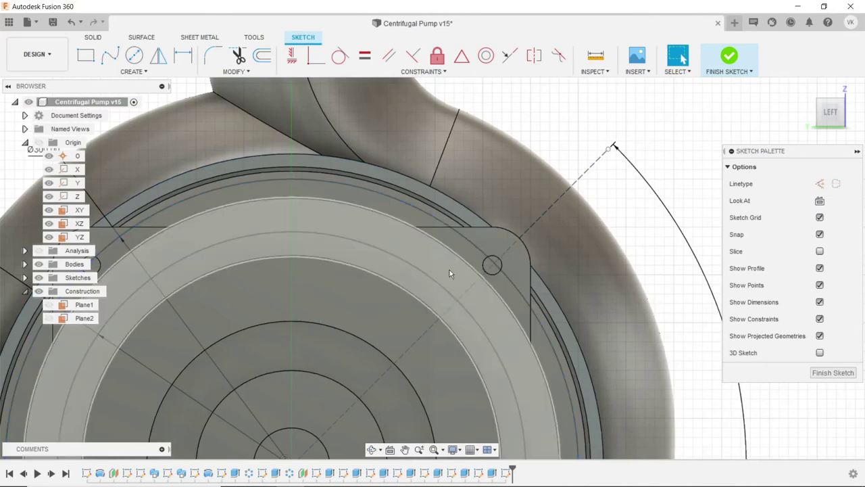
- Draw a short line from the upper-right mounting hole's centre partway toward the shaft
{"action": "left_click", "coordinate": [131, 71]}
{"action": "left_click", "coordinate": [113, 83]}
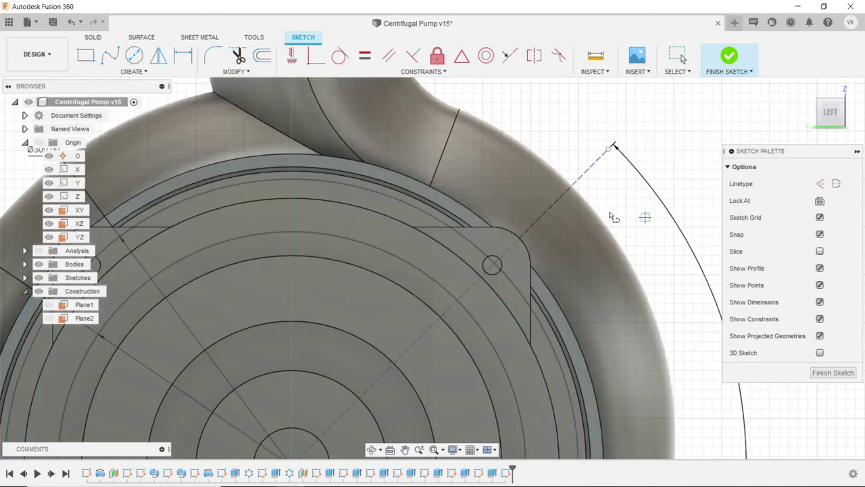
{"action": "scroll", "coordinate": [463, 214], "scroll_direction": "up", "scroll_amount": 2}
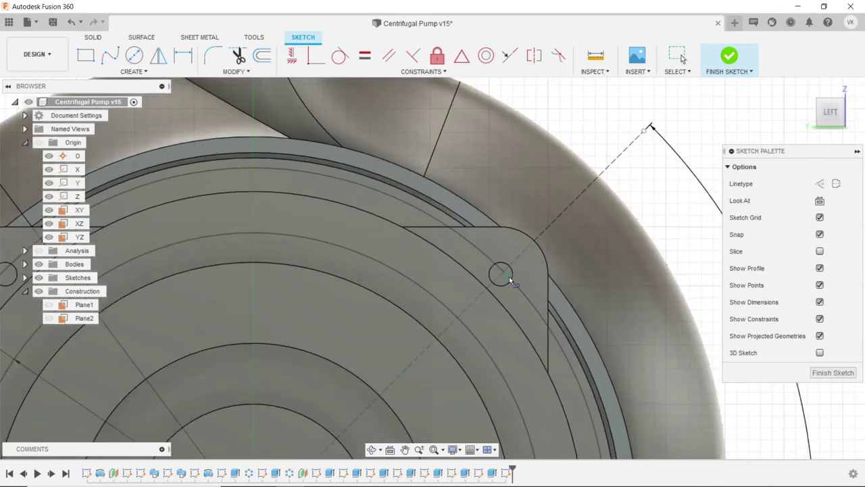
{"action": "scroll", "coordinate": [508, 272], "scroll_direction": "up", "scroll_amount": 1}
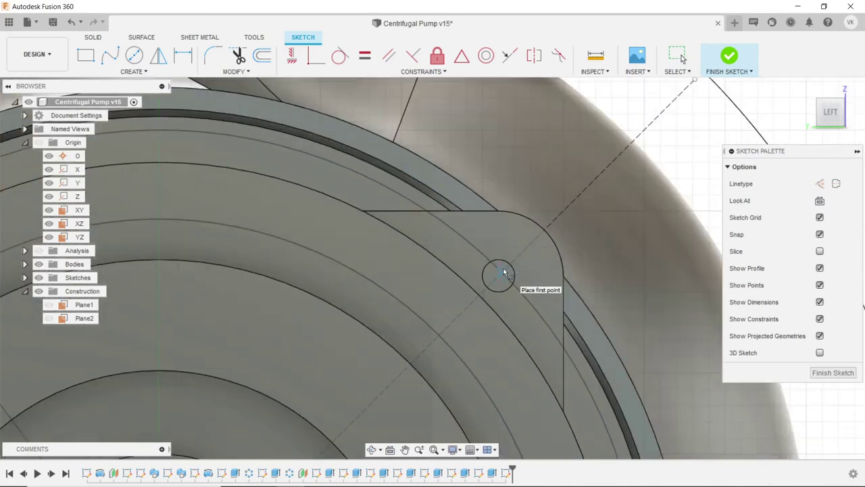
{"action": "left_click", "coordinate": [493, 279]}
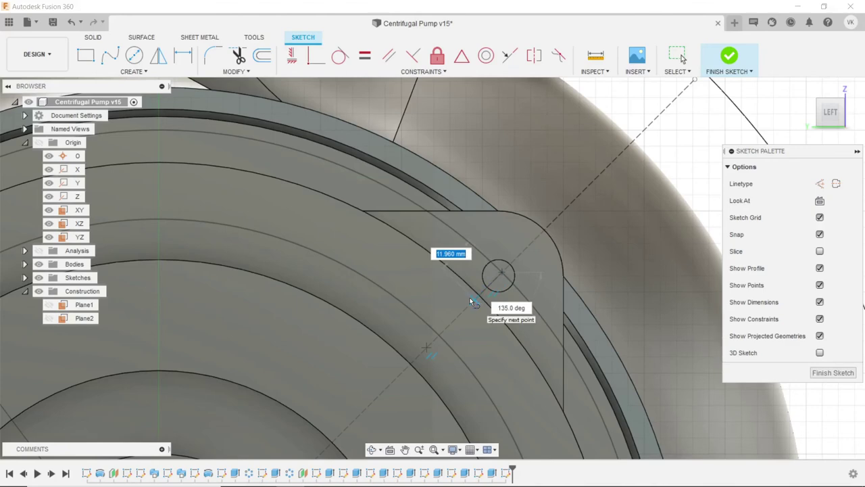
{"action": "left_click", "coordinate": [470, 298]}
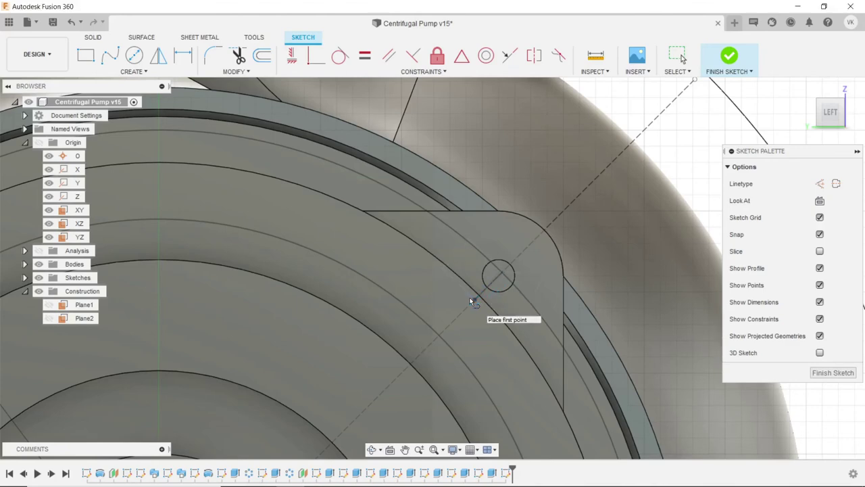
{"action": "key", "text": "Escape"}
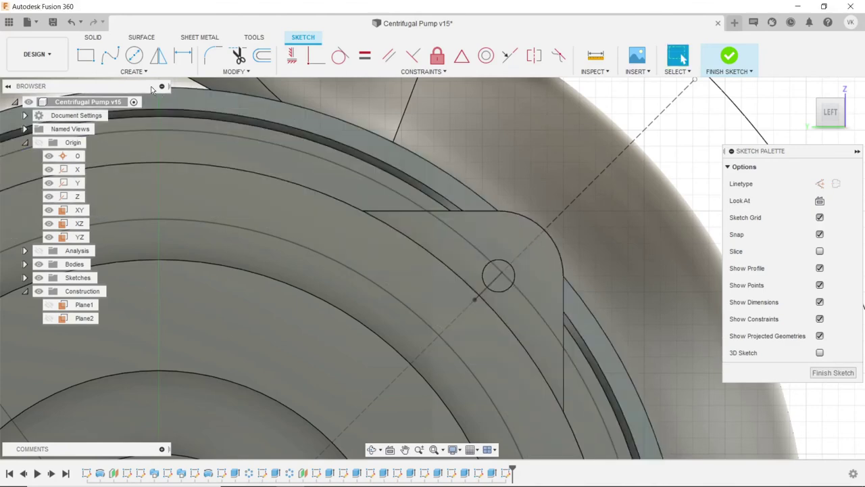
- Add a three-point arc from the 45° line to the short line's end
{"action": "left_click", "coordinate": [144, 72]}
{"action": "mouse_move", "coordinate": [92, 121]}
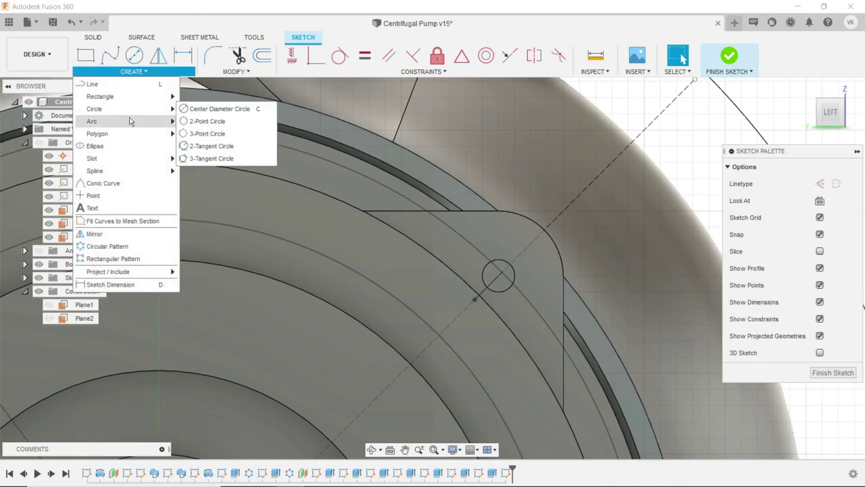
{"action": "left_click", "coordinate": [192, 119]}
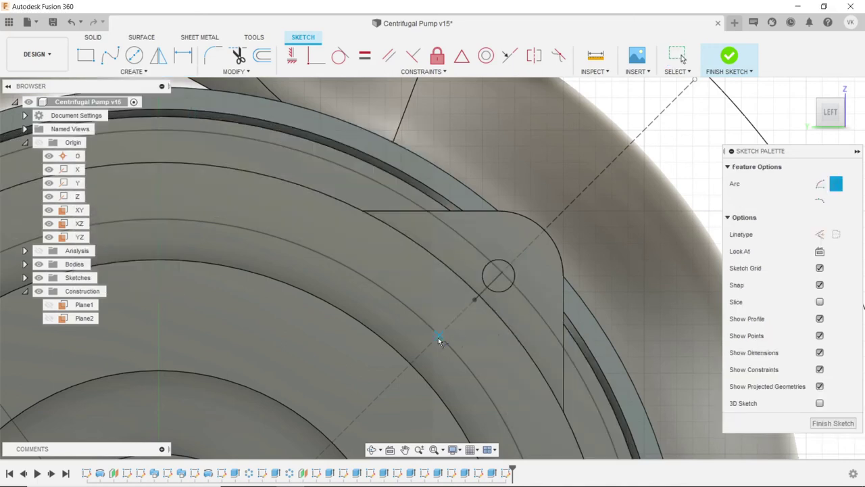
{"action": "left_click", "coordinate": [442, 339]}
{"action": "left_click", "coordinate": [475, 301]}
{"action": "scroll", "coordinate": [497, 280], "scroll_direction": "down", "scroll_amount": 5}
{"action": "key", "text": "Escape"}
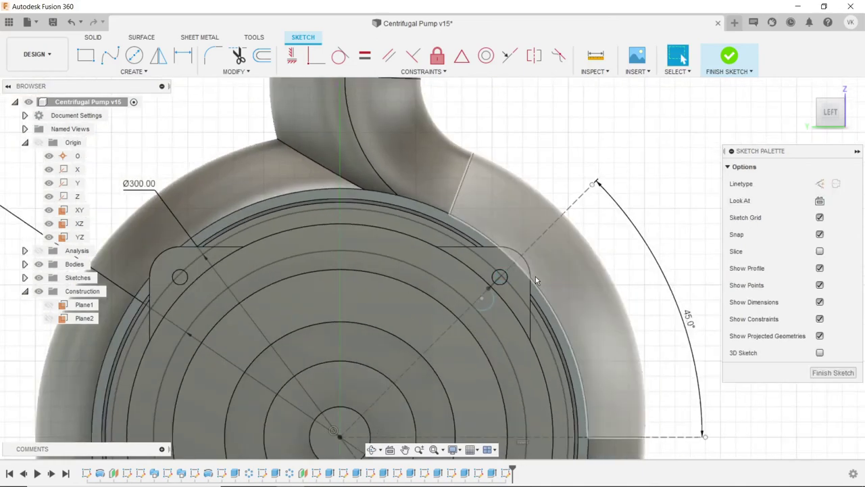
{"action": "scroll", "coordinate": [534, 270], "scroll_direction": "down", "scroll_amount": 1}
{"action": "scroll", "coordinate": [533, 243], "scroll_direction": "down", "scroll_amount": 1}
{"action": "scroll", "coordinate": [532, 218], "scroll_direction": "down", "scroll_amount": 2}
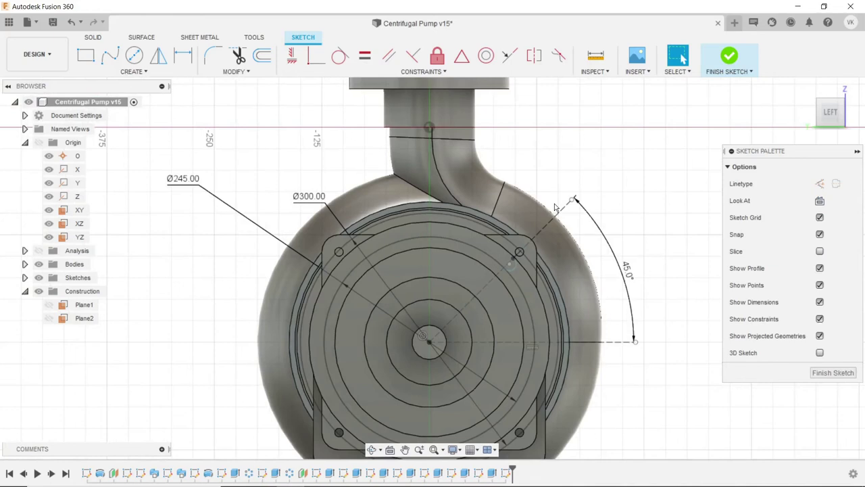
{"action": "scroll", "coordinate": [527, 203], "scroll_direction": "down", "scroll_amount": 1}
{"action": "scroll", "coordinate": [419, 186], "scroll_direction": "down", "scroll_amount": 1}
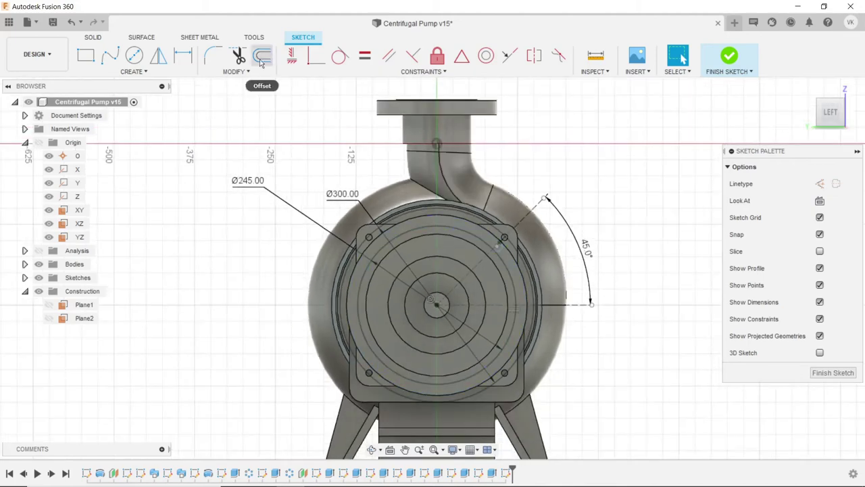
- Start a mirror with the 45° line and small arc selected, then cancel it
{"action": "left_click", "coordinate": [158, 55]}
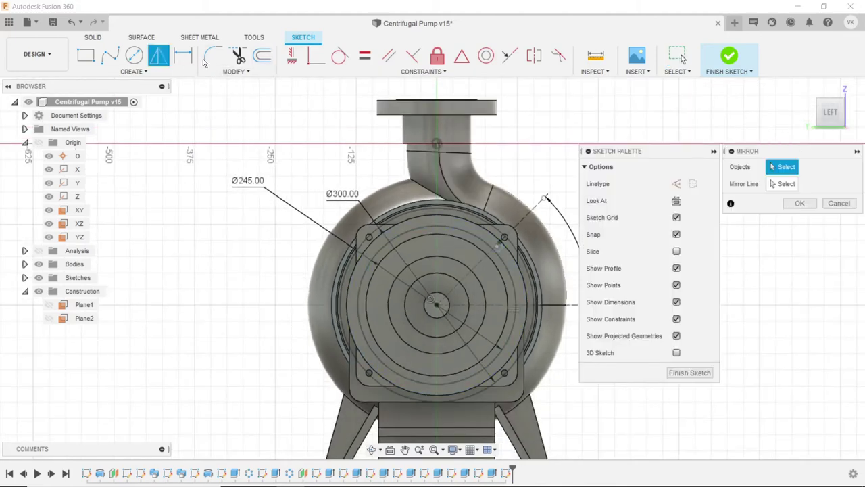
{"action": "scroll", "coordinate": [536, 256], "scroll_direction": "up", "scroll_amount": 1}
{"action": "scroll", "coordinate": [536, 256], "scroll_direction": "up", "scroll_amount": 1}
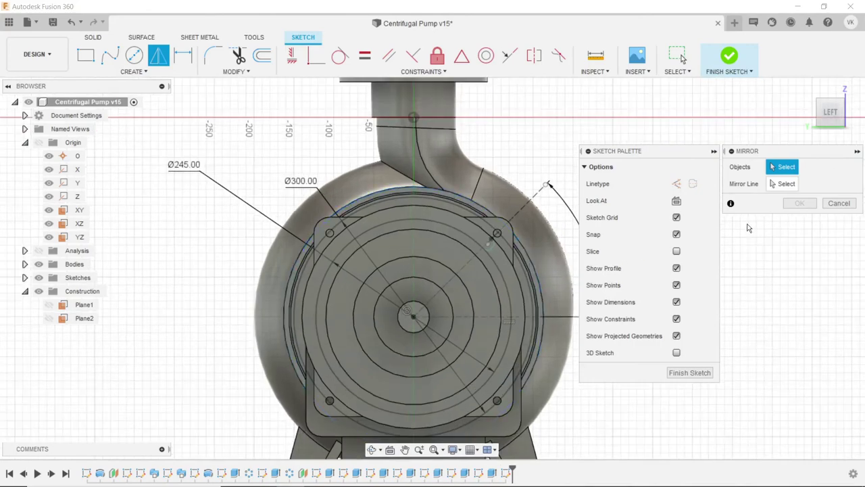
{"action": "scroll", "coordinate": [513, 237], "scroll_direction": "up", "scroll_amount": 3}
{"action": "scroll", "coordinate": [482, 236], "scroll_direction": "up", "scroll_amount": 3}
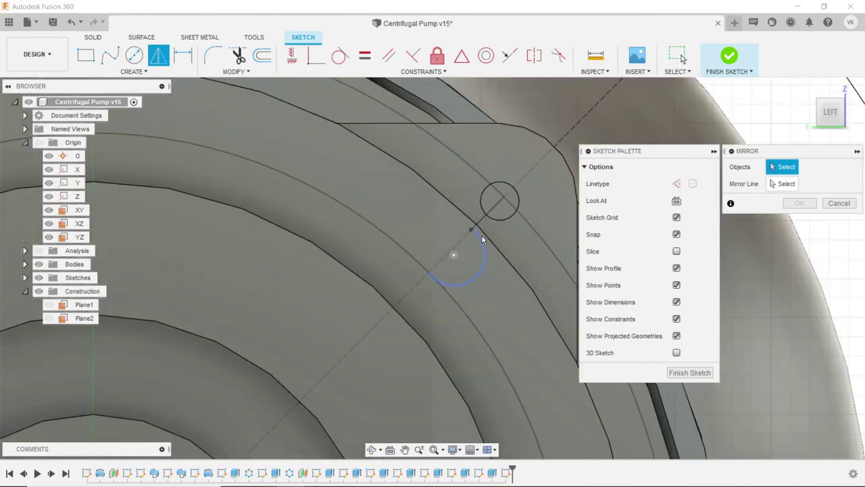
{"action": "left_click", "coordinate": [486, 216]}
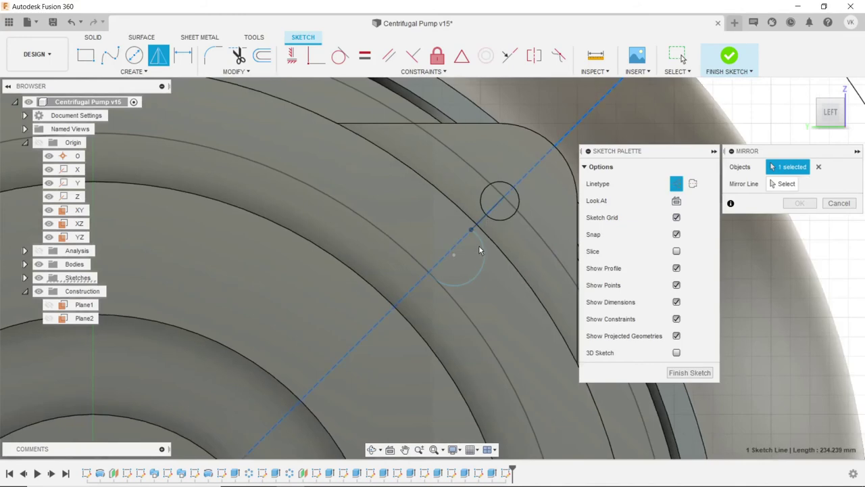
{"action": "left_click", "coordinate": [482, 247]}
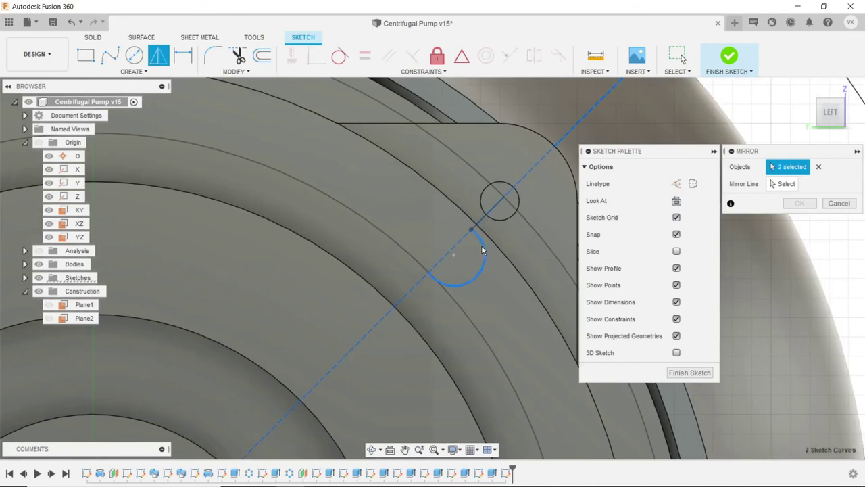
{"action": "left_click", "coordinate": [838, 204]}
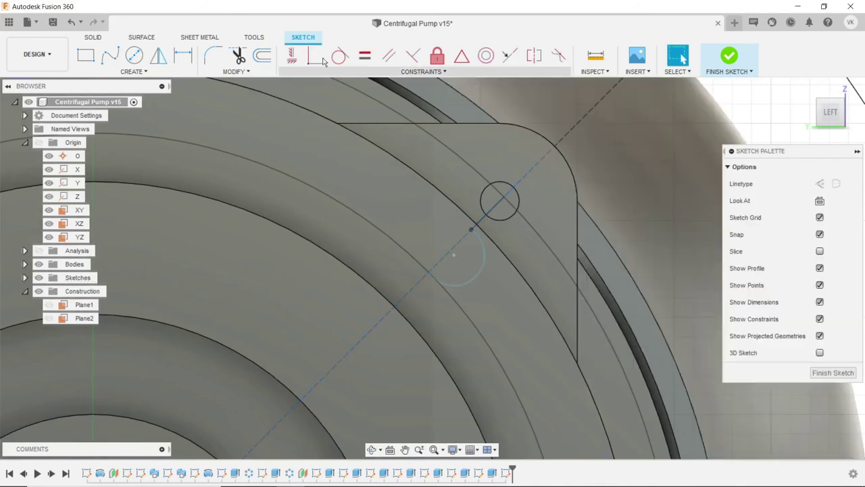
- Mirror the short line and arc across the horizontal construction line to the lower-right hole
{"action": "left_click", "coordinate": [158, 54]}
{"action": "left_click_drag", "start_coordinate": [381, 137], "coordinate": [536, 295]}
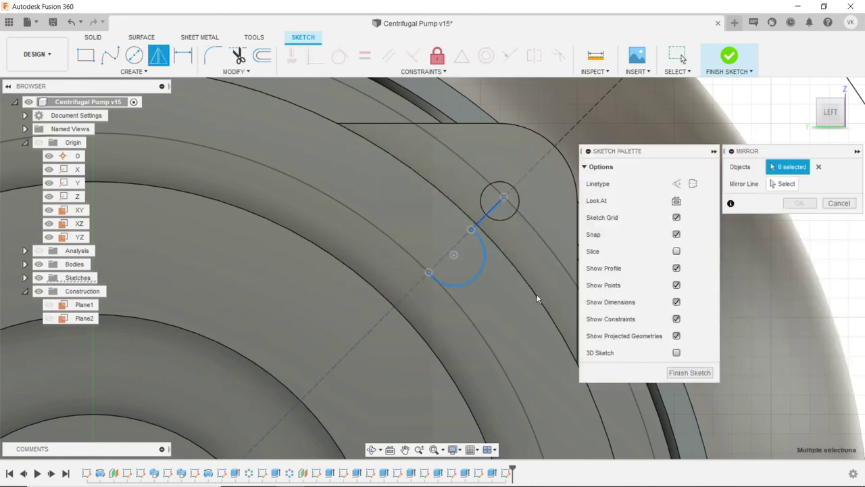
{"action": "left_click", "coordinate": [782, 183]}
{"action": "scroll", "coordinate": [417, 288], "scroll_direction": "down", "scroll_amount": 3}
{"action": "scroll", "coordinate": [333, 253], "scroll_direction": "down", "scroll_amount": 3}
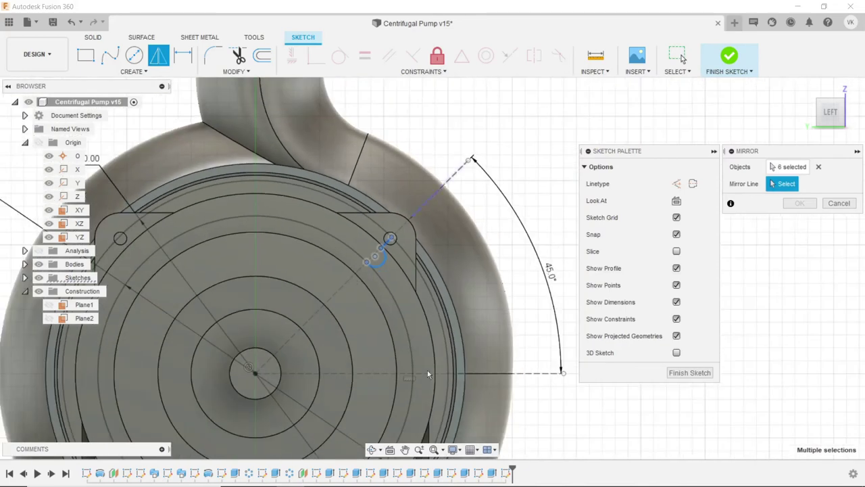
{"action": "left_click", "coordinate": [483, 374]}
{"action": "scroll", "coordinate": [466, 344], "scroll_direction": "down", "scroll_amount": 3}
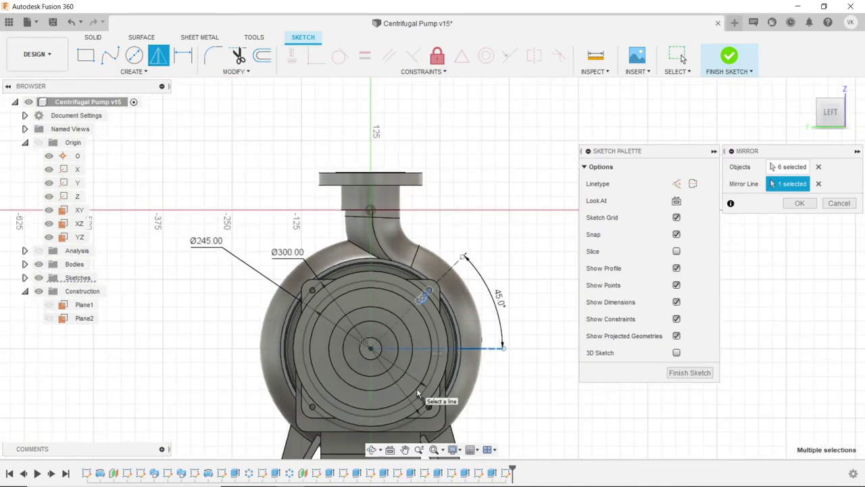
{"action": "scroll", "coordinate": [417, 392], "scroll_direction": "up", "scroll_amount": 2}
{"action": "scroll", "coordinate": [417, 392], "scroll_direction": "down", "scroll_amount": 3}
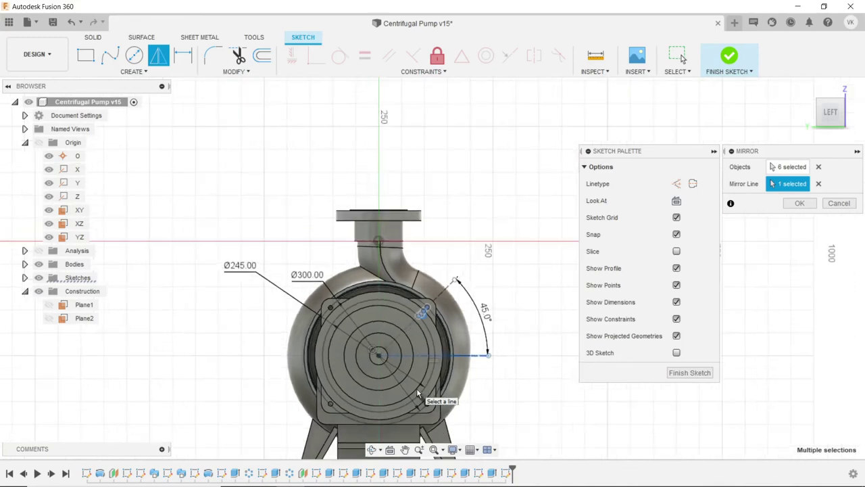
{"action": "scroll", "coordinate": [415, 424], "scroll_direction": "up", "scroll_amount": 2}
{"action": "scroll", "coordinate": [414, 424], "scroll_direction": "up", "scroll_amount": 3}
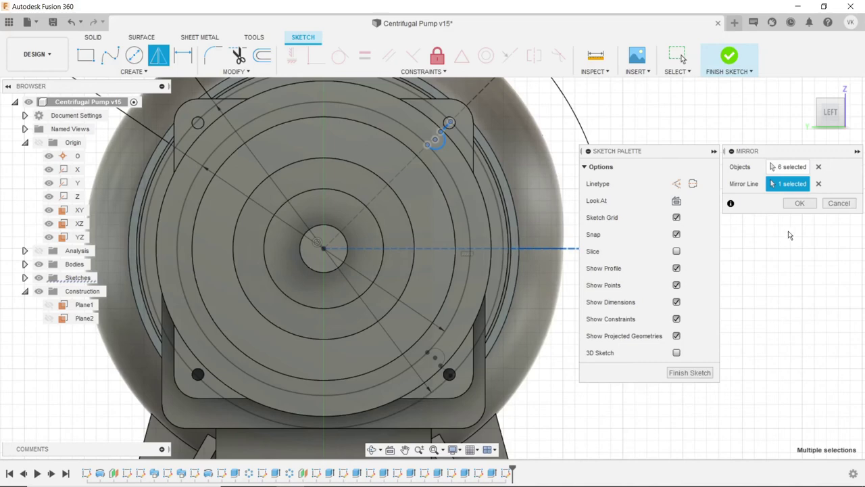
{"action": "left_click", "coordinate": [799, 203]}
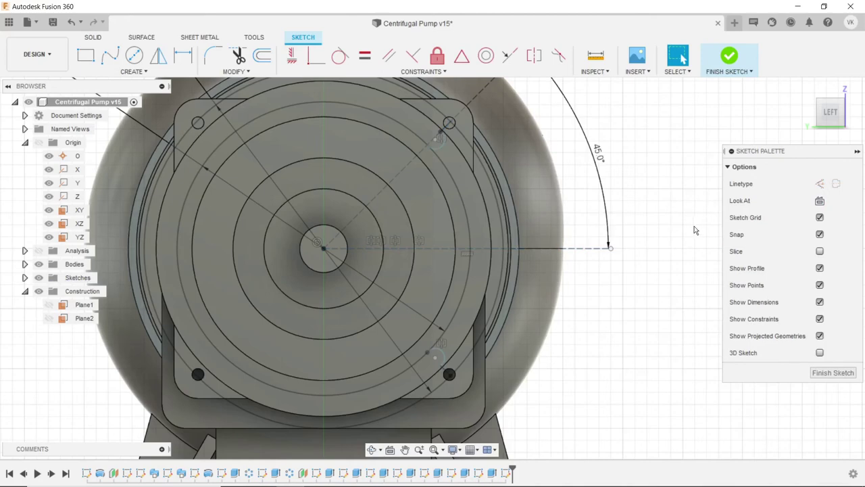
- Draw a vertical construction line from the circle centre straight down below the pump base
{"action": "left_click", "coordinate": [135, 71]}
{"action": "left_click", "coordinate": [142, 85]}
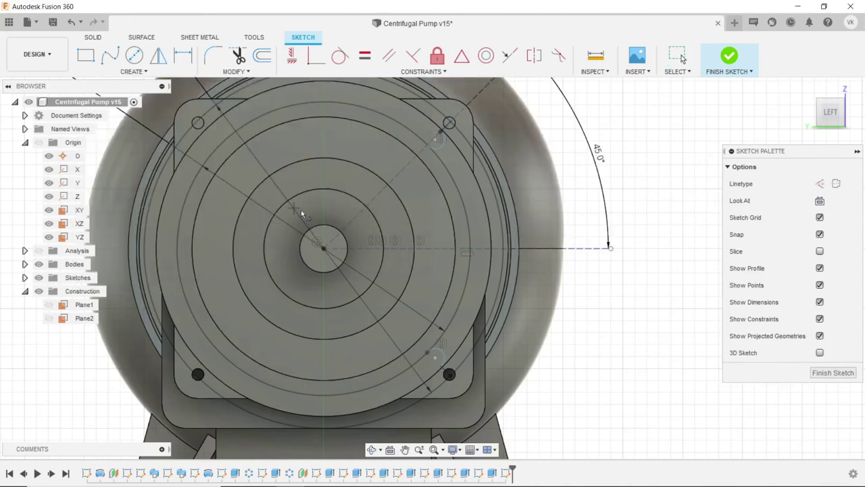
{"action": "left_click", "coordinate": [323, 247]}
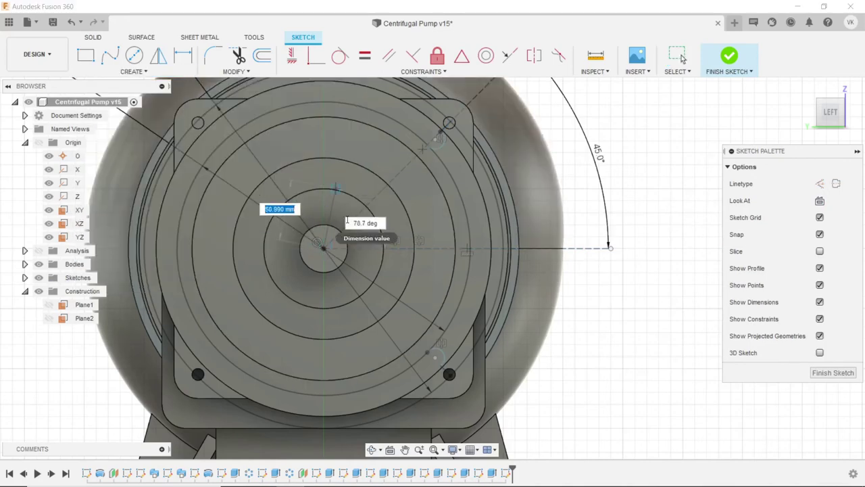
{"action": "scroll", "coordinate": [313, 204], "scroll_direction": "down", "scroll_amount": 4}
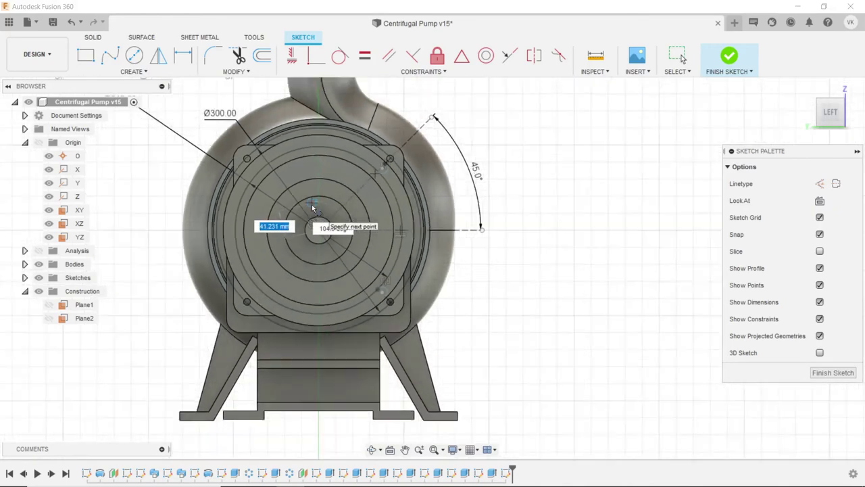
{"action": "left_click", "coordinate": [318, 397]}
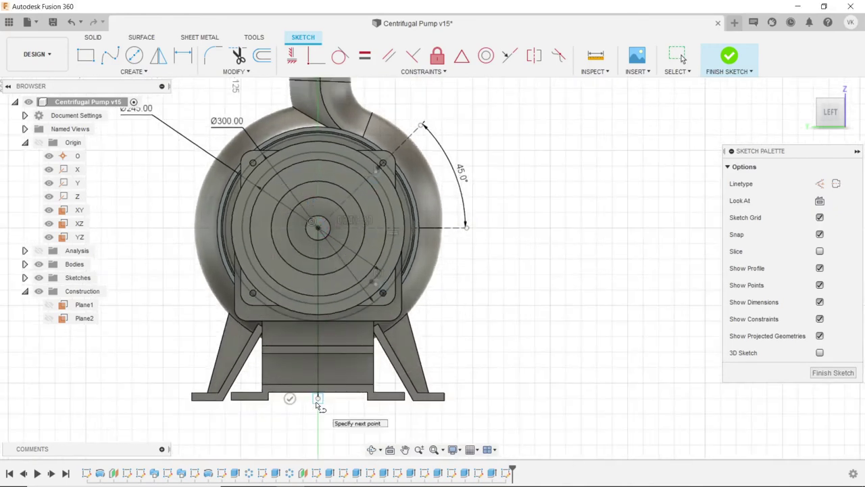
{"action": "key", "text": "Escape"}
{"action": "left_click", "coordinate": [319, 367]}
{"action": "key", "text": "x"}
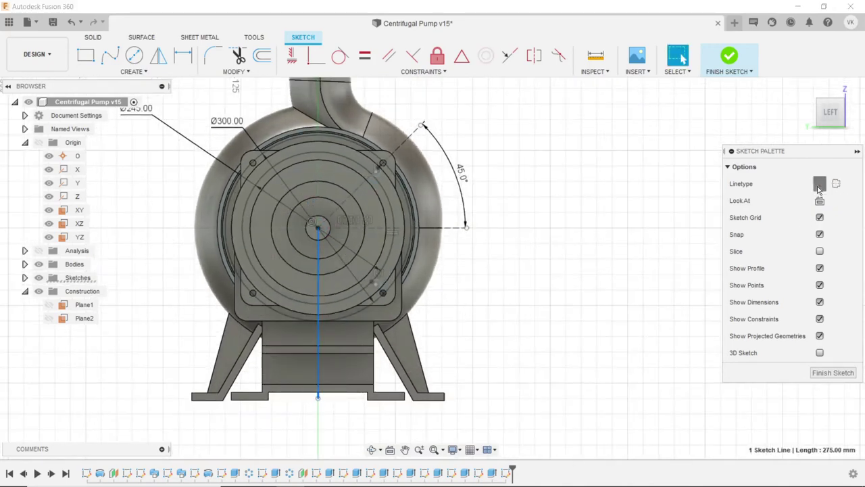
- Mirror both right-side slot sketches across the vertical line onto the left bolt holes
{"action": "left_click", "coordinate": [158, 56]}
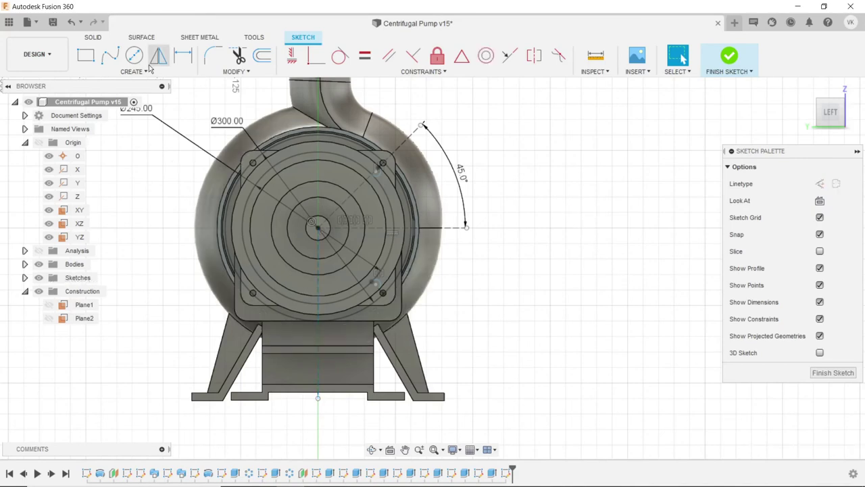
{"action": "scroll", "coordinate": [359, 162], "scroll_direction": "up", "scroll_amount": 5}
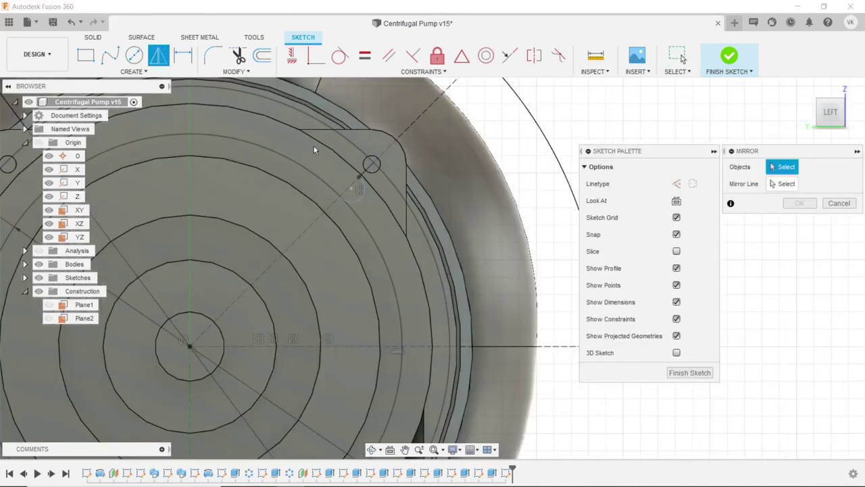
{"action": "left_click_drag", "start_coordinate": [306, 147], "coordinate": [443, 230]}
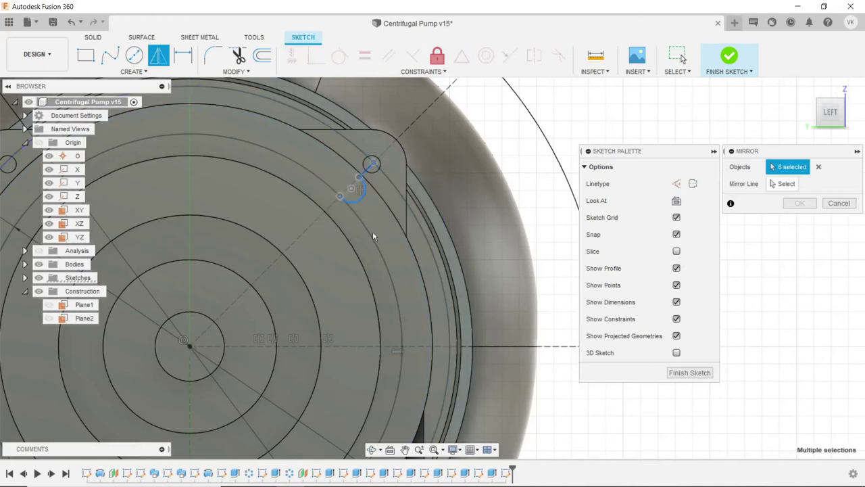
{"action": "scroll", "coordinate": [372, 231], "scroll_direction": "down", "scroll_amount": 5}
{"action": "scroll", "coordinate": [337, 321], "scroll_direction": "up", "scroll_amount": 5}
{"action": "mouse_move", "coordinate": [336, 309]}
{"action": "left_mouse_down"}
{"action": "mouse_move", "coordinate": [404, 365]}
{"action": "mouse_move", "coordinate": [411, 382]}
{"action": "left_mouse_up"}
{"action": "scroll", "coordinate": [411, 382], "scroll_direction": "down", "scroll_amount": 2}
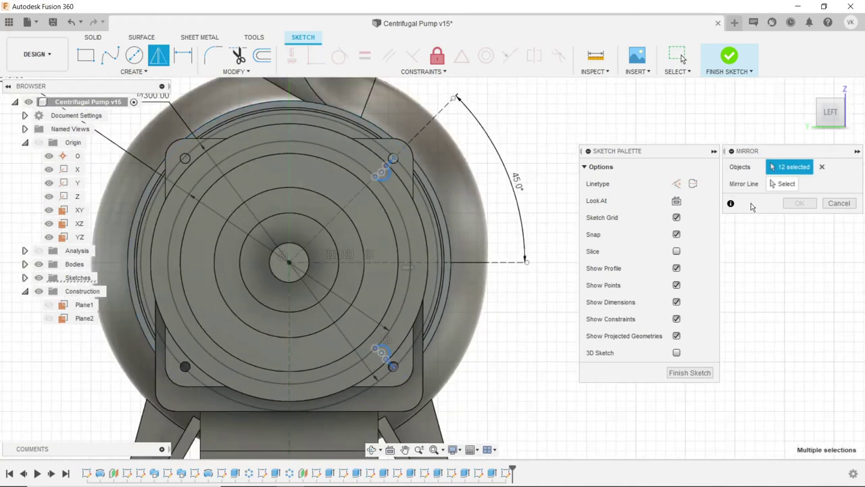
{"action": "left_click", "coordinate": [784, 183]}
{"action": "left_click", "coordinate": [288, 347]}
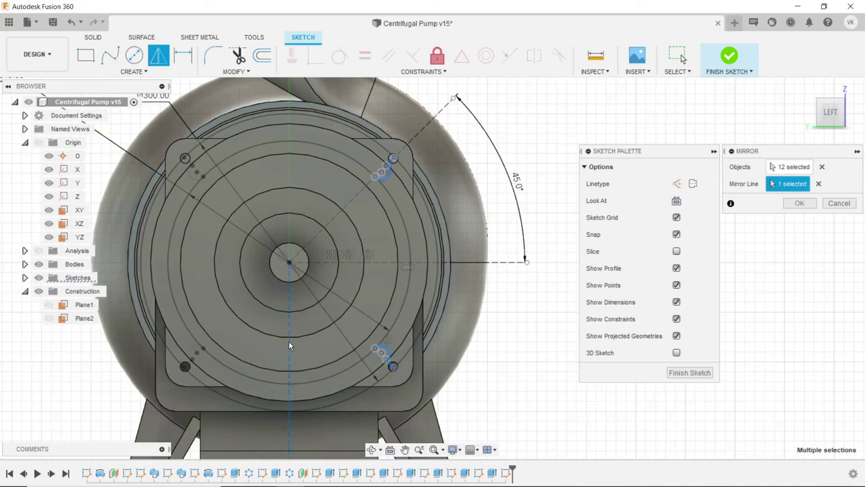
{"action": "left_click", "coordinate": [800, 203]}
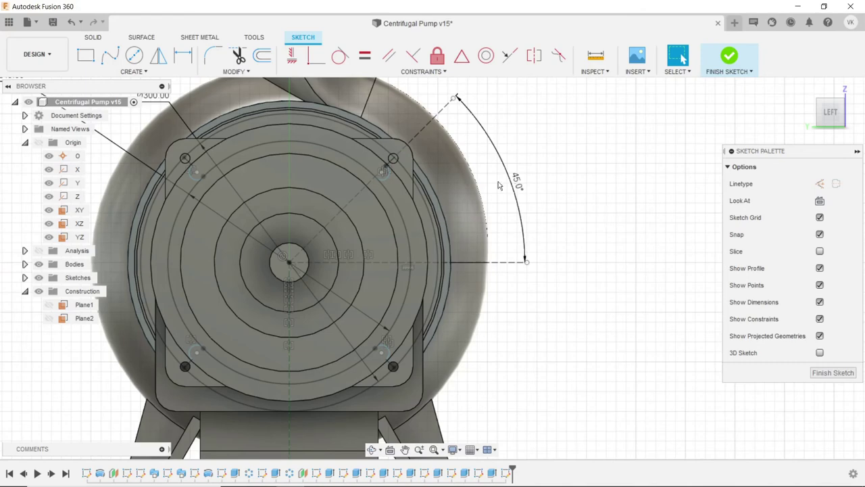
- Trim the top and bottom arcs of the Ø300 circle between the bolt holes
{"action": "left_click", "coordinate": [241, 59]}
{"action": "scroll", "coordinate": [200, 138], "scroll_direction": "up", "scroll_amount": 3}
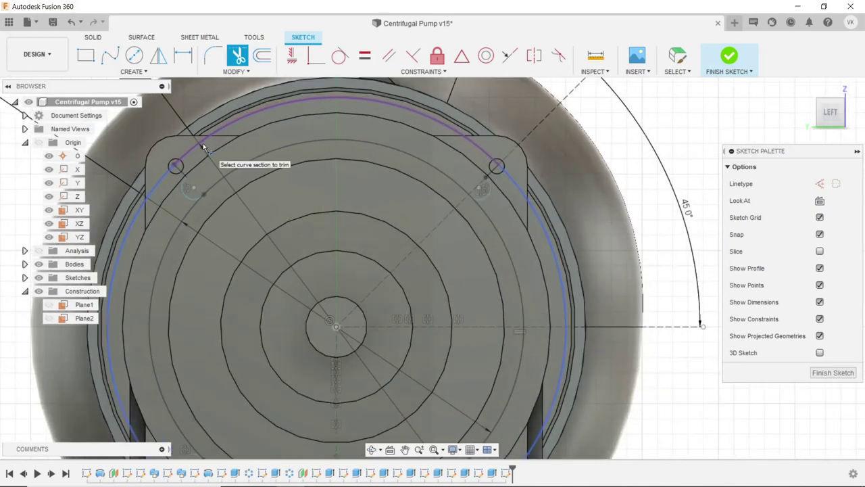
{"action": "left_click", "coordinate": [227, 125]}
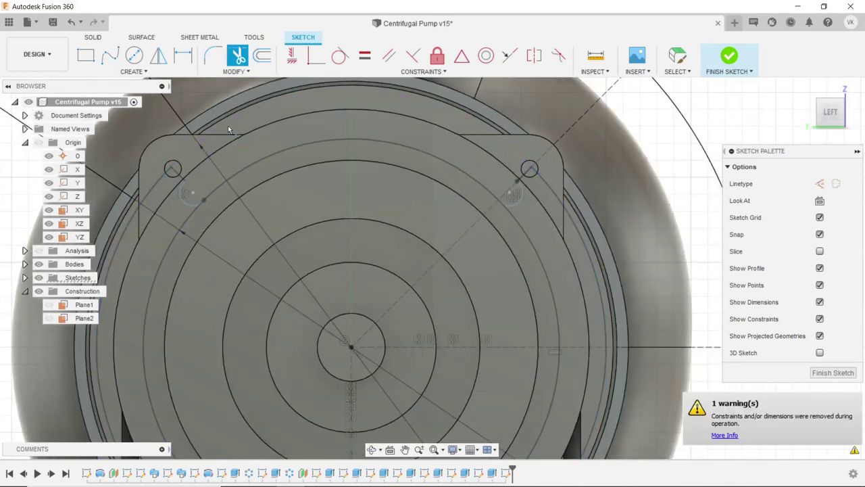
{"action": "scroll", "coordinate": [316, 143], "scroll_direction": "down", "scroll_amount": 3}
{"action": "left_click", "coordinate": [321, 151]}
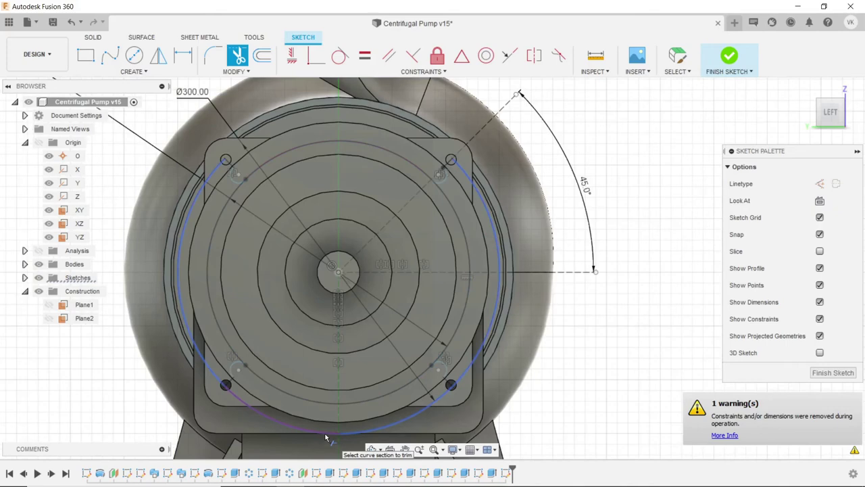
{"action": "left_click", "coordinate": [325, 436]}
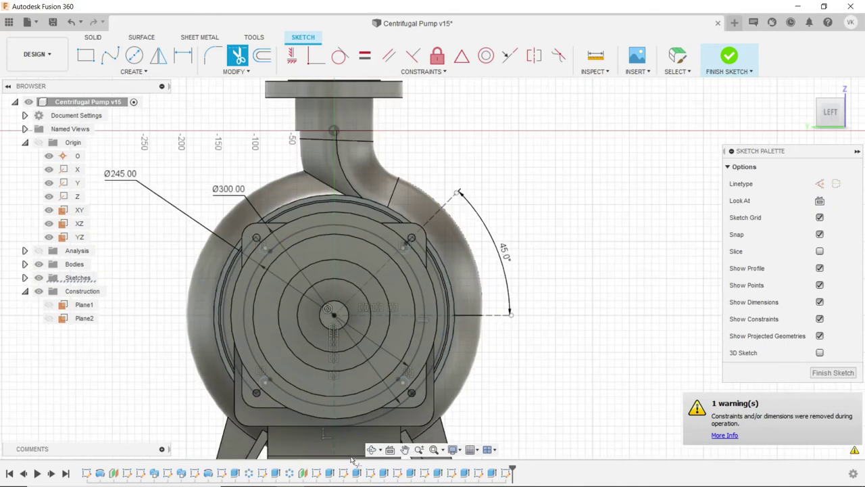
- Orbit the pump into a 3D view and finish the sketch
{"action": "left_click", "coordinate": [373, 450]}
{"action": "left_click_drag", "start_coordinate": [405, 304], "coordinate": [446, 294]}
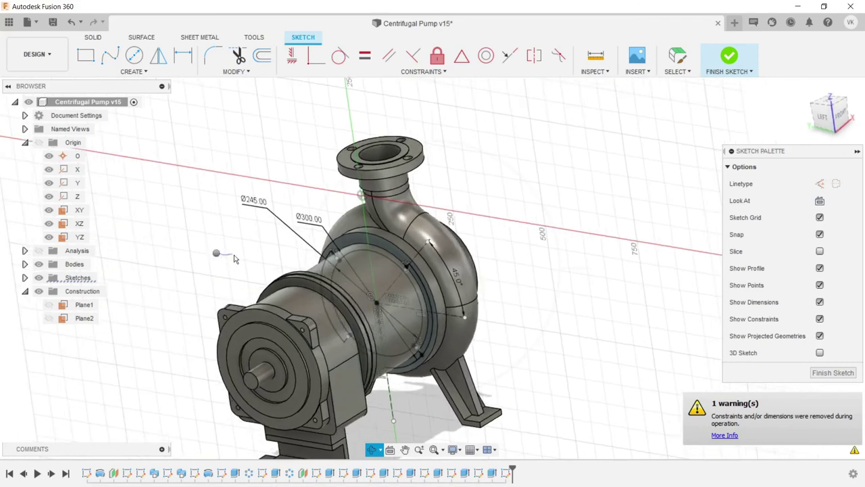
{"action": "right_click", "coordinate": [216, 257]}
{"action": "left_click", "coordinate": [223, 218]}
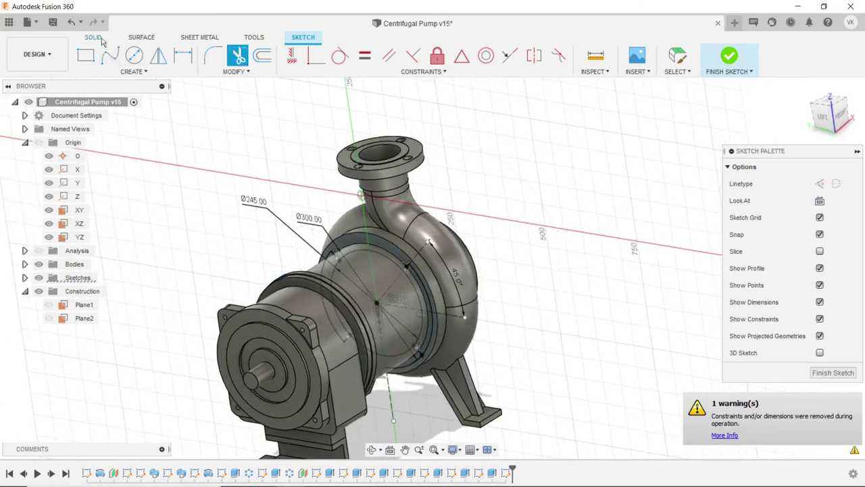
{"action": "left_click", "coordinate": [98, 38]}
- Extrude the inner circle plus the ring and arc strip profiles
{"action": "left_click", "coordinate": [111, 55]}
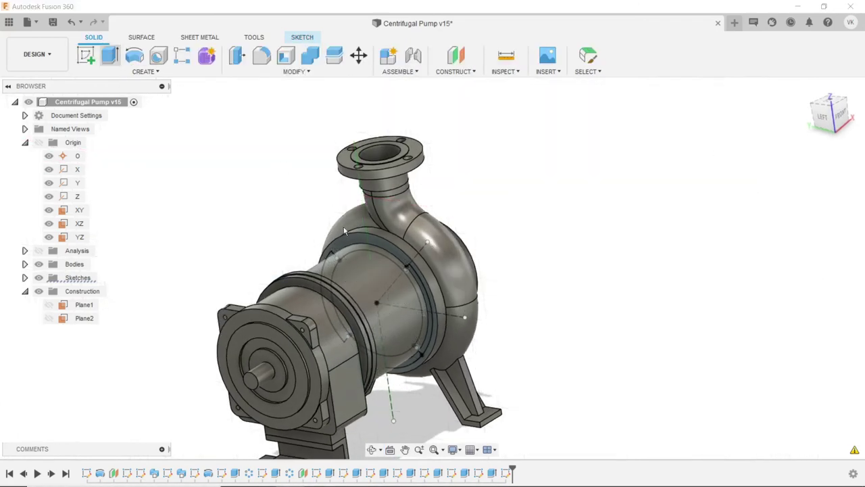
{"action": "left_click", "coordinate": [390, 286]}
{"action": "scroll", "coordinate": [389, 286], "scroll_direction": "up", "scroll_amount": 5}
{"action": "left_click", "coordinate": [420, 287]}
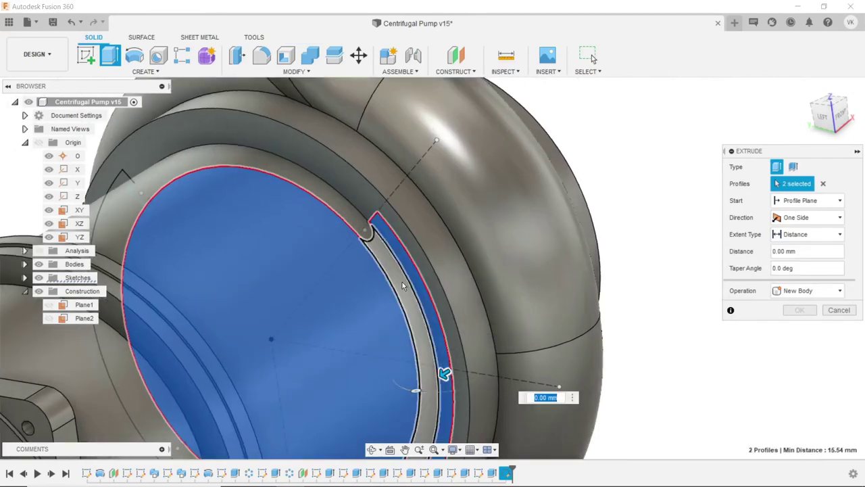
{"action": "left_click", "coordinate": [402, 286]}
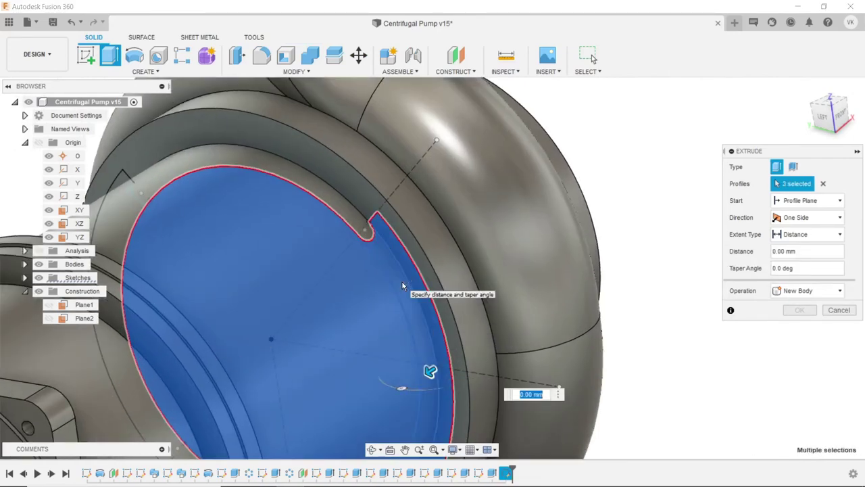
{"action": "left_click", "coordinate": [111, 204]}
{"action": "scroll", "coordinate": [162, 205], "scroll_direction": "down", "scroll_amount": 4}
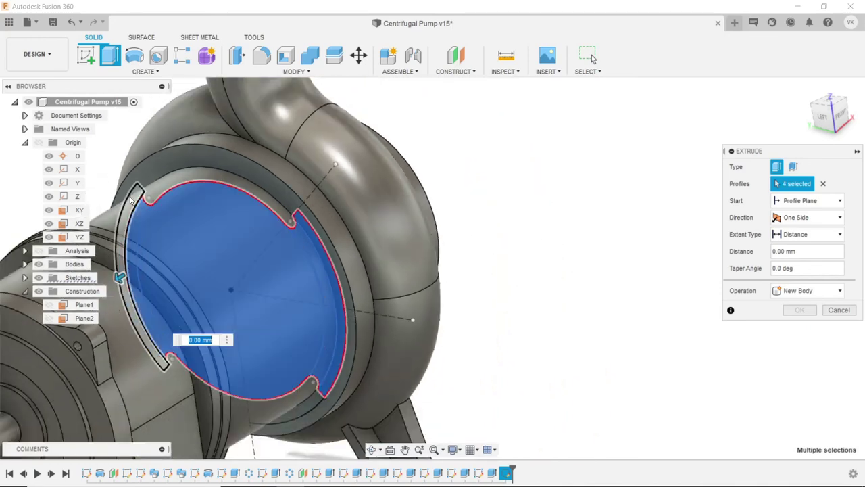
{"action": "left_click", "coordinate": [132, 200]}
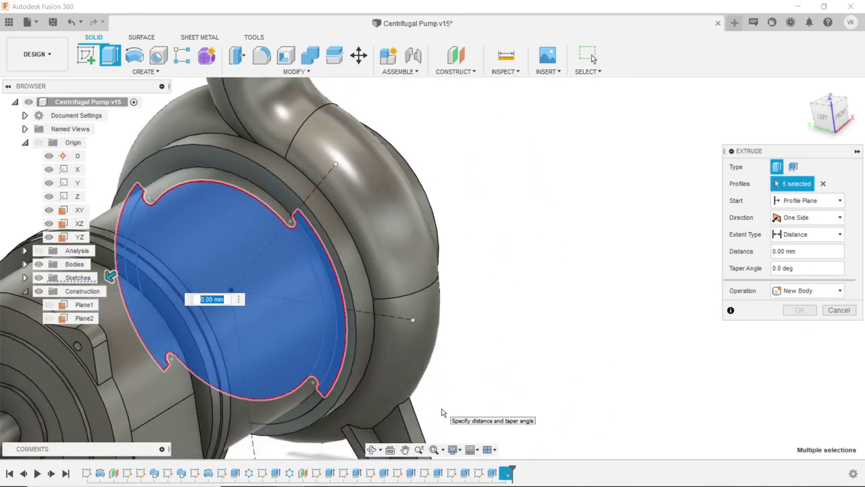
- Make the extrusion one-sided, running up to a chosen face on the motor side
{"action": "left_click", "coordinate": [797, 217]}
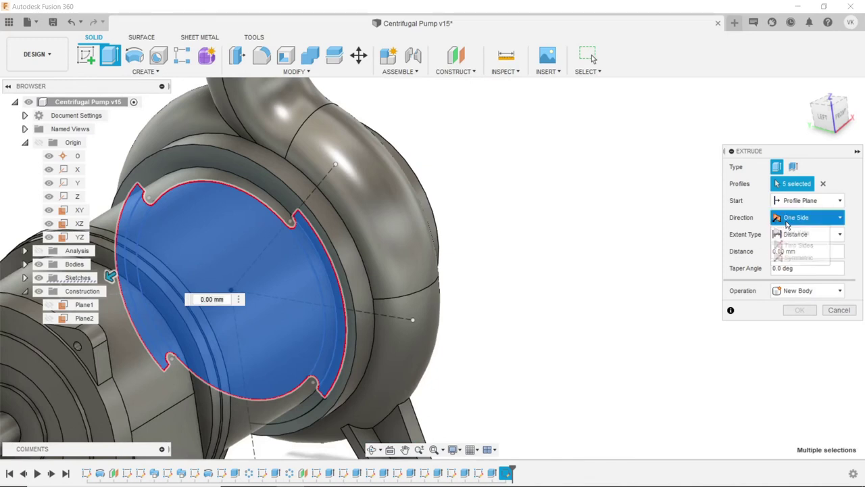
{"action": "left_click", "coordinate": [794, 233]}
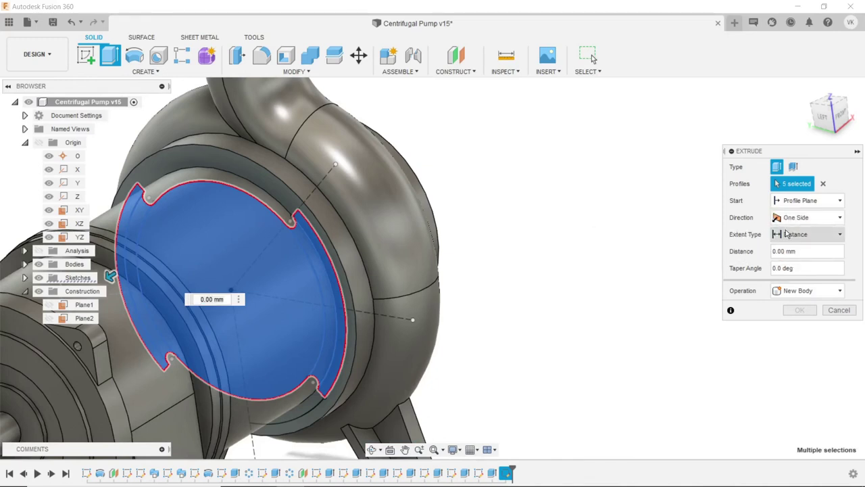
{"action": "left_click", "coordinate": [808, 234]}
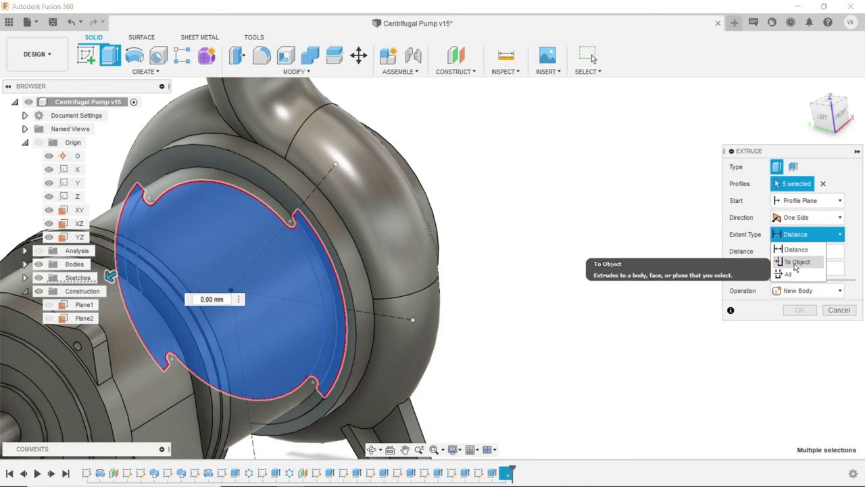
{"action": "left_click", "coordinate": [795, 263]}
{"action": "scroll", "coordinate": [460, 211], "scroll_direction": "down", "scroll_amount": 2}
{"action": "scroll", "coordinate": [460, 211], "scroll_direction": "down", "scroll_amount": 2}
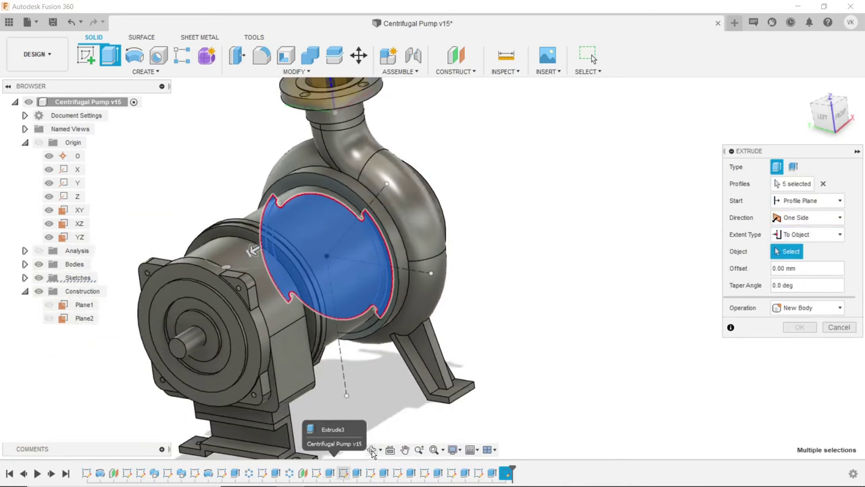
{"action": "left_click", "coordinate": [372, 449]}
{"action": "left_click_drag", "start_coordinate": [351, 379], "coordinate": [277, 291]}
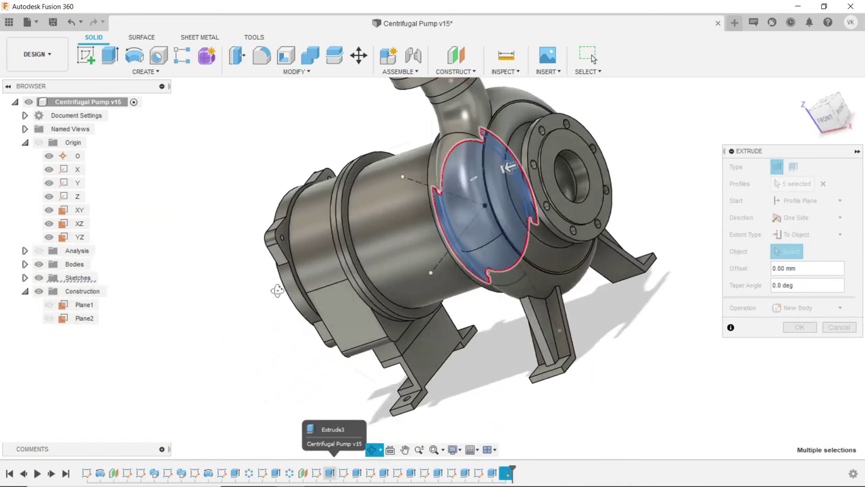
{"action": "right_click", "coordinate": [250, 260]}
{"action": "key", "text": "Escape"}
{"action": "scroll", "coordinate": [362, 174], "scroll_direction": "up", "scroll_amount": 3}
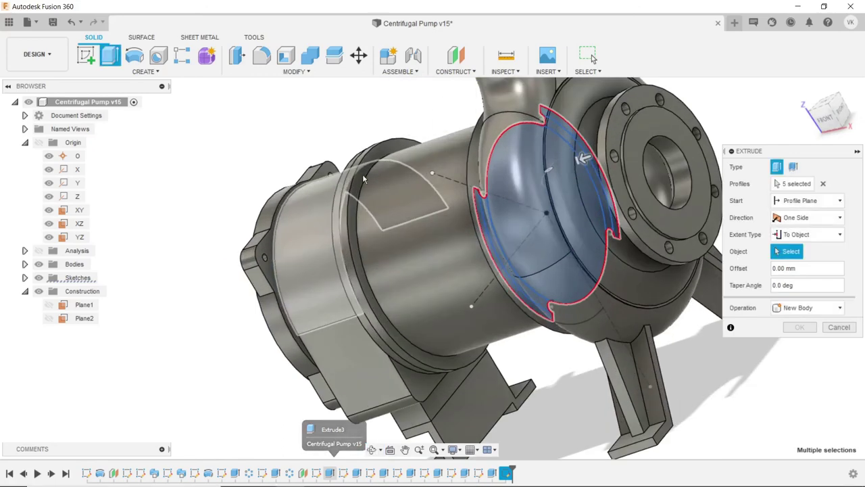
{"action": "left_click", "coordinate": [375, 160]}
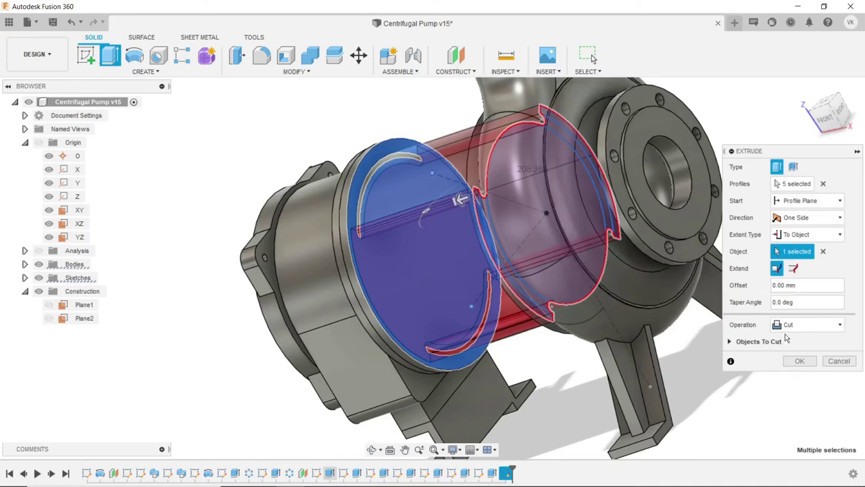
- Commit the slotted cut and save the pump as version 16
{"action": "left_click", "coordinate": [791, 360]}
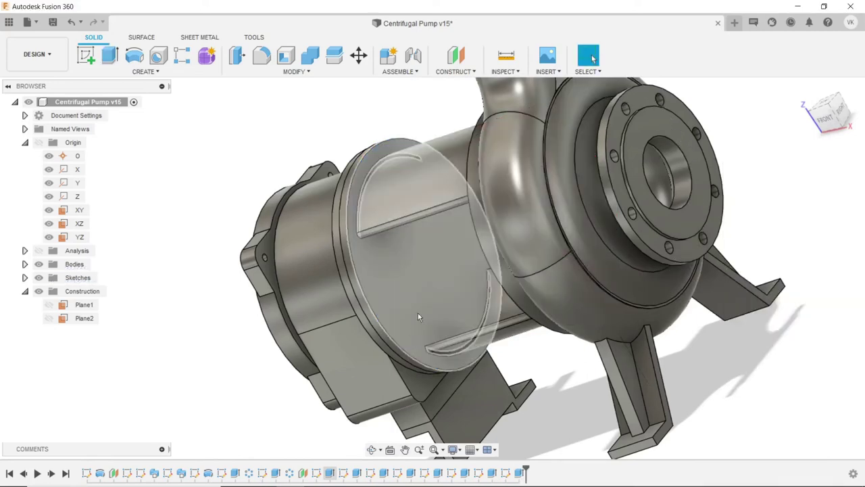
{"action": "mouse_move", "coordinate": [367, 402]}
{"action": "left_mouse_down"}
{"action": "mouse_move", "coordinate": [433, 260]}
{"action": "mouse_move", "coordinate": [419, 306]}
{"action": "mouse_move", "coordinate": [451, 351]}
{"action": "left_mouse_up"}
{"action": "key", "text": "Escape"}
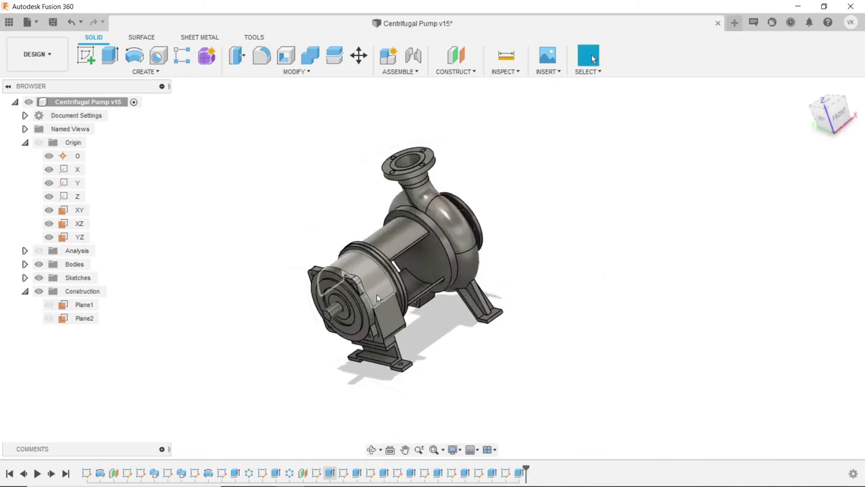
- Sketch on the ring face between motor and casing after orbiting the pump
{"action": "left_click", "coordinate": [371, 449]}
{"action": "left_click_drag", "start_coordinate": [412, 369], "coordinate": [259, 356]}
{"action": "right_click", "coordinate": [260, 356]}
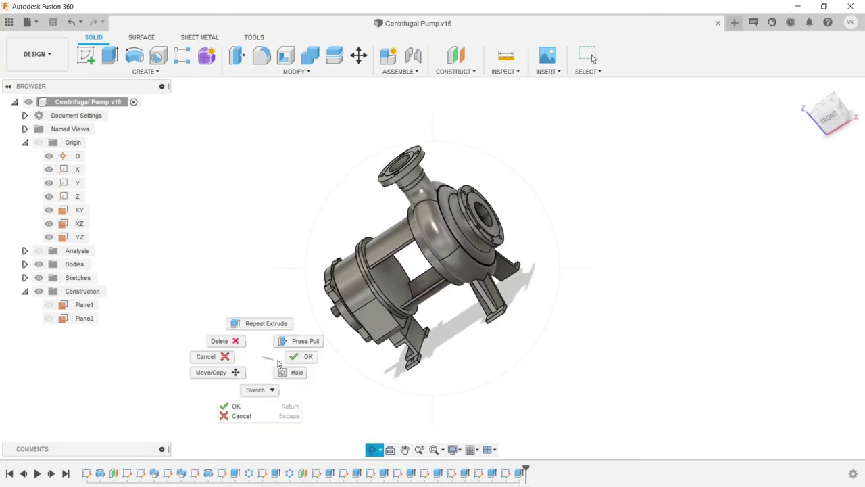
{"action": "left_click", "coordinate": [298, 359]}
{"action": "left_click", "coordinate": [389, 285]}
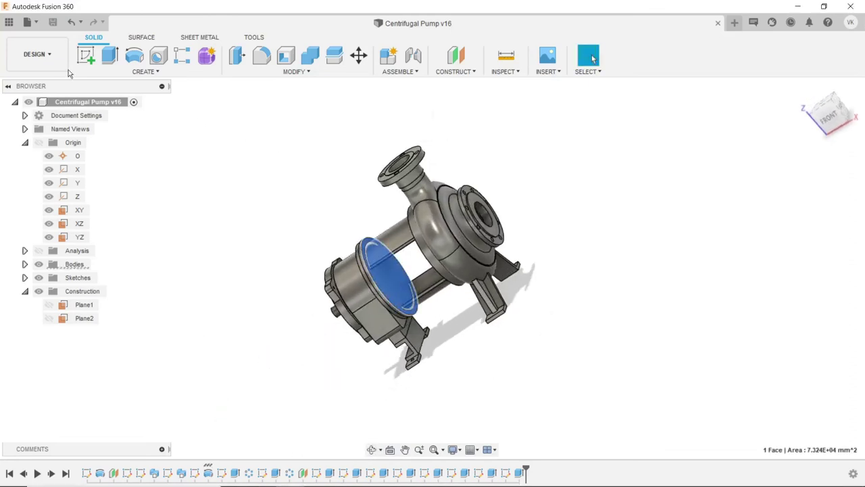
{"action": "left_click", "coordinate": [84, 58]}
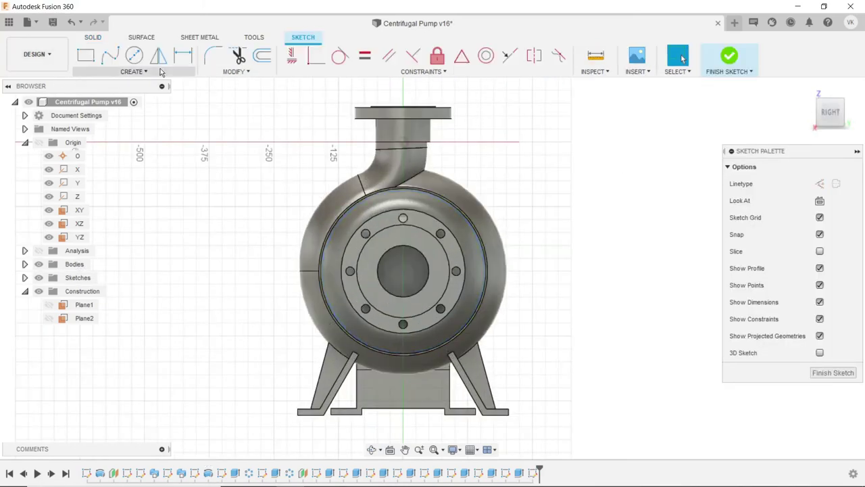
- Draw a circle at the shaft centre and dimension it to Ø75 mm
{"action": "left_click", "coordinate": [133, 55]}
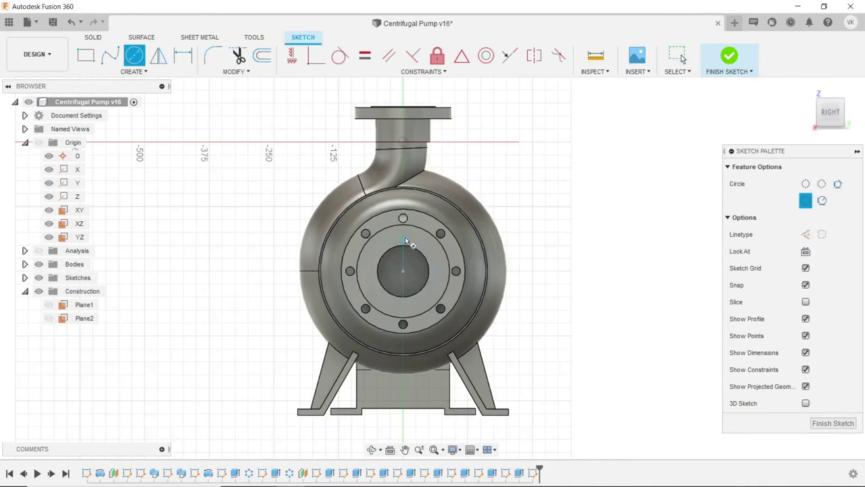
{"action": "left_click", "coordinate": [183, 55]}
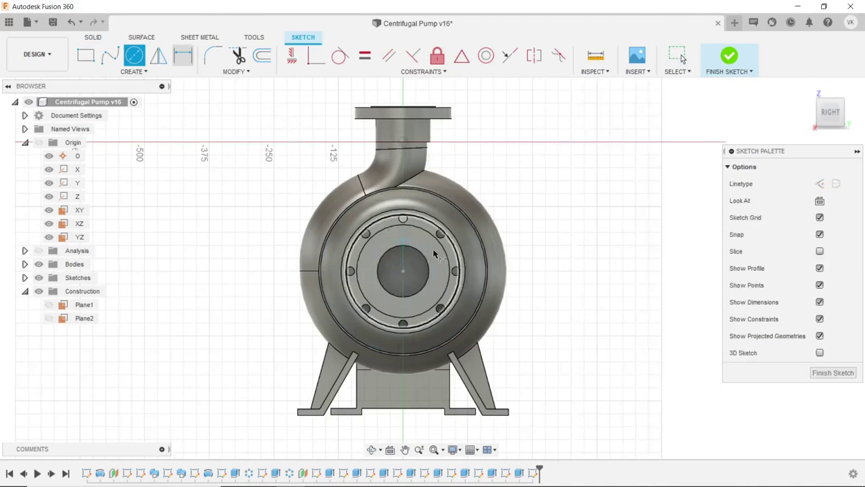
{"action": "left_click", "coordinate": [435, 262]}
{"action": "left_click", "coordinate": [540, 249]}
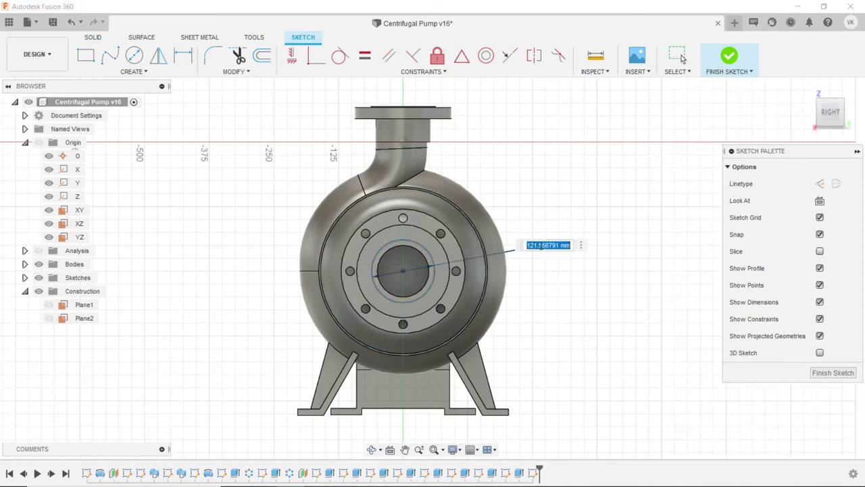
{"action": "key", "text": "Return"}
{"action": "key", "text": "d"}
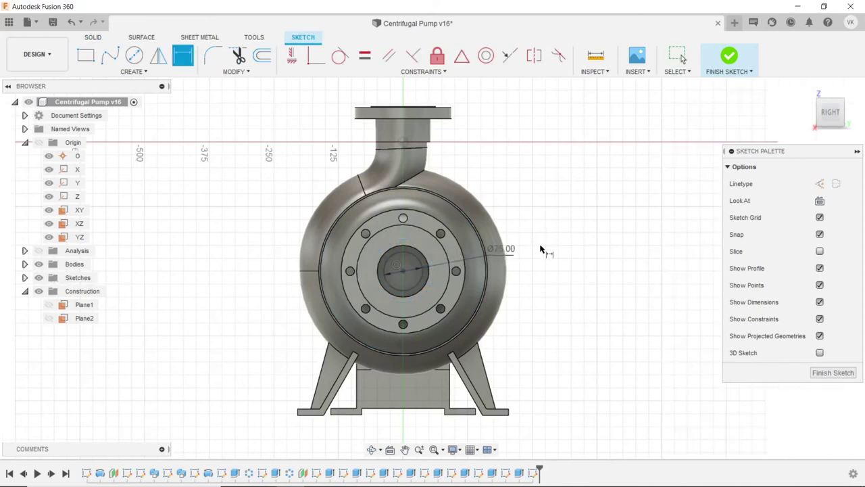
- Add a second concentric circle on the shaft and dimension it to Ø130 mm
{"action": "left_click", "coordinate": [138, 58]}
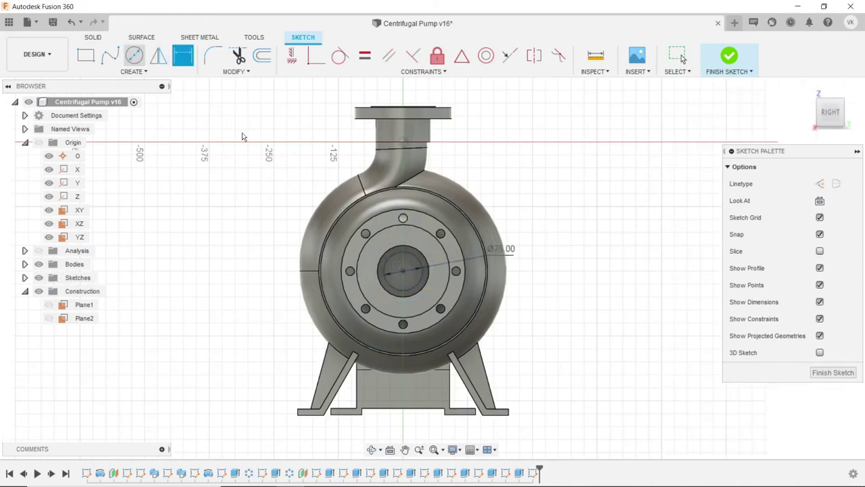
{"action": "left_click", "coordinate": [407, 269]}
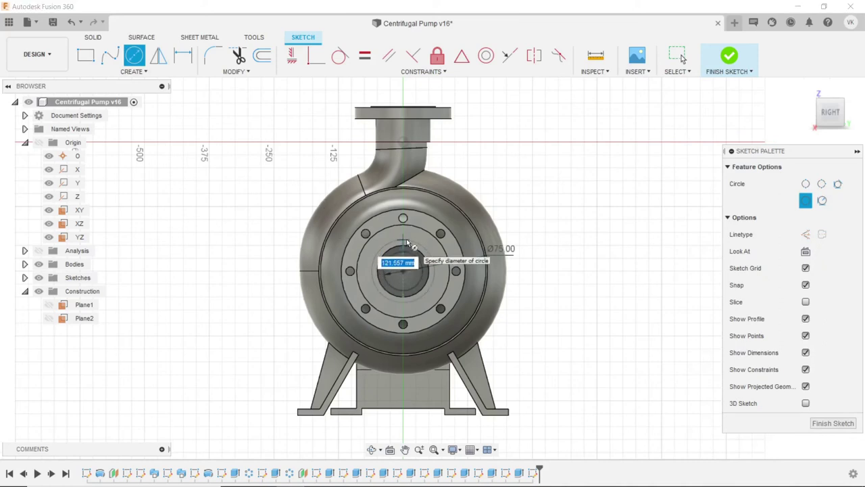
{"action": "left_click", "coordinate": [427, 271]}
{"action": "left_click", "coordinate": [184, 54]}
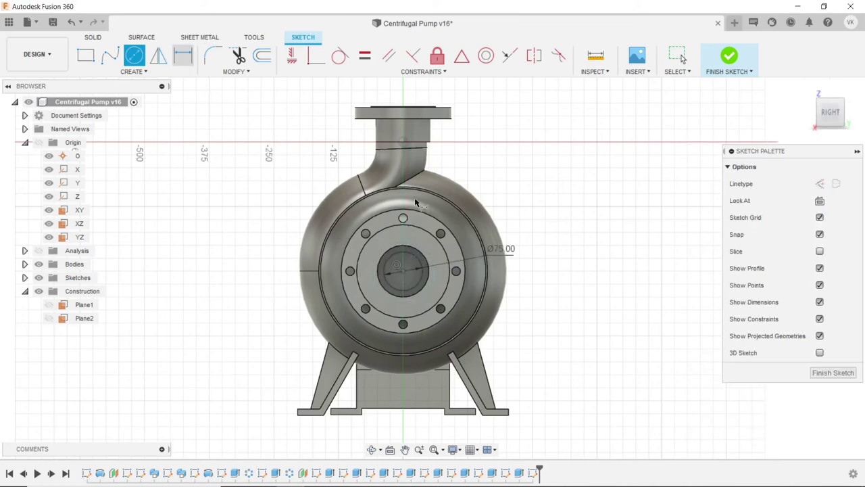
{"action": "left_click", "coordinate": [433, 262]}
{"action": "left_click", "coordinate": [520, 222]}
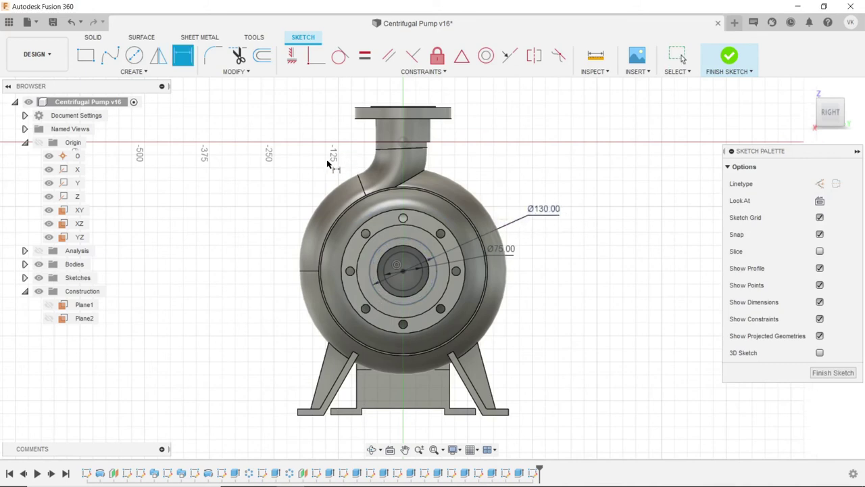
- Add a third concentric circle at the shaft centre, dimensioned Ø100 mm
{"action": "key", "text": "c"}
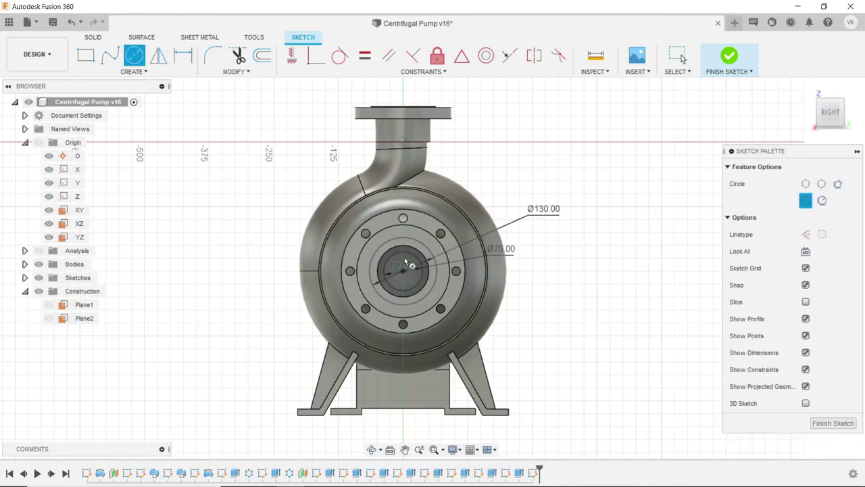
{"action": "left_click", "coordinate": [405, 262]}
{"action": "type", "text": "100"}
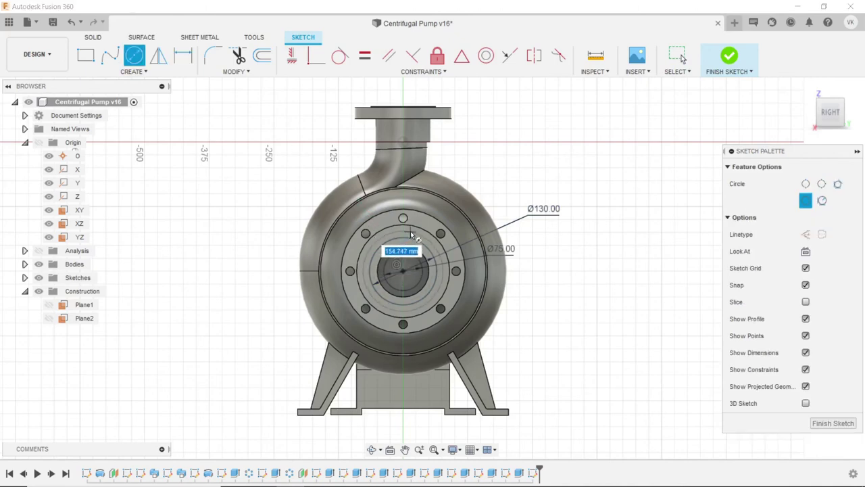
{"action": "key", "text": "Return"}
{"action": "left_click", "coordinate": [182, 56]}
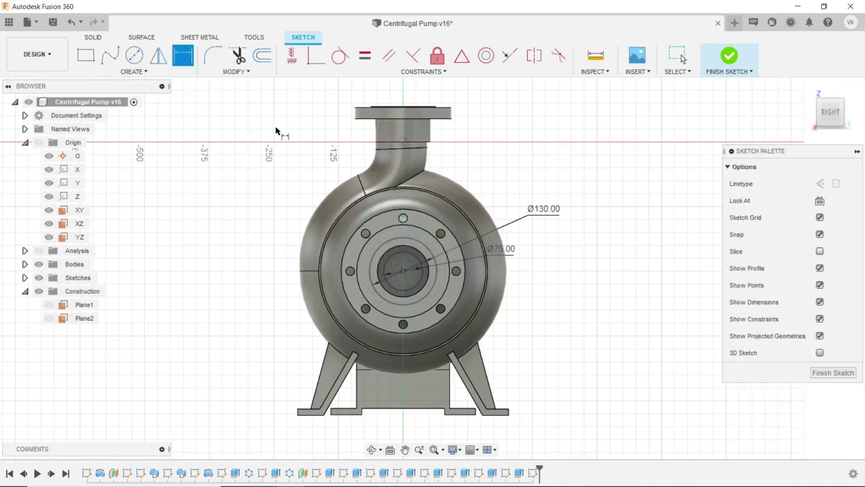
{"action": "left_click", "coordinate": [425, 235]}
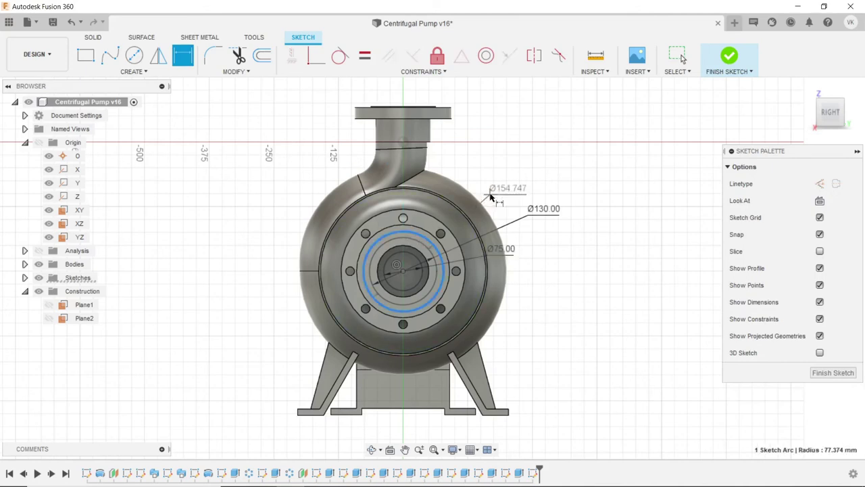
{"action": "left_click", "coordinate": [492, 194]}
{"action": "type", "text": "100"}
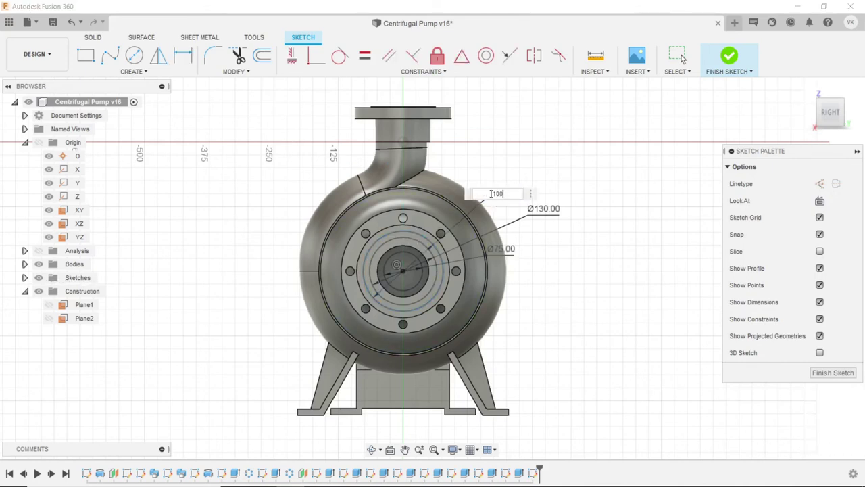
{"action": "key", "text": "Return"}
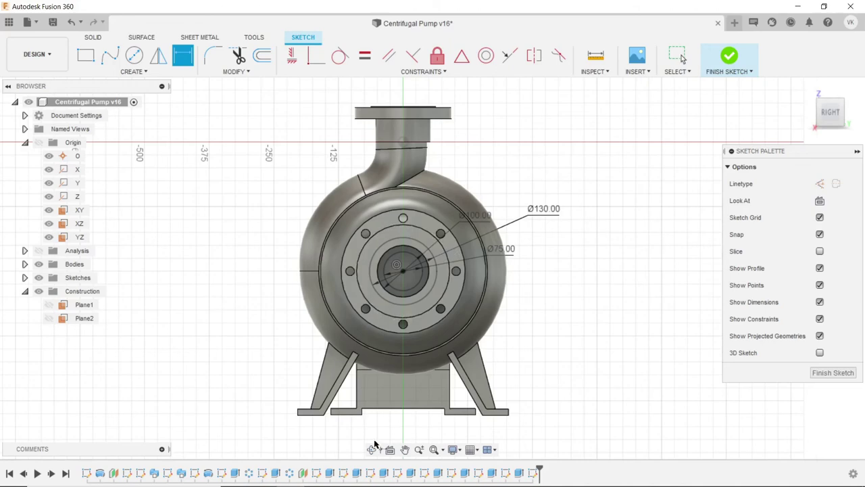
- Orbit the pump to an isometric view, then return to selecting
{"action": "left_click", "coordinate": [373, 450]}
{"action": "left_click_drag", "start_coordinate": [378, 413], "coordinate": [399, 409]}
{"action": "left_click_drag", "start_coordinate": [396, 263], "coordinate": [276, 242]}
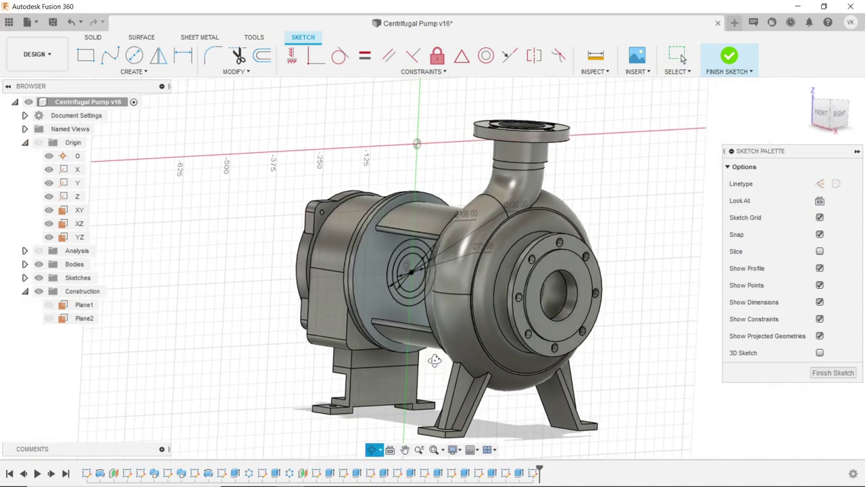
{"action": "right_click", "coordinate": [276, 241]}
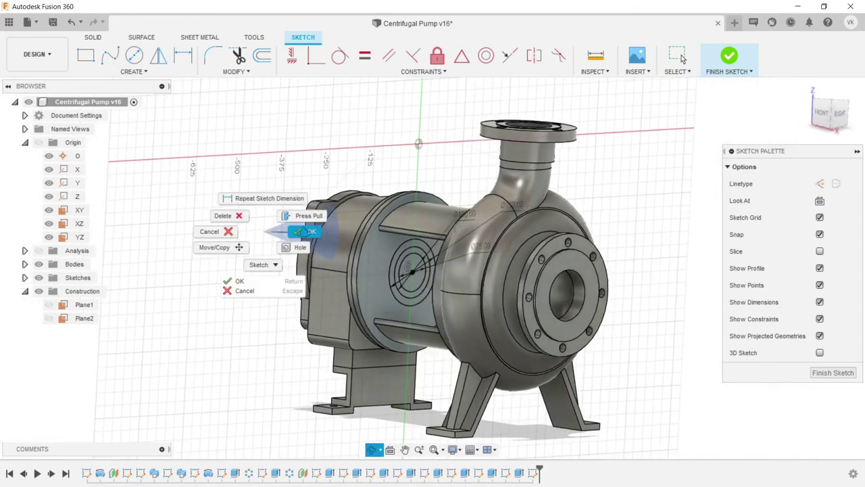
{"action": "left_click", "coordinate": [298, 242]}
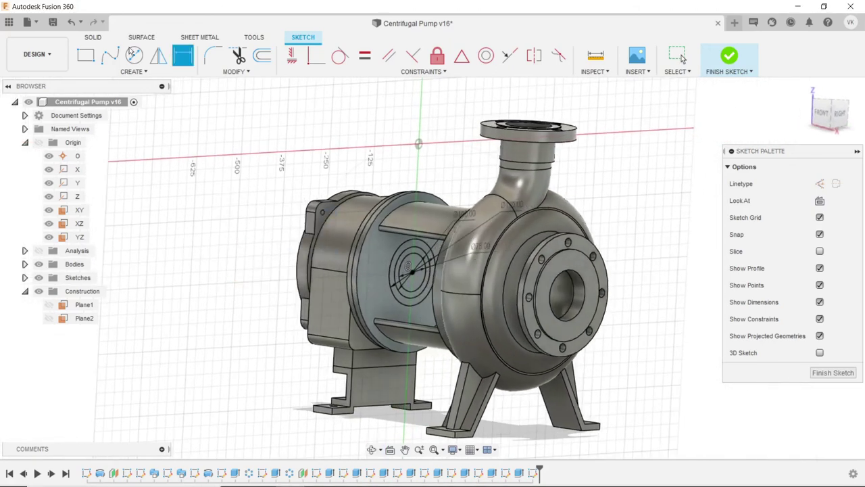
- Start an Extrude on the Ø75 central circle profile plus its surrounding ring profile
{"action": "left_click", "coordinate": [92, 38]}
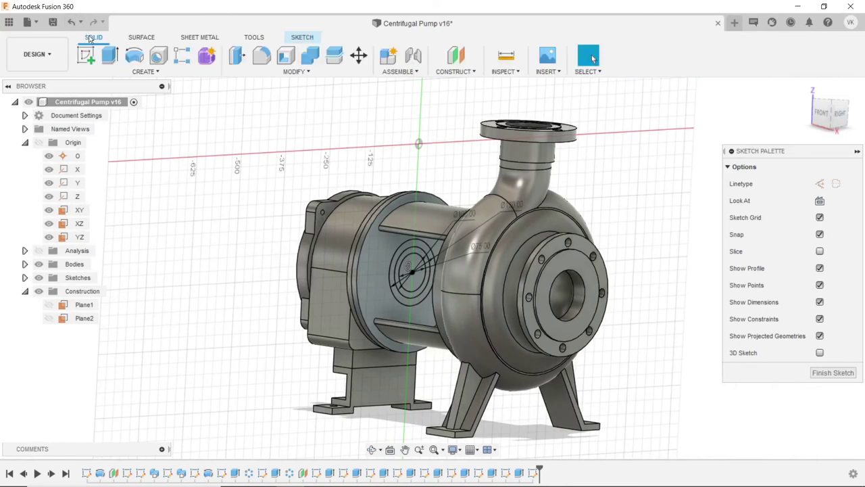
{"action": "left_click", "coordinate": [110, 56]}
{"action": "scroll", "coordinate": [394, 261], "scroll_direction": "up", "scroll_amount": 3}
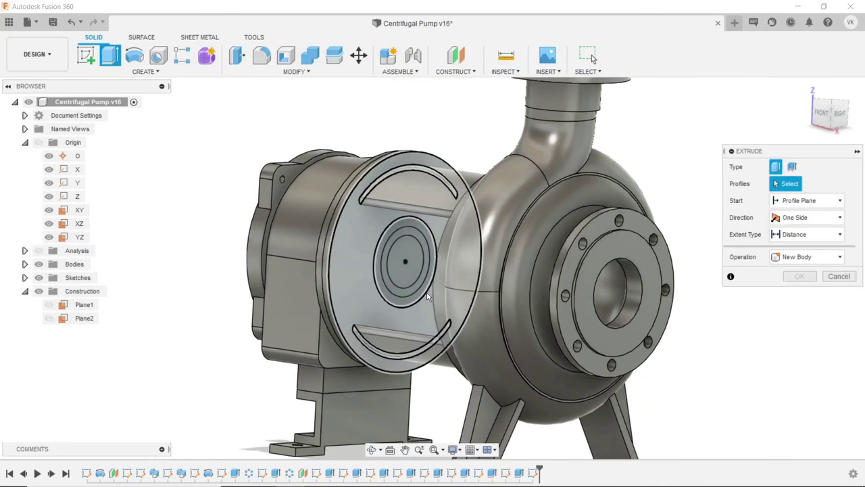
{"action": "scroll", "coordinate": [395, 261], "scroll_direction": "up", "scroll_amount": 3}
{"action": "left_click", "coordinate": [378, 216]}
{"action": "left_click", "coordinate": [376, 199]}
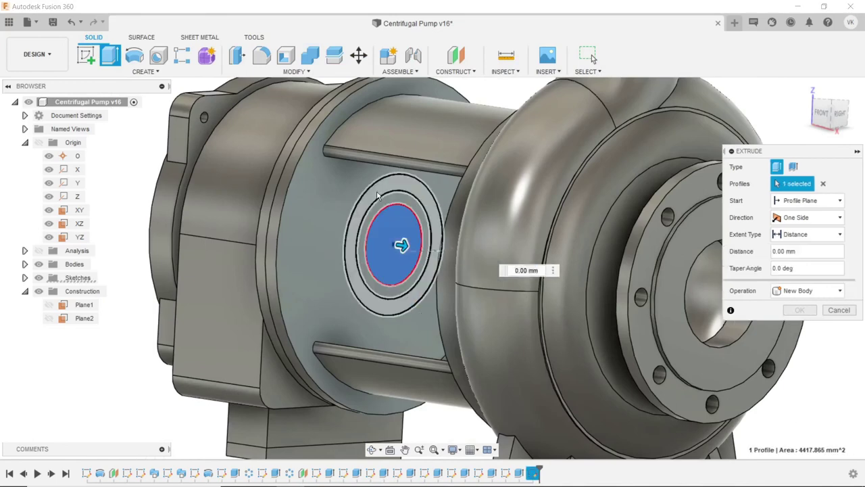
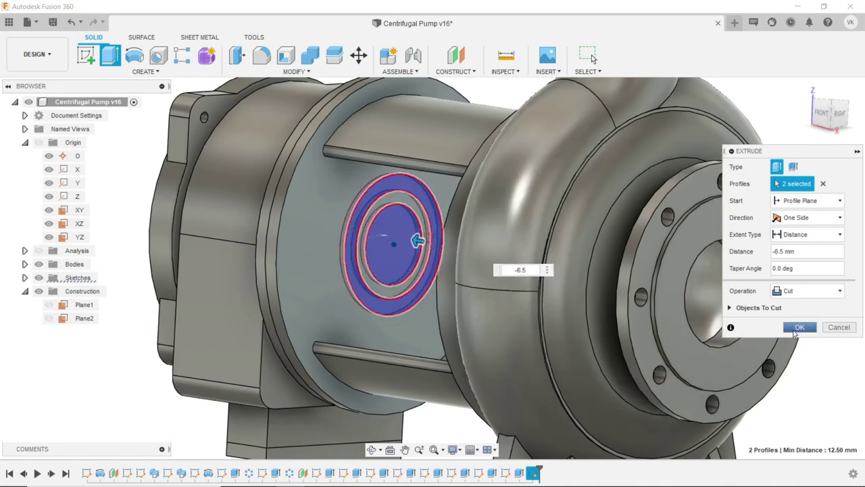
- Apply the 6.5 mm cut to the two rings and orbit to show the volute end
{"action": "left_click", "coordinate": [800, 327]}
{"action": "scroll", "coordinate": [473, 252], "scroll_direction": "down", "scroll_amount": 5}
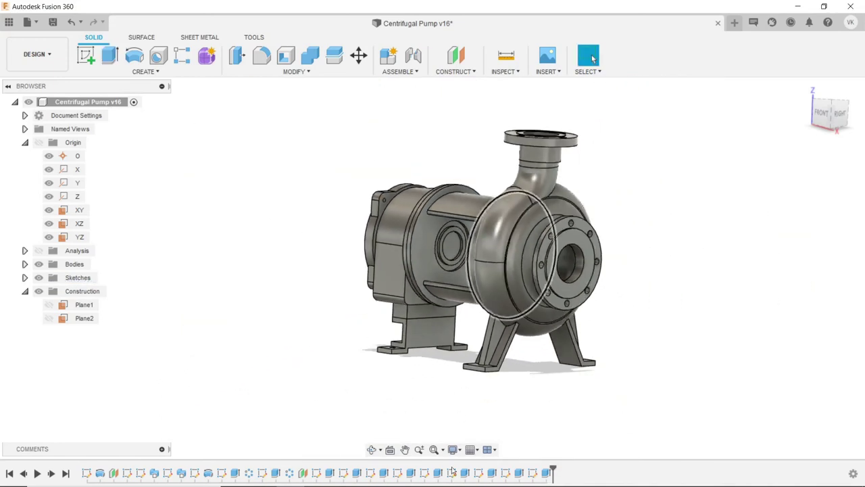
{"action": "left_click", "coordinate": [371, 449]}
{"action": "mouse_move", "coordinate": [379, 410]}
{"action": "left_mouse_down"}
{"action": "mouse_move", "coordinate": [495, 405]}
{"action": "mouse_move", "coordinate": [514, 318]}
{"action": "left_mouse_up"}
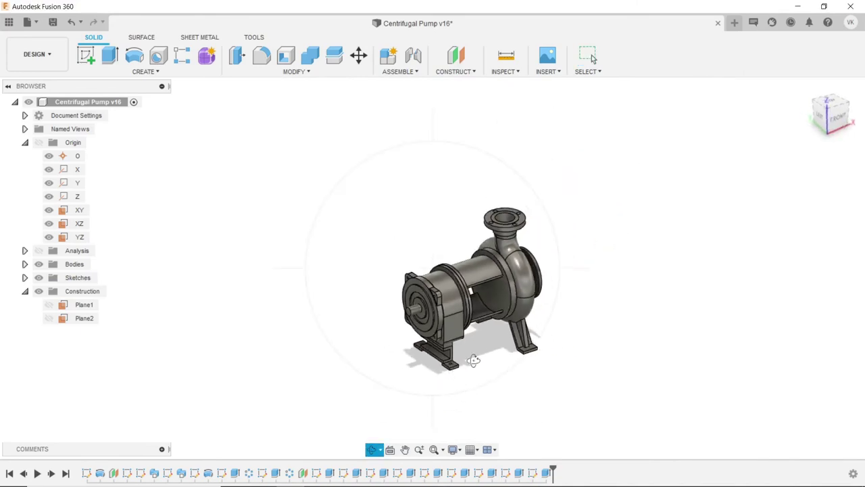
{"action": "left_click", "coordinate": [371, 450]}
{"action": "mouse_move", "coordinate": [371, 443]}
{"action": "left_mouse_down"}
{"action": "mouse_move", "coordinate": [357, 378]}
{"action": "mouse_move", "coordinate": [339, 388]}
{"action": "left_mouse_up"}
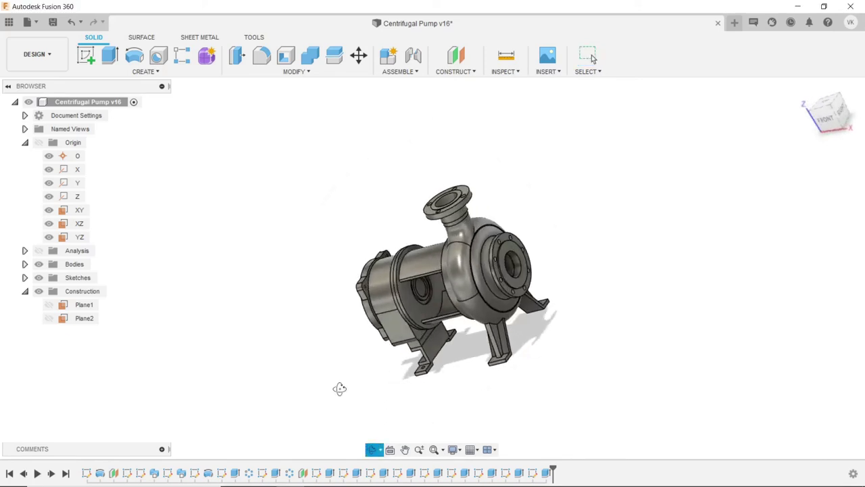
{"action": "right_click", "coordinate": [302, 370]}
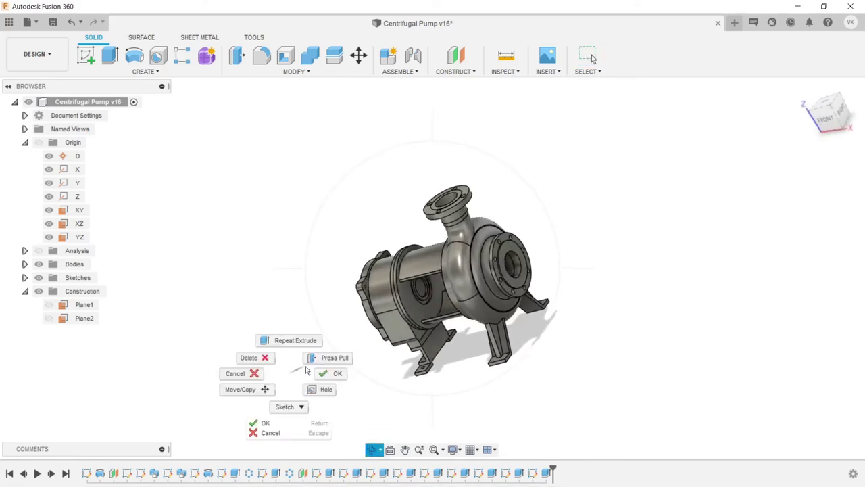
{"action": "key", "text": "Escape"}
- Select the circular face inside the side boss opening
{"action": "scroll", "coordinate": [424, 283], "scroll_direction": "up", "scroll_amount": 2}
{"action": "scroll", "coordinate": [424, 284], "scroll_direction": "up", "scroll_amount": 3}
{"action": "scroll", "coordinate": [424, 284], "scroll_direction": "up", "scroll_amount": 3}
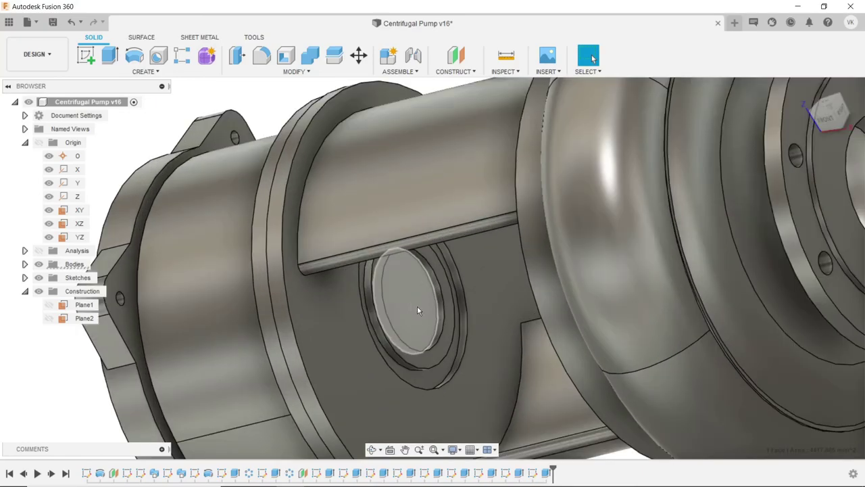
{"action": "left_click", "coordinate": [417, 305]}
{"action": "scroll", "coordinate": [417, 307], "scroll_direction": "down", "scroll_amount": 2}
{"action": "scroll", "coordinate": [417, 312], "scroll_direction": "down", "scroll_amount": 1}
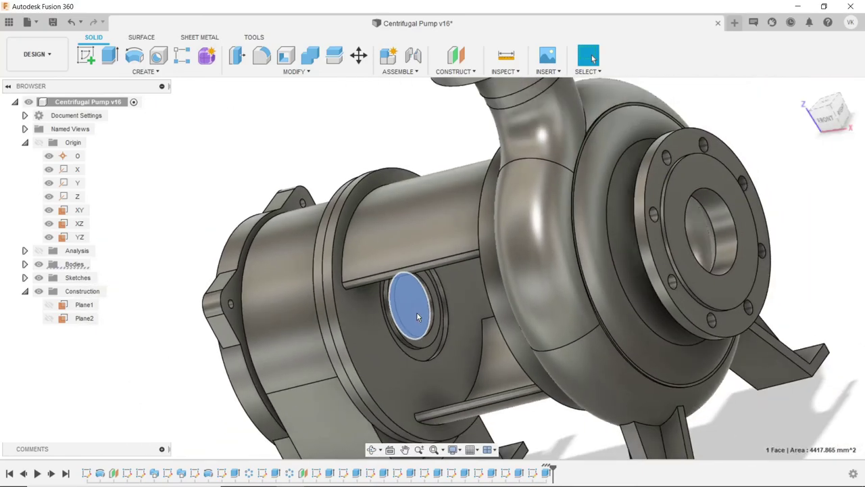
- Start a sketch on the selected face and project the hole's circular edge into it
{"action": "left_click", "coordinate": [91, 60]}
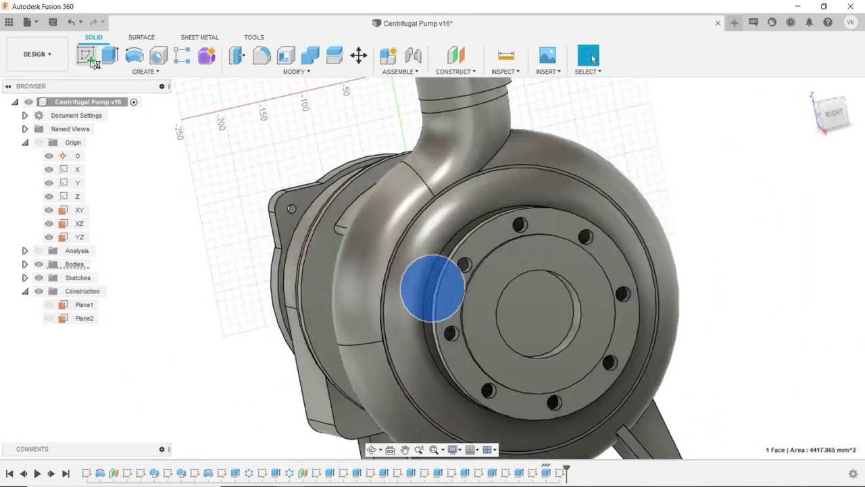
{"action": "left_click", "coordinate": [375, 452]}
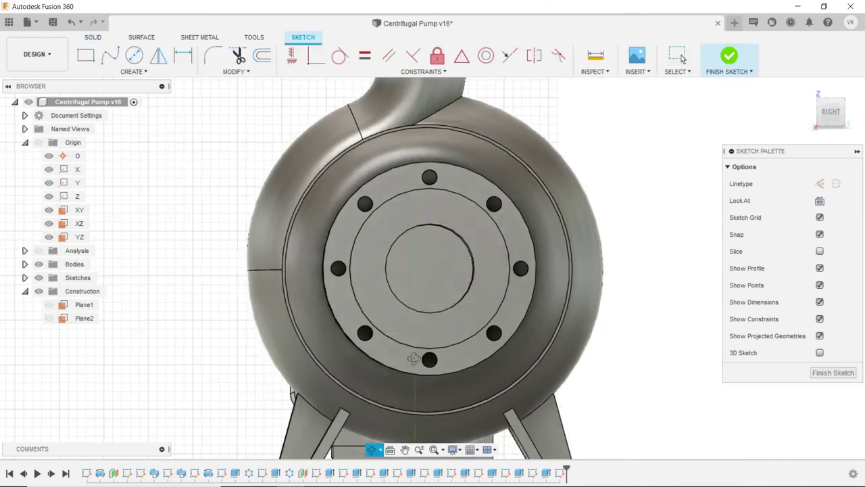
{"action": "left_click_drag", "start_coordinate": [378, 352], "coordinate": [446, 351]}
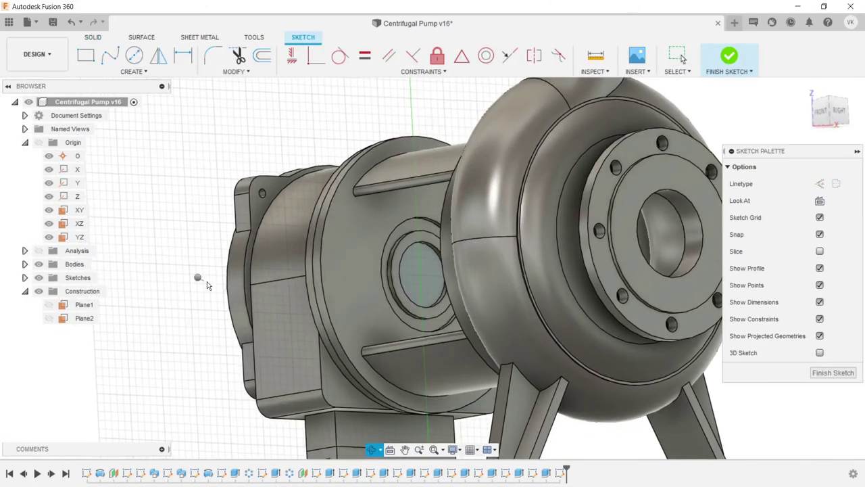
{"action": "right_click", "coordinate": [199, 277]}
{"action": "left_click", "coordinate": [247, 276]}
{"action": "scroll", "coordinate": [419, 269], "scroll_direction": "up", "scroll_amount": 2}
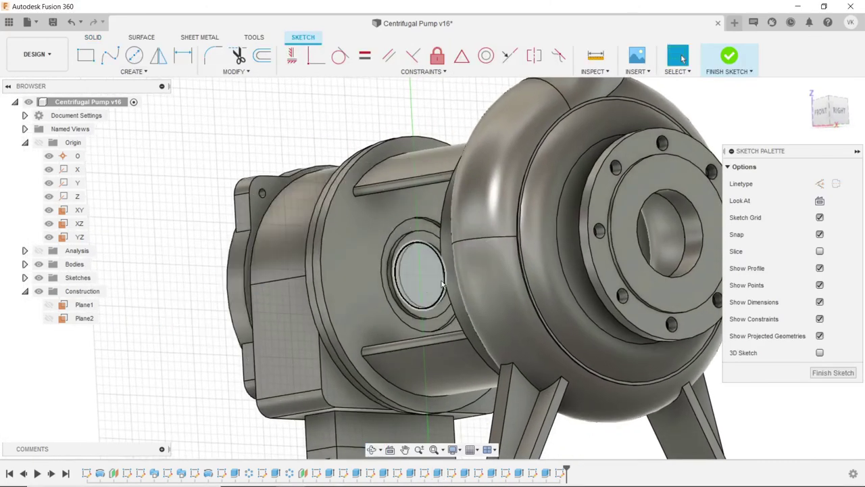
{"action": "scroll", "coordinate": [438, 265], "scroll_direction": "up", "scroll_amount": 4}
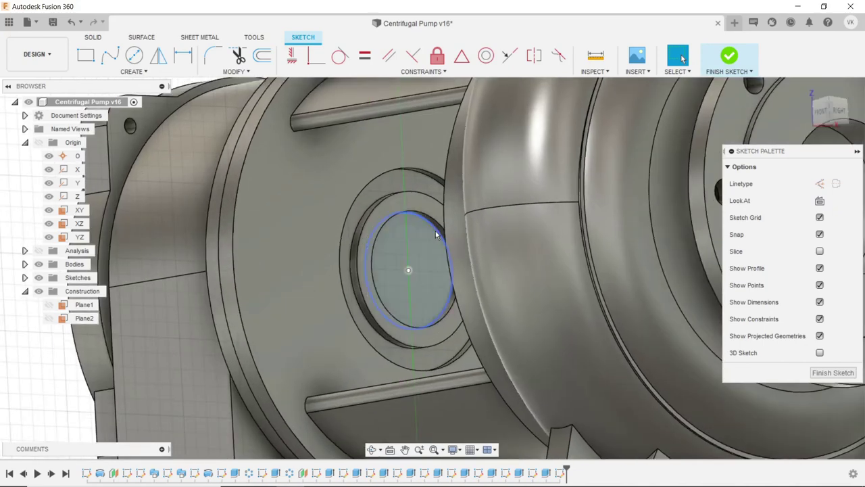
{"action": "left_click", "coordinate": [440, 233]}
{"action": "left_click", "coordinate": [145, 73]}
{"action": "mouse_move", "coordinate": [108, 271]}
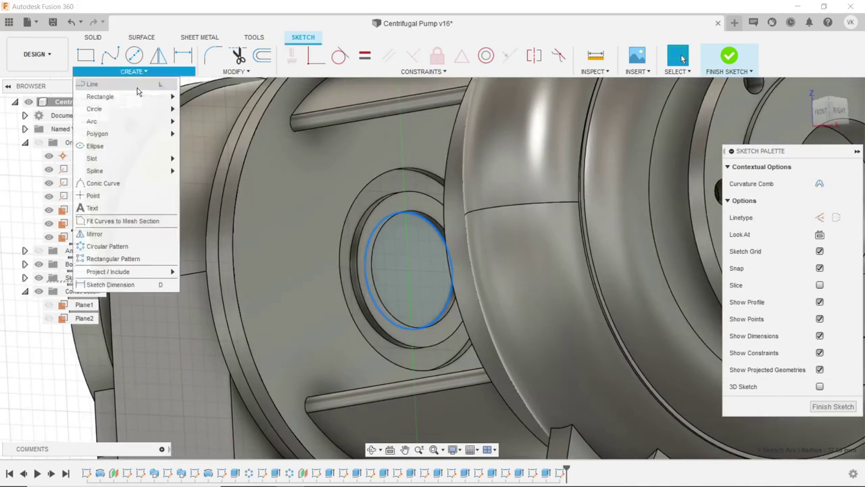
{"action": "left_click", "coordinate": [196, 273]}
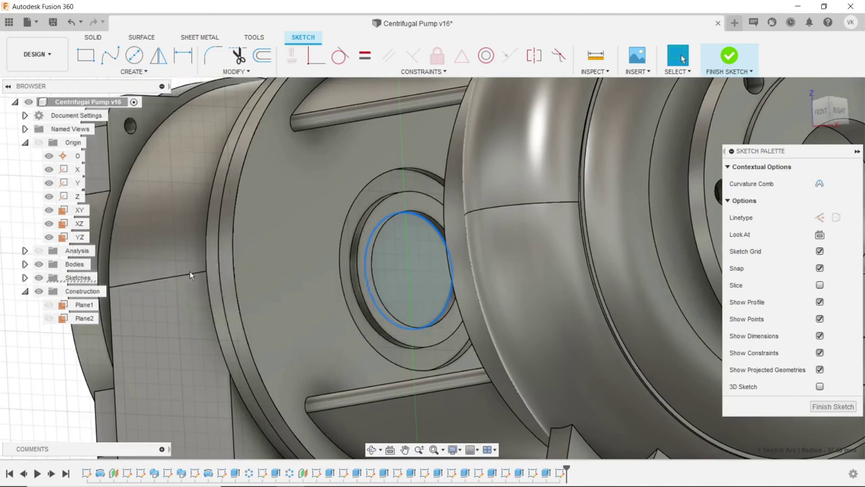
{"action": "left_click", "coordinate": [799, 219]}
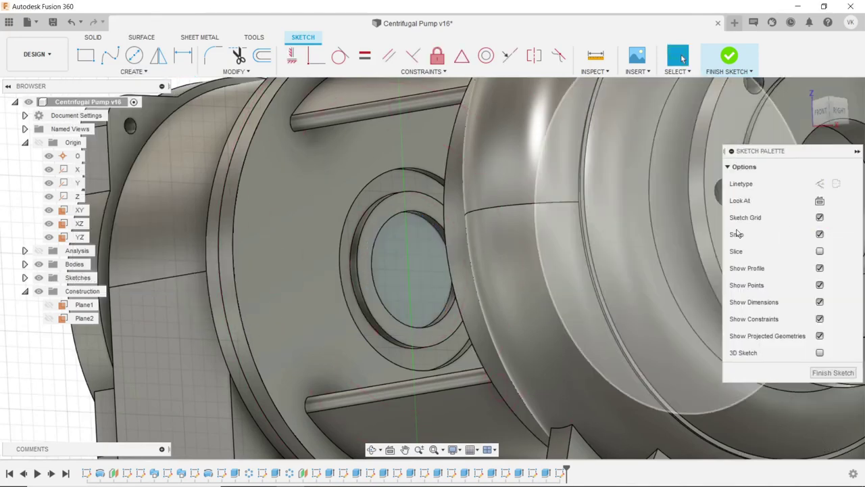
- Extrude the projected circle 10 mm, joined to the pump body
{"action": "scroll", "coordinate": [309, 315], "scroll_direction": "down", "scroll_amount": 5}
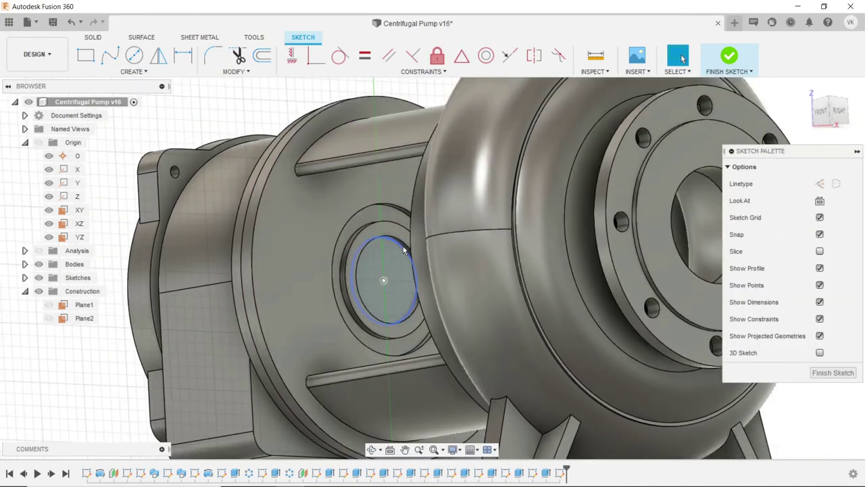
{"action": "scroll", "coordinate": [402, 246], "scroll_direction": "up", "scroll_amount": 4}
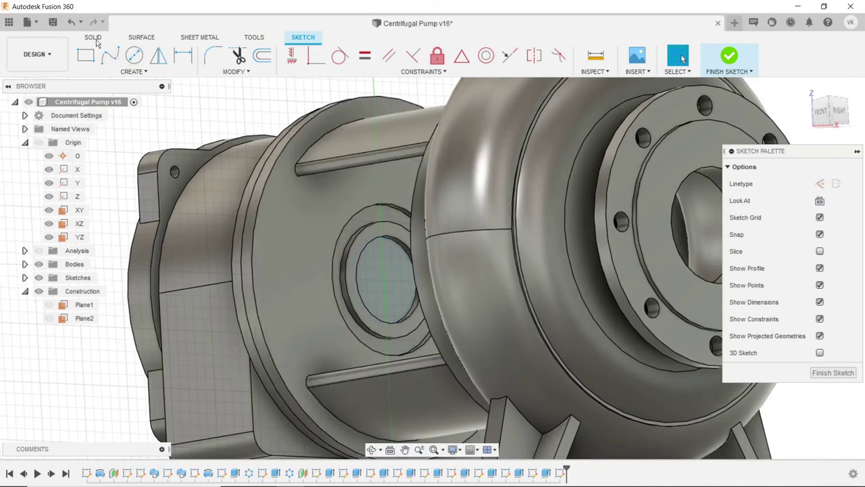
{"action": "left_click", "coordinate": [94, 37]}
{"action": "left_click", "coordinate": [109, 55]}
{"action": "type", "text": "10"}
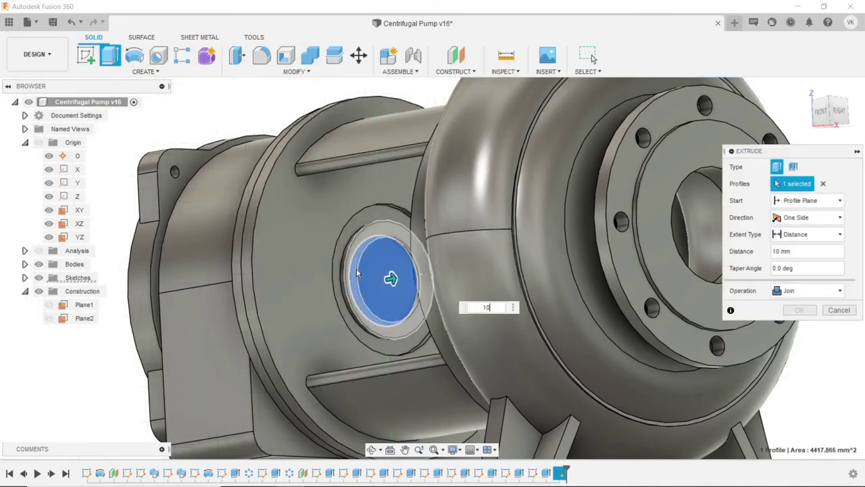
{"action": "key", "text": "Return"}
{"action": "left_click", "coordinate": [799, 310]}
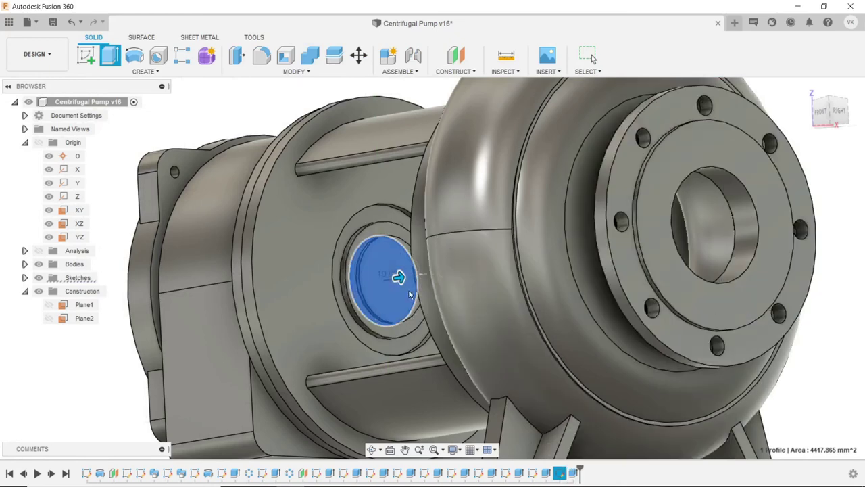
{"action": "key", "text": "Escape"}
{"action": "middle_click_drag", "start_coordinate": [409, 293], "coordinate": [301, 223], "text": "shift"}
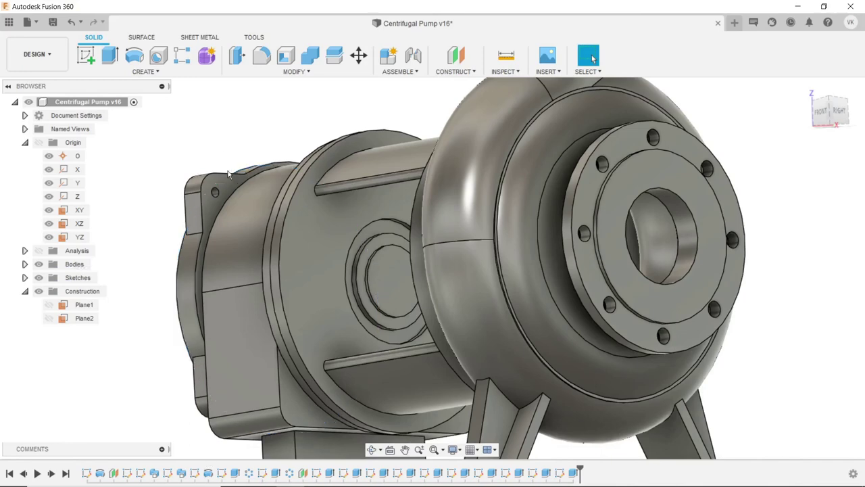
- Start a new sketch on the disc's round rear face
{"action": "scroll", "coordinate": [324, 203], "scroll_direction": "down", "scroll_amount": 3}
{"action": "scroll", "coordinate": [352, 240], "scroll_direction": "down", "scroll_amount": 3}
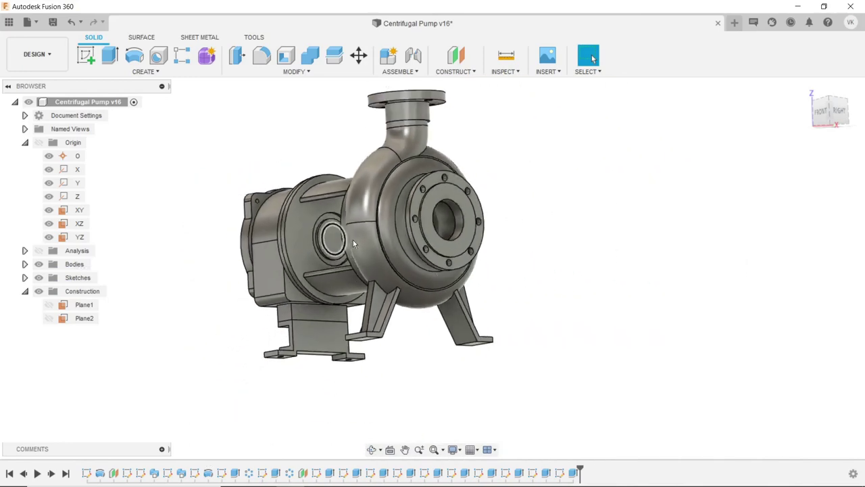
{"action": "left_click", "coordinate": [371, 449]}
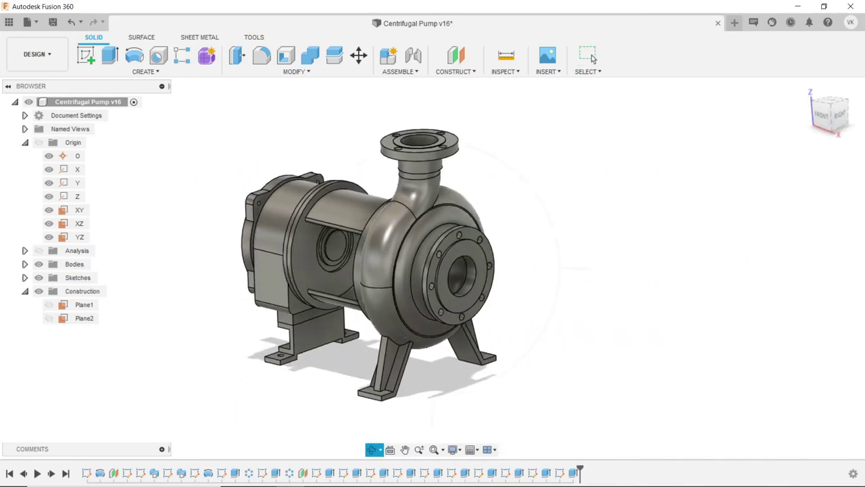
{"action": "left_click", "coordinate": [587, 57]}
{"action": "scroll", "coordinate": [337, 248], "scroll_direction": "up", "scroll_amount": 4}
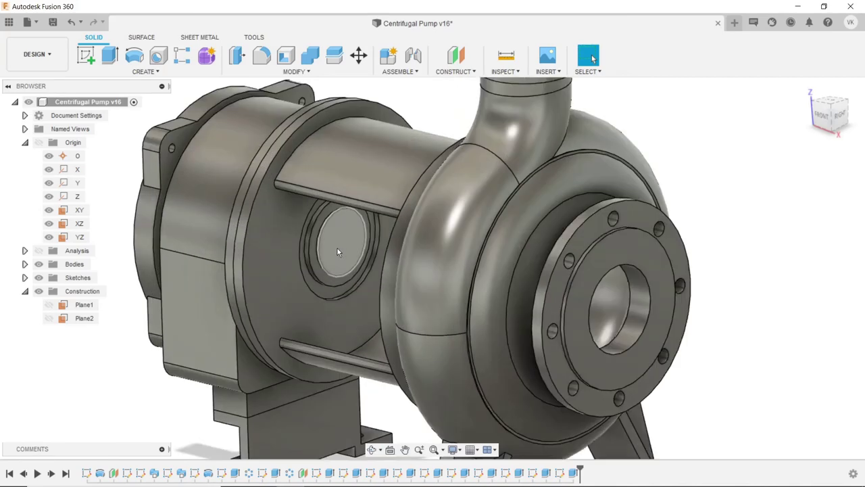
{"action": "scroll", "coordinate": [337, 251], "scroll_direction": "up", "scroll_amount": 1}
{"action": "left_click", "coordinate": [335, 242]}
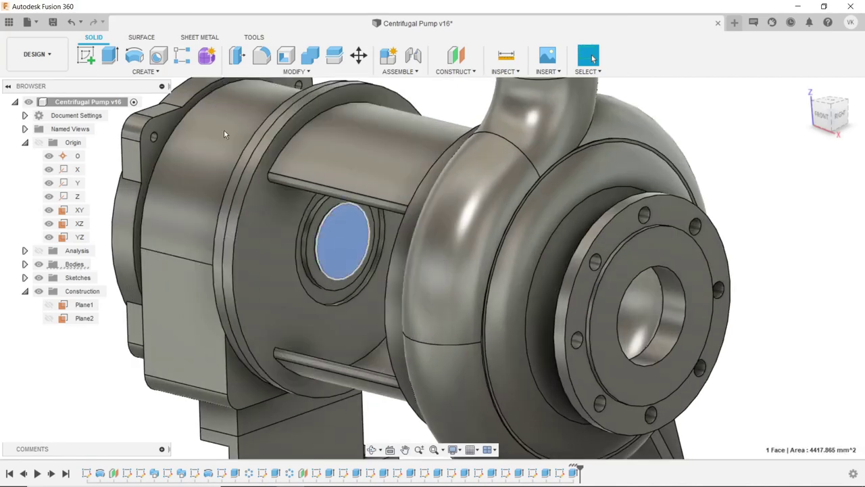
{"action": "left_click", "coordinate": [86, 55]}
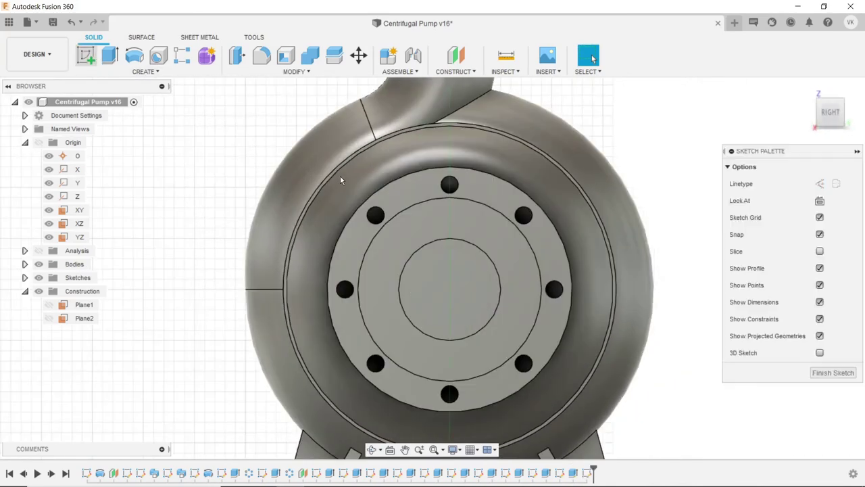
- Dimension the inner circle to a 40 mm diameter
{"action": "left_click", "coordinate": [134, 56]}
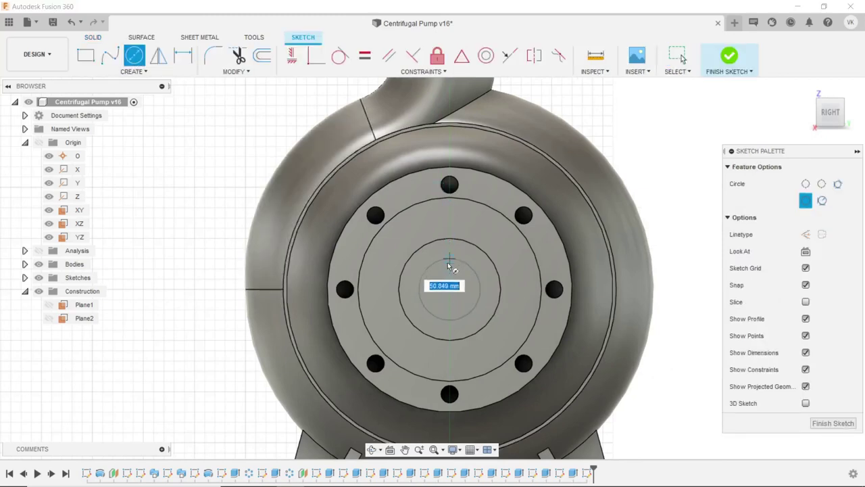
{"action": "key", "text": "Escape"}
{"action": "left_click", "coordinate": [184, 58]}
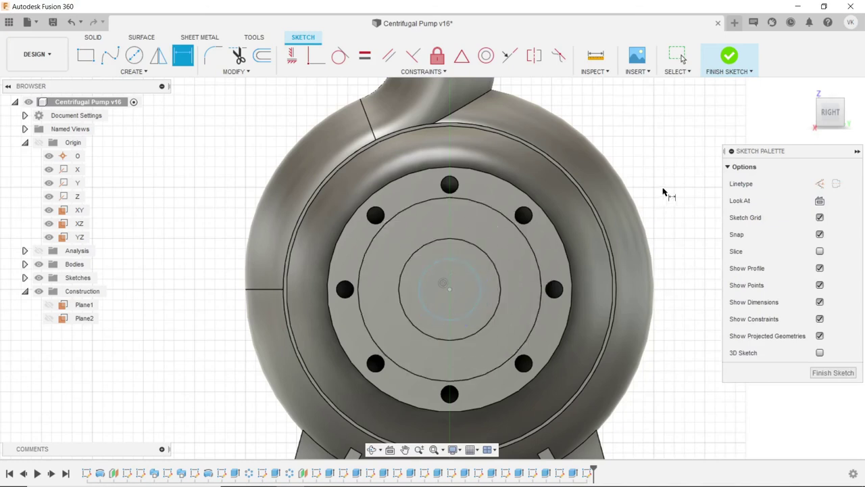
{"action": "left_click", "coordinate": [482, 284]}
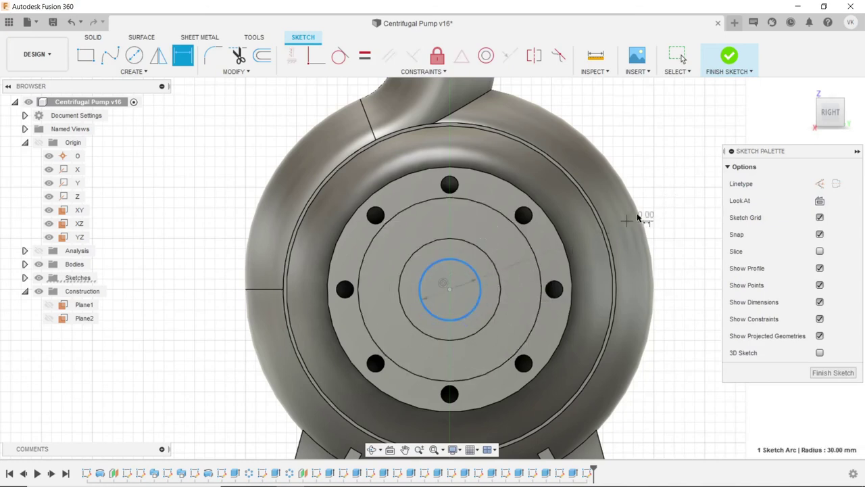
{"action": "left_click", "coordinate": [658, 204]}
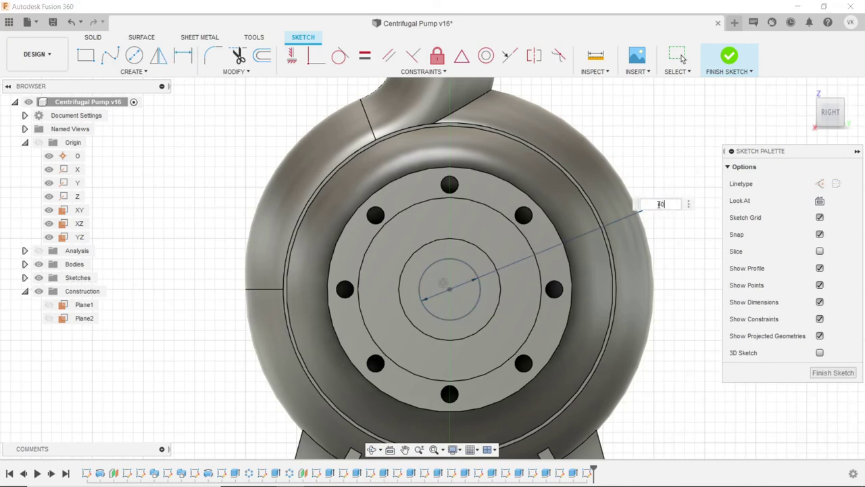
{"action": "key", "text": "Return"}
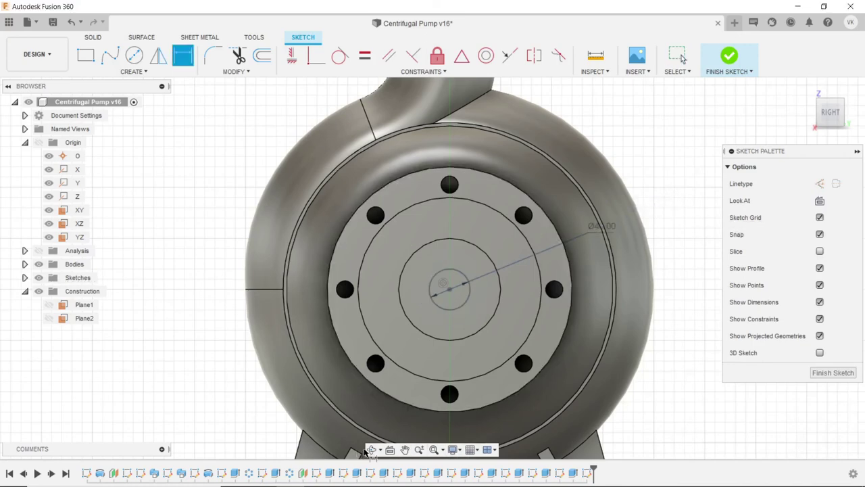
- Extrude the 40 mm circle -10 mm to cut the pocket
{"action": "left_click", "coordinate": [372, 450]}
{"action": "left_click_drag", "start_coordinate": [409, 357], "coordinate": [465, 369]}
{"action": "left_click", "coordinate": [94, 37]}
{"action": "left_click", "coordinate": [110, 54]}
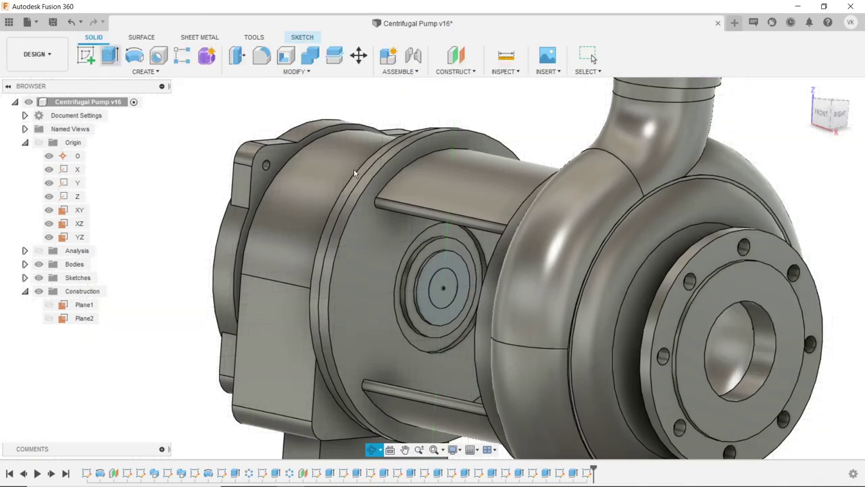
{"action": "left_click", "coordinate": [438, 284]}
{"action": "type", "text": "-10"}
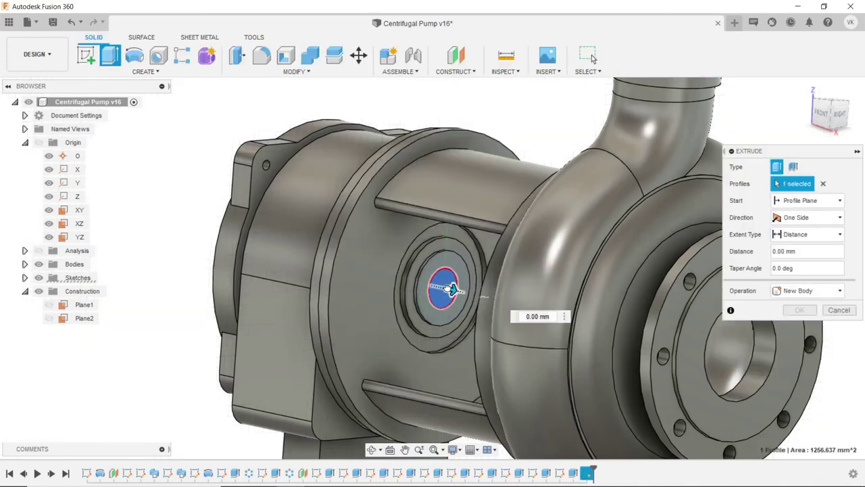
{"action": "key", "text": "Return"}
{"action": "key", "text": "Return"}
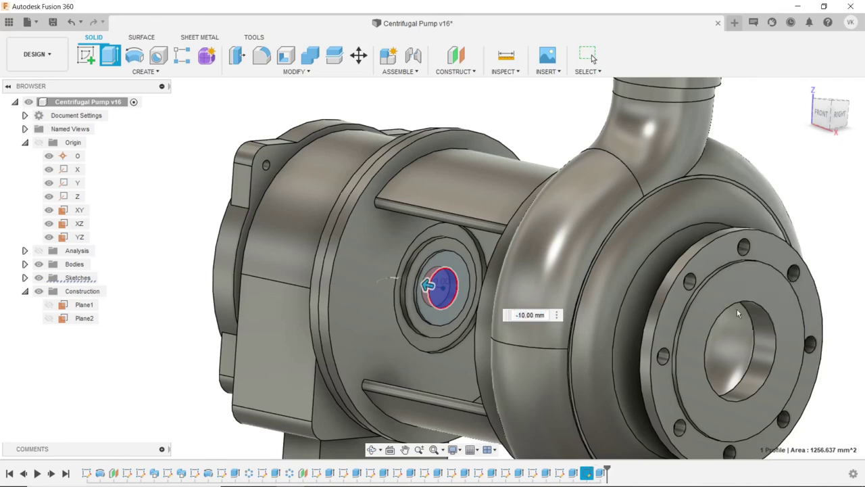
{"action": "scroll", "coordinate": [496, 233], "scroll_direction": "down", "scroll_amount": 3}
{"action": "scroll", "coordinate": [497, 234], "scroll_direction": "down", "scroll_amount": 2}
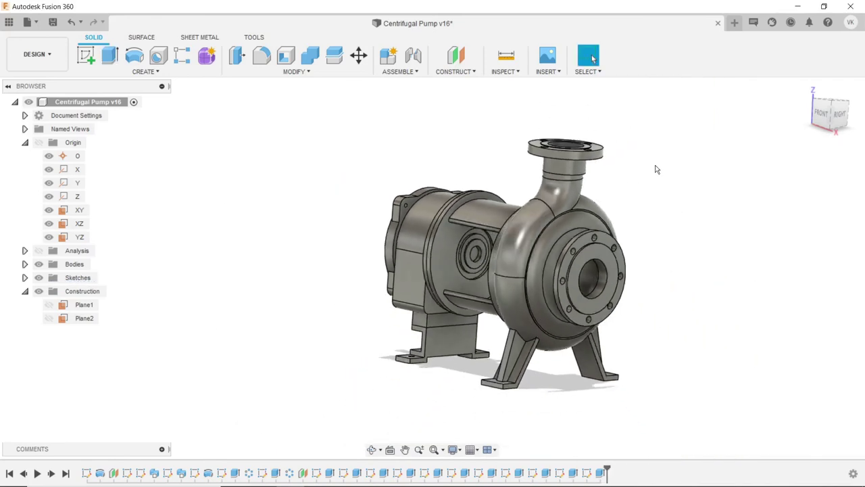
{"action": "scroll", "coordinate": [473, 254], "scroll_direction": "up", "scroll_amount": 5}
- Start a sketch on the pocket's bottom face, viewed from an angled 3D orbit
{"action": "left_click", "coordinate": [473, 230]}
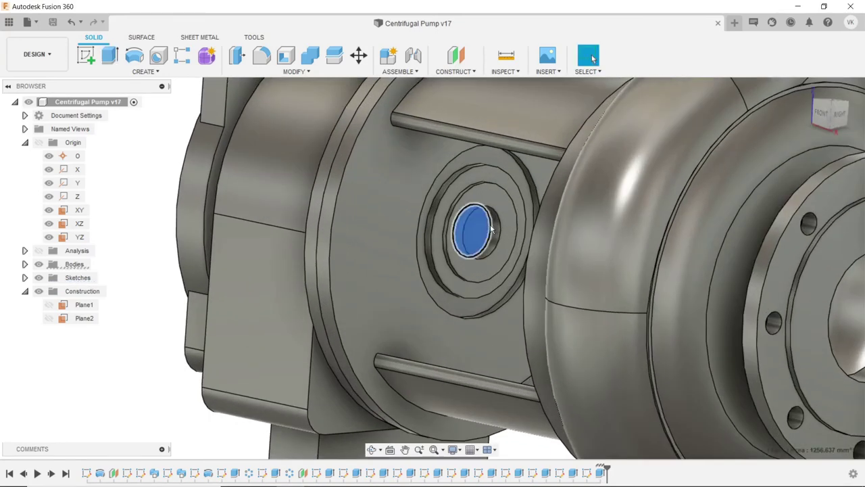
{"action": "left_click", "coordinate": [86, 56]}
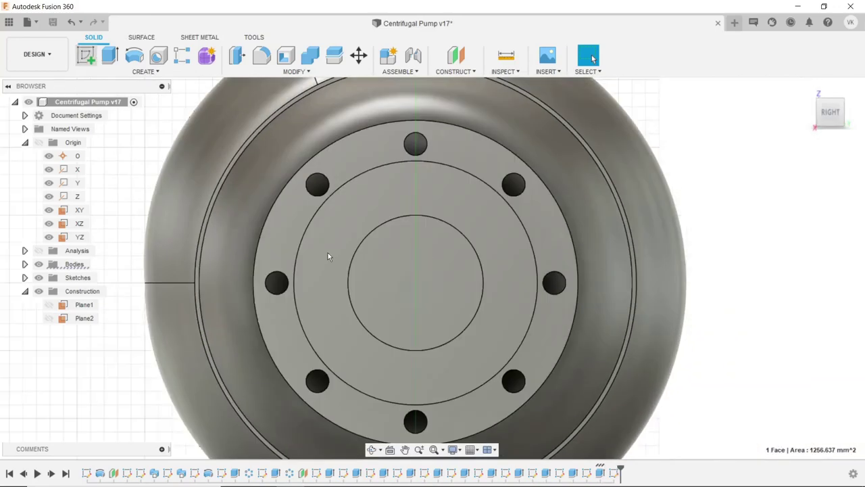
{"action": "left_click", "coordinate": [371, 449]}
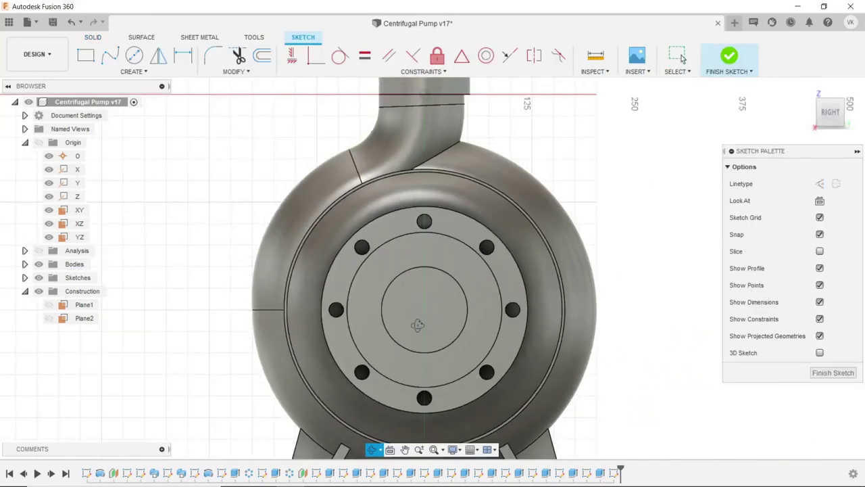
{"action": "left_click_drag", "start_coordinate": [418, 325], "coordinate": [196, 265]}
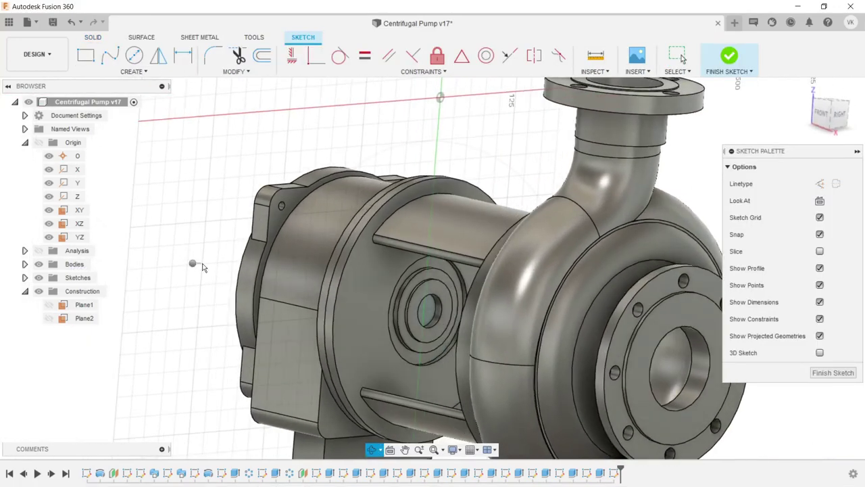
{"action": "right_click", "coordinate": [214, 263]}
{"action": "left_click", "coordinate": [211, 238]}
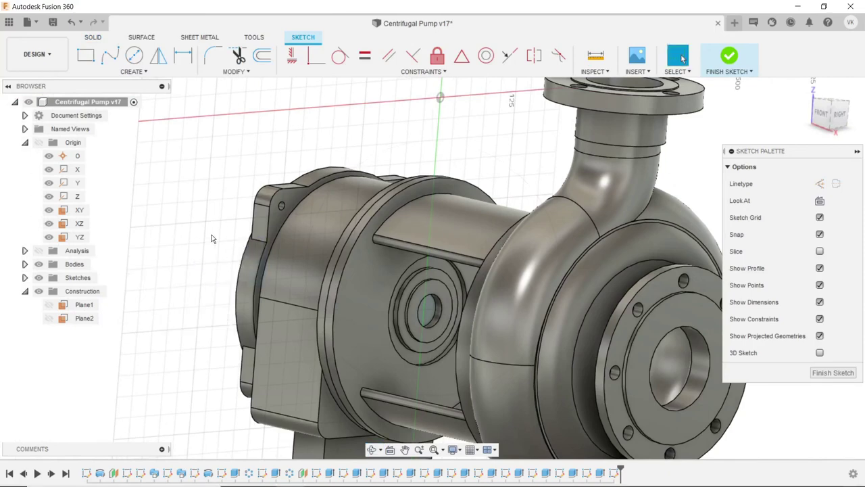
{"action": "left_click", "coordinate": [95, 38]}
- Extrude the pocket circle One Side, To Object up to the casing's back face, as Join
{"action": "left_click", "coordinate": [110, 53]}
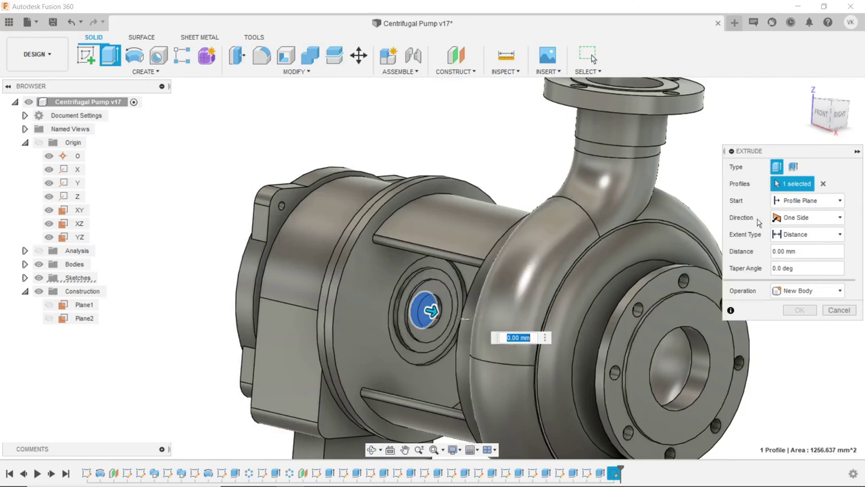
{"action": "left_click", "coordinate": [790, 217]}
{"action": "left_click", "coordinate": [796, 232]}
{"action": "left_click", "coordinate": [807, 234]}
{"action": "left_click", "coordinate": [799, 265]}
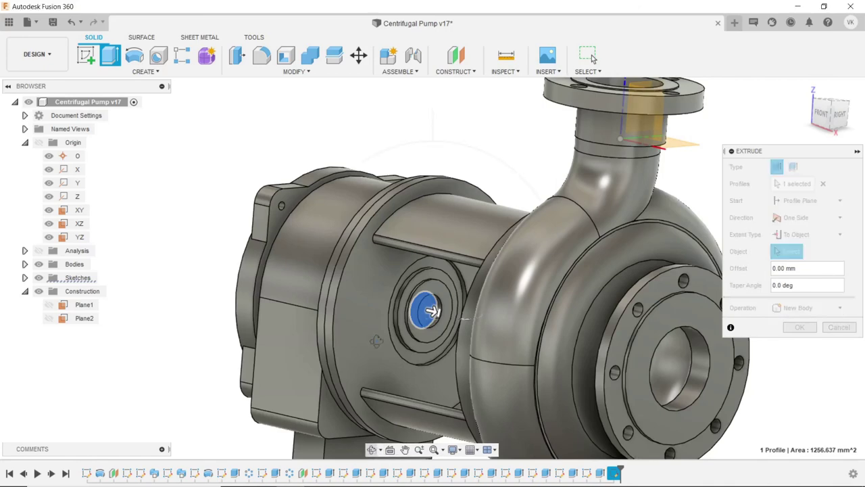
{"action": "middle_click_drag", "start_coordinate": [377, 340], "coordinate": [431, 209], "text": "shift"}
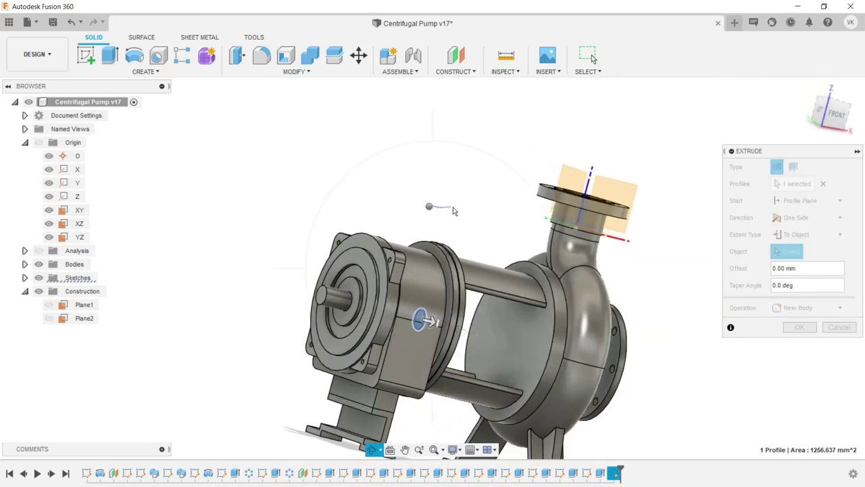
{"action": "right_click", "coordinate": [452, 207]}
{"action": "left_click", "coordinate": [500, 322]}
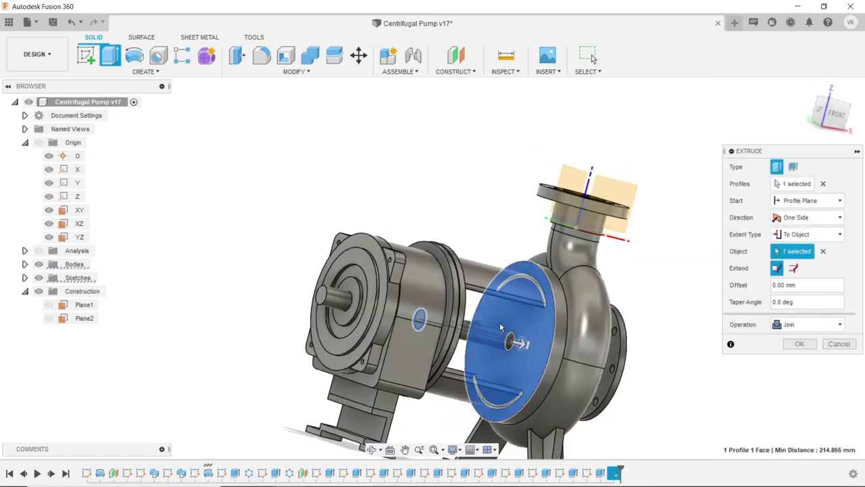
{"action": "left_click", "coordinate": [800, 344]}
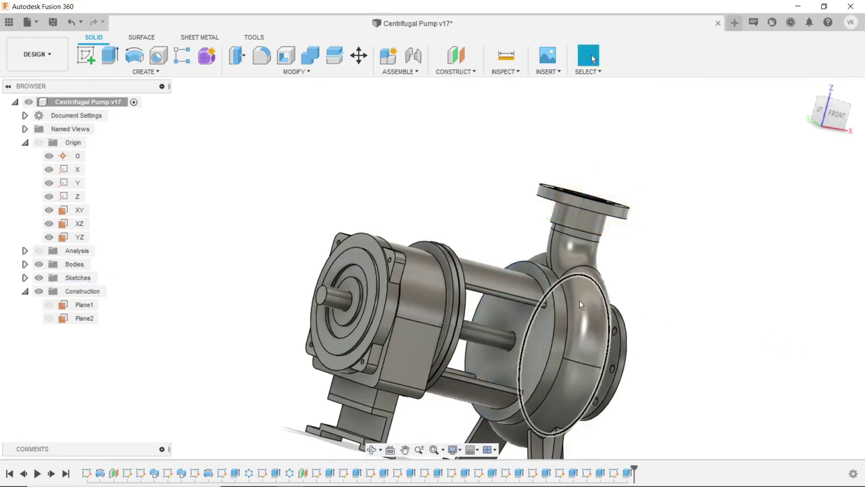
{"action": "scroll", "coordinate": [574, 318], "scroll_direction": "up", "scroll_amount": 3}
- Start a new sketch on the top face of the front foot
{"action": "left_click", "coordinate": [372, 449]}
{"action": "mouse_move", "coordinate": [405, 391]}
{"action": "left_mouse_down"}
{"action": "mouse_move", "coordinate": [449, 353]}
{"action": "mouse_move", "coordinate": [412, 342]}
{"action": "left_mouse_up"}
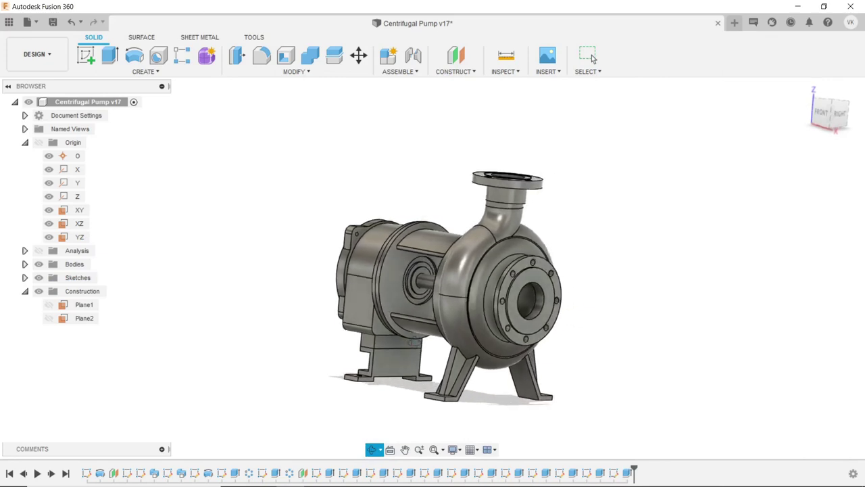
{"action": "scroll", "coordinate": [446, 392], "scroll_direction": "up", "scroll_amount": 2}
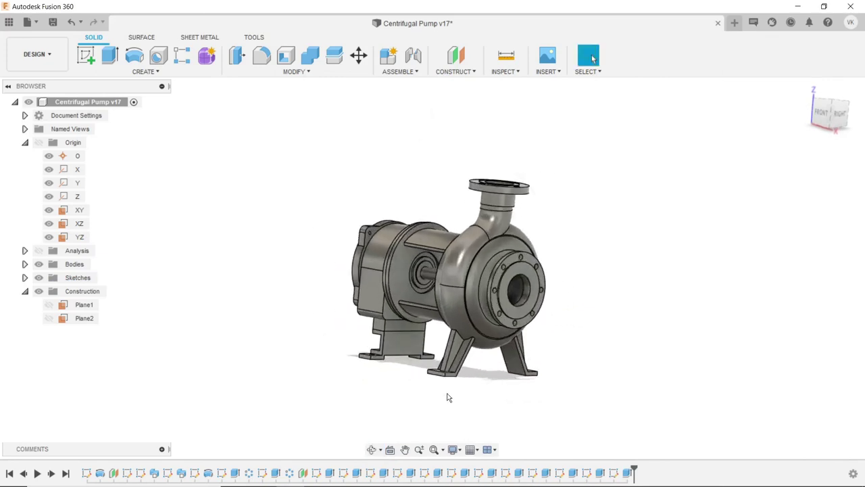
{"action": "left_click", "coordinate": [372, 450]}
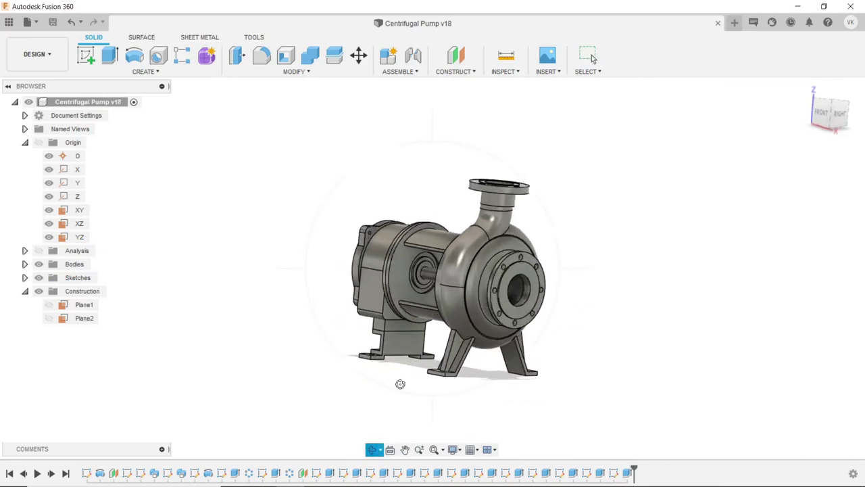
{"action": "mouse_move", "coordinate": [399, 383]}
{"action": "left_mouse_down"}
{"action": "mouse_move", "coordinate": [398, 409]}
{"action": "mouse_move", "coordinate": [572, 324]}
{"action": "left_mouse_up"}
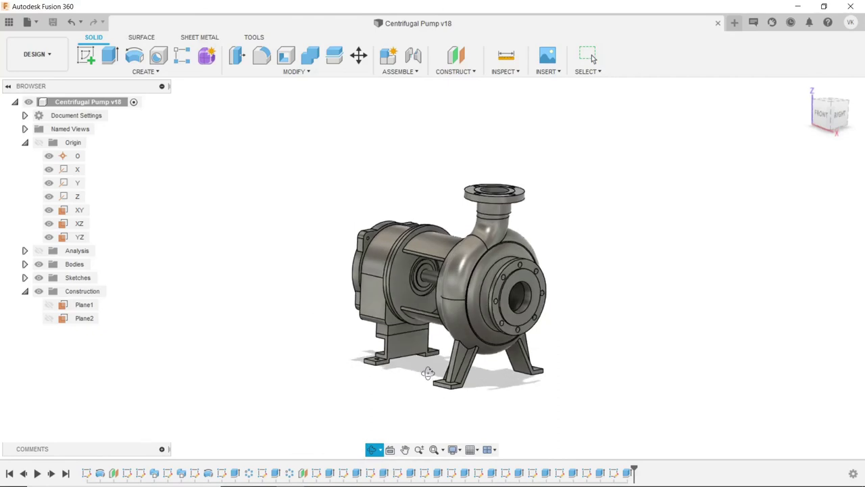
{"action": "right_click", "coordinate": [571, 324]}
{"action": "left_click", "coordinate": [613, 327]}
{"action": "scroll", "coordinate": [468, 409], "scroll_direction": "down", "scroll_amount": 2}
{"action": "scroll", "coordinate": [467, 409], "scroll_direction": "down", "scroll_amount": 3}
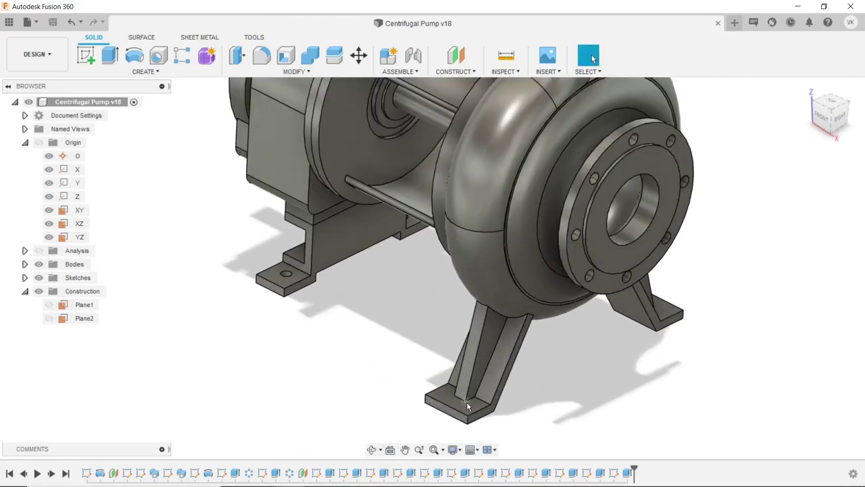
{"action": "left_click", "coordinate": [468, 409]}
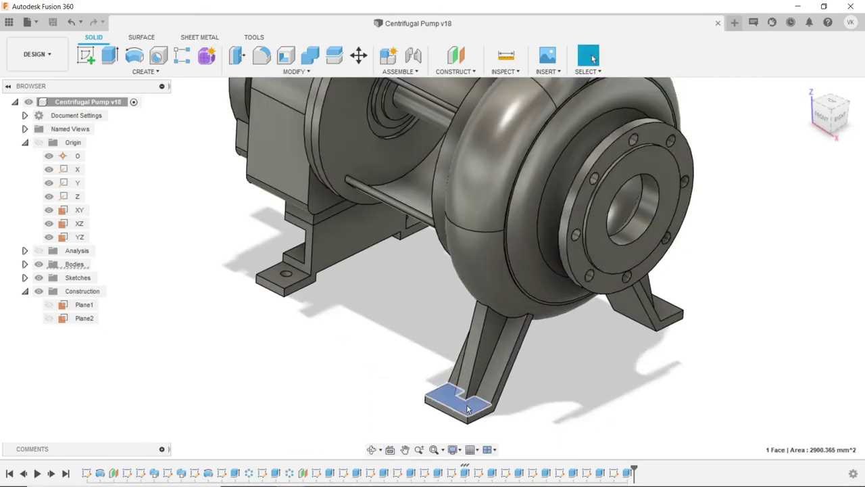
{"action": "left_click", "coordinate": [86, 56]}
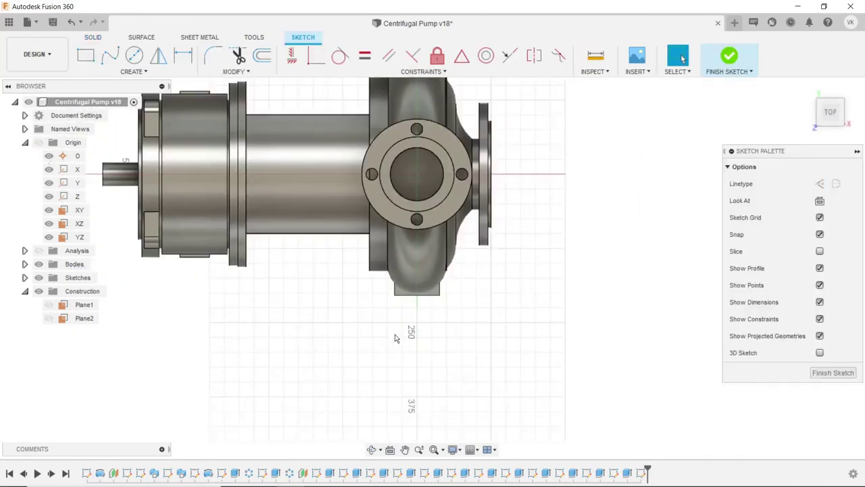
- Draw a circle on the front foot and dimension it to 15 mm diameter
{"action": "scroll", "coordinate": [396, 338], "scroll_direction": "up", "scroll_amount": 1}
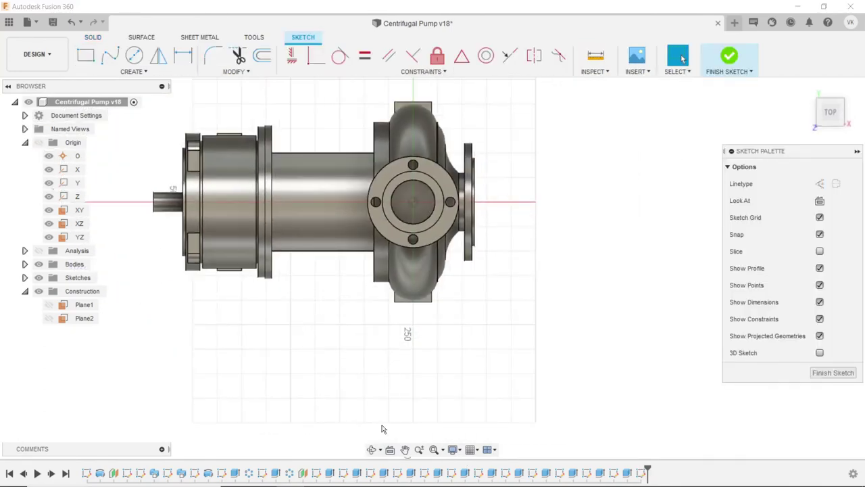
{"action": "left_click", "coordinate": [371, 450]}
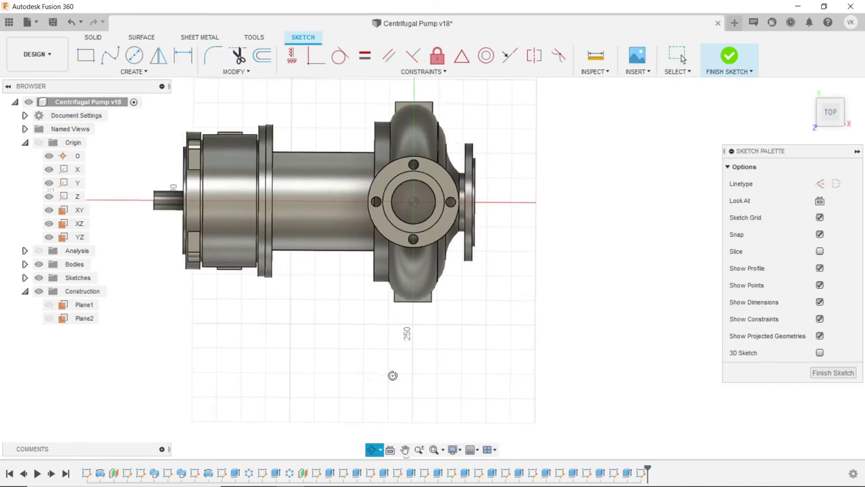
{"action": "mouse_move", "coordinate": [396, 377]}
{"action": "left_mouse_down"}
{"action": "mouse_move", "coordinate": [401, 329]}
{"action": "mouse_move", "coordinate": [430, 328]}
{"action": "left_mouse_up"}
{"action": "right_click", "coordinate": [343, 328]}
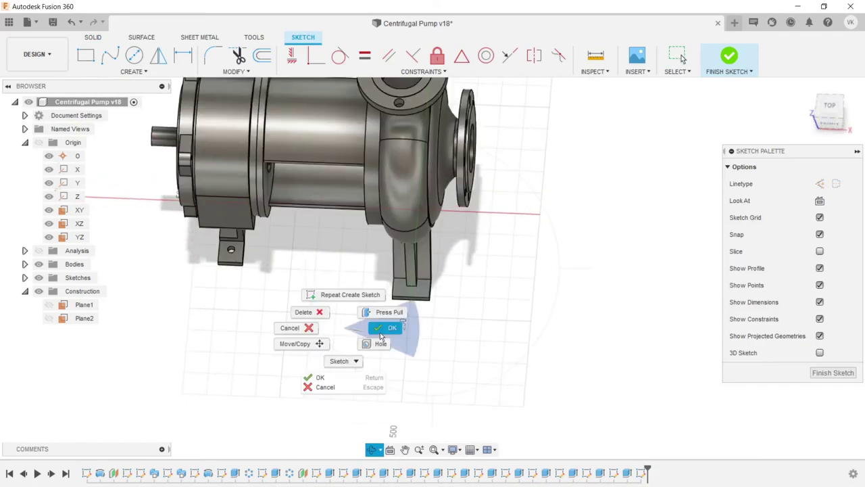
{"action": "left_click", "coordinate": [386, 340]}
{"action": "scroll", "coordinate": [423, 276], "scroll_direction": "down", "scroll_amount": 2}
{"action": "scroll", "coordinate": [423, 276], "scroll_direction": "down", "scroll_amount": 3}
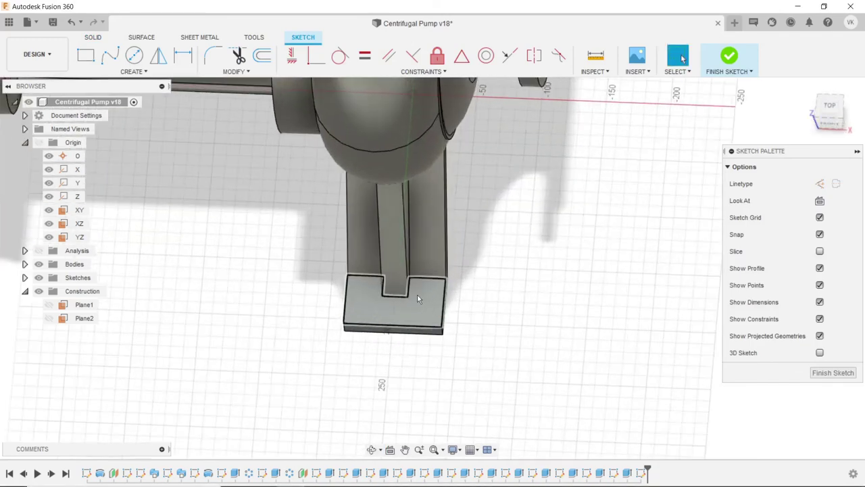
{"action": "left_click", "coordinate": [135, 56]}
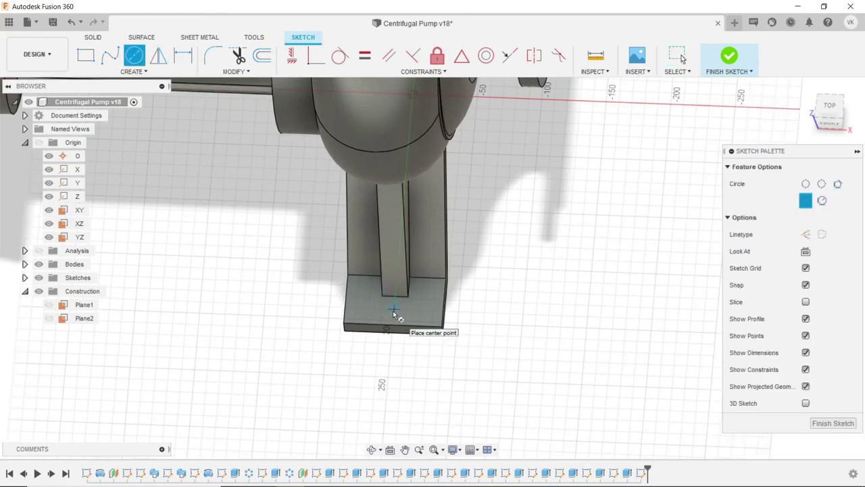
{"action": "scroll", "coordinate": [391, 309], "scroll_direction": "down", "scroll_amount": 3}
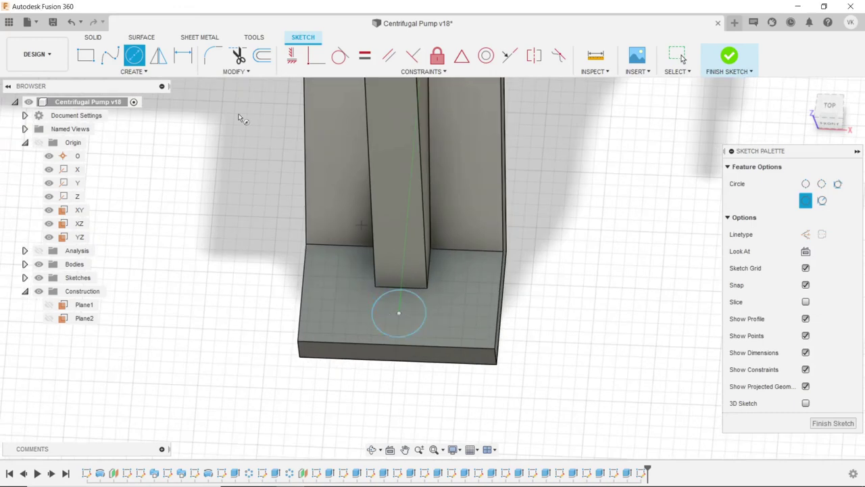
{"action": "left_click", "coordinate": [182, 55]}
{"action": "left_click", "coordinate": [372, 318]}
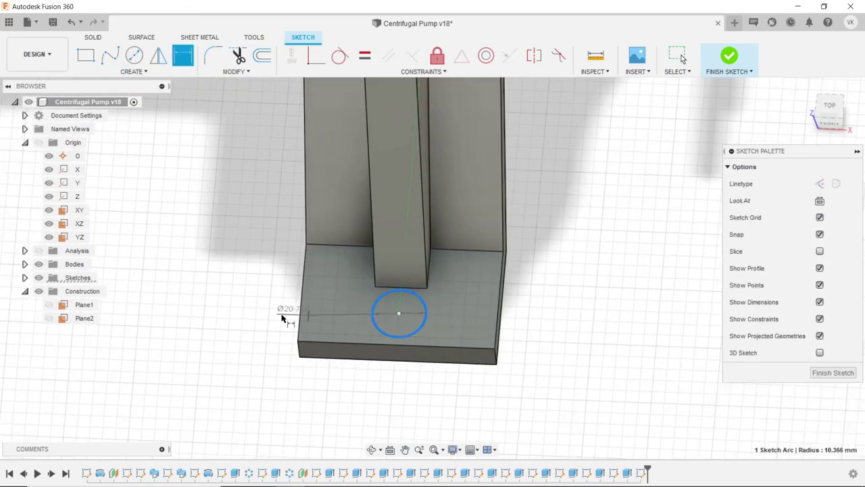
{"action": "left_click", "coordinate": [283, 314]}
{"action": "key", "text": "Return"}
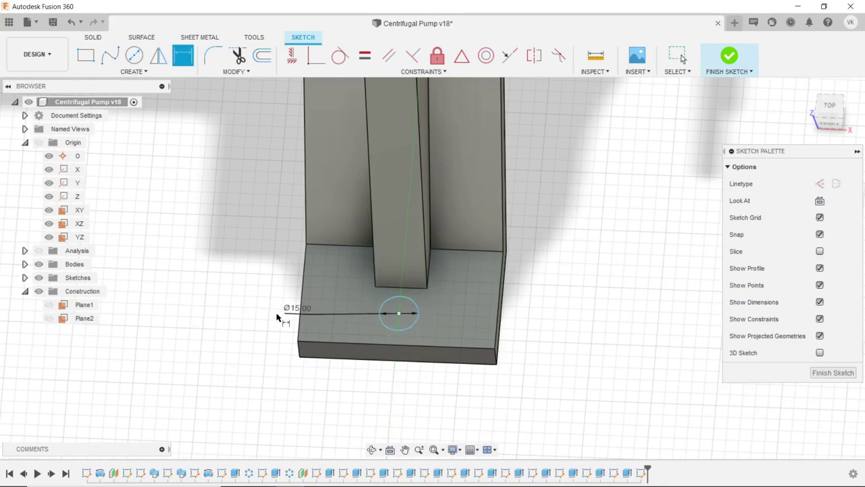
- Draw a second 15 mm diameter circle on the other foot
{"action": "left_click", "coordinate": [367, 453]}
{"action": "mouse_move", "coordinate": [398, 284]}
{"action": "left_mouse_down"}
{"action": "mouse_move", "coordinate": [345, 273]}
{"action": "mouse_move", "coordinate": [287, 351]}
{"action": "mouse_move", "coordinate": [307, 368]}
{"action": "left_mouse_up"}
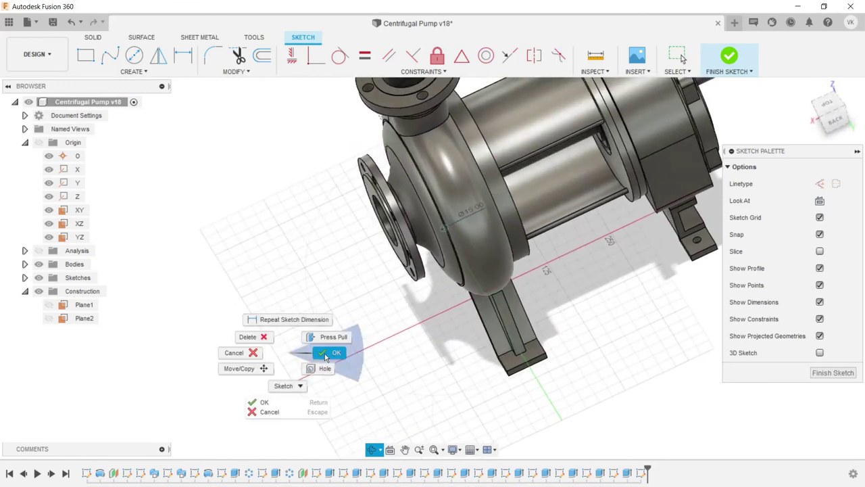
{"action": "left_click", "coordinate": [280, 315]}
{"action": "key", "text": "c"}
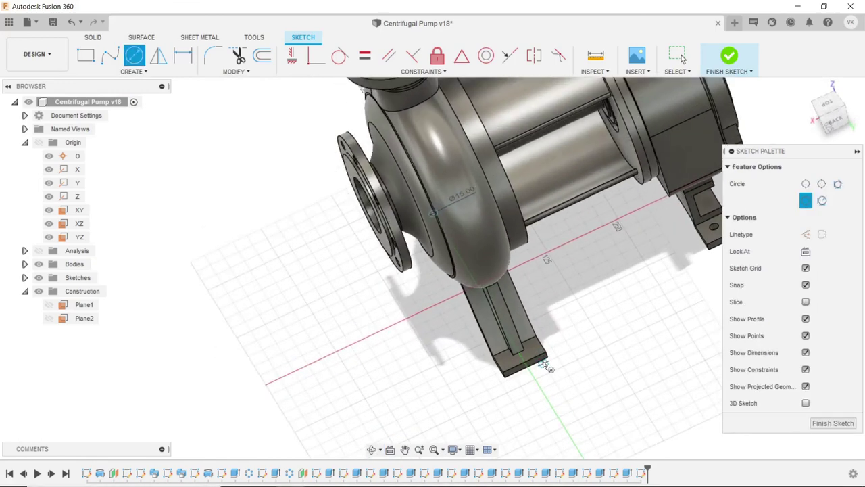
{"action": "scroll", "coordinate": [484, 345], "scroll_direction": "up", "scroll_amount": 5}
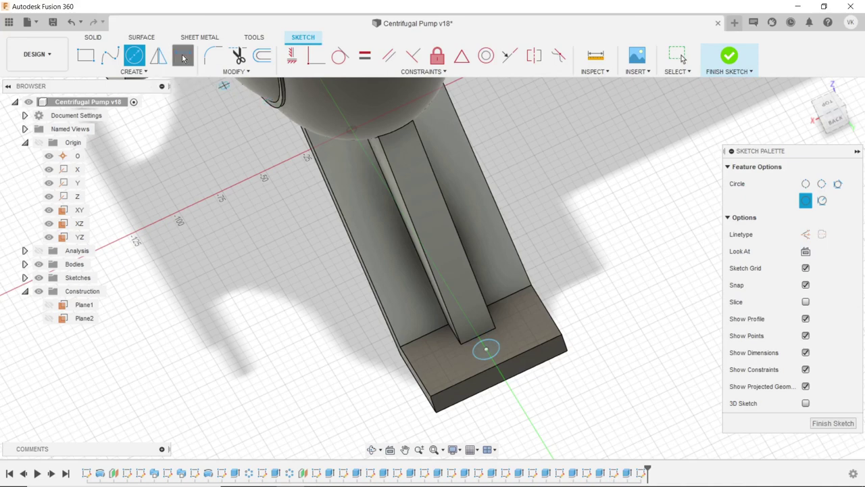
{"action": "left_click", "coordinate": [182, 59]}
{"action": "left_click", "coordinate": [499, 348]}
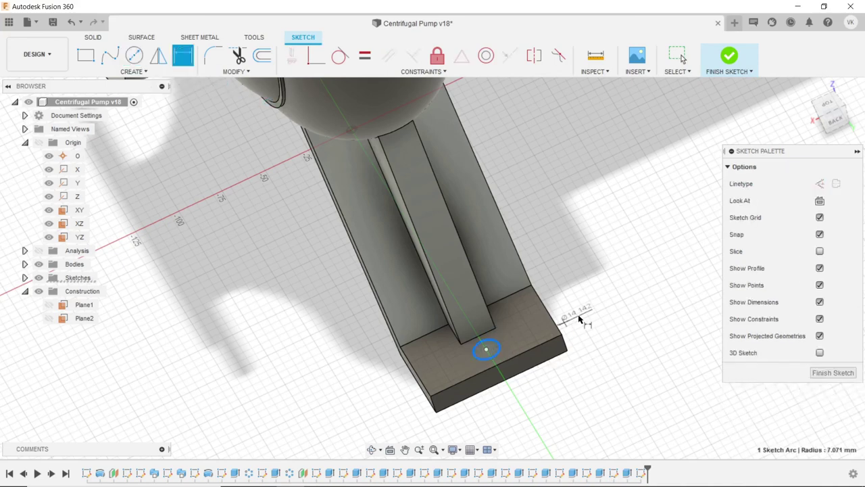
{"action": "left_click", "coordinate": [585, 313]}
{"action": "type", "text": "15"}
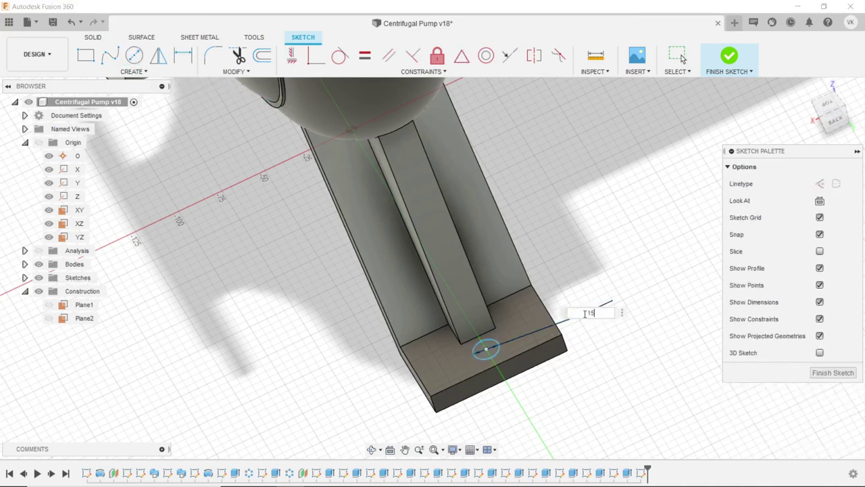
{"action": "key", "text": "Return"}
{"action": "scroll", "coordinate": [574, 317], "scroll_direction": "down", "scroll_amount": 3}
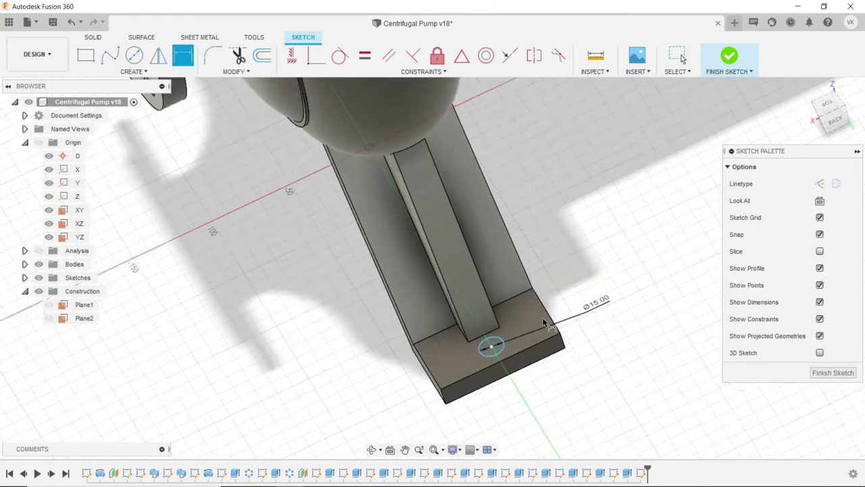
{"action": "left_click", "coordinate": [371, 449]}
{"action": "left_click_drag", "start_coordinate": [419, 378], "coordinate": [492, 313]}
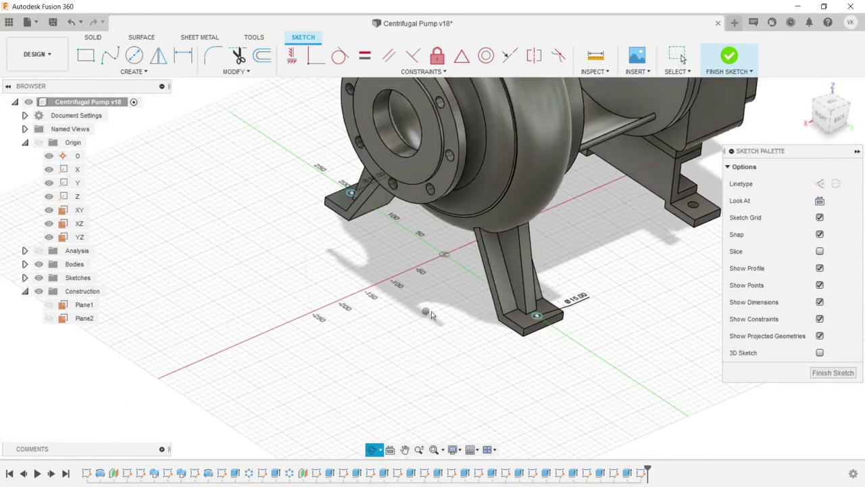
{"action": "right_click", "coordinate": [431, 311]}
{"action": "left_click", "coordinate": [439, 279]}
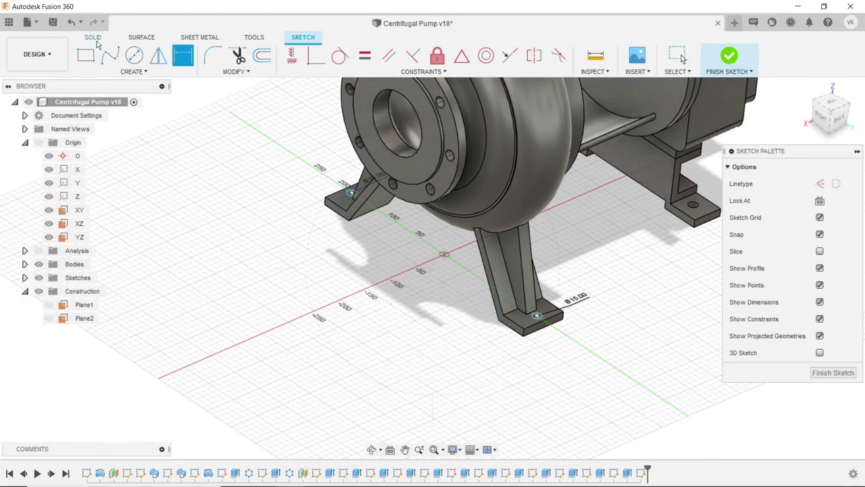
{"action": "left_click", "coordinate": [93, 37]}
- Extrude both foot circles -50 mm as a cut to make the 15 mm holes
{"action": "left_click", "coordinate": [109, 55]}
{"action": "scroll", "coordinate": [537, 304], "scroll_direction": "up", "scroll_amount": 3}
{"action": "scroll", "coordinate": [539, 304], "scroll_direction": "up", "scroll_amount": 2}
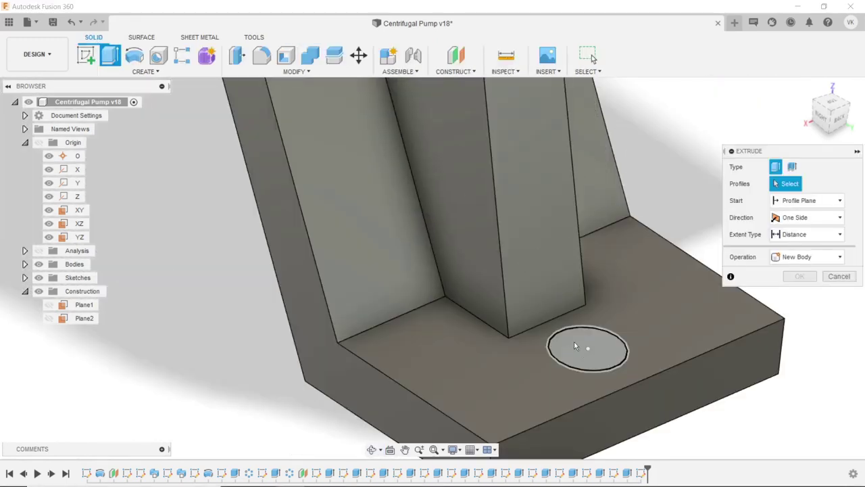
{"action": "left_click", "coordinate": [575, 346]}
{"action": "scroll", "coordinate": [568, 341], "scroll_direction": "down", "scroll_amount": 2}
{"action": "scroll", "coordinate": [473, 329], "scroll_direction": "down", "scroll_amount": 3}
{"action": "scroll", "coordinate": [368, 267], "scroll_direction": "down", "scroll_amount": 3}
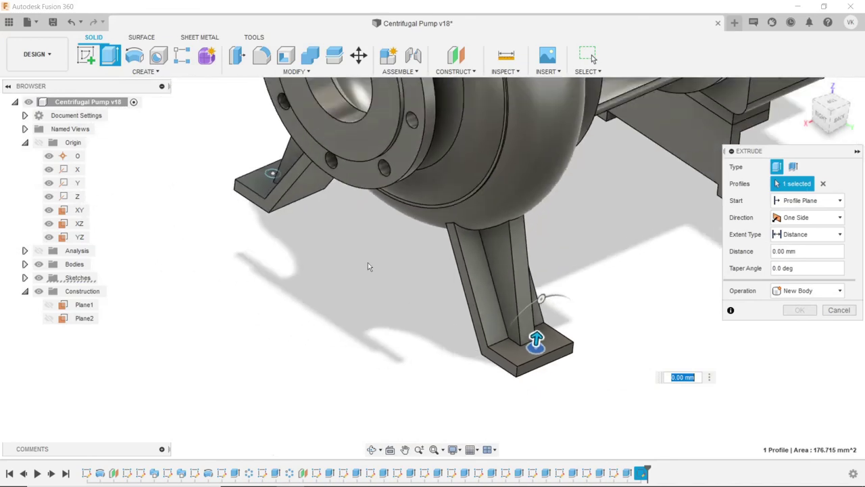
{"action": "scroll", "coordinate": [271, 173], "scroll_direction": "up", "scroll_amount": 3}
{"action": "scroll", "coordinate": [271, 173], "scroll_direction": "up", "scroll_amount": 2}
{"action": "left_click", "coordinate": [271, 175]}
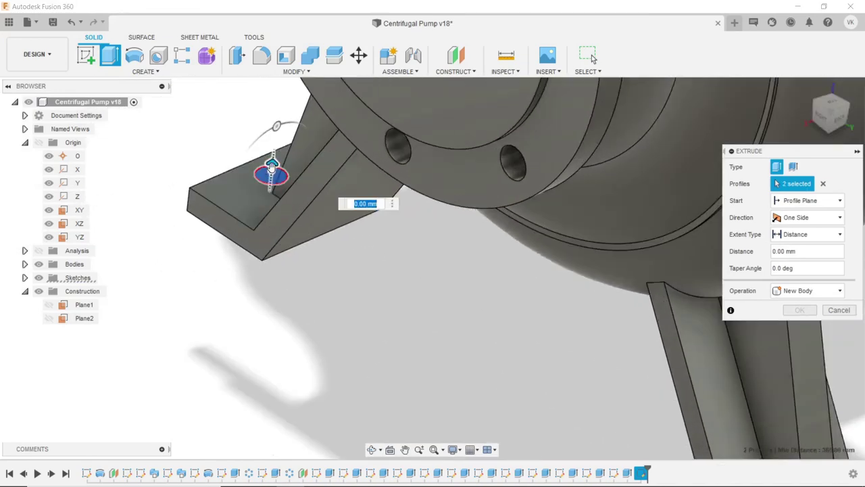
{"action": "left_click_drag", "start_coordinate": [271, 166], "coordinate": [259, 243]}
{"action": "scroll", "coordinate": [257, 270], "scroll_direction": "down", "scroll_amount": 3}
{"action": "scroll", "coordinate": [257, 256], "scroll_direction": "down", "scroll_amount": 2}
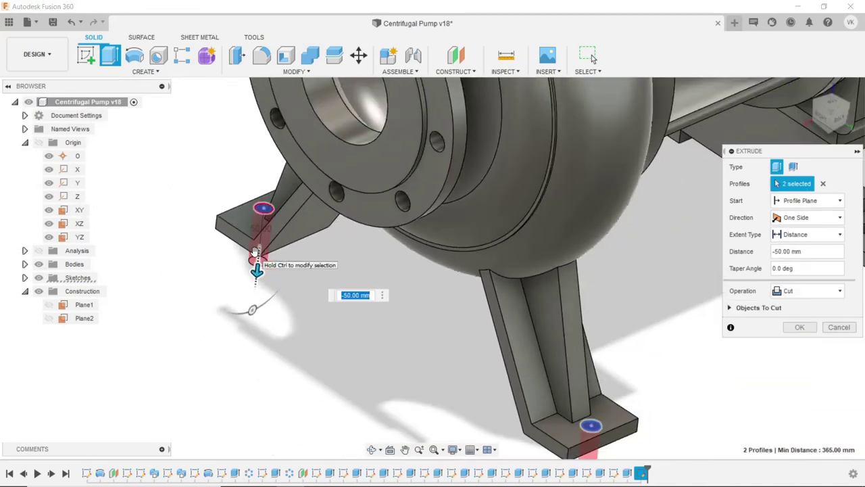
{"action": "left_click", "coordinate": [799, 327]}
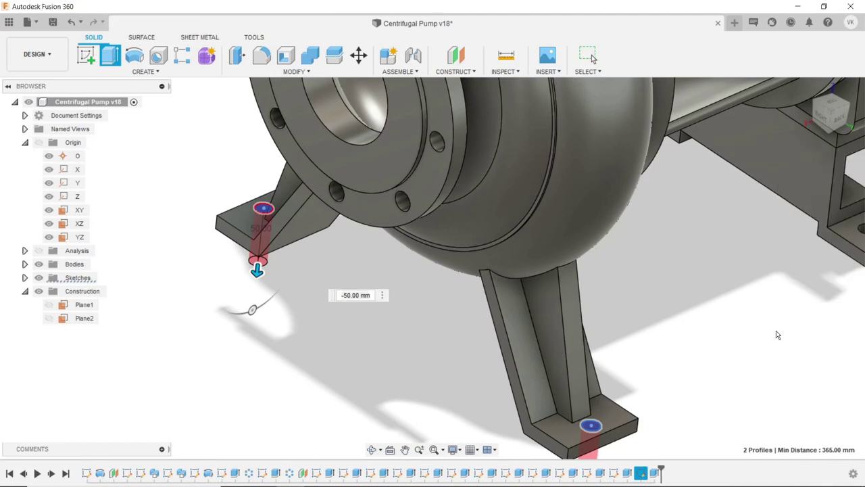
{"action": "scroll", "coordinate": [324, 347], "scroll_direction": "down", "scroll_amount": 3}
{"action": "scroll", "coordinate": [325, 346], "scroll_direction": "down", "scroll_amount": 2}
{"action": "scroll", "coordinate": [326, 346], "scroll_direction": "down", "scroll_amount": 2}
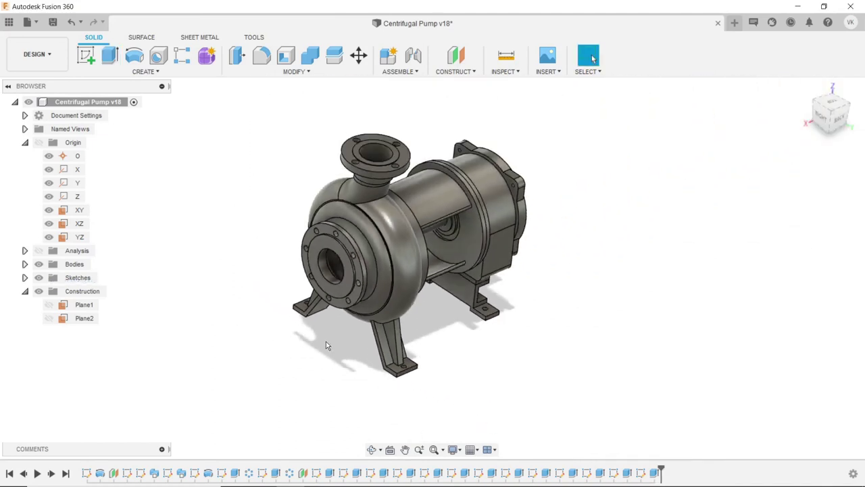
{"action": "scroll", "coordinate": [609, 246], "scroll_direction": "down", "scroll_amount": 2}
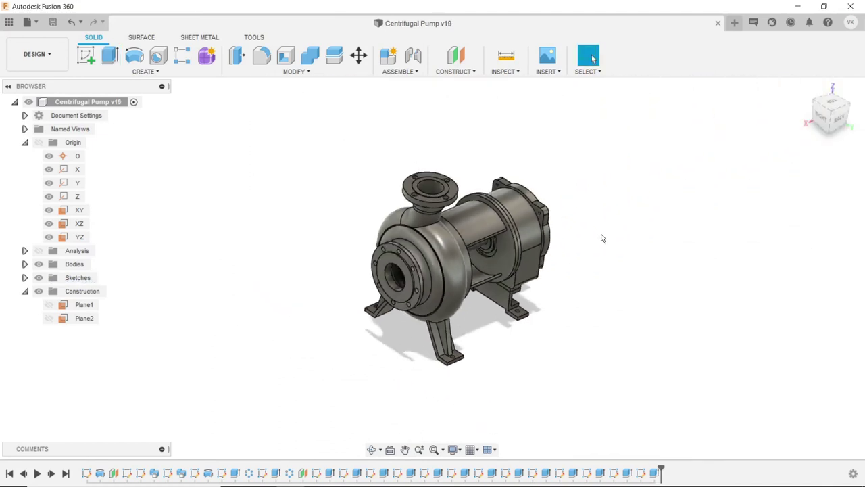
- Fillet the pump foot's rib face and a second face with a 5 mm radius
{"action": "left_click", "coordinate": [257, 64]}
{"action": "scroll", "coordinate": [470, 368], "scroll_direction": "up", "scroll_amount": 2}
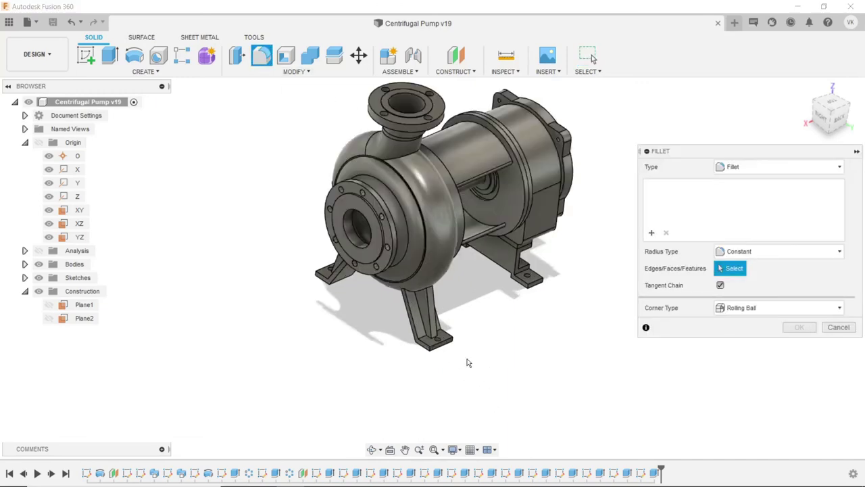
{"action": "scroll", "coordinate": [405, 284], "scroll_direction": "up", "scroll_amount": 3}
{"action": "scroll", "coordinate": [379, 292], "scroll_direction": "up", "scroll_amount": 2}
{"action": "left_click", "coordinate": [382, 292]}
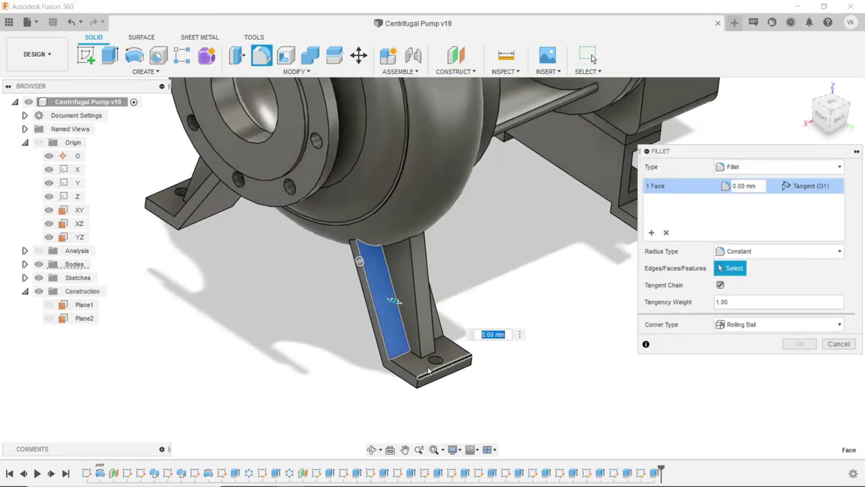
{"action": "scroll", "coordinate": [410, 365], "scroll_direction": "up", "scroll_amount": 3}
{"action": "scroll", "coordinate": [446, 302], "scroll_direction": "up", "scroll_amount": 2}
{"action": "left_click", "coordinate": [441, 300]}
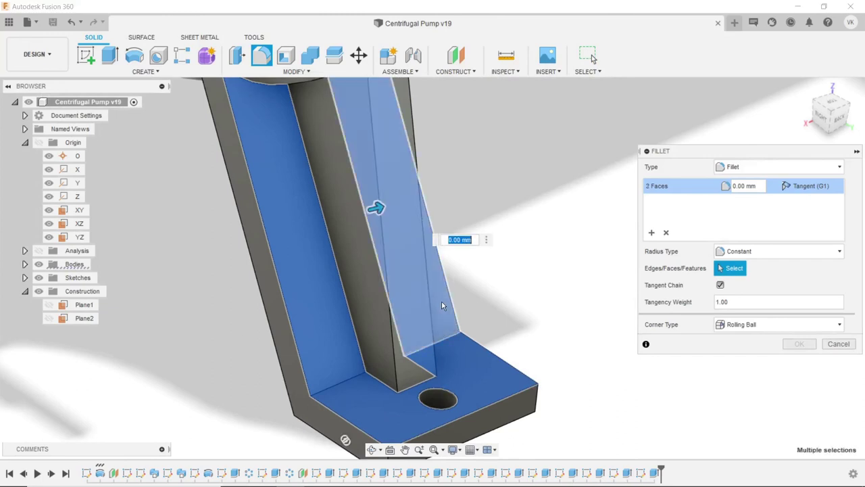
{"action": "type", "text": "5"}
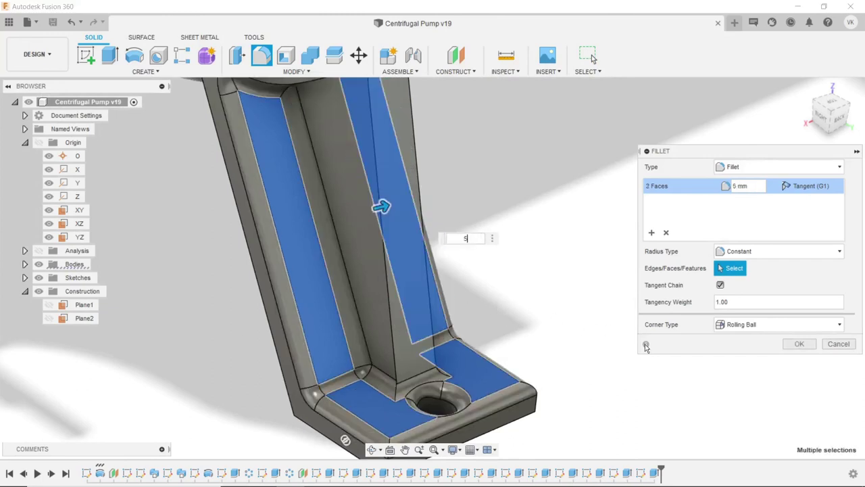
{"action": "key", "text": "Return"}
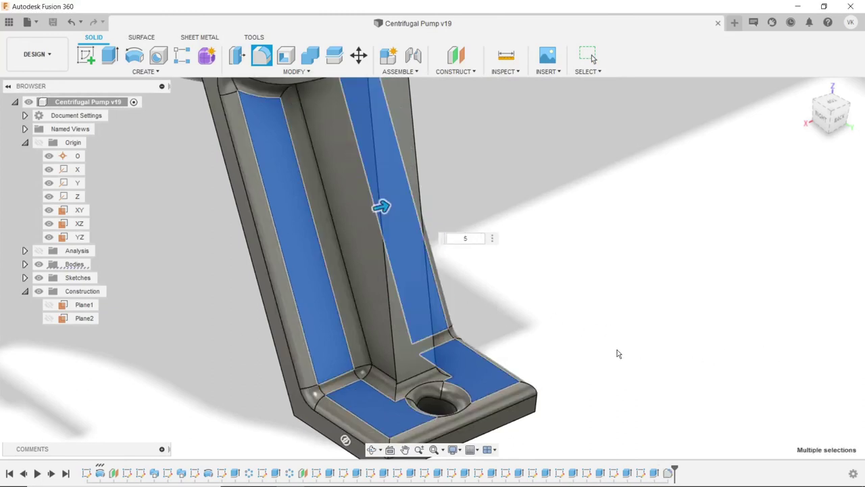
- Orbit the view to see the pump from the side
{"action": "scroll", "coordinate": [617, 353], "scroll_direction": "down", "scroll_amount": 3}
{"action": "scroll", "coordinate": [617, 353], "scroll_direction": "down", "scroll_amount": 3}
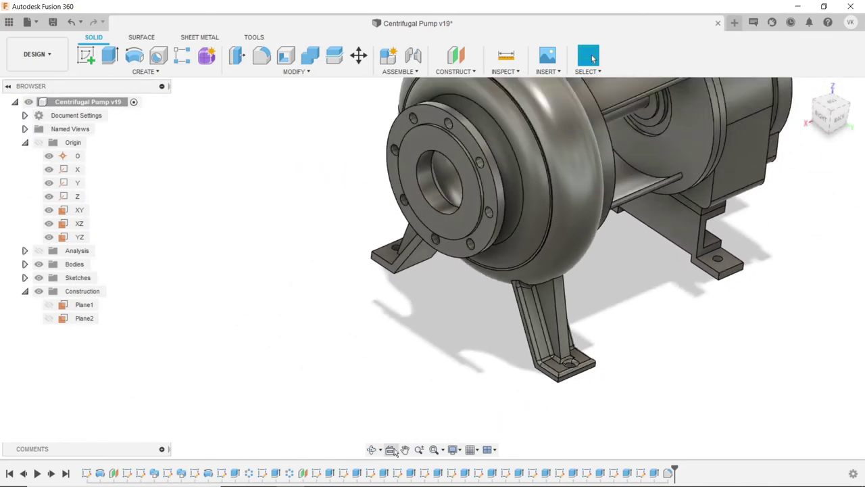
{"action": "left_click", "coordinate": [372, 450]}
{"action": "left_click_drag", "start_coordinate": [421, 344], "coordinate": [561, 398]}
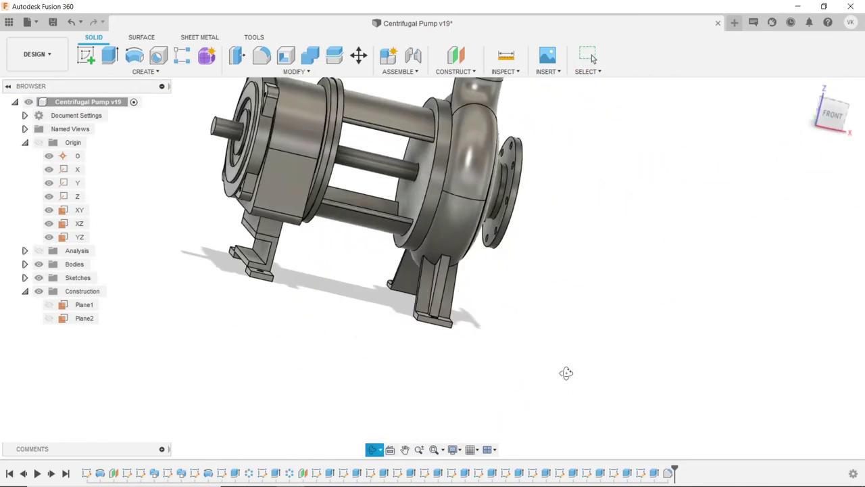
{"action": "right_click", "coordinate": [563, 388]}
- Apply another 5 mm fillet to the foot's base, outer wall and rib side faces
{"action": "key", "text": "Escape"}
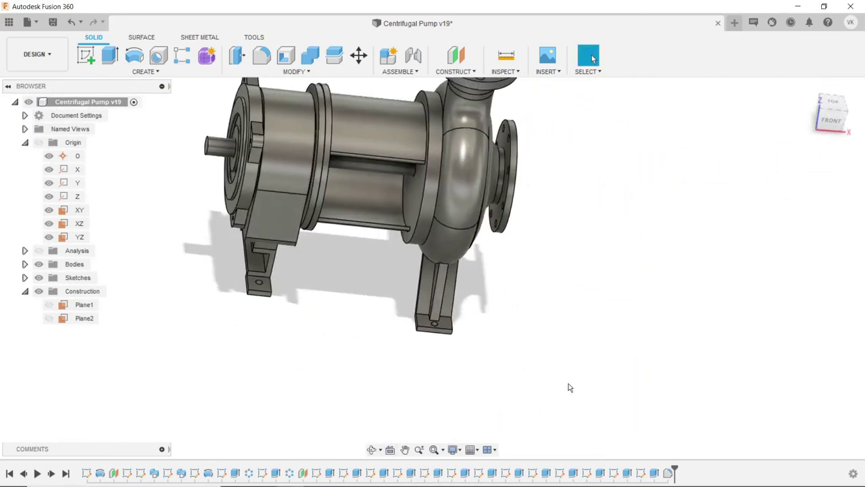
{"action": "key", "text": "f"}
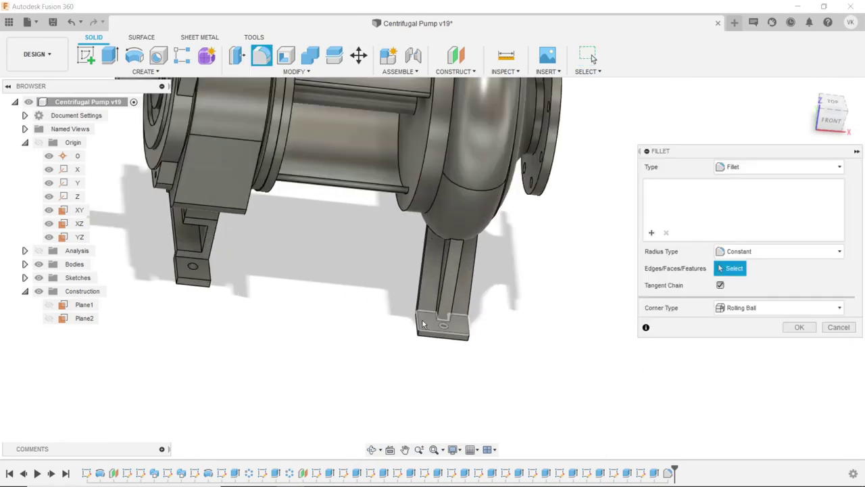
{"action": "scroll", "coordinate": [426, 321], "scroll_direction": "up", "scroll_amount": 5}
{"action": "left_click", "coordinate": [427, 321]}
{"action": "left_click", "coordinate": [446, 271]}
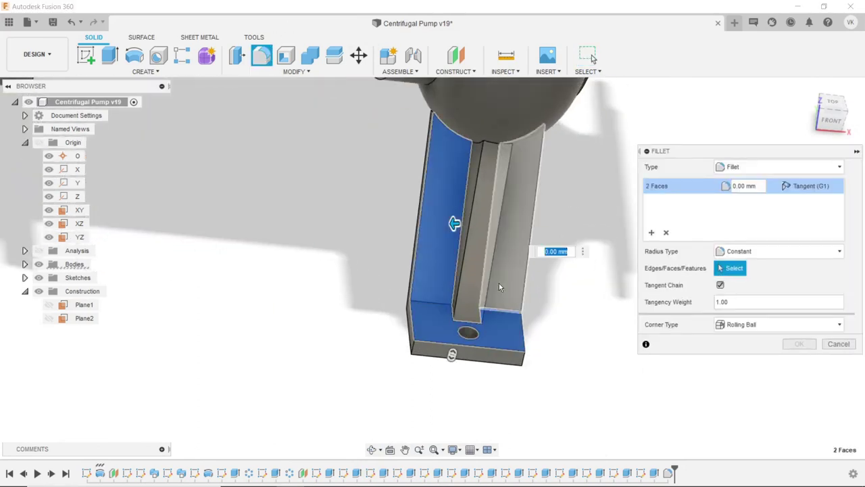
{"action": "left_click", "coordinate": [499, 282]}
{"action": "type", "text": "5"}
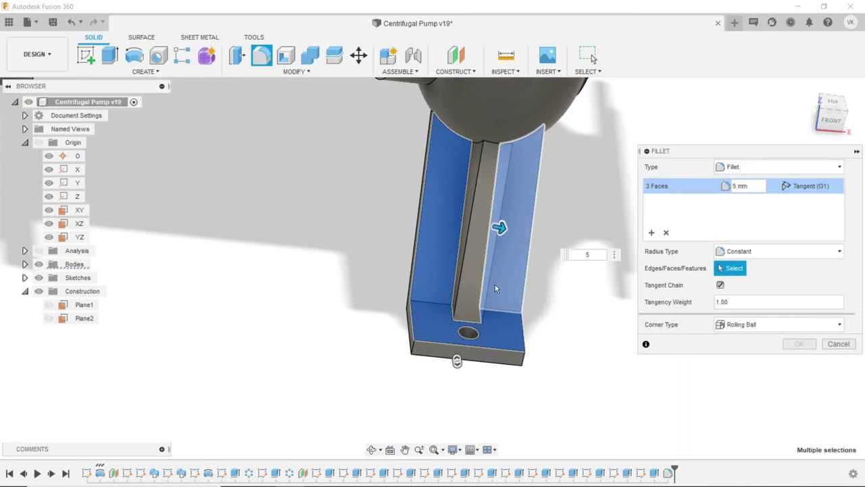
{"action": "left_click", "coordinate": [792, 347]}
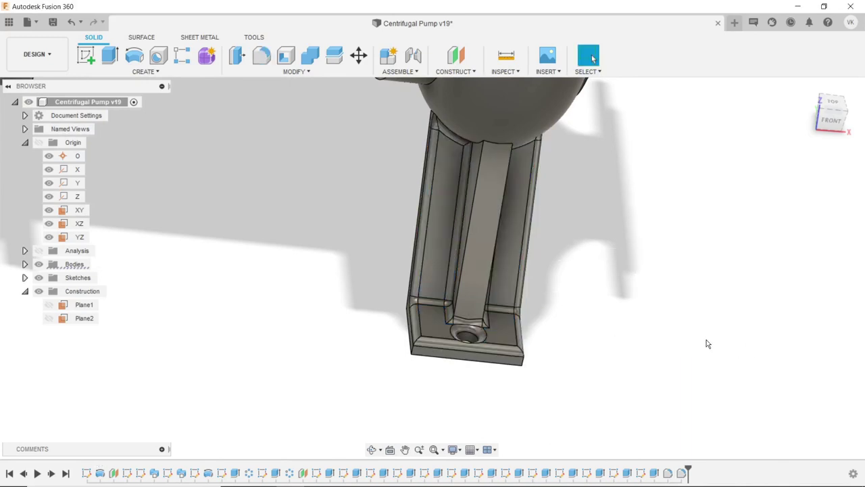
- Rotate around the pump and select its large cylindrical body face
{"action": "scroll", "coordinate": [623, 343], "scroll_direction": "down", "scroll_amount": 5}
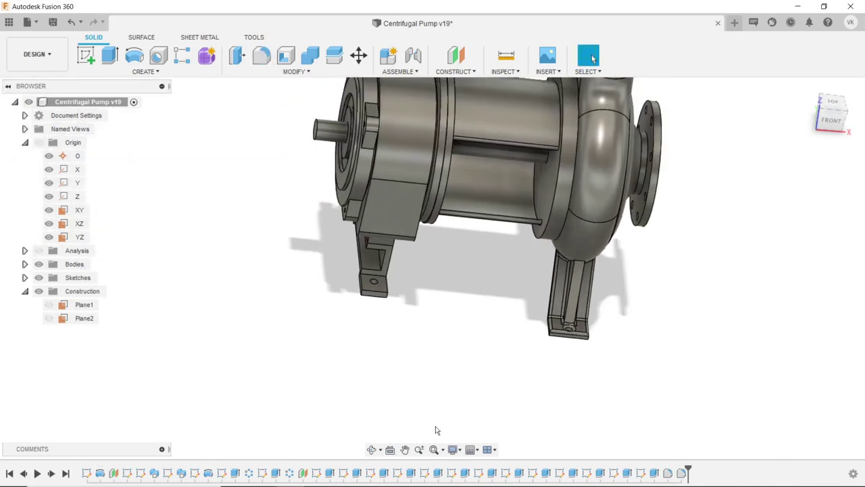
{"action": "left_click", "coordinate": [372, 449]}
{"action": "mouse_move", "coordinate": [440, 340]}
{"action": "left_mouse_down"}
{"action": "mouse_move", "coordinate": [541, 324]}
{"action": "mouse_move", "coordinate": [620, 332]}
{"action": "mouse_move", "coordinate": [676, 351]}
{"action": "mouse_move", "coordinate": [496, 330]}
{"action": "mouse_move", "coordinate": [587, 357]}
{"action": "mouse_move", "coordinate": [575, 377]}
{"action": "mouse_move", "coordinate": [493, 351]}
{"action": "left_mouse_up"}
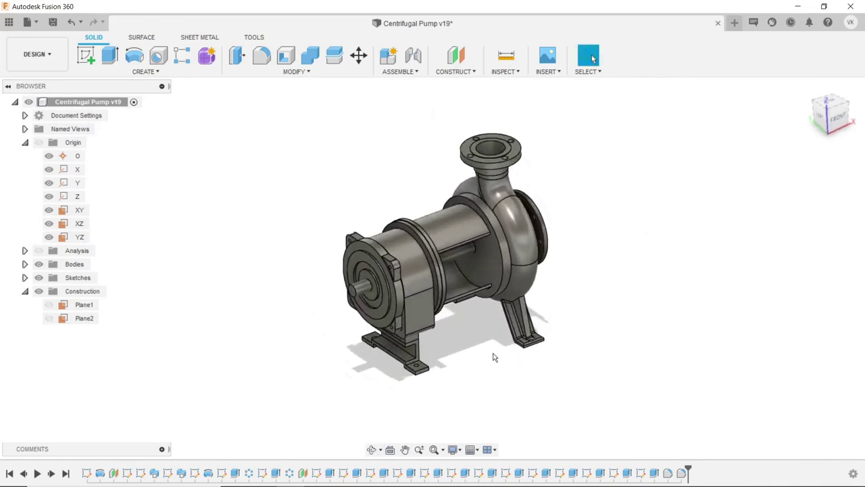
{"action": "scroll", "coordinate": [303, 181], "scroll_direction": "down", "scroll_amount": 1}
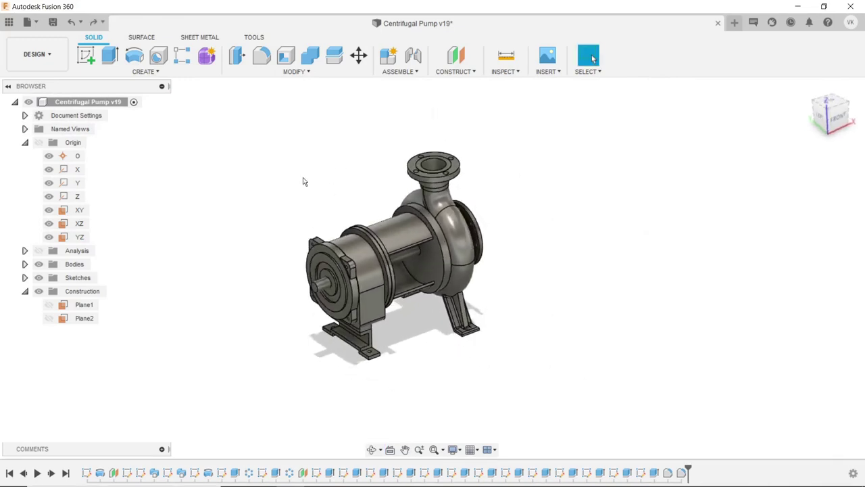
{"action": "left_click", "coordinate": [397, 237]}
- Apply Paint - Enamel Glossy (Blue) to the pump body and its foot, then close Appearance
{"action": "right_click", "coordinate": [406, 233]}
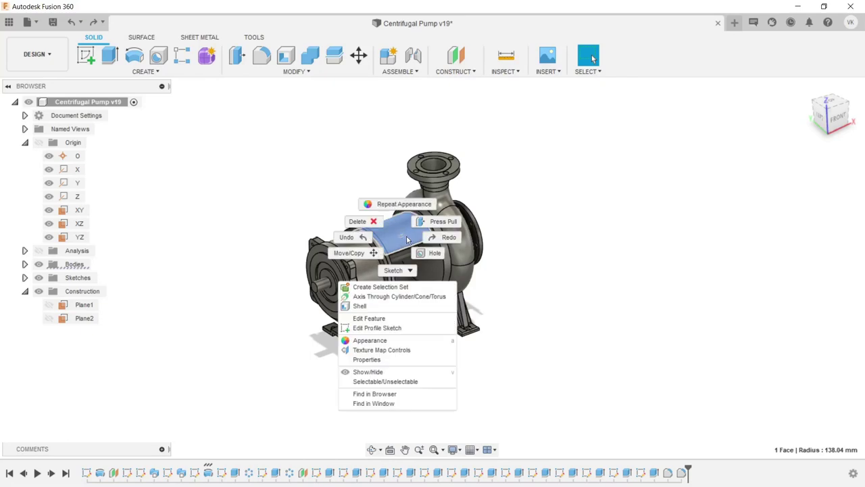
{"action": "left_click", "coordinate": [400, 344]}
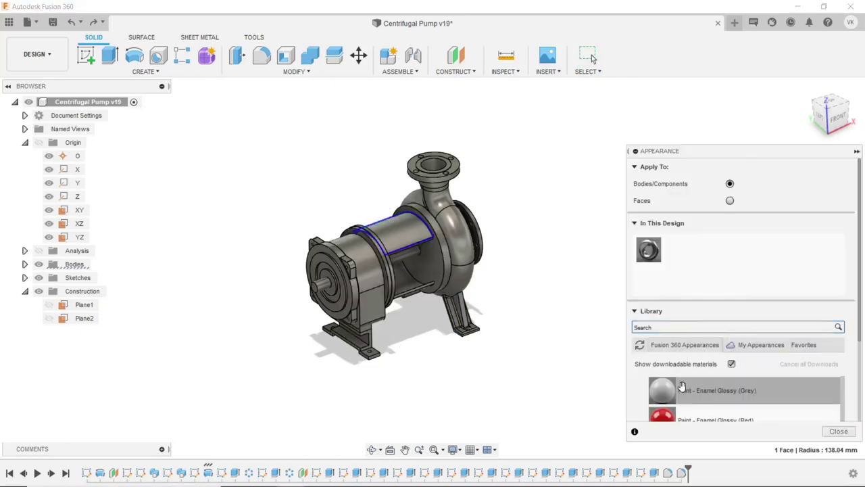
{"action": "left_click_drag", "start_coordinate": [681, 389], "coordinate": [398, 289]}
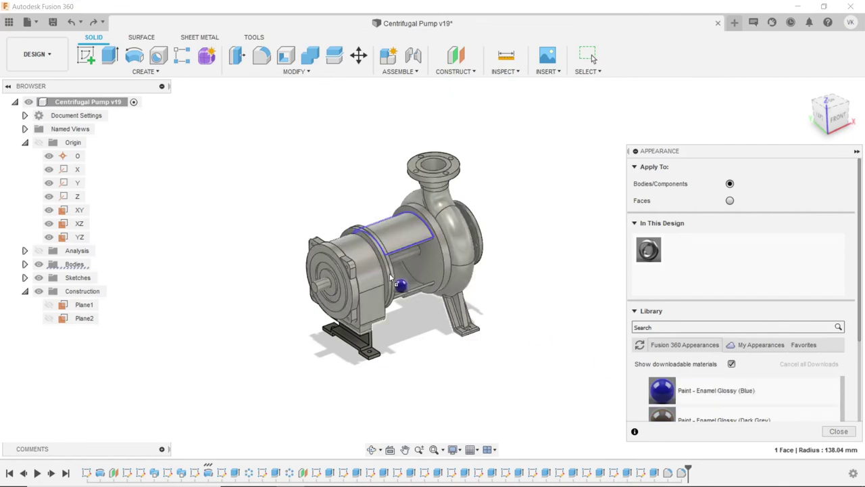
{"action": "left_click_drag", "start_coordinate": [667, 397], "coordinate": [353, 337]}
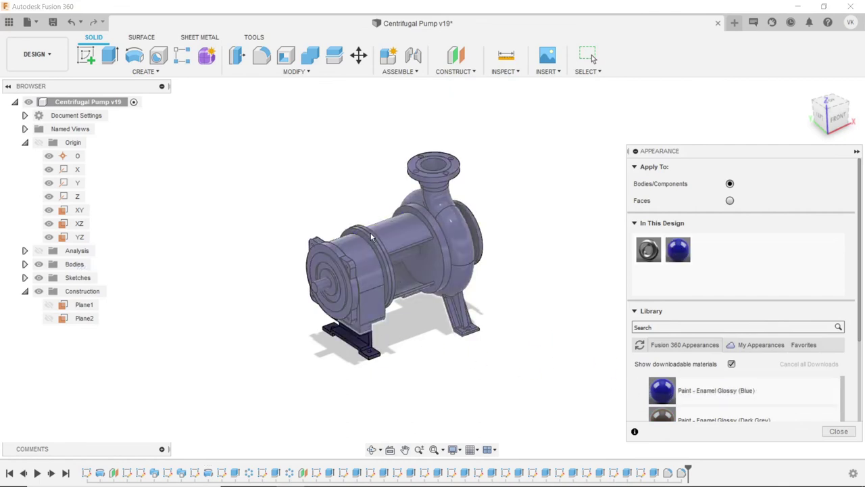
{"action": "scroll", "coordinate": [453, 273], "scroll_direction": "up", "scroll_amount": 3}
{"action": "scroll", "coordinate": [675, 400], "scroll_direction": "down", "scroll_amount": 2}
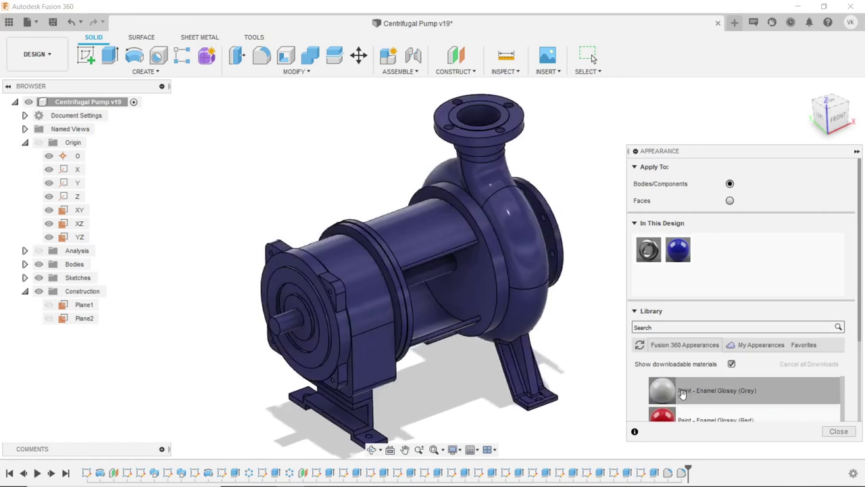
{"action": "mouse_move", "coordinate": [675, 399]}
{"action": "left_mouse_down"}
{"action": "mouse_move", "coordinate": [440, 284]}
{"action": "mouse_move", "coordinate": [711, 404]}
{"action": "mouse_move", "coordinate": [663, 375]}
{"action": "left_mouse_up"}
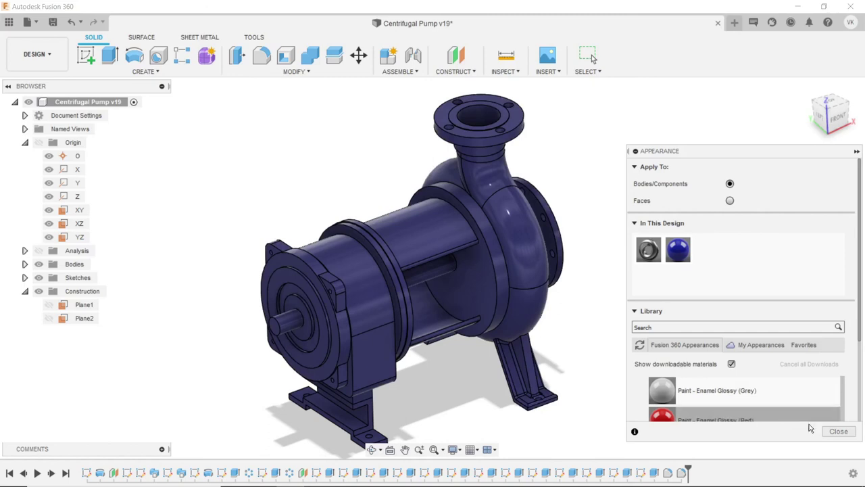
{"action": "left_click", "coordinate": [837, 433]}
- Paint the inner shaft inside the housing with Paint - Enamel Glossy (Grey)
{"action": "left_click", "coordinate": [426, 271]}
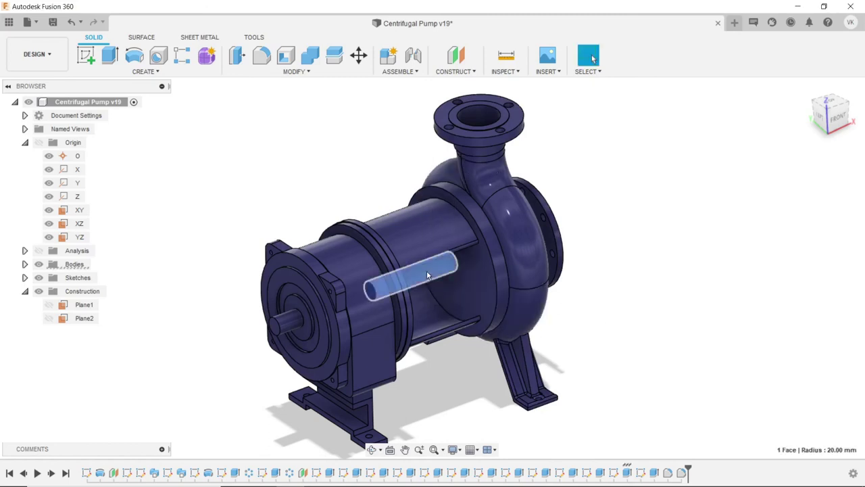
{"action": "right_click", "coordinate": [426, 270]}
{"action": "left_click", "coordinate": [409, 375]}
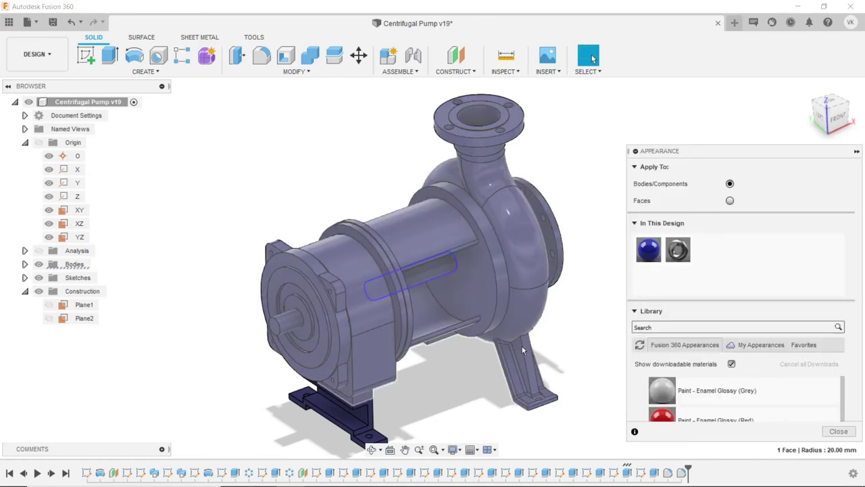
{"action": "left_click_drag", "start_coordinate": [661, 390], "coordinate": [409, 280]}
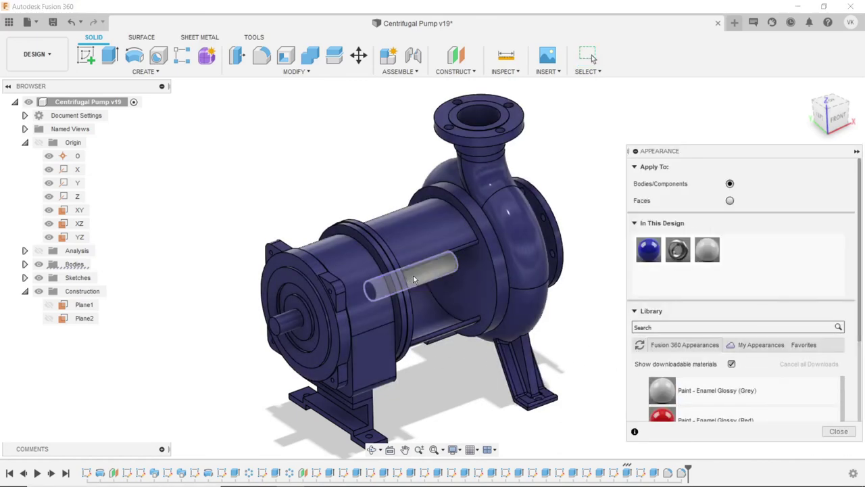
{"action": "mouse_move", "coordinate": [662, 390]}
{"action": "left_mouse_down"}
{"action": "mouse_move", "coordinate": [287, 318]}
{"action": "mouse_move", "coordinate": [659, 384]}
{"action": "left_mouse_up"}
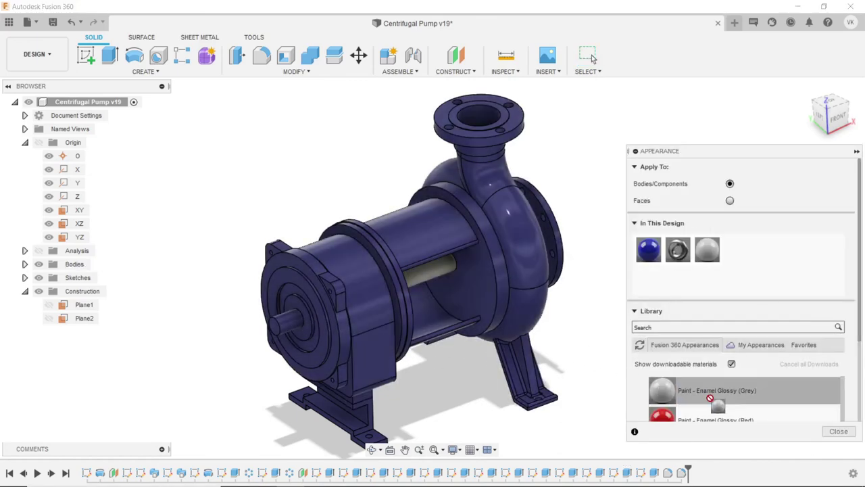
{"action": "left_click", "coordinate": [838, 430]}
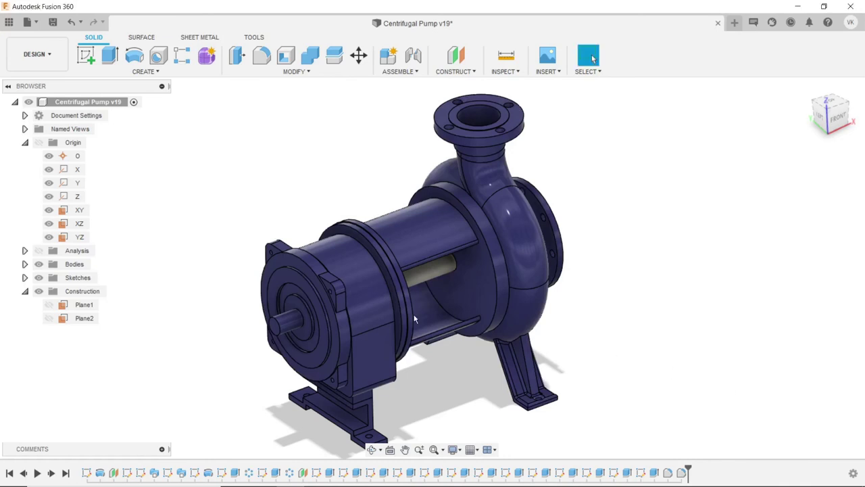
- Paint the protruding front shaft end with the same grey enamel
{"action": "left_click", "coordinate": [291, 314]}
{"action": "right_click", "coordinate": [292, 313]}
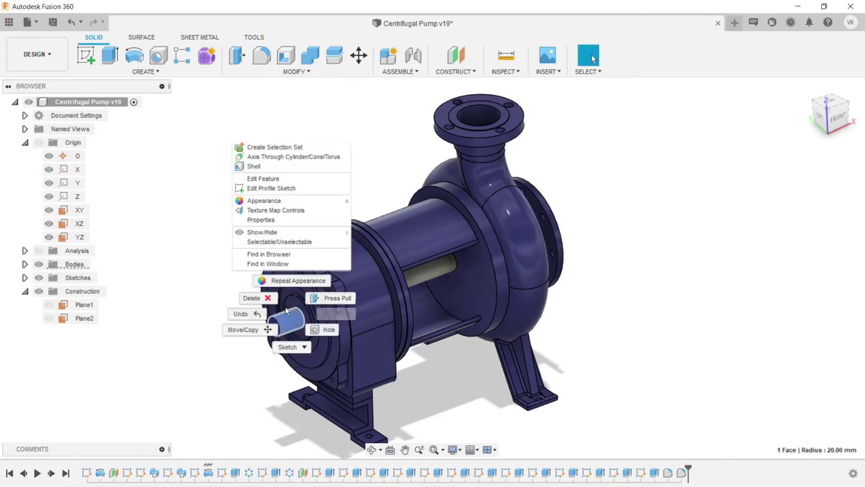
{"action": "left_click", "coordinate": [294, 208]}
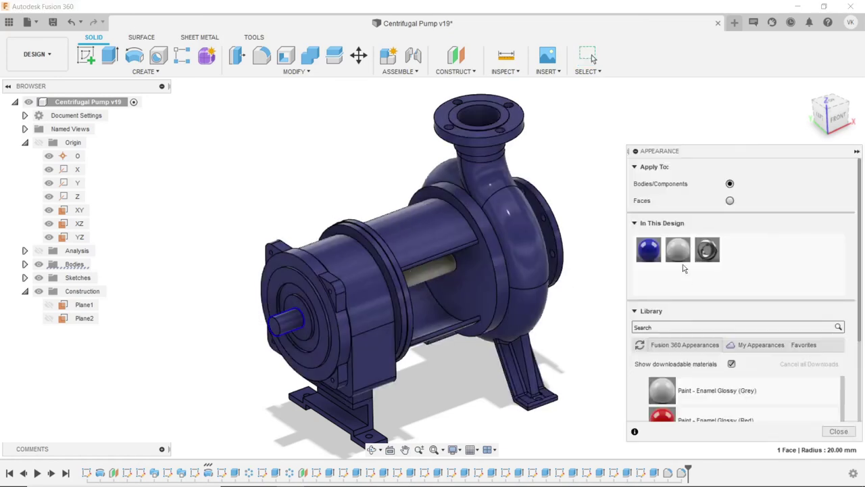
{"action": "left_click_drag", "start_coordinate": [678, 252], "coordinate": [286, 316]}
{"action": "scroll", "coordinate": [252, 331], "scroll_direction": "up", "scroll_amount": 2}
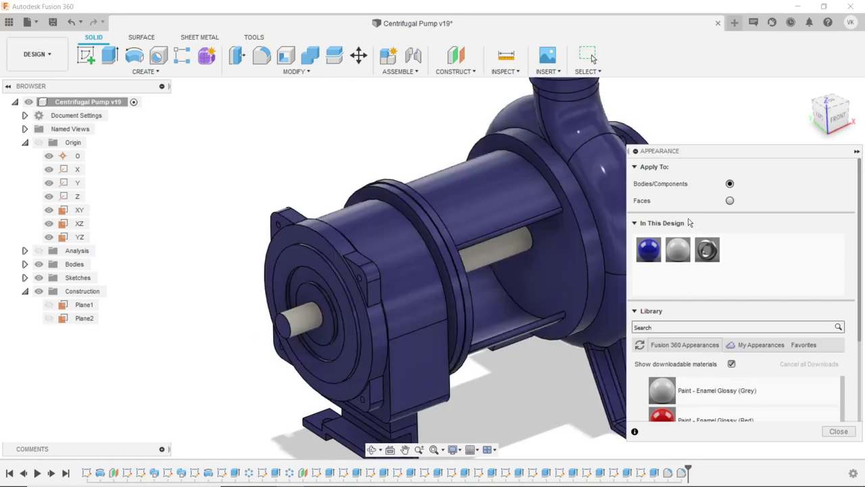
- Switch Apply To to Faces, paint the shaft end face grey, and orbit to the shaft
{"action": "left_click", "coordinate": [730, 201]}
{"action": "left_click_drag", "start_coordinate": [678, 250], "coordinate": [283, 326]}
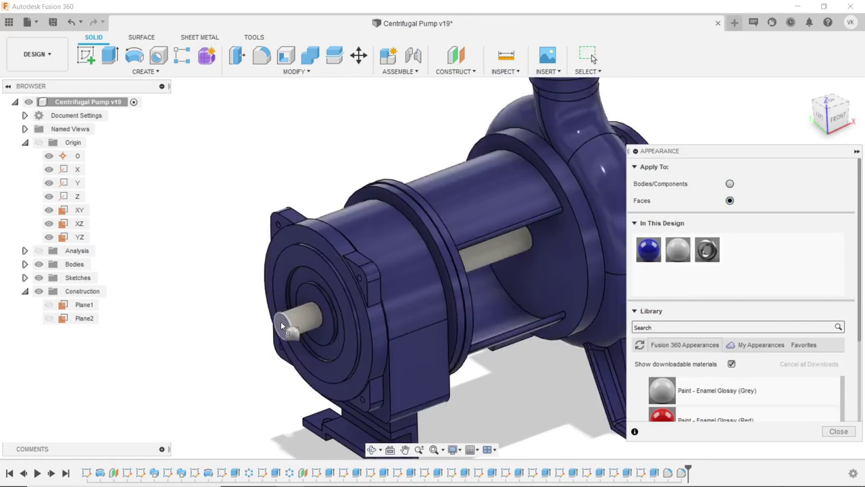
{"action": "scroll", "coordinate": [288, 318], "scroll_direction": "down", "scroll_amount": 4}
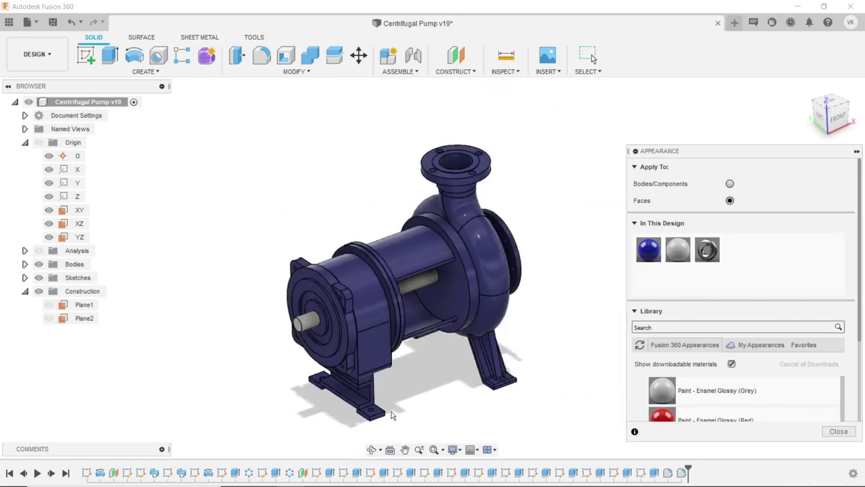
{"action": "left_click", "coordinate": [371, 449]}
{"action": "left_click_drag", "start_coordinate": [378, 358], "coordinate": [333, 370]}
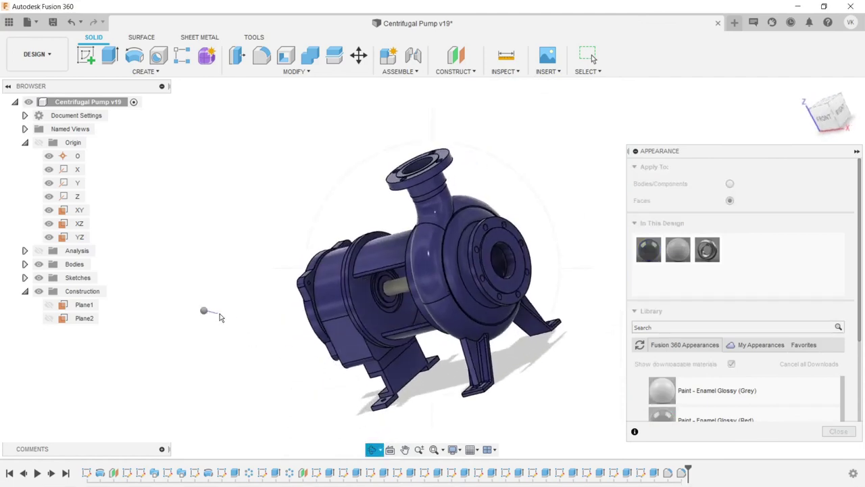
{"action": "right_click", "coordinate": [221, 317]}
{"action": "key", "text": "Escape"}
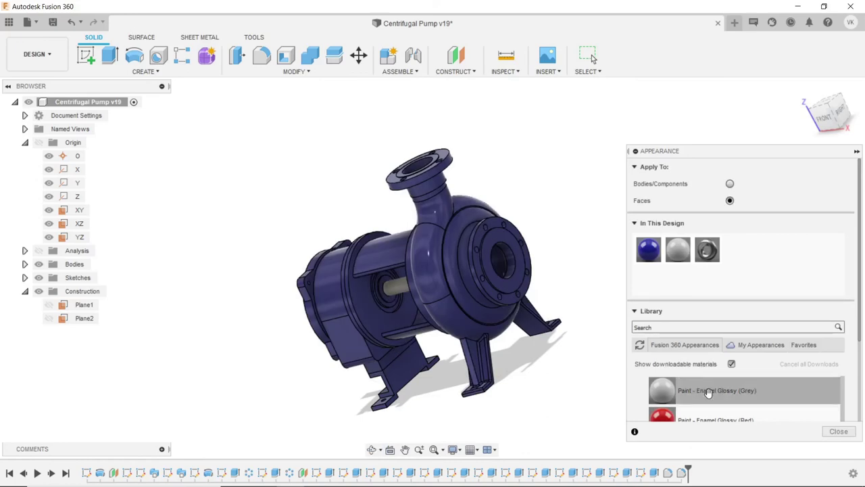
{"action": "scroll", "coordinate": [684, 394], "scroll_direction": "down", "scroll_amount": 2}
{"action": "scroll", "coordinate": [376, 289], "scroll_direction": "up", "scroll_amount": 5}
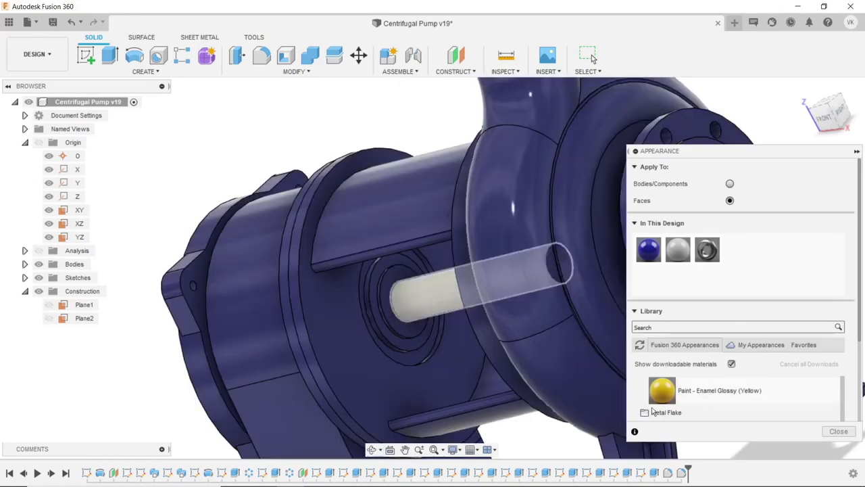
- Paint the seal washer face around the shaft in Paint - Enamel Glossy (Yellow)
{"action": "left_click_drag", "start_coordinate": [664, 390], "coordinate": [402, 325]}
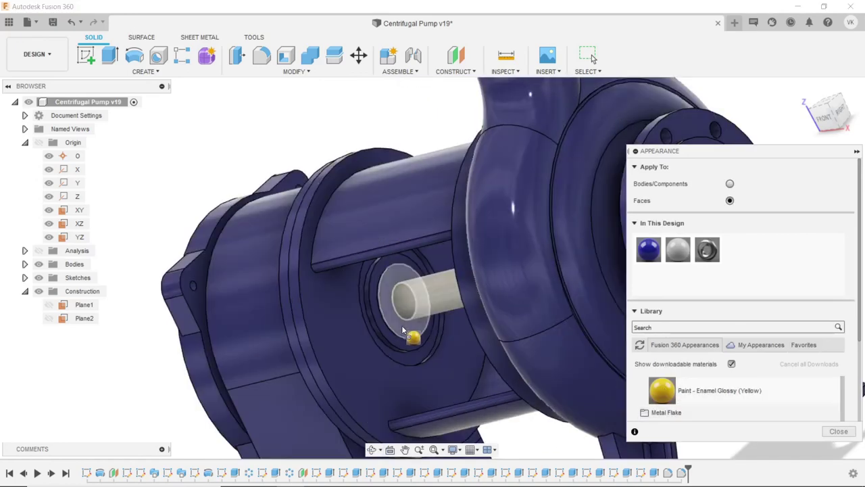
{"action": "scroll", "coordinate": [375, 321], "scroll_direction": "up", "scroll_amount": 2}
{"action": "scroll", "coordinate": [374, 321], "scroll_direction": "up", "scroll_amount": 3}
{"action": "scroll", "coordinate": [405, 338], "scroll_direction": "up", "scroll_amount": 3}
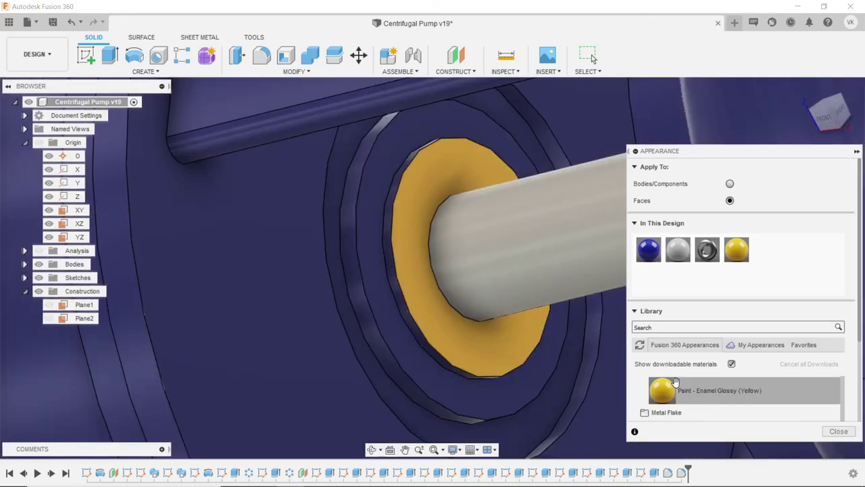
{"action": "left_click_drag", "start_coordinate": [447, 351], "coordinate": [432, 347]}
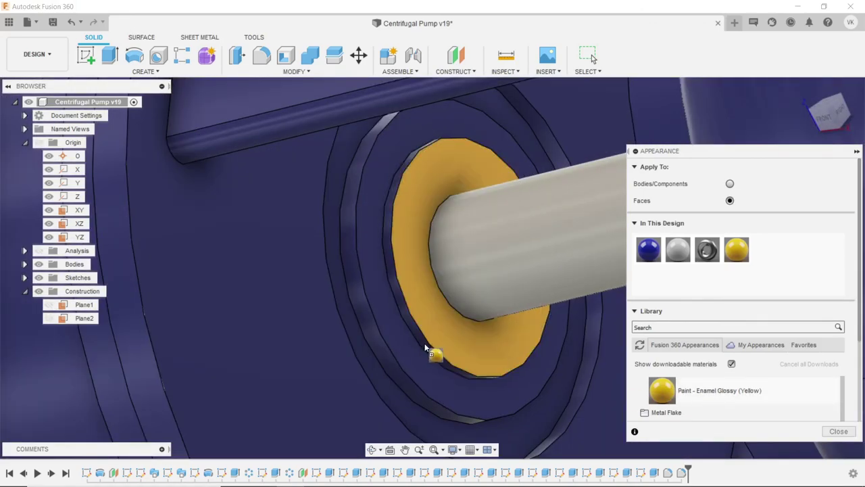
{"action": "scroll", "coordinate": [427, 347], "scroll_direction": "up", "scroll_amount": 4}
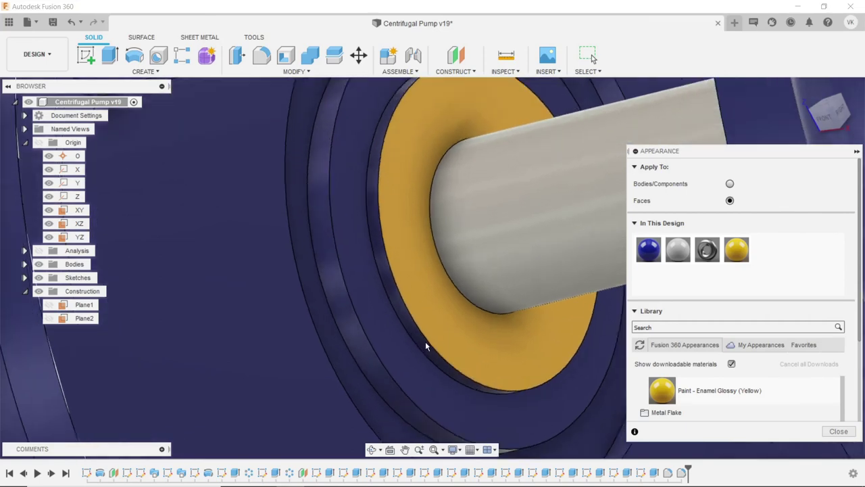
{"action": "mouse_move", "coordinate": [427, 347]}
{"action": "left_mouse_down"}
{"action": "mouse_move", "coordinate": [481, 365]}
{"action": "mouse_move", "coordinate": [432, 353]}
{"action": "left_mouse_up"}
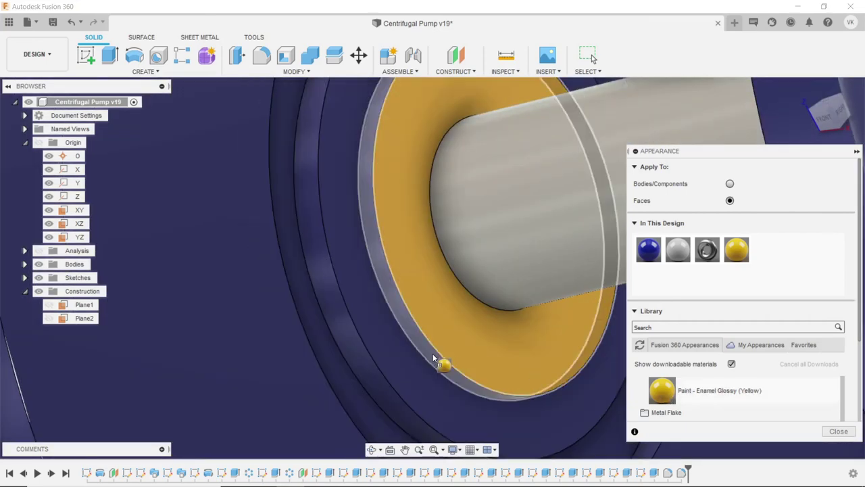
{"action": "scroll", "coordinate": [432, 354], "scroll_direction": "down", "scroll_amount": 3}
{"action": "left_click", "coordinate": [824, 430]}
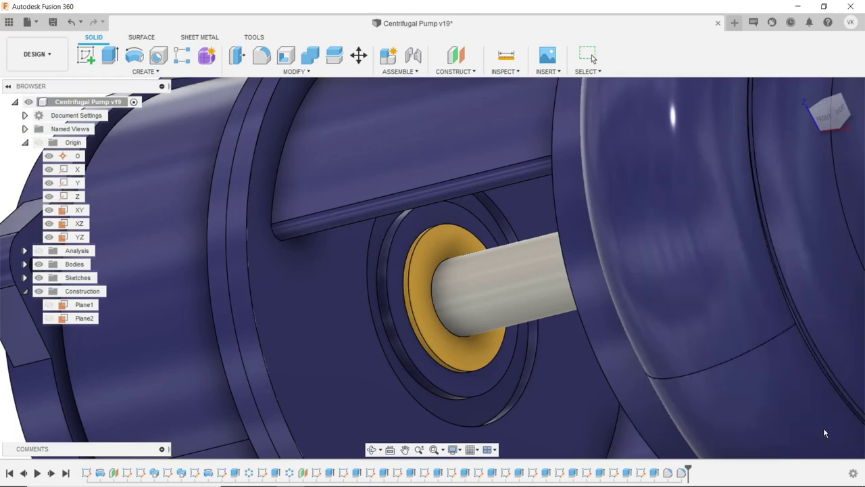
{"action": "scroll", "coordinate": [490, 329], "scroll_direction": "down", "scroll_amount": 5}
{"action": "scroll", "coordinate": [490, 329], "scroll_direction": "down", "scroll_amount": 2}
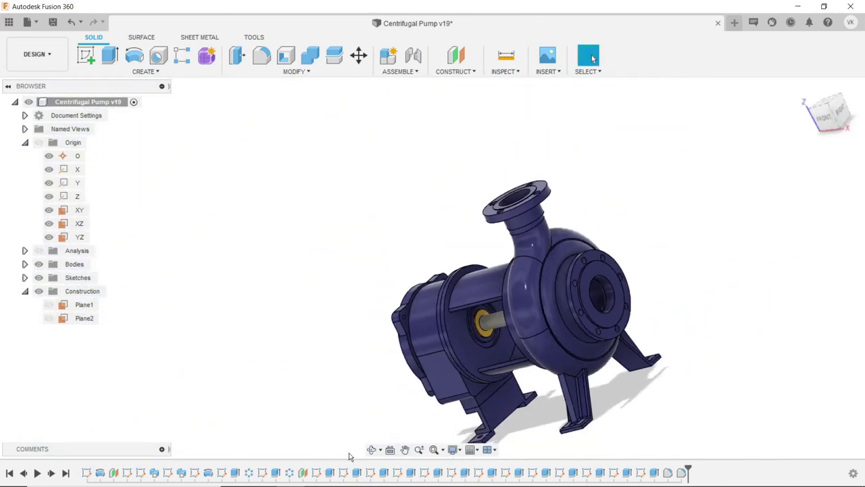
{"action": "left_click", "coordinate": [371, 450]}
{"action": "scroll", "coordinate": [367, 328], "scroll_direction": "down", "scroll_amount": 3}
{"action": "mouse_move", "coordinate": [432, 378]}
{"action": "left_mouse_down"}
{"action": "mouse_move", "coordinate": [463, 410]}
{"action": "mouse_move", "coordinate": [304, 395]}
{"action": "left_mouse_up"}
{"action": "scroll", "coordinate": [462, 409], "scroll_direction": "up", "scroll_amount": 2}
{"action": "scroll", "coordinate": [440, 392], "scroll_direction": "up", "scroll_amount": 3}
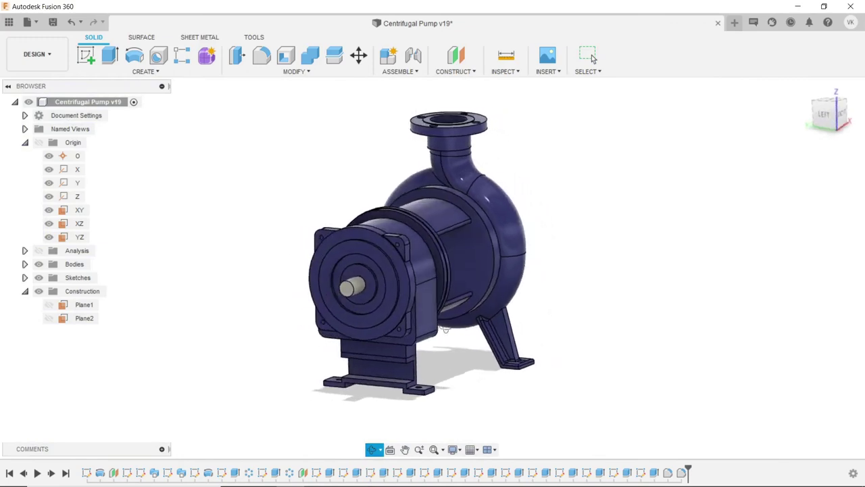